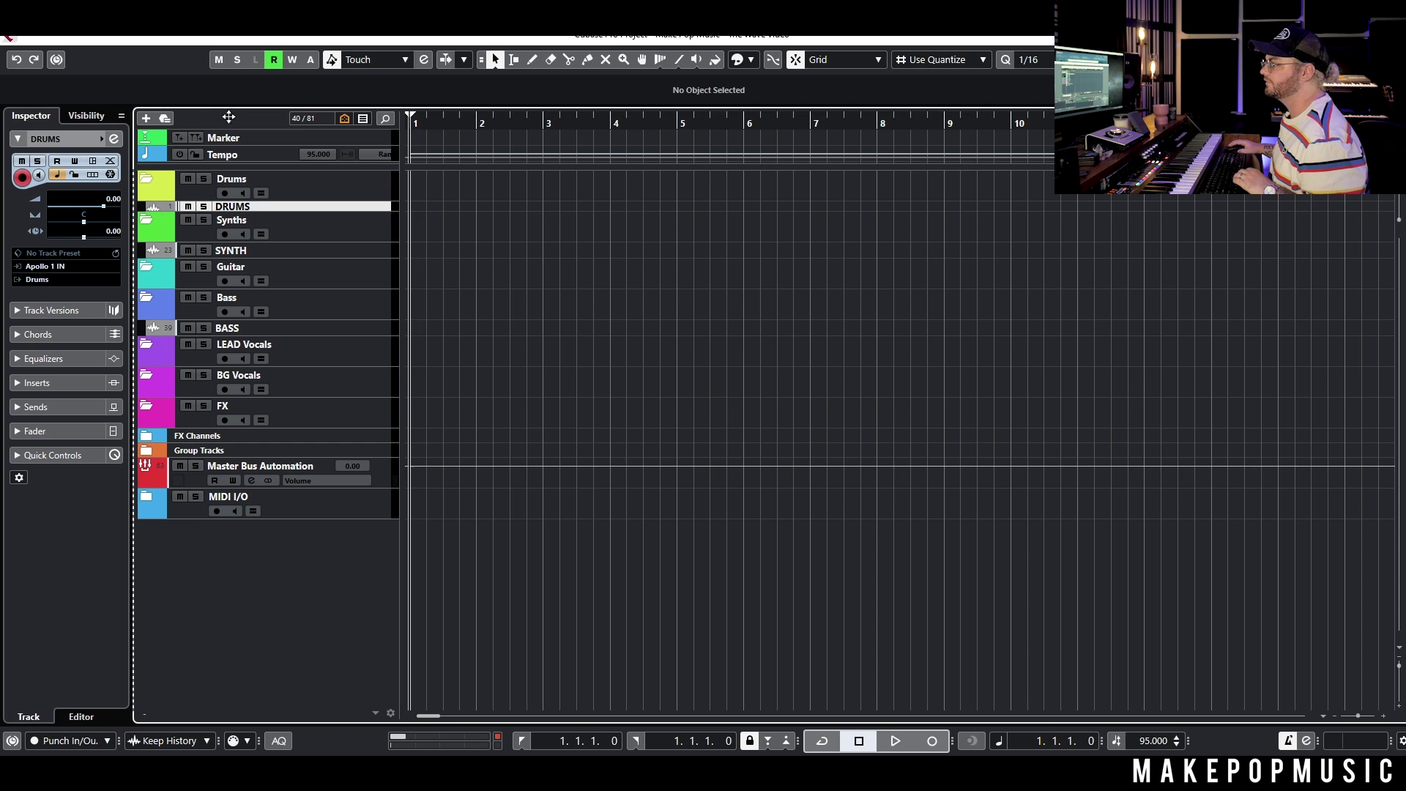
Step: Play the empty project briefly from bar 1 to hear the metronome tempo
key(space)
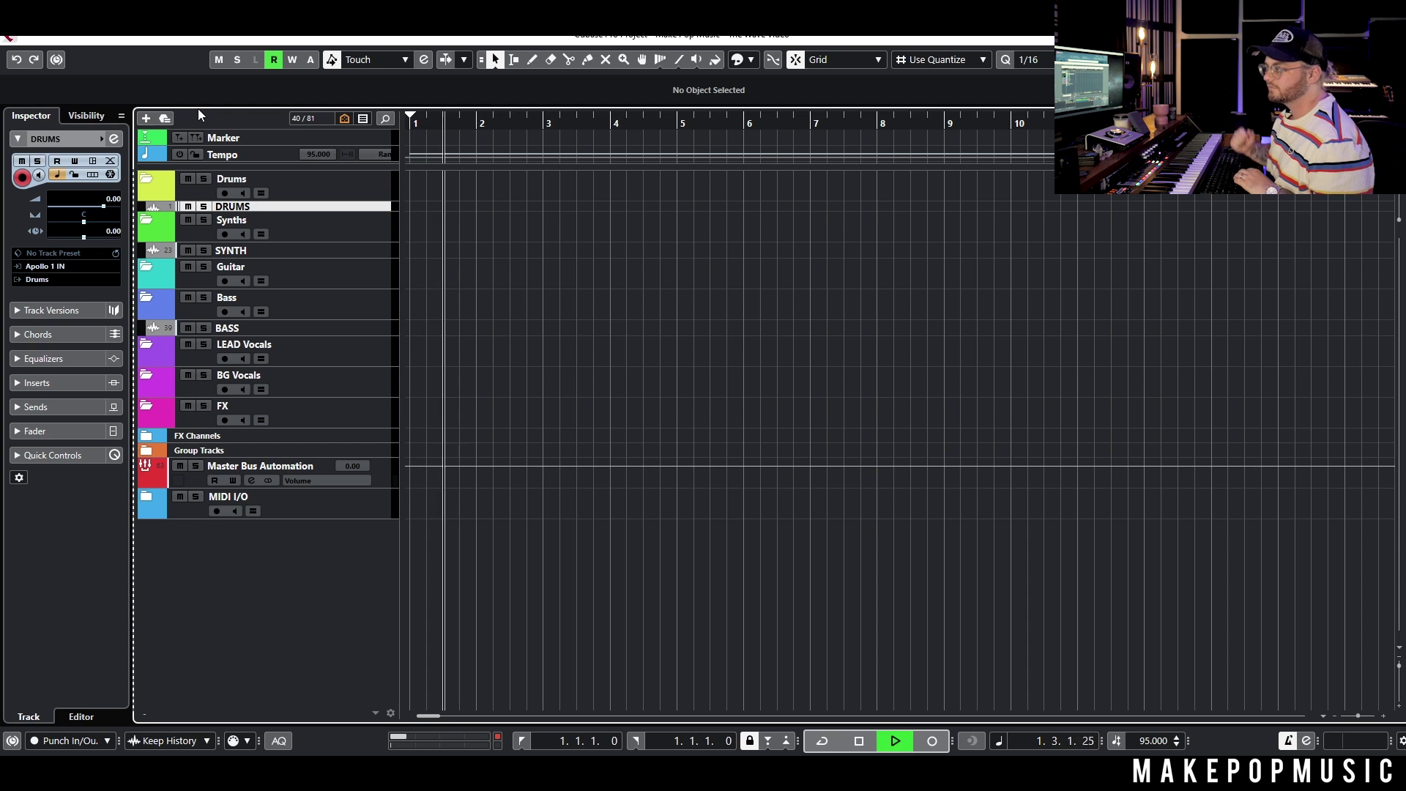
key(space)
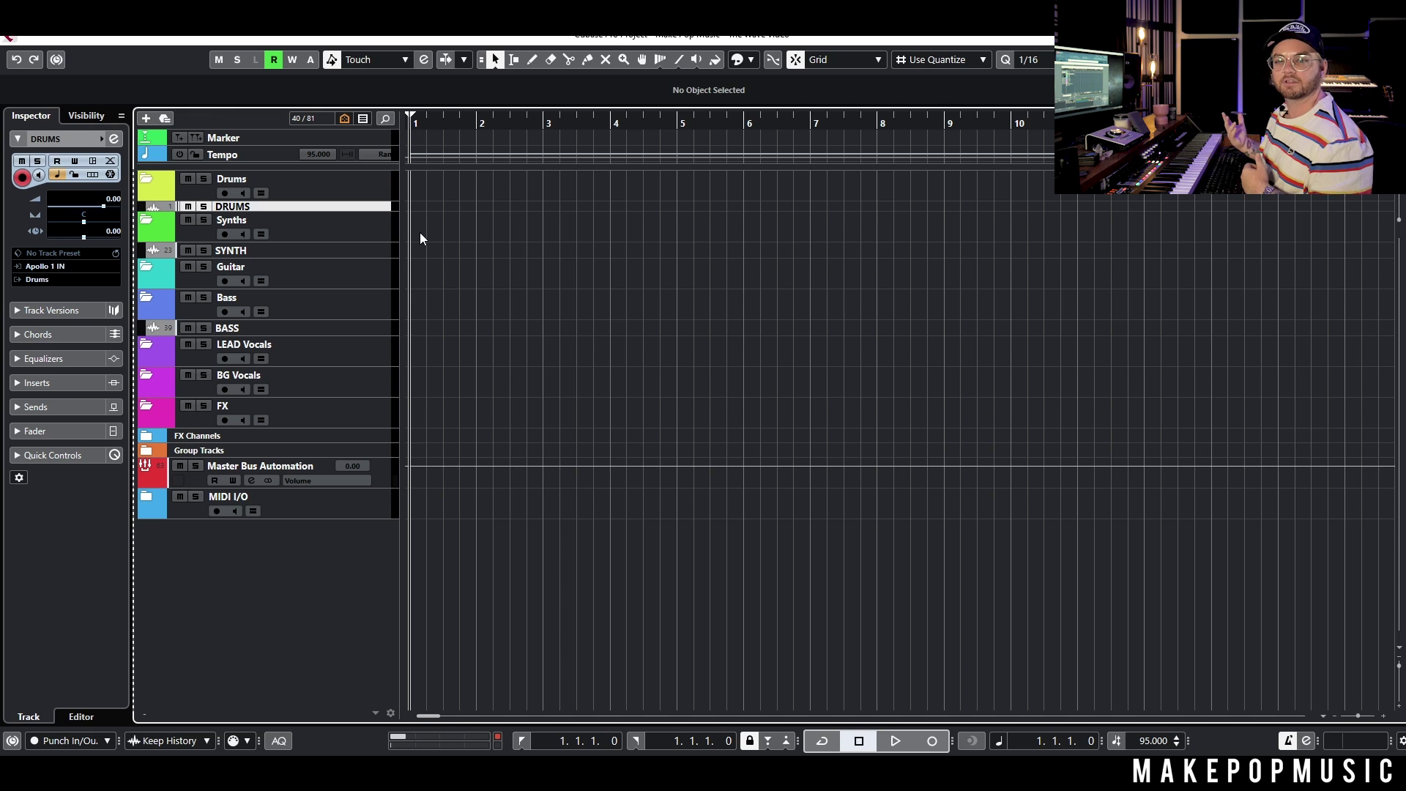
Step: Add a Serum_x64 instrument track below the SYNTH track, with its audio output routed to the Synth group
right_click(367, 250)
mouse_move(410, 252)
click(683, 276)
click(616, 351)
text(serum)
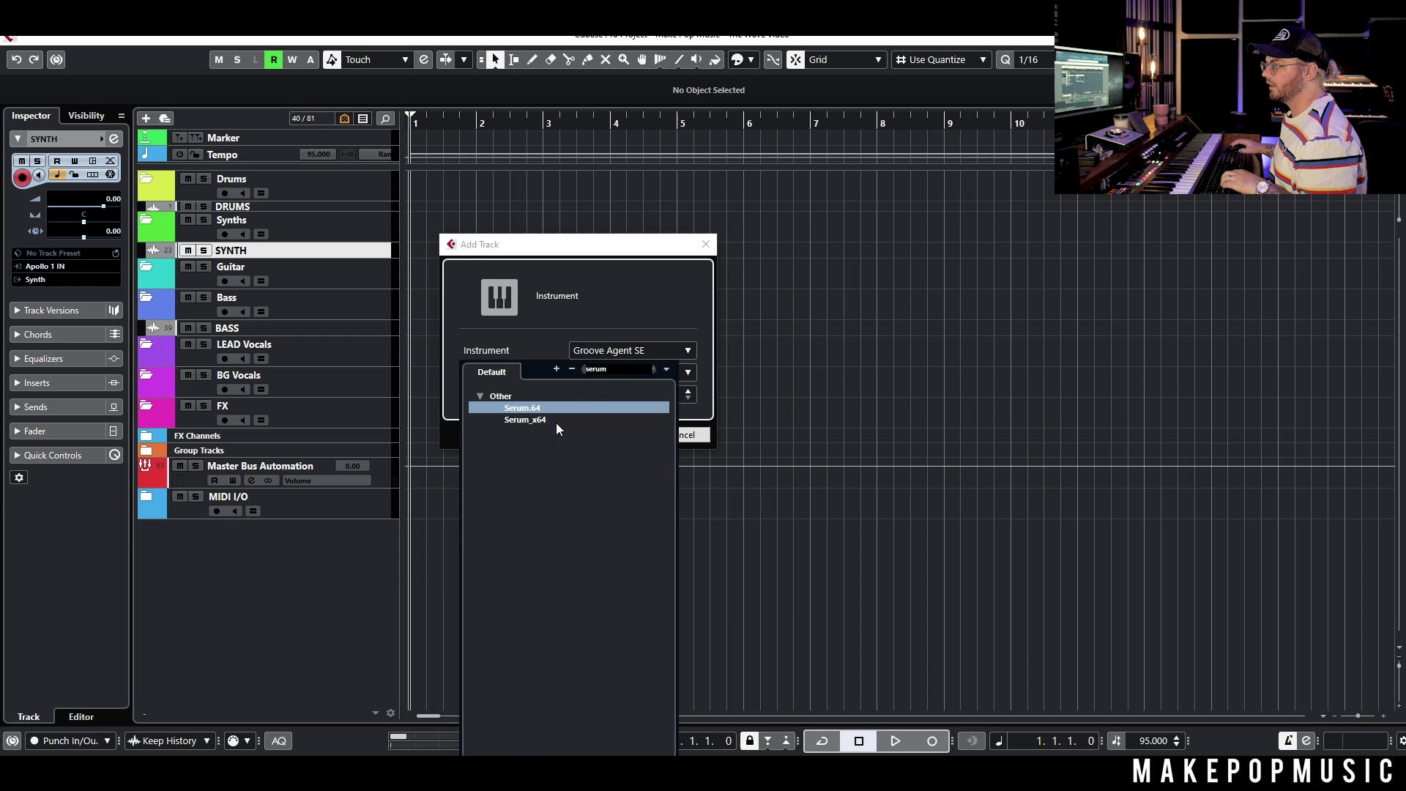
click(559, 419)
click(595, 373)
click(630, 673)
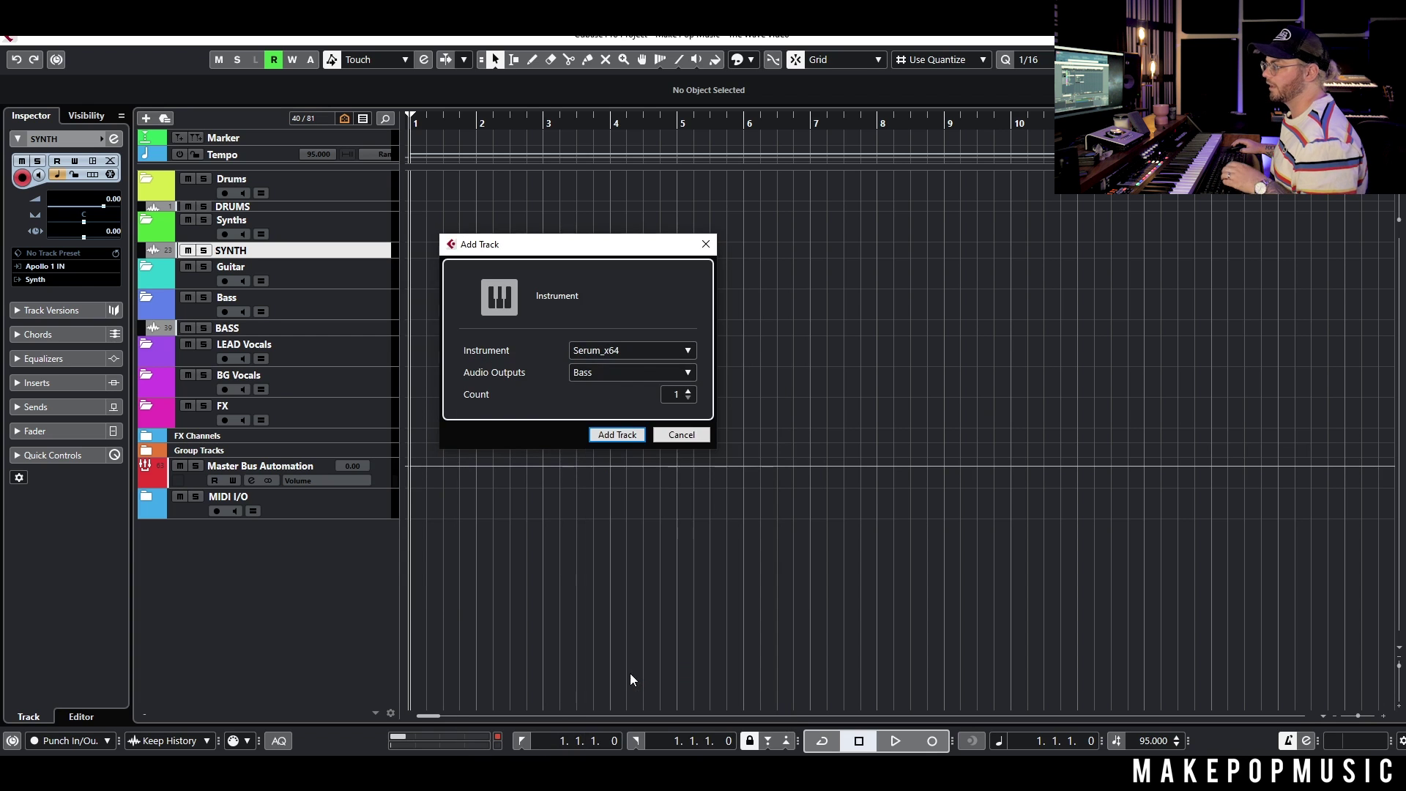
click(619, 437)
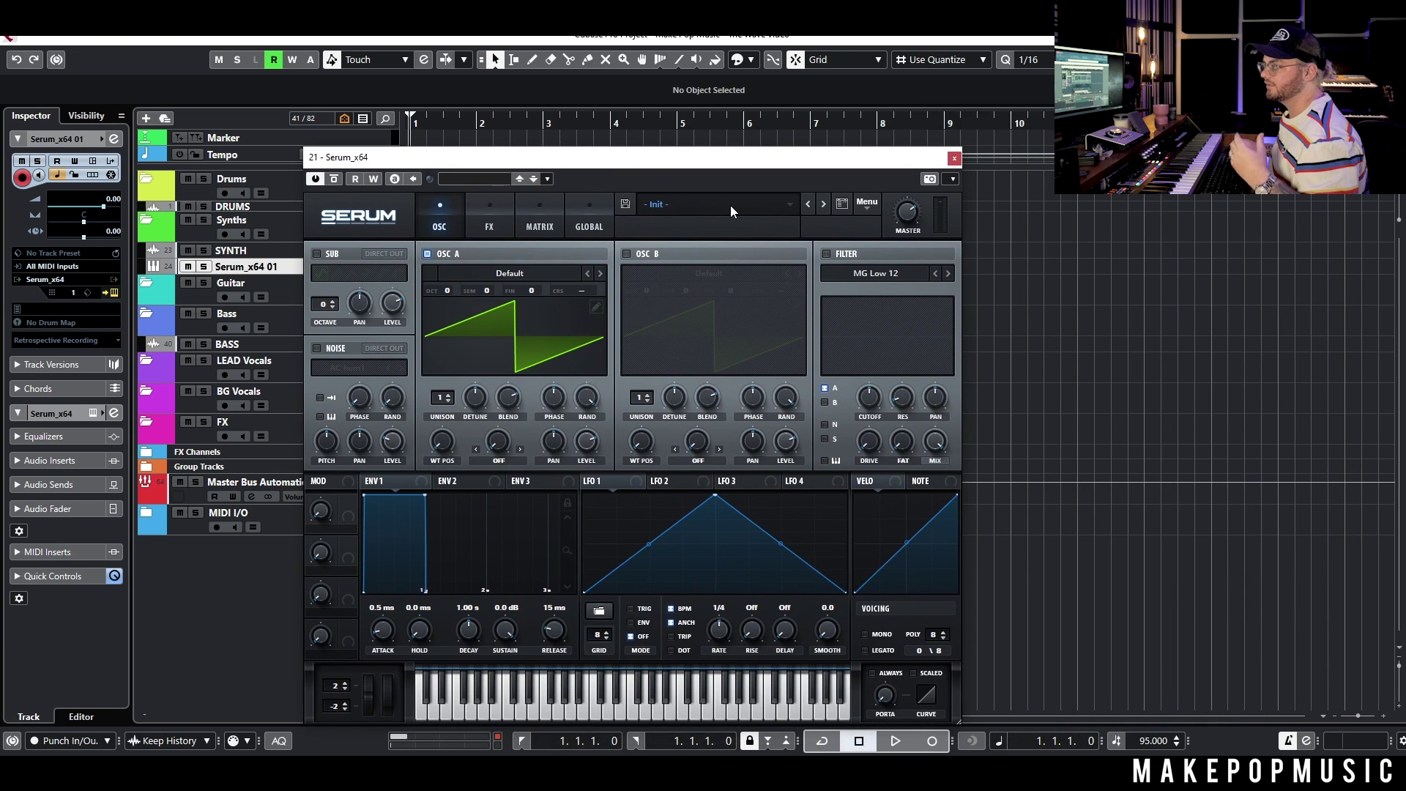
Step: Load the SYNTH - Utopia preset from MakePopMusic - The Wave - Presets into Serum and record a synth part from bar 1
click(730, 206)
mouse_move(754, 344)
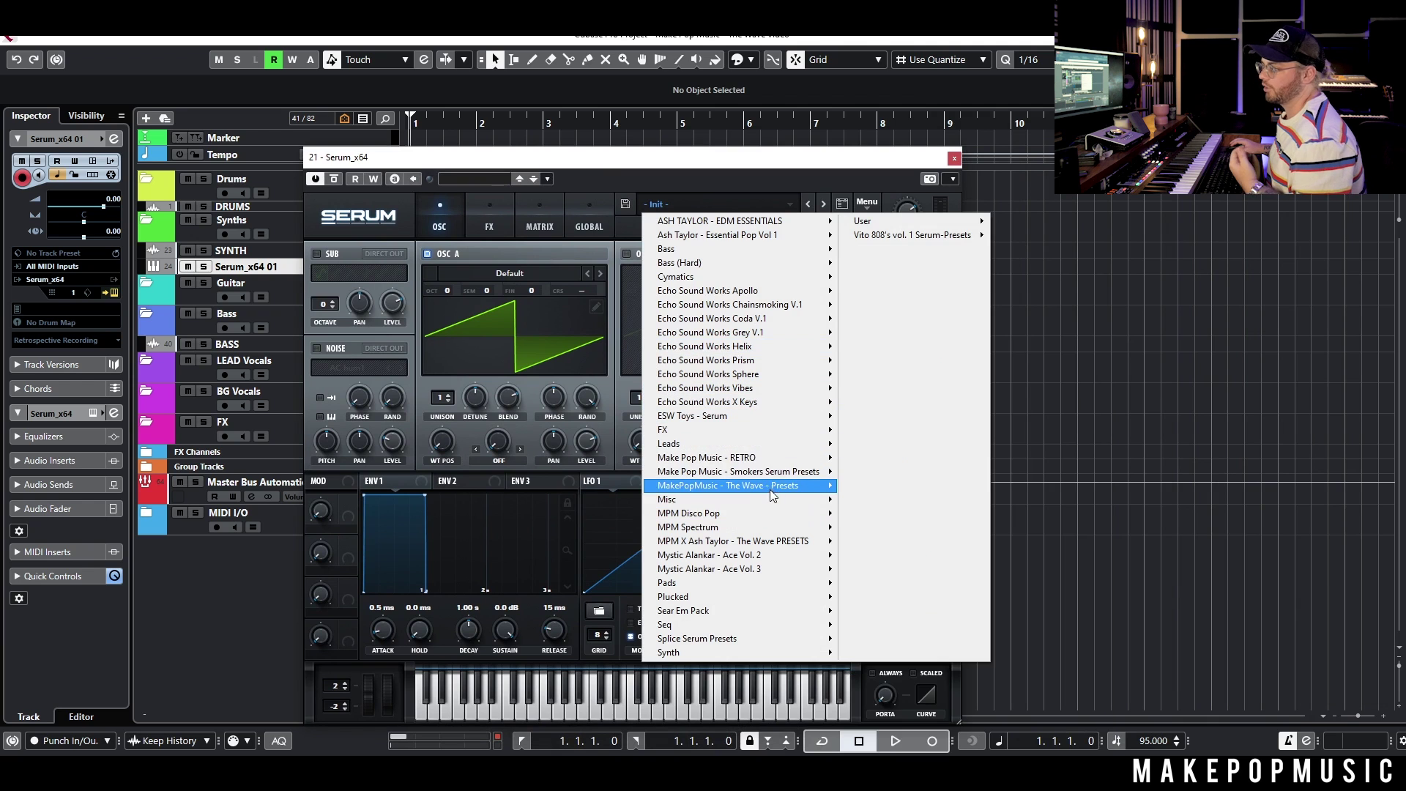
mouse_move(770, 485)
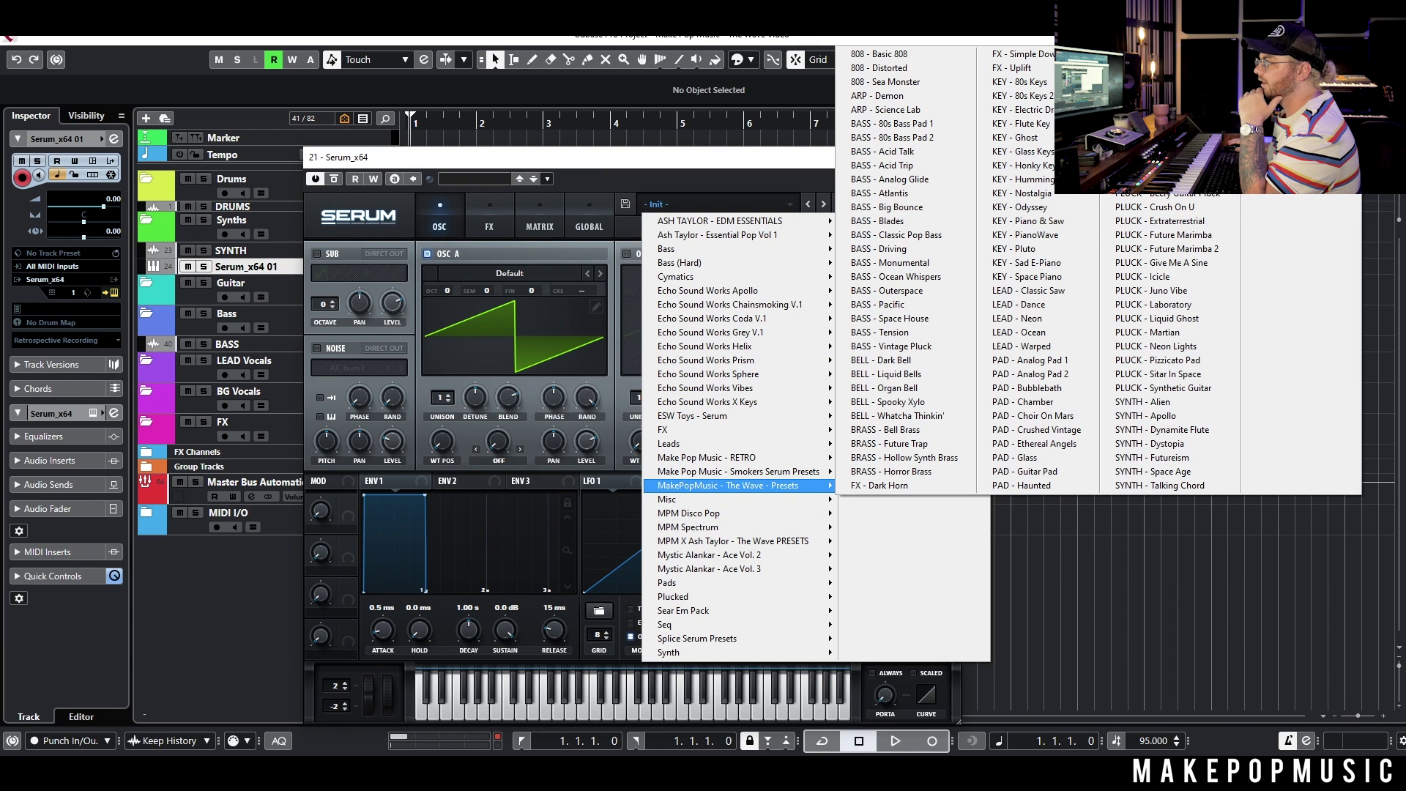
click(1281, 54)
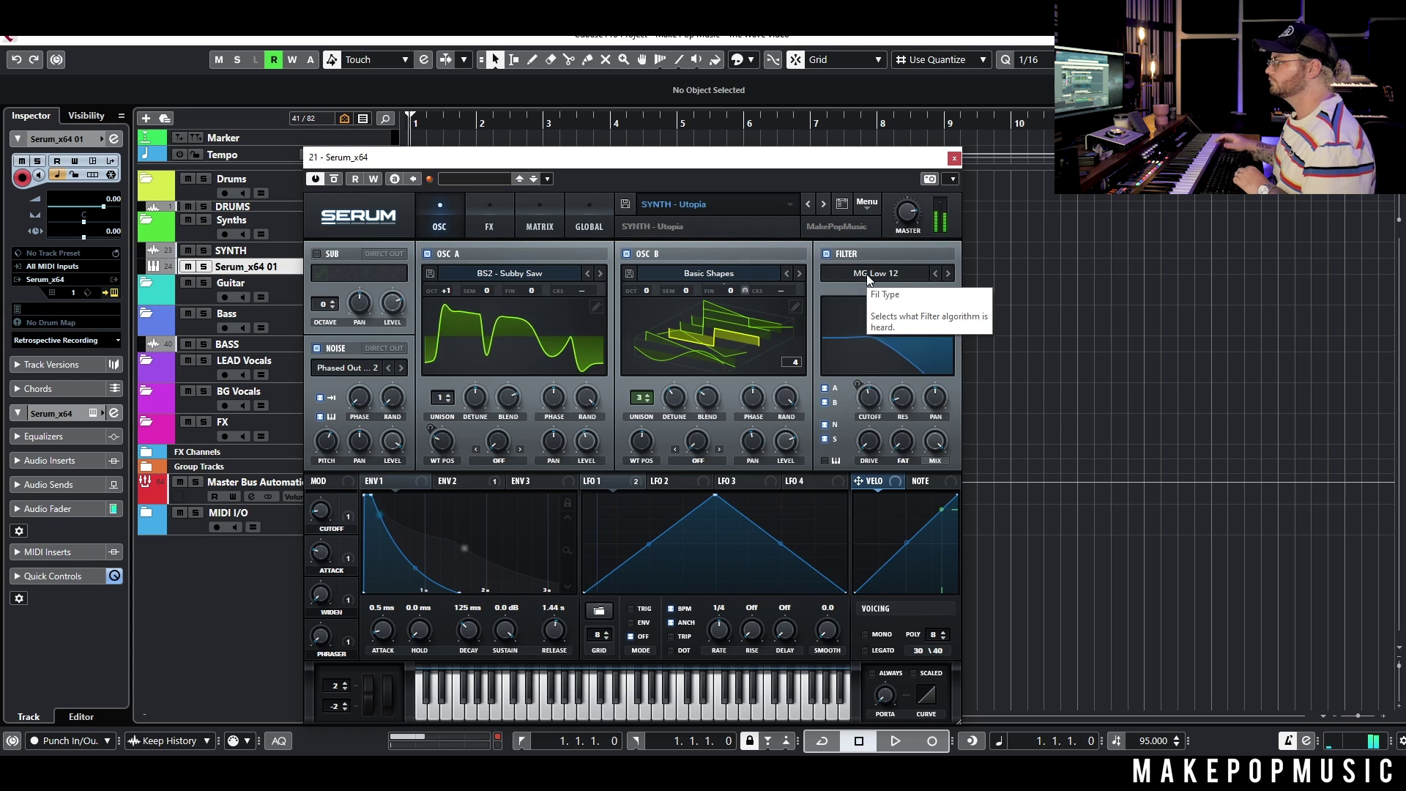
click(954, 158)
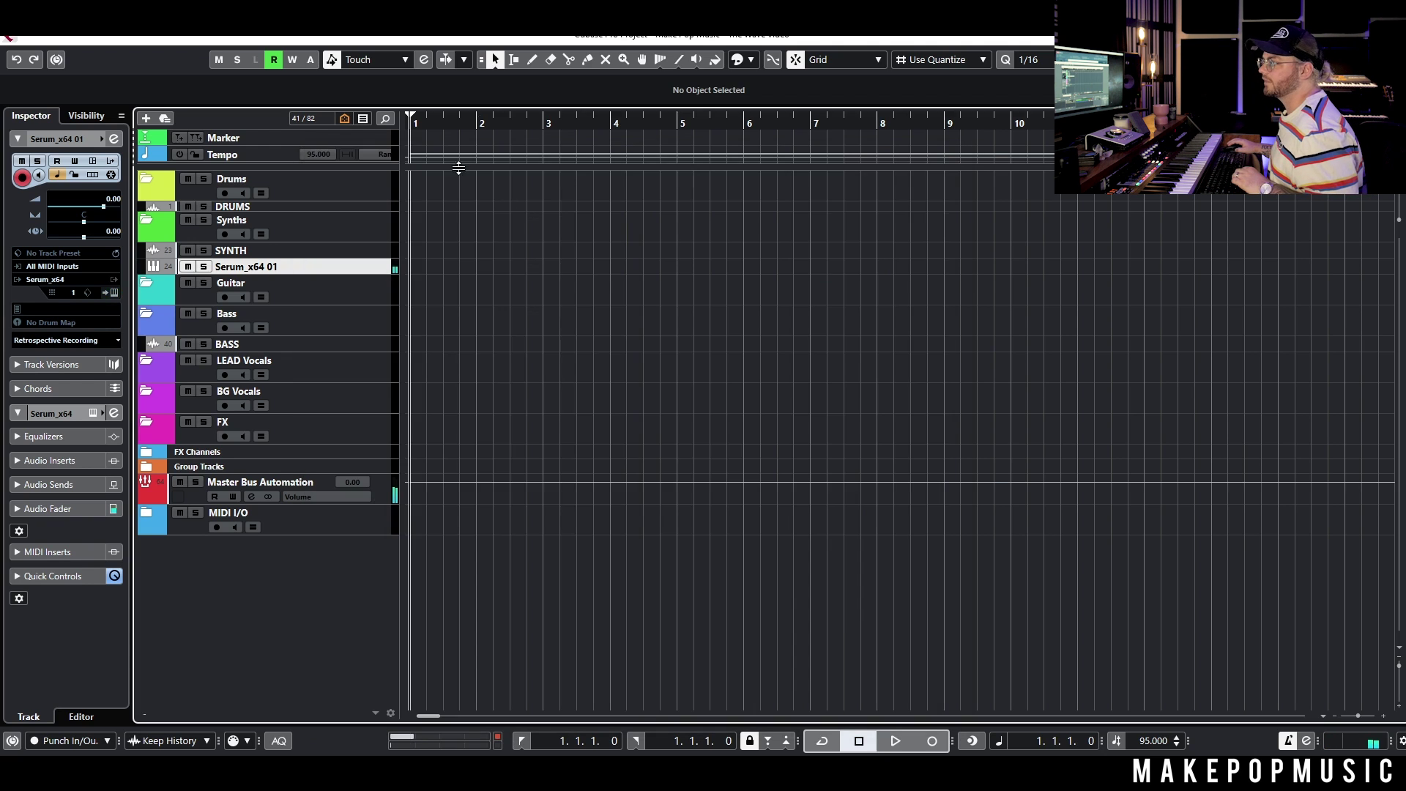
click(932, 742)
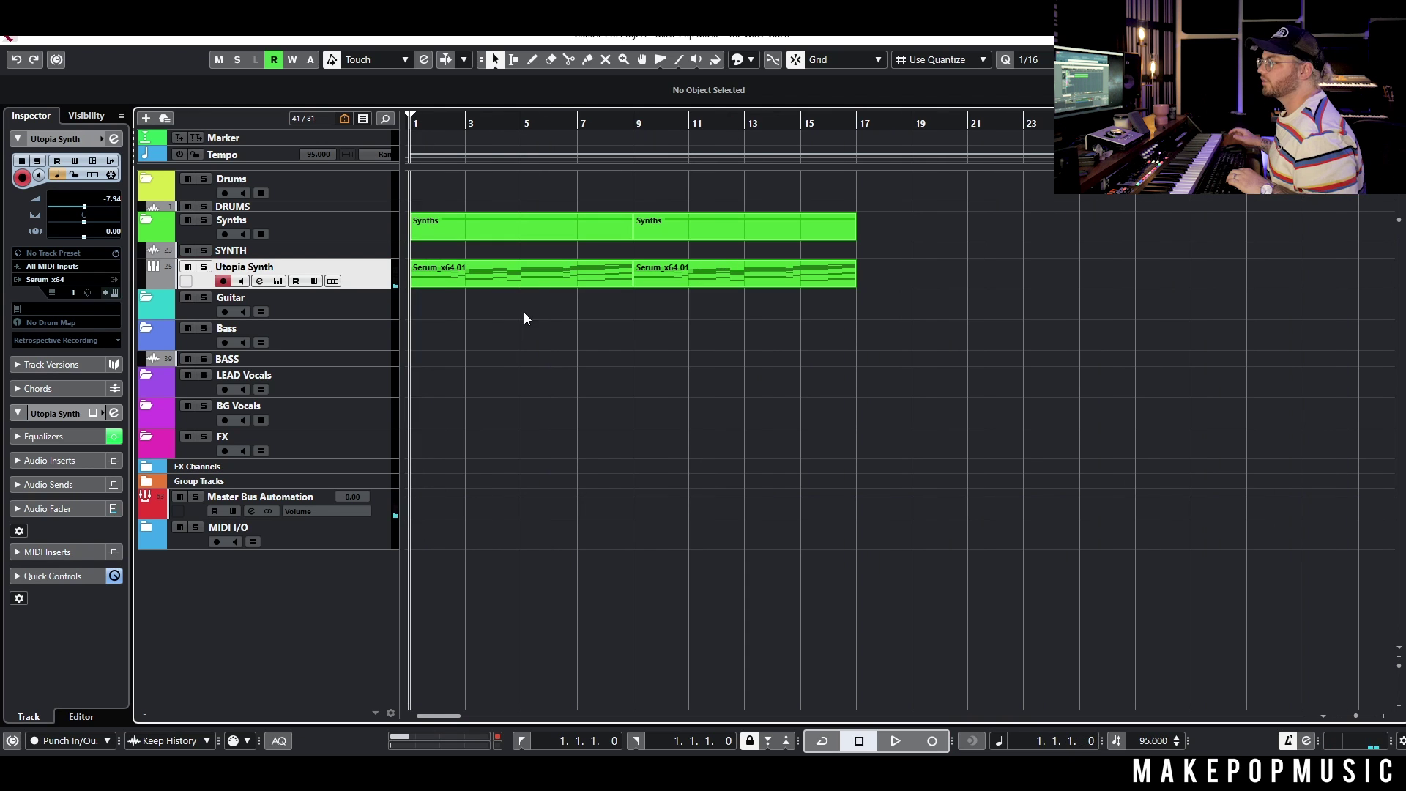
Step: Open the first Utopia Synth part in the note editor and play its chords from bar 7
double_click(487, 274)
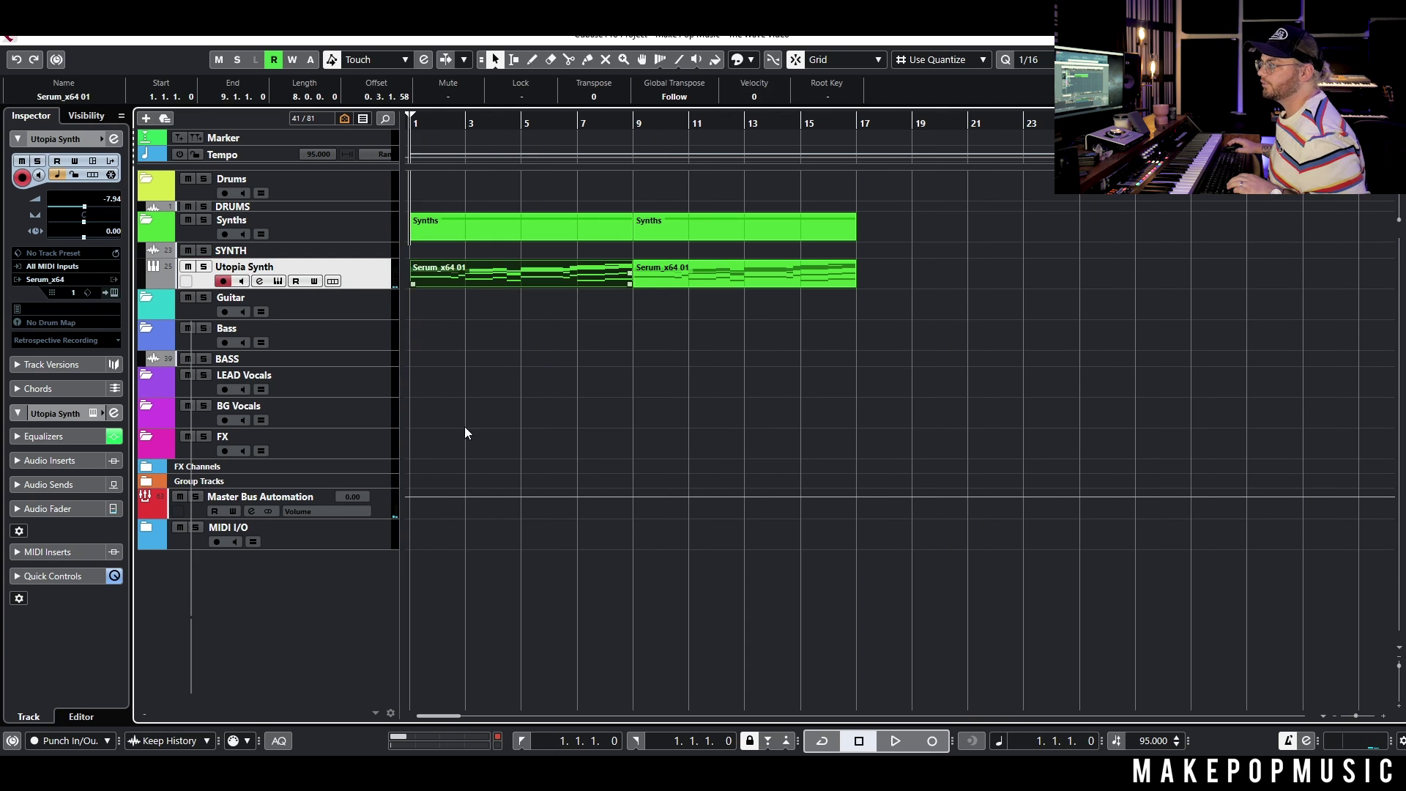
scroll(490, 543, down, 3)
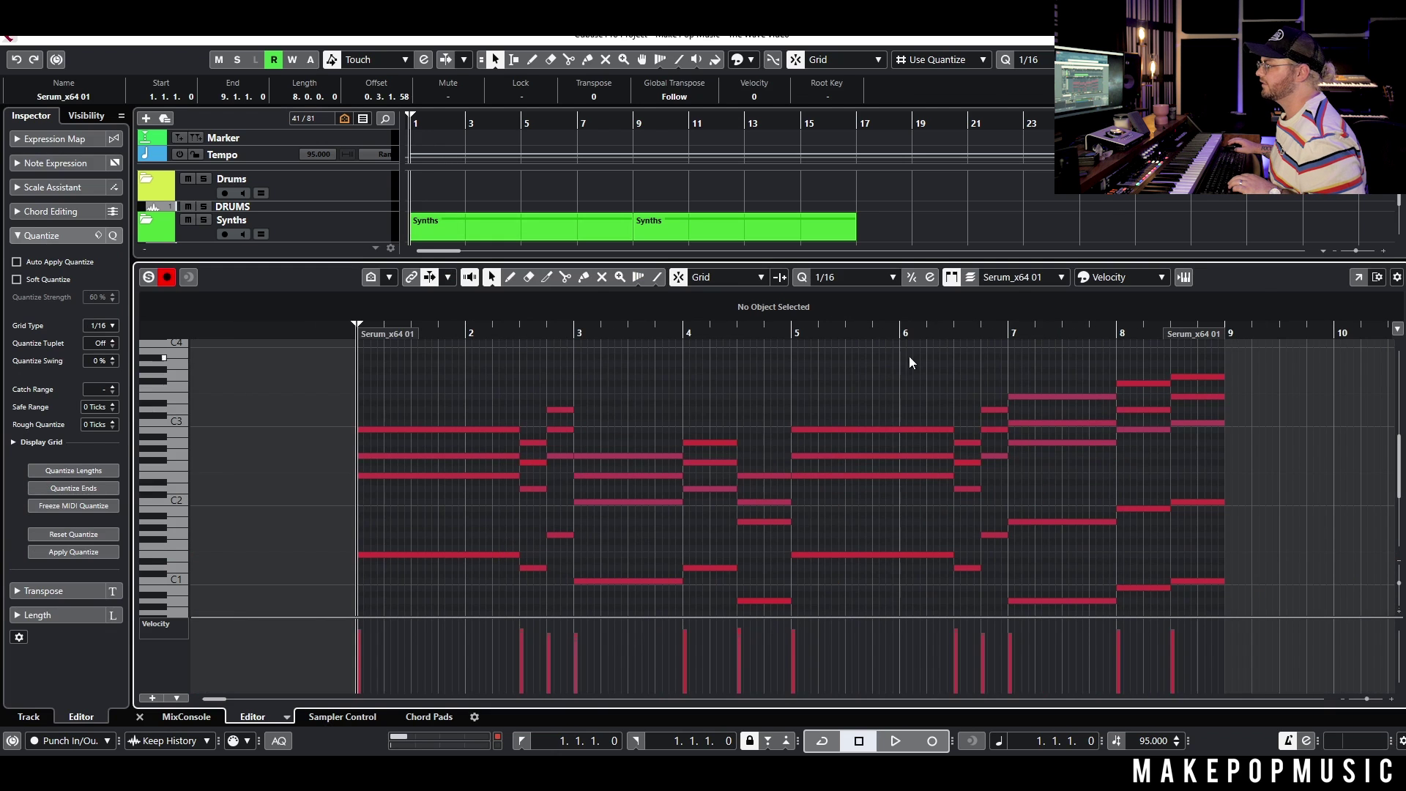
click(967, 331)
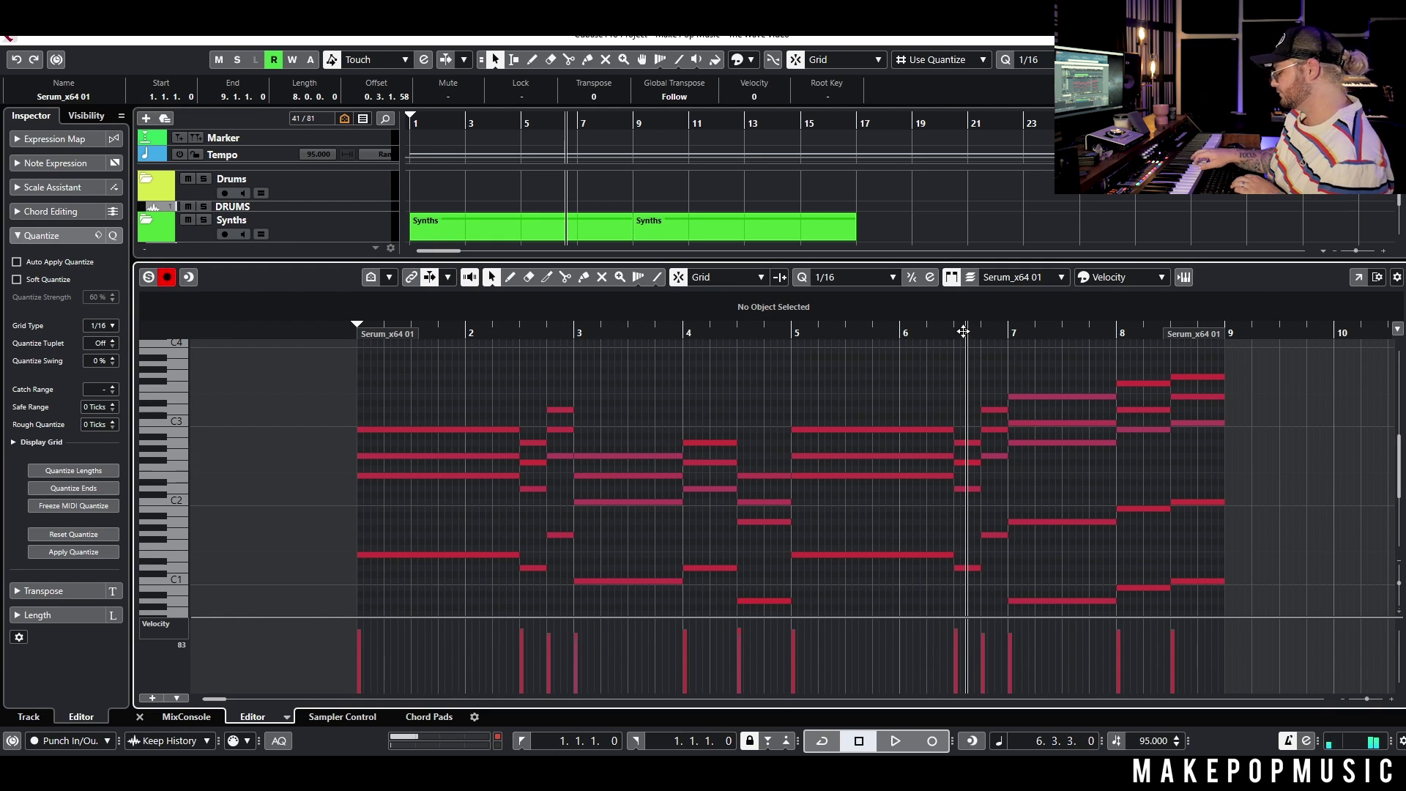
click(1008, 329)
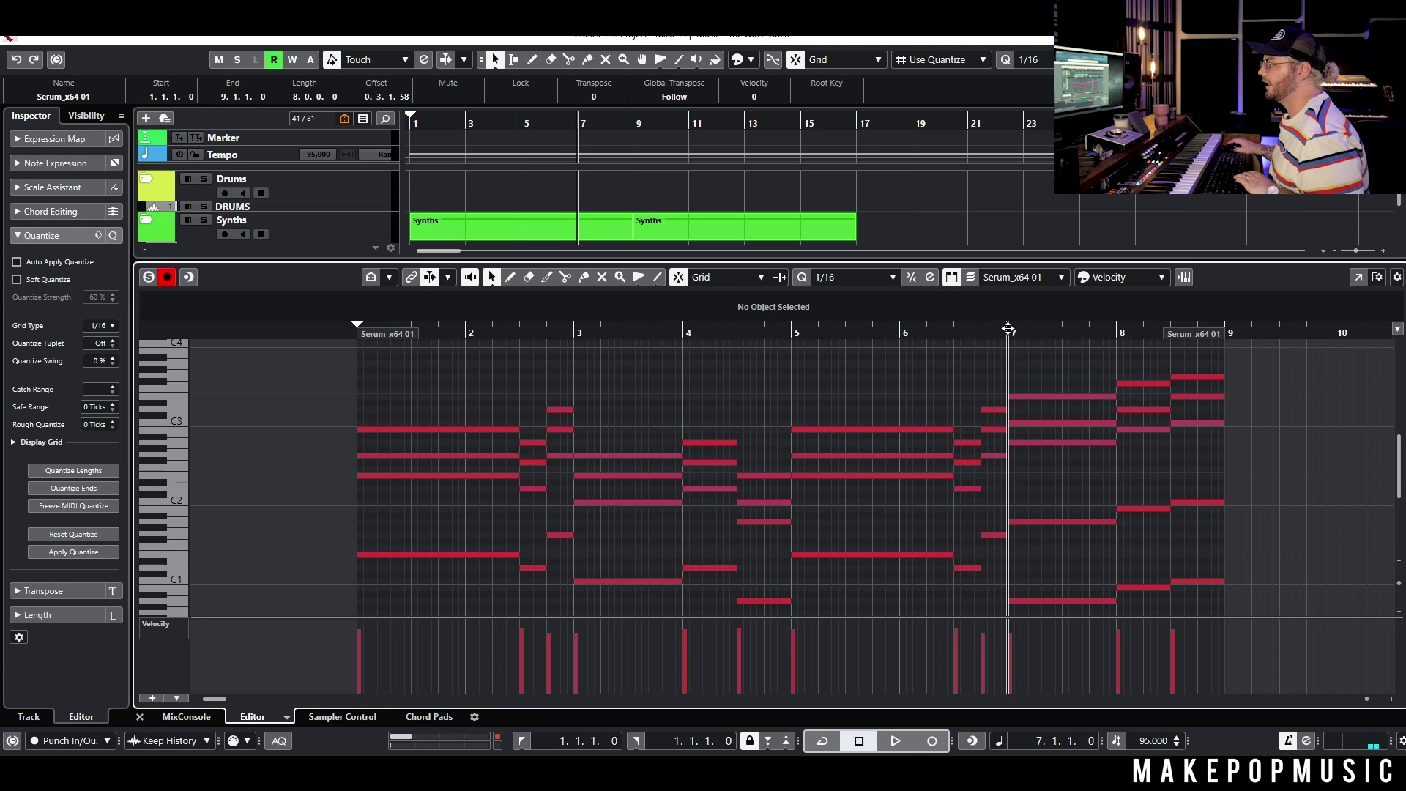
key(space)
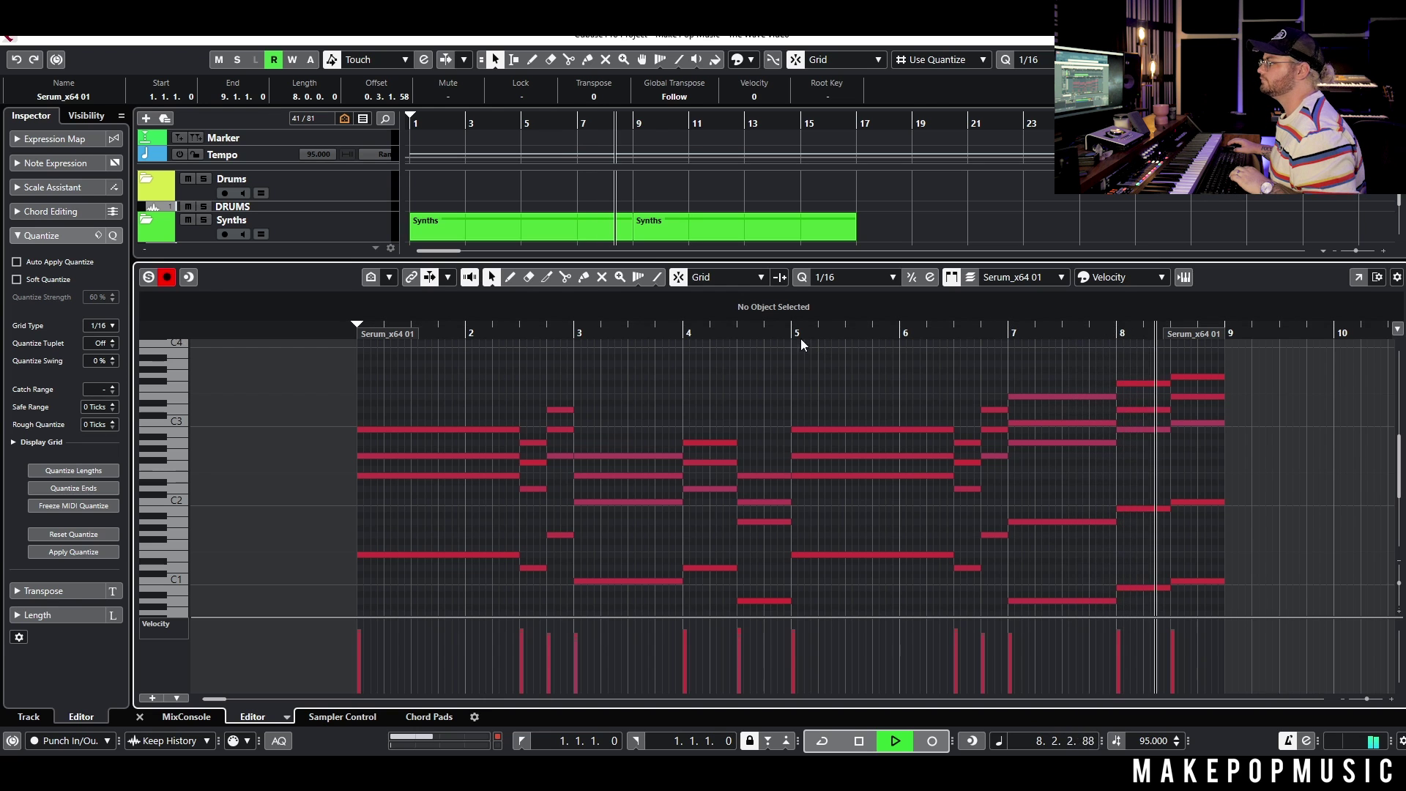
key(space)
Step: Play the Utopia Synth chords from bar 1 and close the note editor
drag(355, 335, 353, 334)
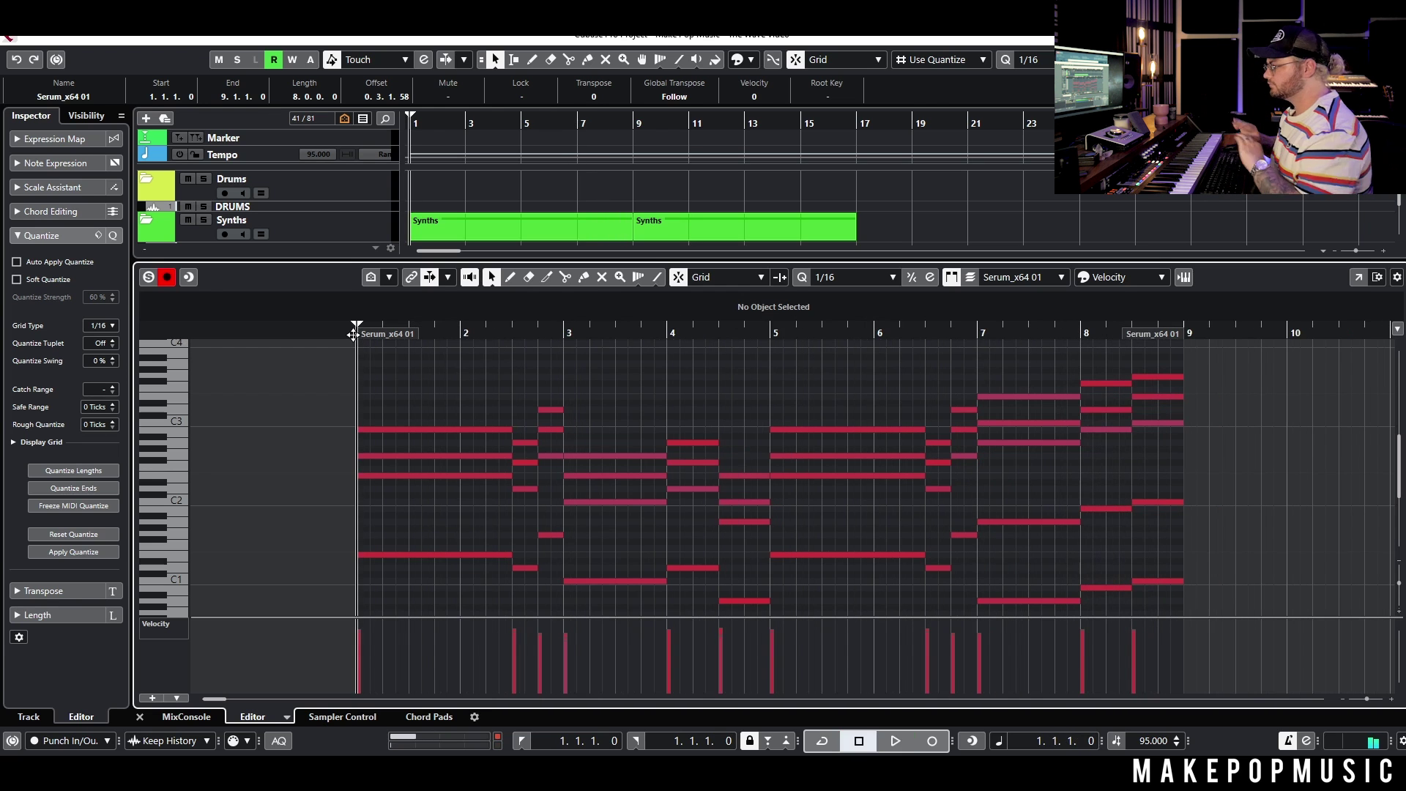
key(space)
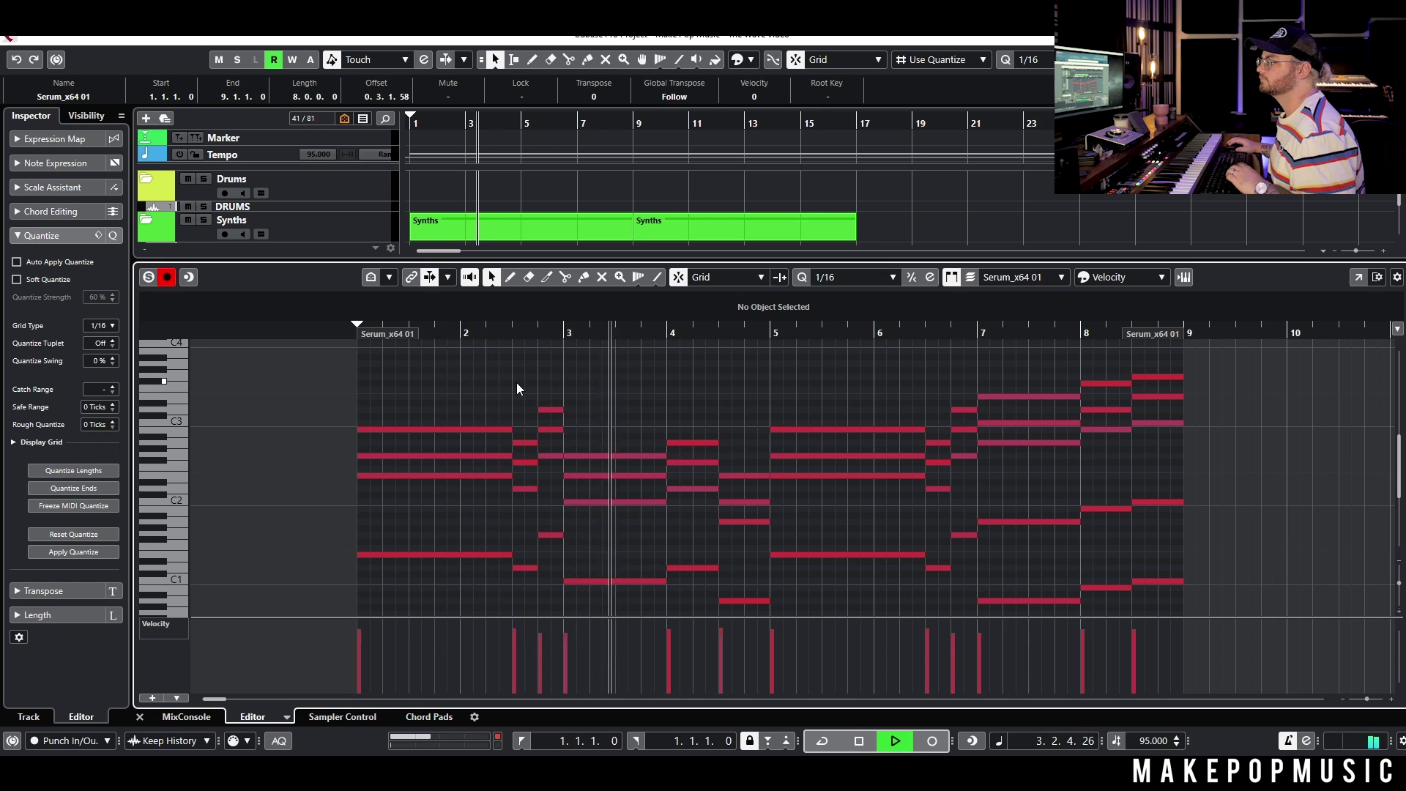
key(space)
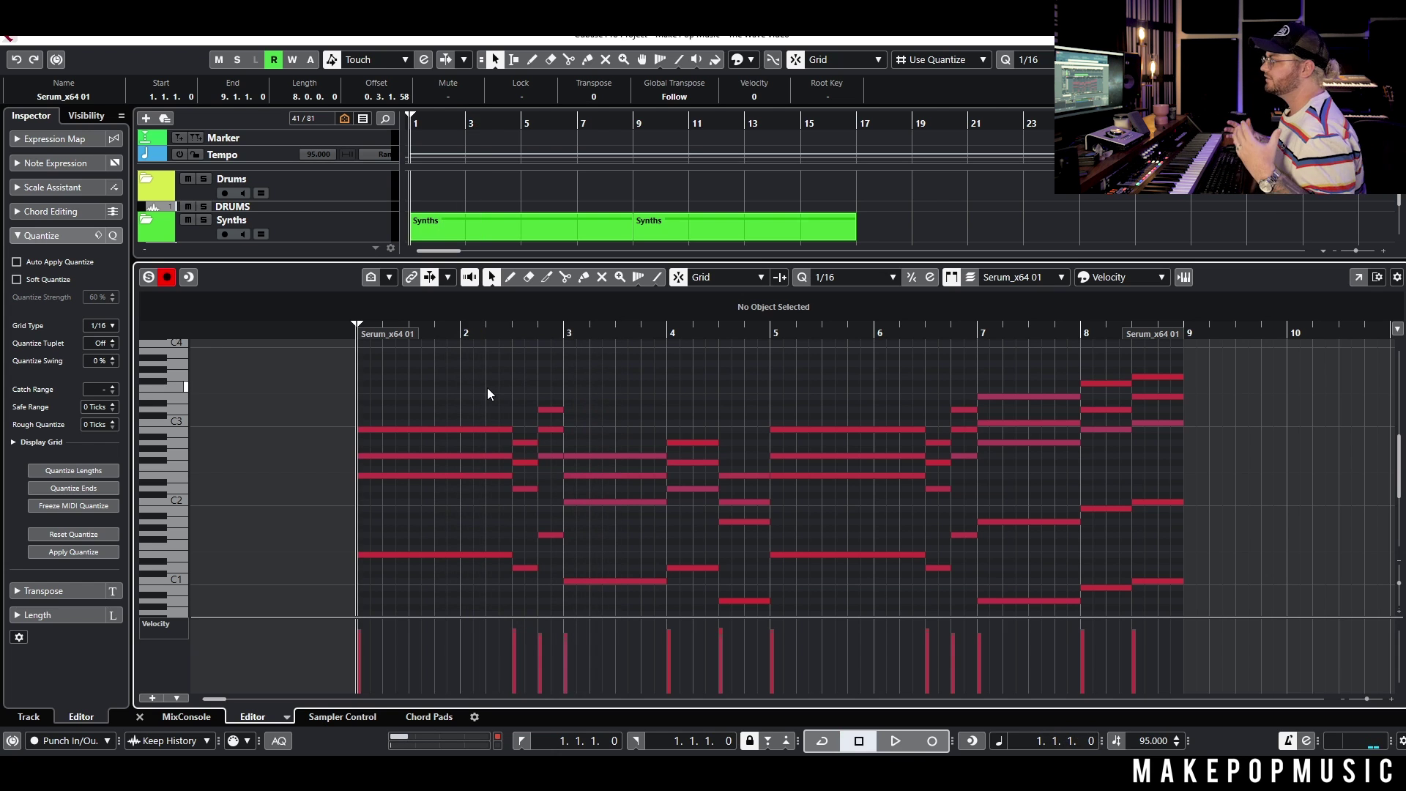
key(ctrl+e)
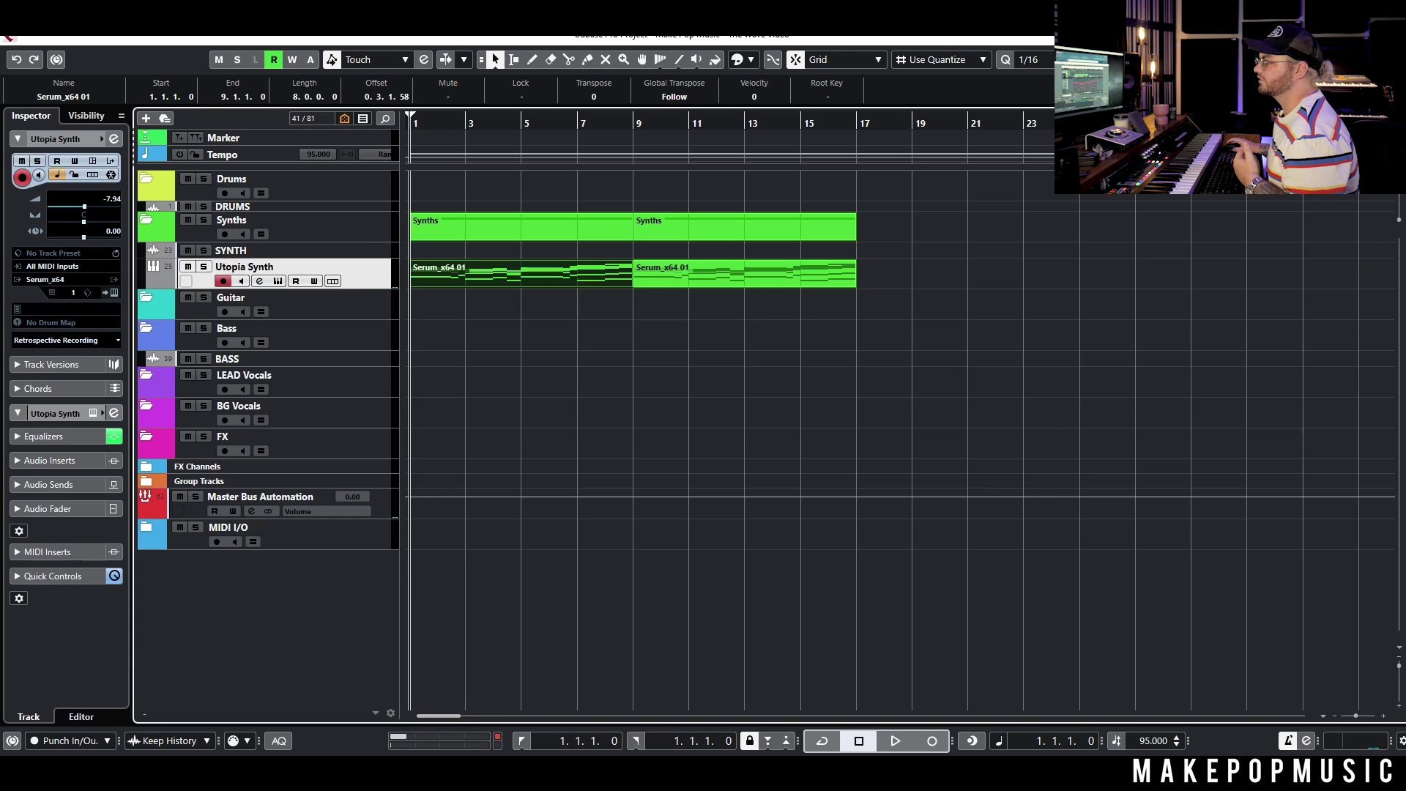
Step: Duplicate the Utopia Synth track together with its MIDI parts
right_click(369, 271)
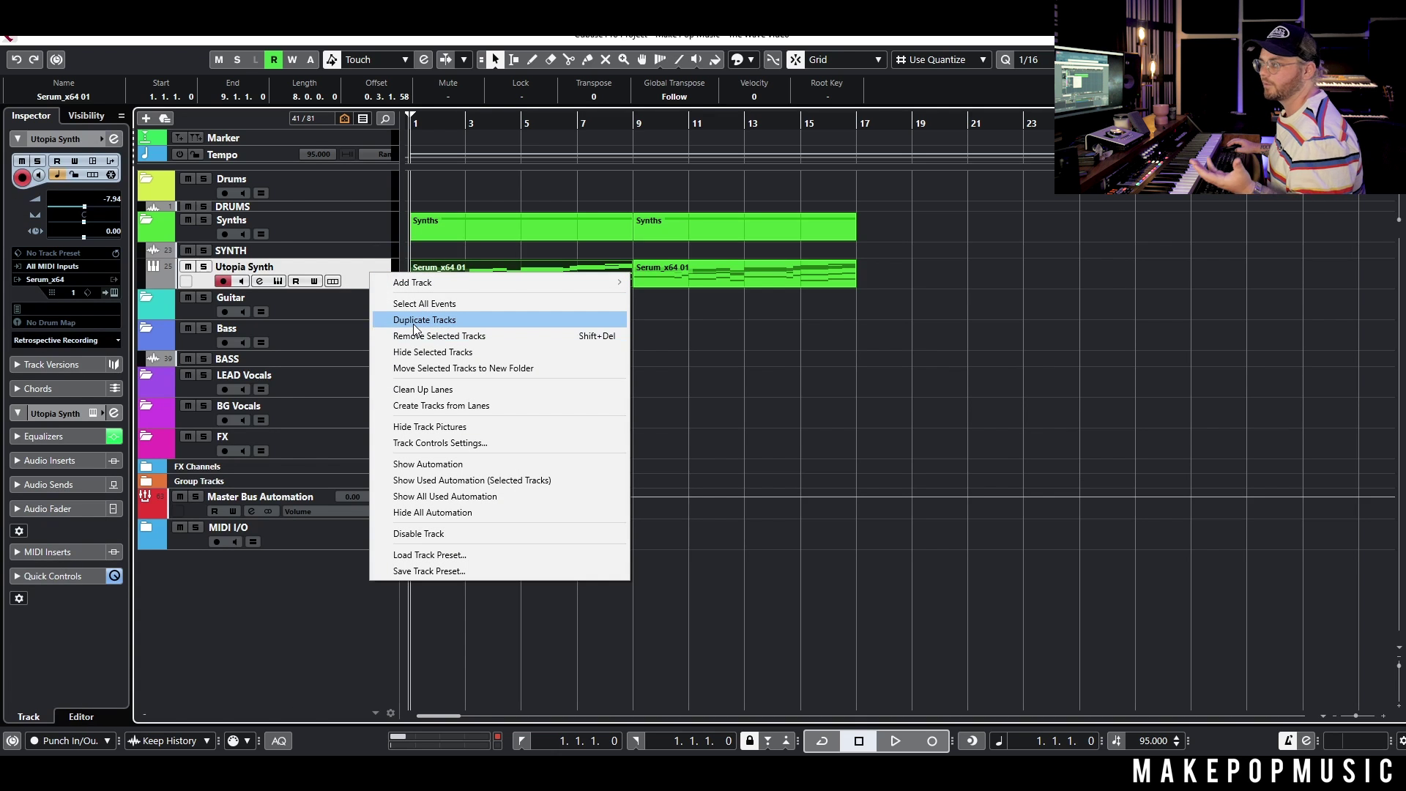
click(416, 322)
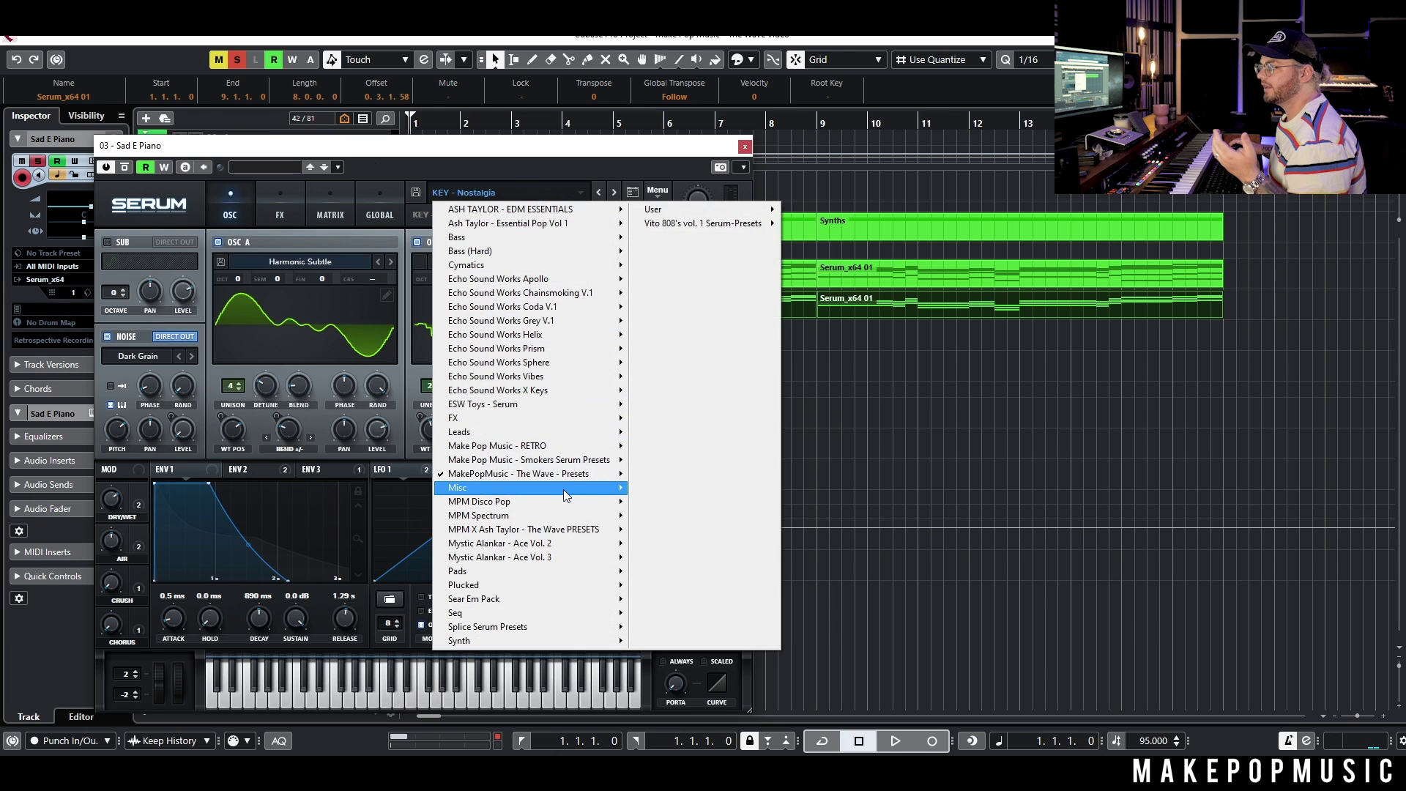
Step: Audition The Wave key presets from KEY - Odyssey onward during playback, and settle on KEY - Sad E-Piano for the Sad E Piano track
mouse_move(557, 478)
click(838, 196)
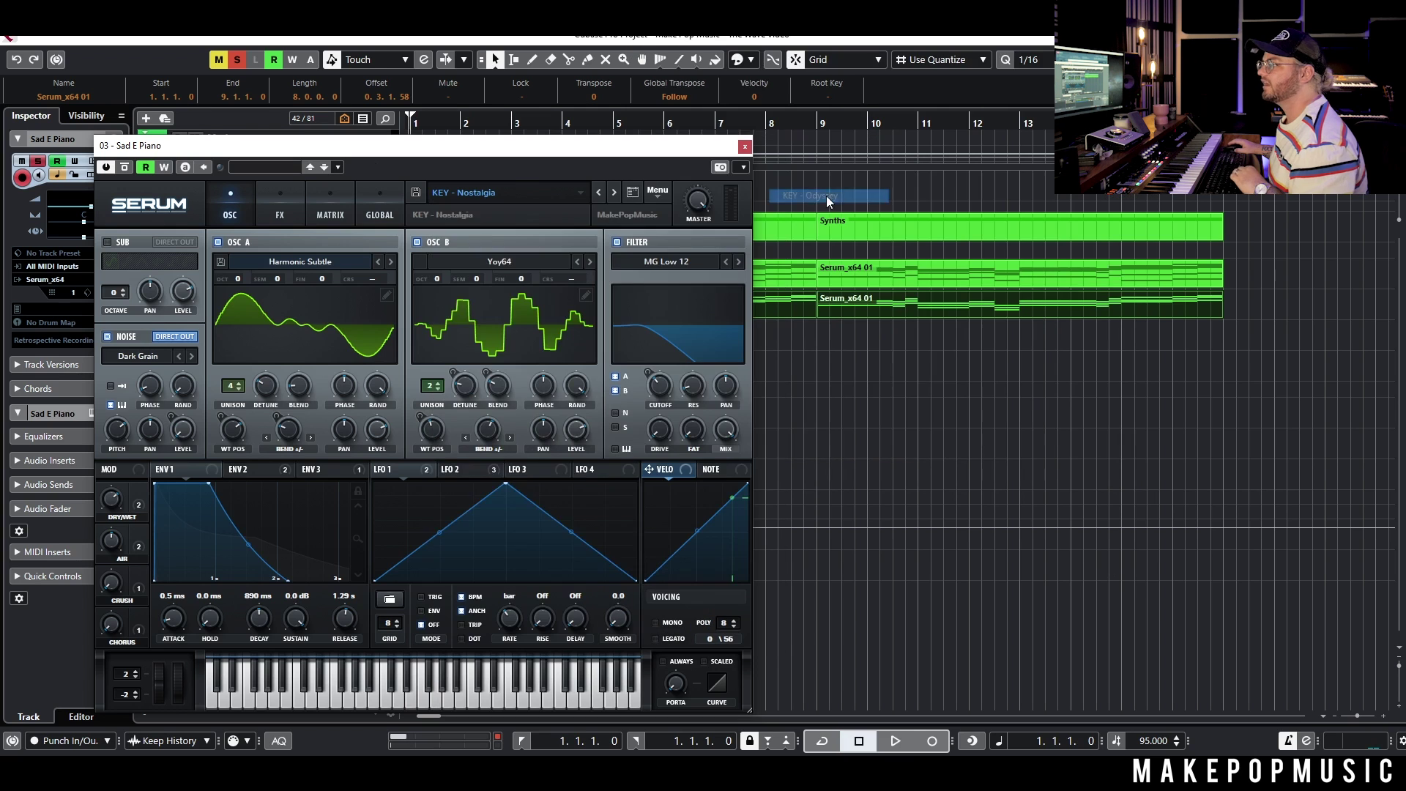
key(space)
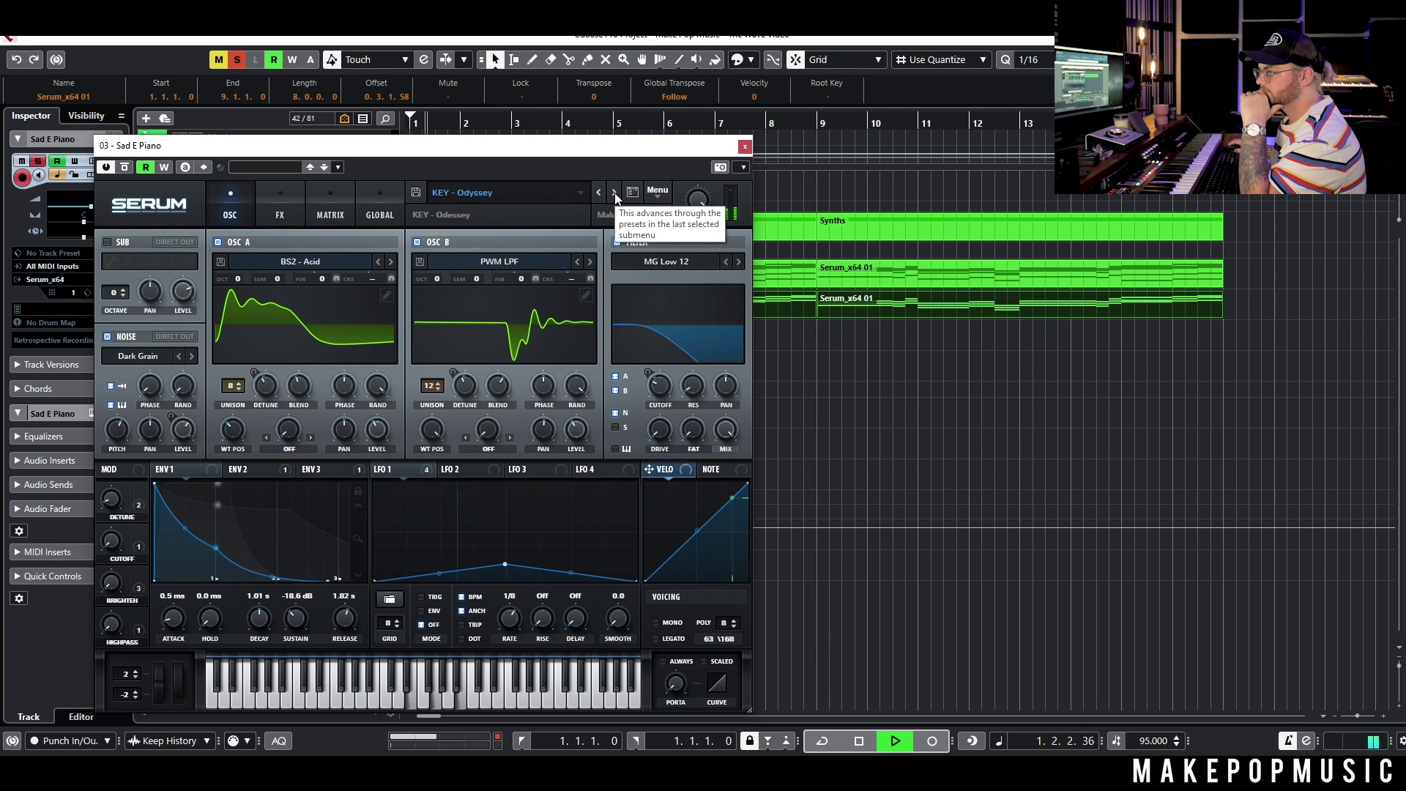
click(614, 195)
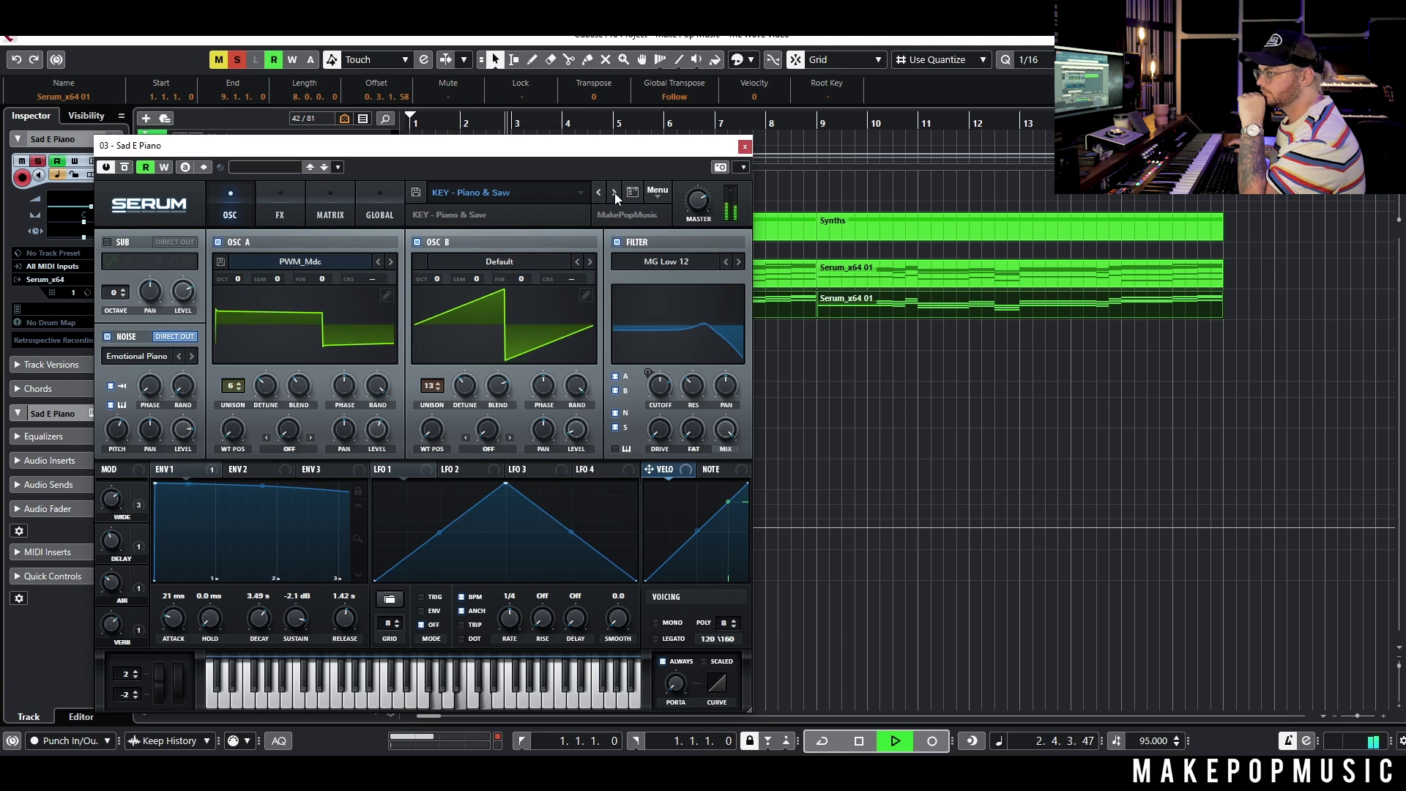
click(613, 192)
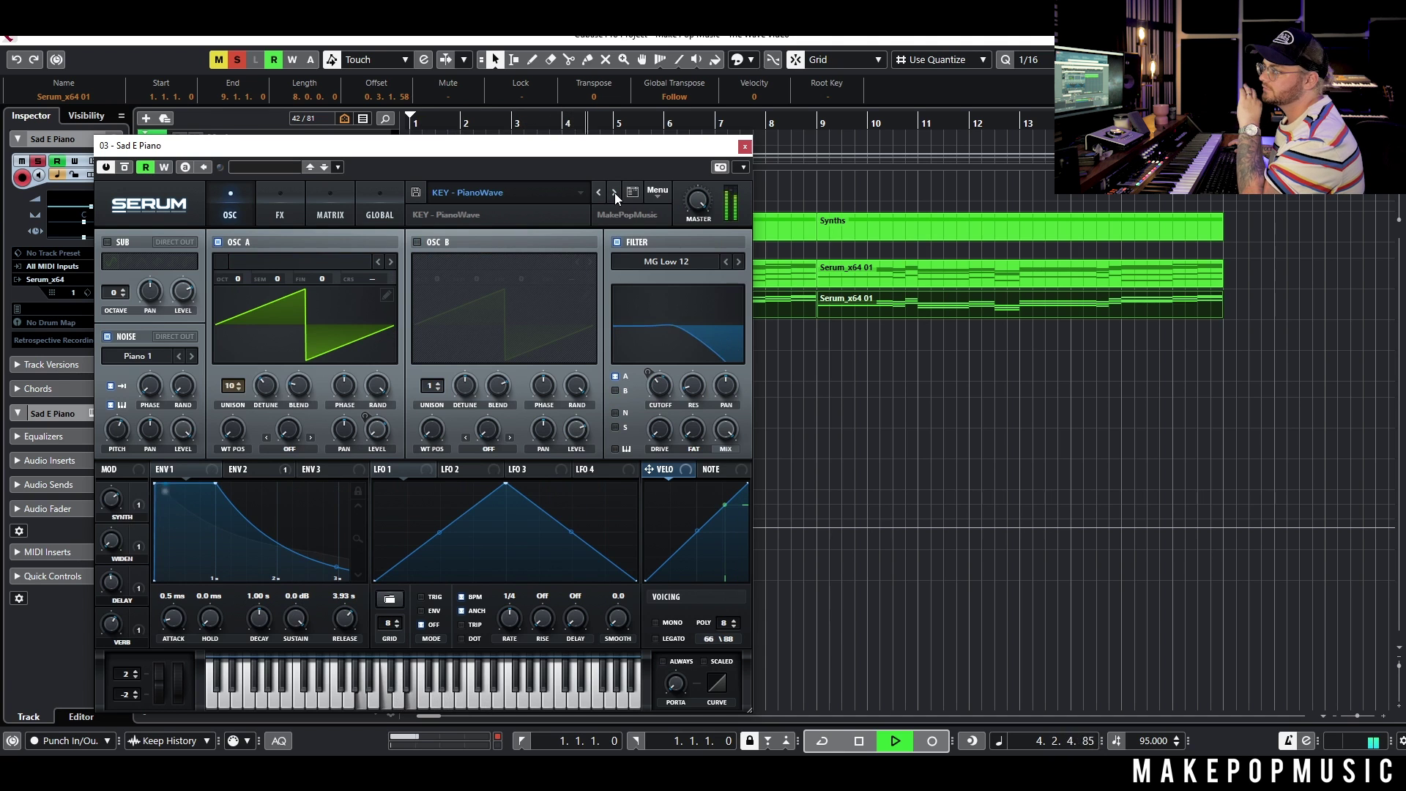
click(613, 192)
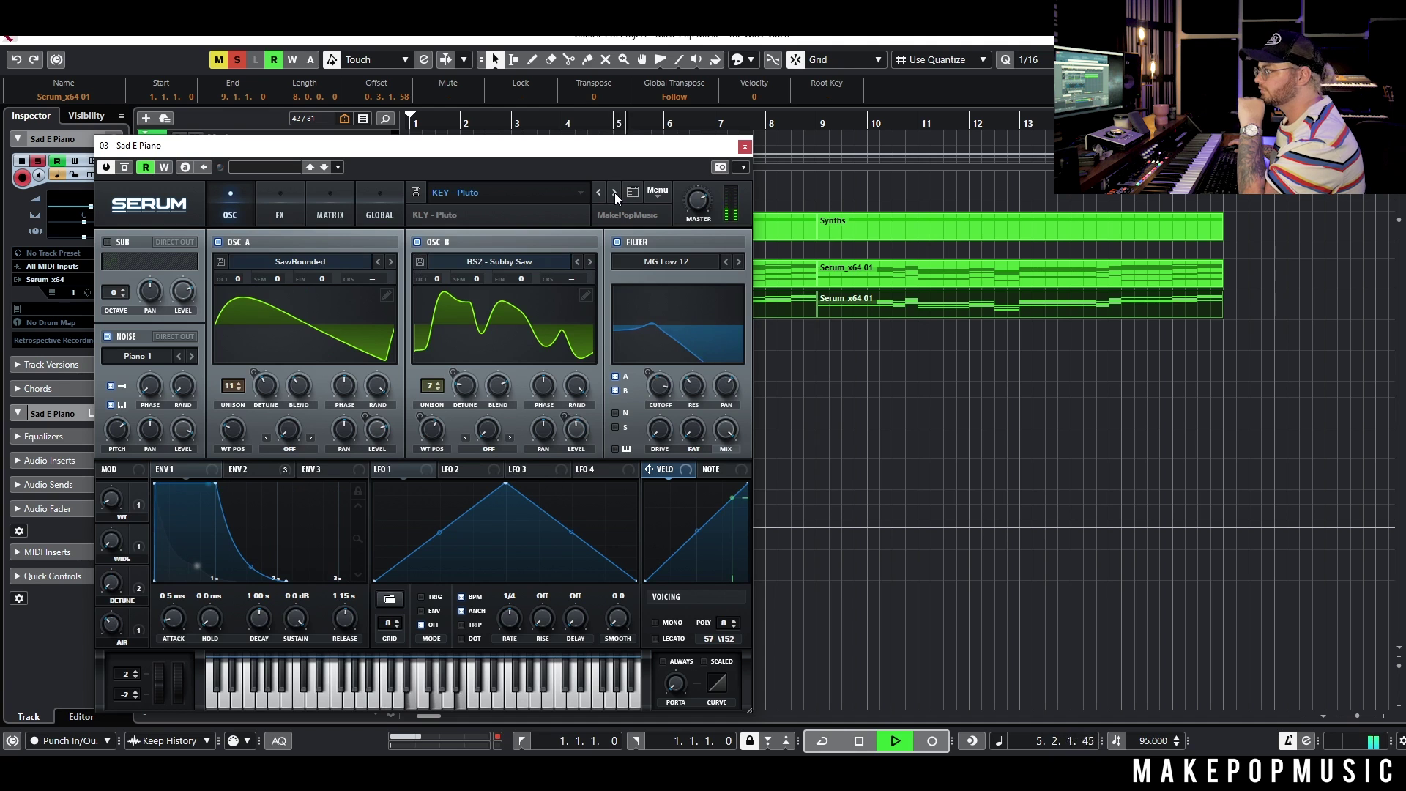
click(613, 191)
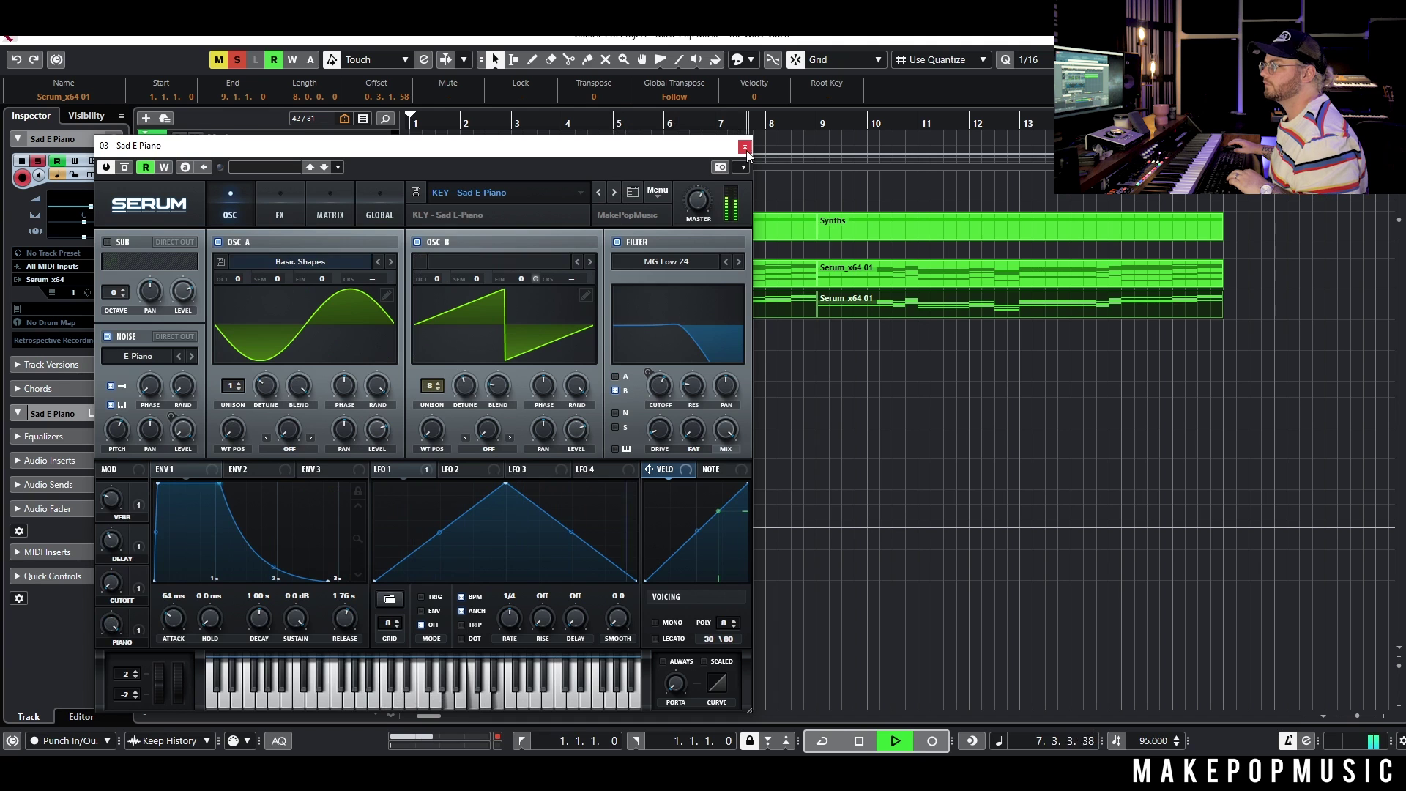
key(space)
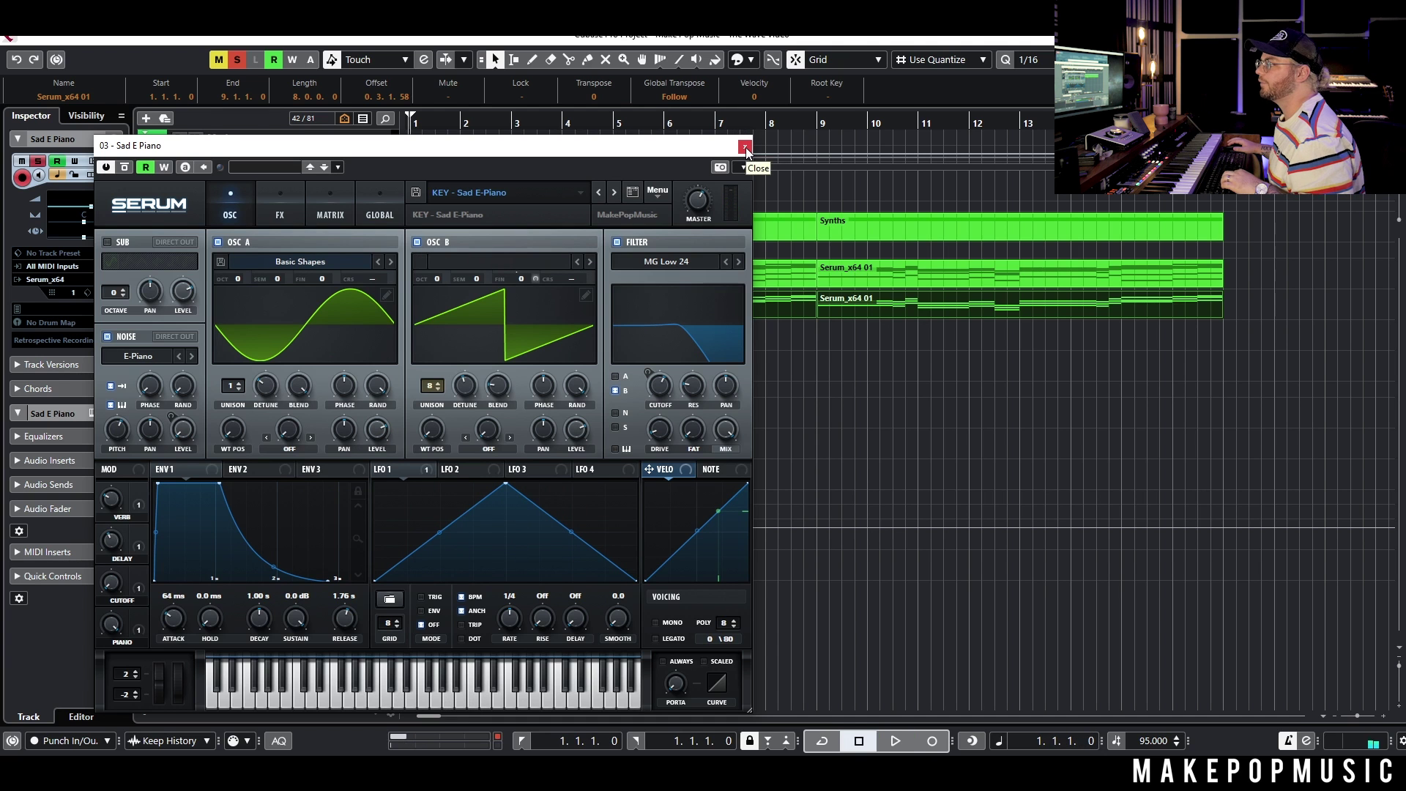
click(744, 148)
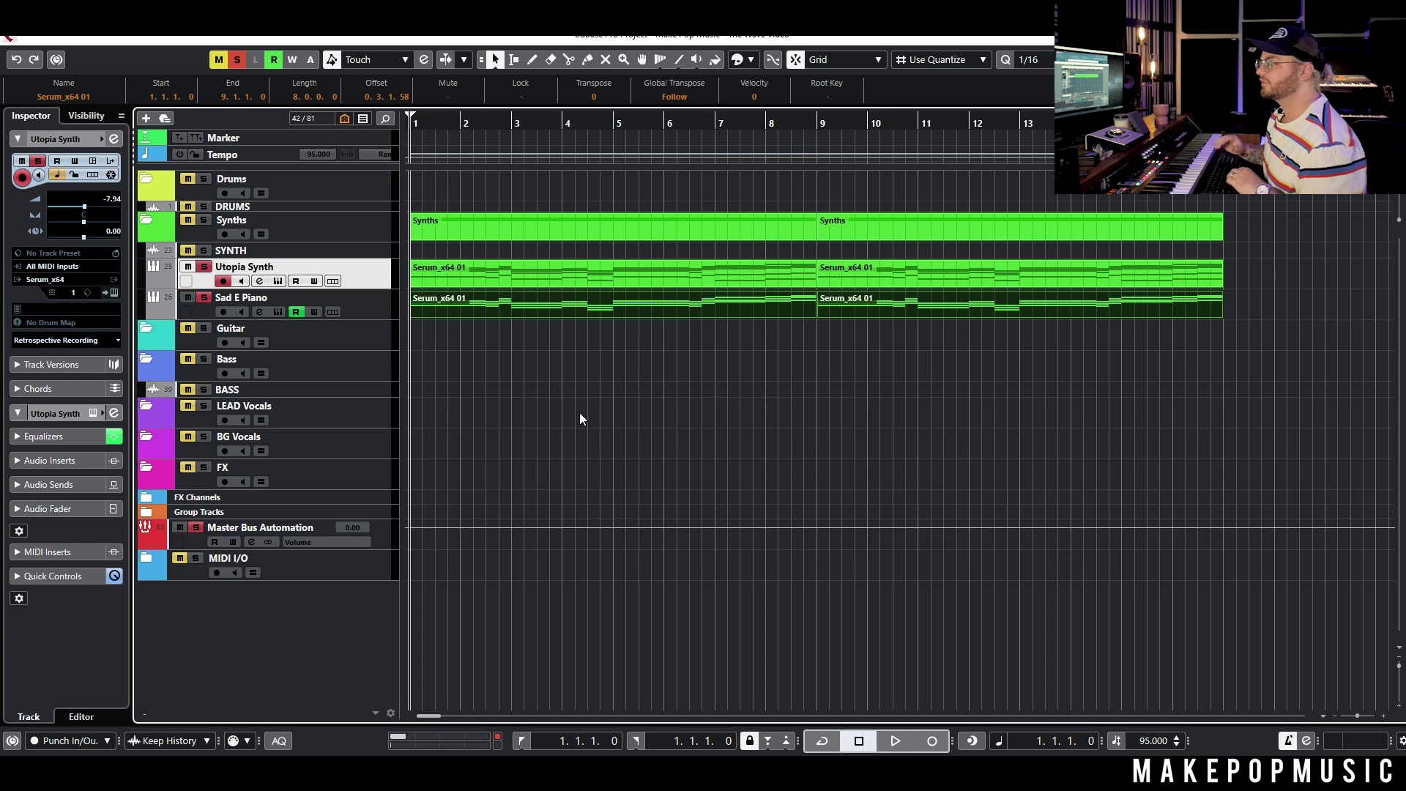
Step: Play the soloed Utopia Synth and Sad E Piano tracks together from bar 1
key(space)
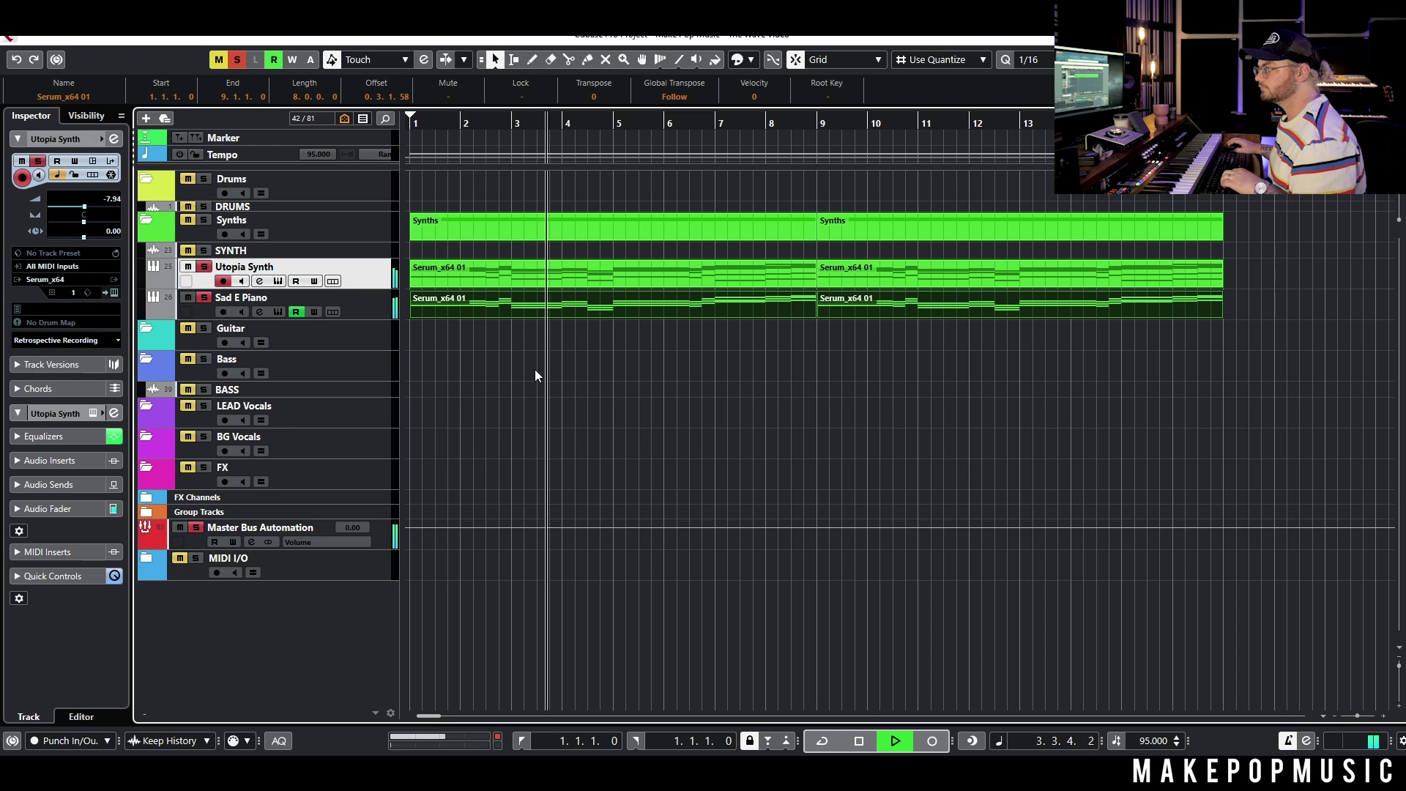
key(space)
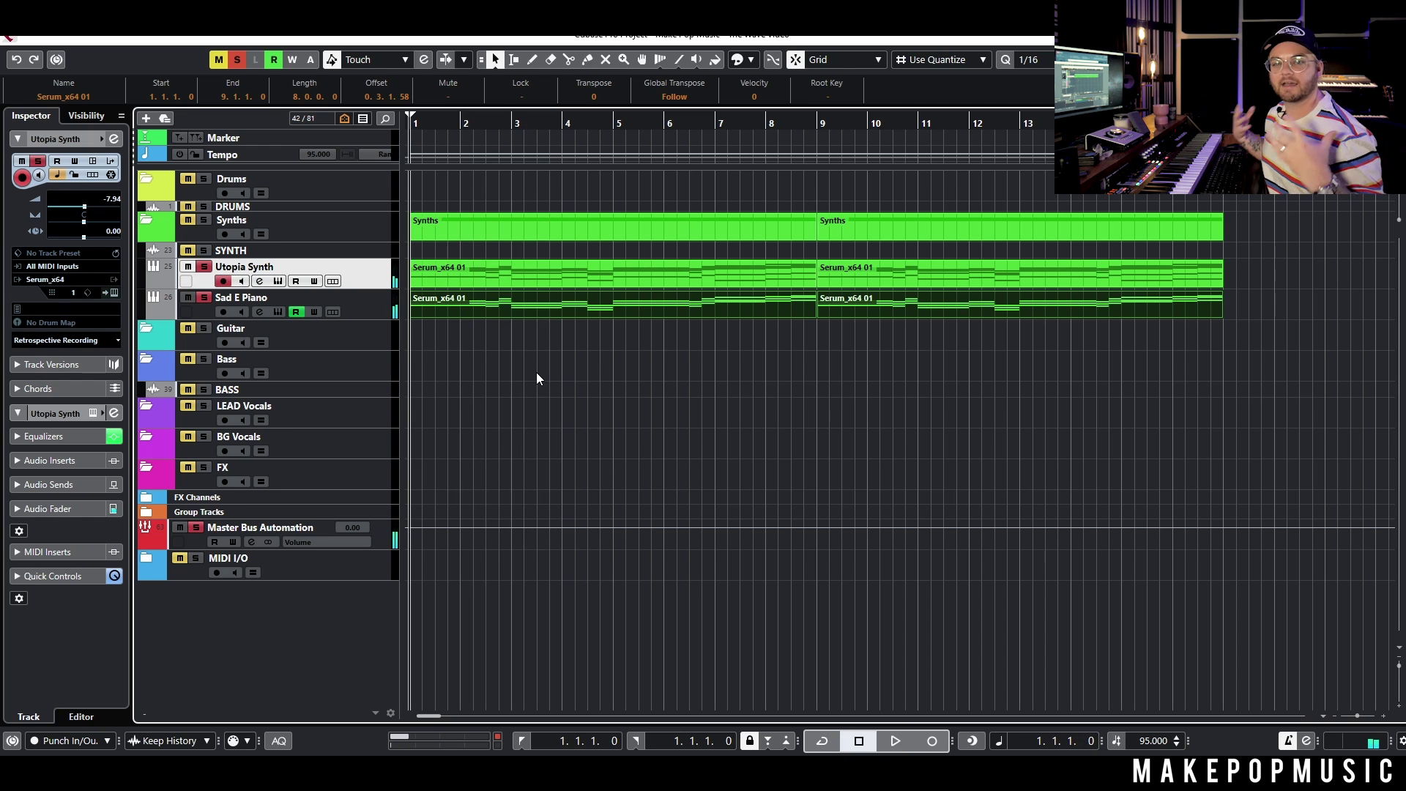
Step: Add one Serum_x64 instrument track under the BASS channel, with its audio output routed to the Bass group
right_click(375, 401)
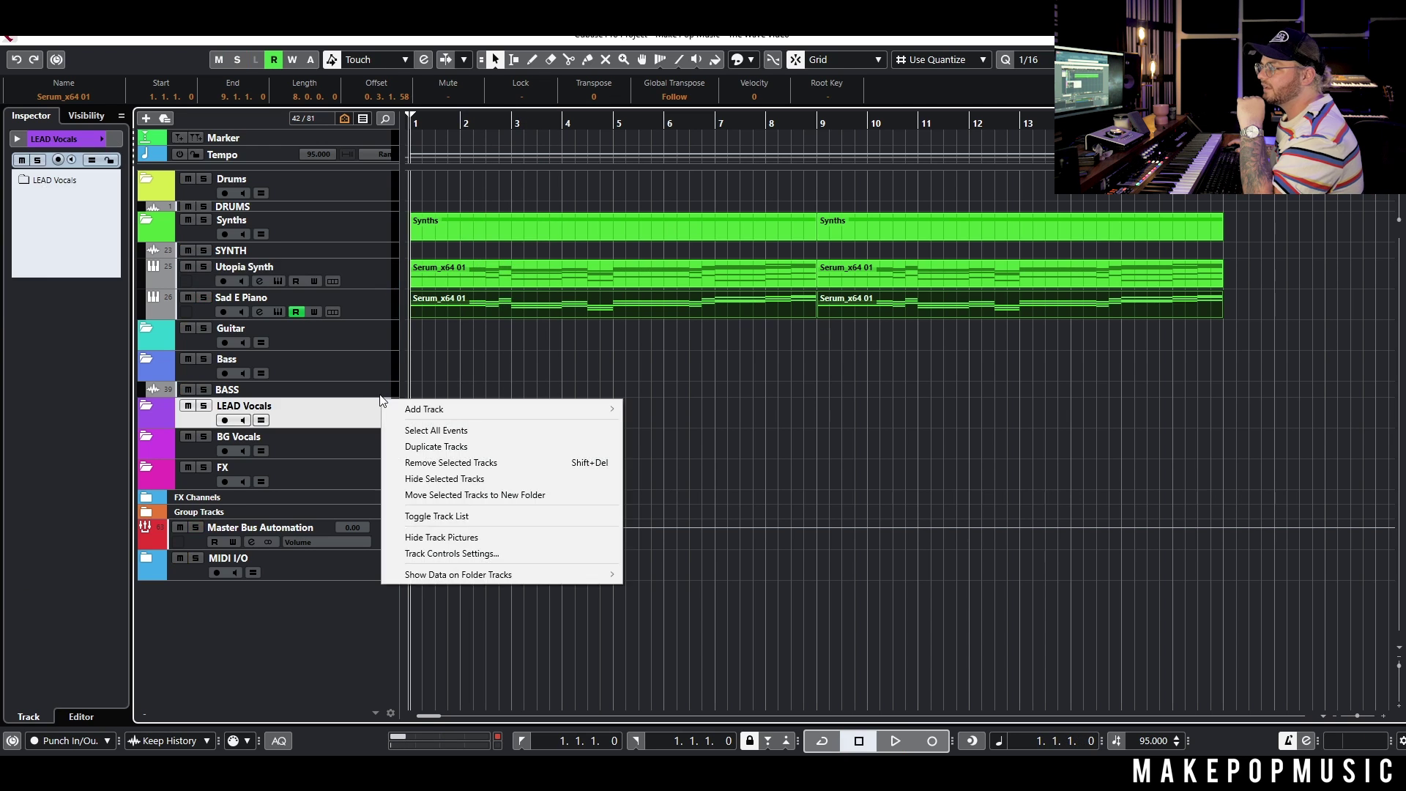
right_click(376, 389)
mouse_move(461, 402)
click(687, 415)
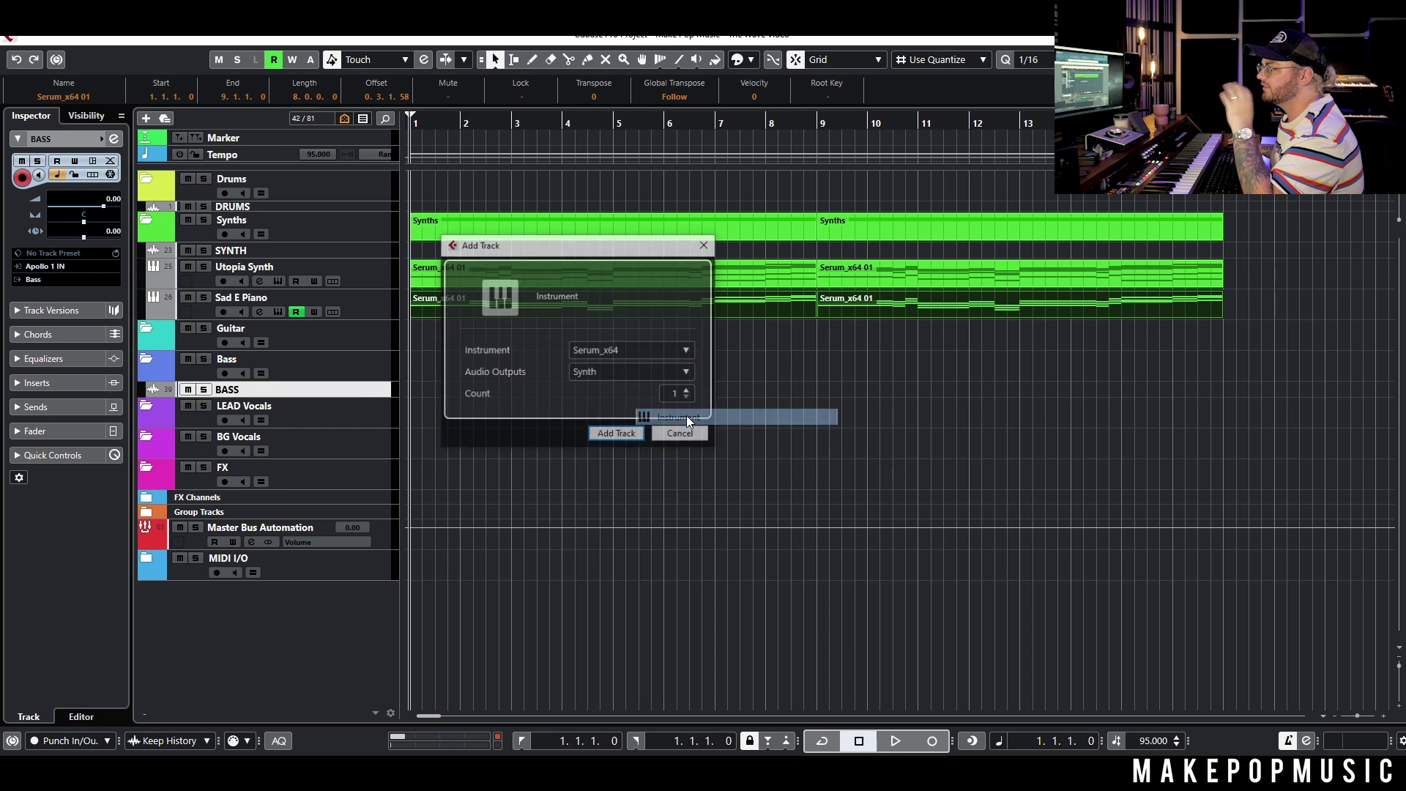
click(599, 374)
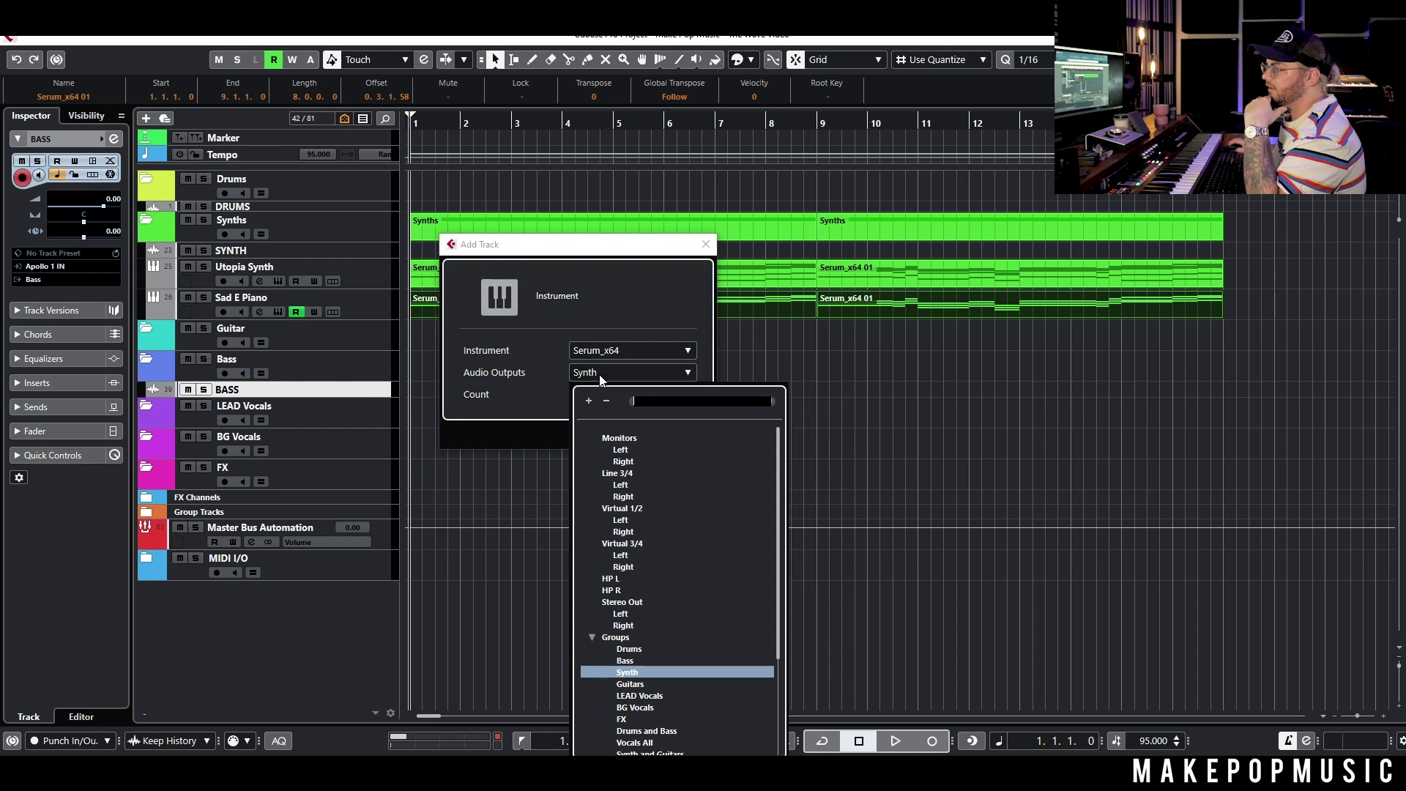
click(623, 661)
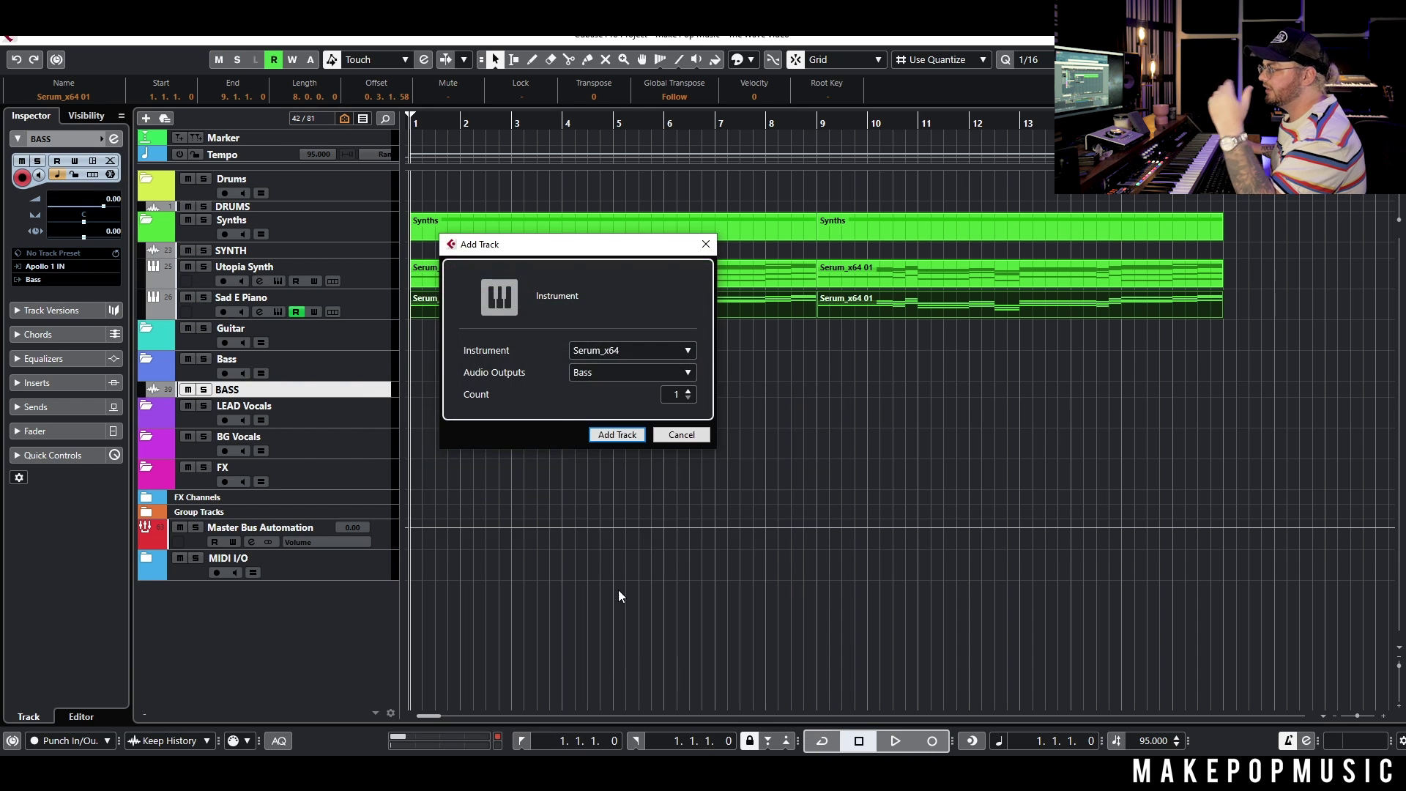
click(628, 436)
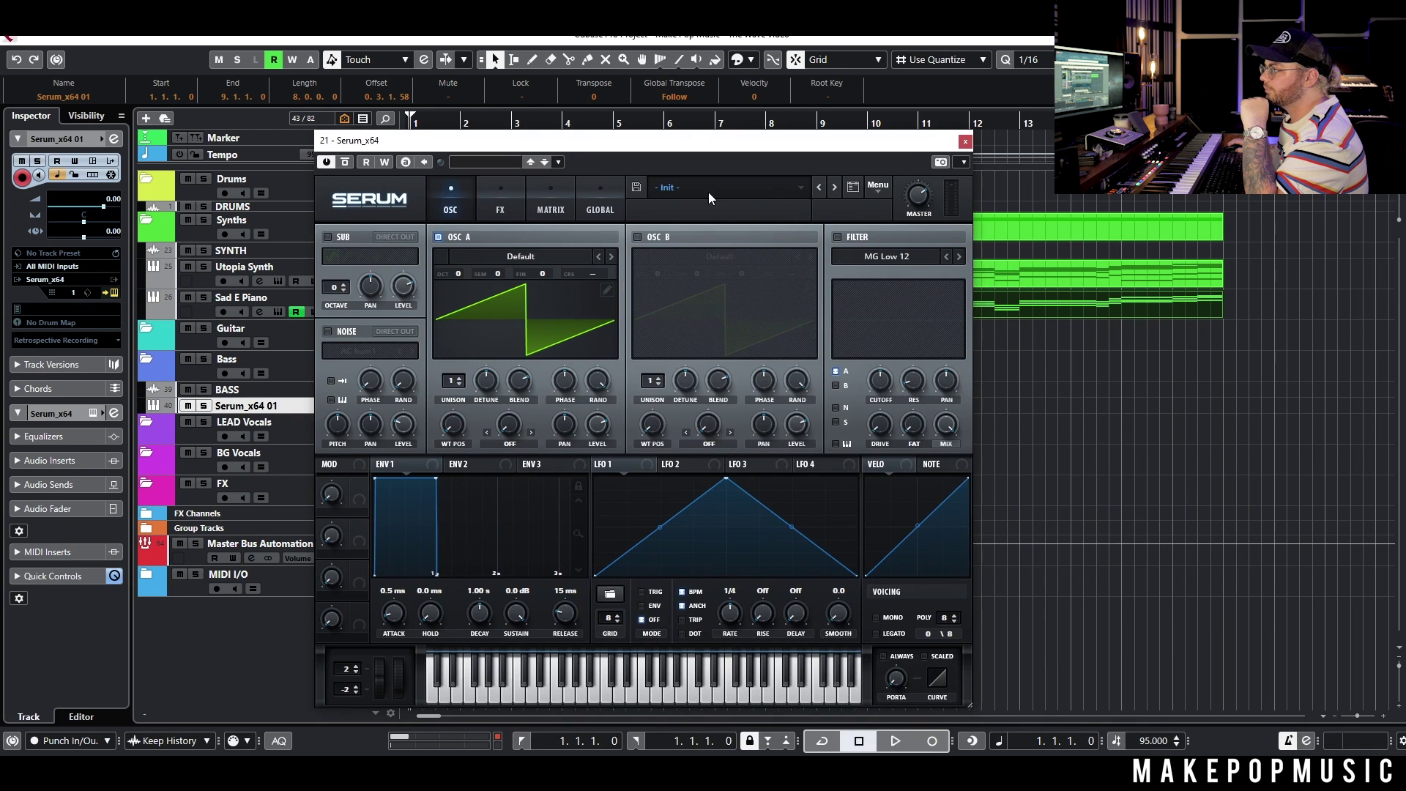
Step: Try the BASS - 80s Bass Pad 1 preset from MakePopMusic - The Wave on the new bass track
click(710, 188)
mouse_move(808, 411)
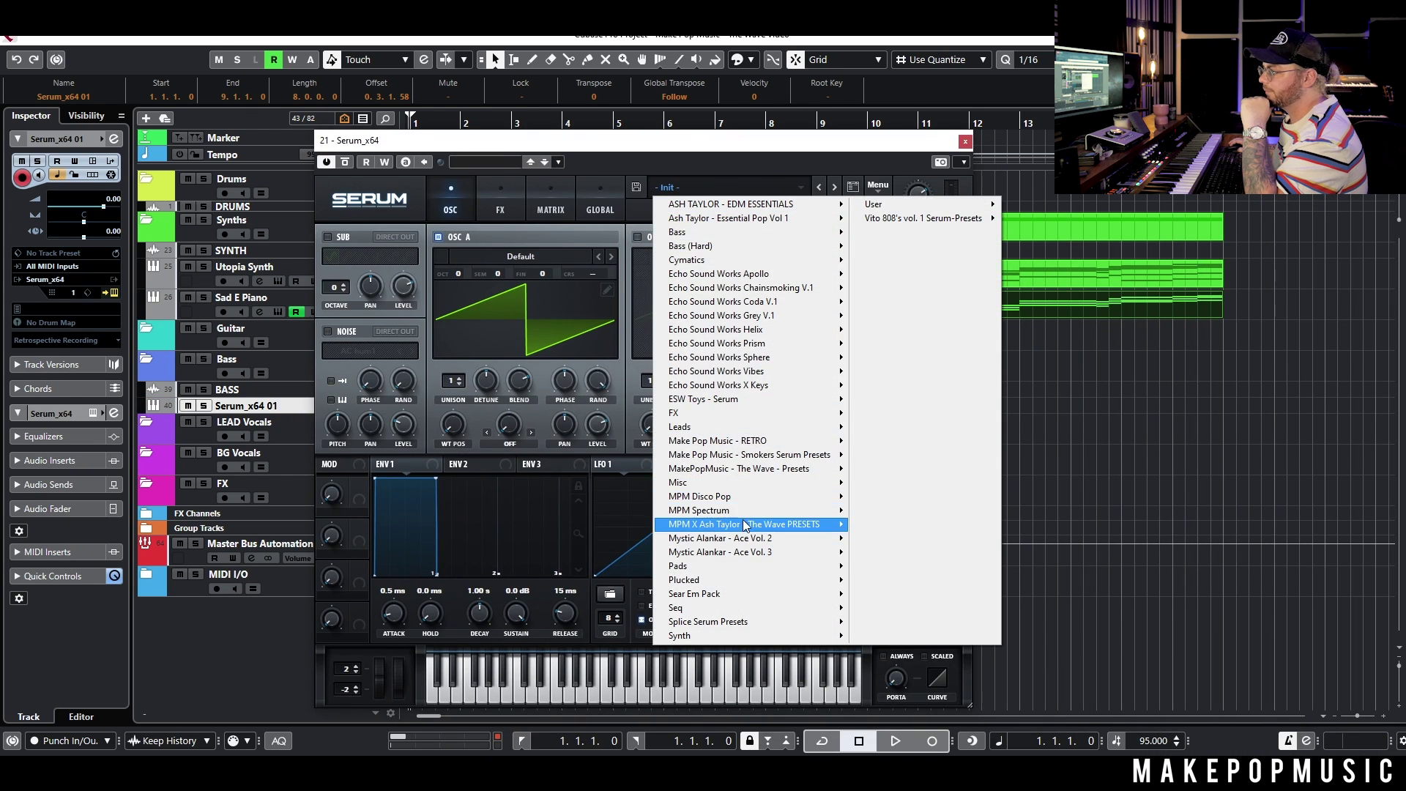
mouse_move(744, 525)
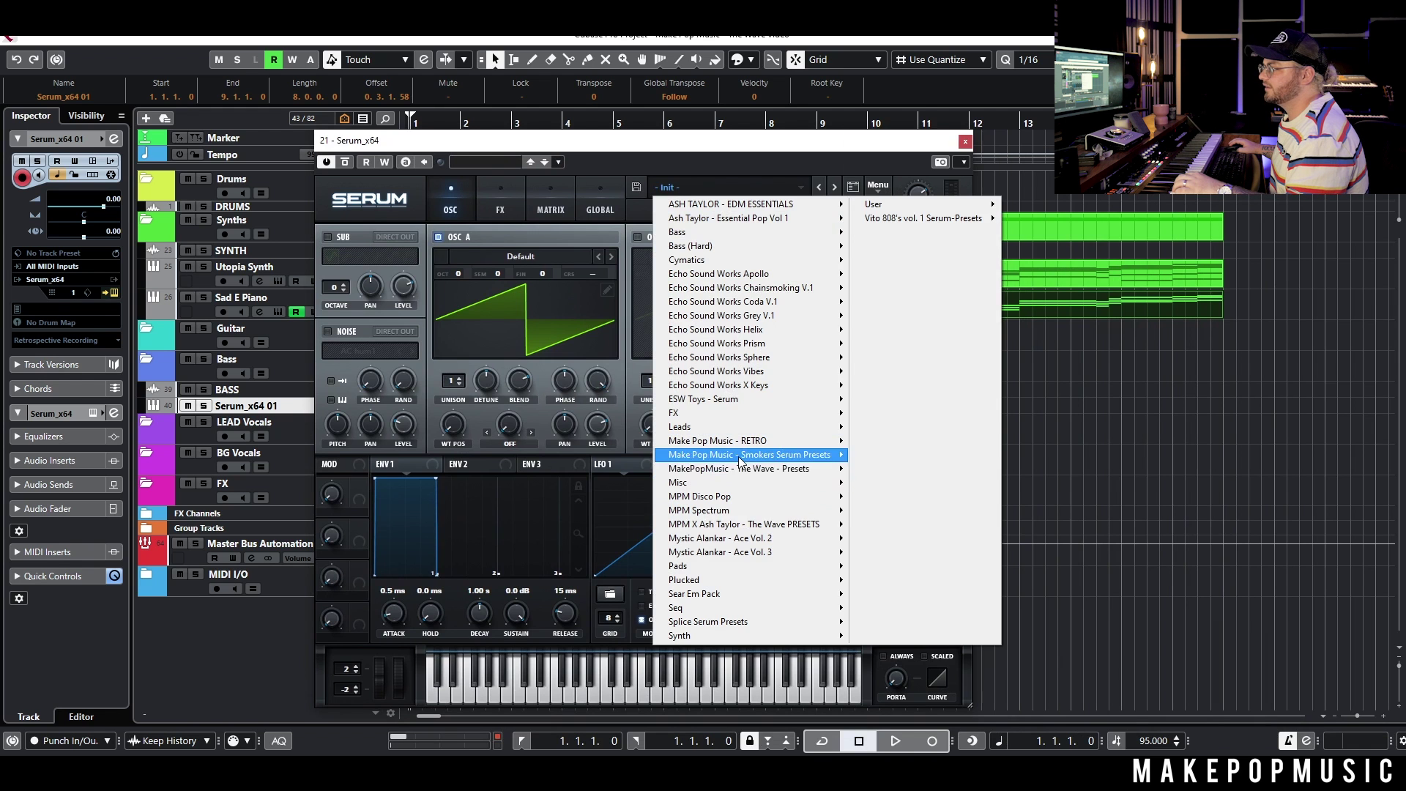
mouse_move(743, 472)
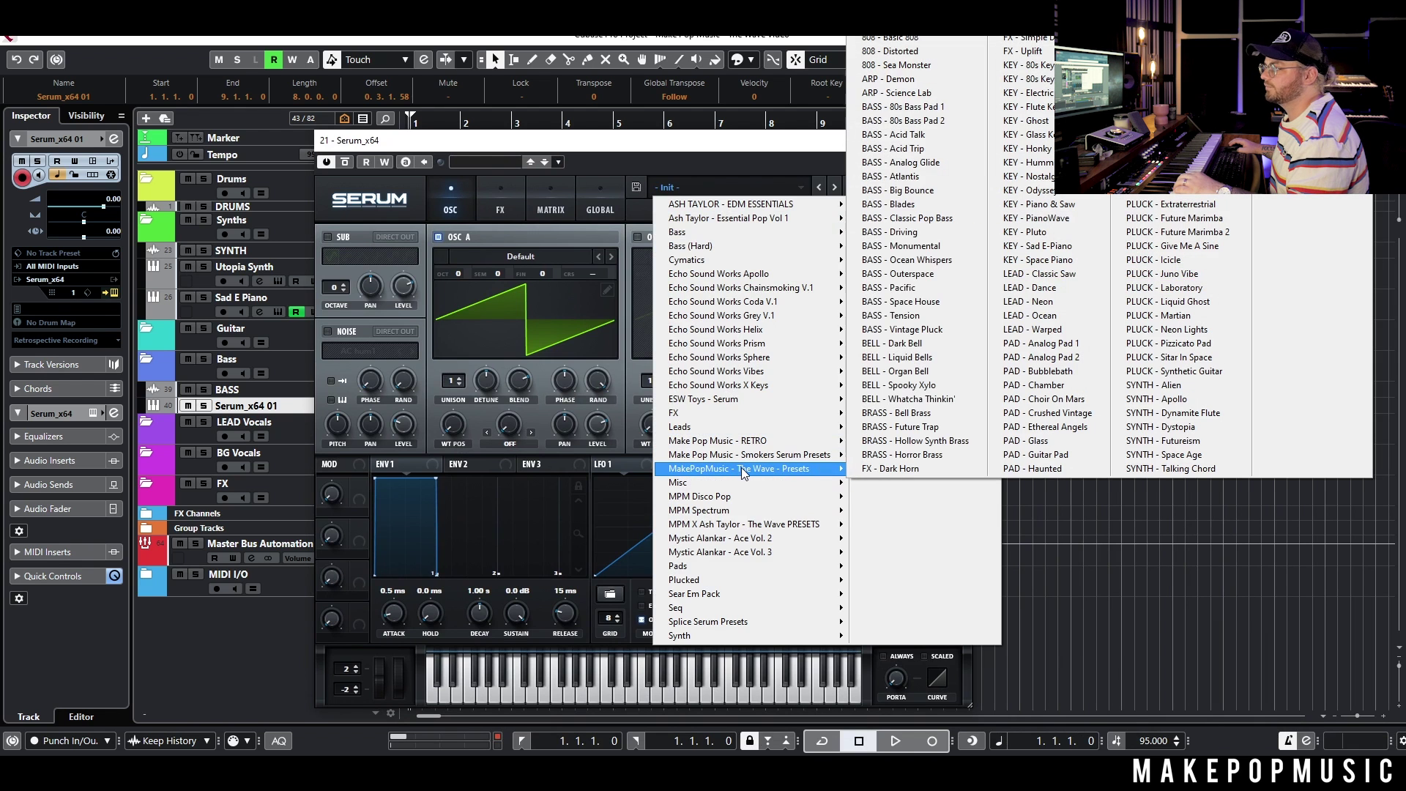
click(912, 110)
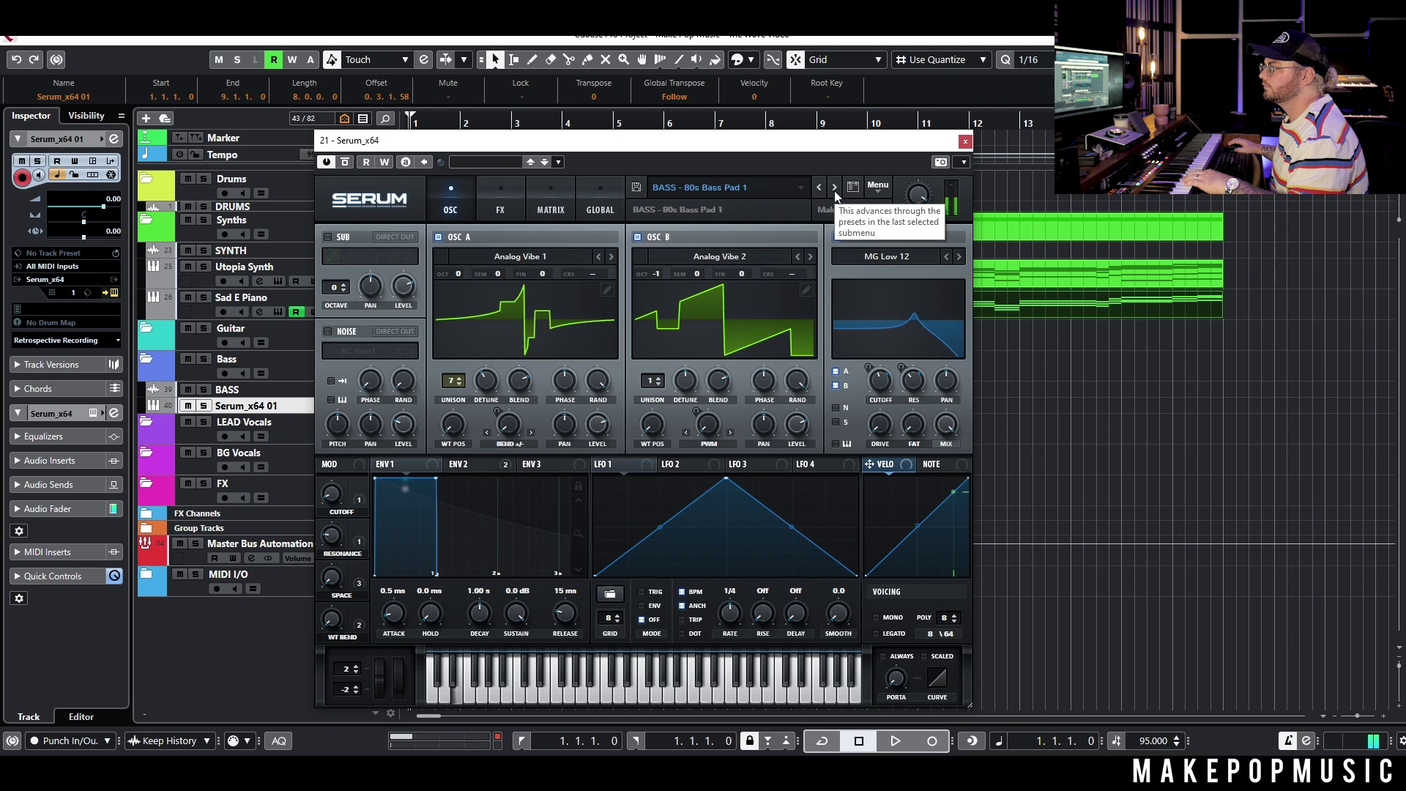
Step: Load the BASS - Atlantis preset from The Wave on the bass track and record the bass line from bar 1
click(736, 188)
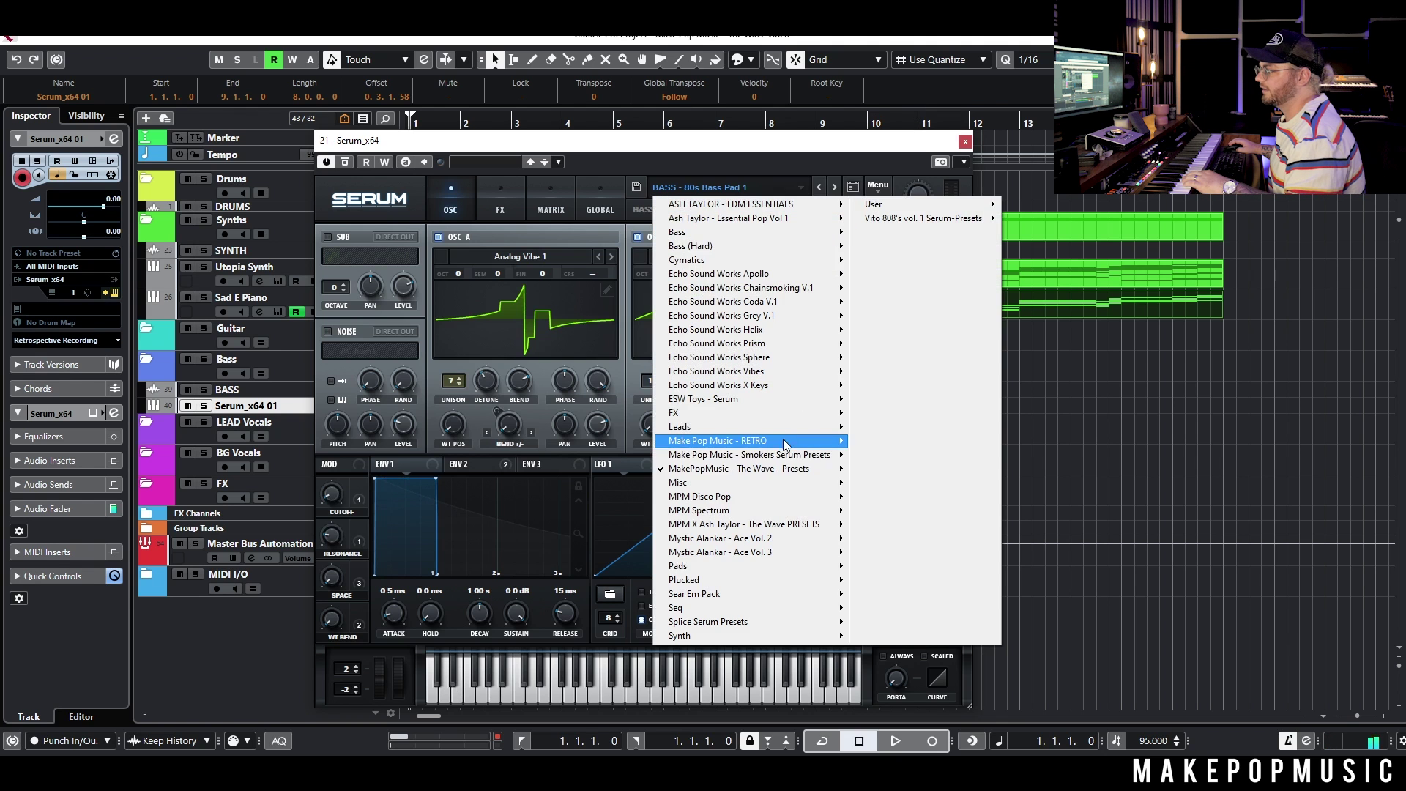
mouse_move(732, 468)
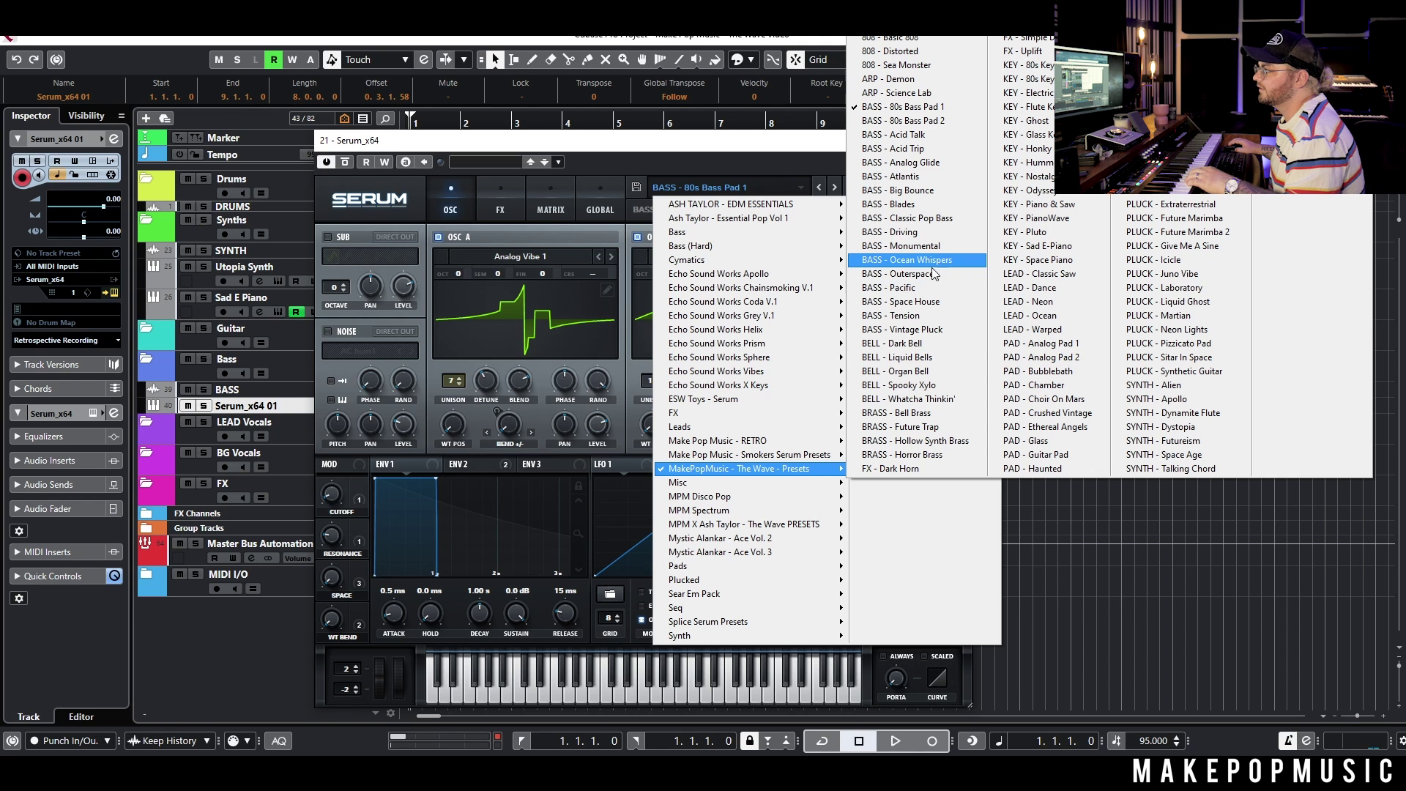
click(932, 178)
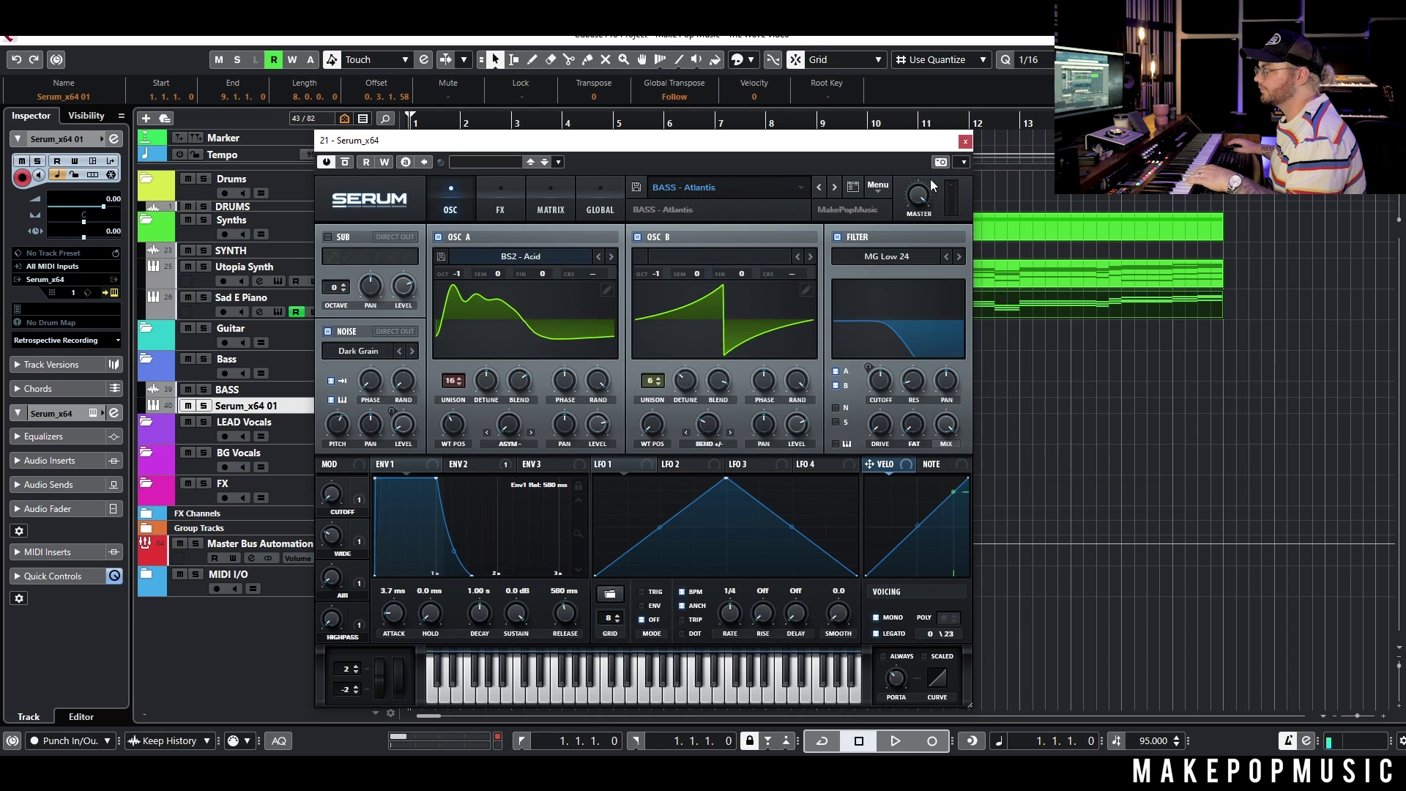
click(965, 142)
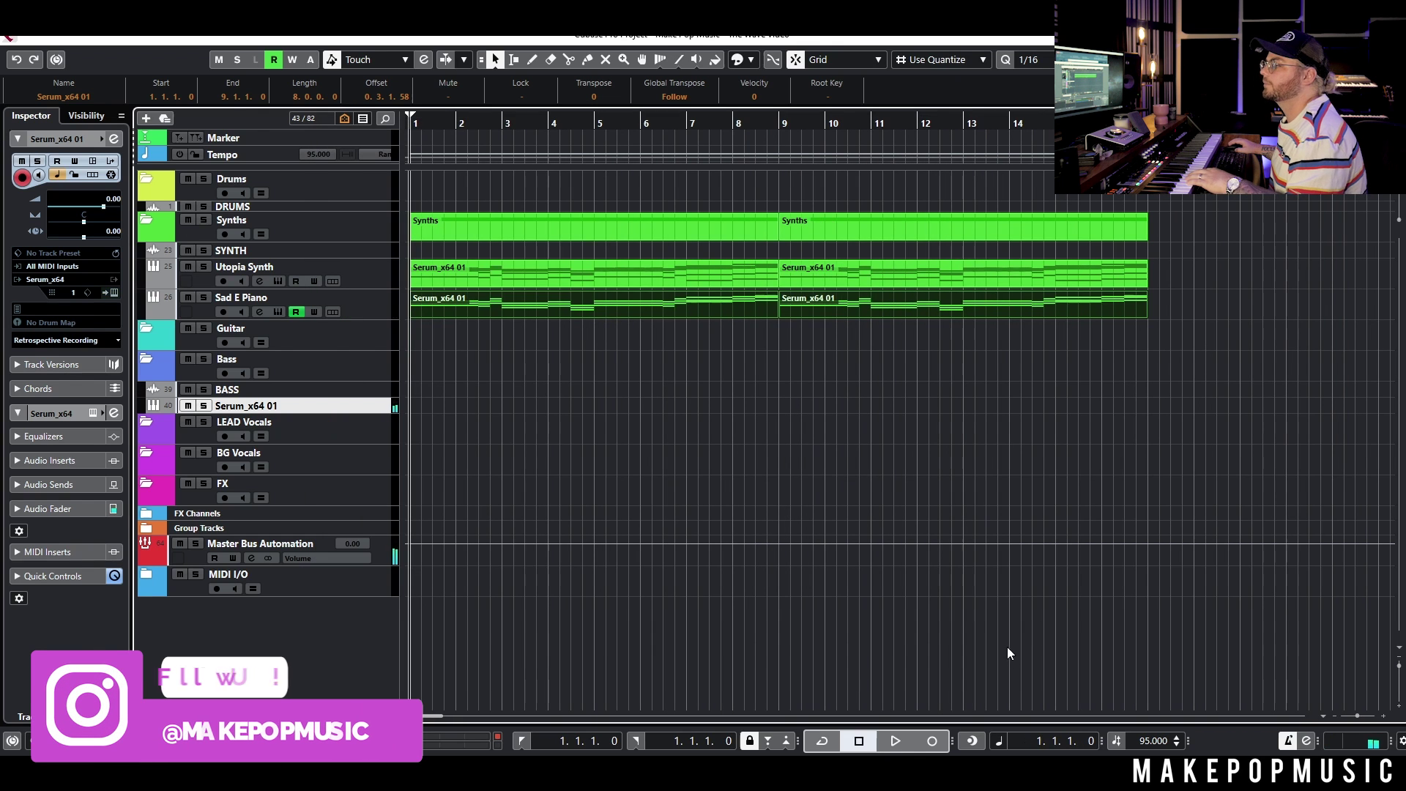
click(931, 740)
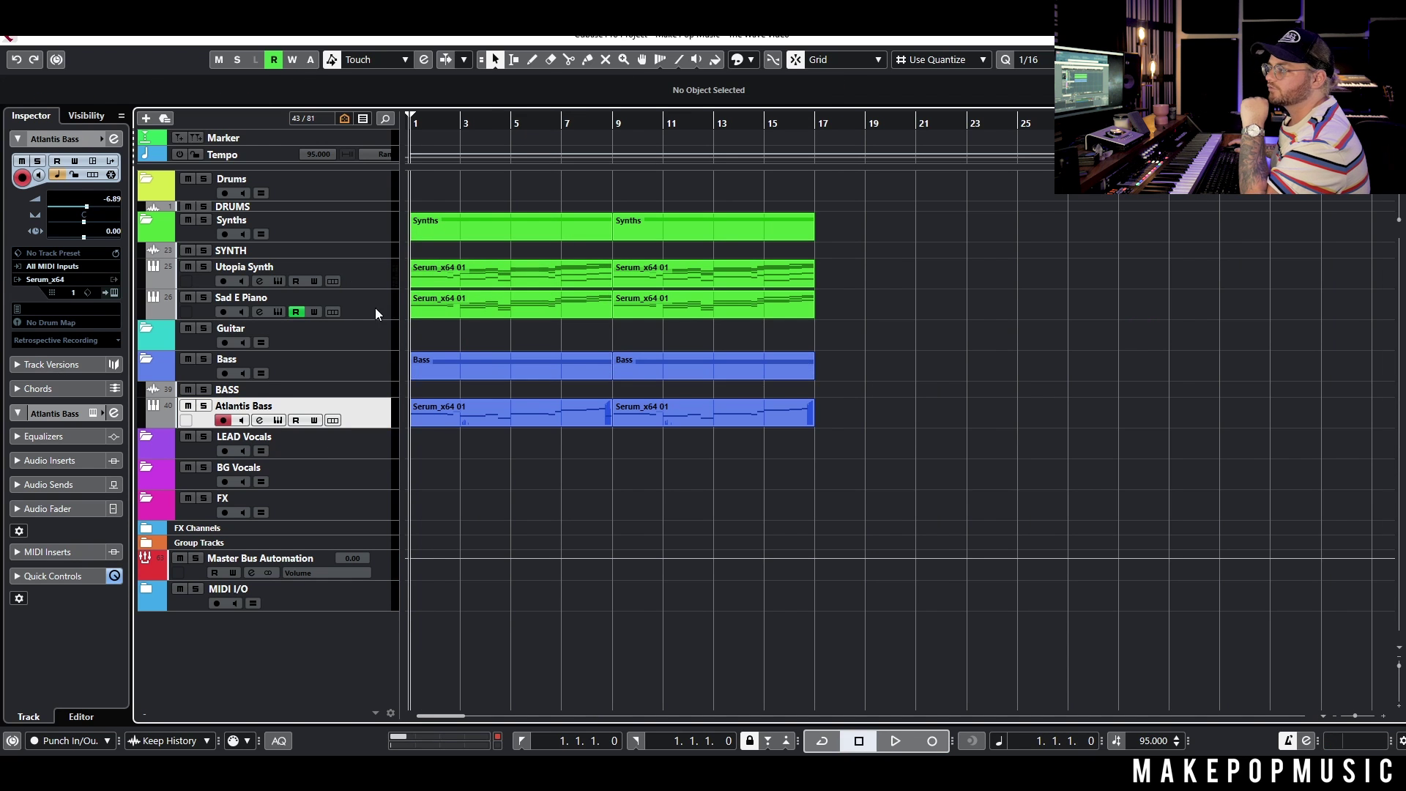
Step: Add a Serum_x64 instrument track below Sad E Piano, with its audio output routed to the Synth group
right_click(376, 309)
mouse_move(600, 318)
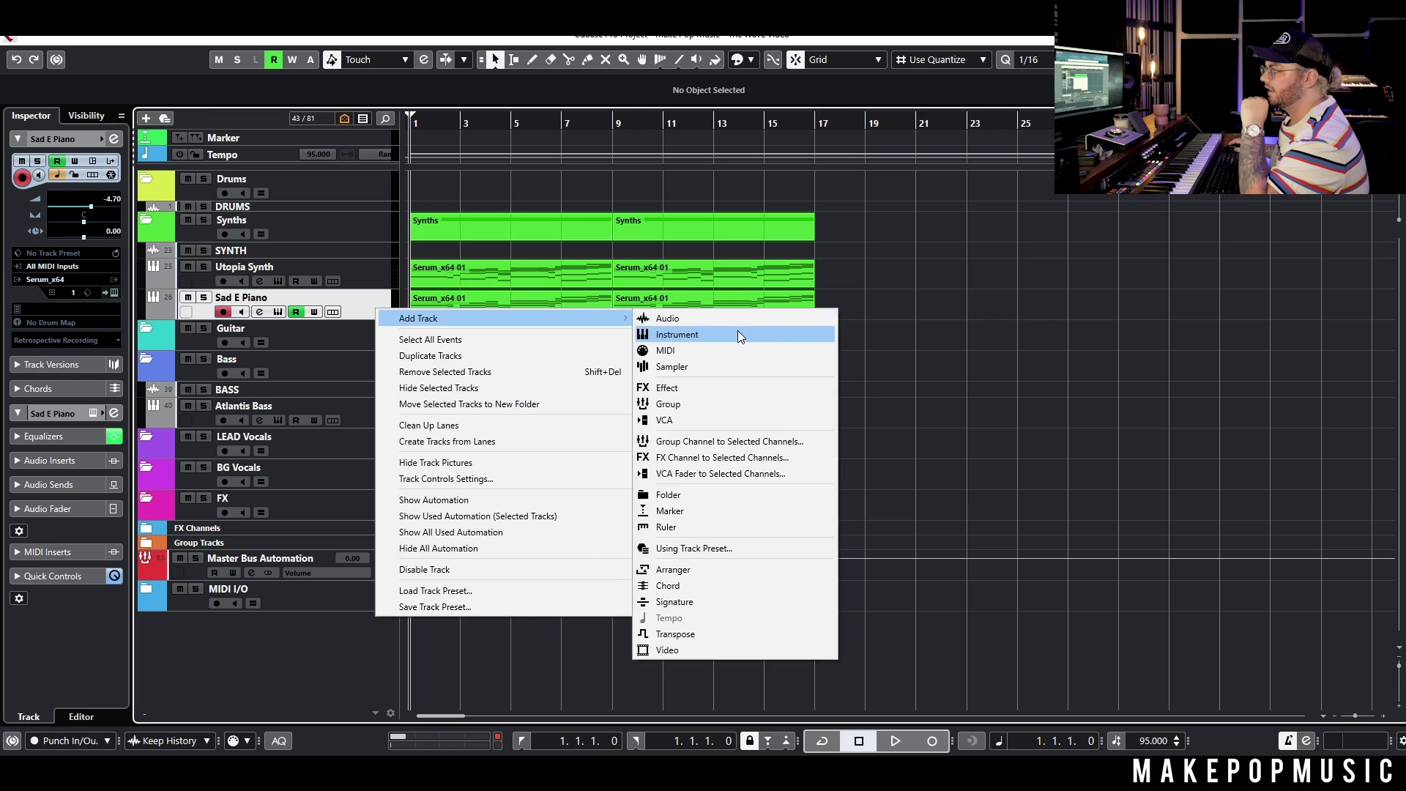
click(737, 333)
click(629, 373)
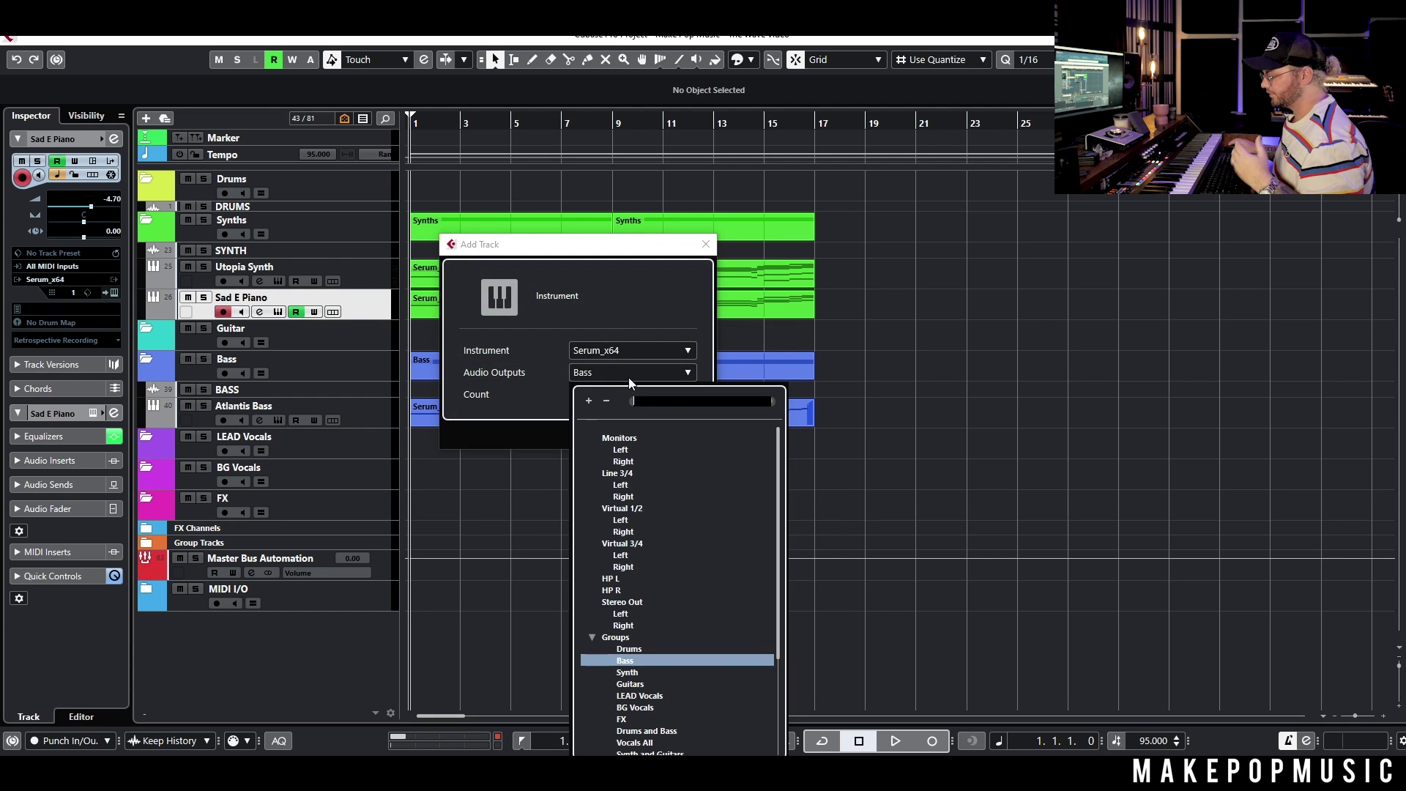
text(synth)
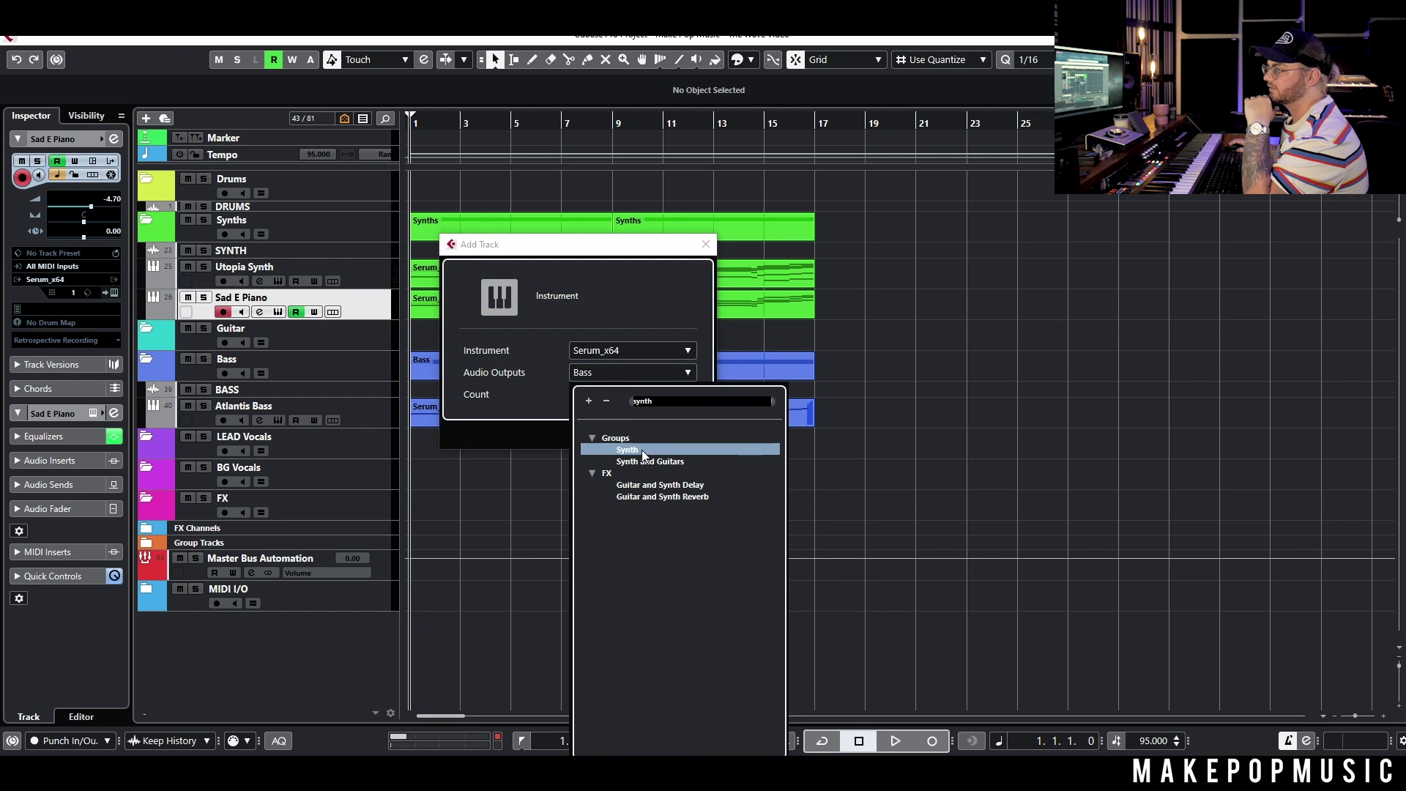
click(642, 450)
click(632, 436)
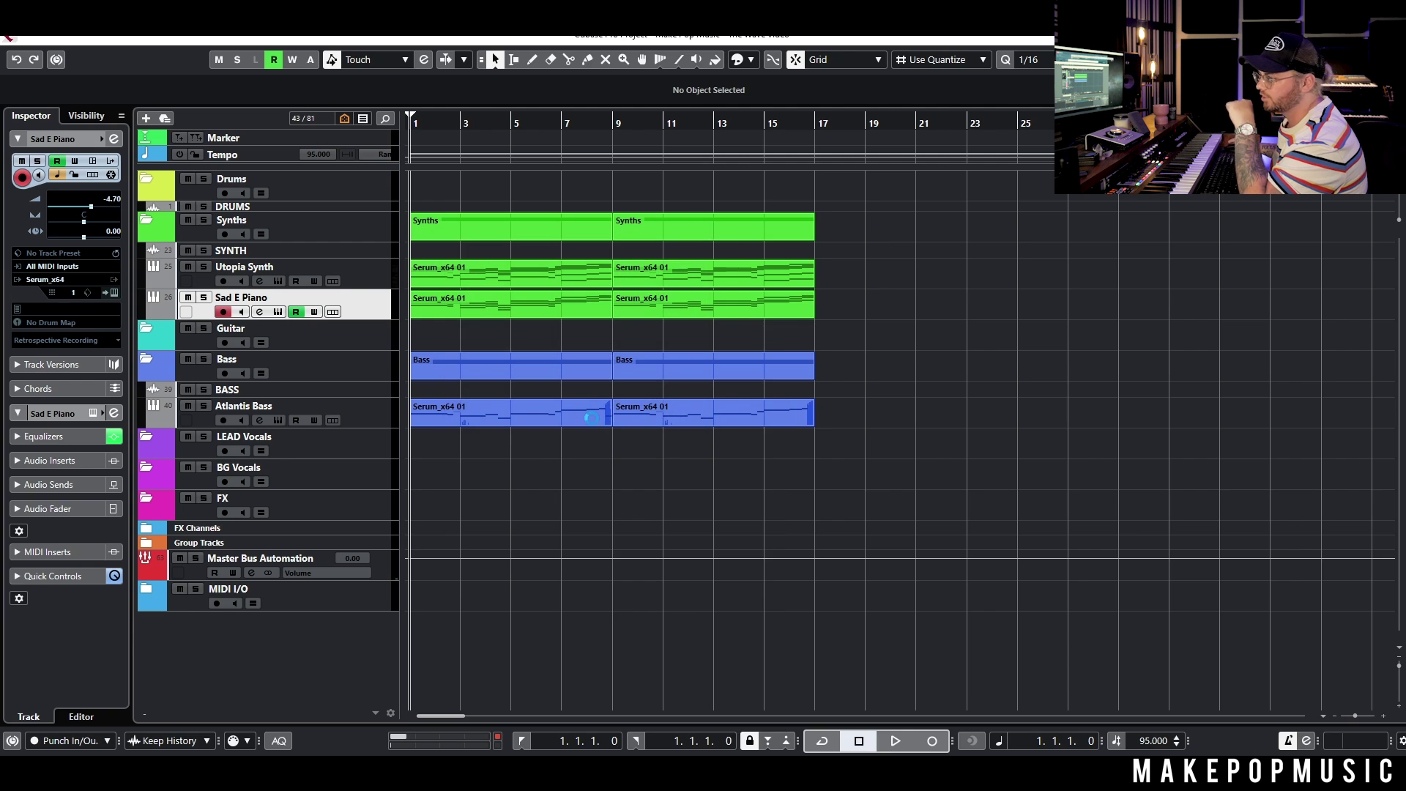
Step: Audition The Wave pluck presets from PLUCK - Ambient Pluck onward, and settle on PLUCK - Crush On U for the new synth track
drag(600, 206, 204, 208)
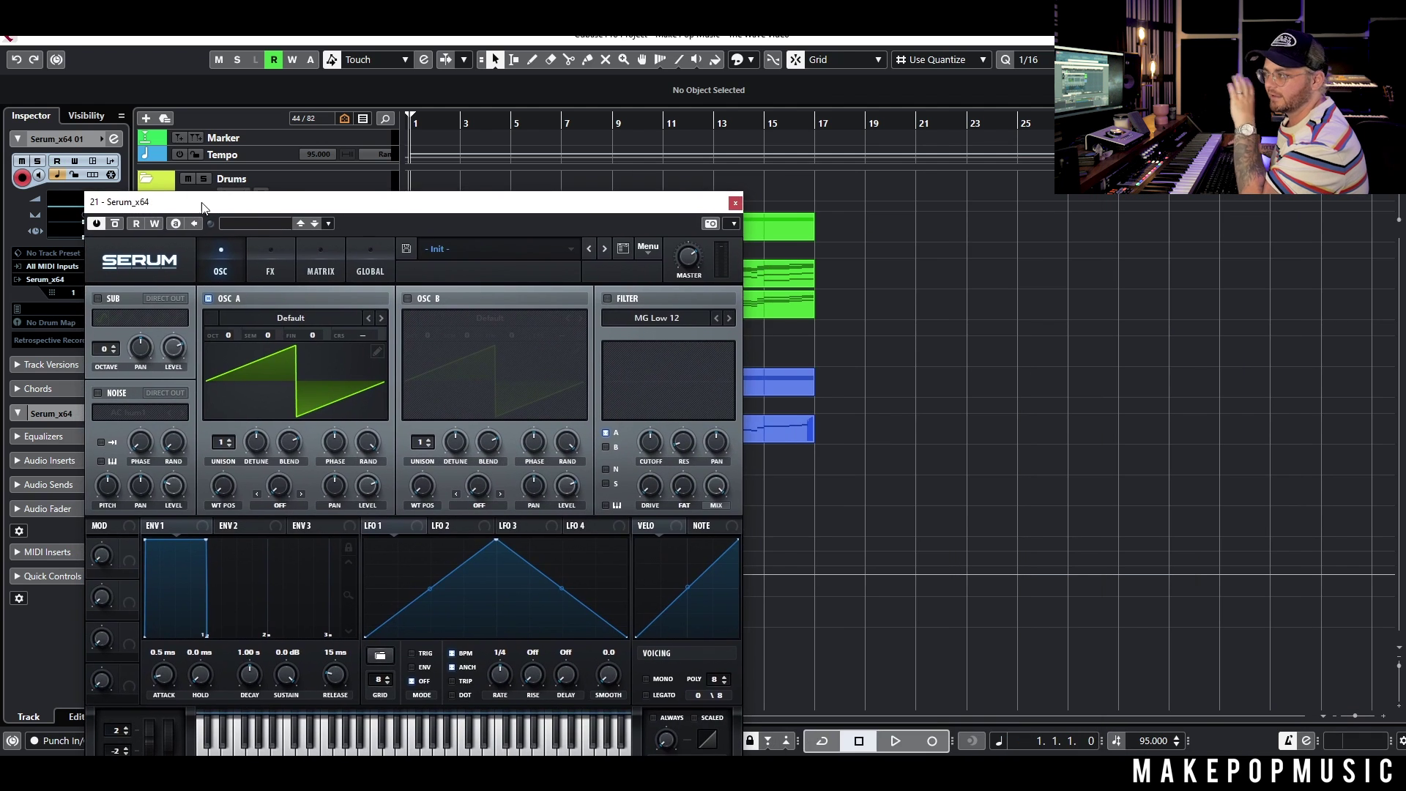
click(448, 264)
mouse_move(538, 529)
click(944, 225)
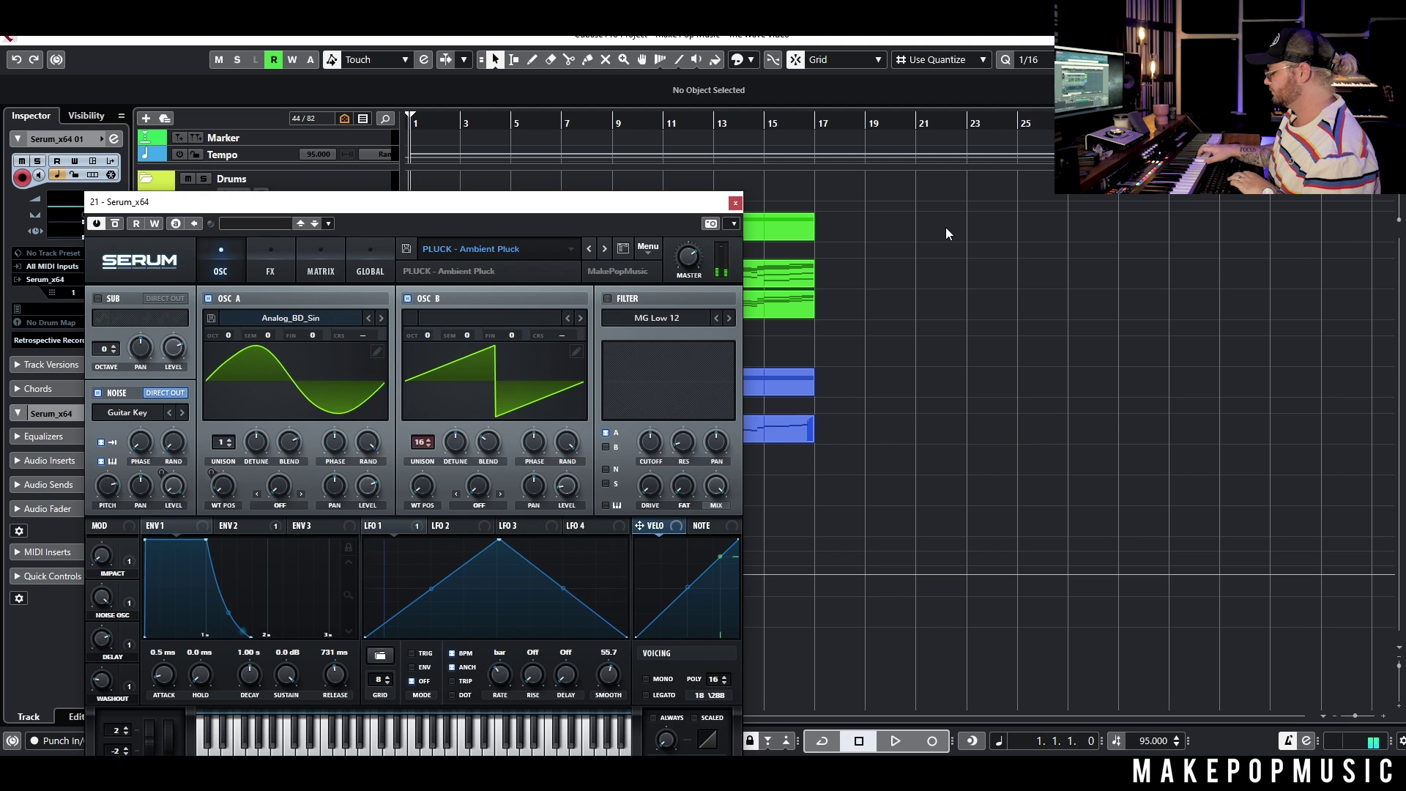
click(607, 247)
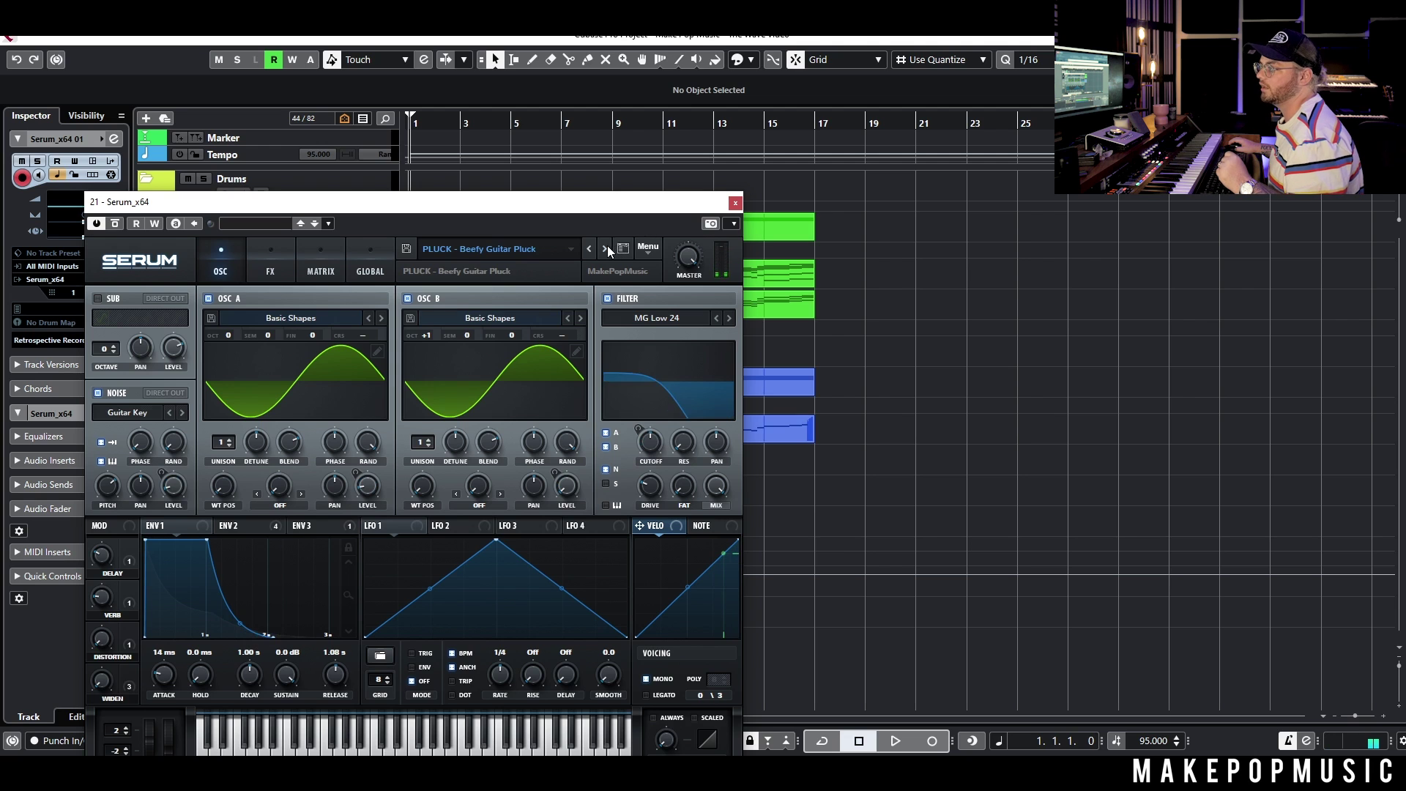
click(606, 249)
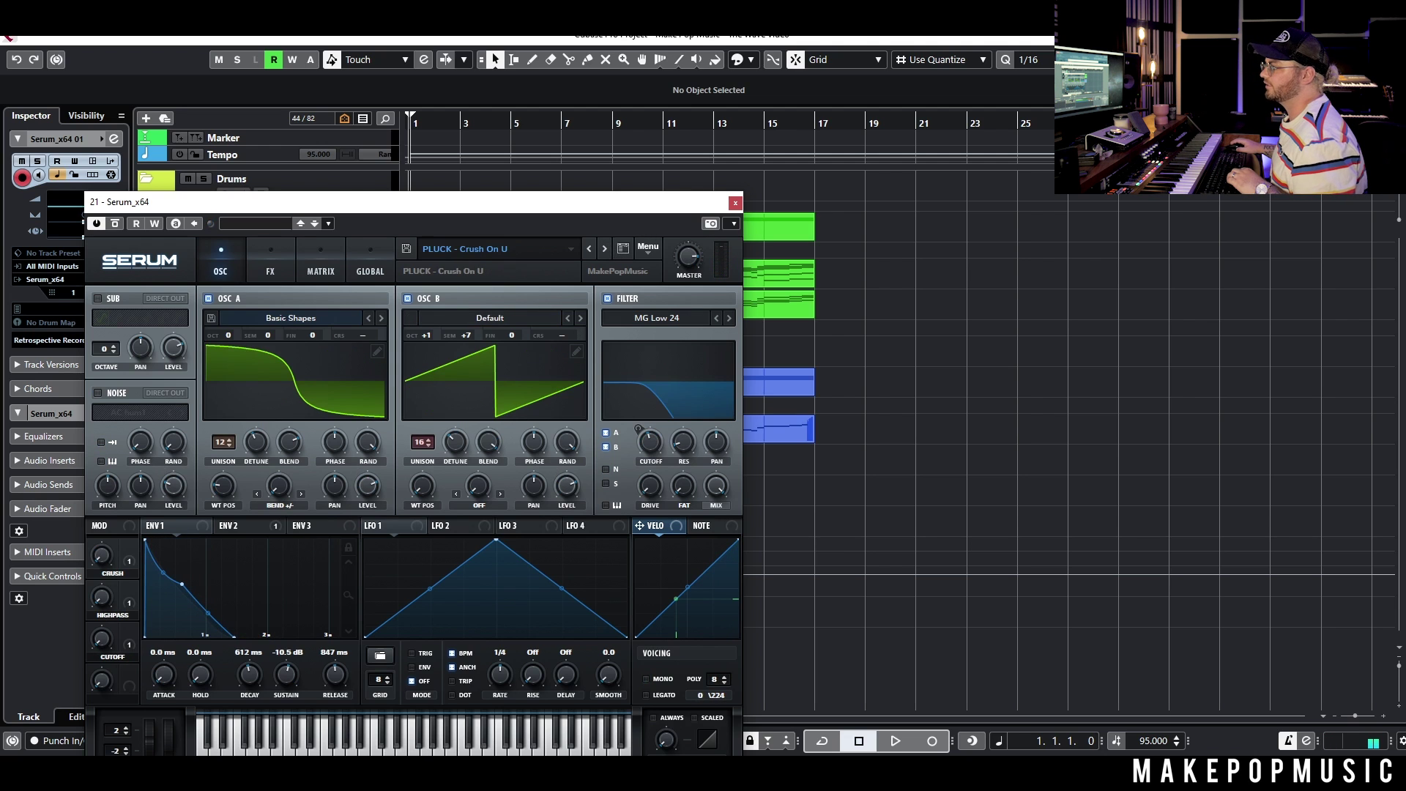
click(734, 202)
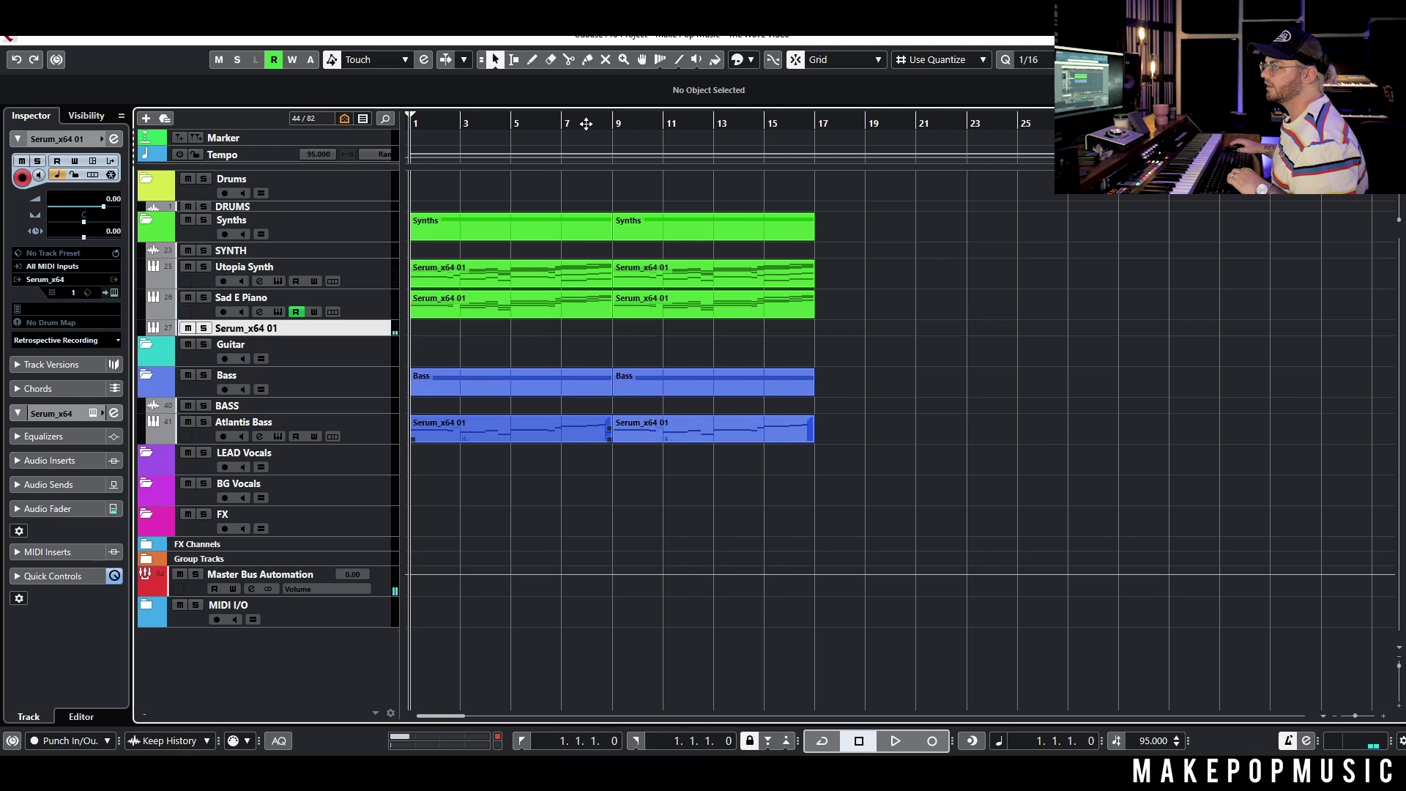
Step: Record a pluck part on the new Serum track from bar 7 over the chords and bass, and open the recorded part
click(582, 112)
key(space)
click(928, 739)
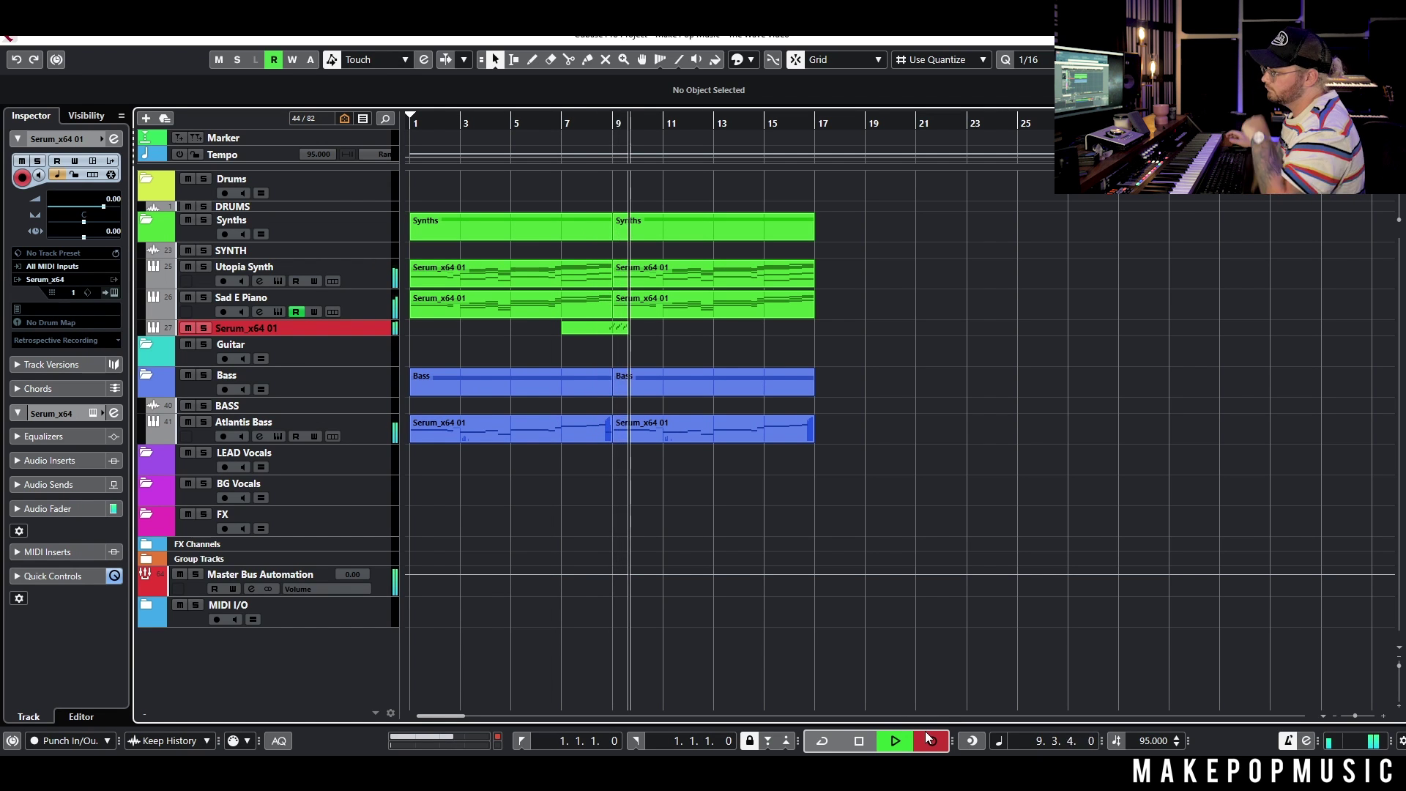
key(space)
double_click(601, 324)
drag(517, 408, 209, 587)
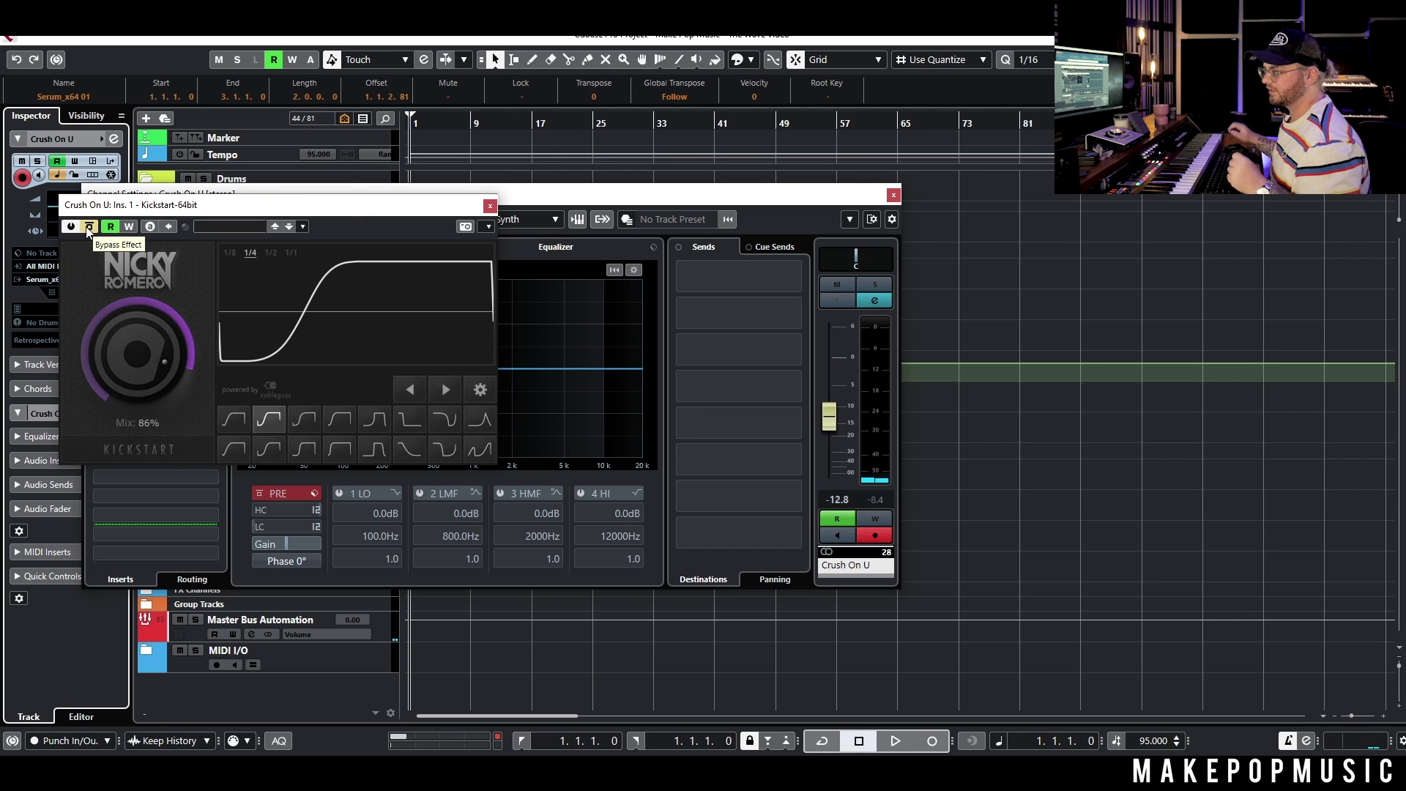
Step: Play the Crush On U track to compare its sound with the Kickstart and ValhallaVintageVerb inserts bypassed and active
key(space)
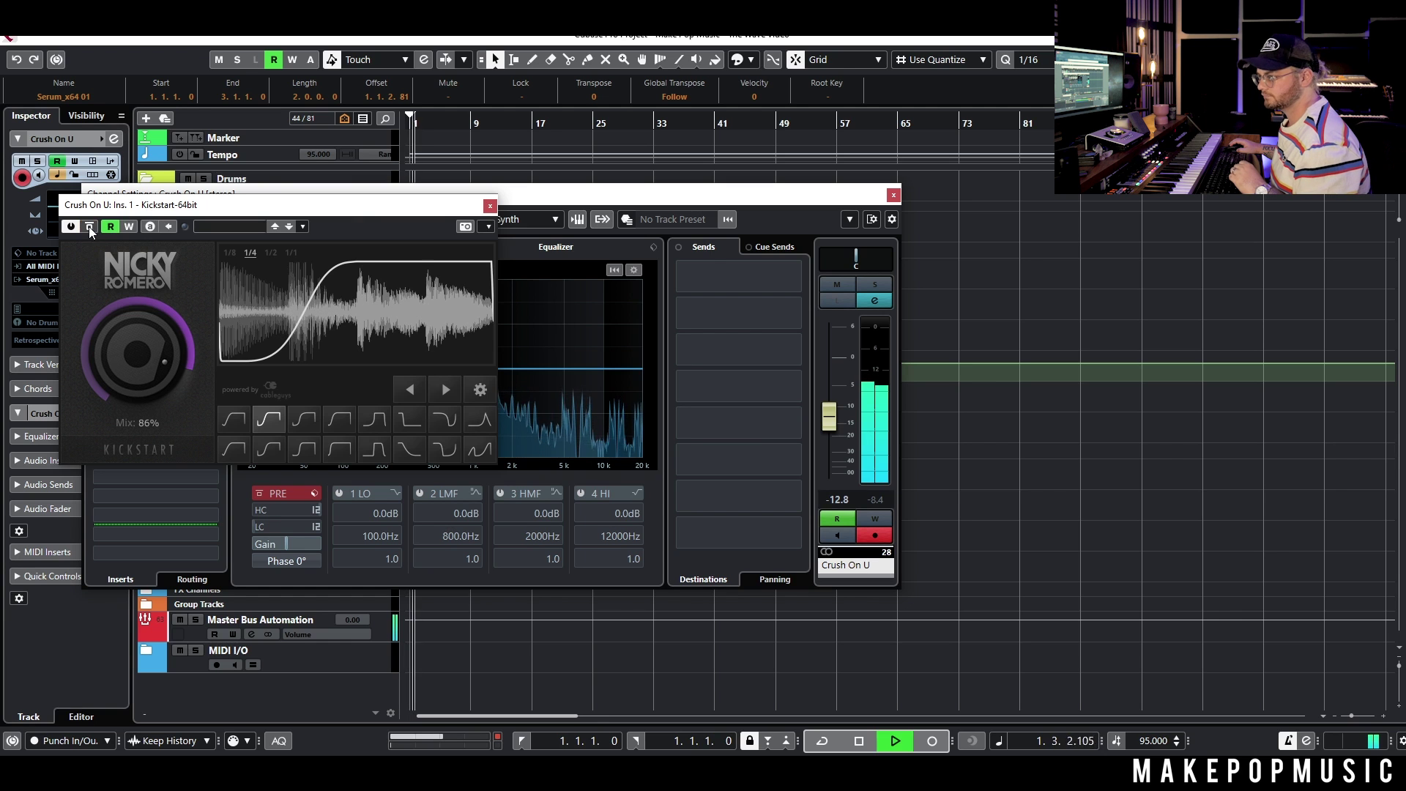
key(space)
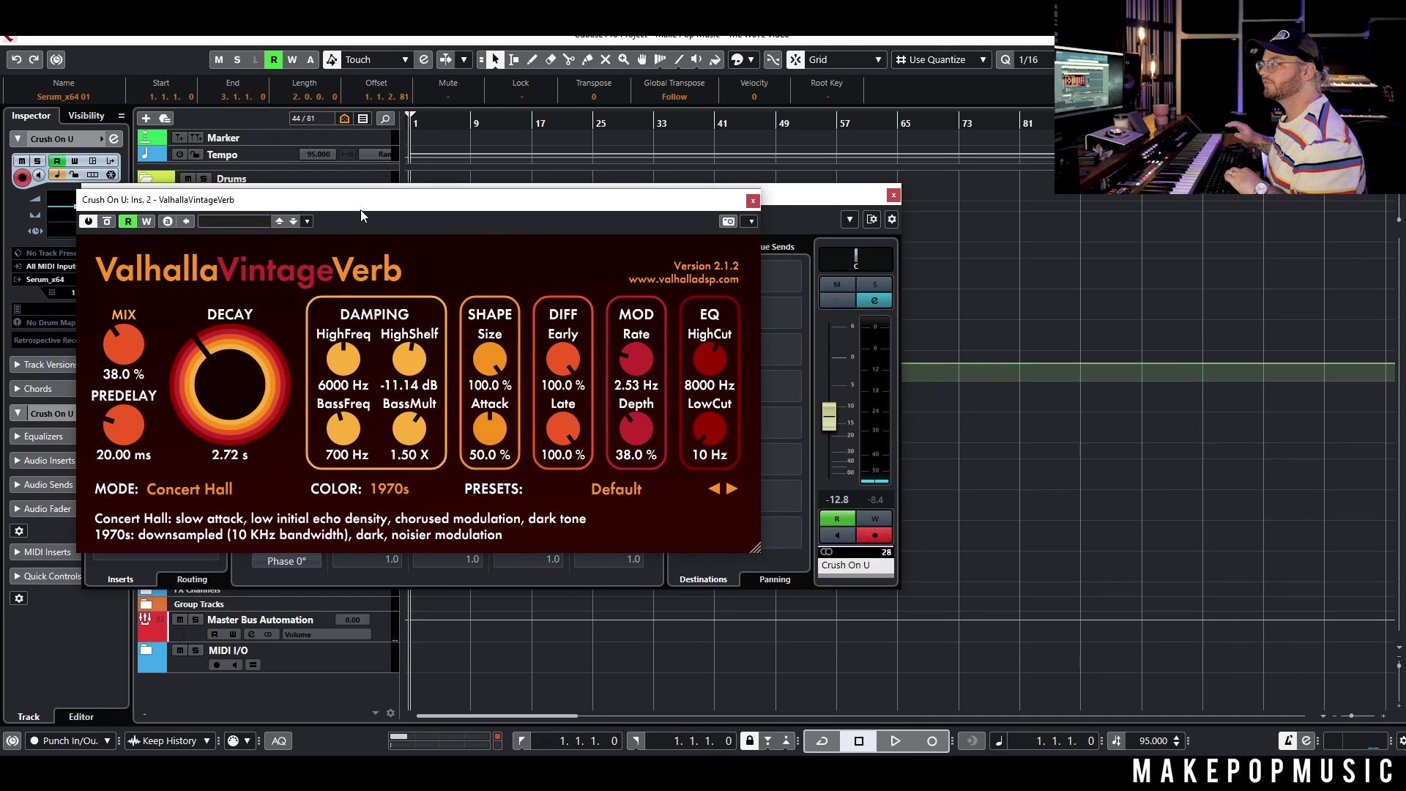
key(space)
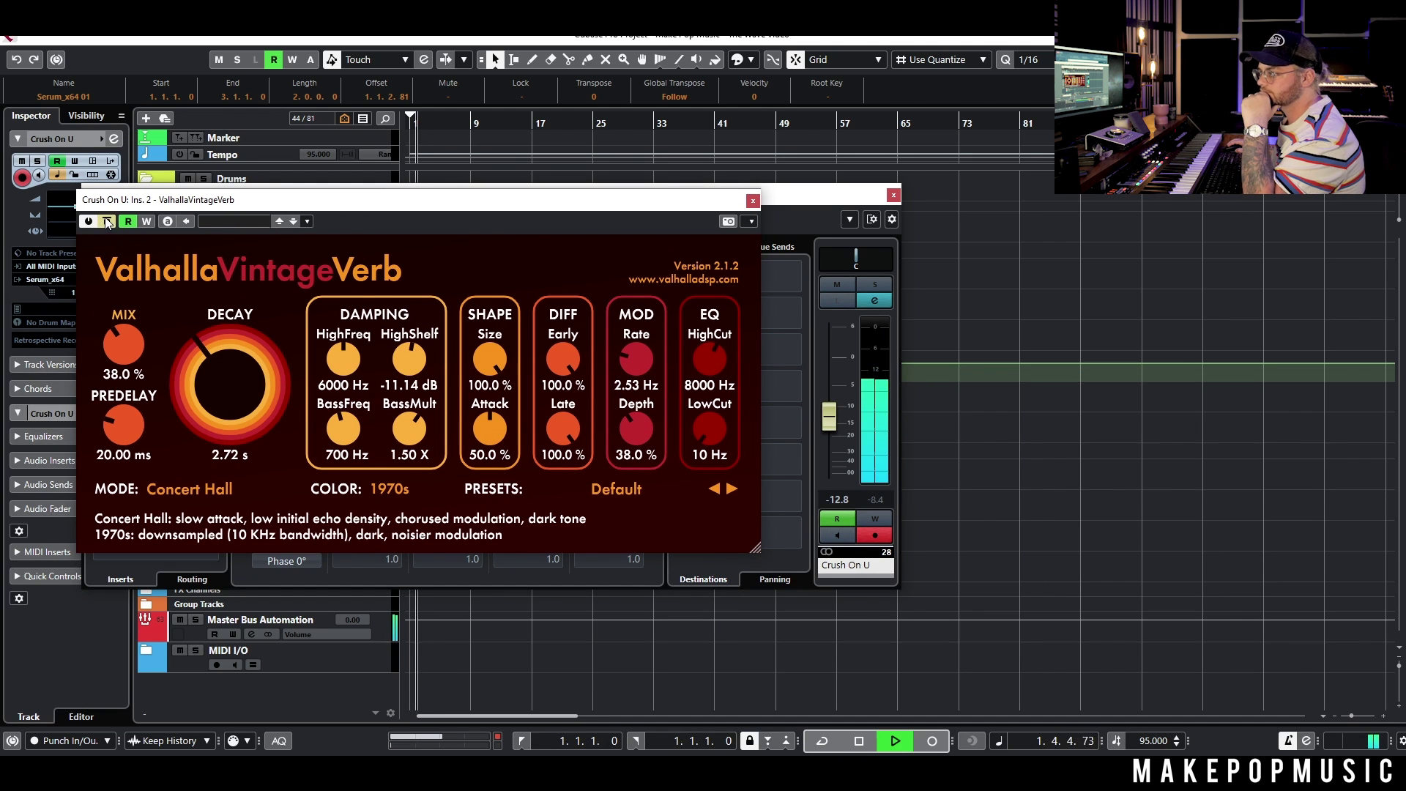
key(space)
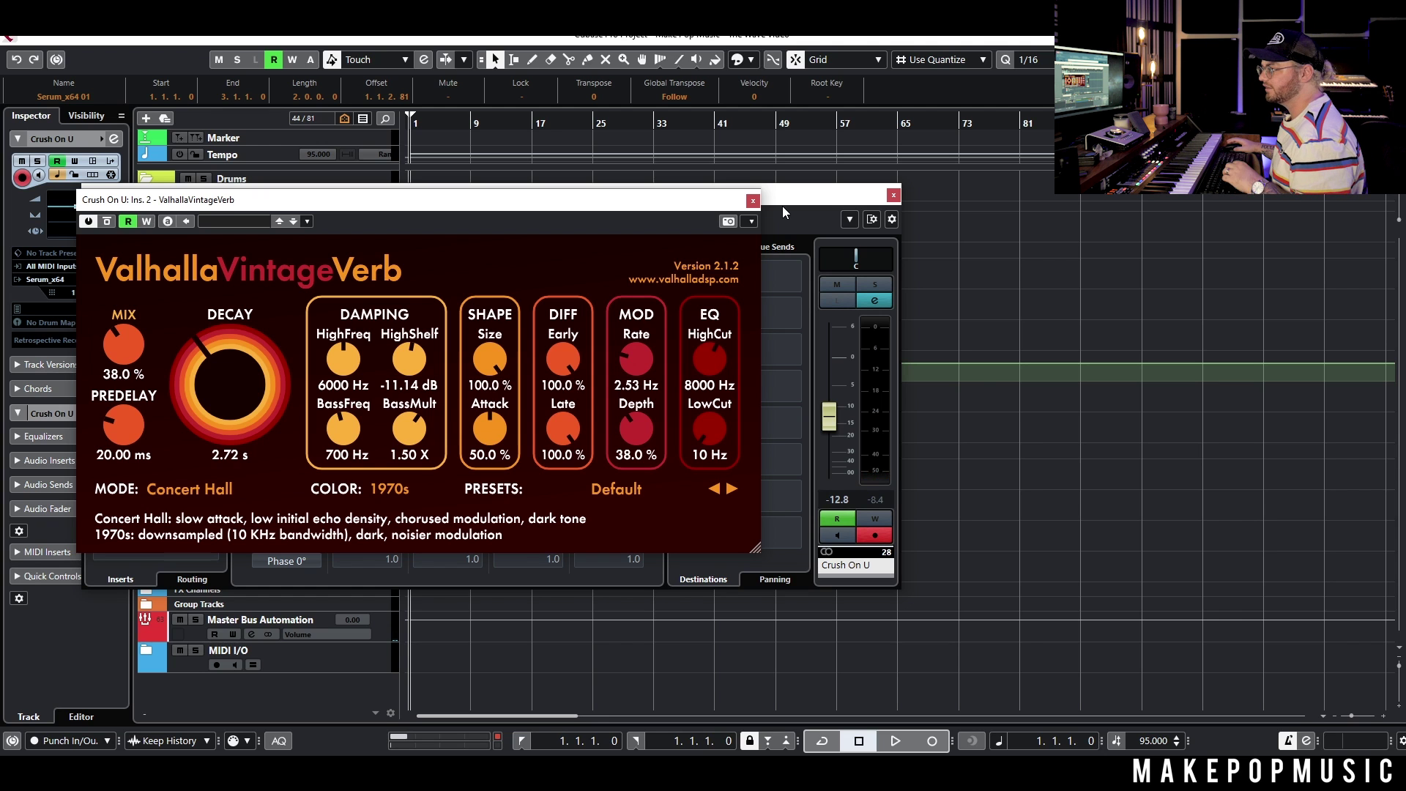
click(753, 203)
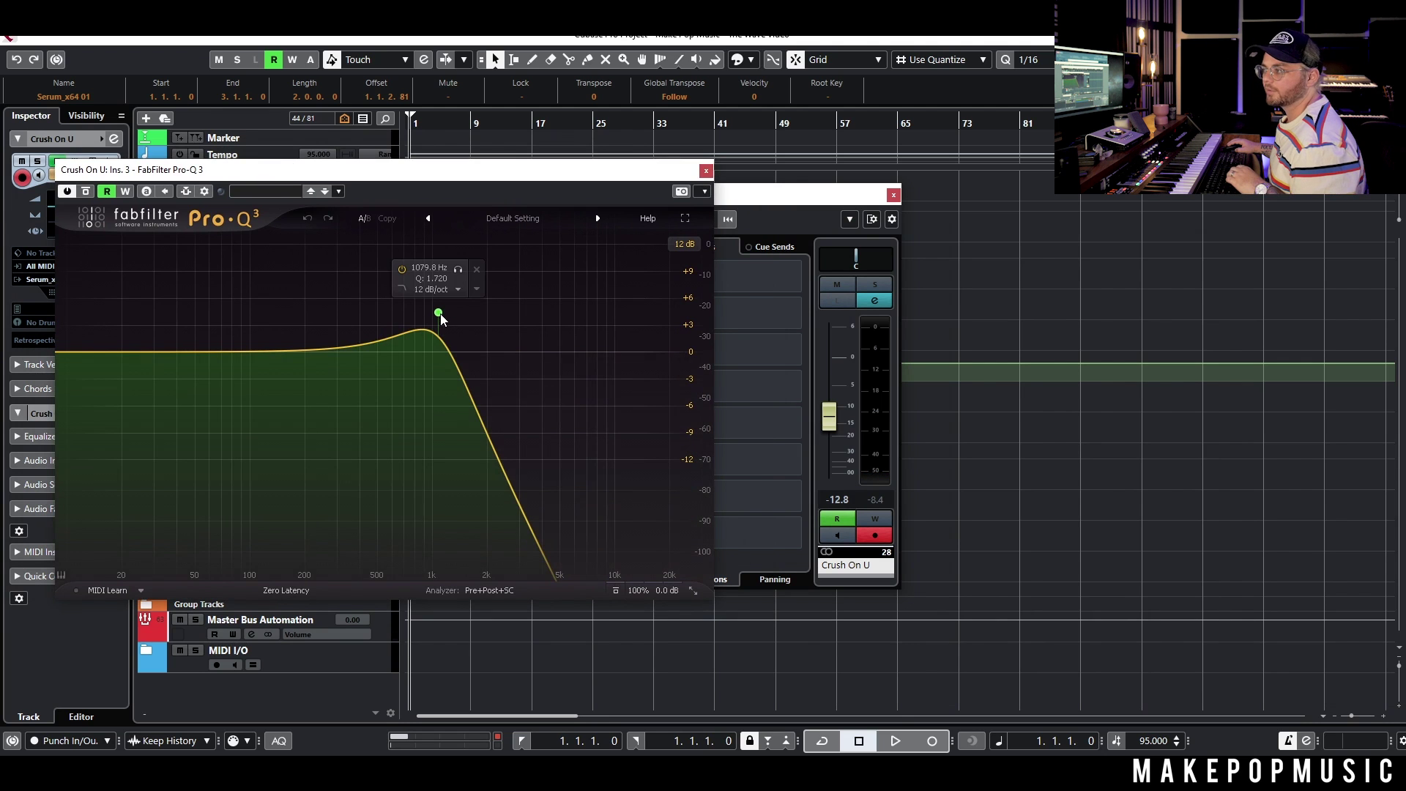
Step: Play the Crush On U track through its FabFilter Pro-Q 3 high-cut filter to examine the filtering
key(space)
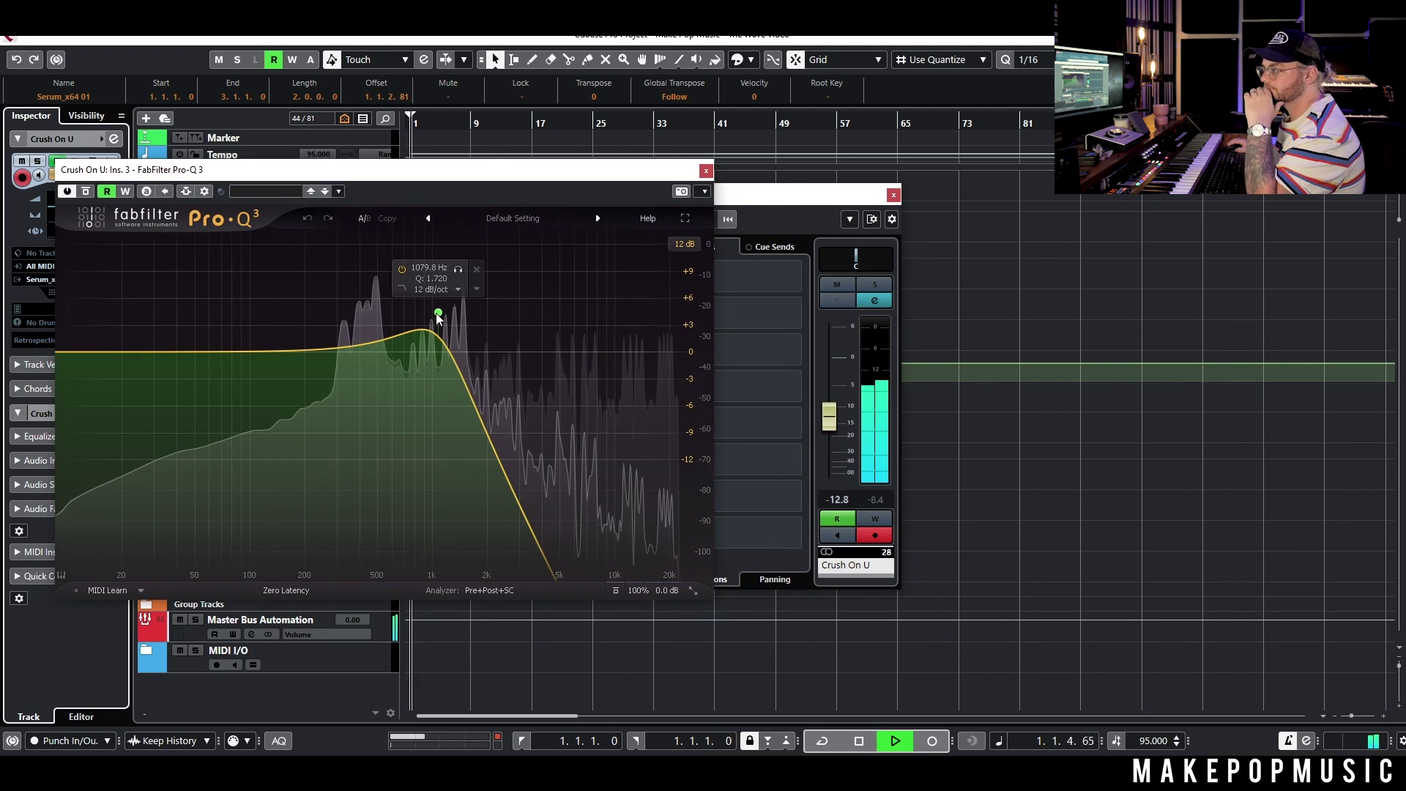
drag(437, 313, 438, 312)
key(space)
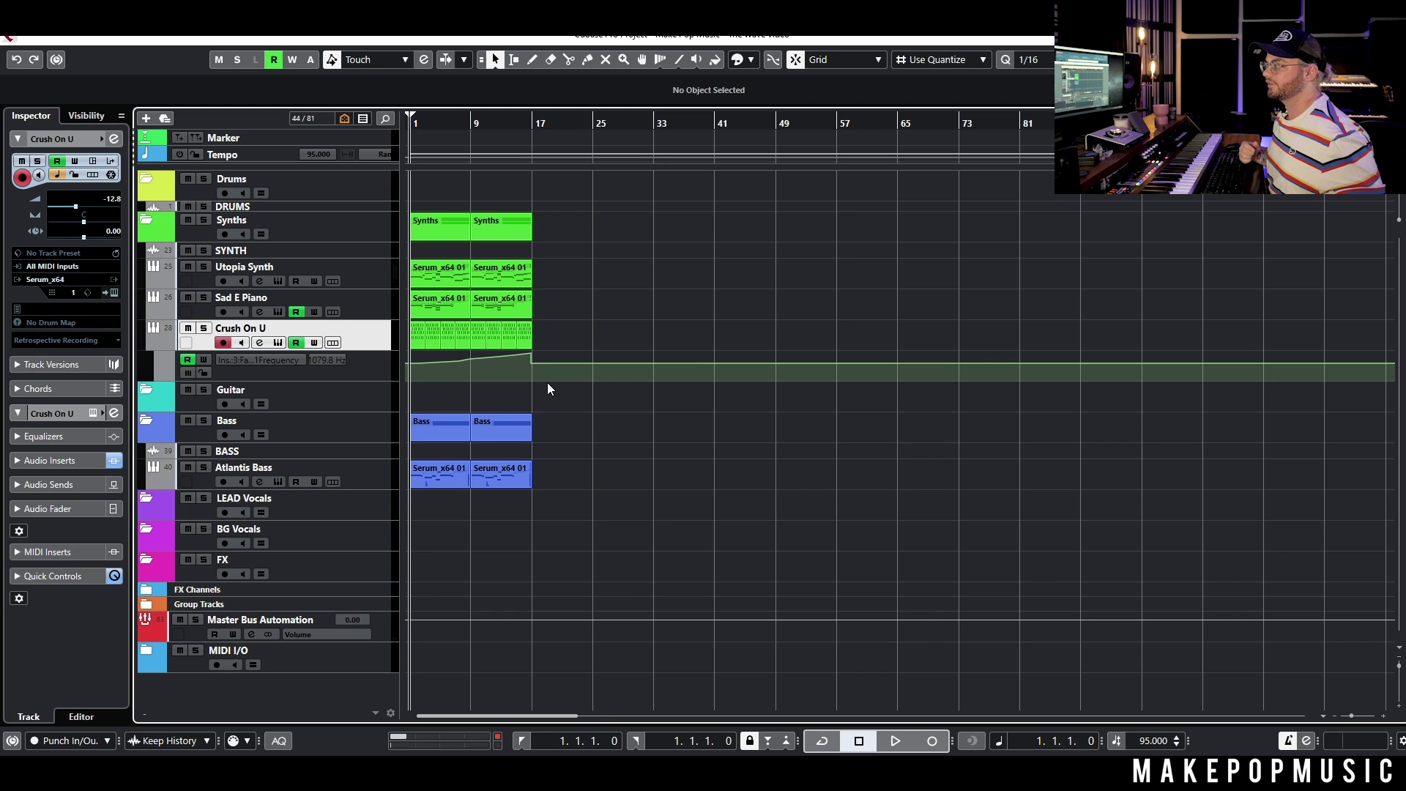
Step: Duplicate the Sad E Piano track with its parts, and open the Serum instrument of the soloed copy
right_click(372, 306)
click(464, 365)
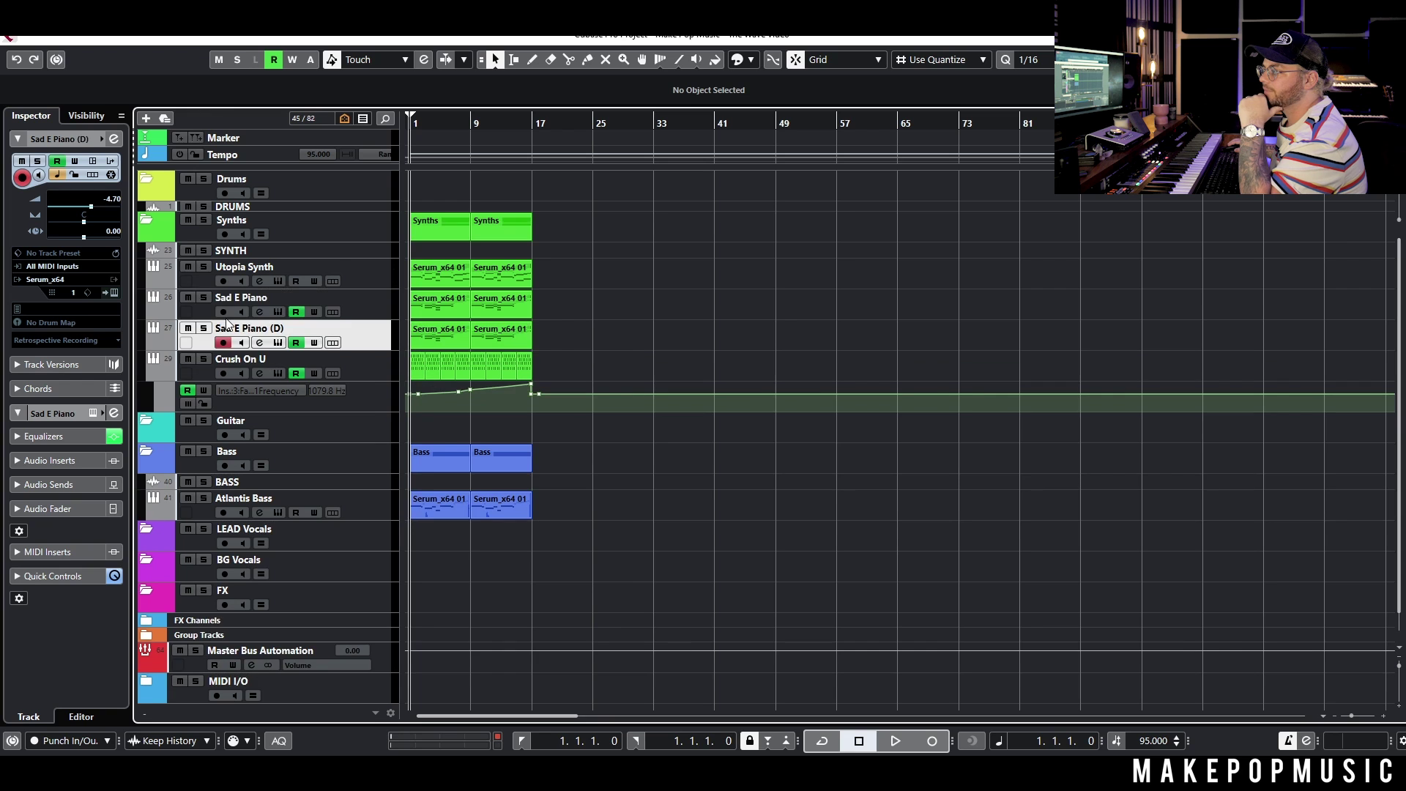
click(204, 327)
click(295, 343)
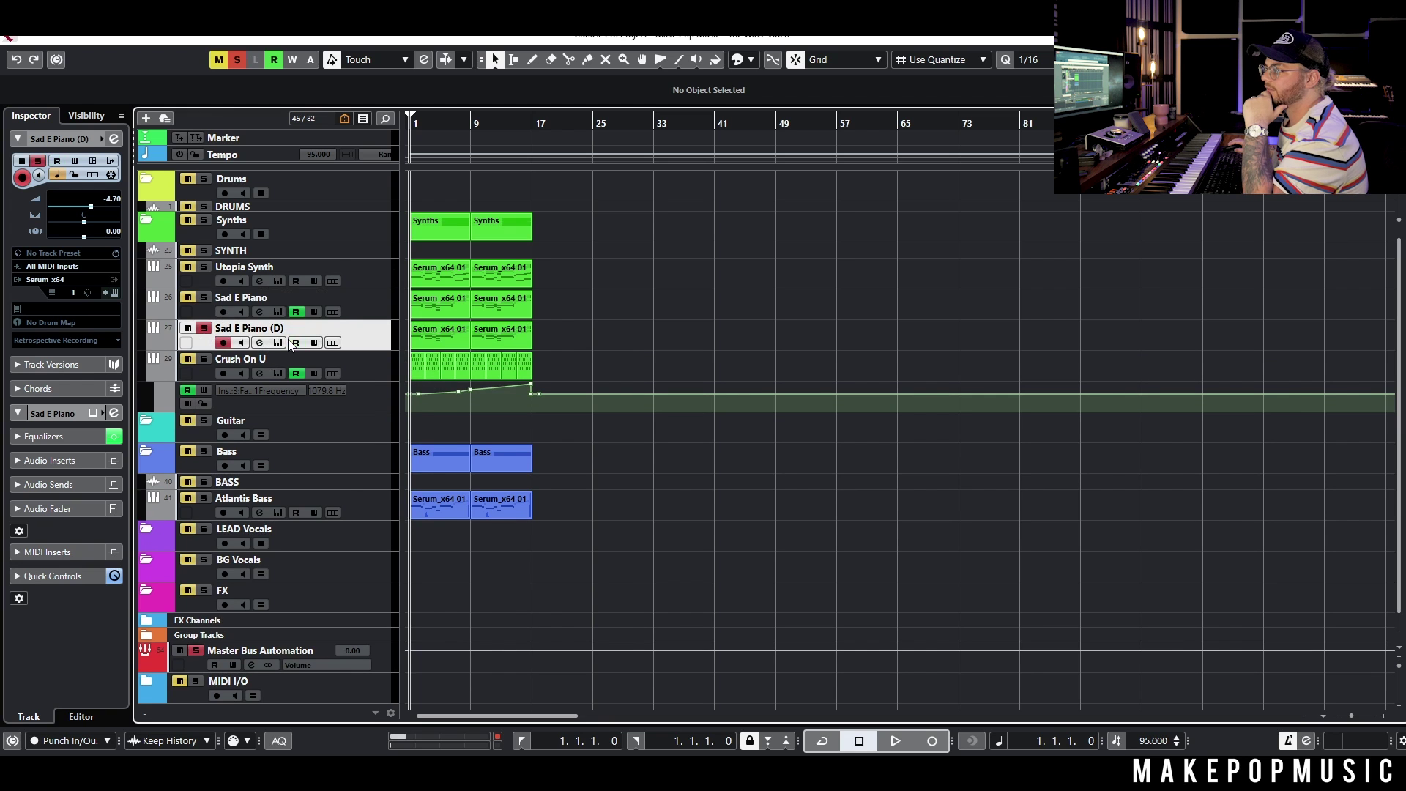
click(294, 343)
click(278, 342)
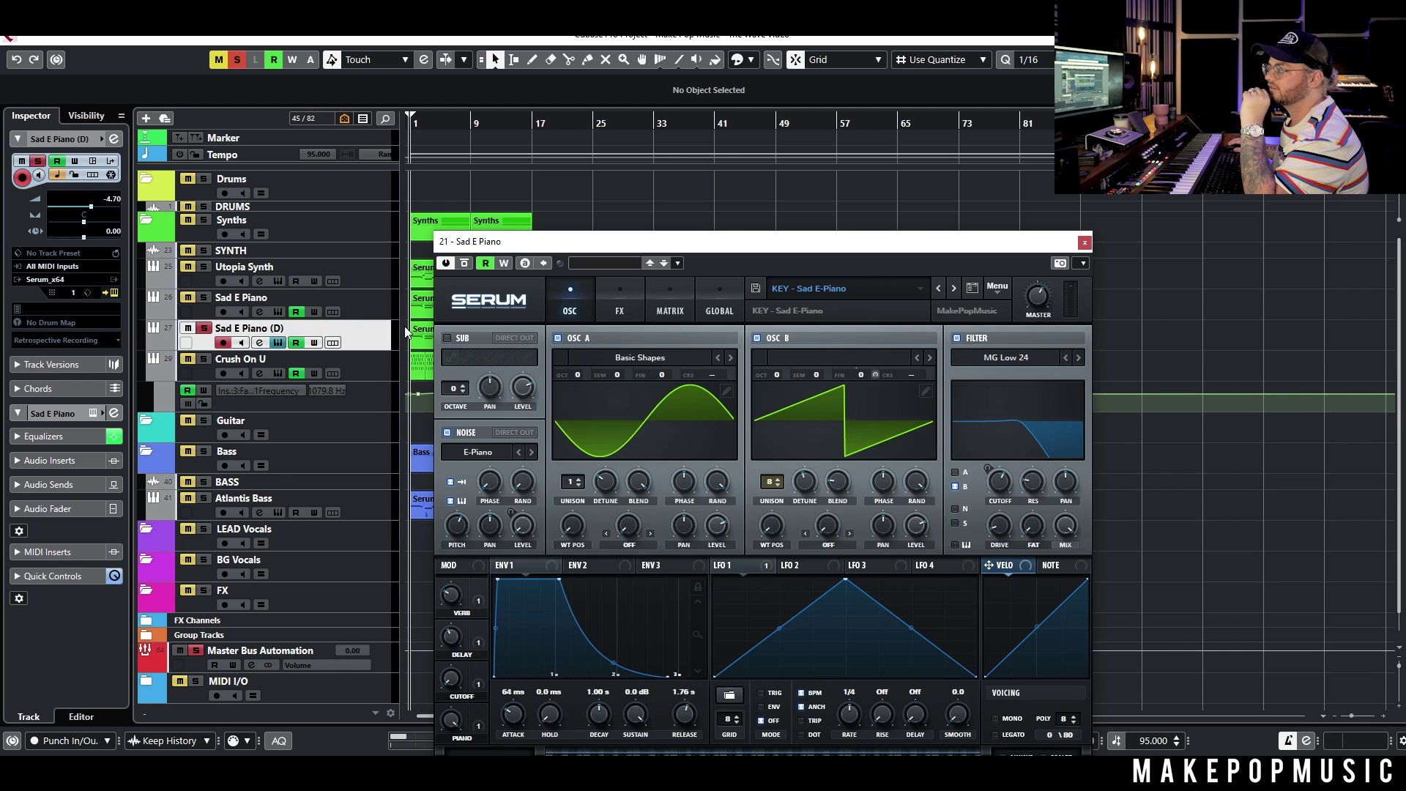
Step: Load the KEY - Odyssey preset from The Wave presets into the duplicated Sad E Piano track's Serum and close the instrument
click(788, 288)
mouse_move(894, 578)
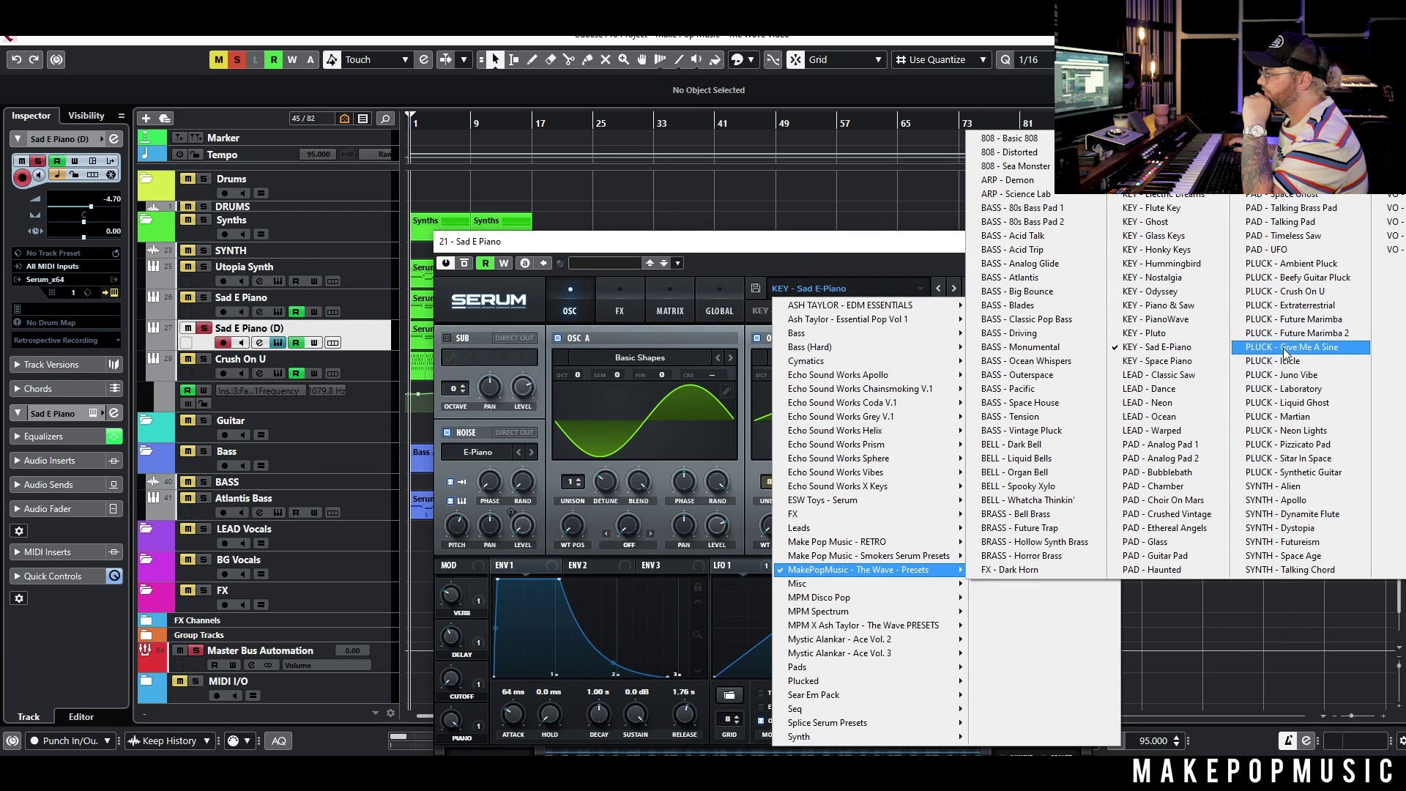
click(1164, 291)
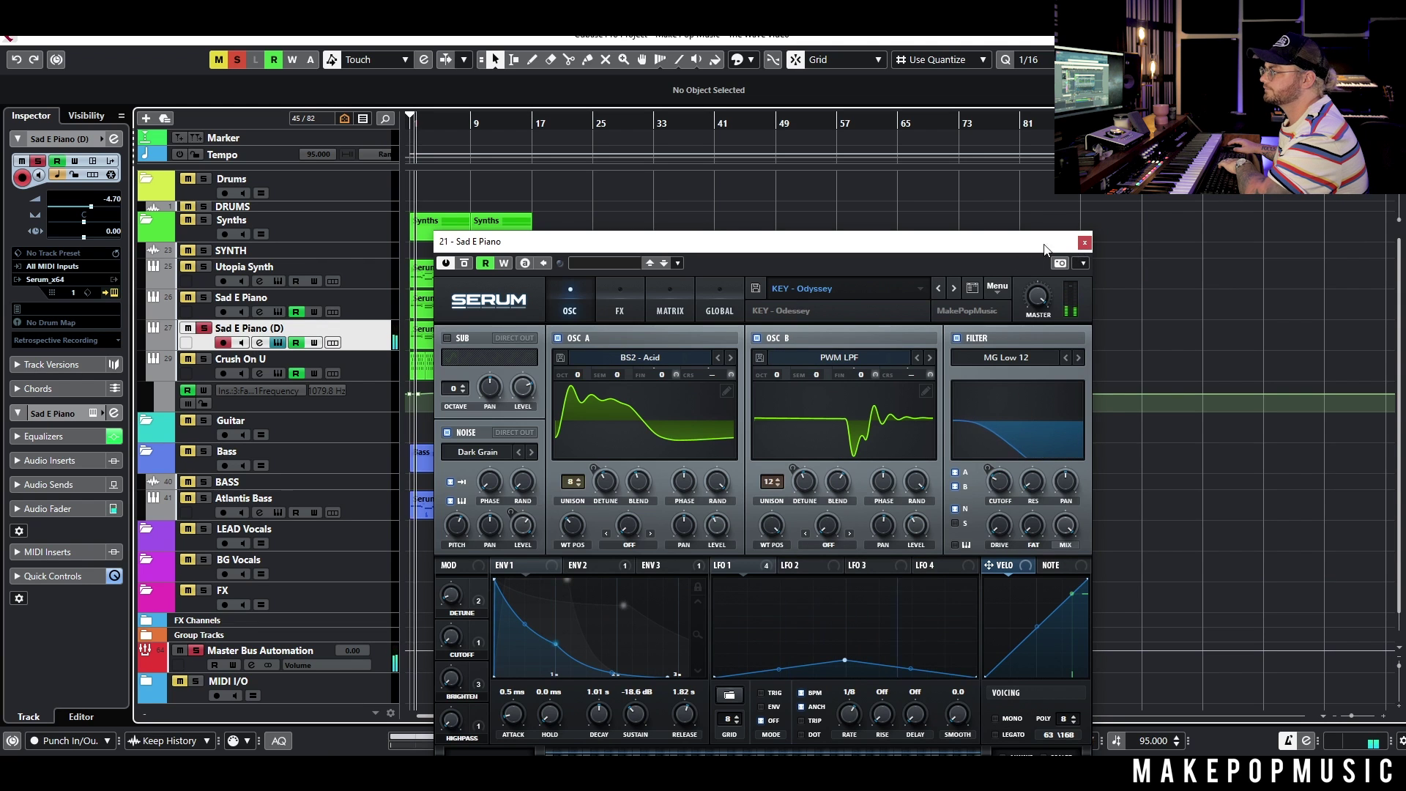
click(1083, 244)
Step: Delete the part spanning bars 1 to 9 on the duplicated Sad E Piano track, keeping only the part from bar 9
click(449, 336)
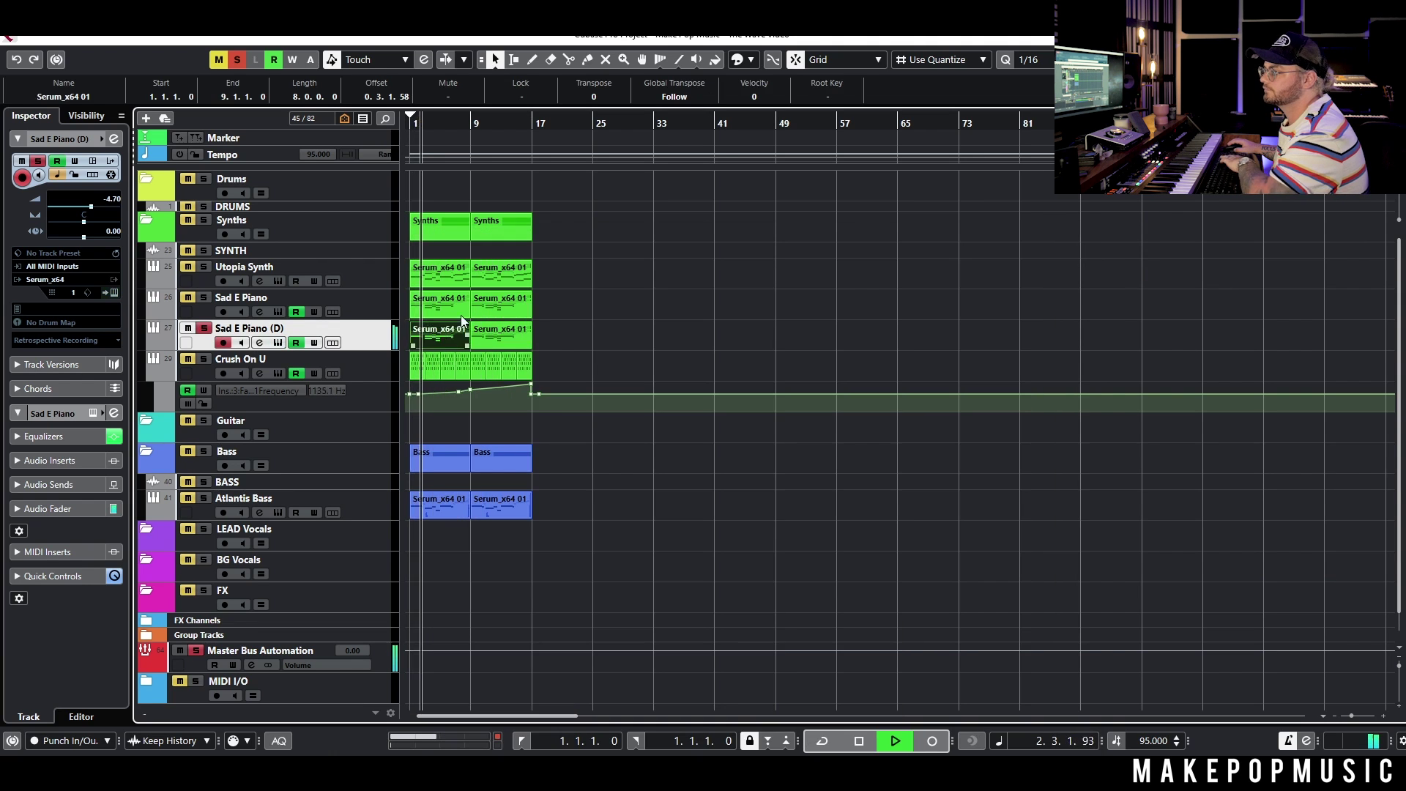
key(Delete)
key(space)
click(260, 343)
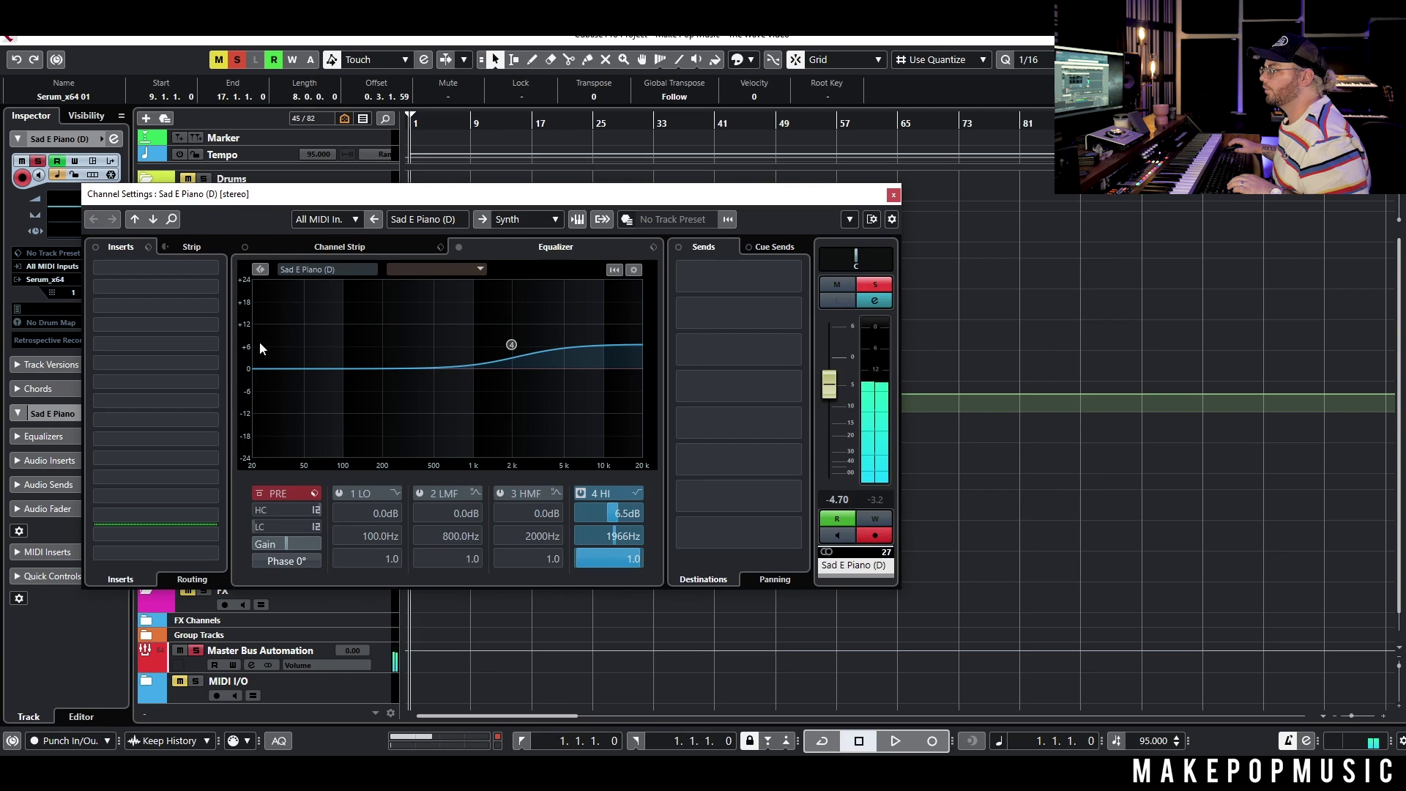
click(891, 192)
ctrl+scroll(797, 290, up, 6)
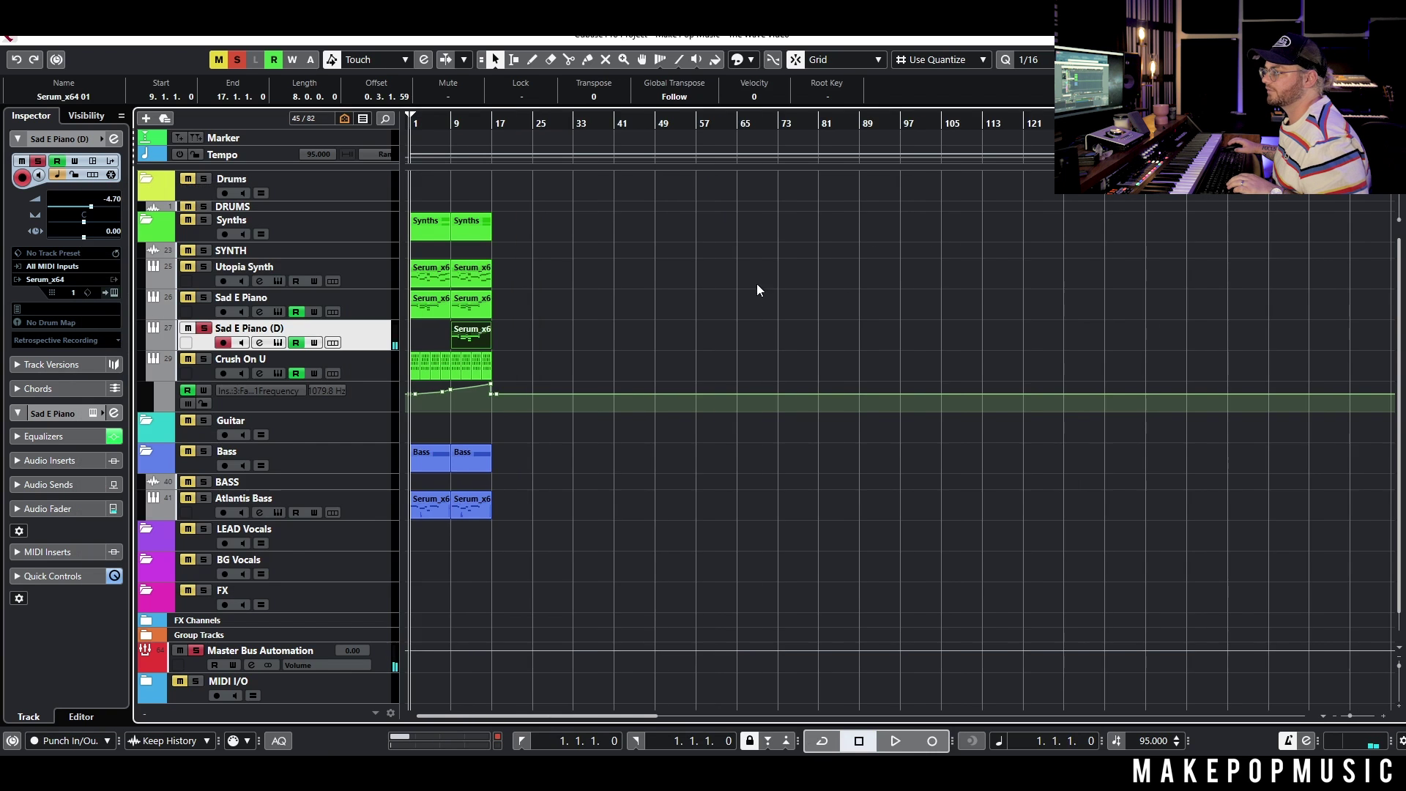
click(204, 328)
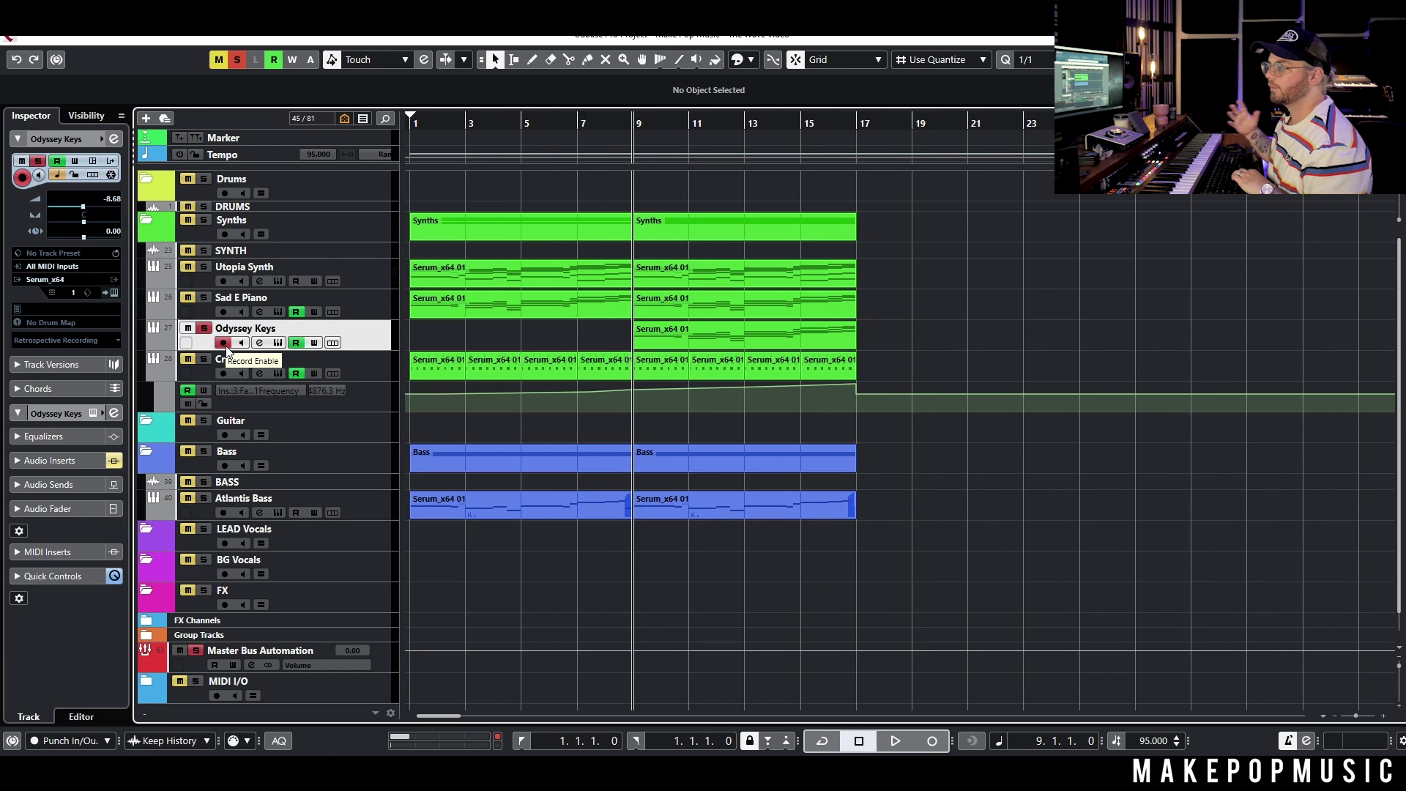
Step: Play the Odyssey Keys layer from bar 9, inspect its Super VHS insert, and listen to it with the other synths and bass
key(space)
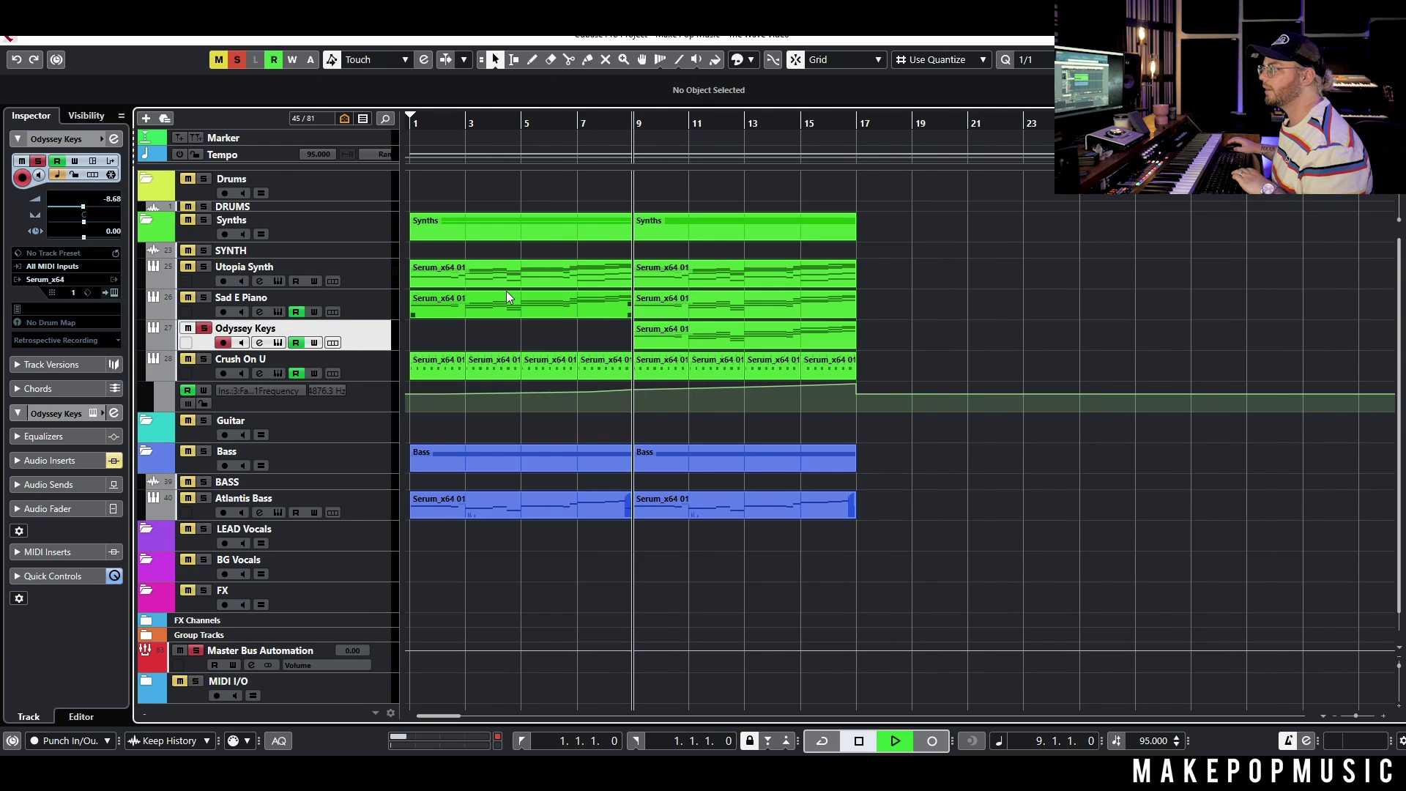
key(space)
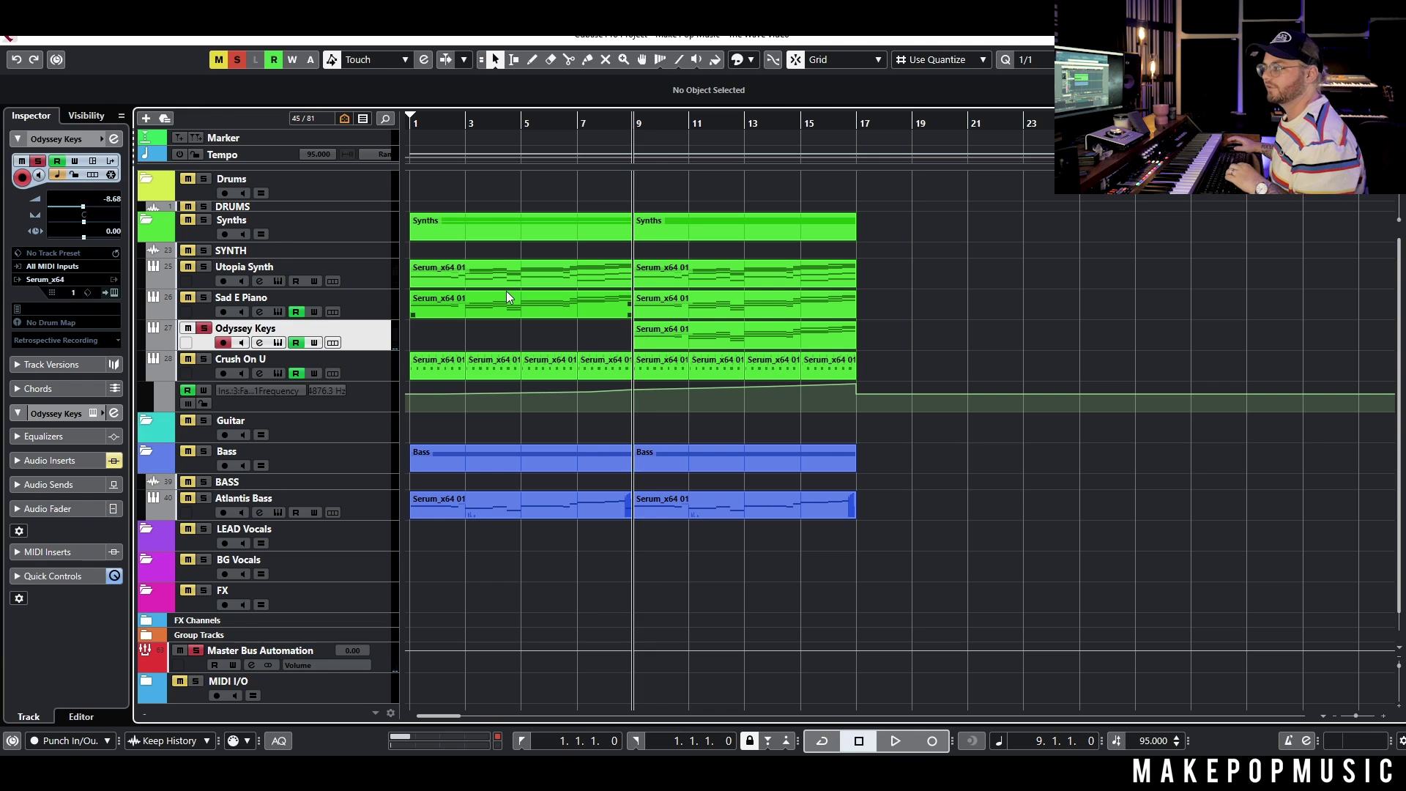
click(263, 342)
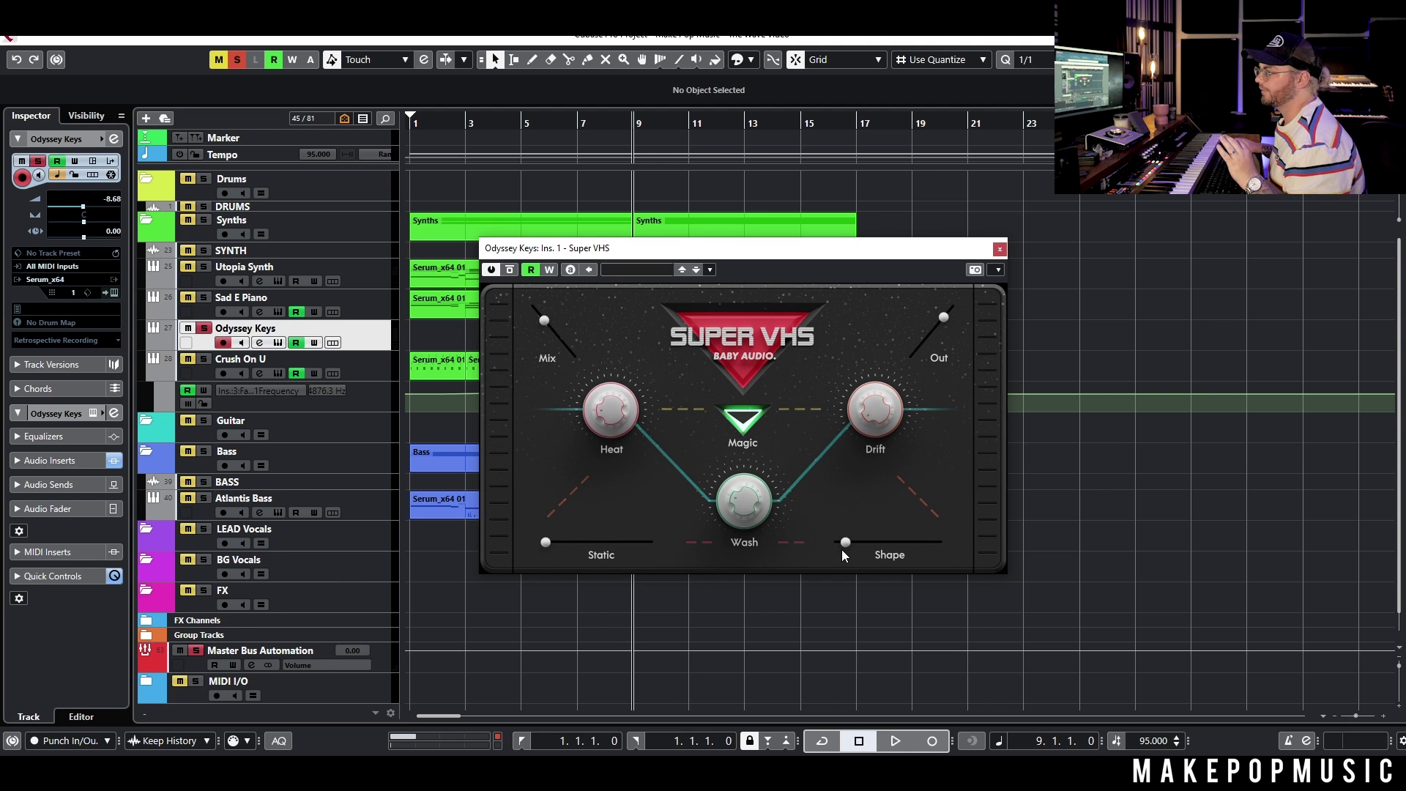
key(space)
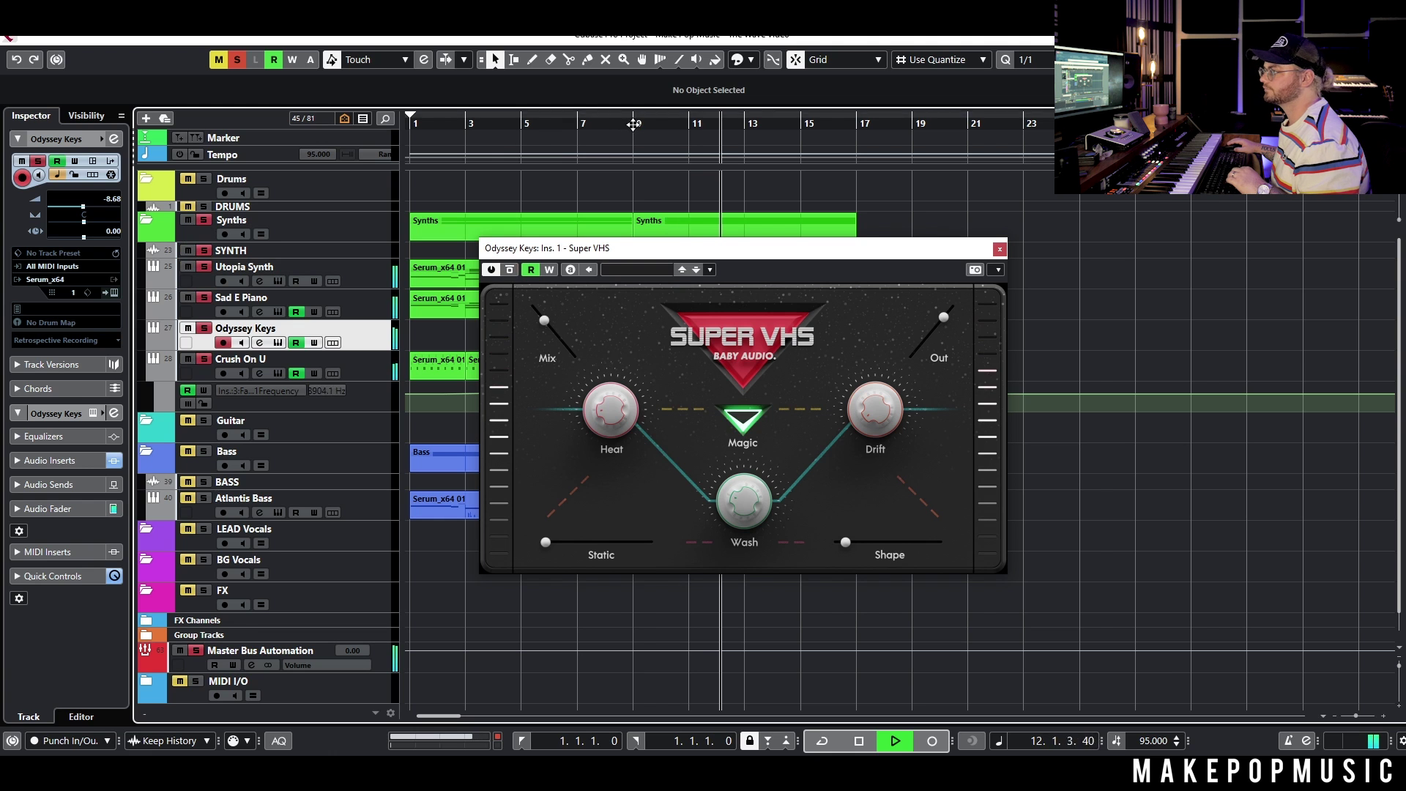
click(999, 249)
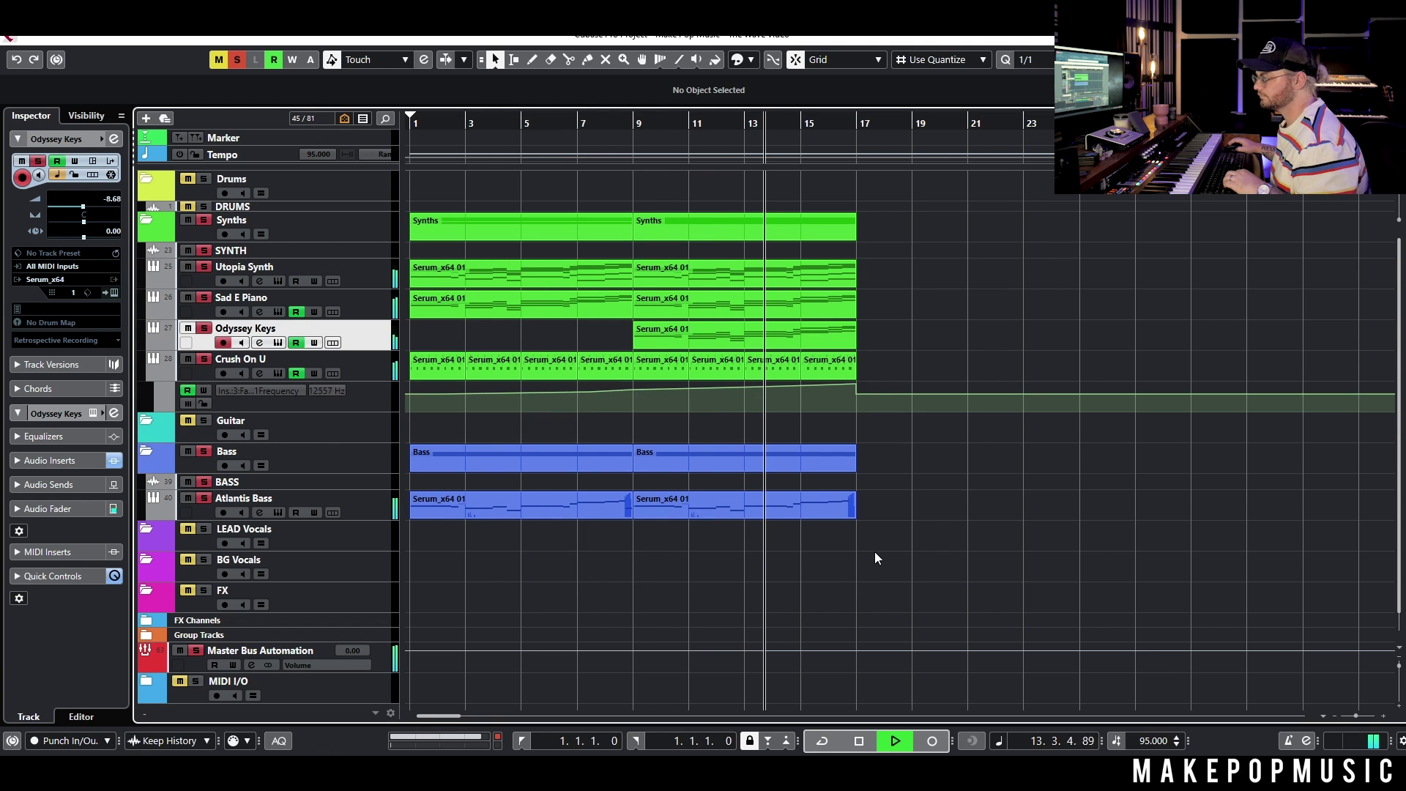
key(space)
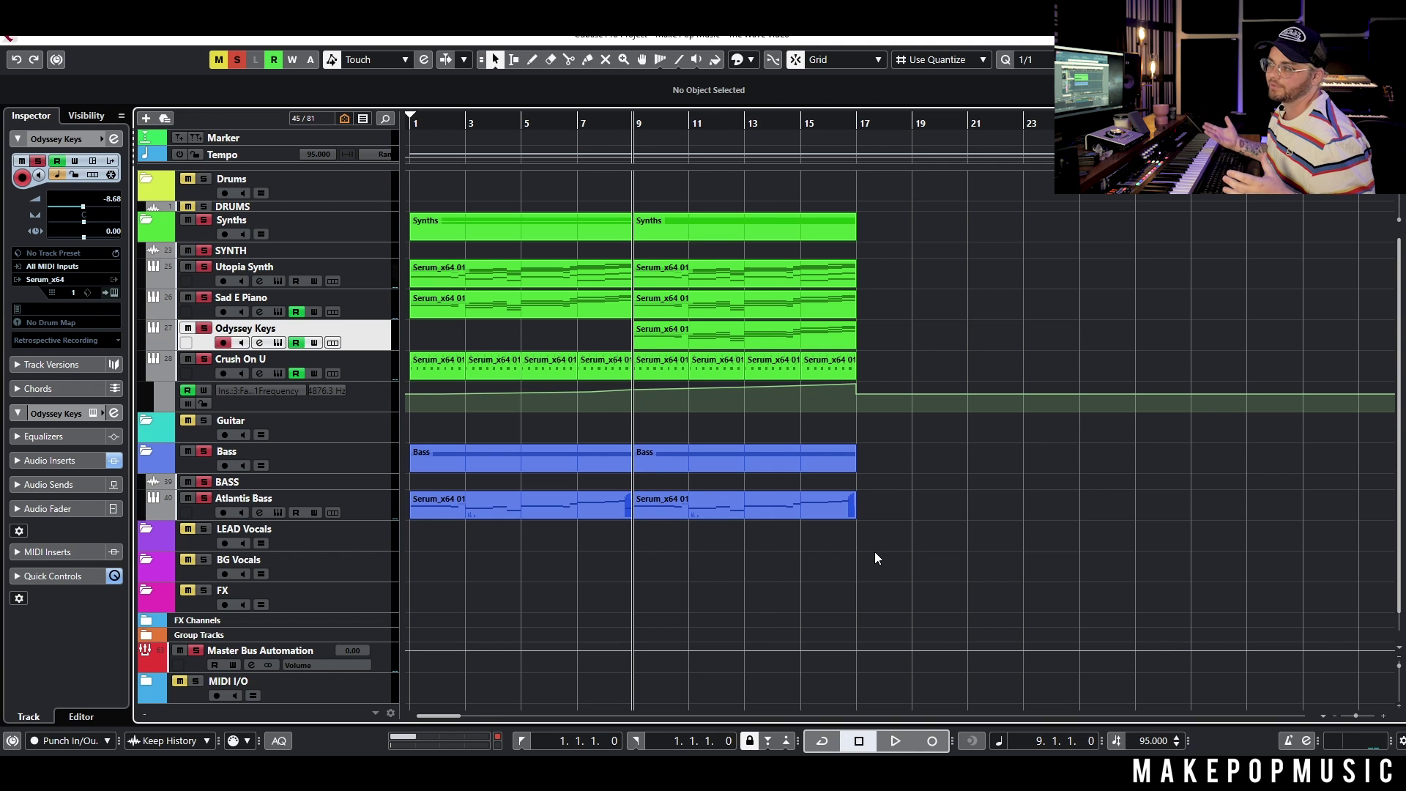
Step: Duplicate the Crush On U track and open the Serum instrument of the soloed copy
right_click(382, 365)
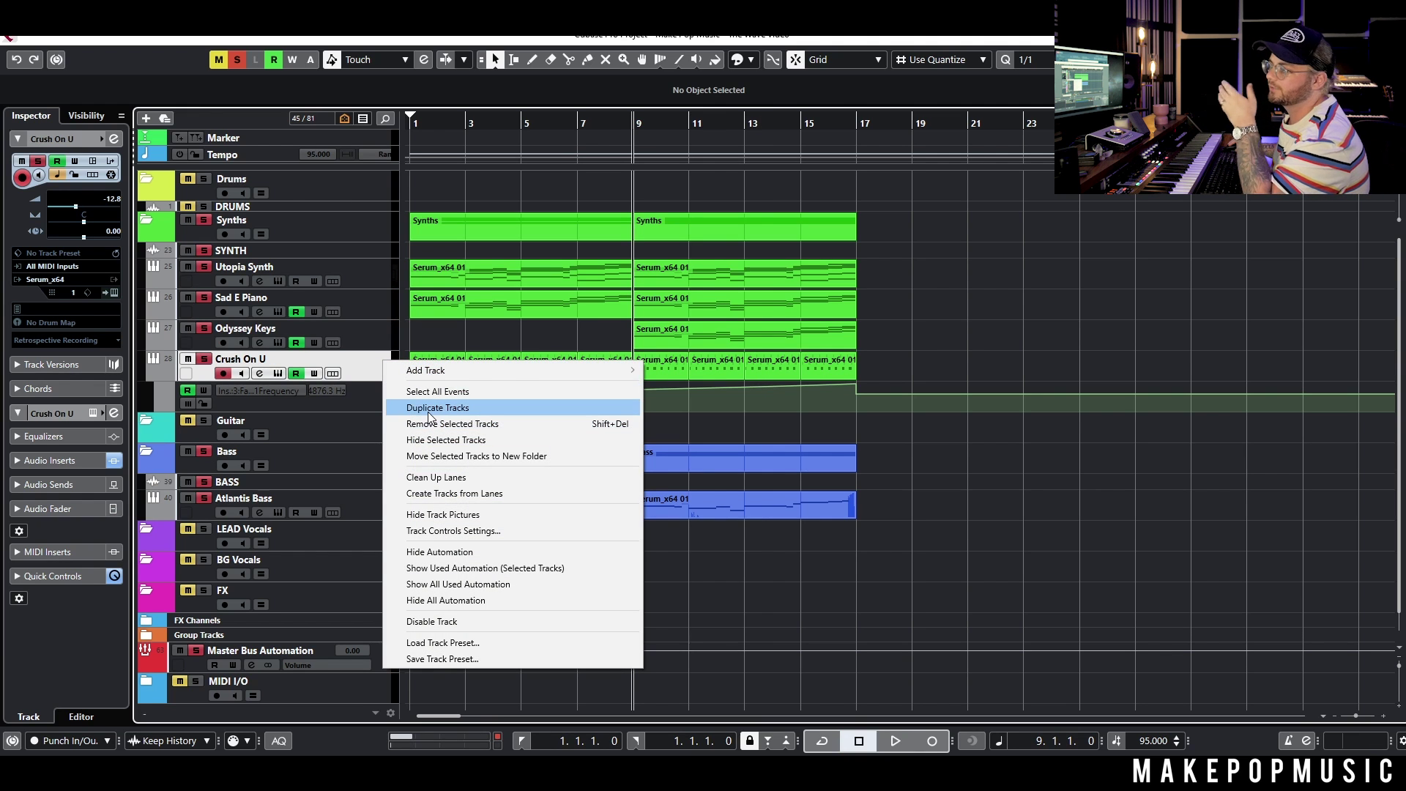
click(430, 408)
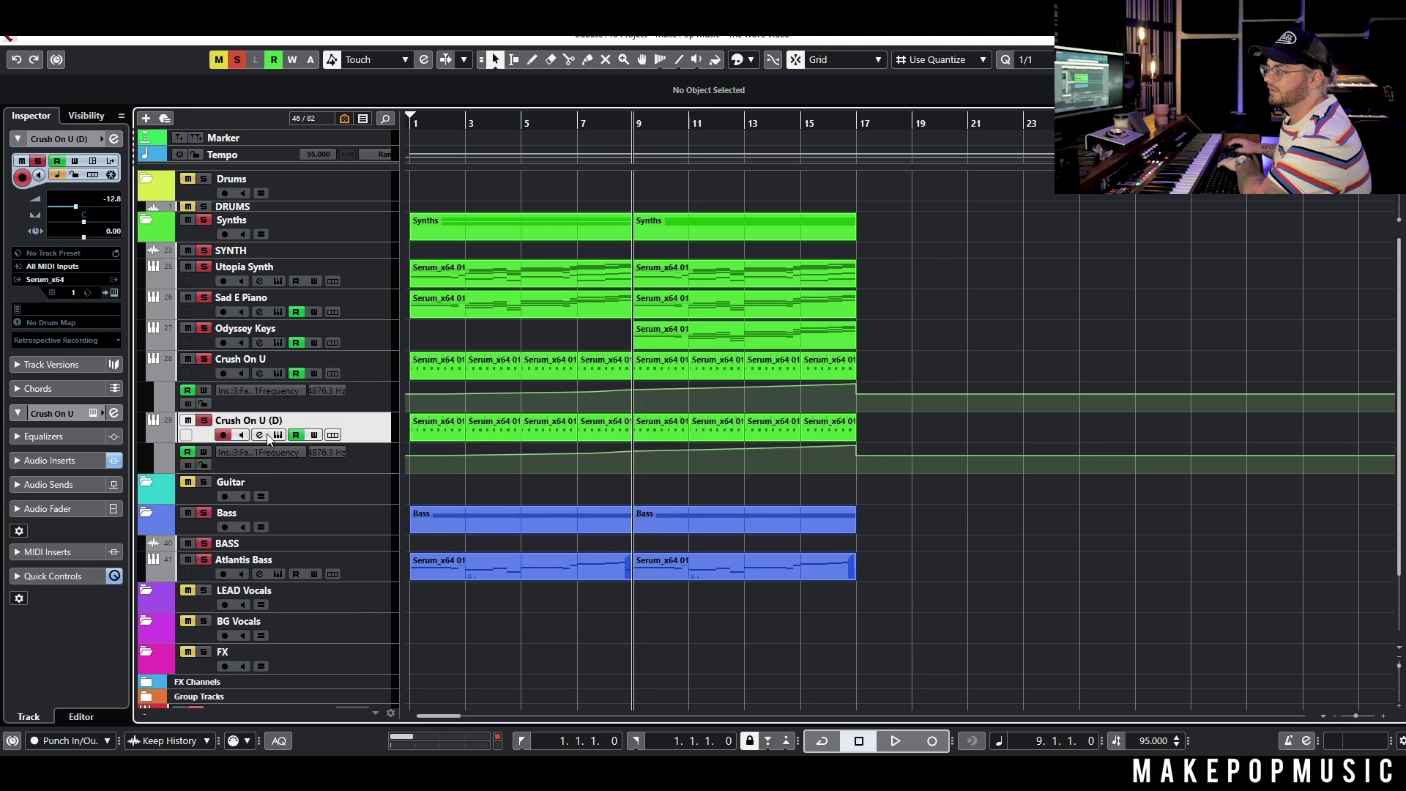
click(207, 221)
click(203, 420)
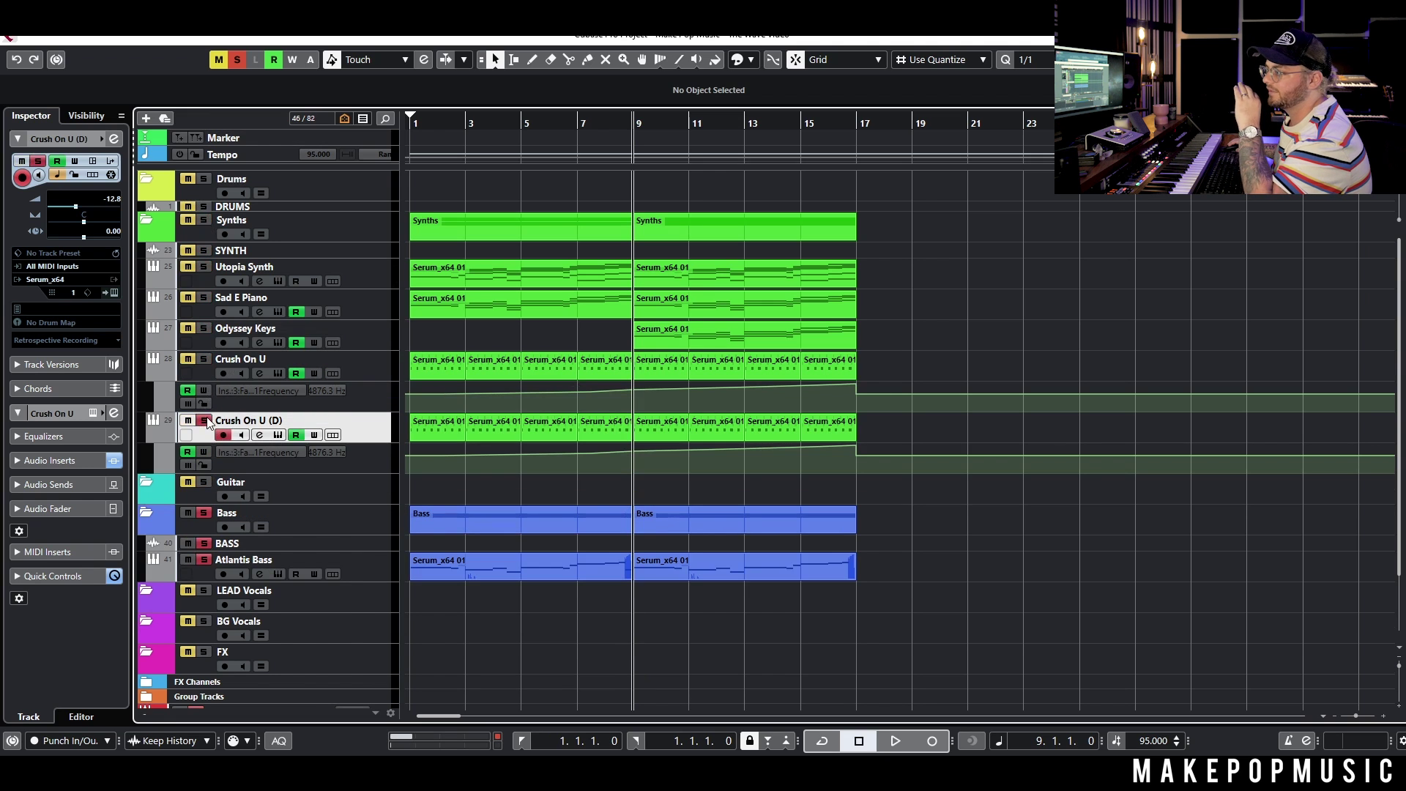
click(278, 435)
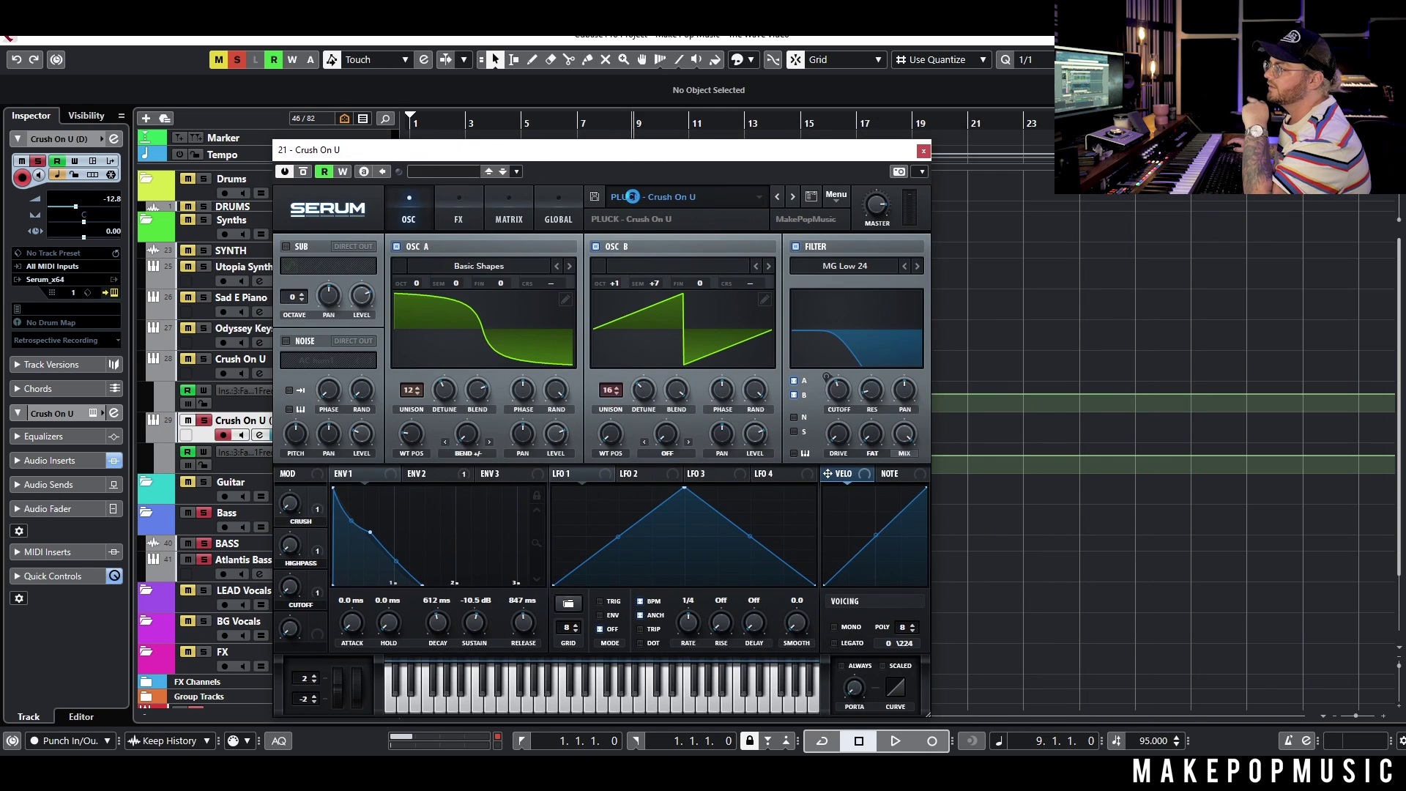
Step: Audition the Icicle and Juno Vibe pluck presets over the bass and load PLUCK - Laboratory on the Crush On U copy
click(633, 198)
mouse_move(706, 477)
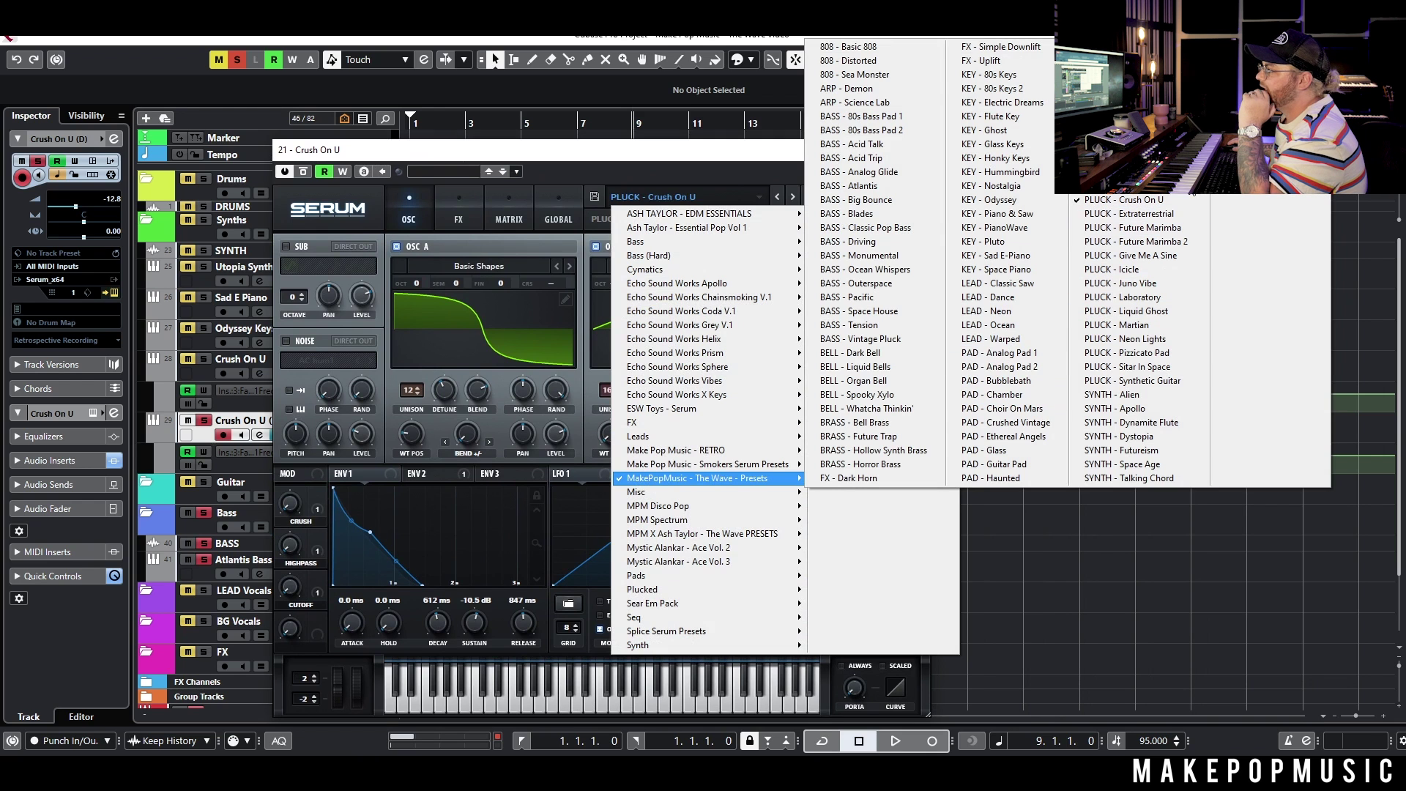
click(1190, 269)
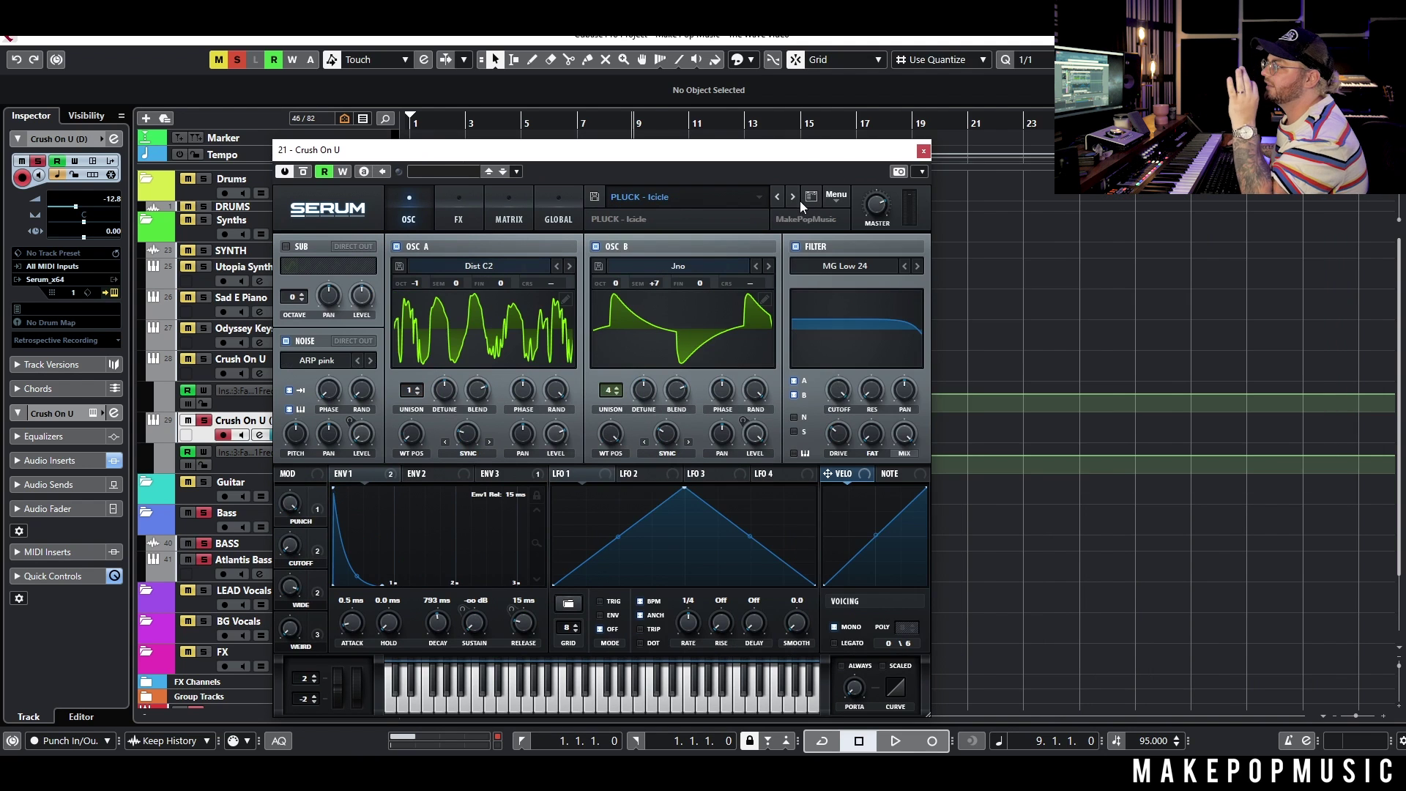
drag(731, 157, 888, 177)
key(space)
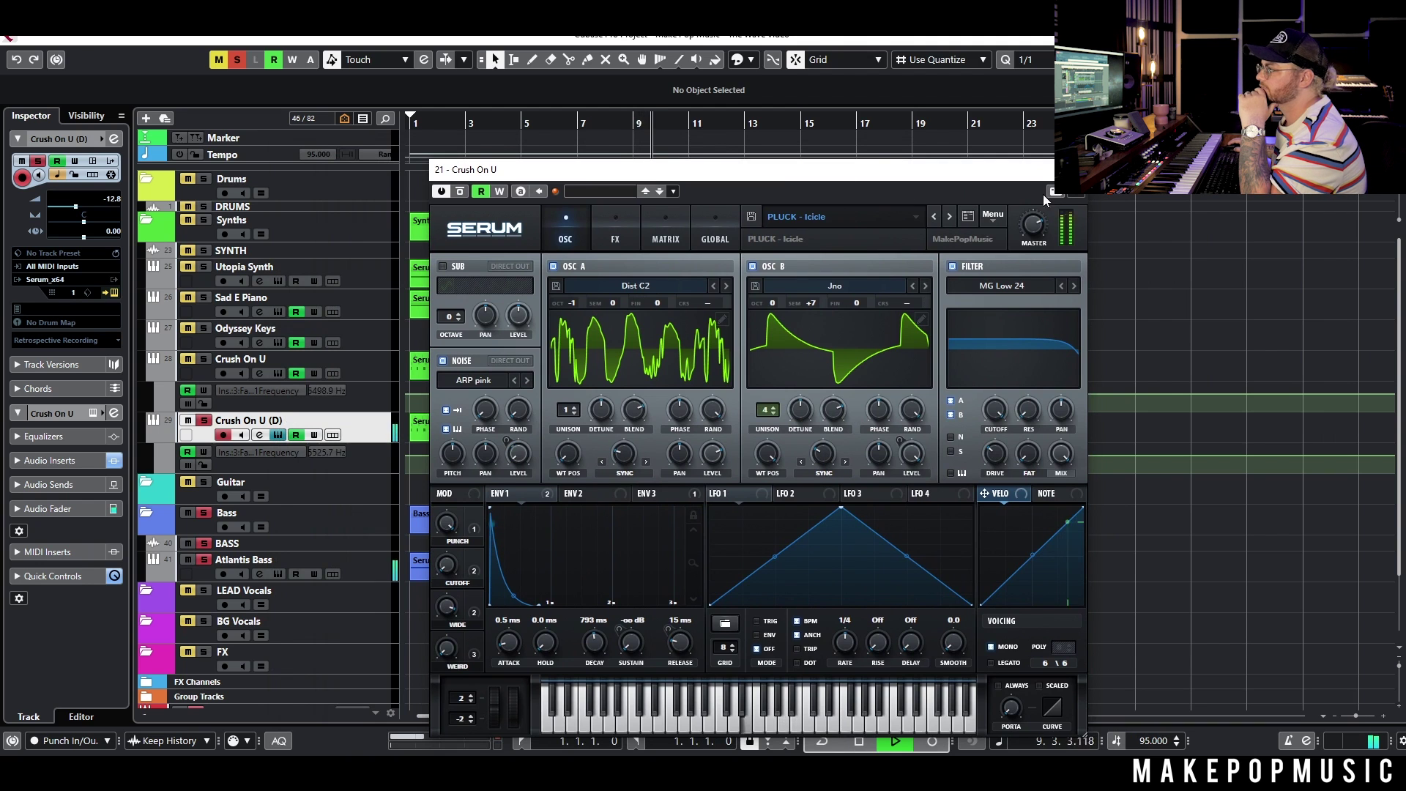
click(950, 217)
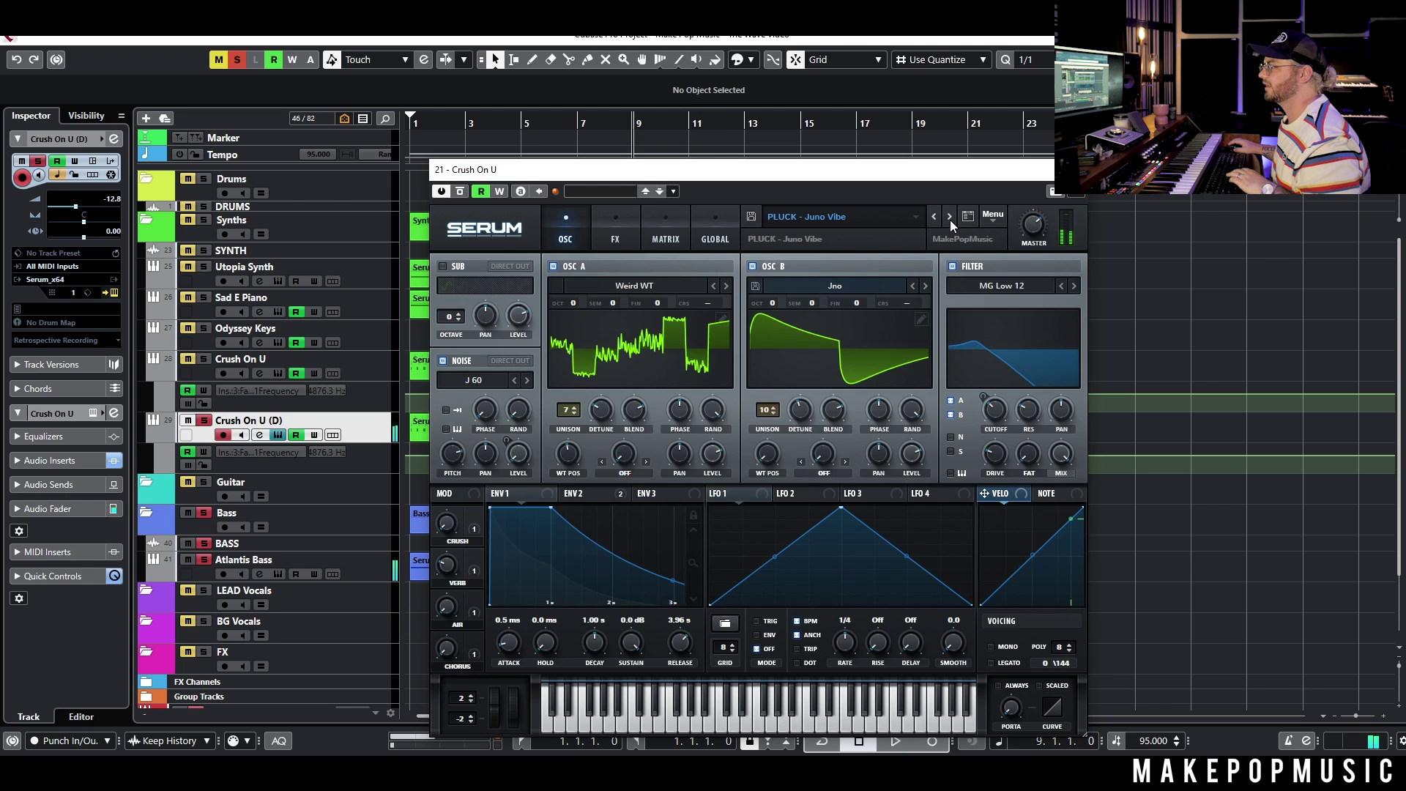
click(949, 216)
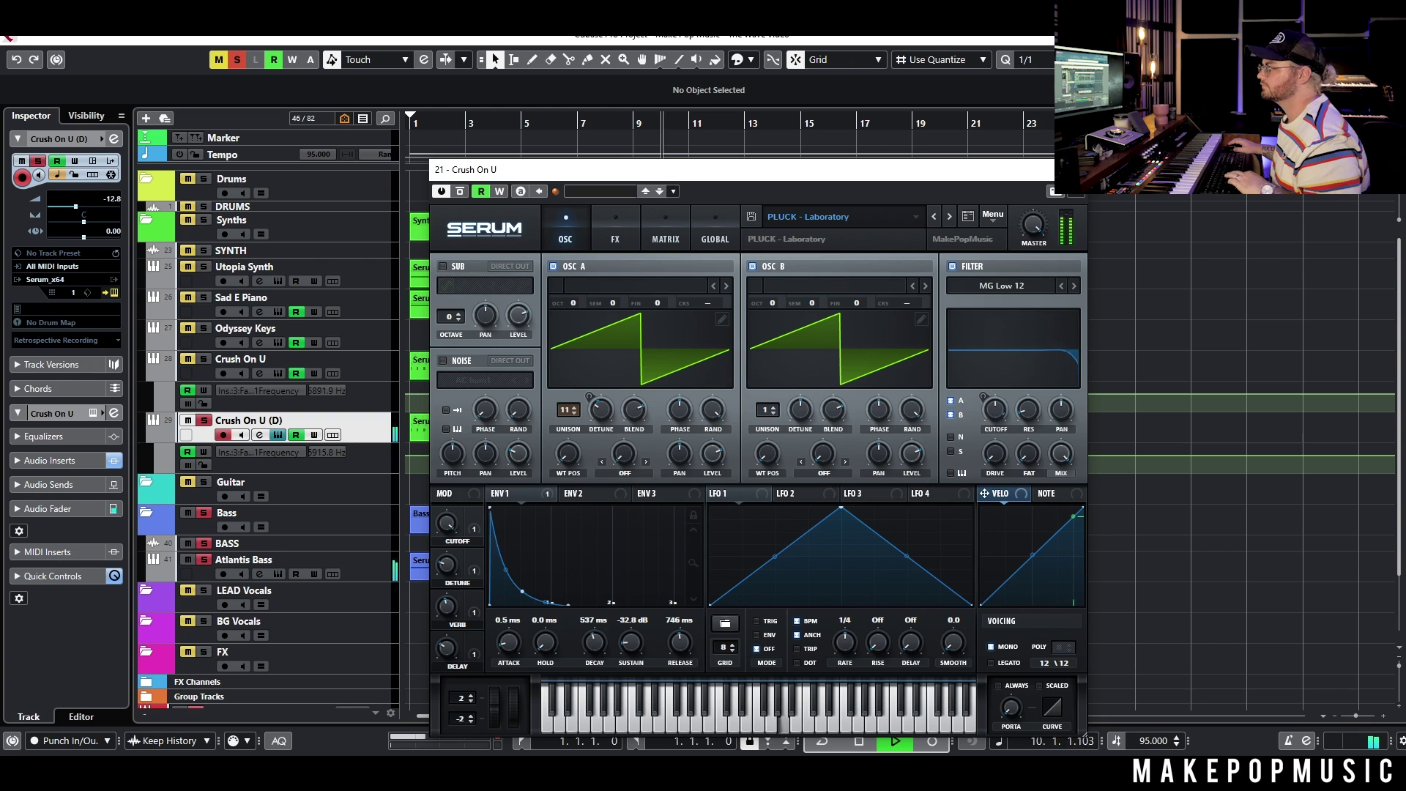
key(space)
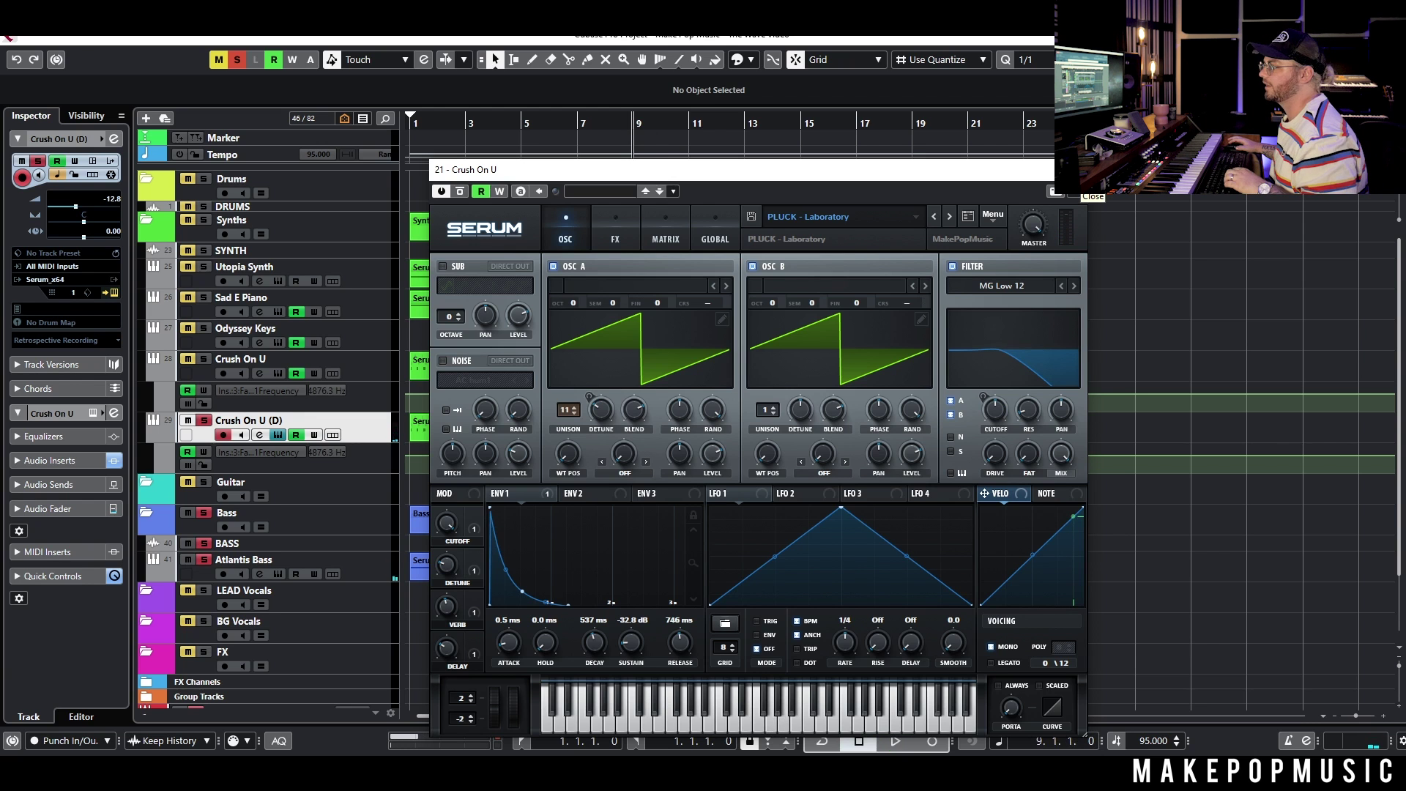
click(1082, 173)
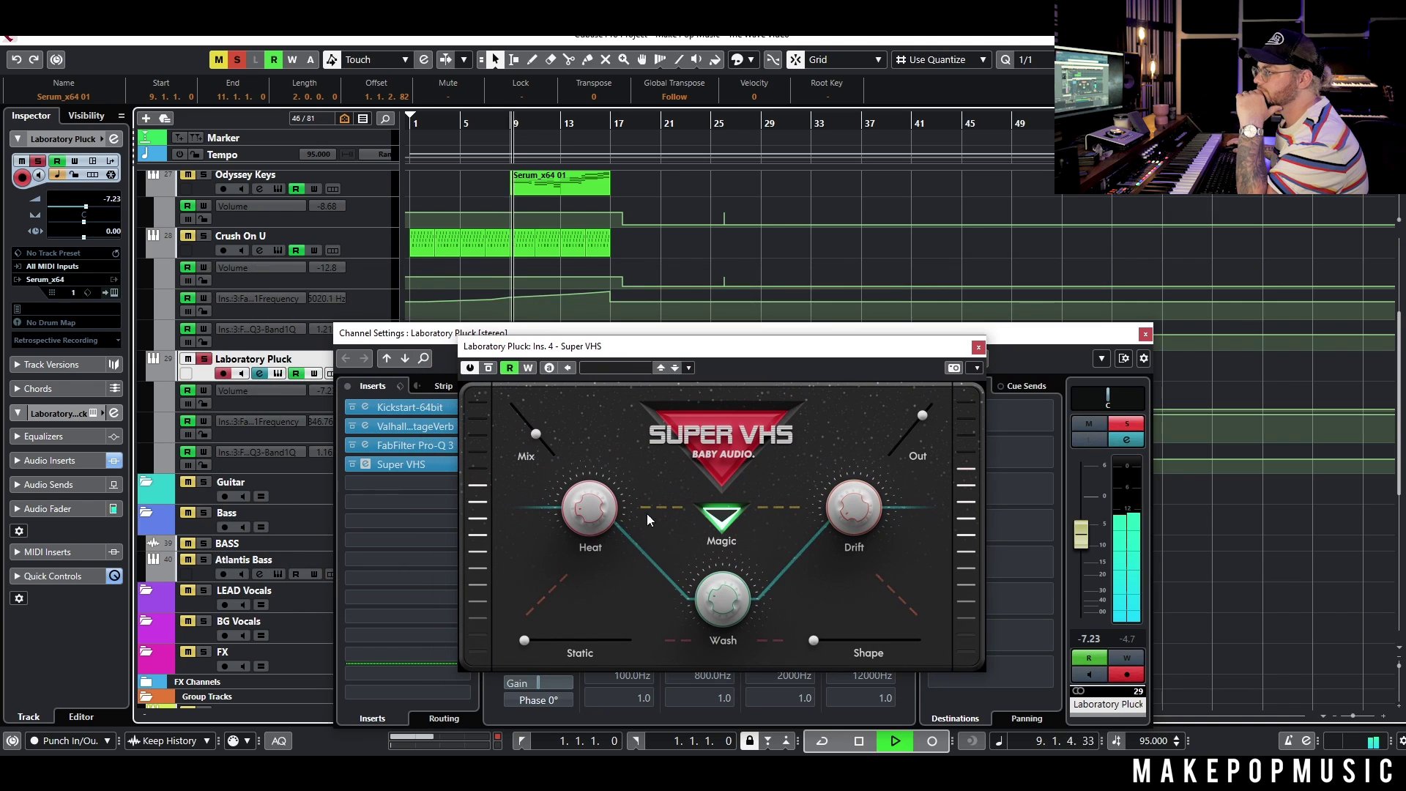
Step: Play the Laboratory Pluck track to compare its sound with the Super VHS insert bypassed and active
click(486, 367)
click(486, 369)
key(space)
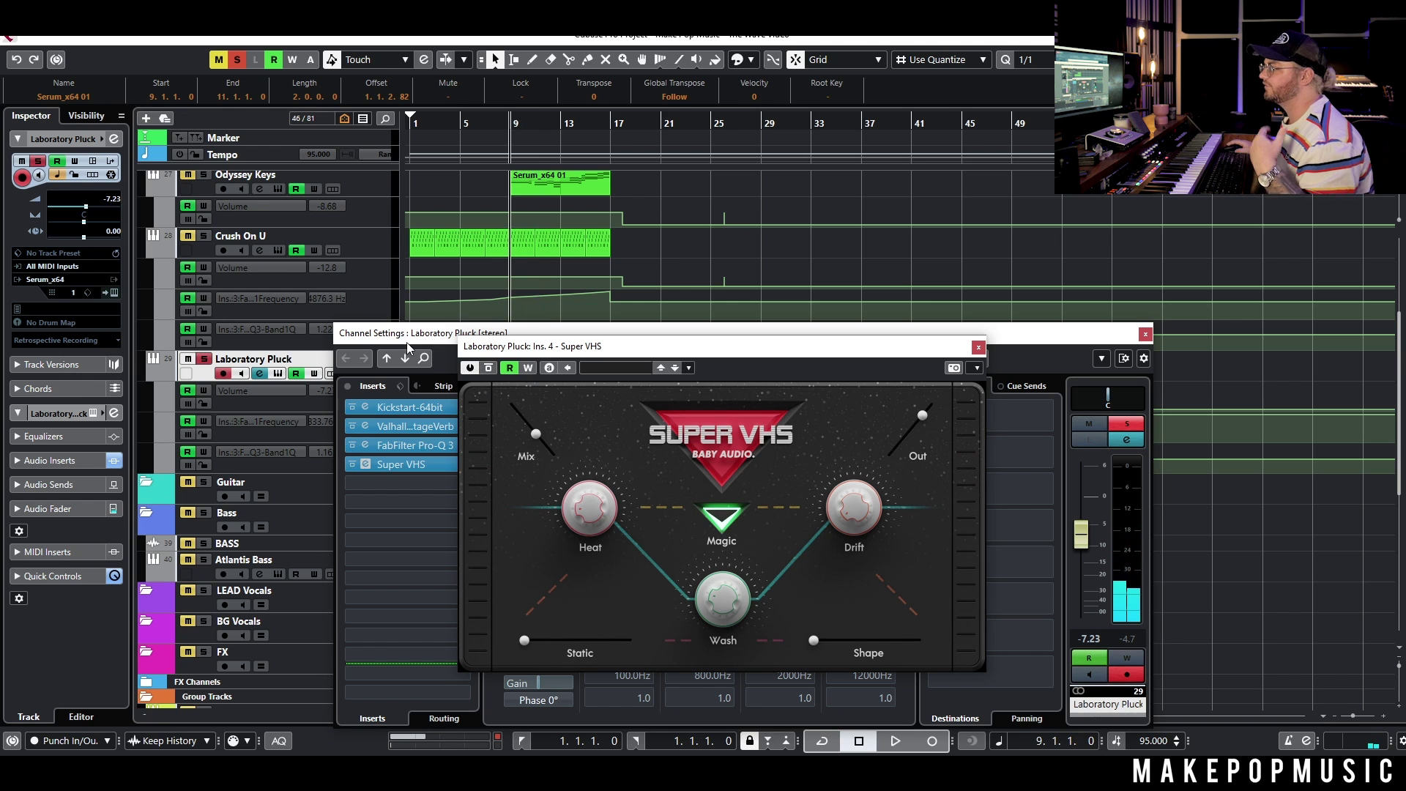
Step: Unsolo the Laboratory Pluck track and close its Super VHS and channel settings windows
click(204, 359)
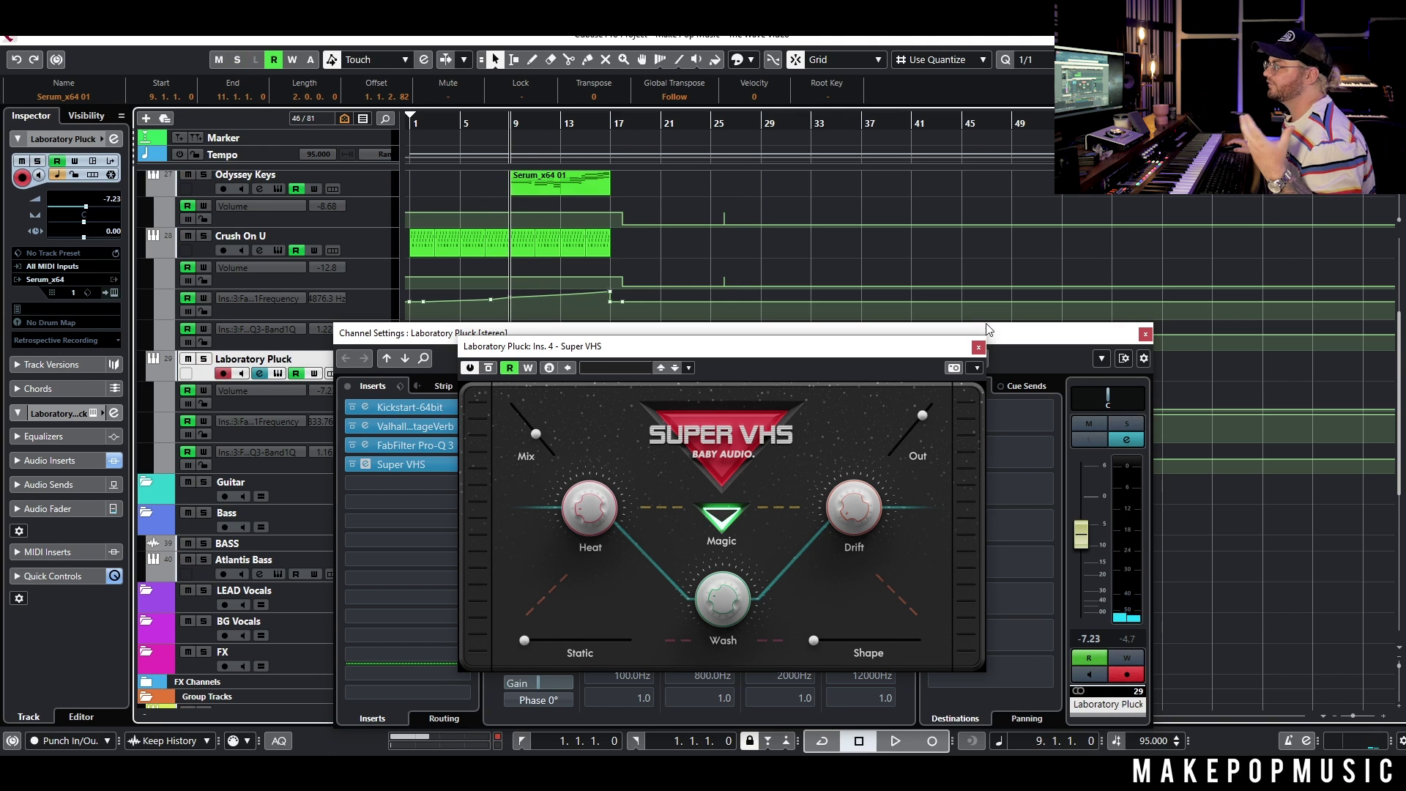
click(1065, 356)
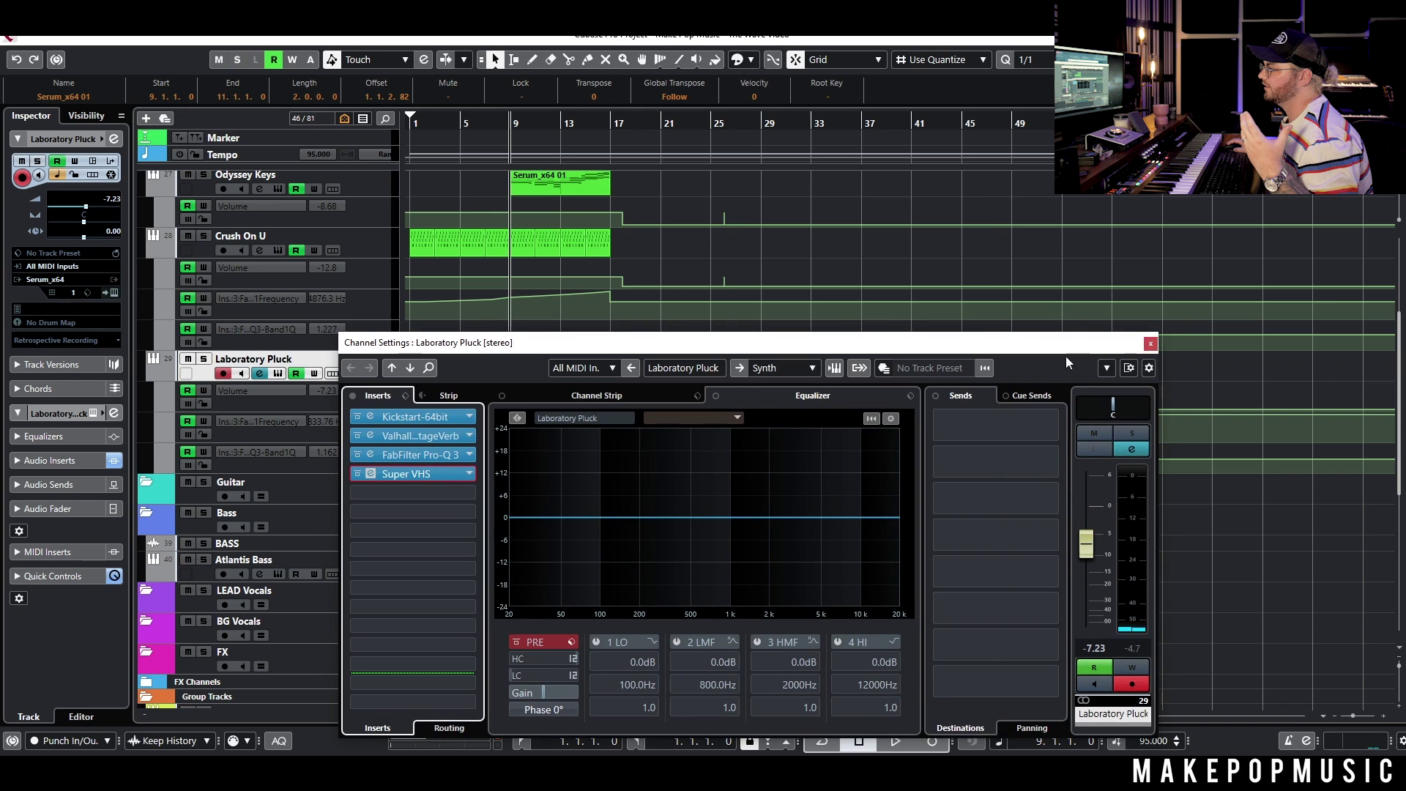
click(1147, 342)
click(978, 347)
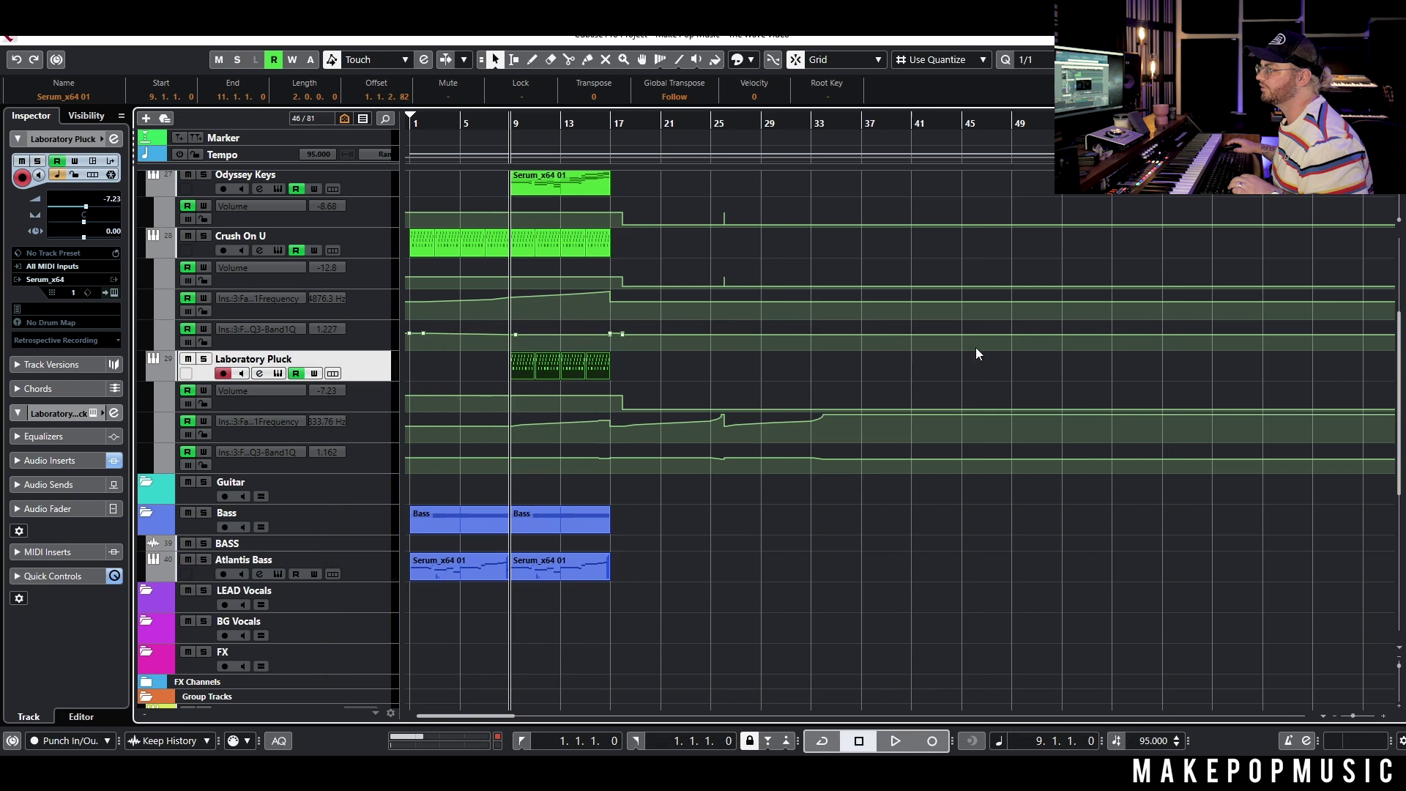
Step: Hide all automation lanes in the project
right_click(654, 266)
click(731, 234)
scroll(511, 298, up, 3)
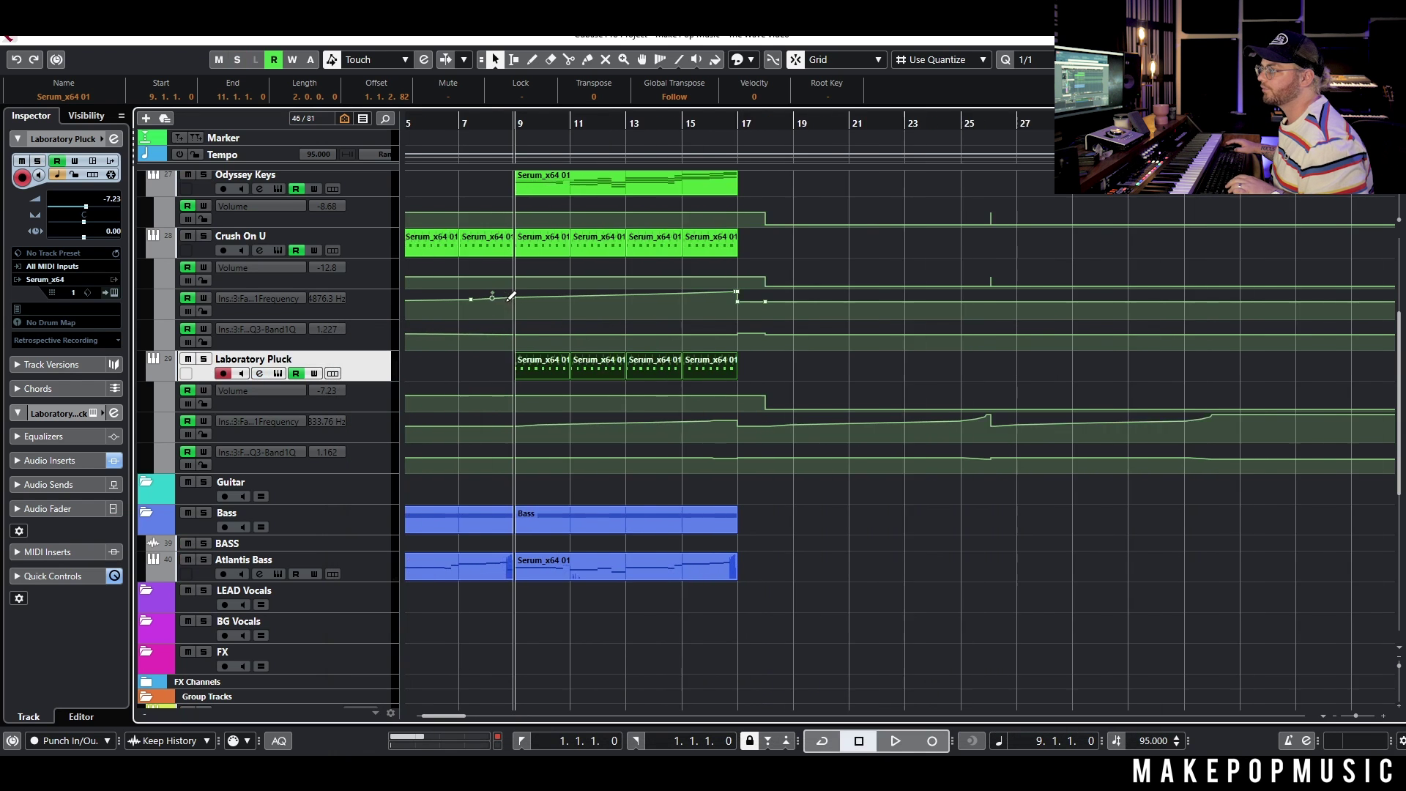
scroll(511, 298, left, 2)
scroll(507, 302, up, 2)
scroll(505, 303, left, 2)
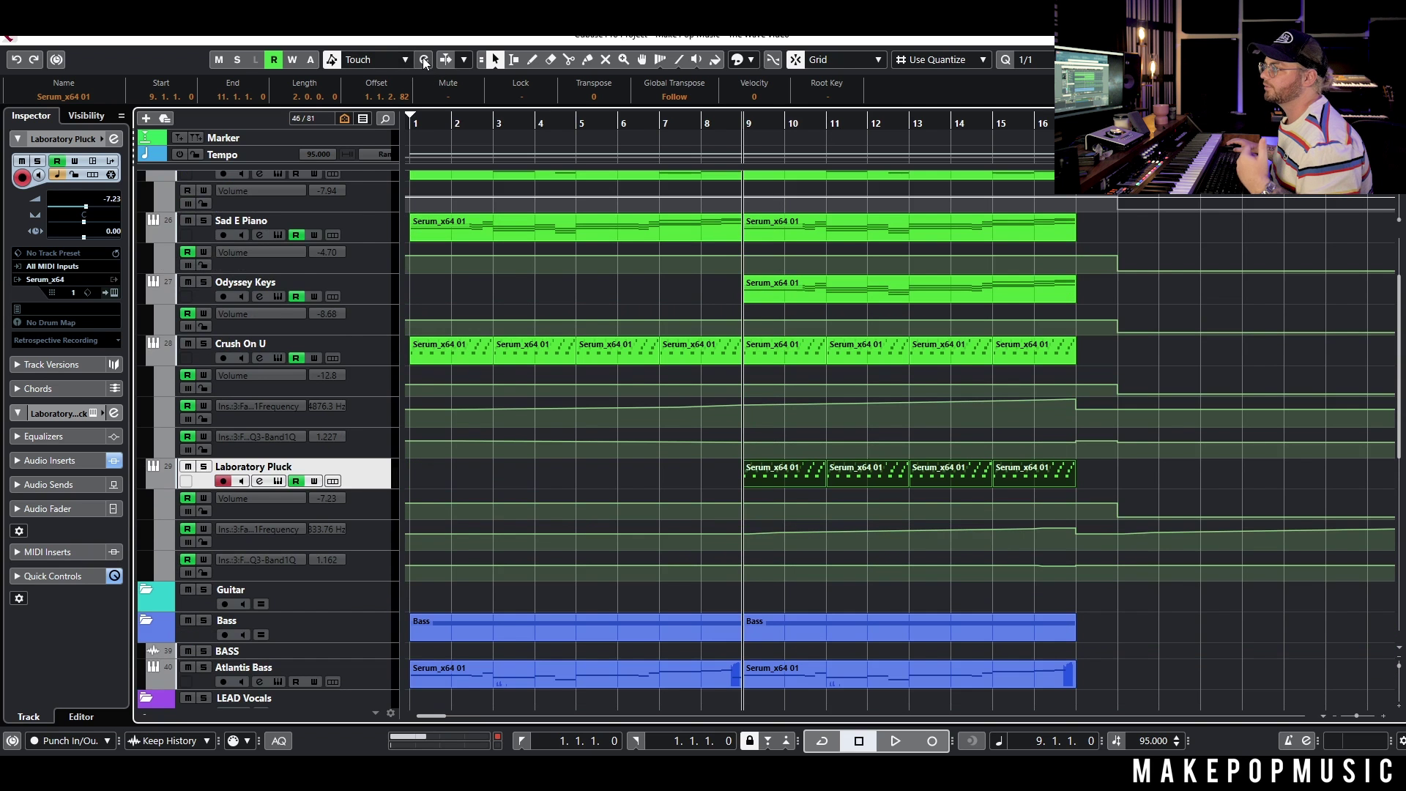
click(424, 62)
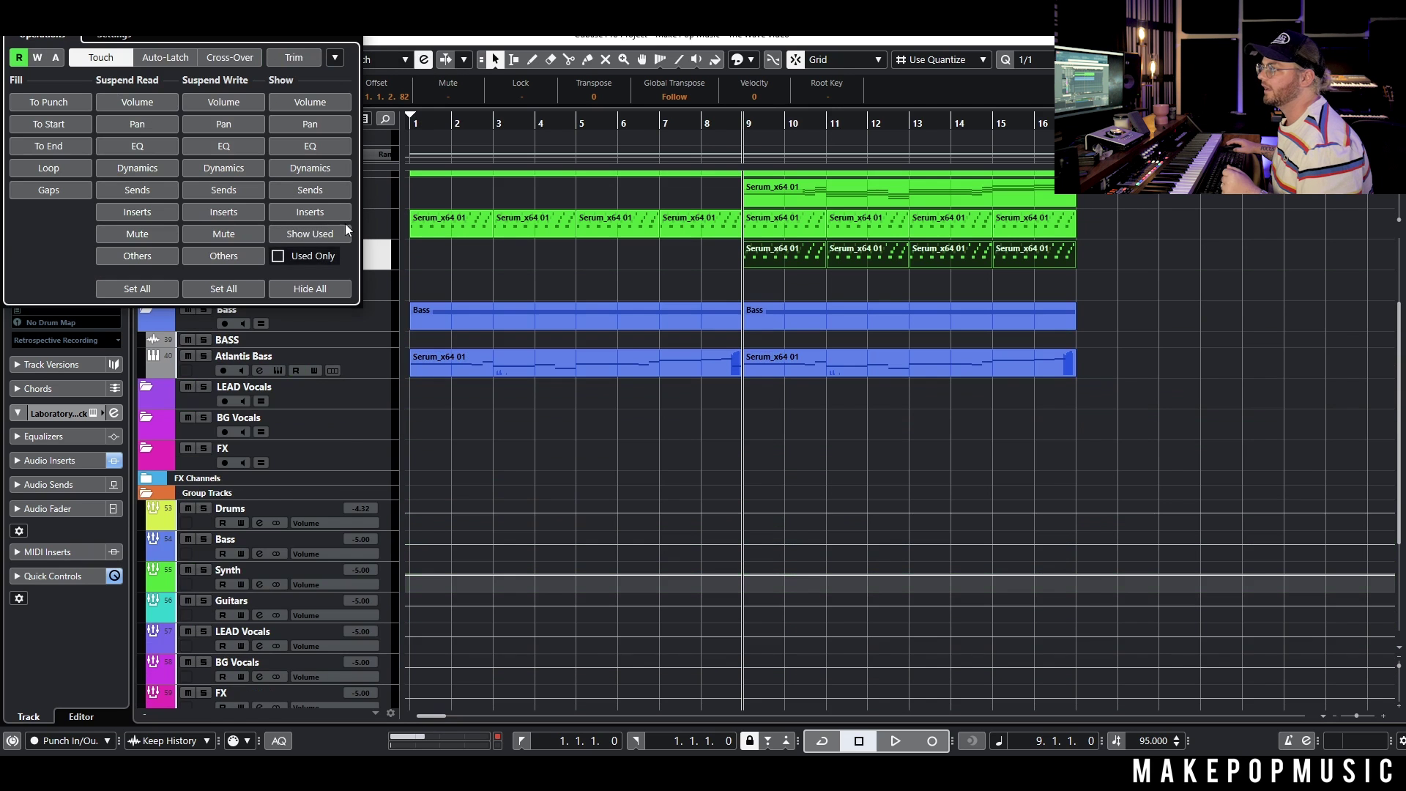
click(492, 53)
click(732, 217)
scroll(741, 198, up, 4)
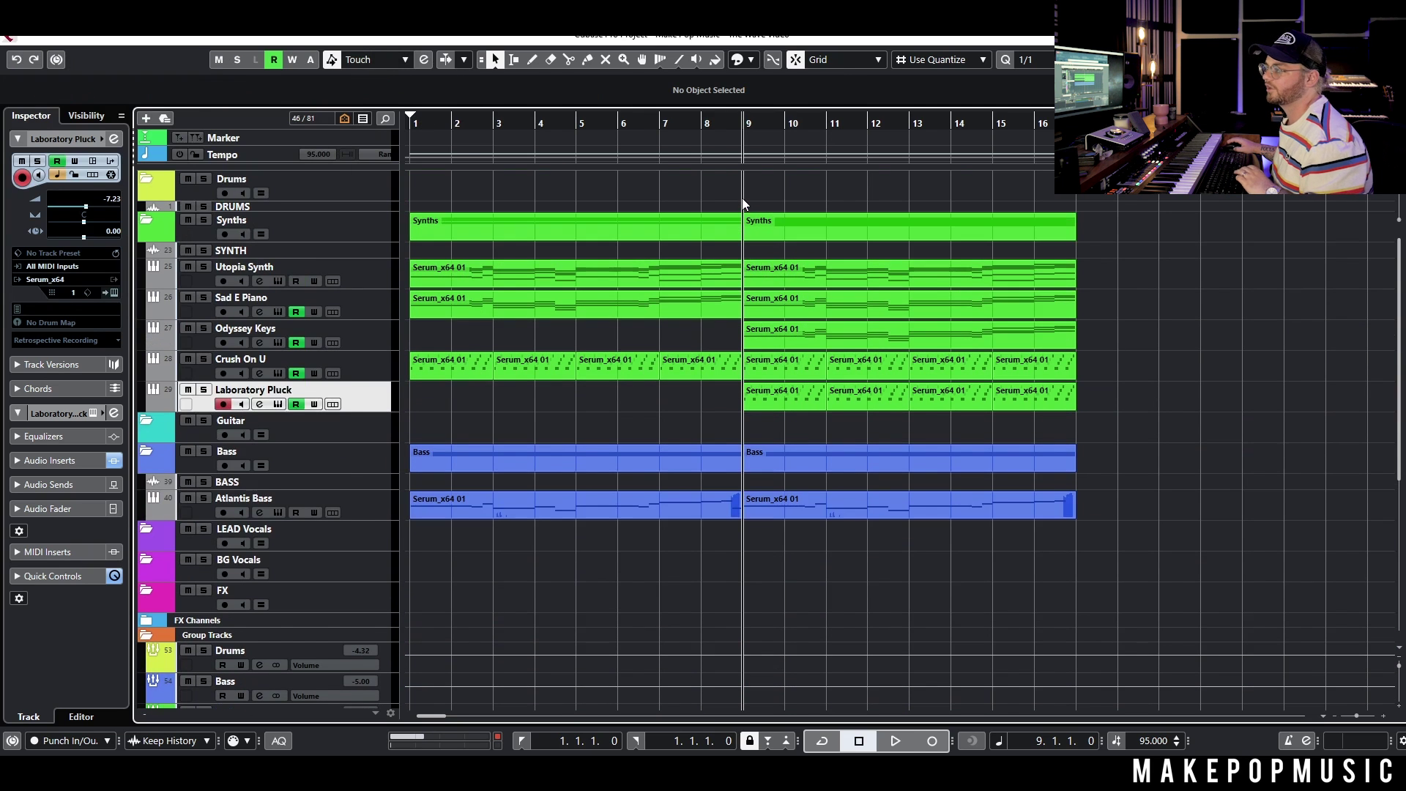
Step: Play the full arrangement from bar 9 and examine the layered synth and bass parts in bars 9 to 17
key(space)
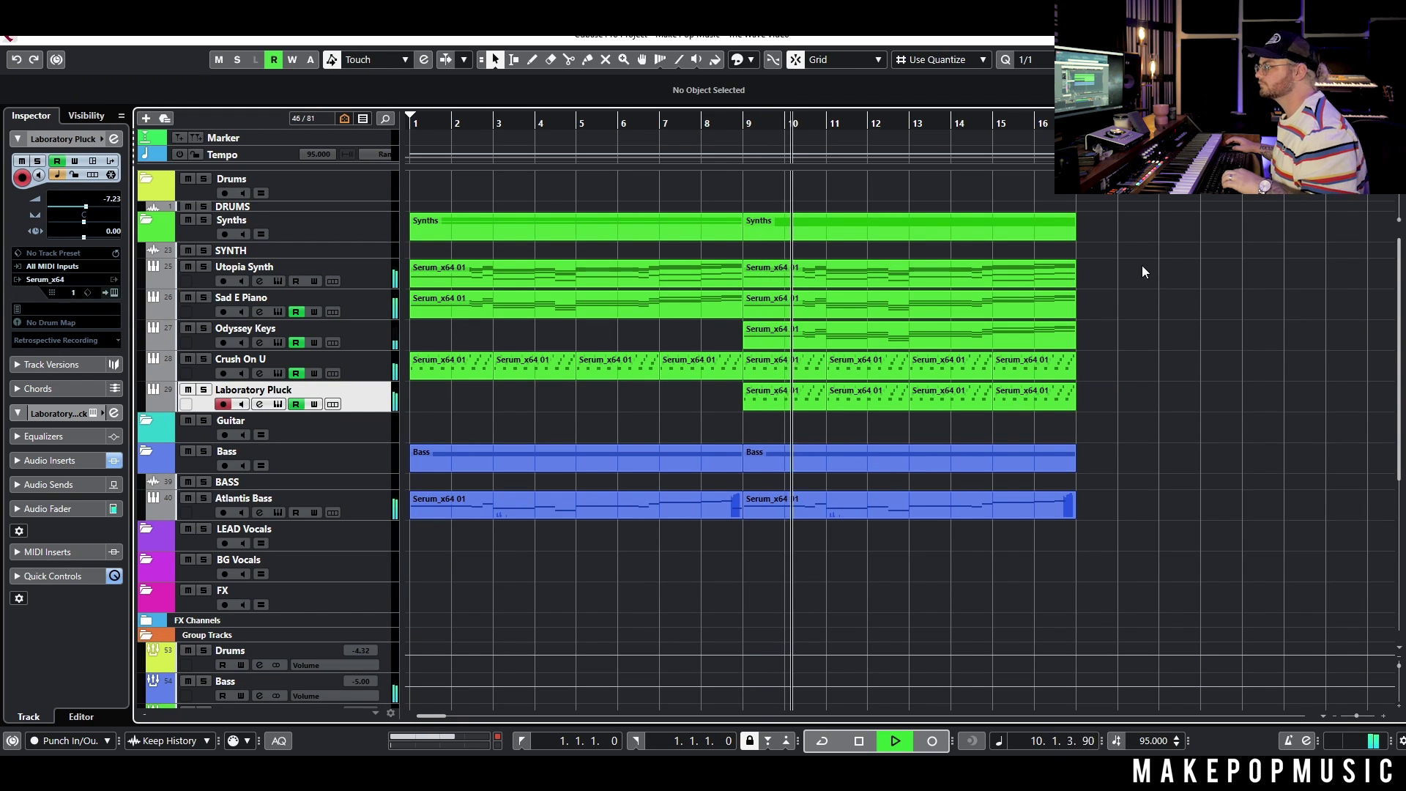
key(space)
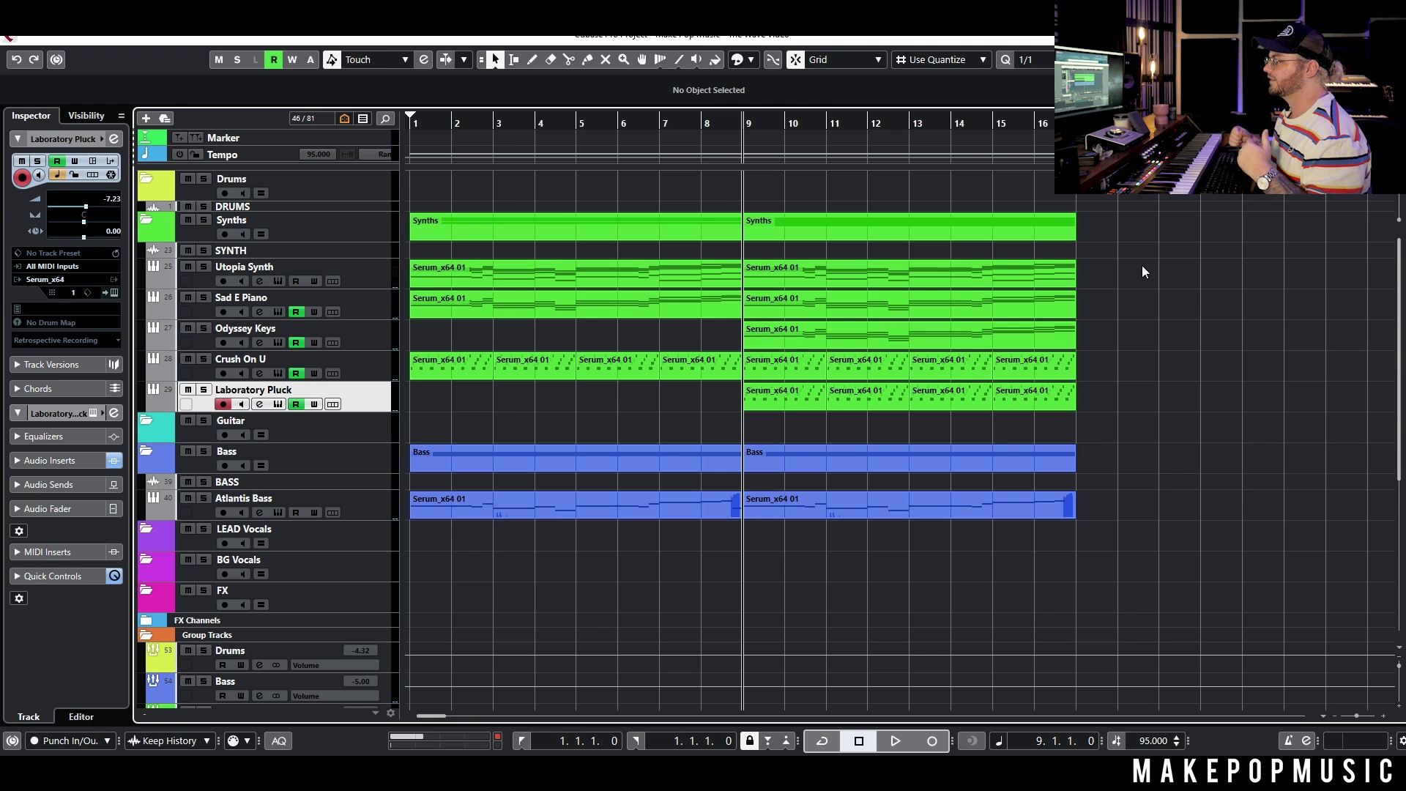
drag(820, 424, 1070, 270)
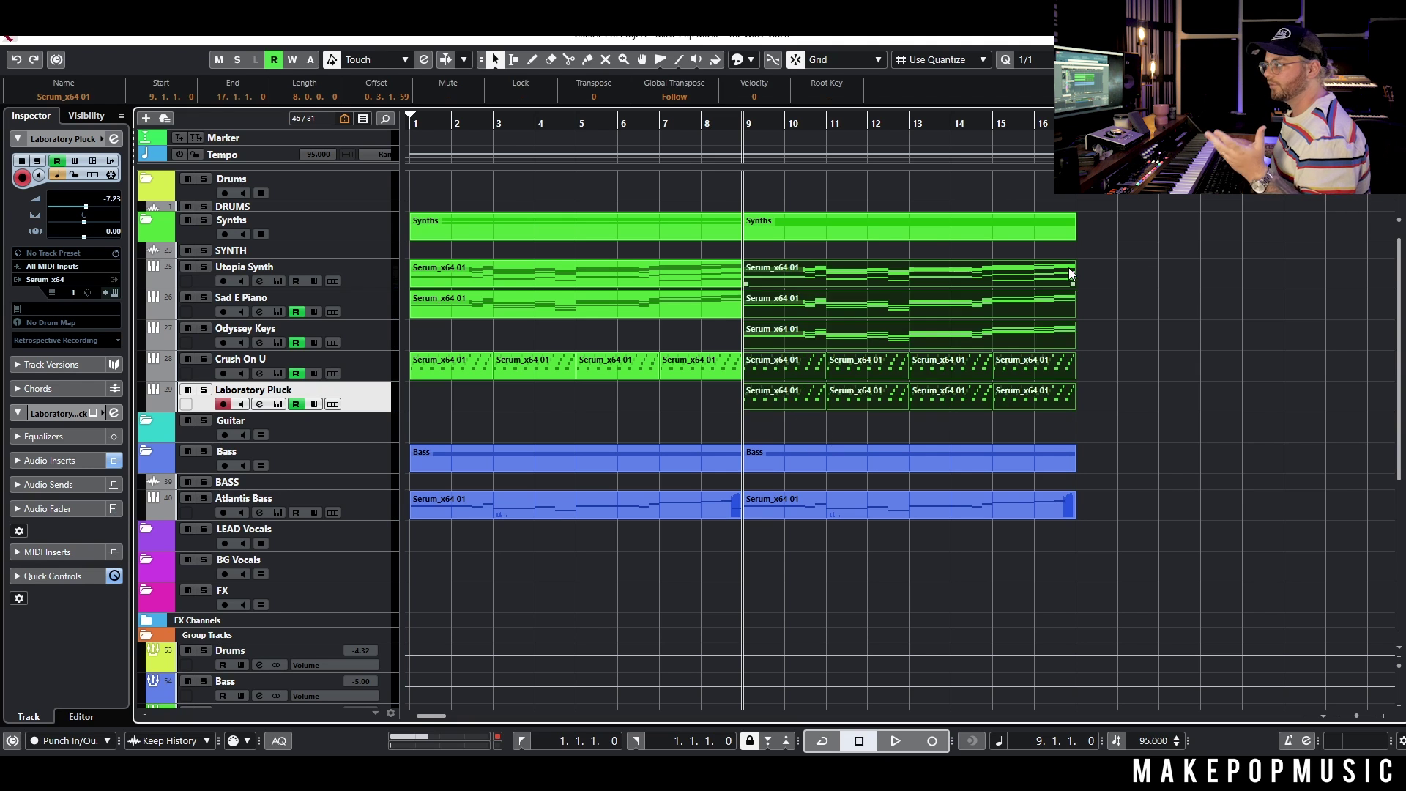
click(713, 476)
click(825, 513)
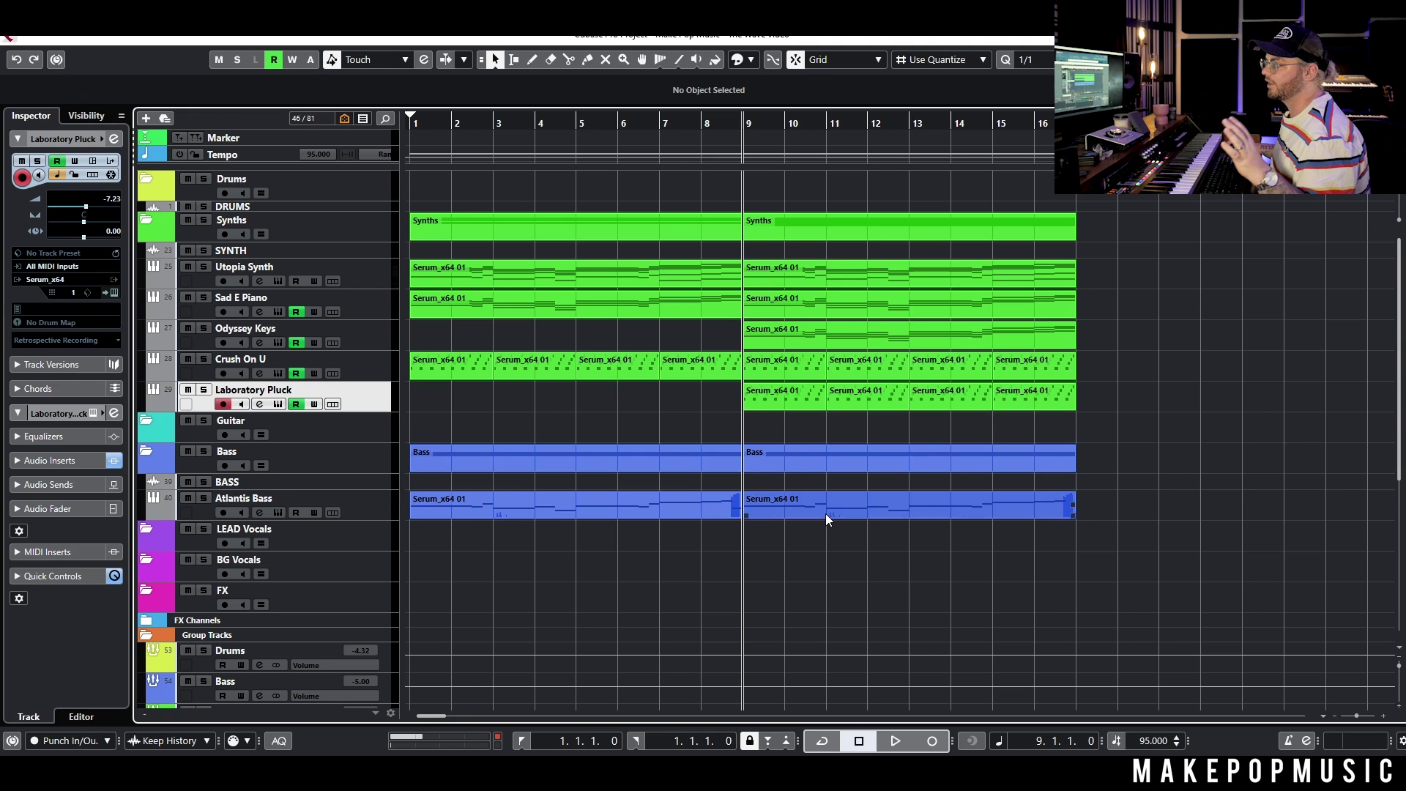
Step: Add one Serum_x64 instrument track below Laboratory Pluck with its audio output routed to Synth
right_click(363, 395)
click(656, 410)
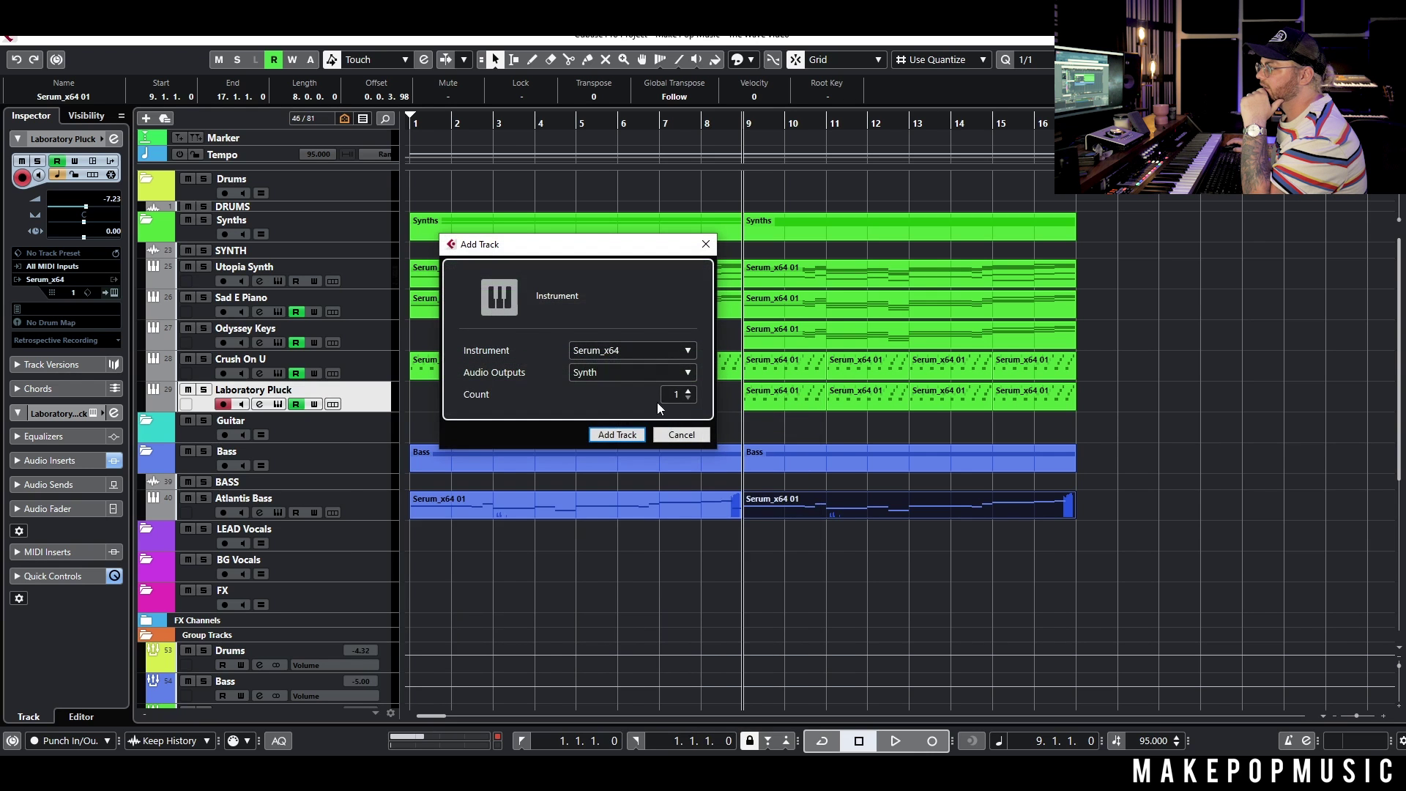
click(618, 373)
click(546, 383)
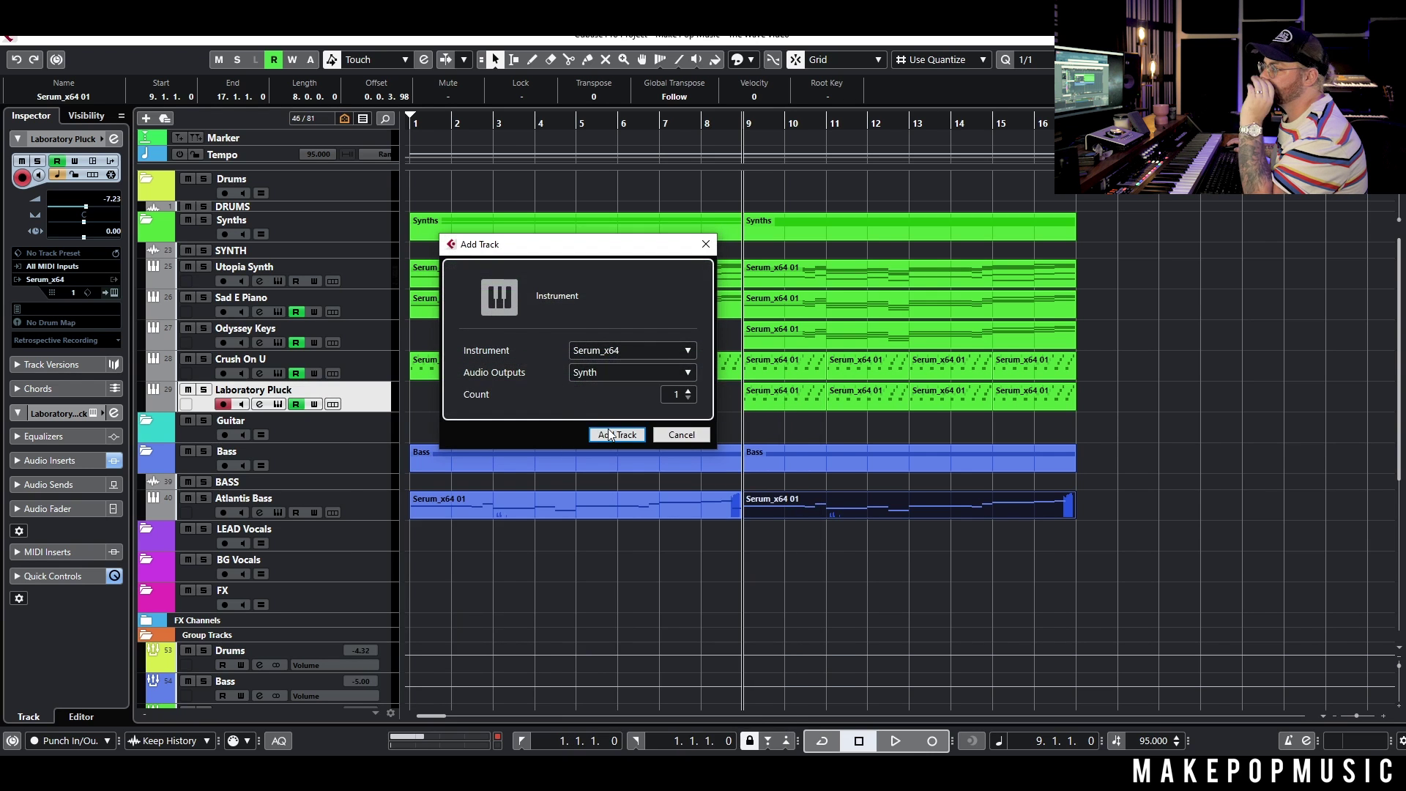
click(617, 434)
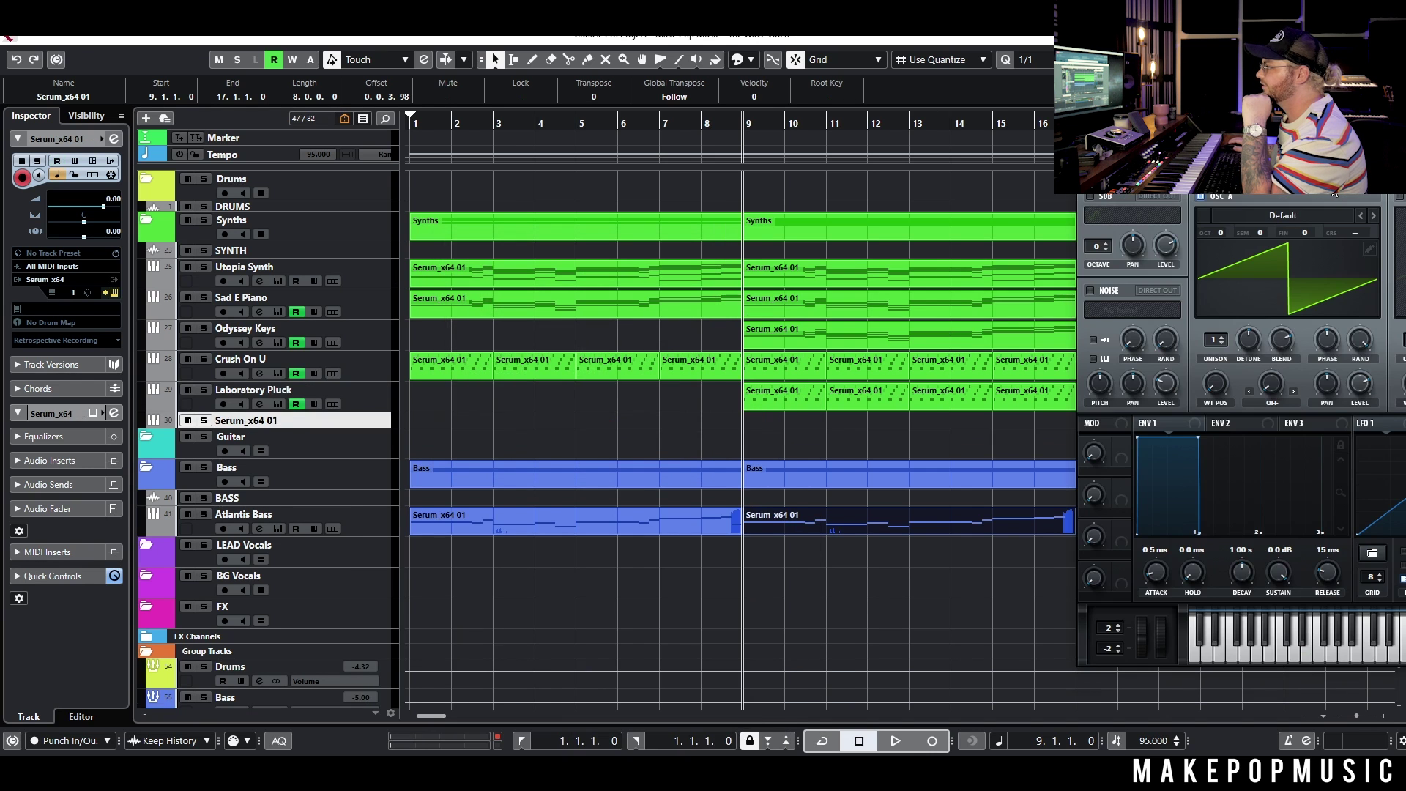
Step: Load BRASS - Bell Brass from The Wave presets, audition the other brass presets and settle on BRASS - Future Trap
drag(1328, 110, 607, 145)
click(732, 181)
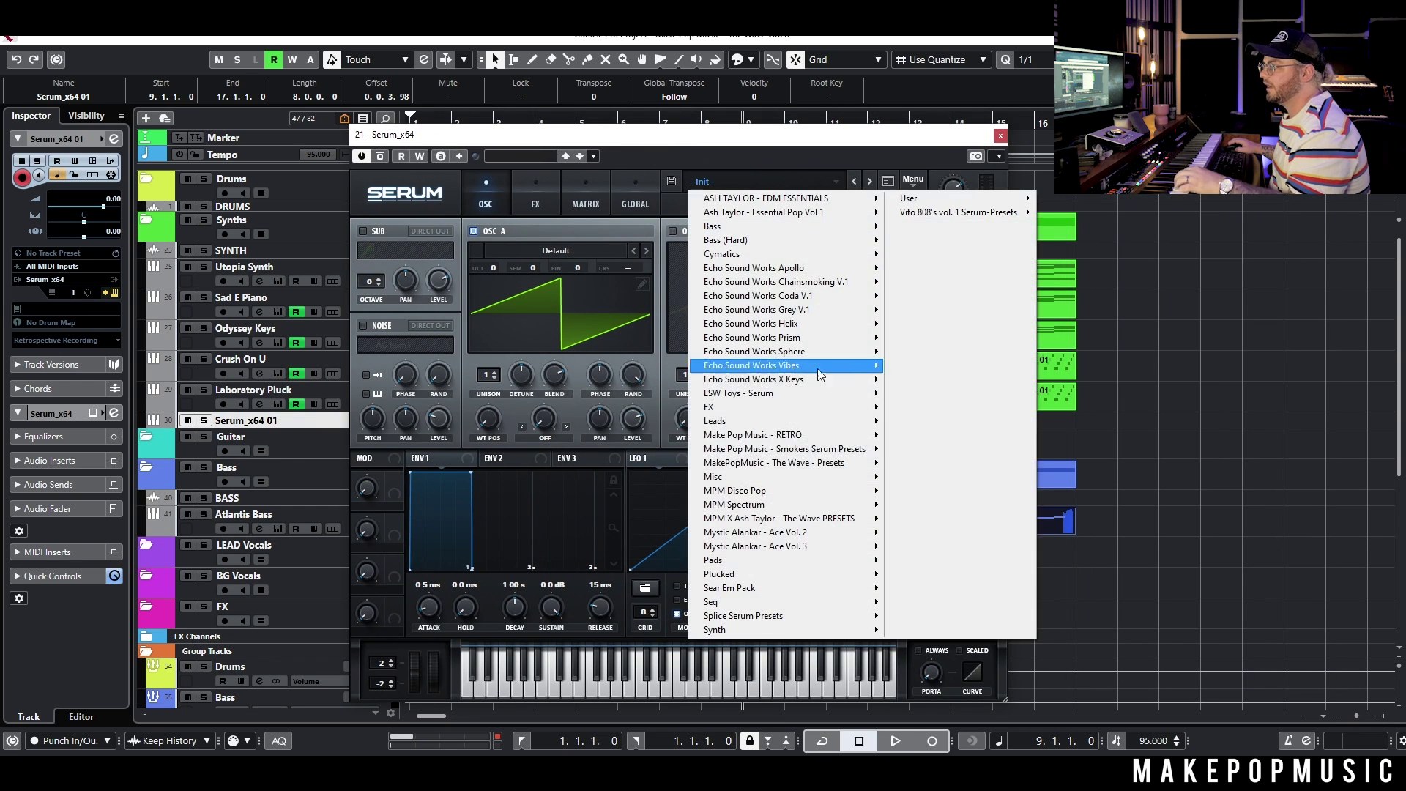
mouse_move(785, 521)
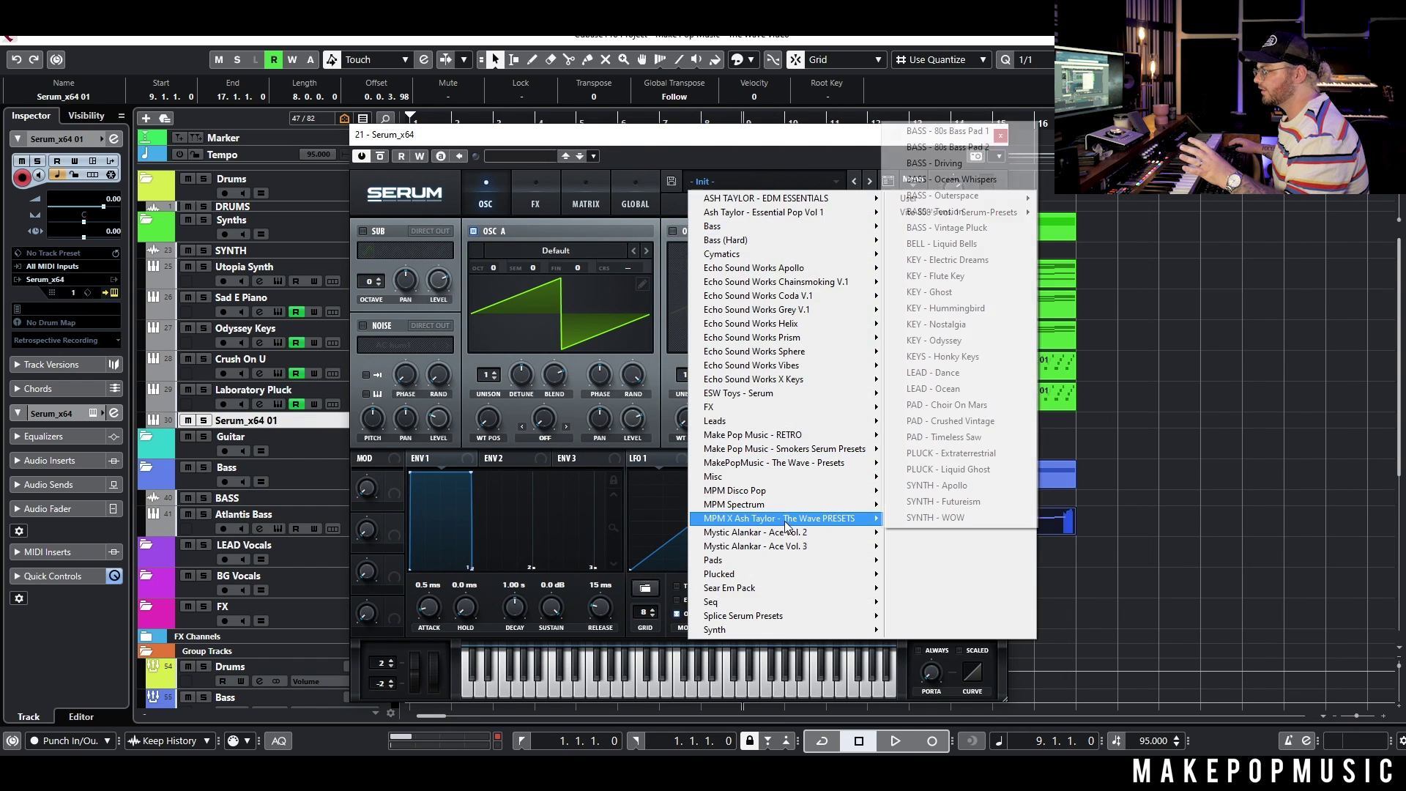
mouse_move(794, 463)
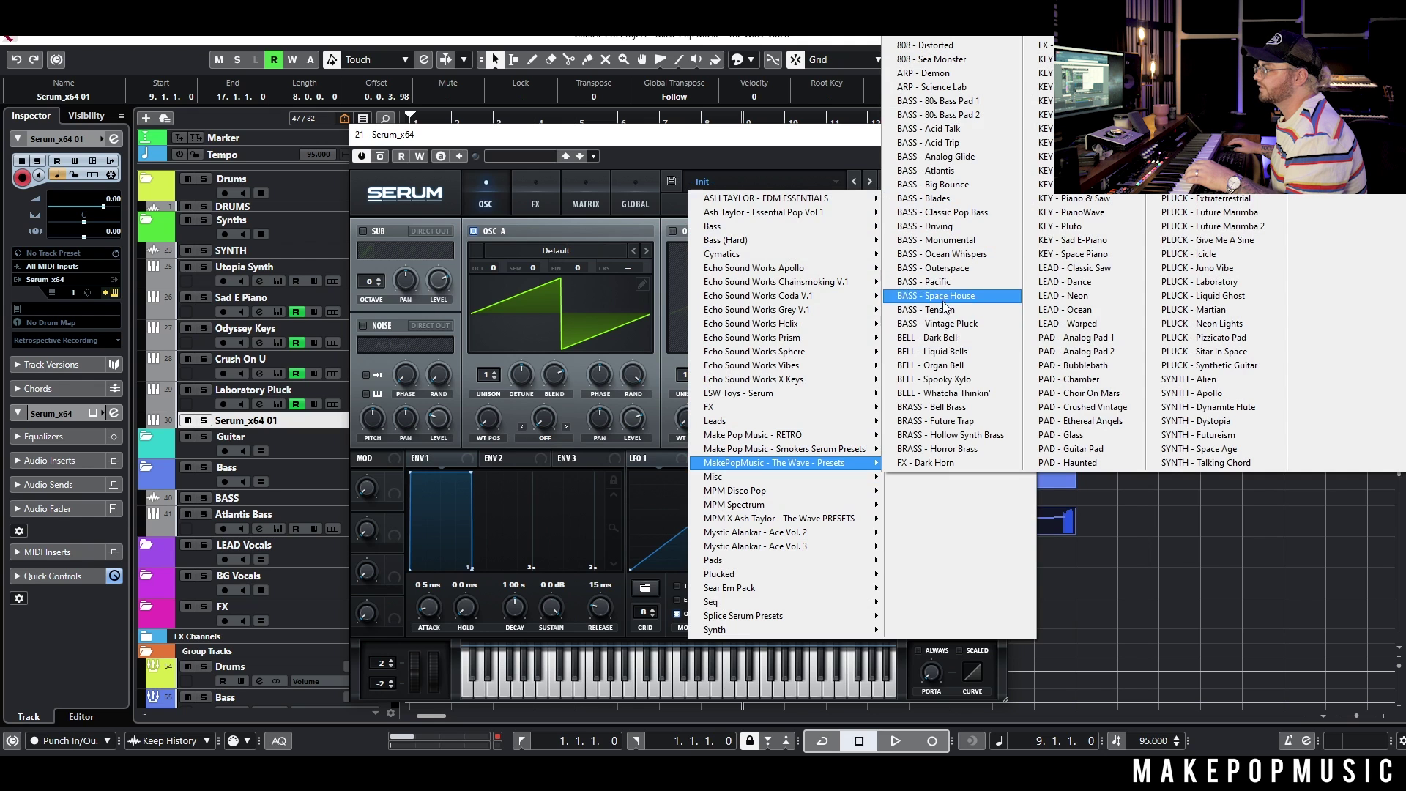
click(952, 408)
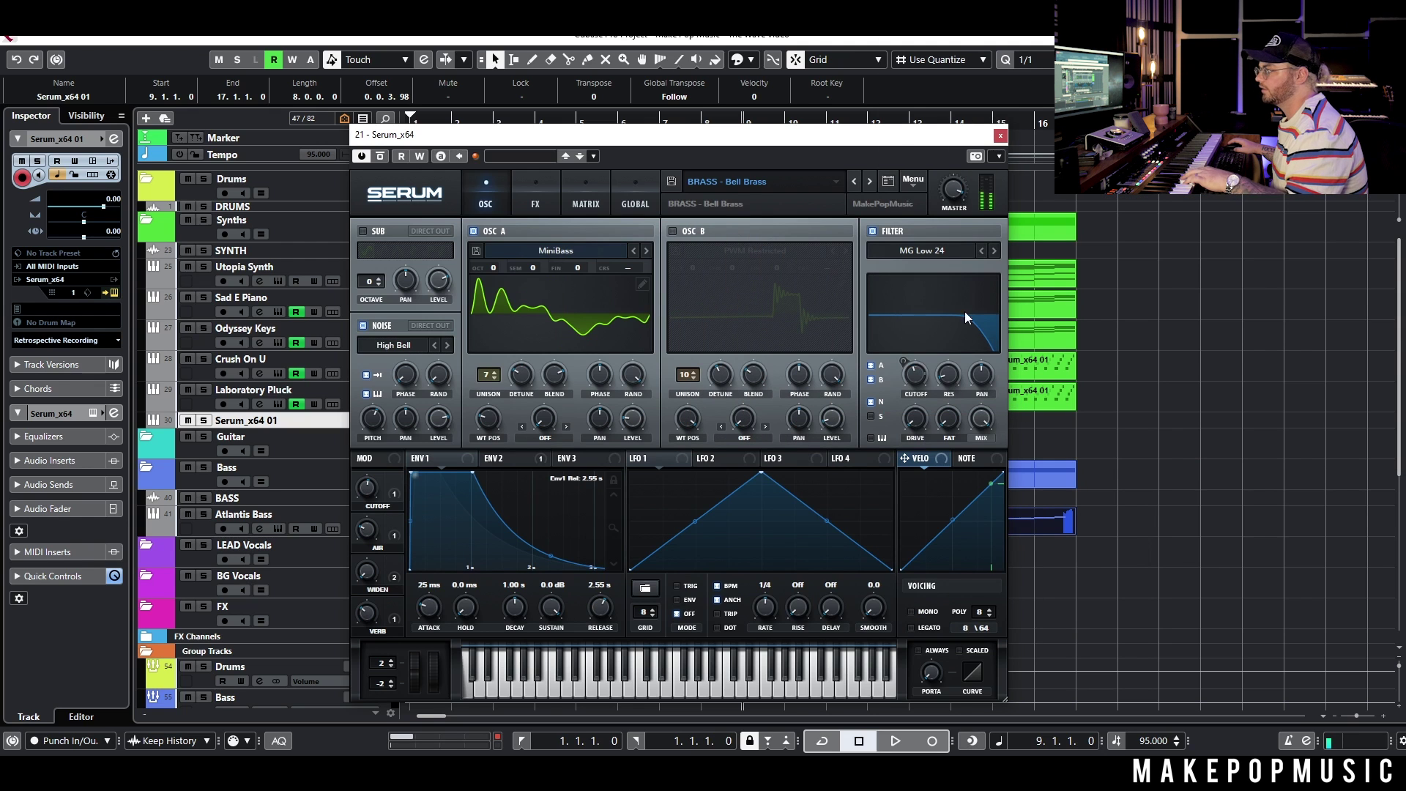
click(869, 182)
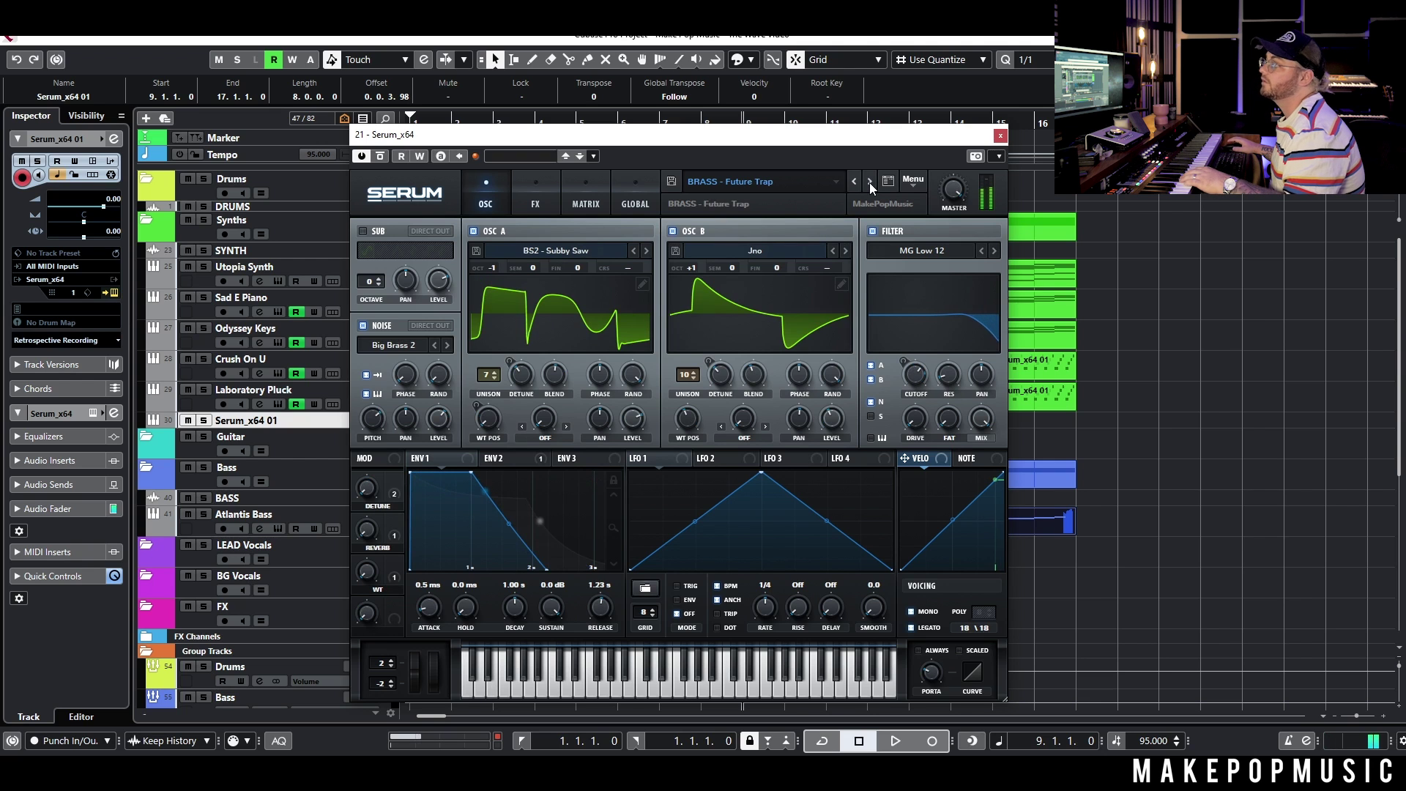
click(869, 182)
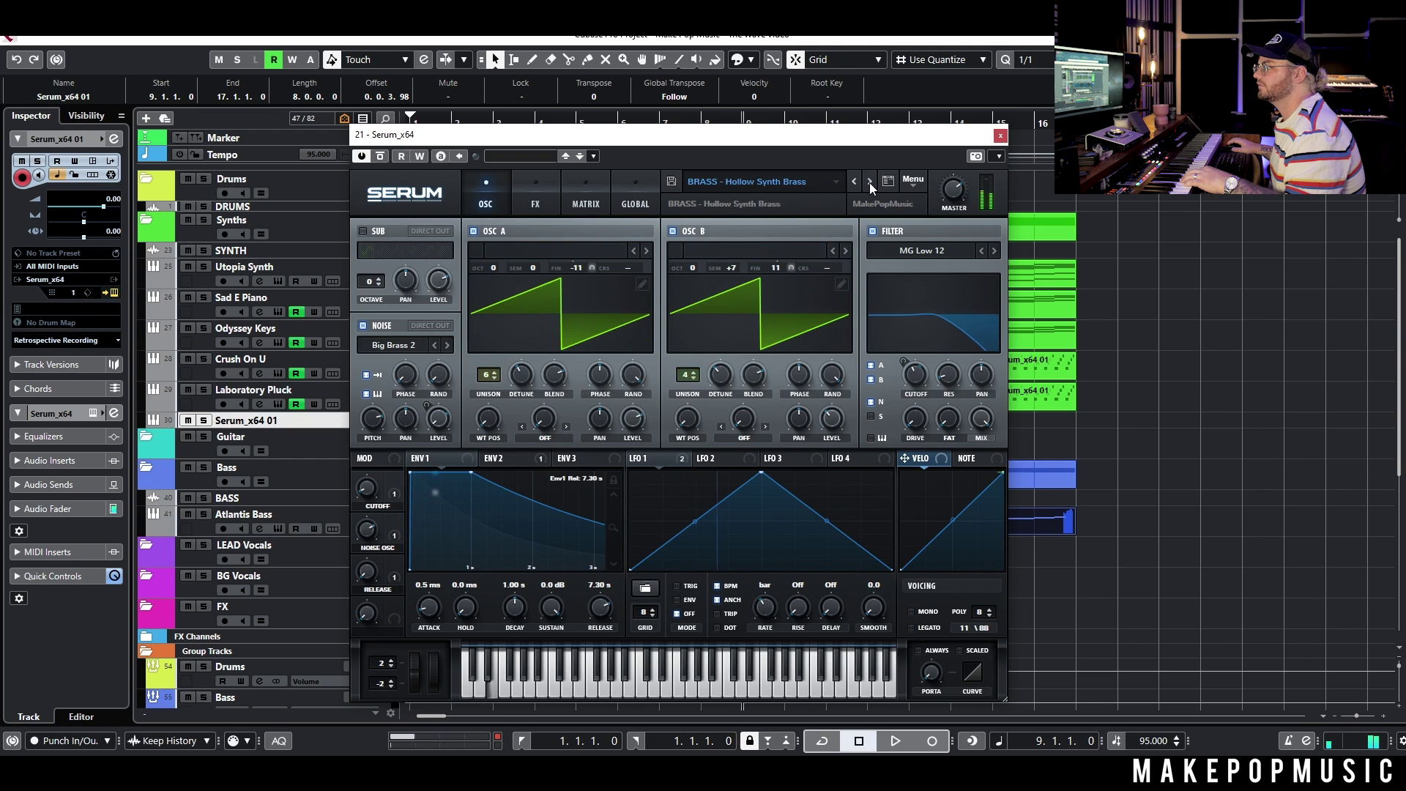
click(869, 182)
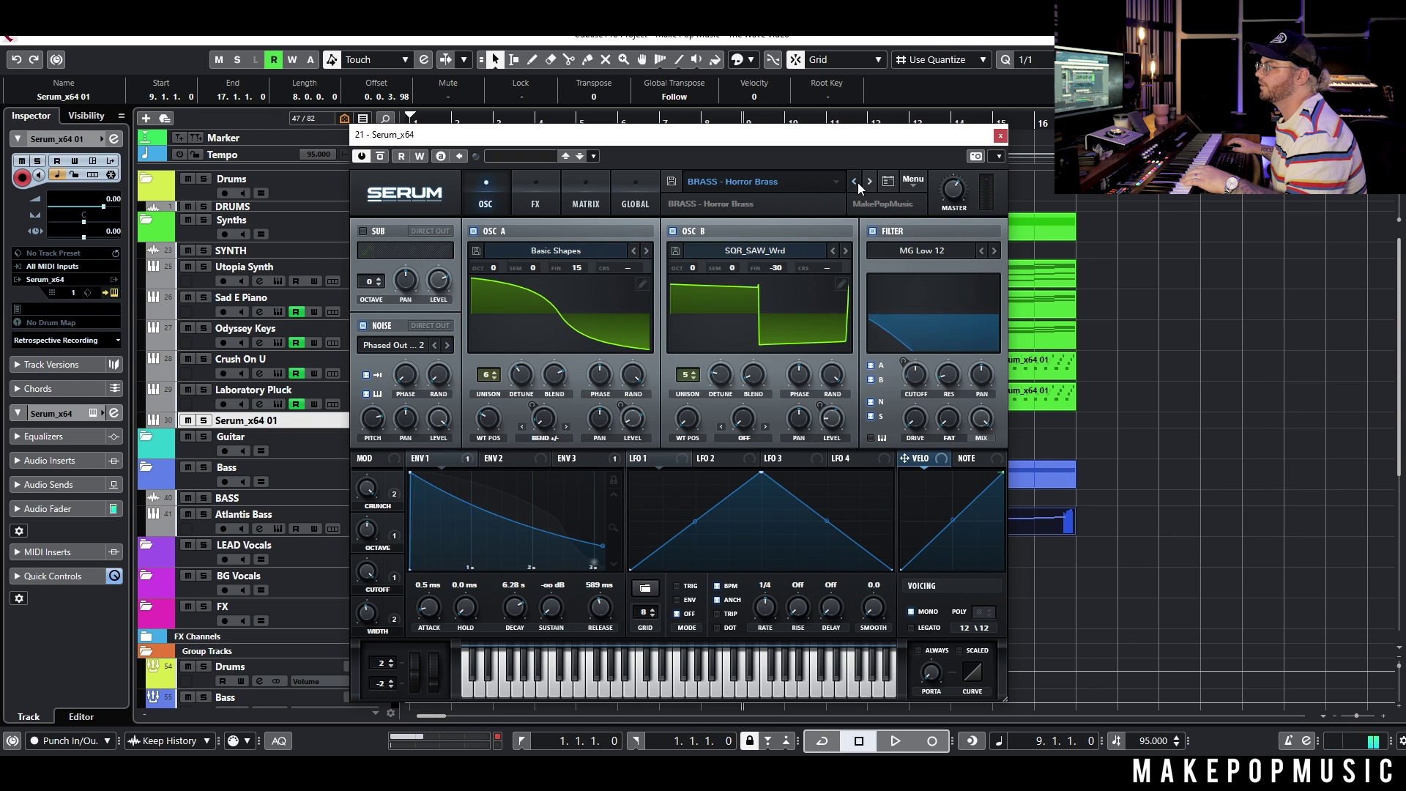
click(858, 182)
click(858, 182)
Step: Close the Serum editor and record a brass part on the new track starting from bar 8
click(1000, 136)
click(715, 128)
key(space)
click(940, 740)
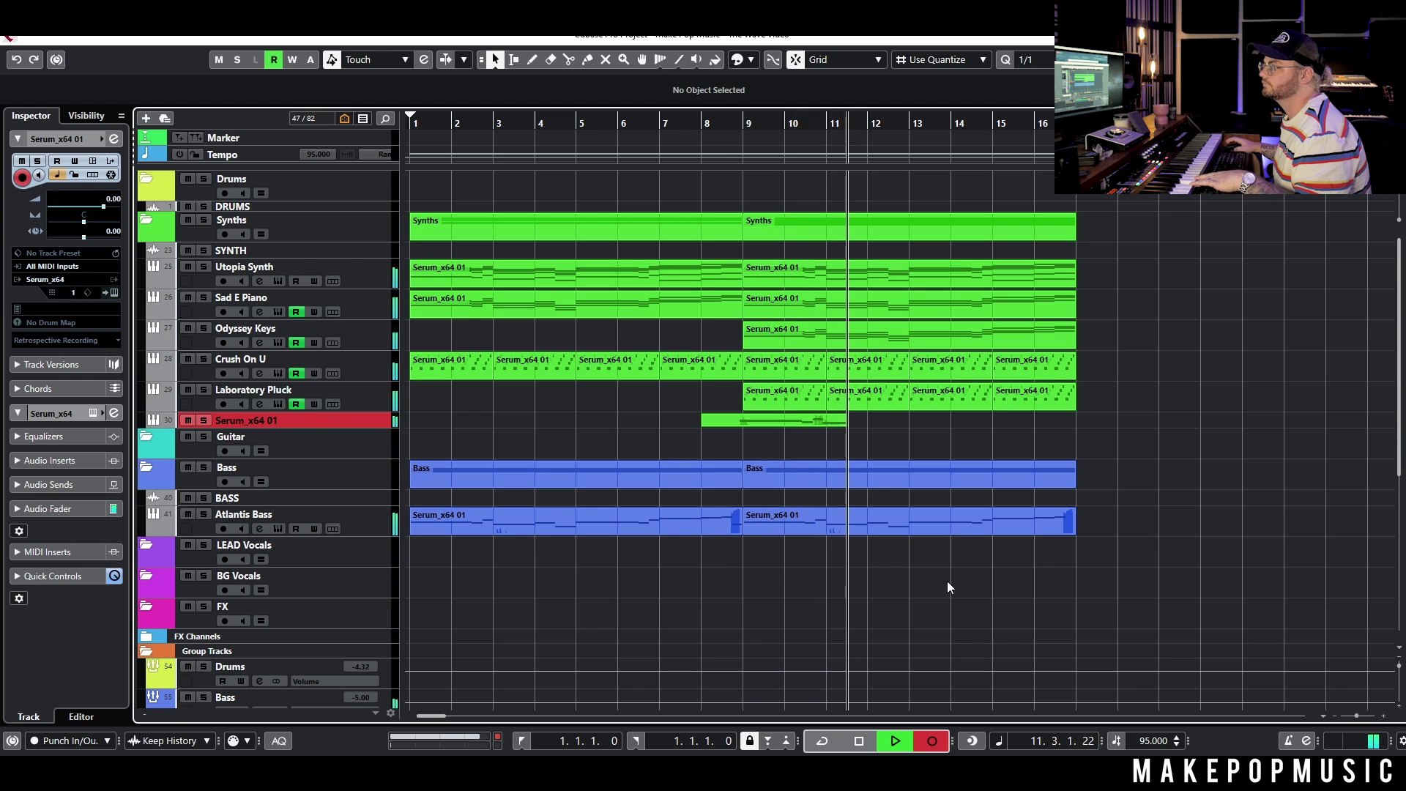
key(space)
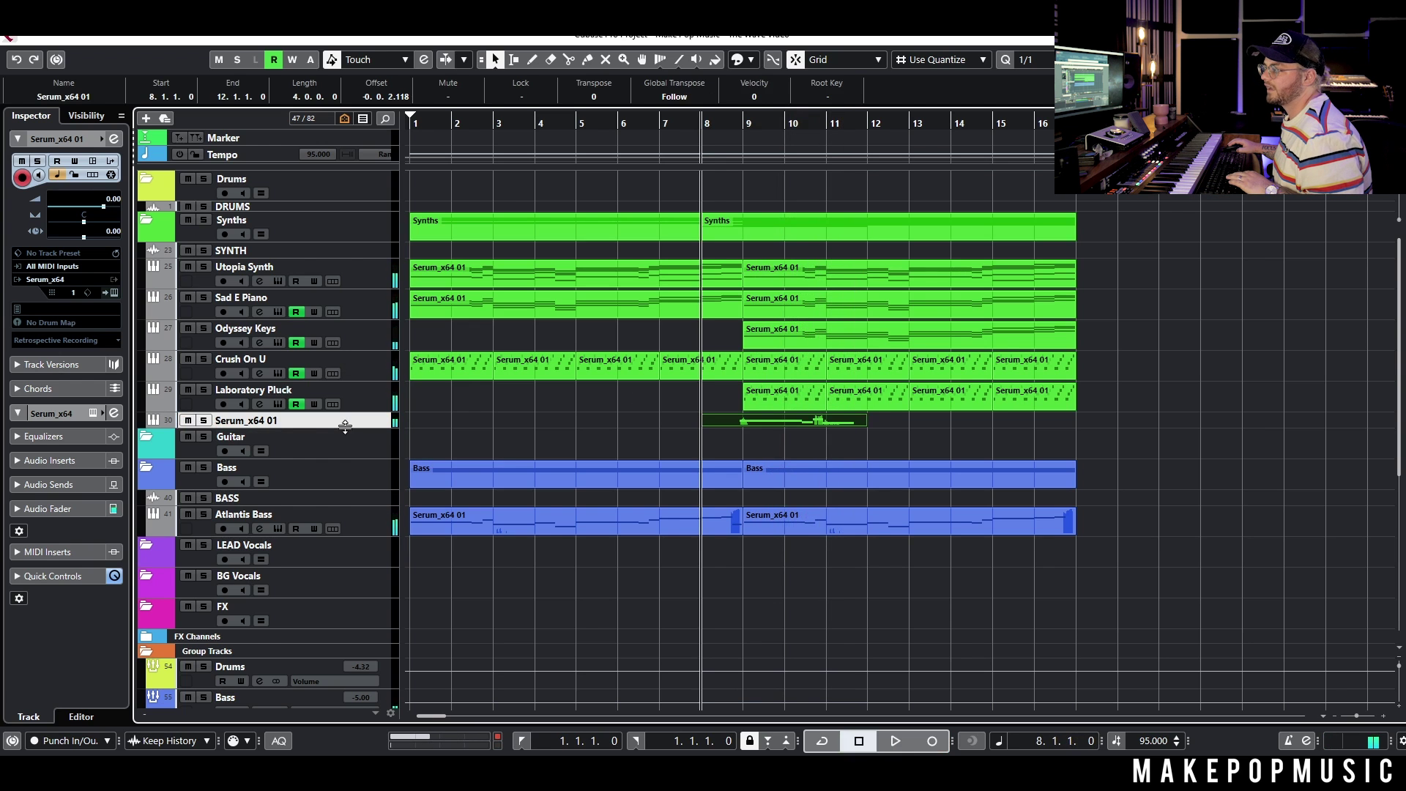
Step: Reopen the new brass track's Serum editor to examine its Mono and Legato voicing settings, and close it again
click(296, 426)
click(277, 435)
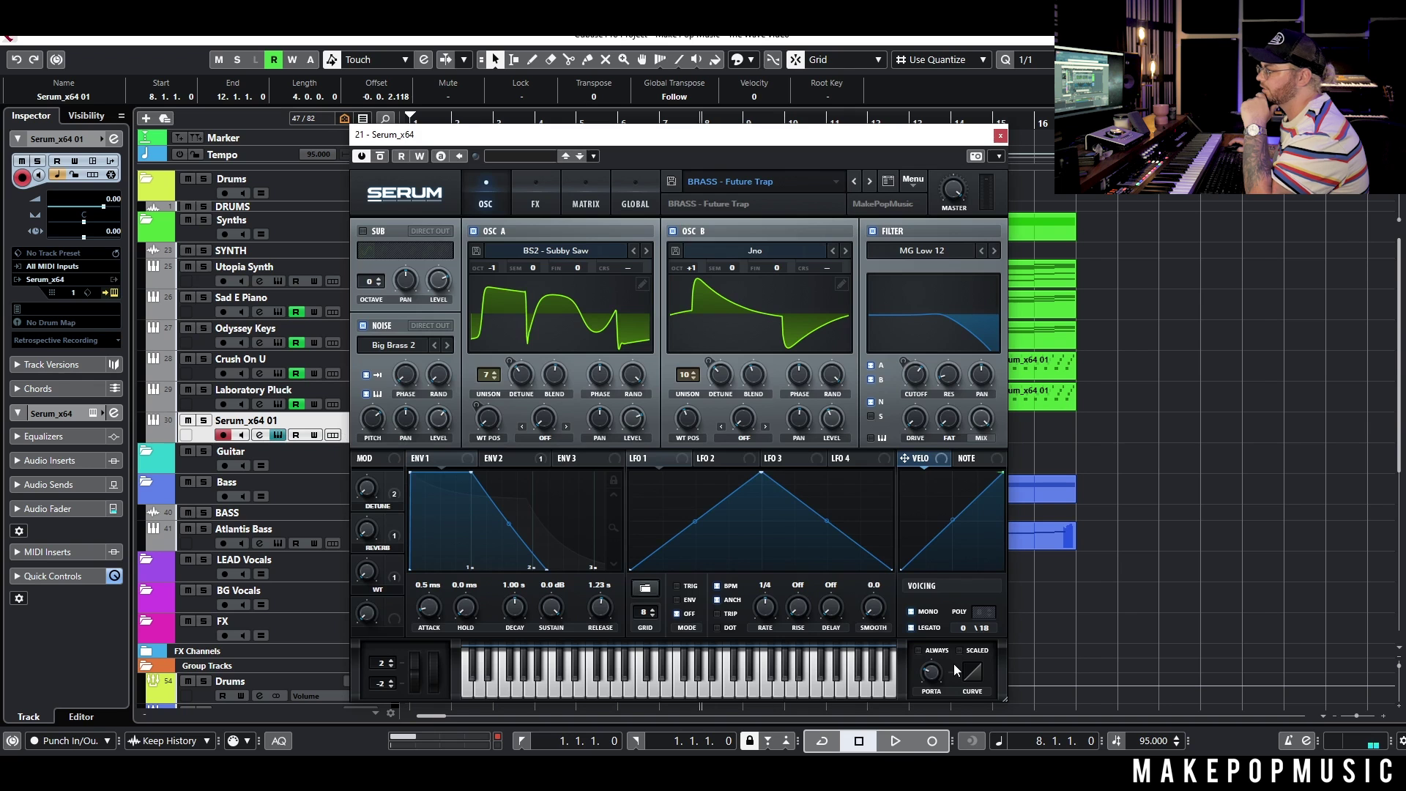
click(910, 611)
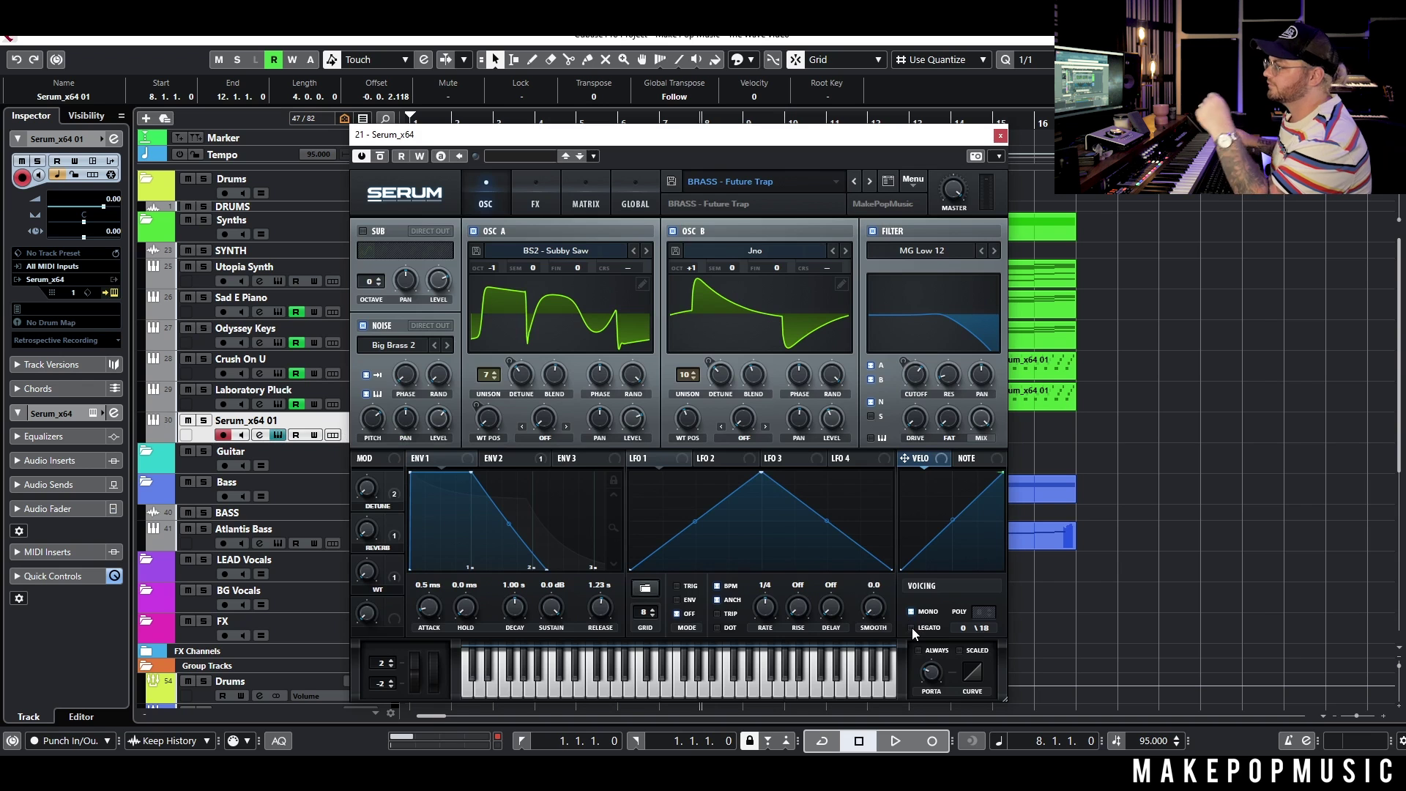
click(999, 137)
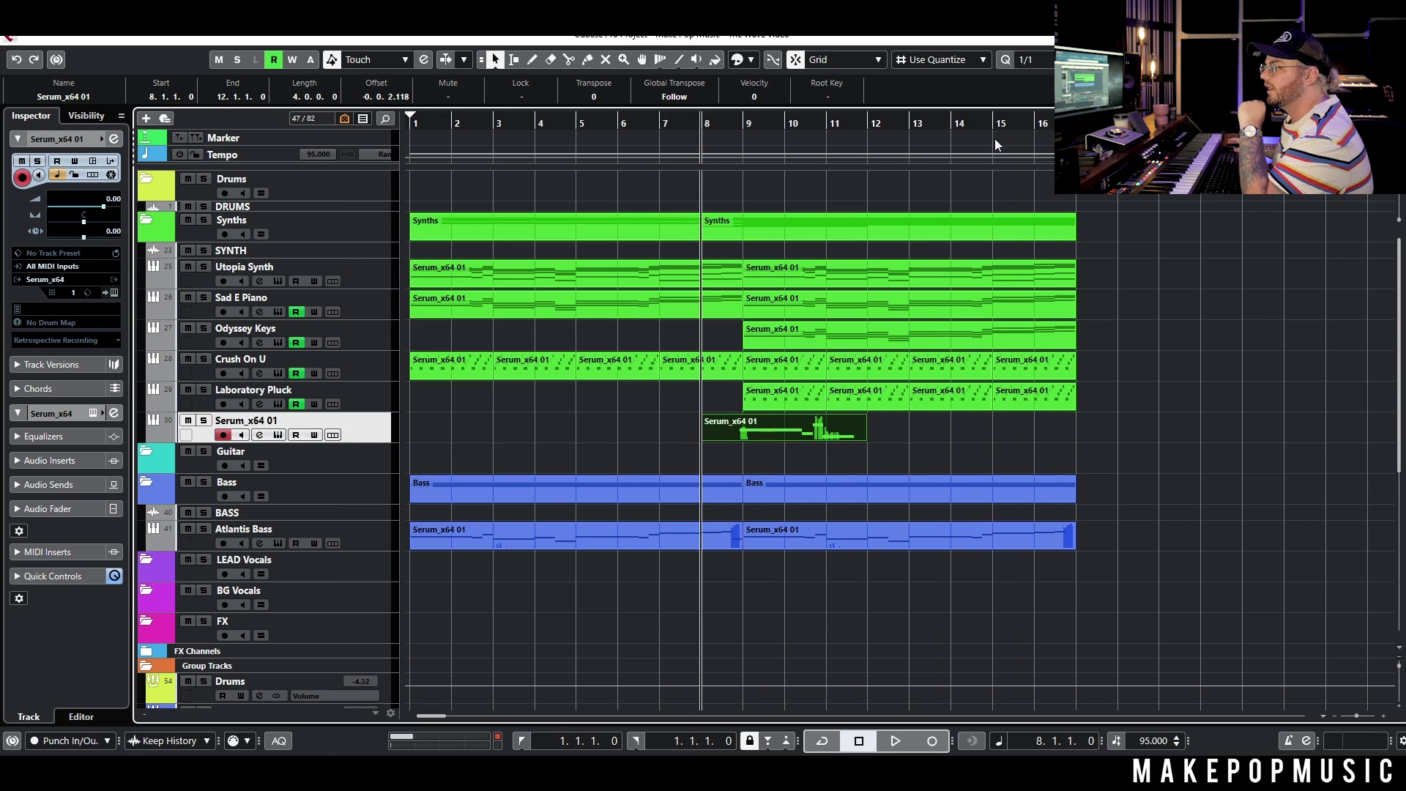
Step: Play the arrangement from bar 9 to hear the Future Trap Brass line with the other synth parts
right_click(373, 437)
click(424, 493)
drag(748, 119, 776, 121)
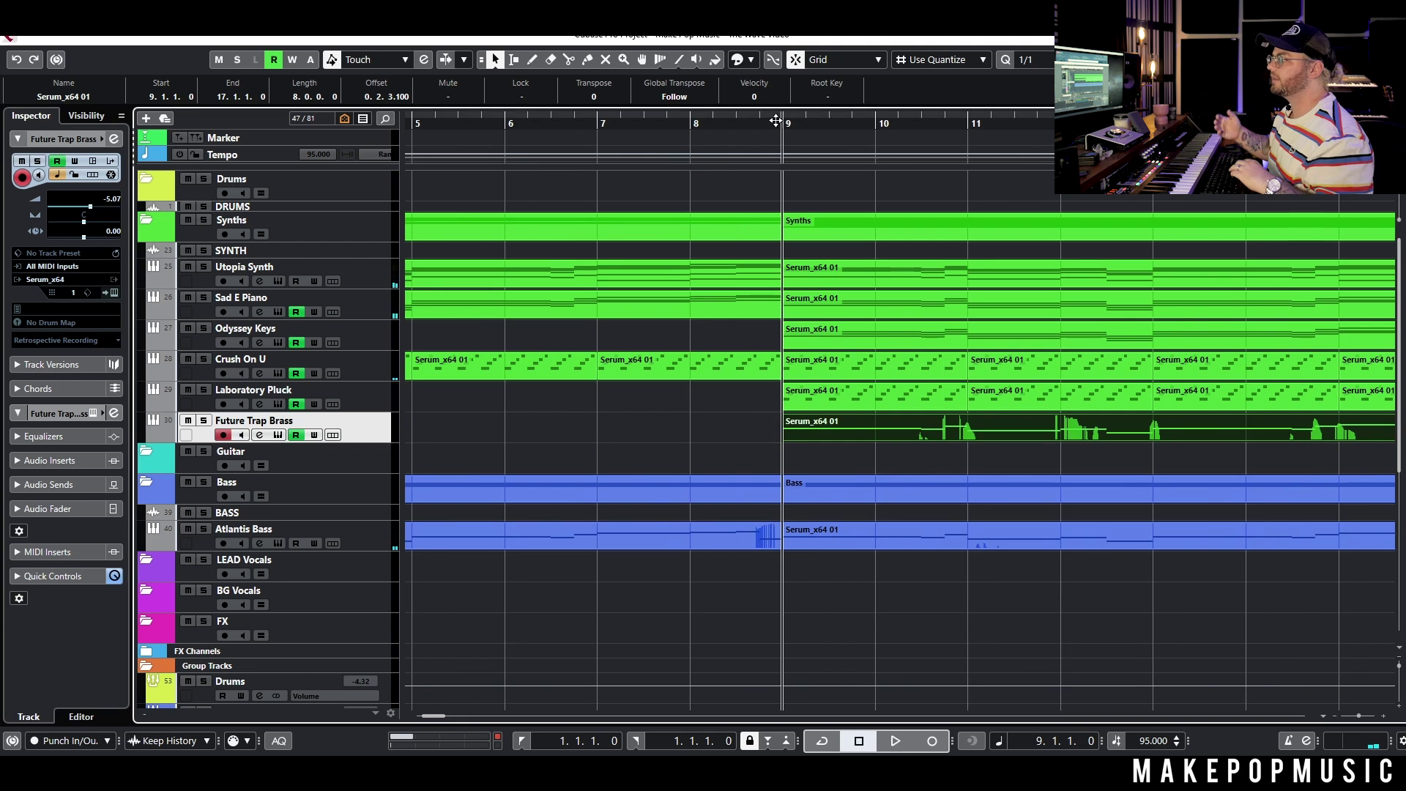
key(space)
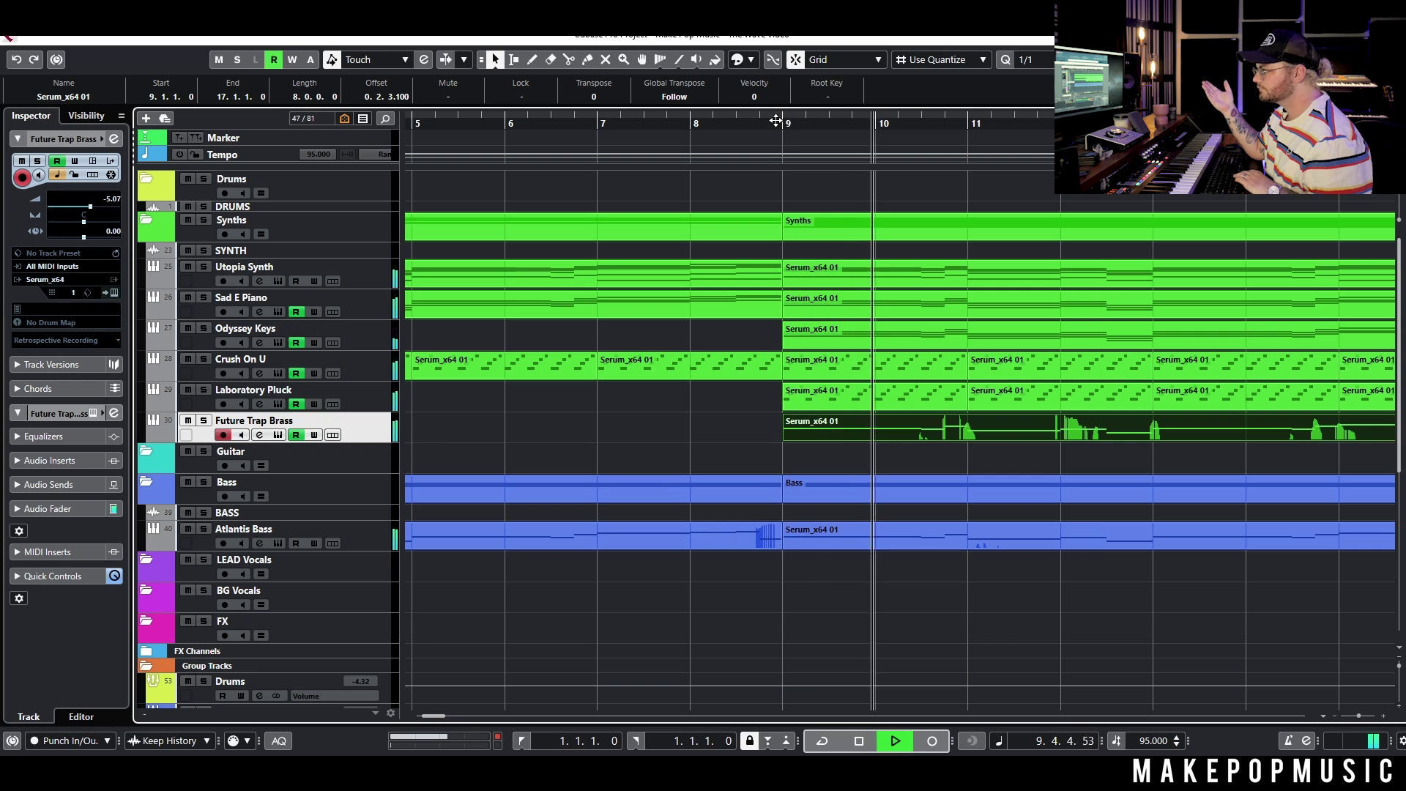
key(space)
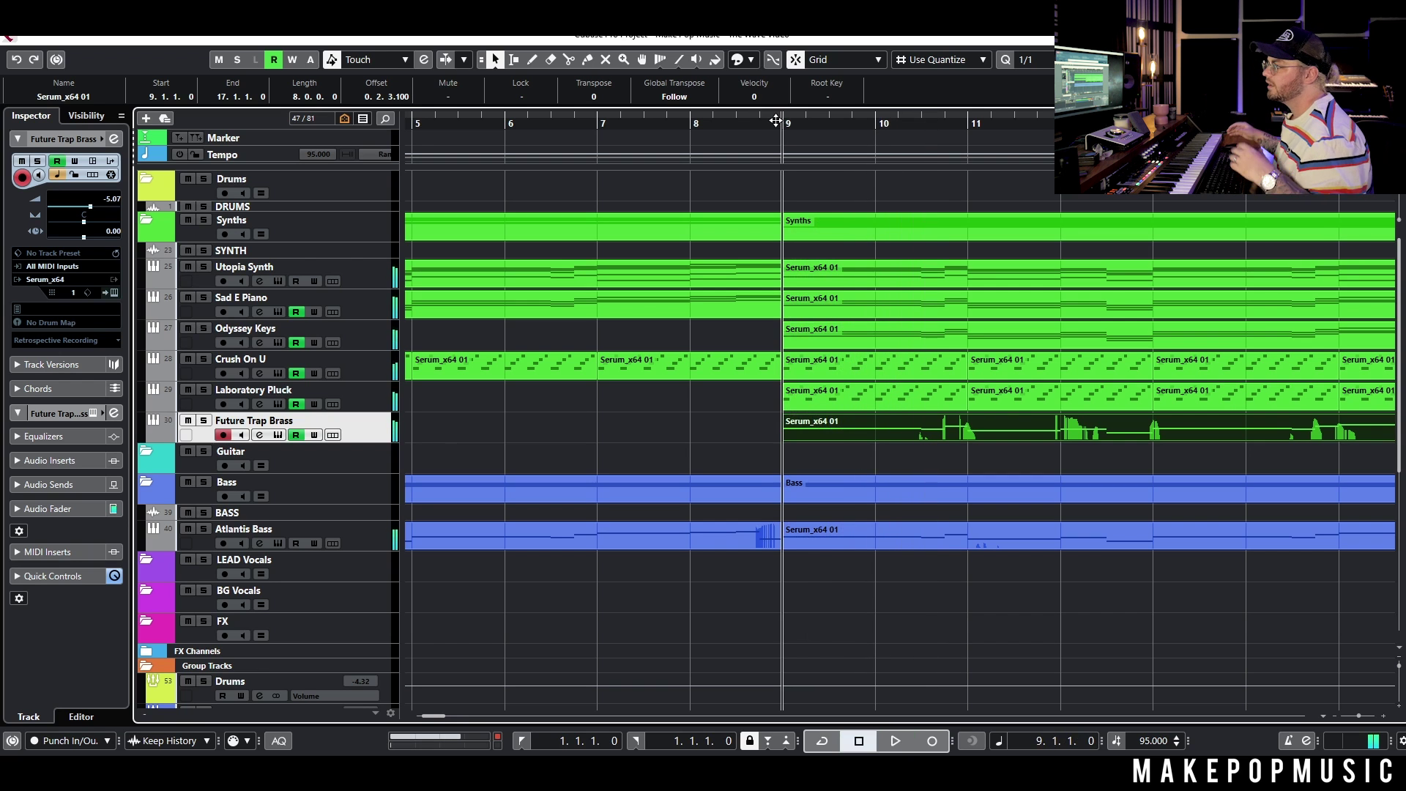
Step: Add one Serum_x64 instrument track below Future Trap Brass, routed to the Synth output
right_click(358, 430)
mouse_move(428, 442)
click(662, 456)
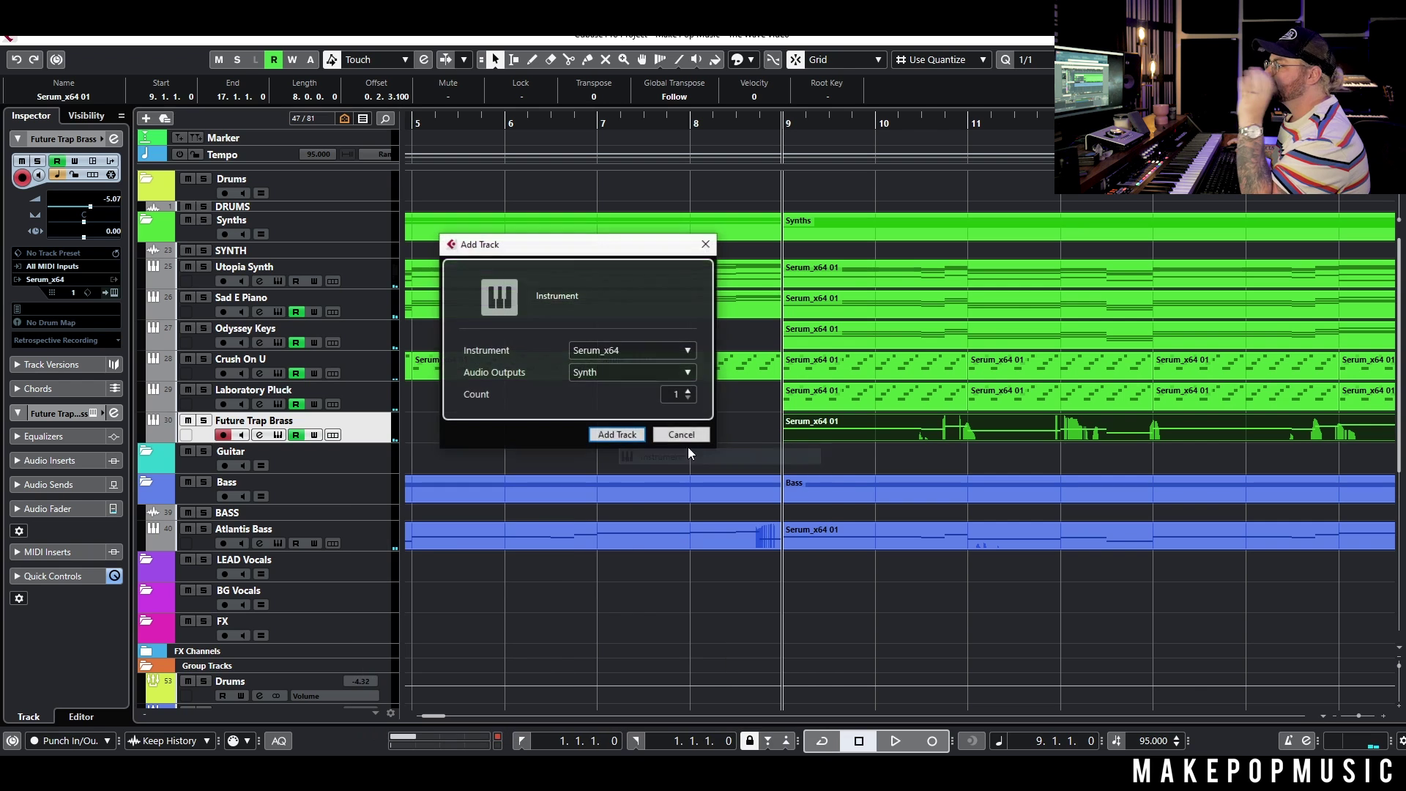
click(600, 438)
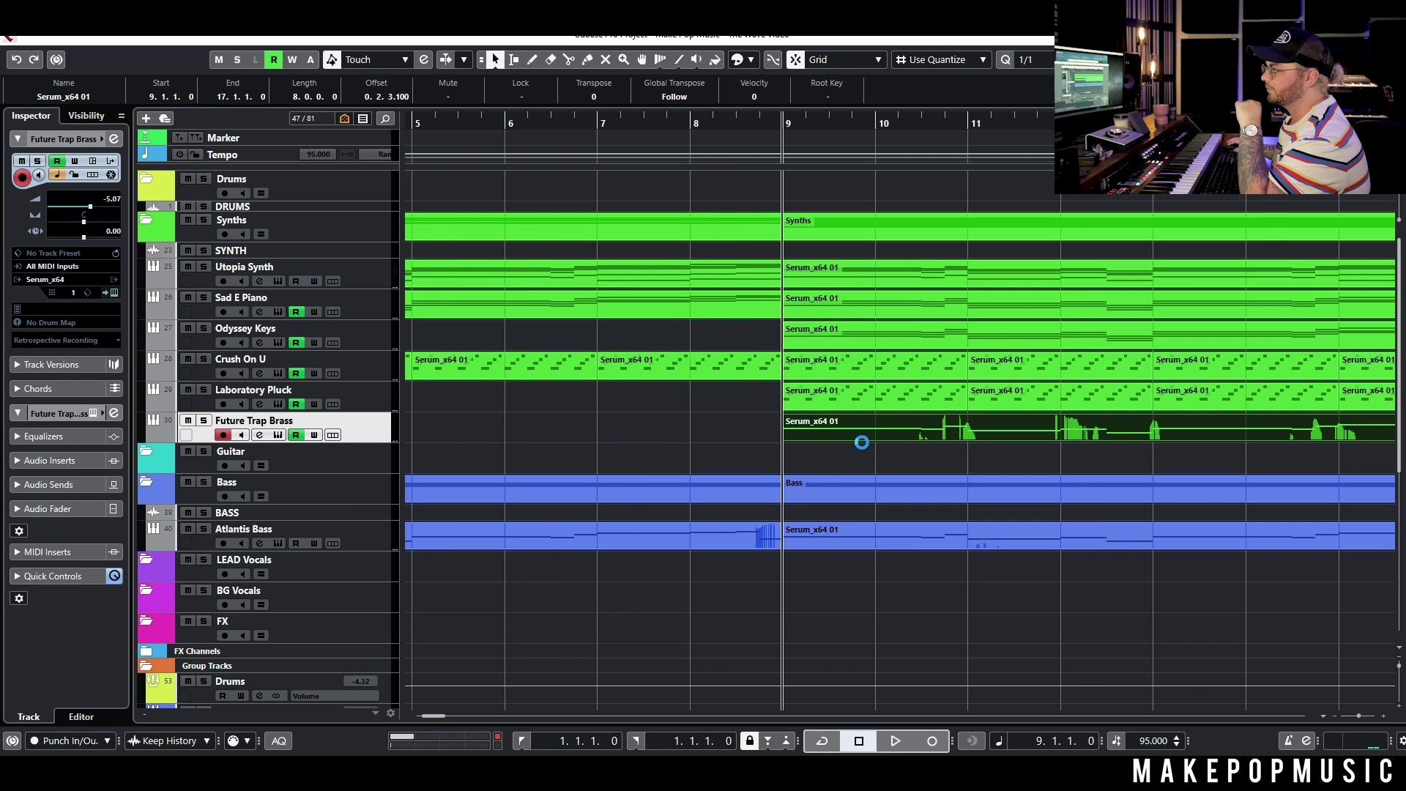
Step: Load SYNTH - Alien from The Wave presets, audition the following synth presets and settle on SYNTH - Space Age
drag(1370, 99, 601, 154)
click(669, 200)
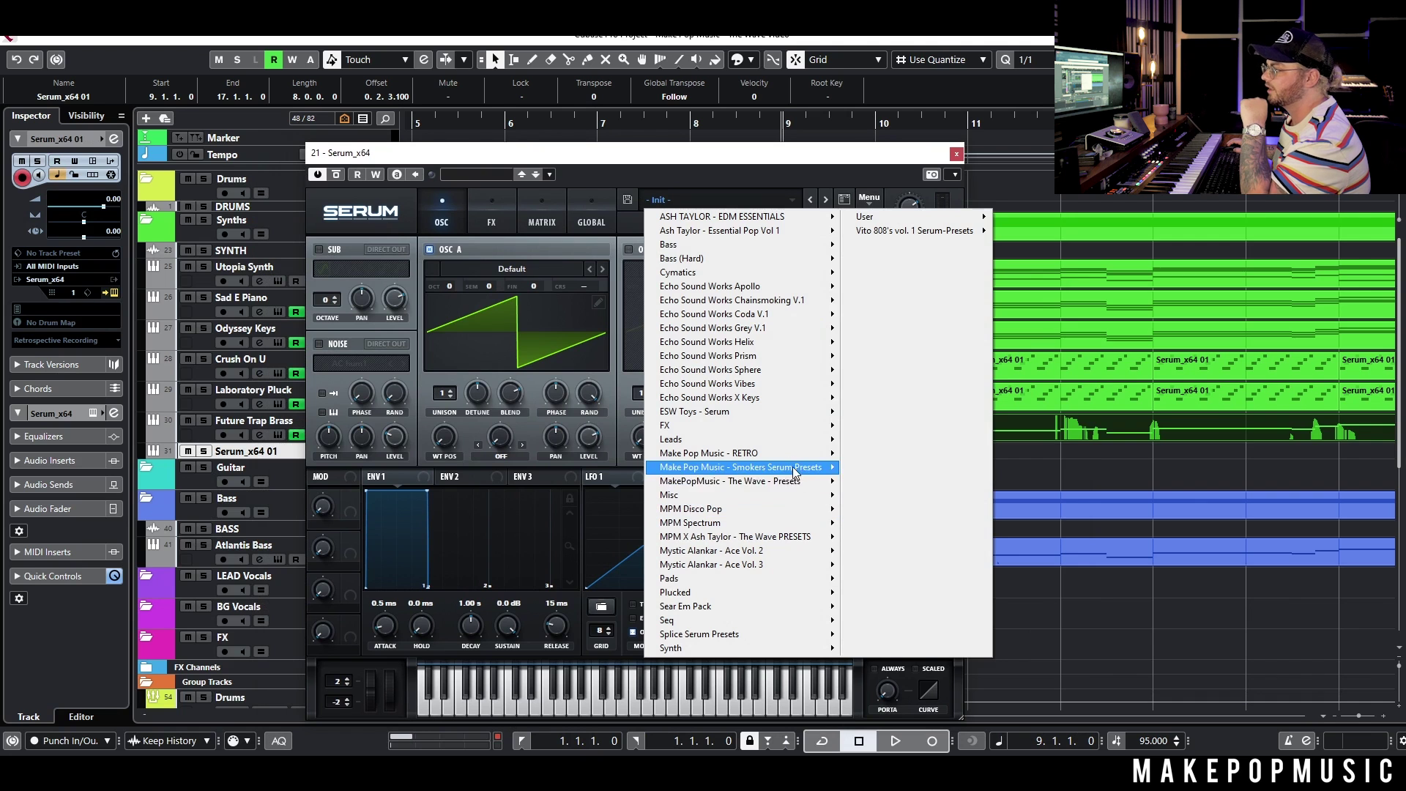
mouse_move(795, 481)
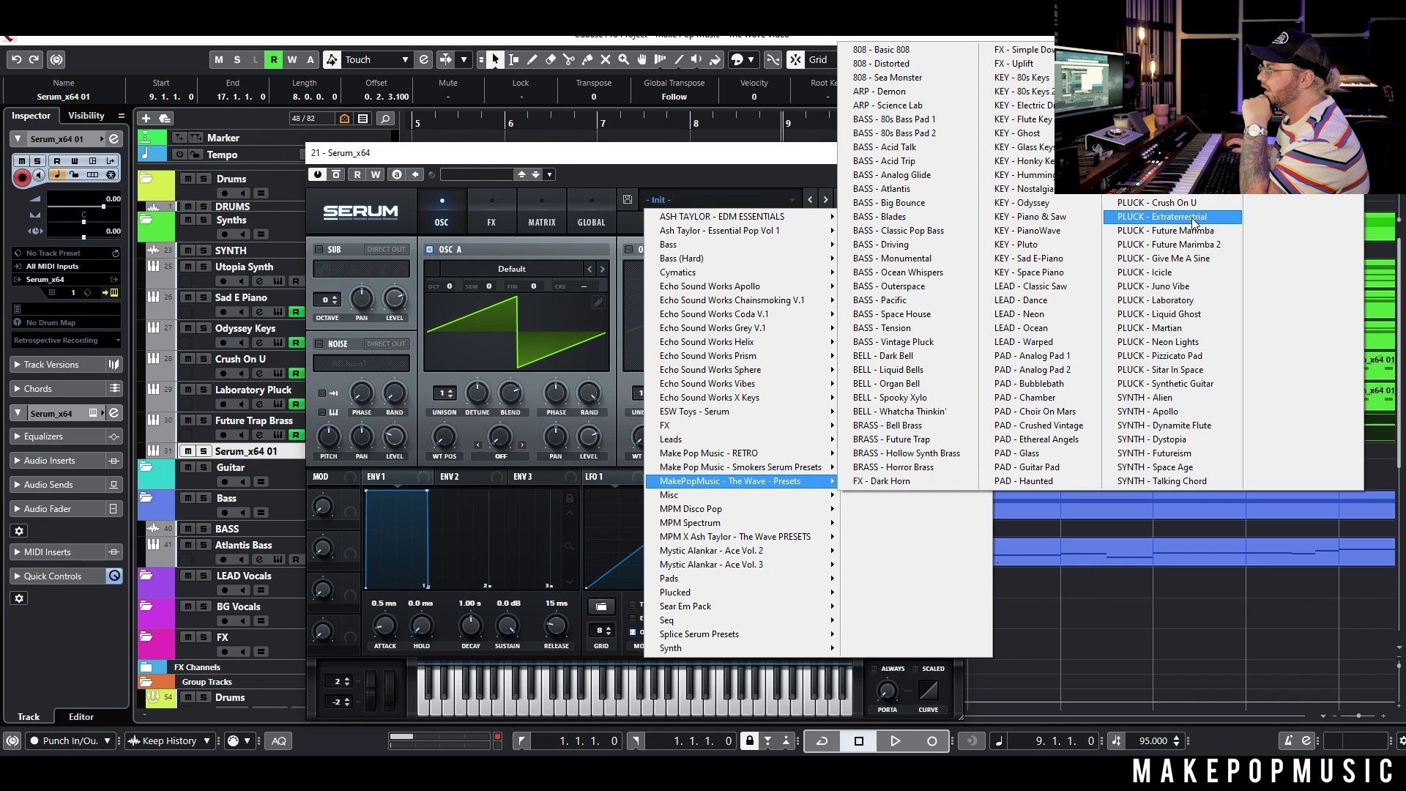
click(1175, 398)
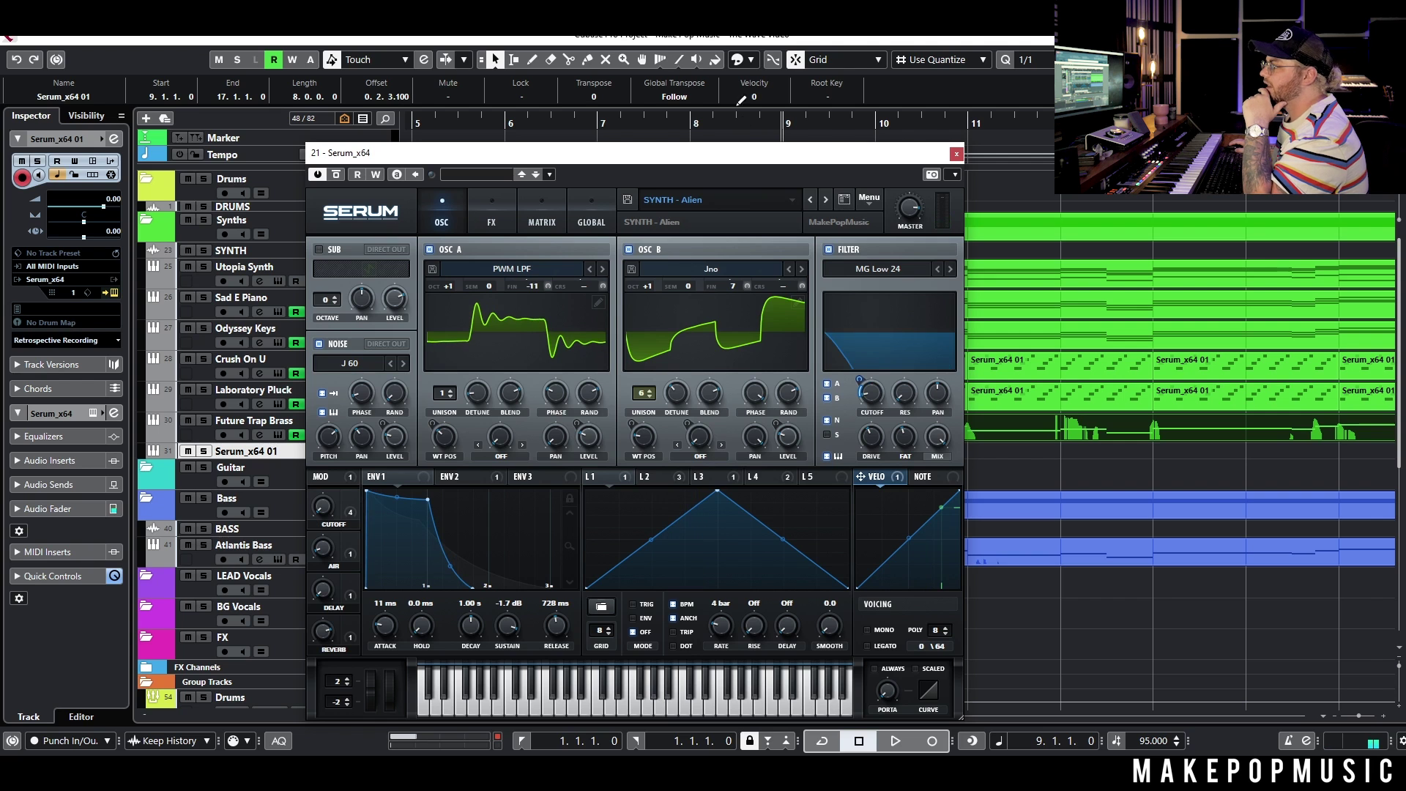
click(822, 200)
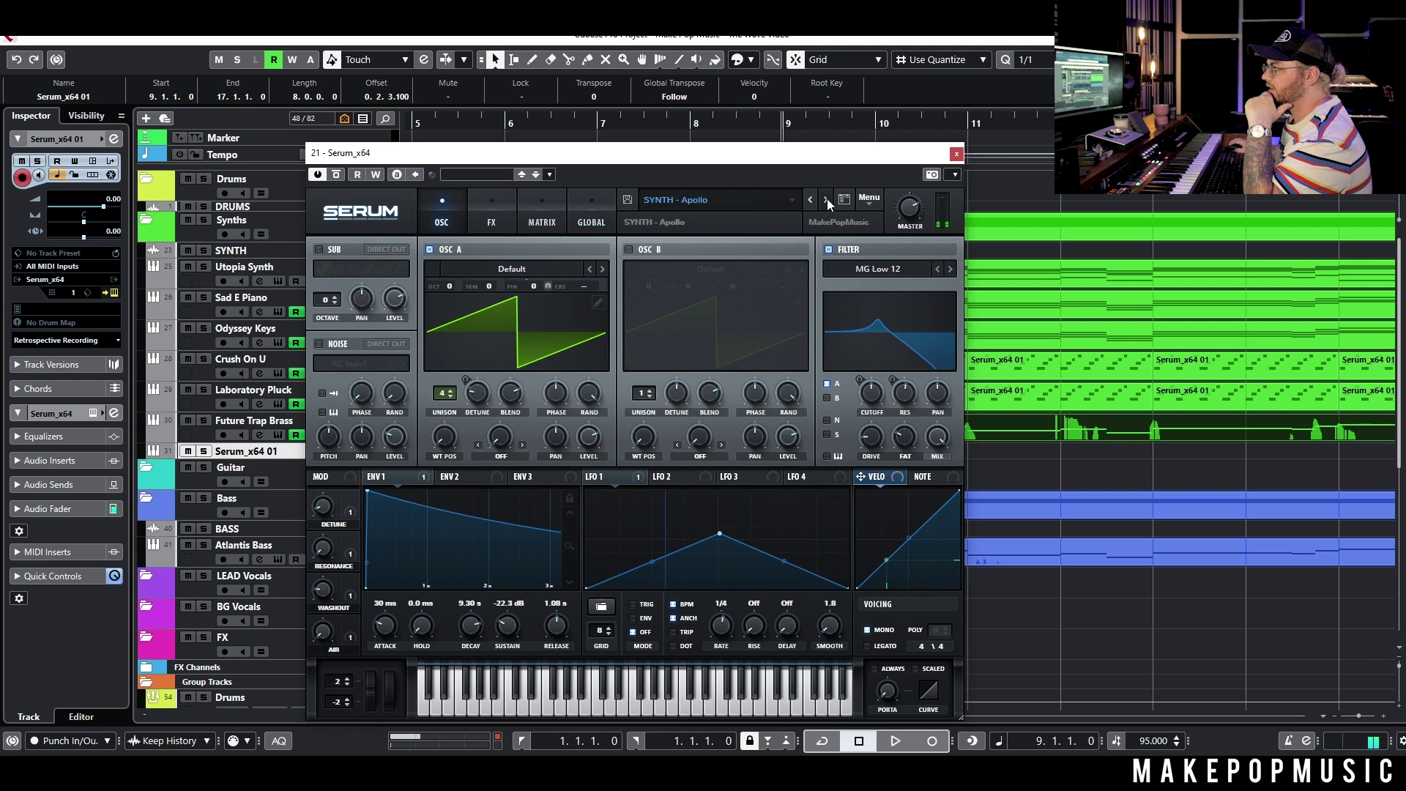
click(825, 200)
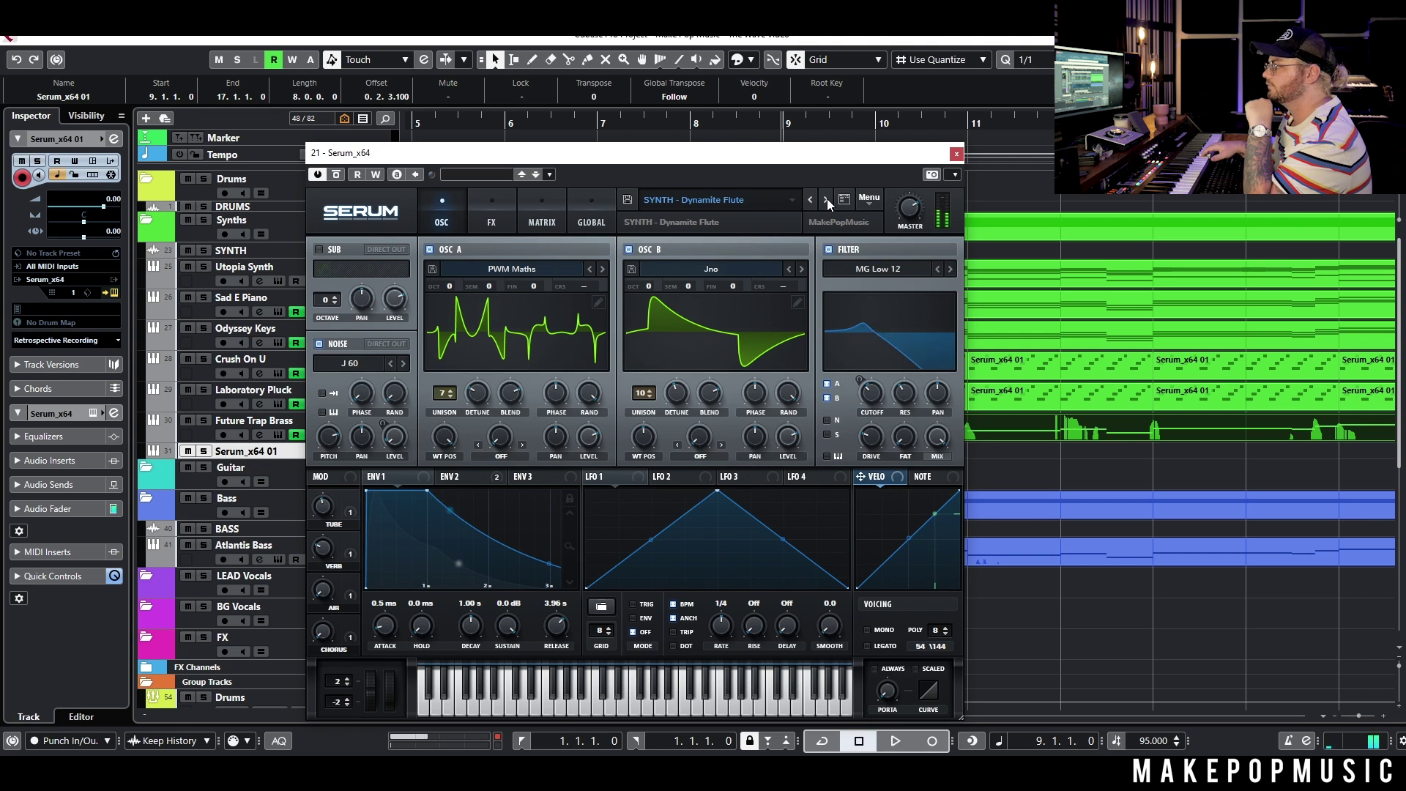
click(826, 199)
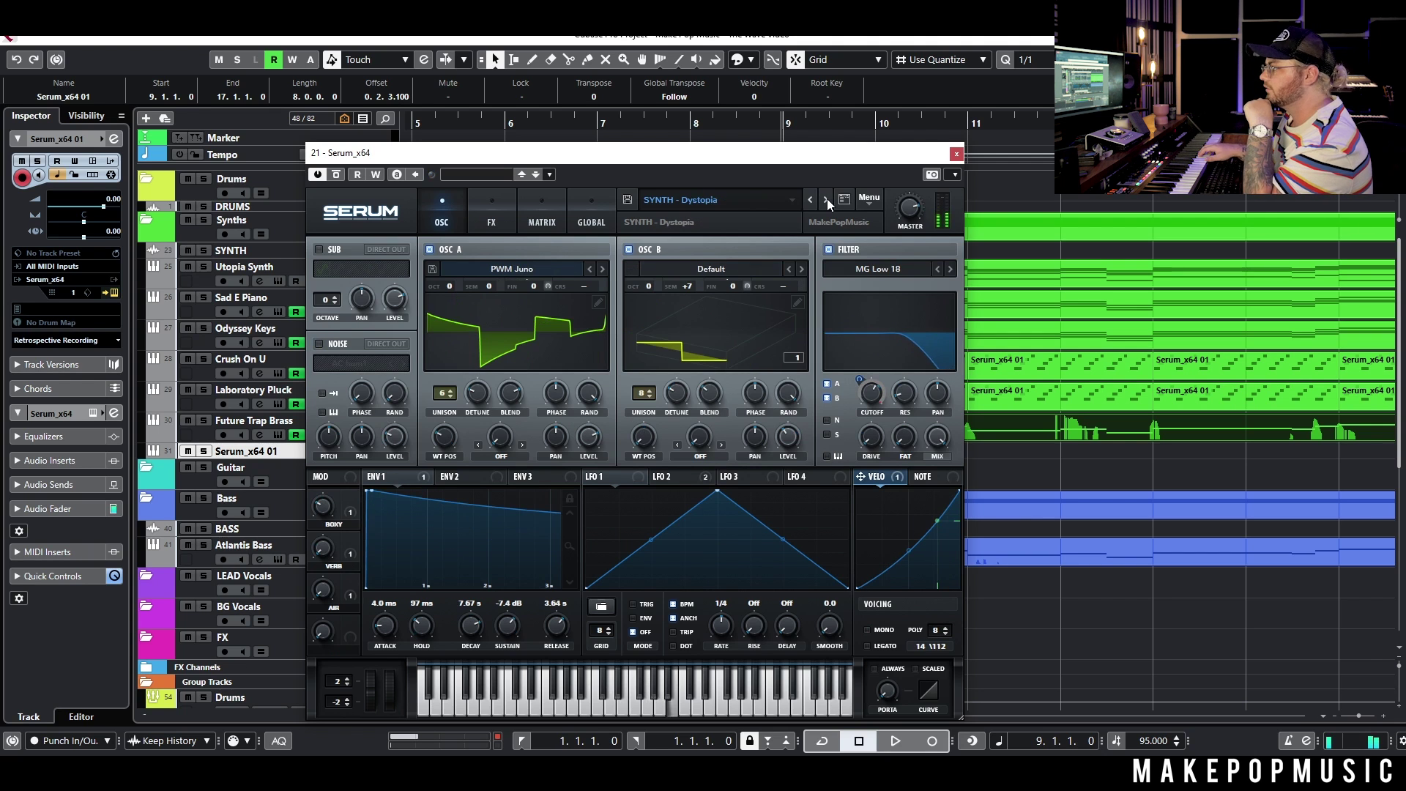
click(956, 153)
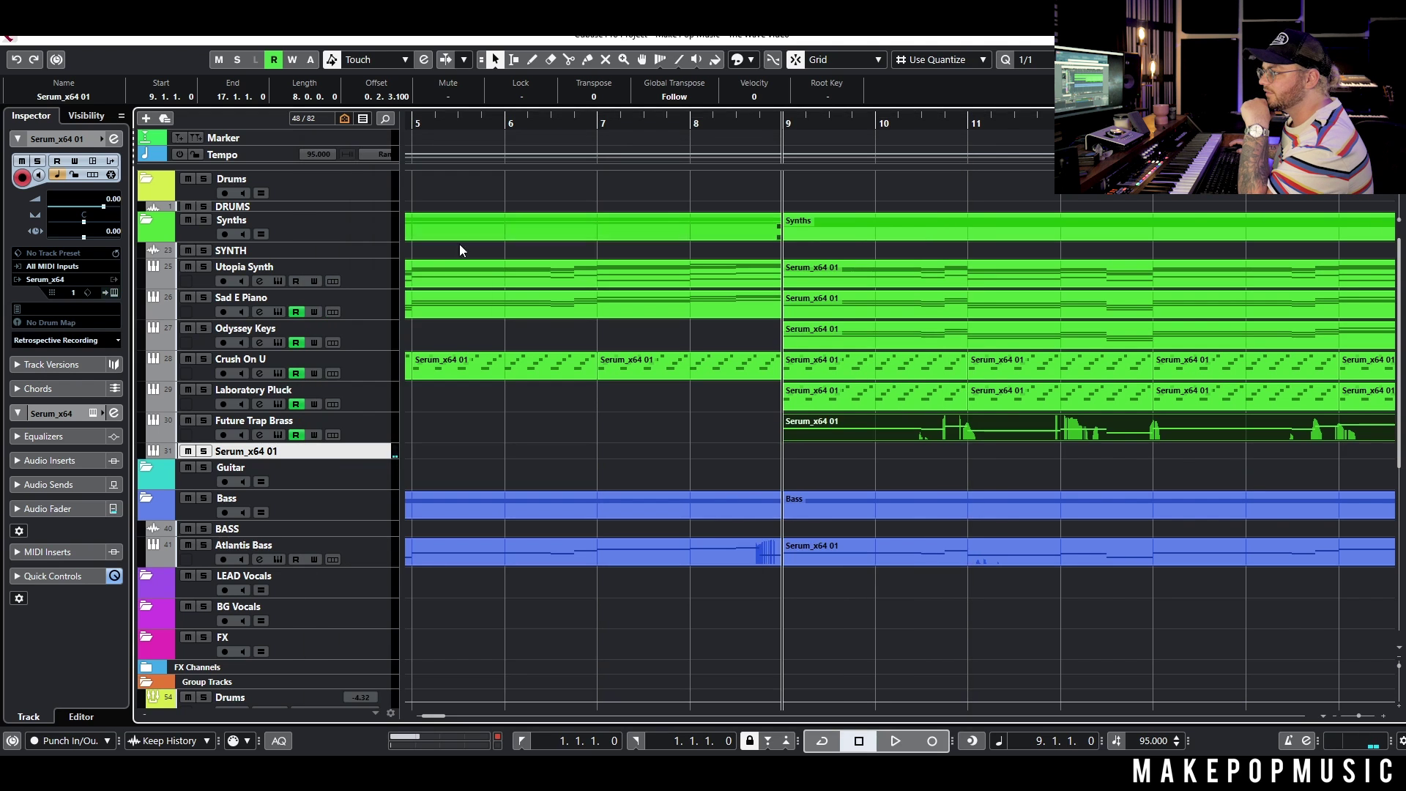
click(278, 465)
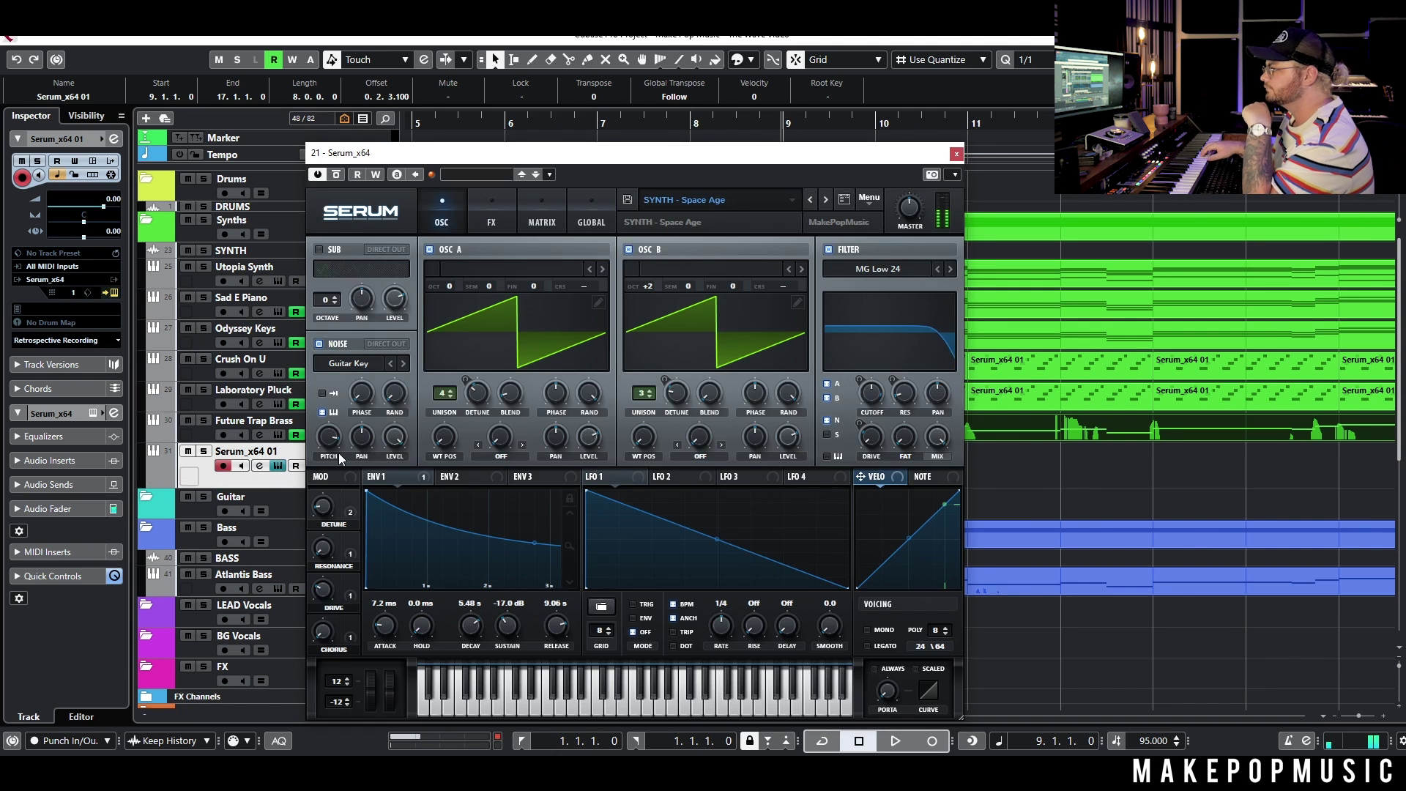
click(958, 150)
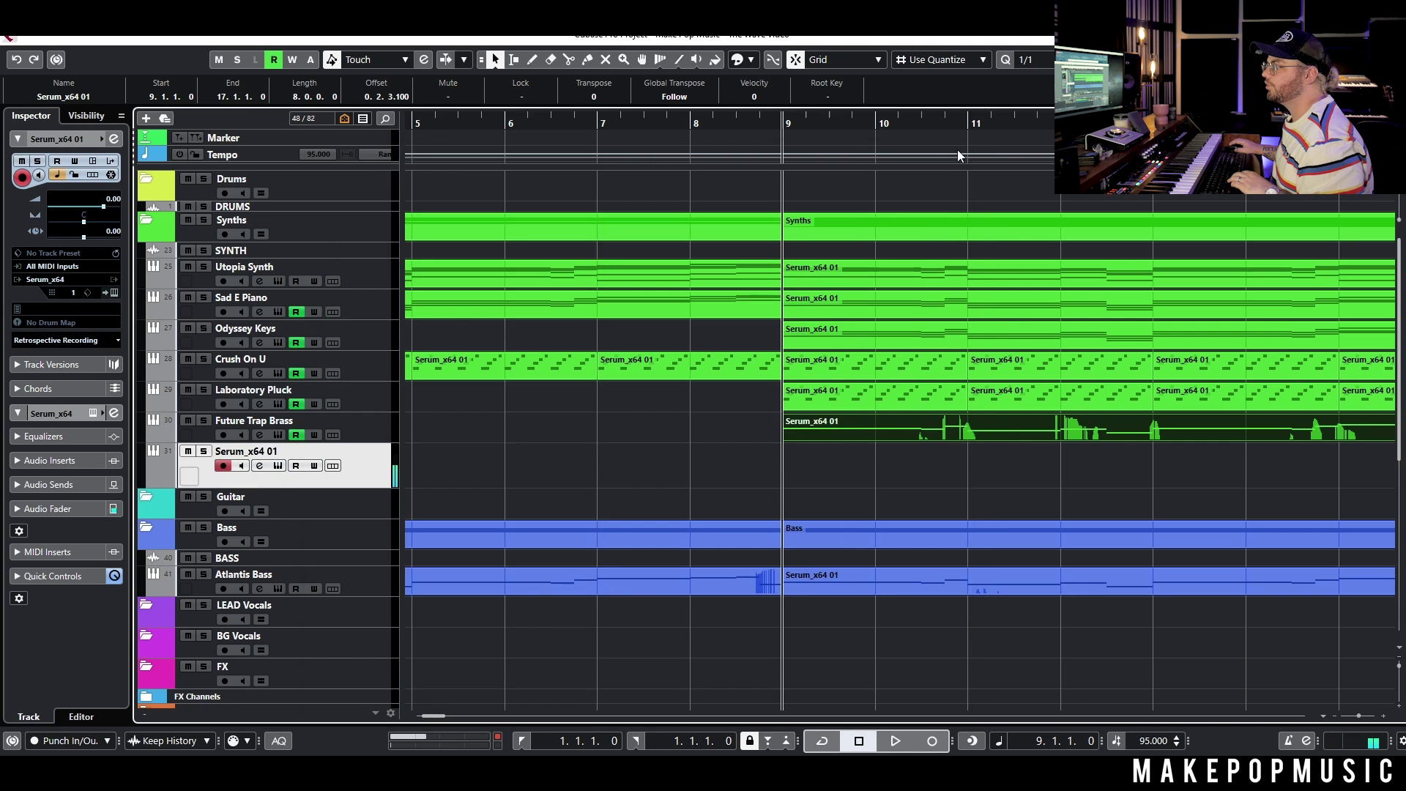
Step: Record a Space Age synth part on the new track, starting playback from bar 8
click(690, 123)
key(space)
click(935, 741)
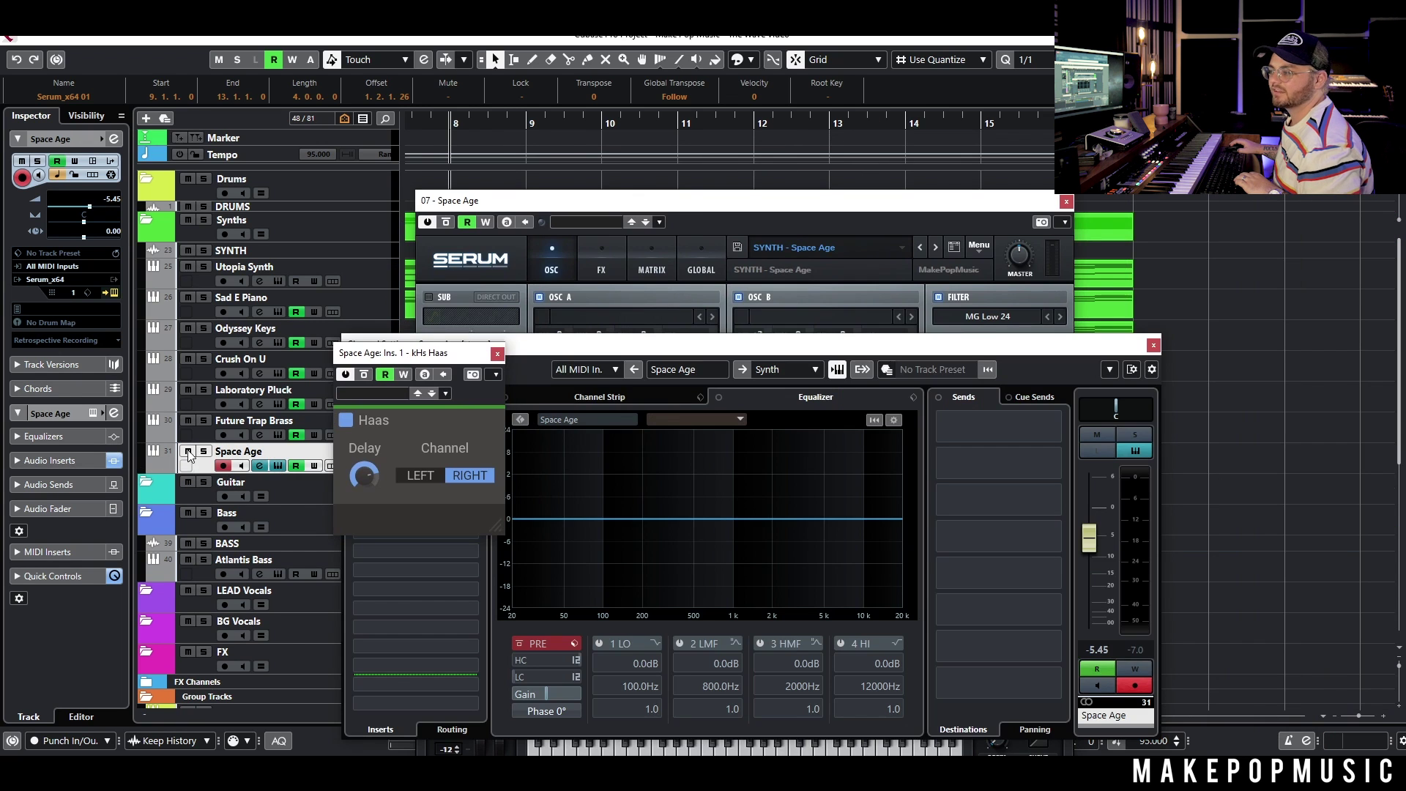
Step: Solo the Space Age track and play it from bar 9 to check the effect of its kHs Haas insert
click(206, 453)
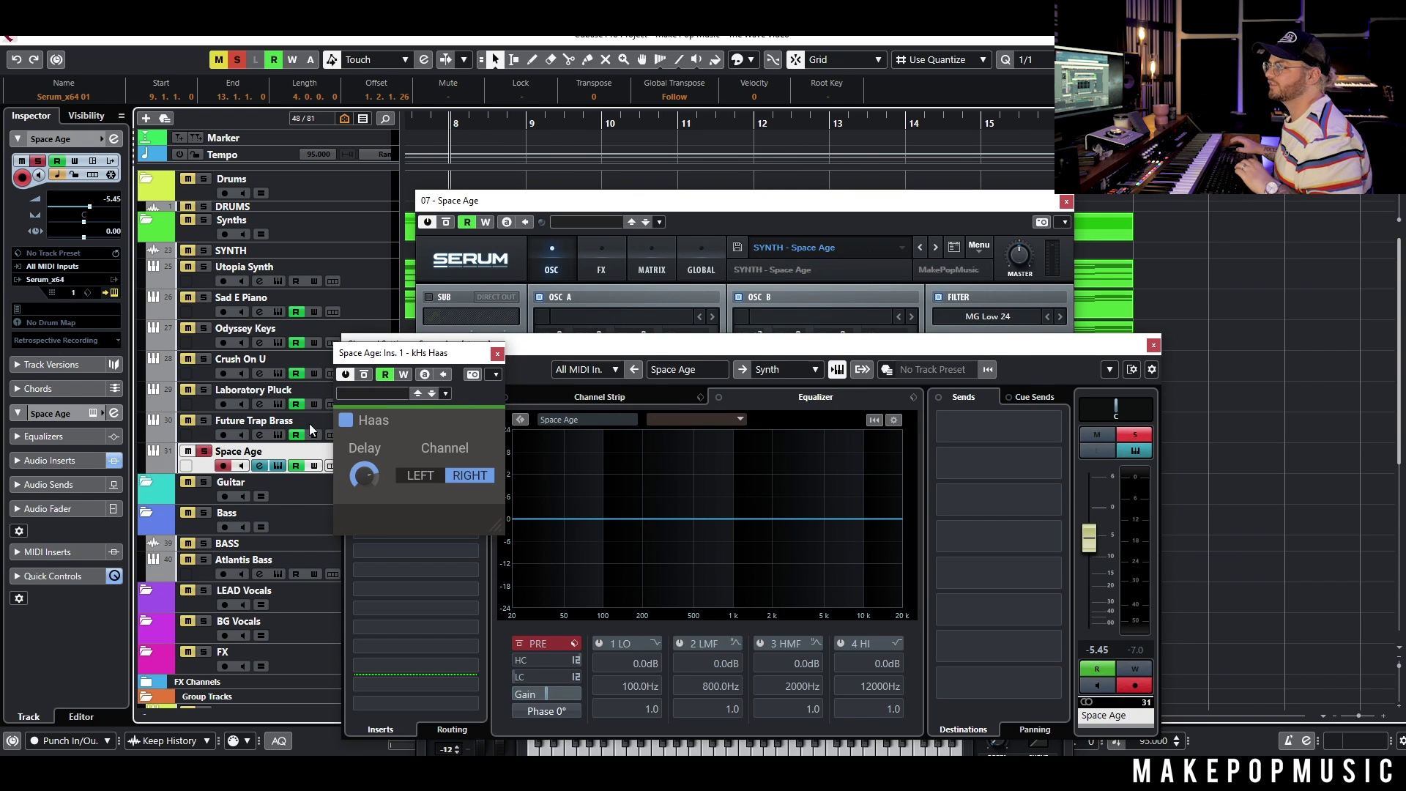
key(space)
click(526, 123)
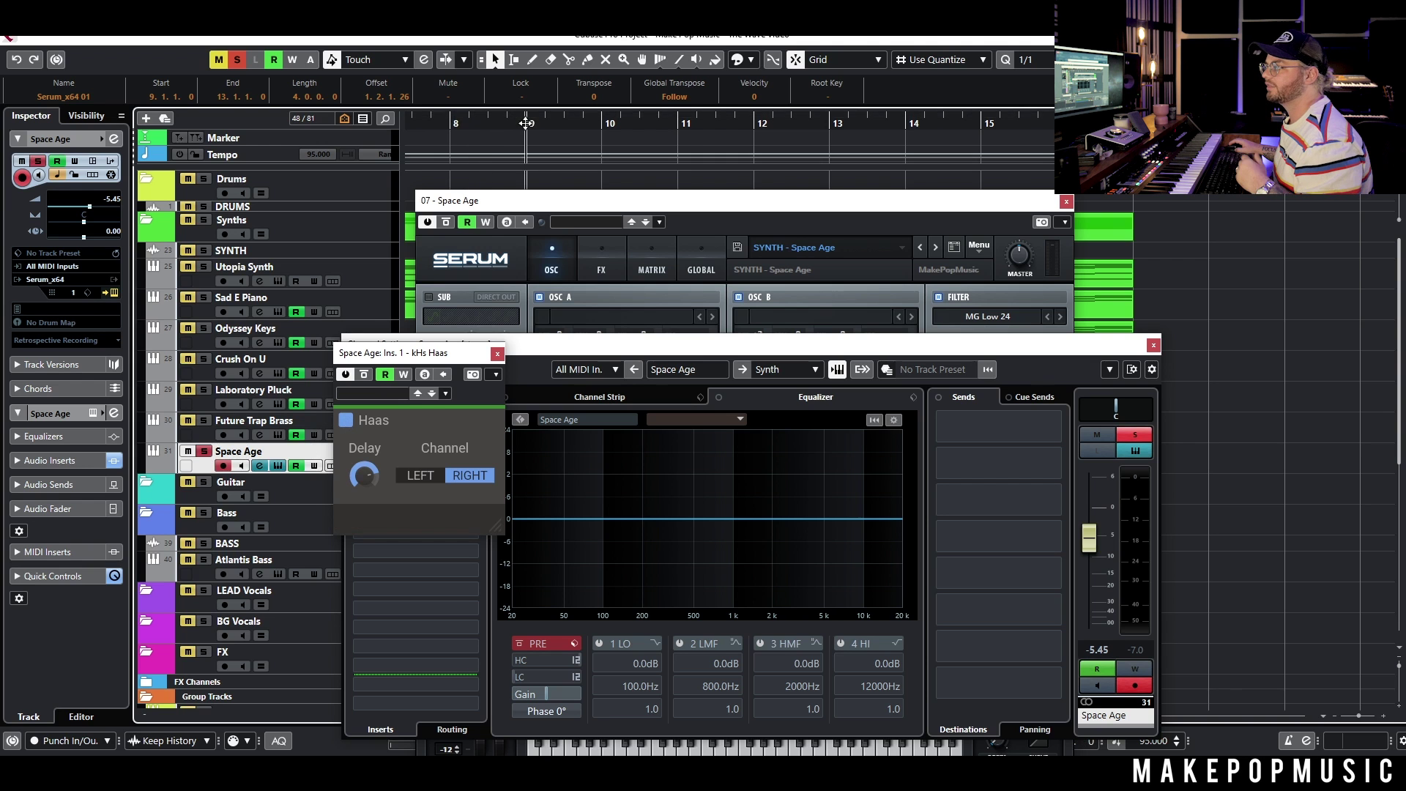
click(363, 375)
key(space)
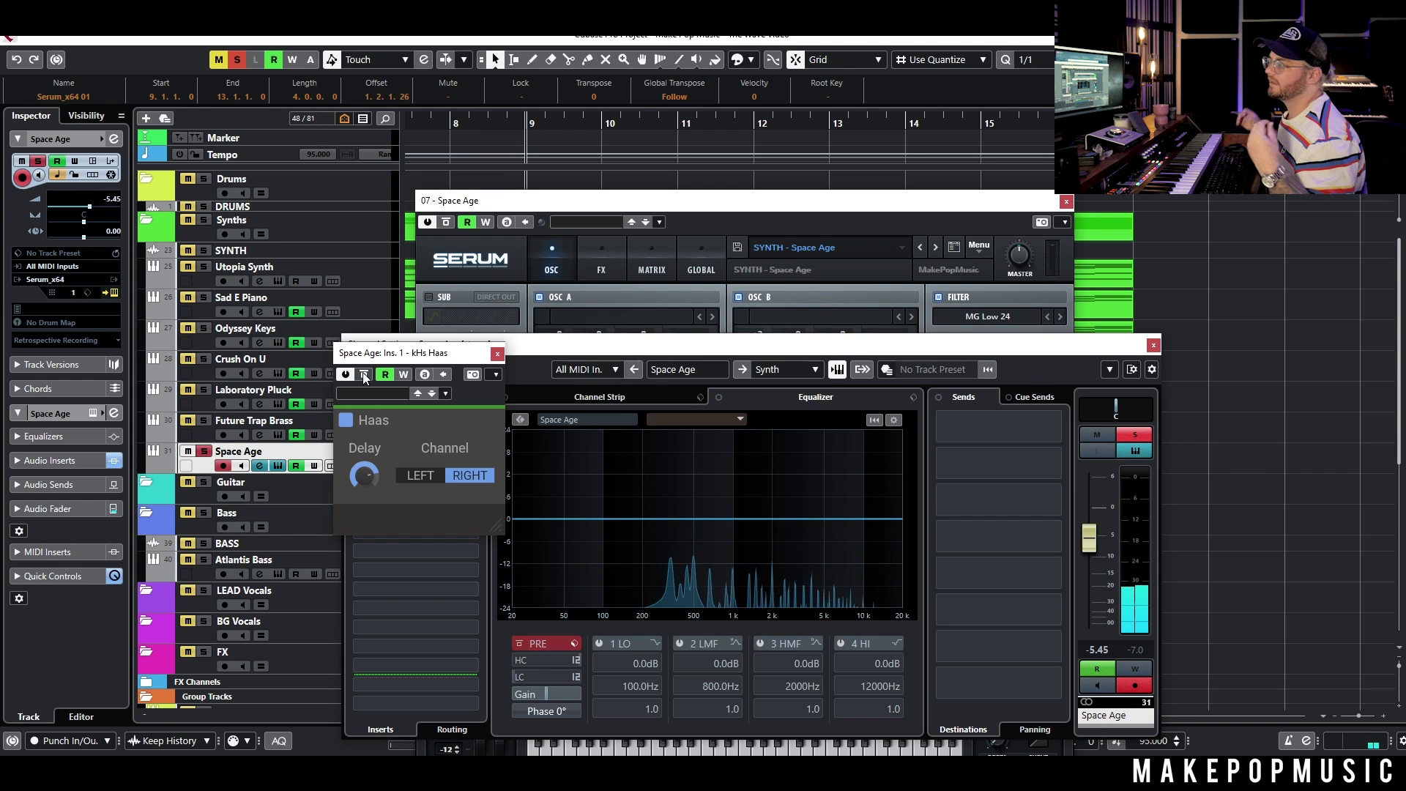
Step: Play the soloed Space Age track to hear its Super VHS insert, and unsolo the track during playback
click(496, 354)
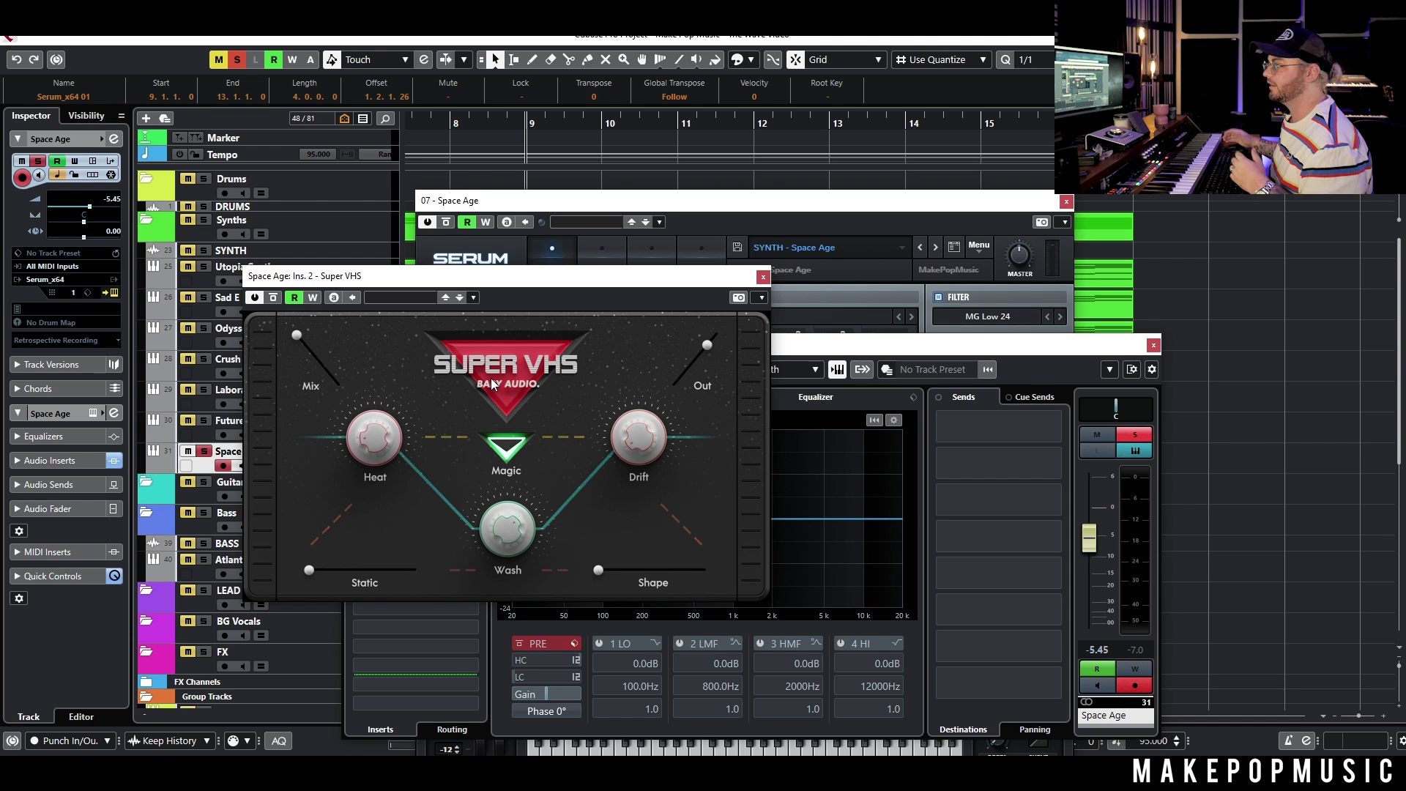
key(space)
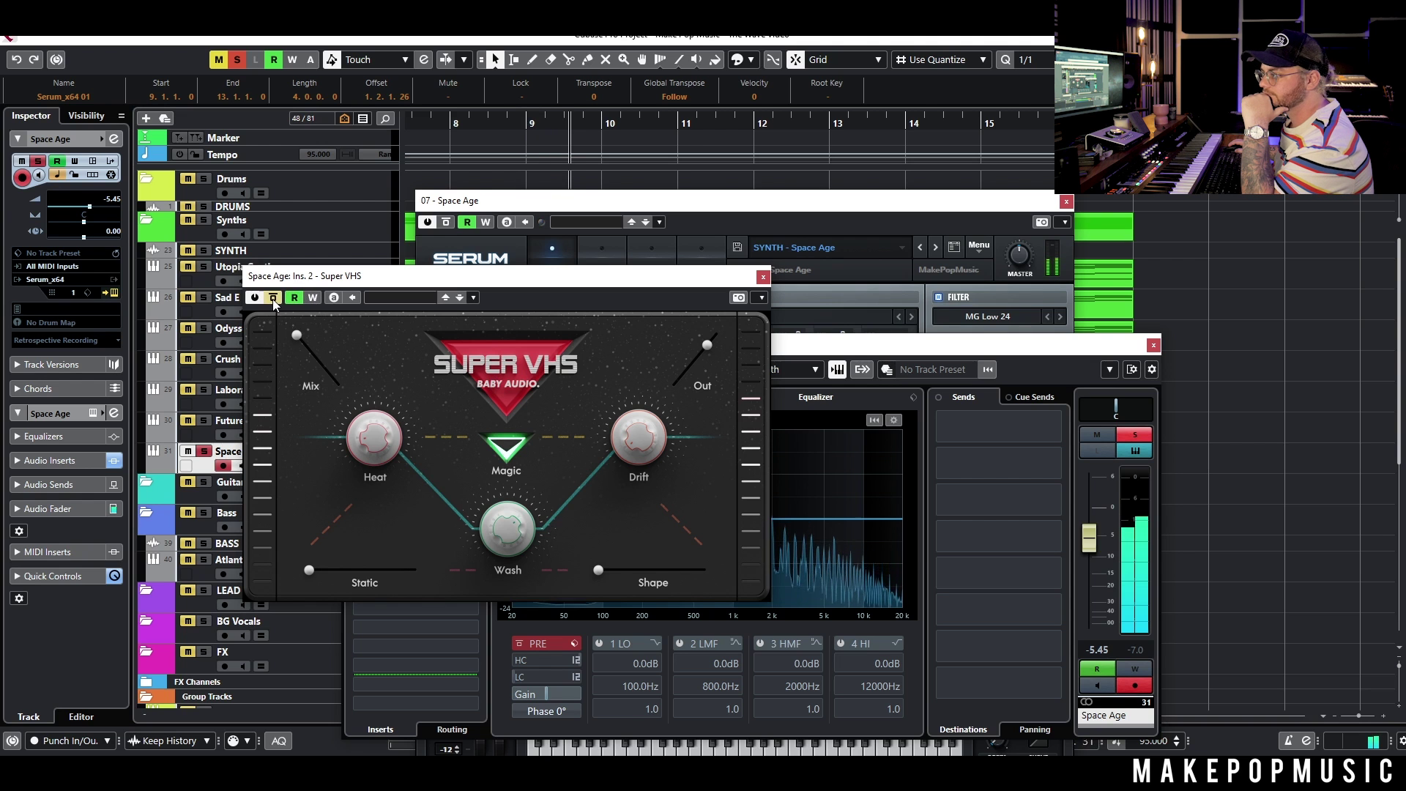
click(202, 451)
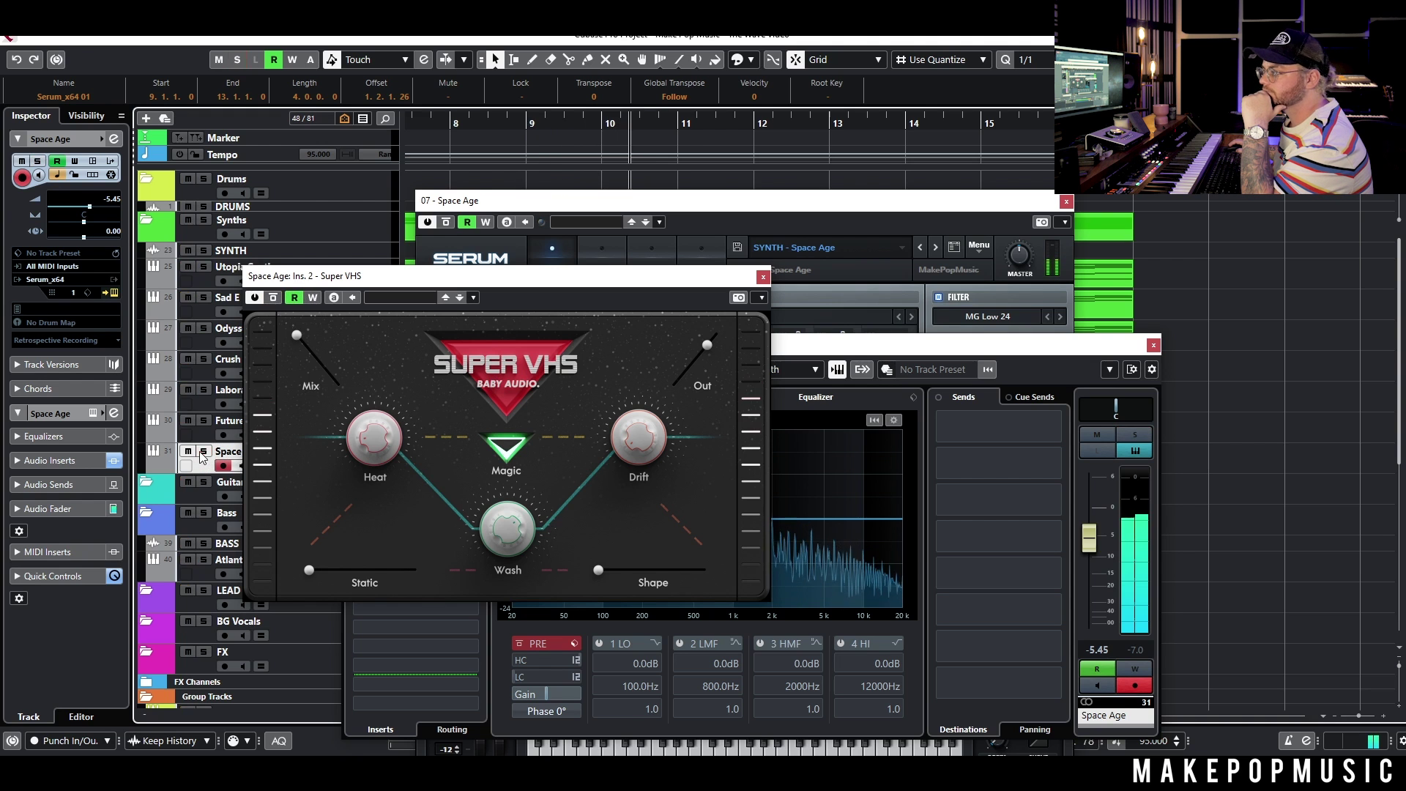
Step: Close the Serum, channel settings and Super VHS windows and listen to Space Age in the full mix
click(1066, 200)
click(1153, 345)
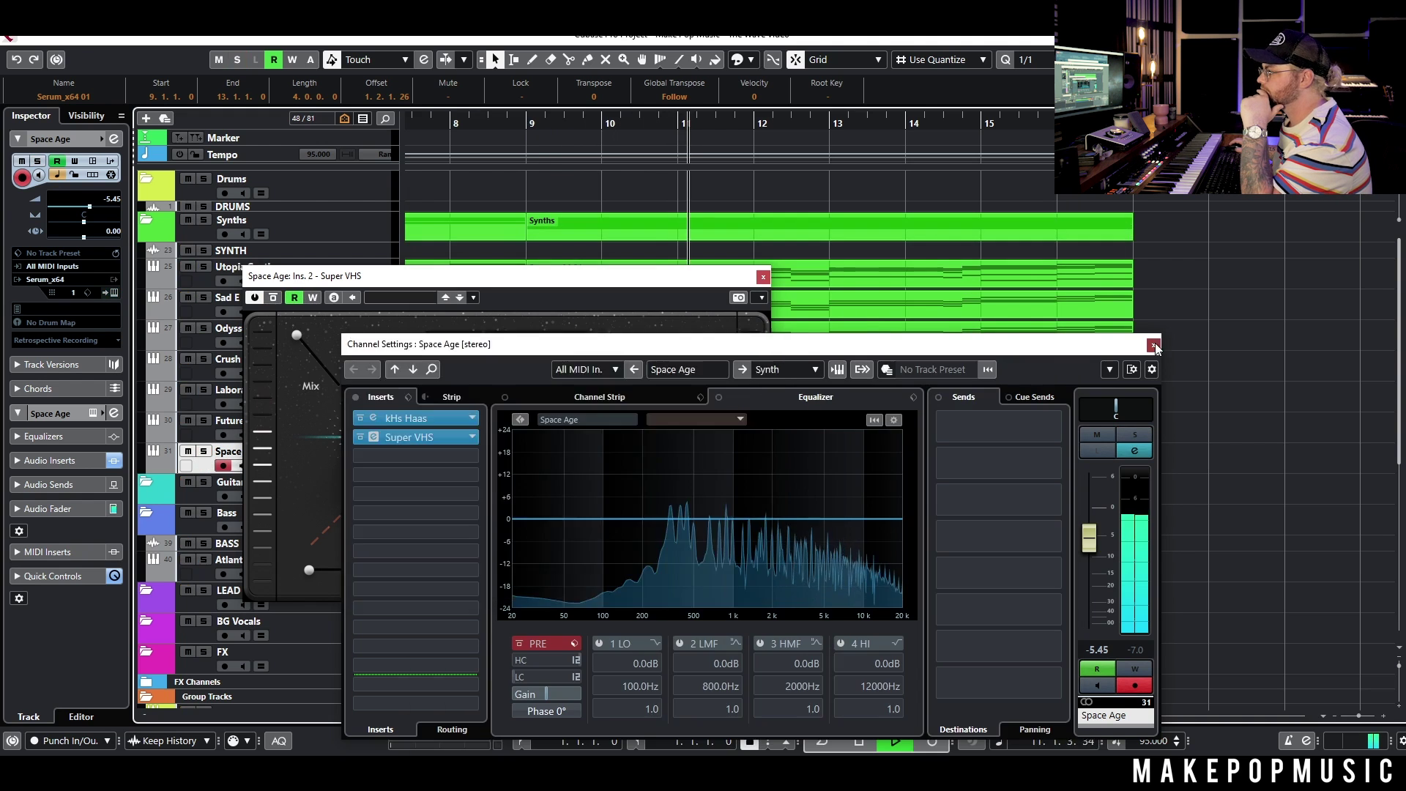
click(1153, 345)
click(763, 276)
click(648, 275)
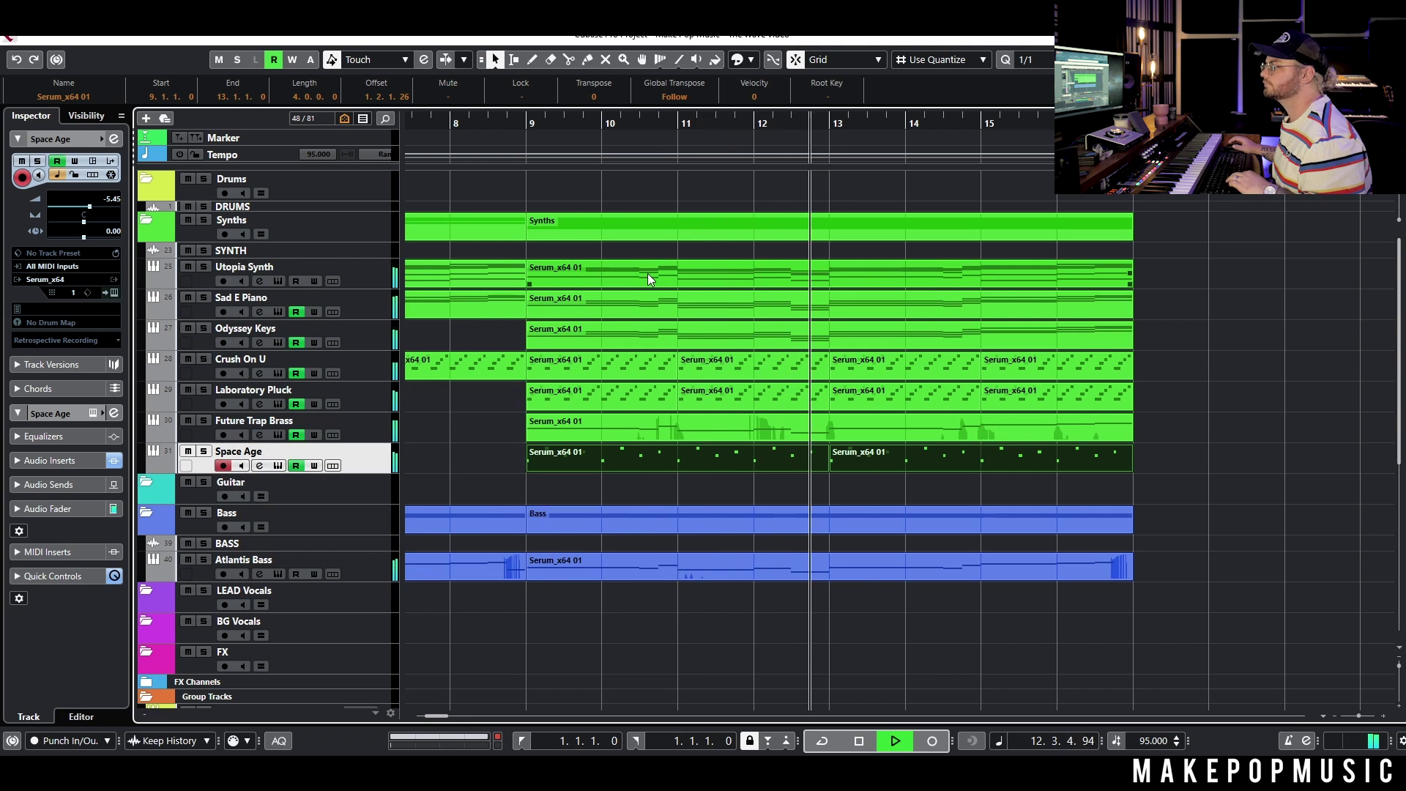
key(space)
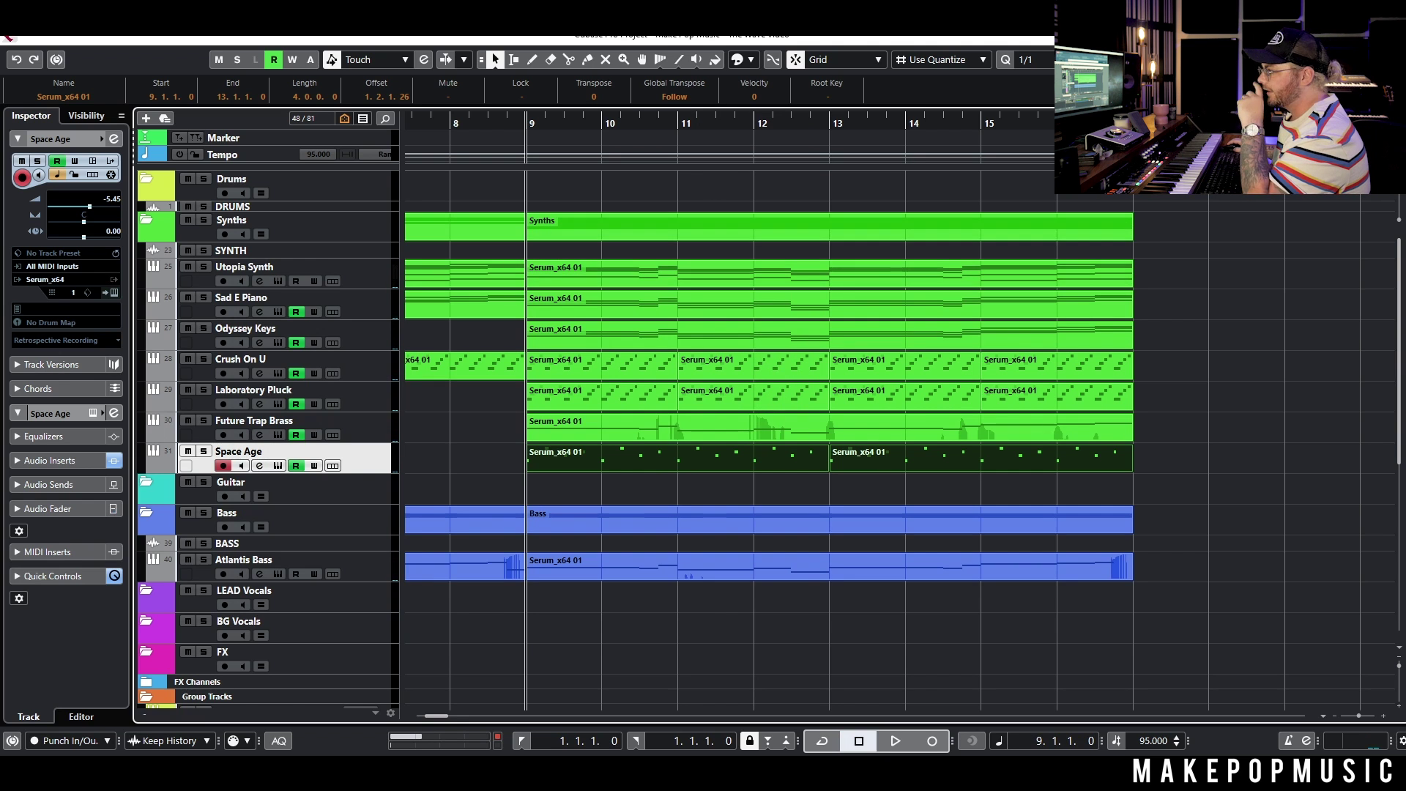
Step: Browse to the Ambient Vox samples of Make Pop Music - The Wave and preview Formant Siren(Bb Min 85), raising the preview level slightly
click(1382, 59)
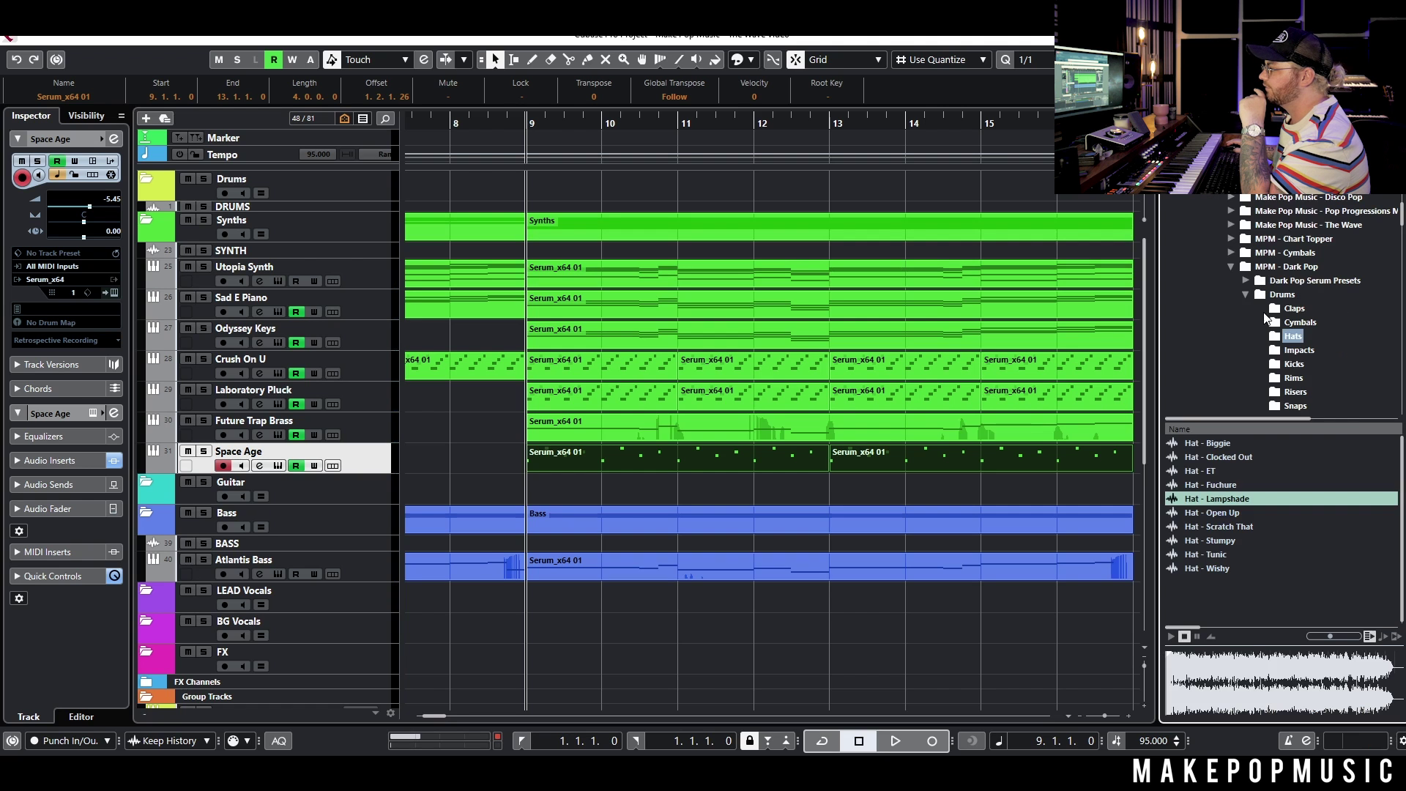
scroll(1302, 270, up, 3)
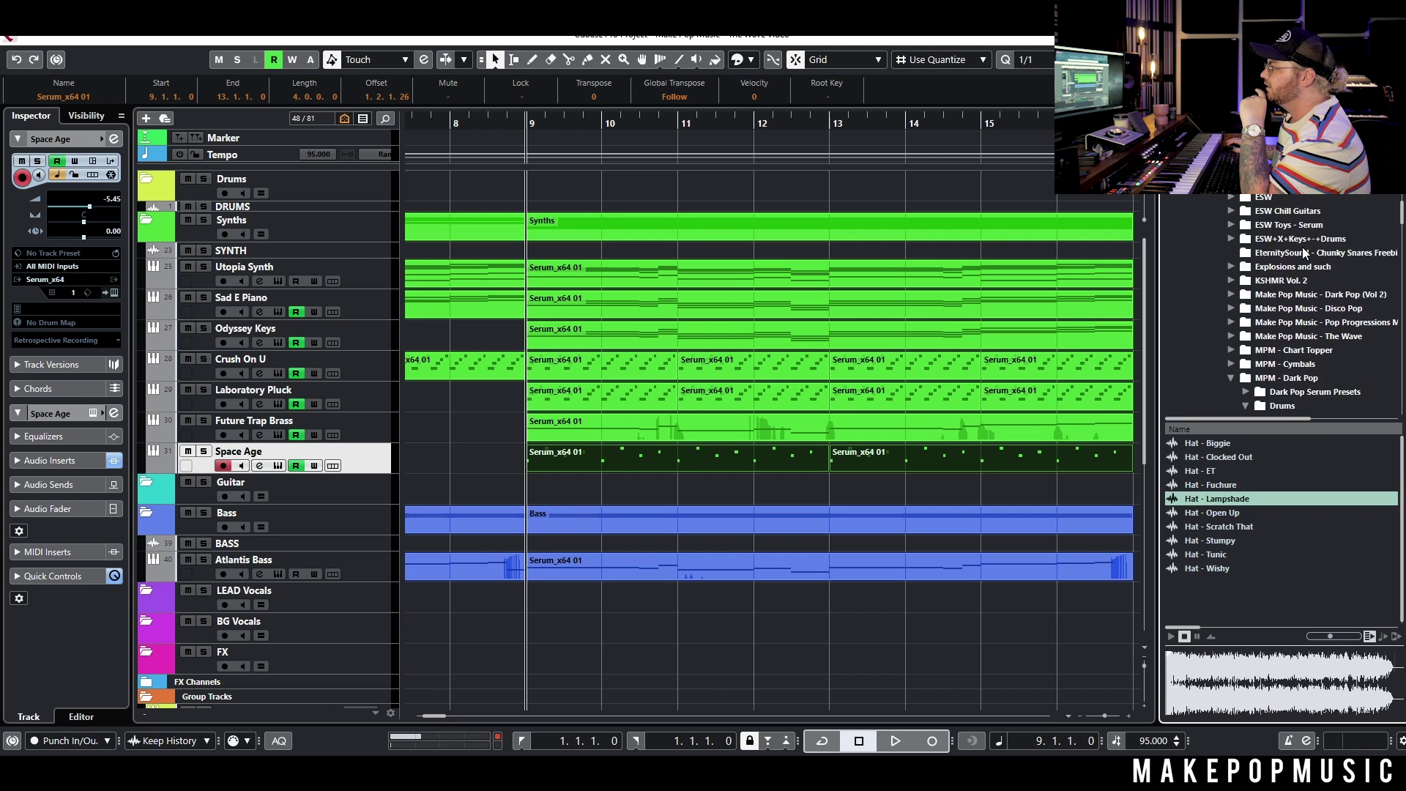
click(1301, 351)
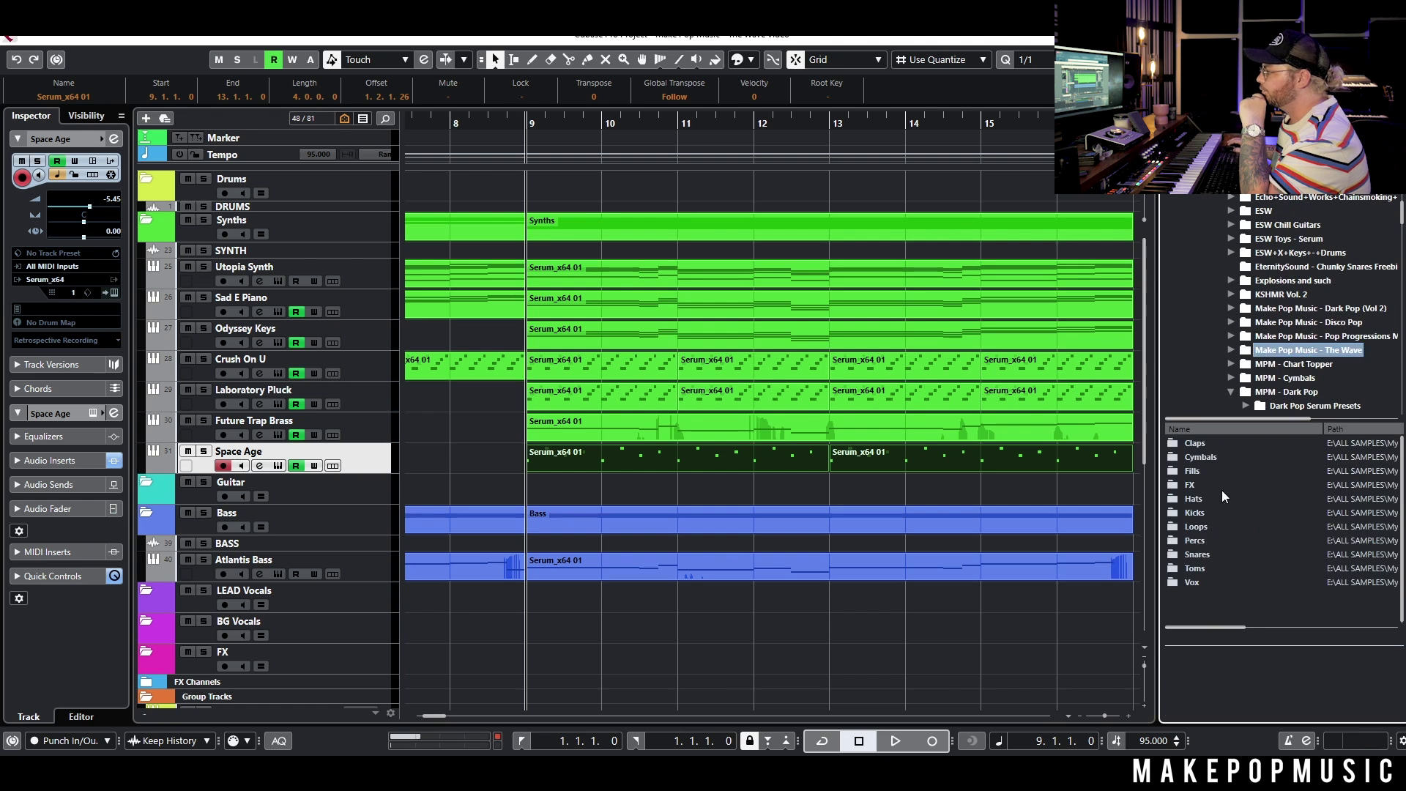
double_click(1195, 582)
double_click(1210, 443)
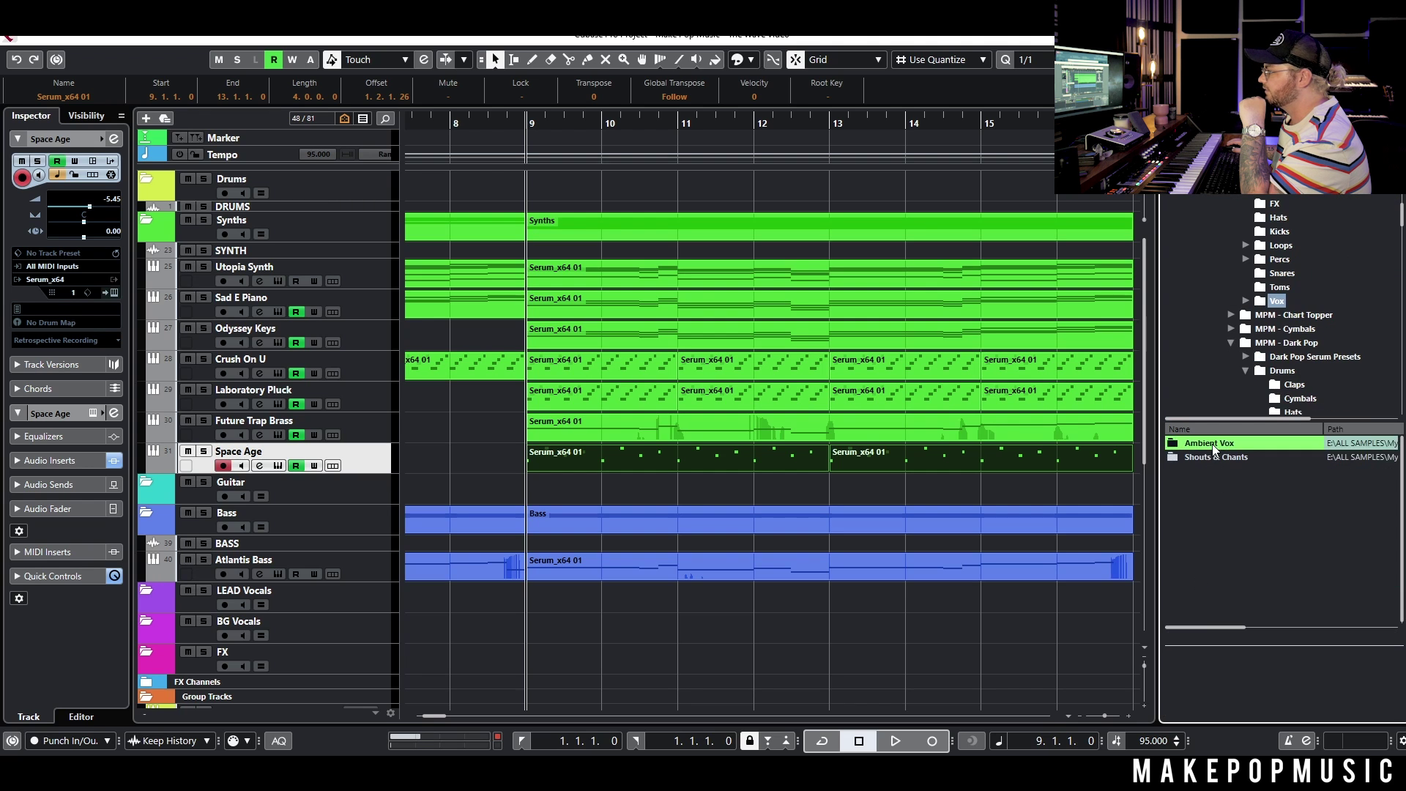
click(1230, 473)
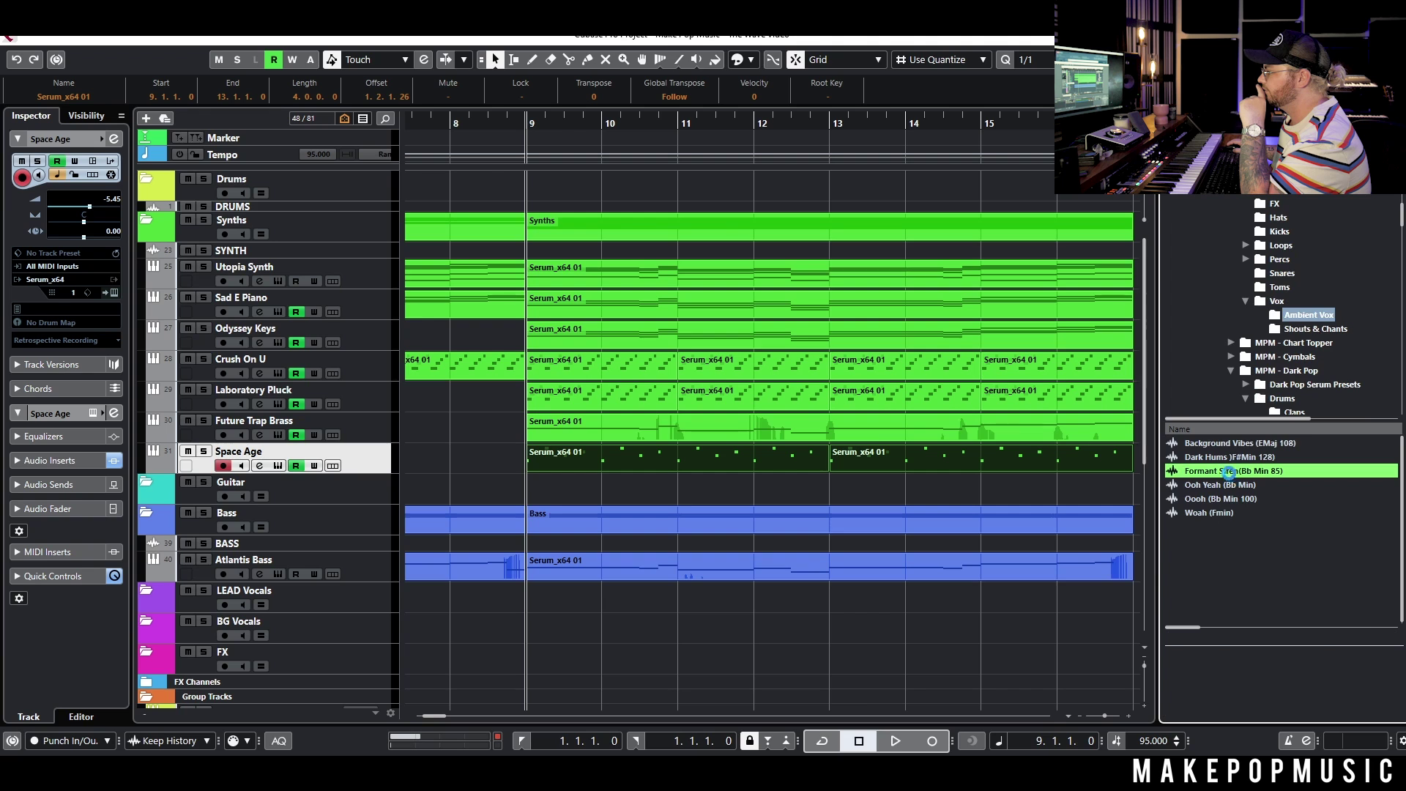
drag(1331, 638, 1337, 638)
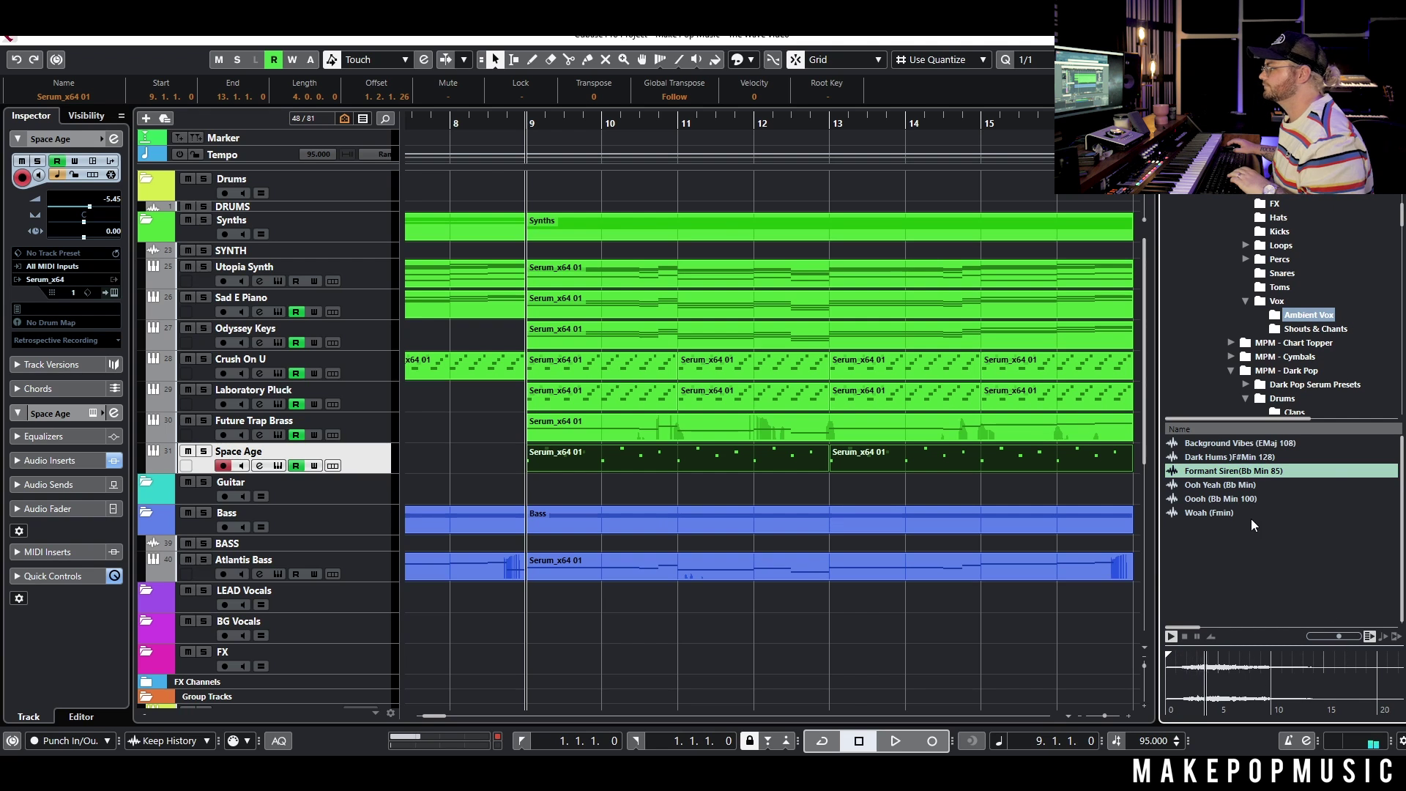
Step: Place Formant Siren(Bb Min 85) at bar 9 on a new audio track below Space Age, routed to the Synth output
drag(1237, 471, 686, 508)
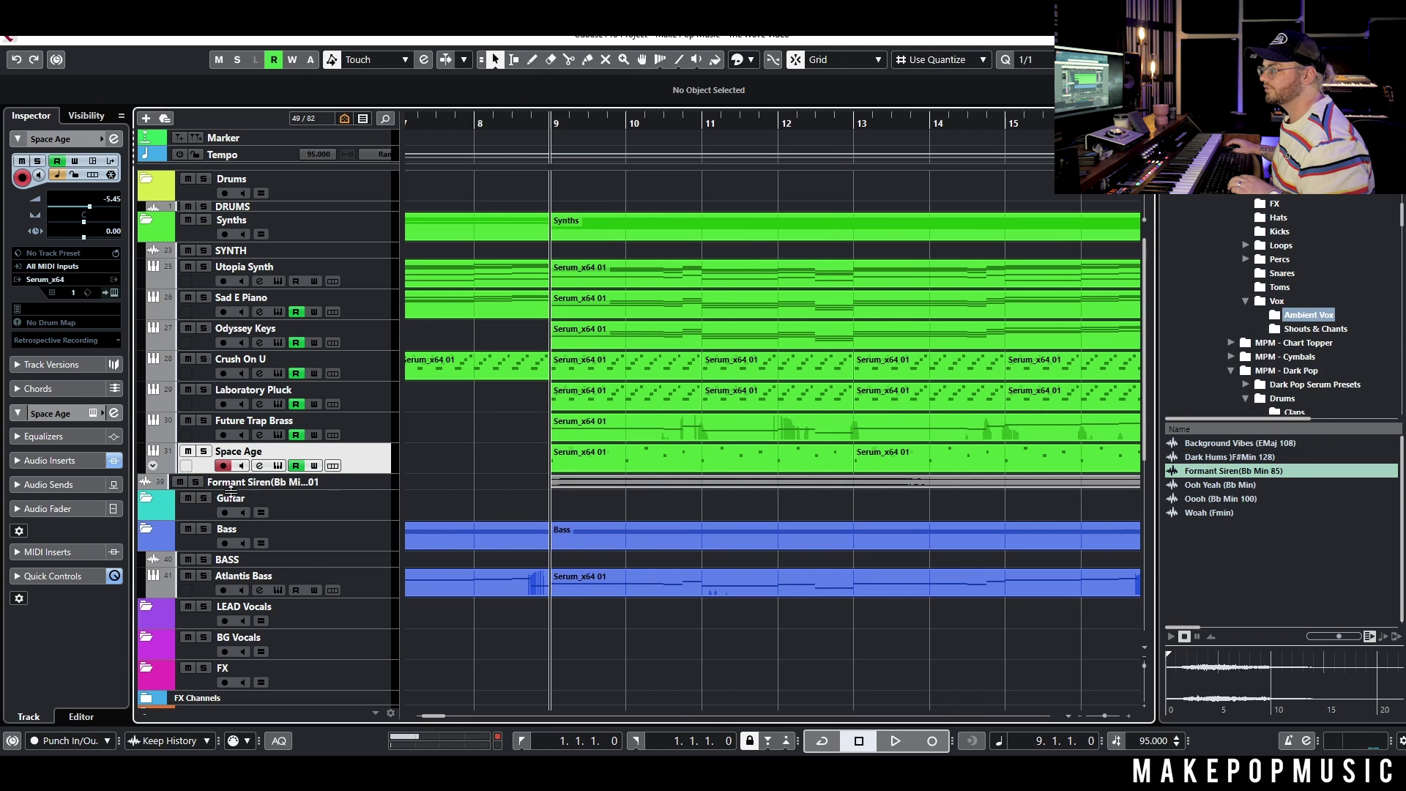
click(357, 485)
click(692, 504)
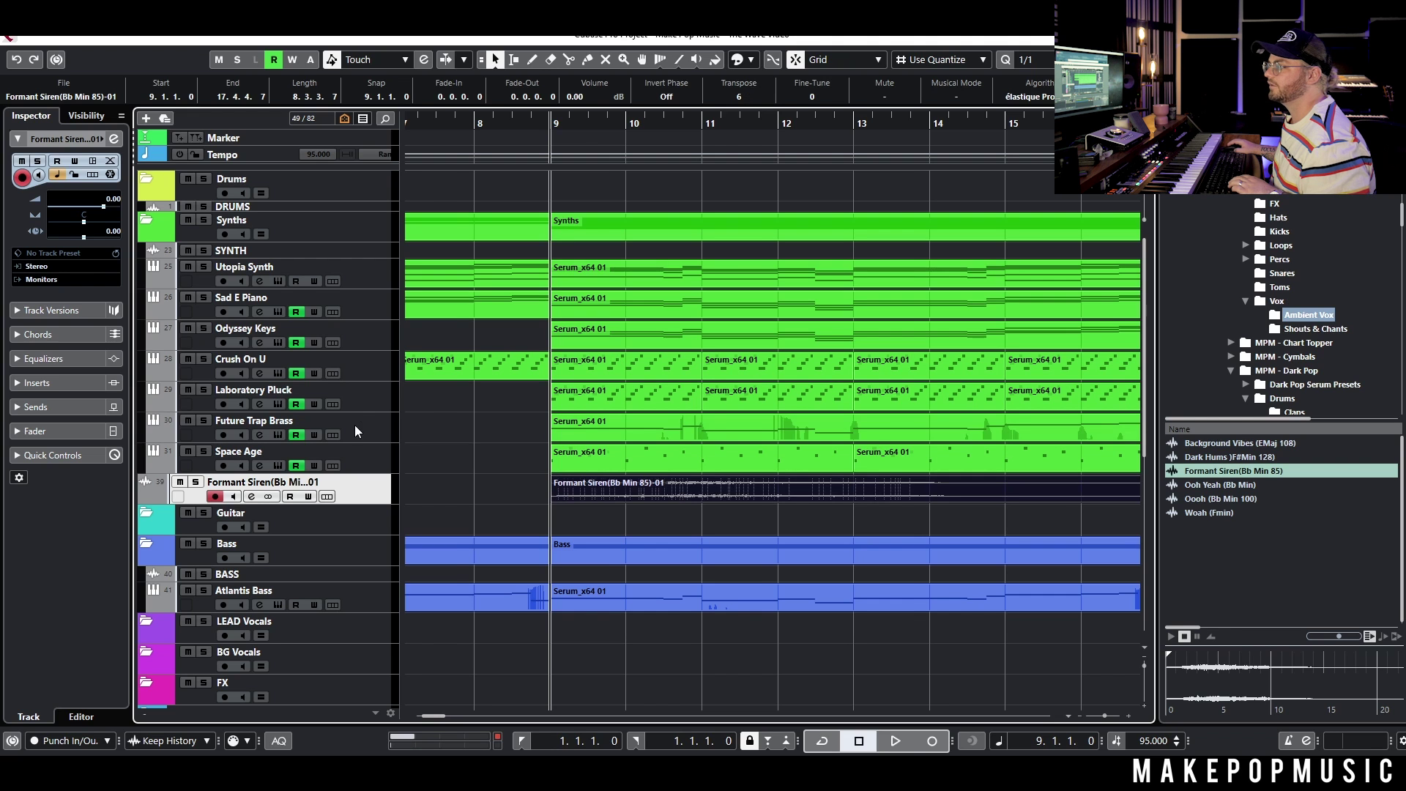
Step: Trim the end of the Formant Siren clip to match the other synth parts and raise its volume to 5.54 dB
key(space)
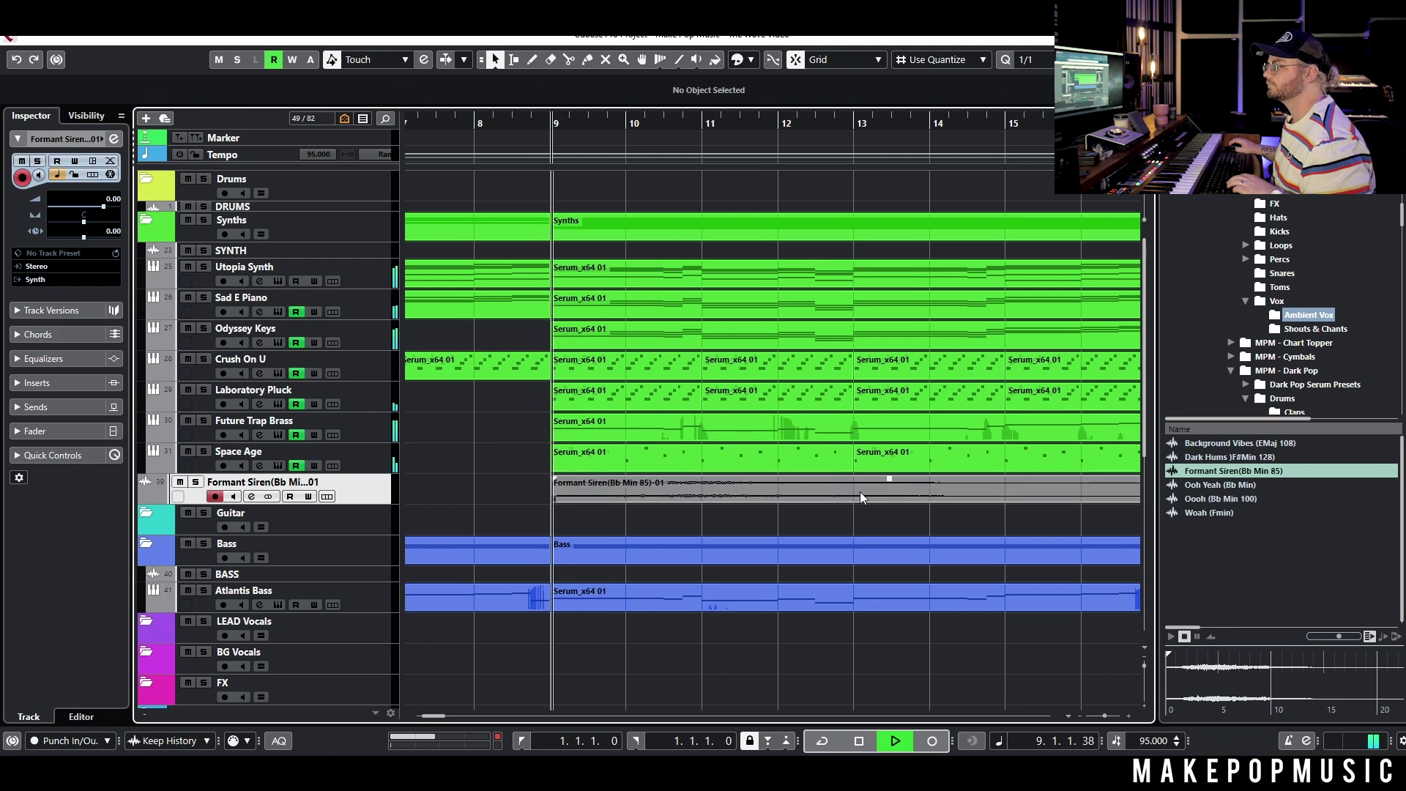
scroll(859, 492, down, 2)
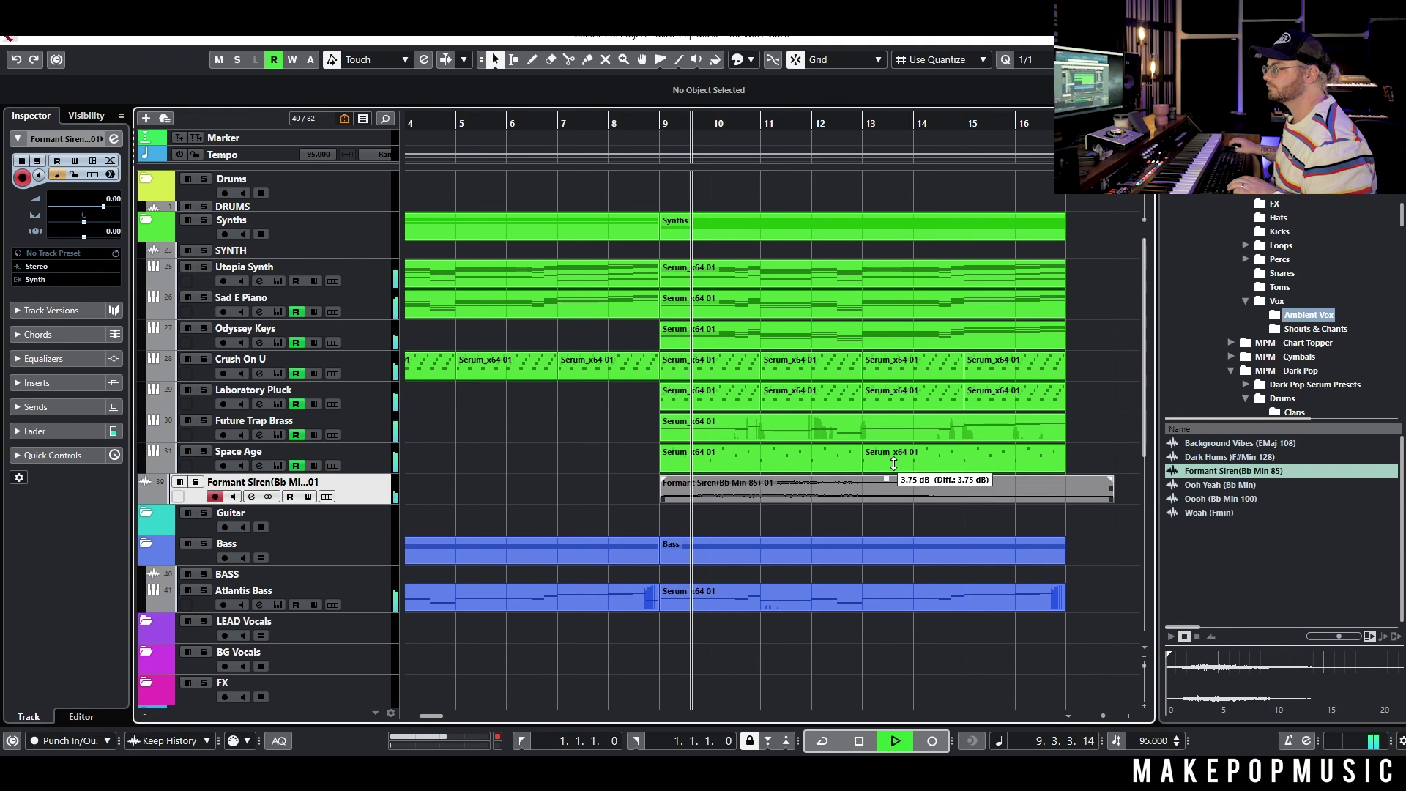
key(space)
key(1)
key(1)
drag(1111, 501, 1055, 501)
key(1)
key(space)
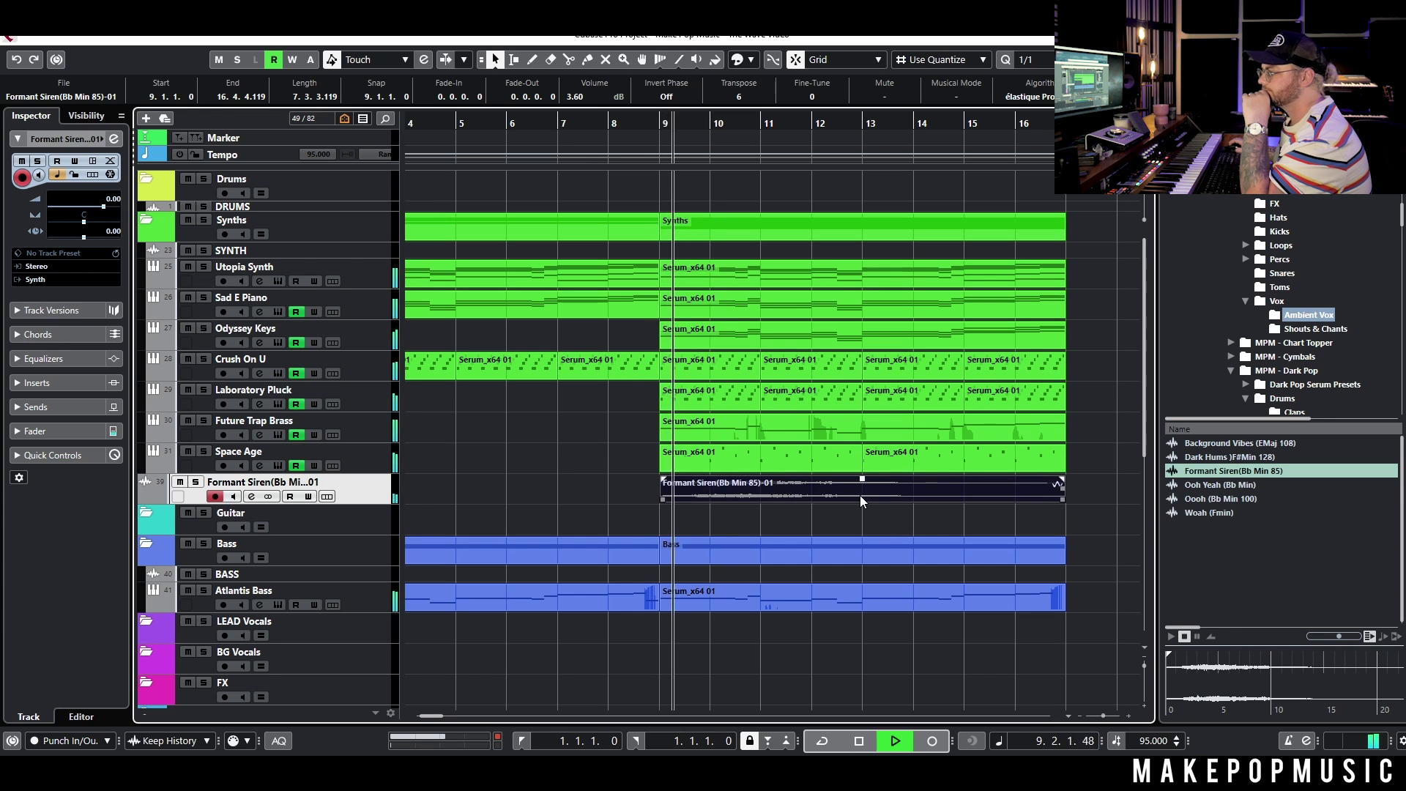
drag(862, 478, 871, 473)
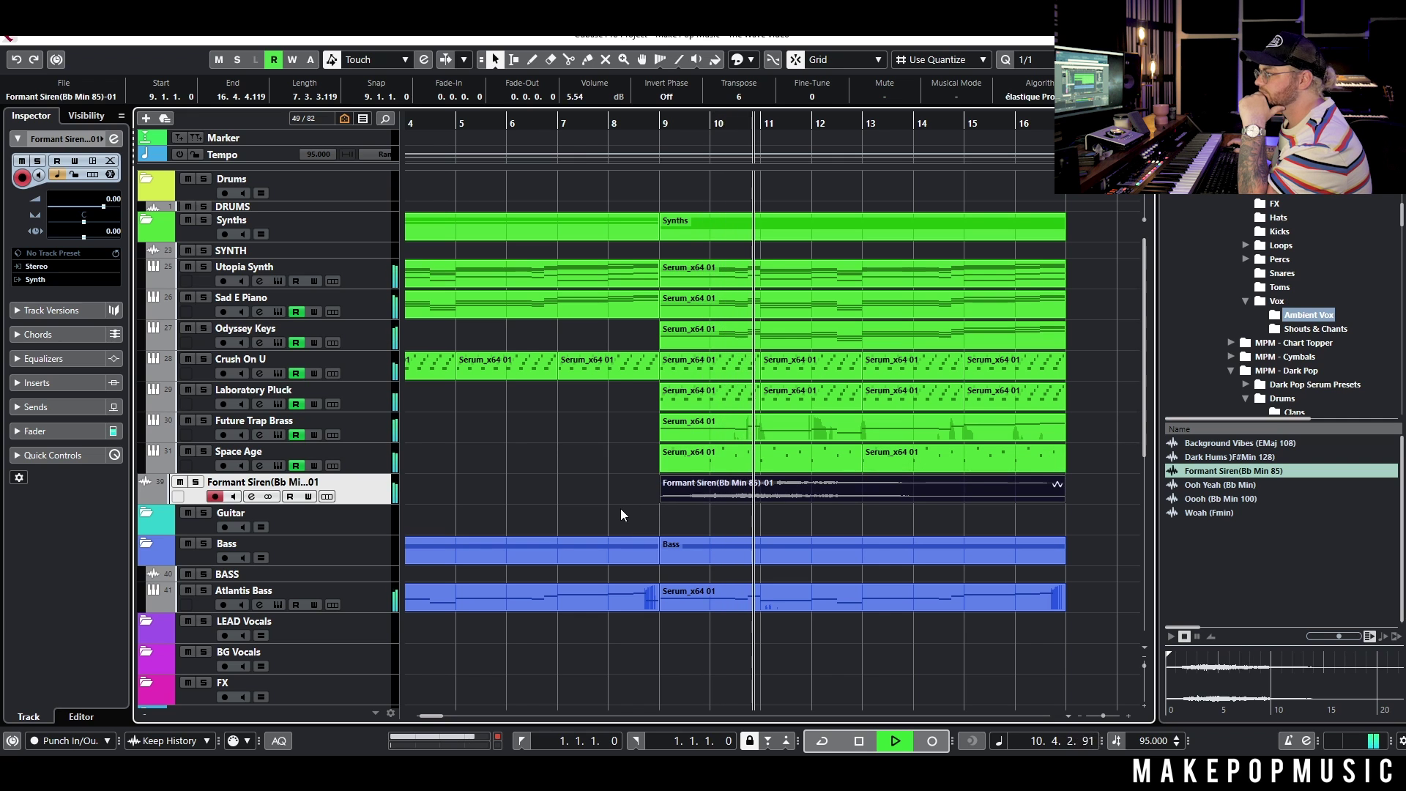
Step: Split the Formant Siren clip at bar 13, delete the second half and put a copy of the first half there
click(618, 503)
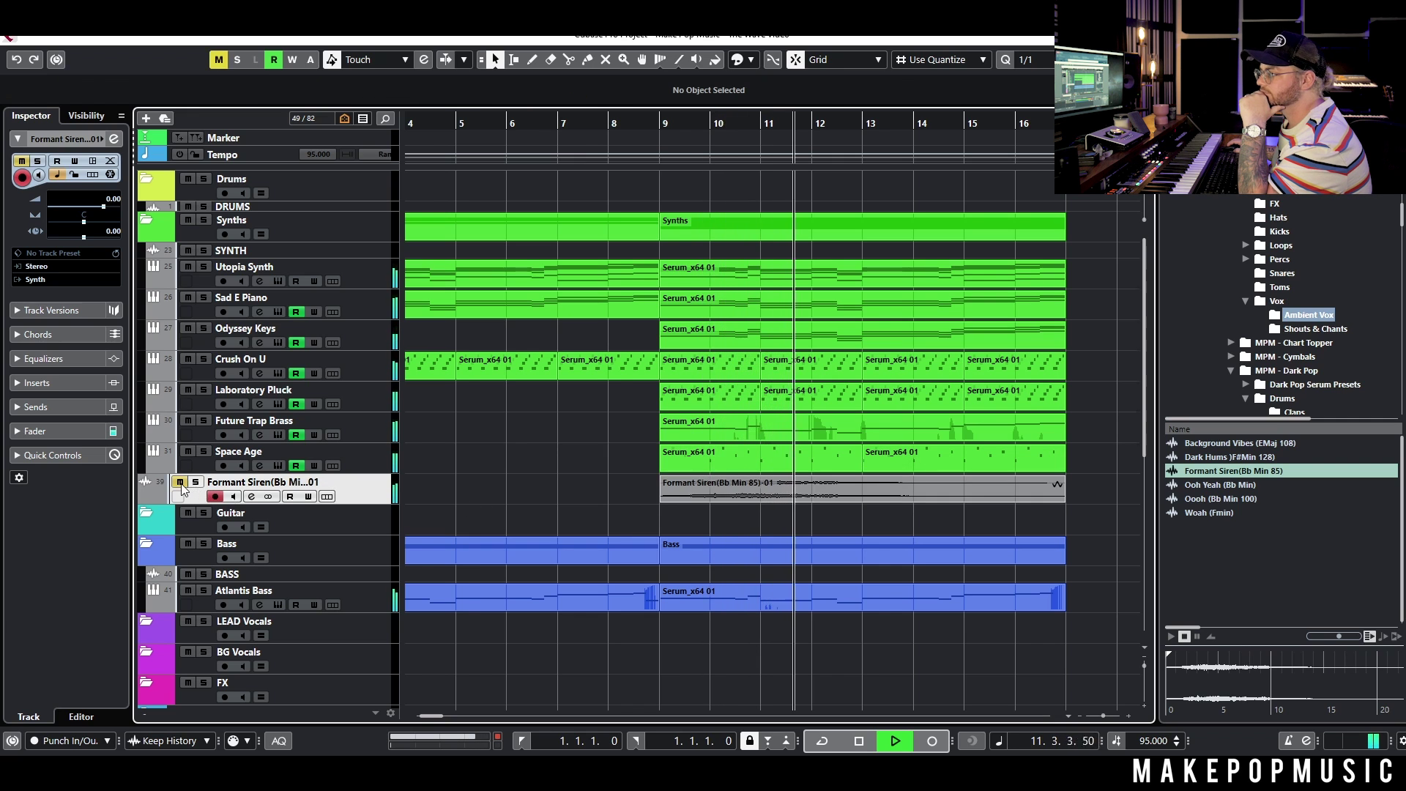
key(space)
alt+click(884, 492)
key(Delete)
drag(859, 496, 1027, 500)
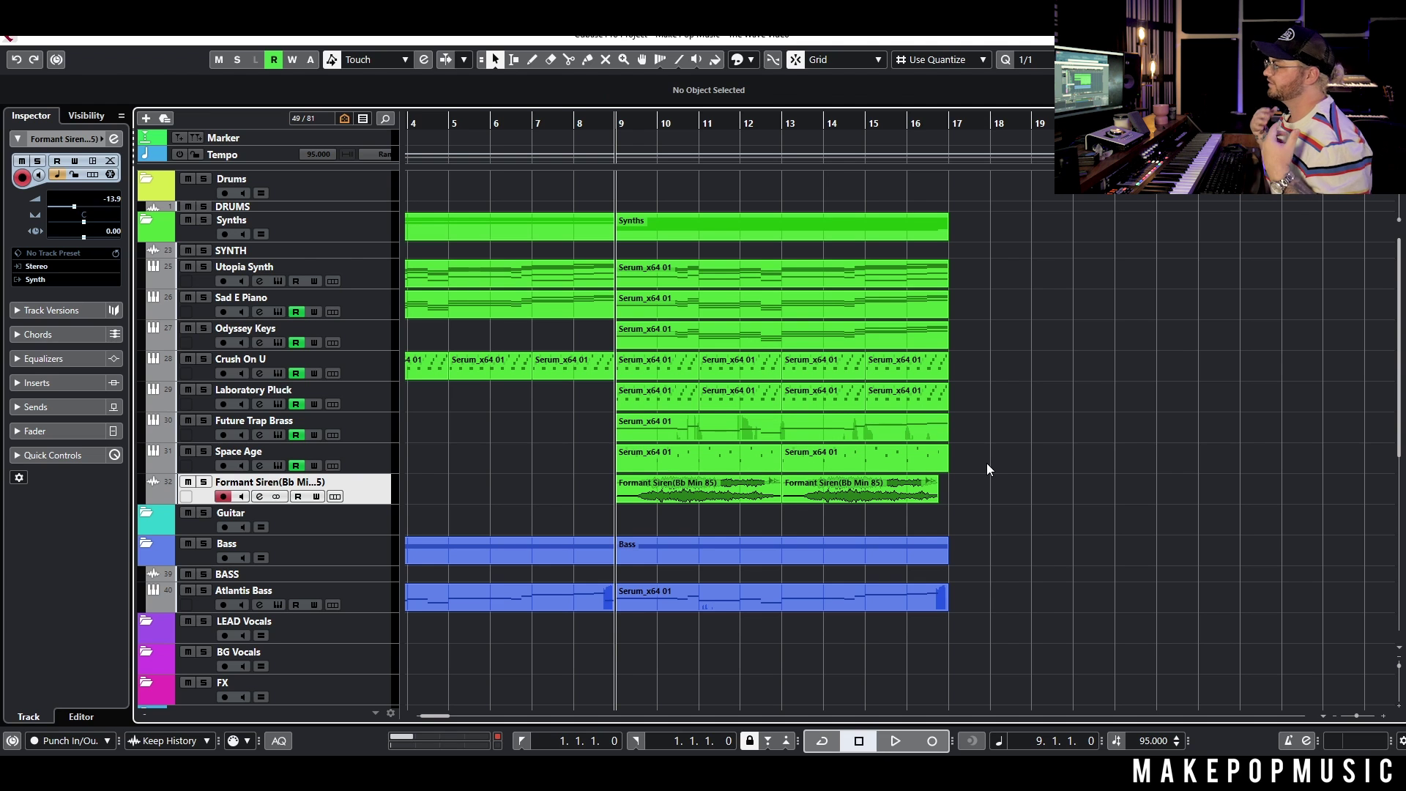
Step: Play the arrangement from bar 9 to hear the Formant Siren clips with the synths and bass
scroll(986, 462, left, 3)
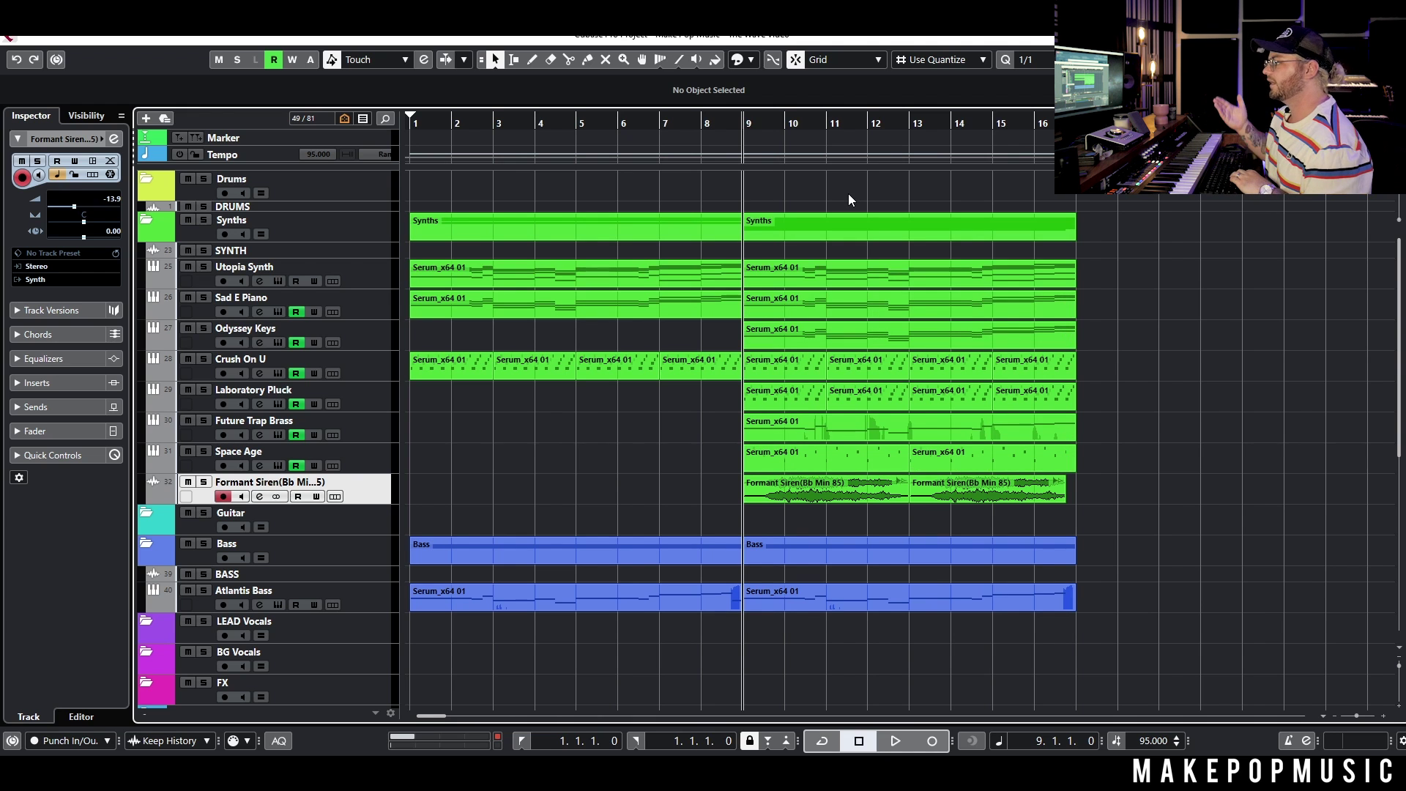
key(space)
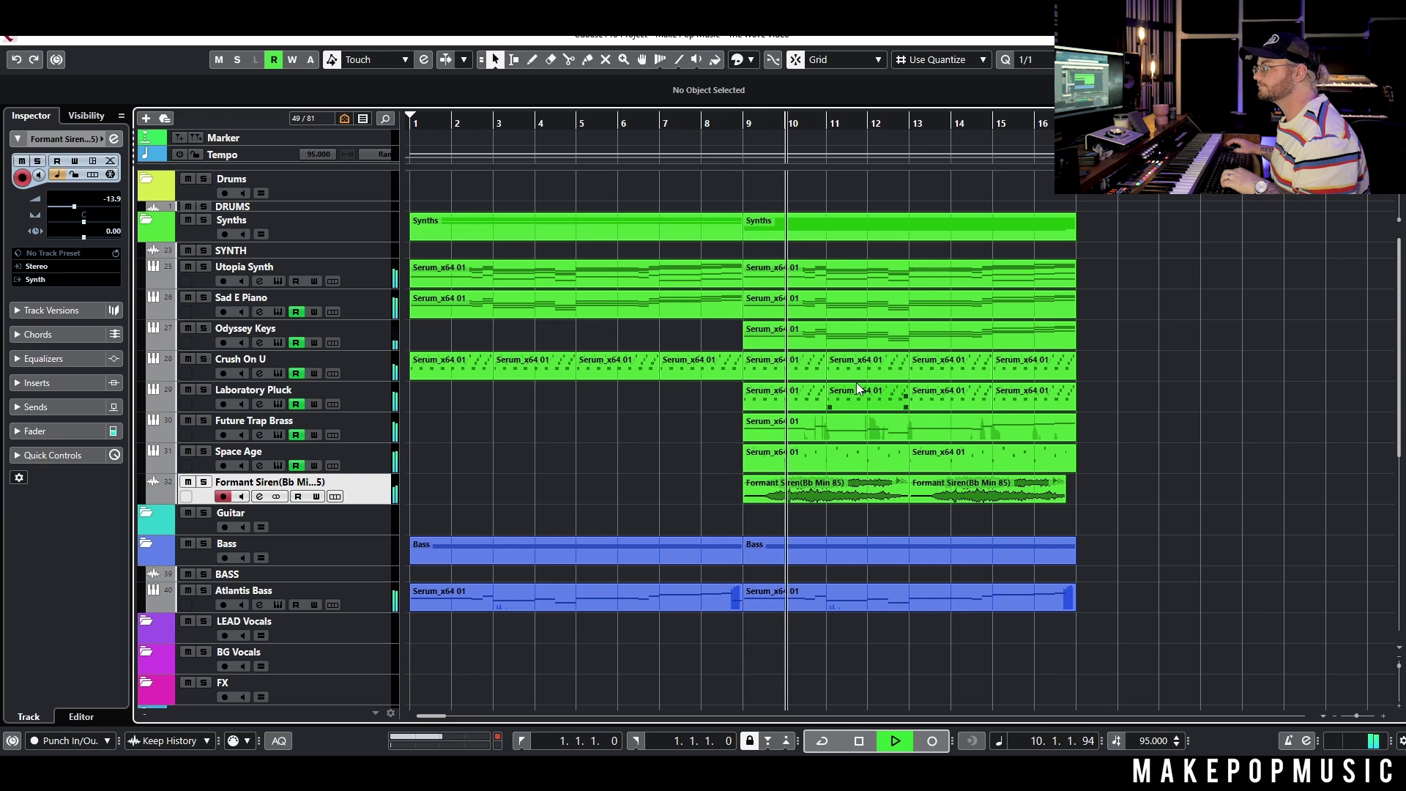
key(space)
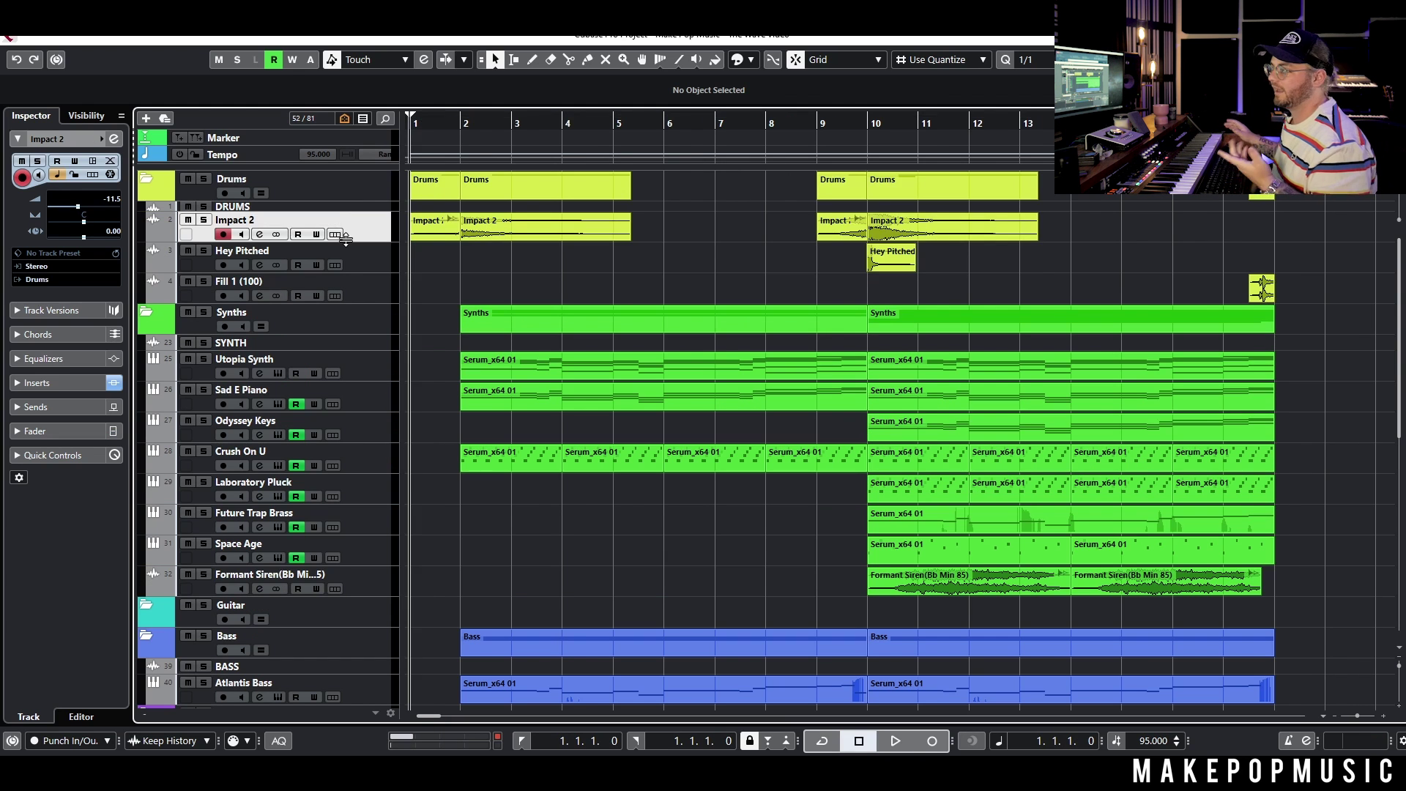
Step: Examine the placement of the Impact 2, Hey Pitched and Fill 1 (100) clips in the Drums folder
key(h)
key(h)
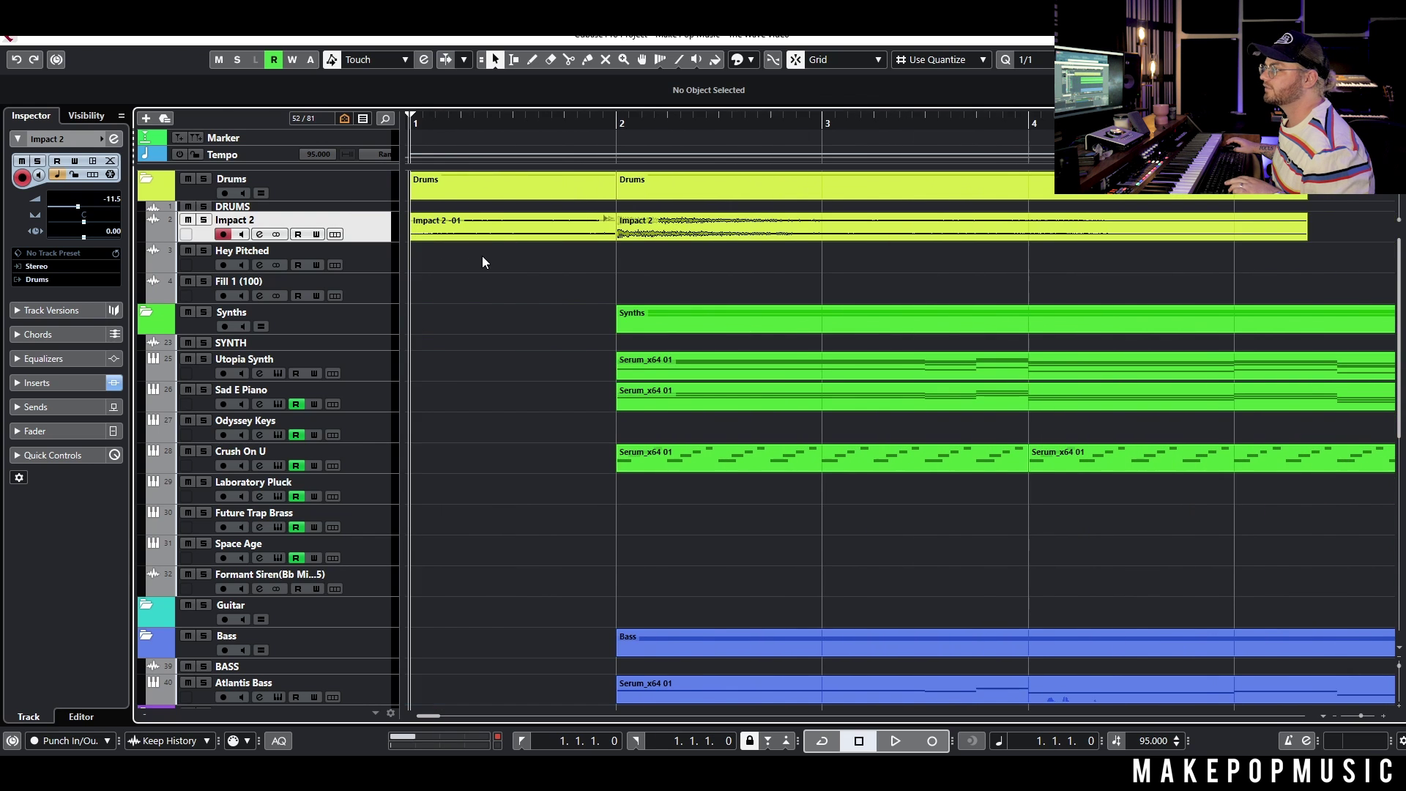
key(g)
key(g)
click(805, 260)
key(h)
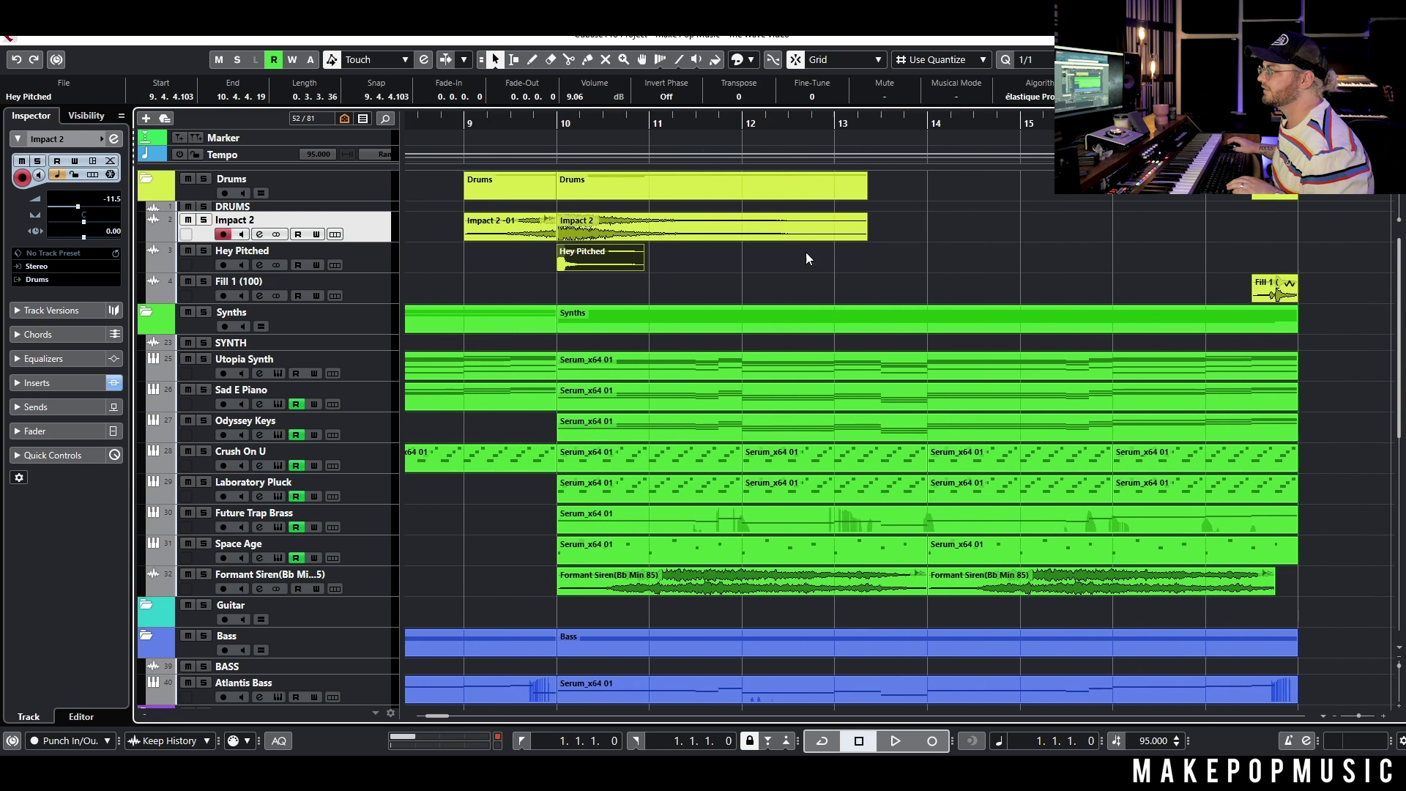
click(550, 126)
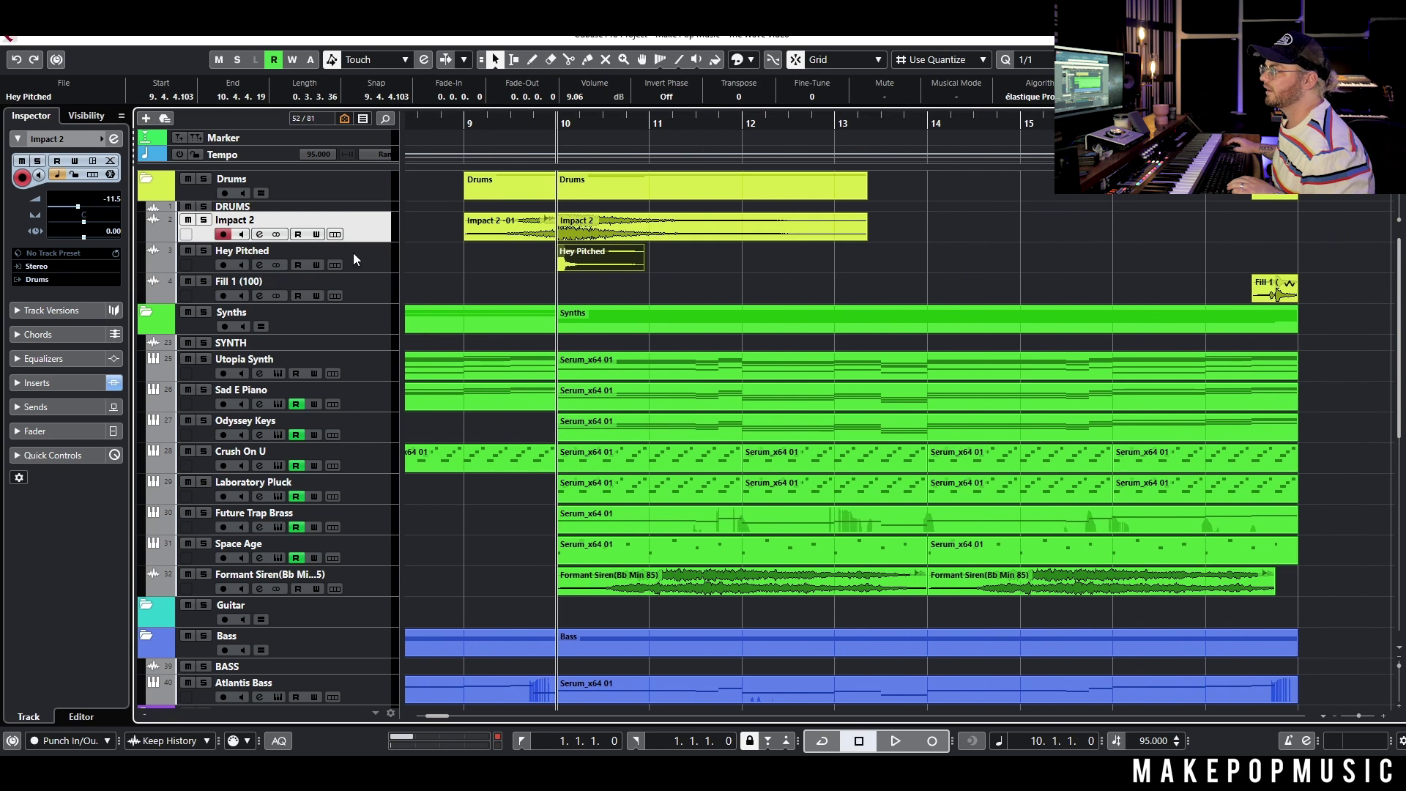
click(1274, 290)
click(378, 268)
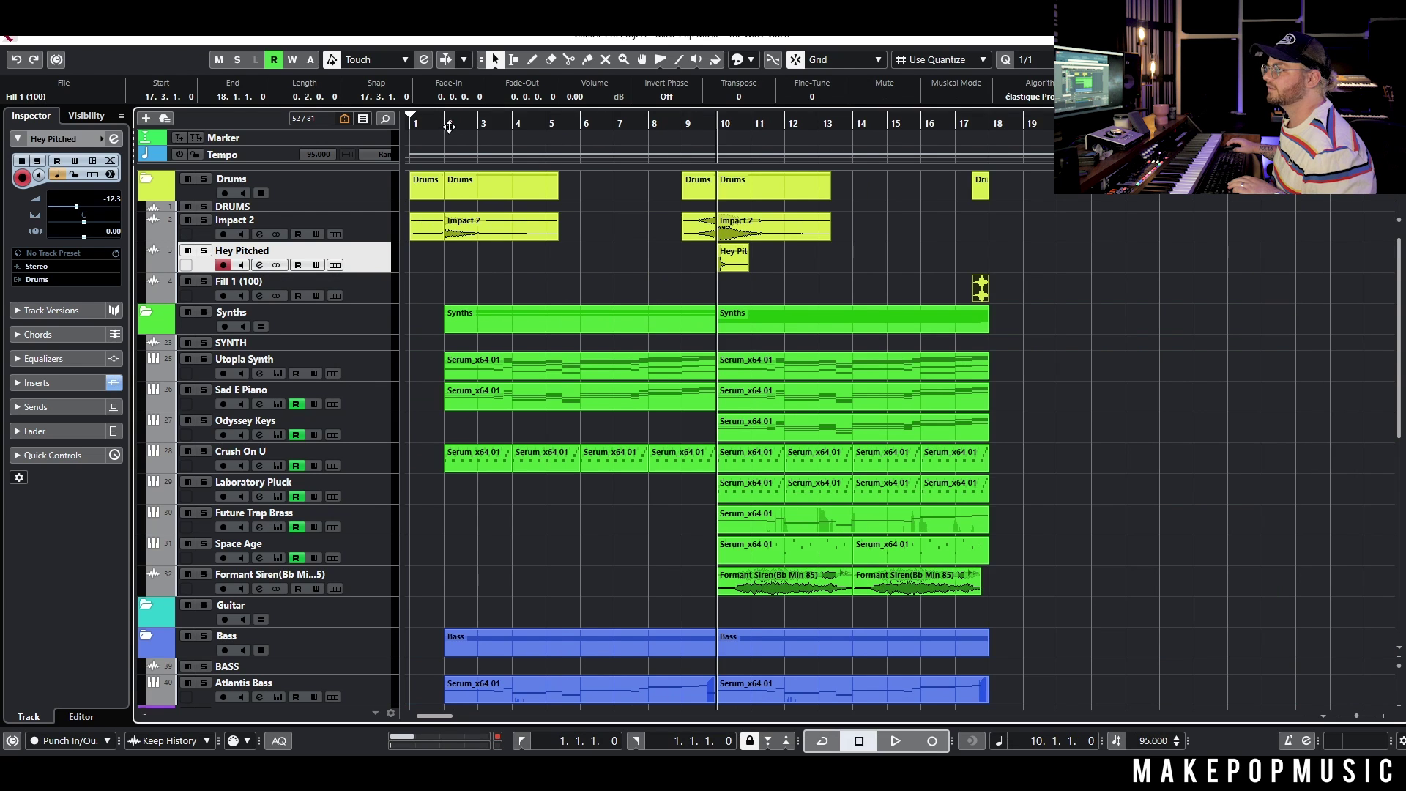
Step: Solo the Impact 2 track, play it from bar 2, and unsolo it
click(449, 126)
click(204, 220)
key(space)
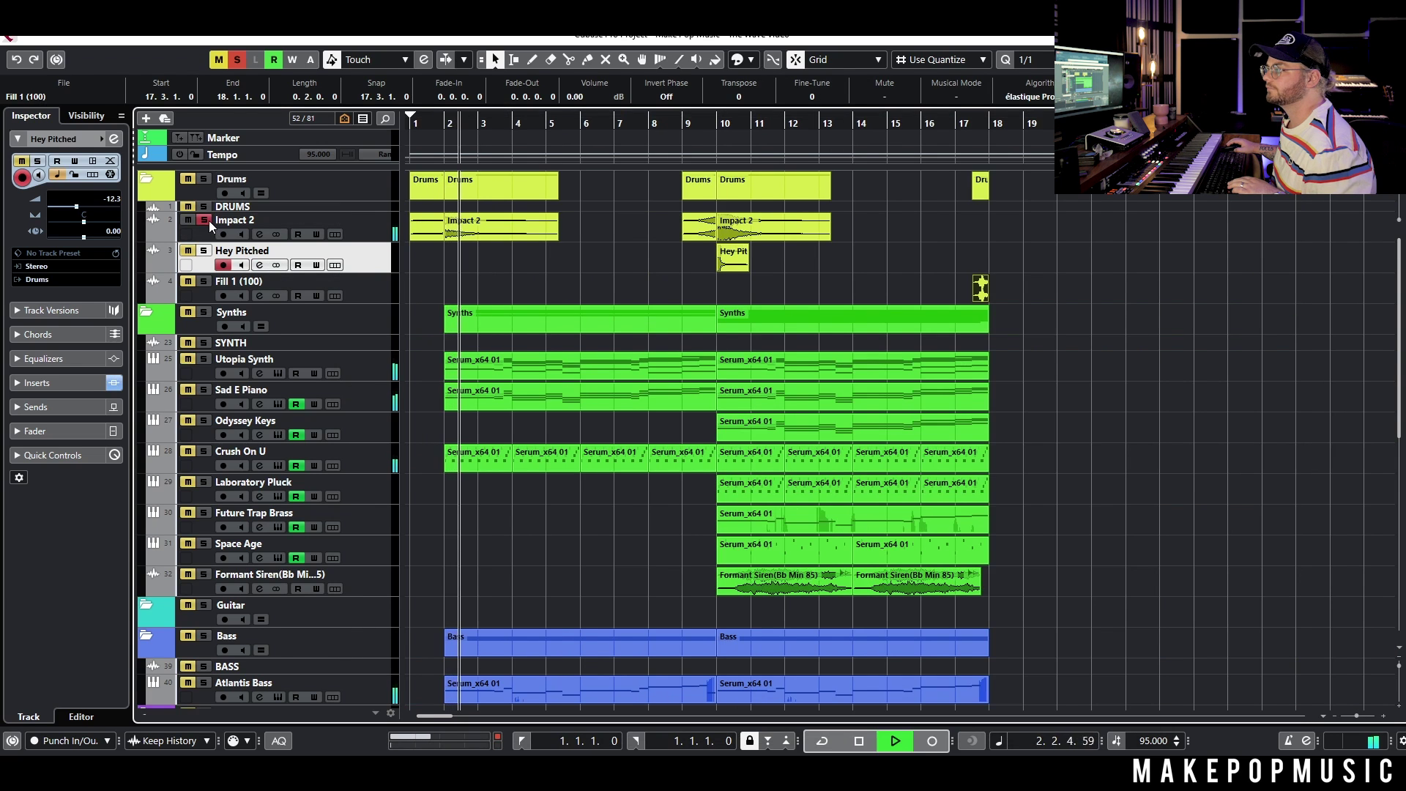
click(204, 220)
key(space)
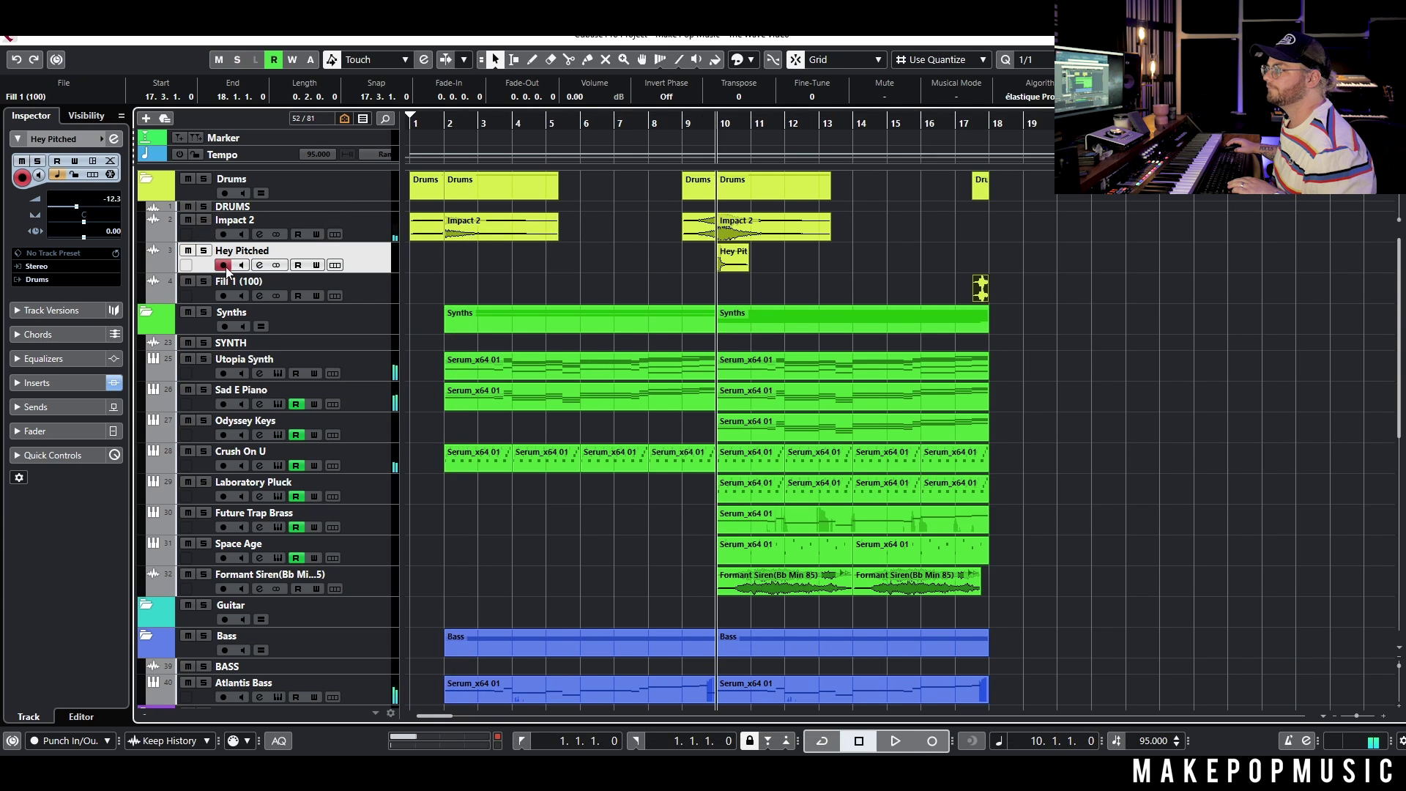
Step: Solo Hey Pitched to hear it from bar 10, unsolo it and play the full transition from bar 9
click(205, 250)
key(space)
click(204, 251)
click(684, 123)
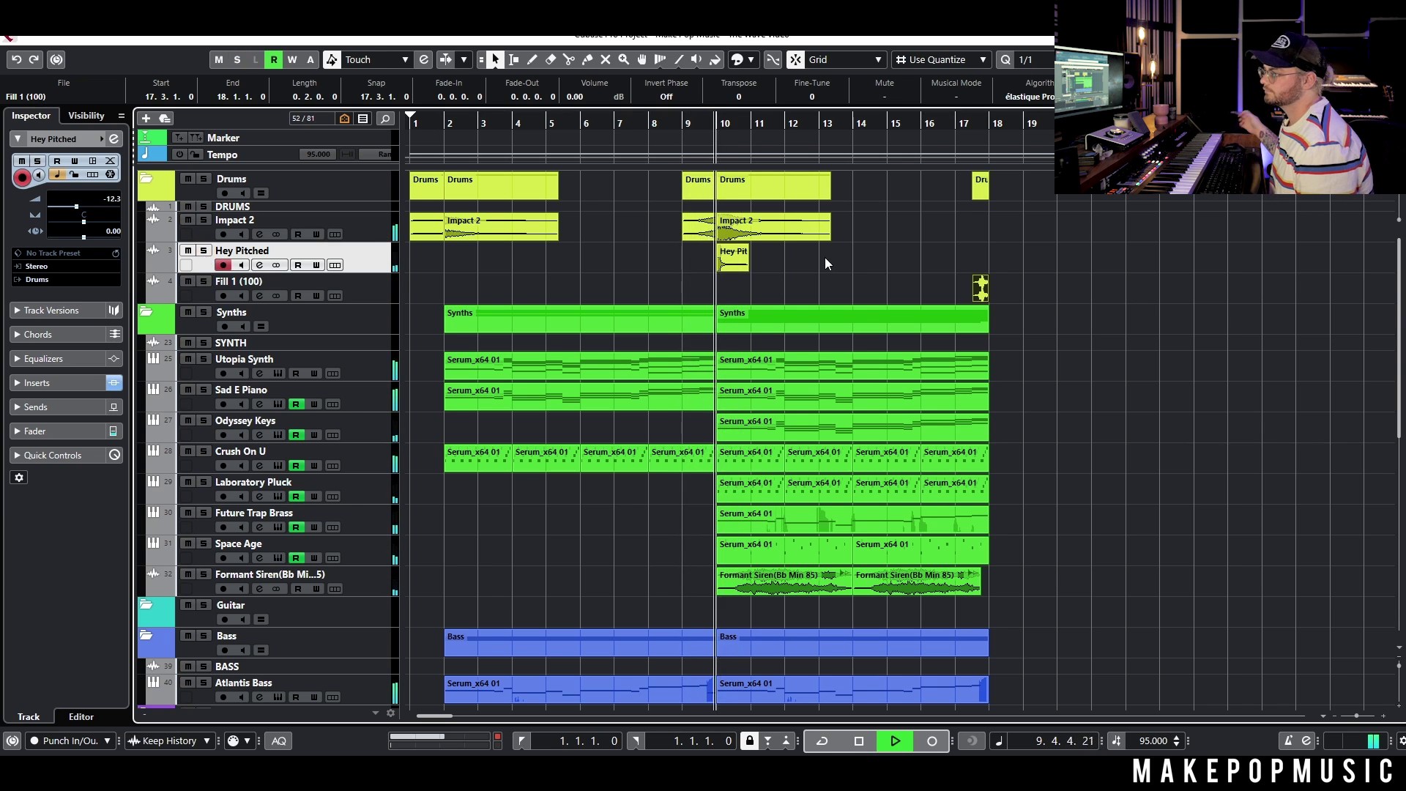
key(space)
Step: Solo the Fill 1 (100) track, play it from bar 17, and unsolo it
click(965, 119)
click(205, 284)
scroll(965, 275, up, 4)
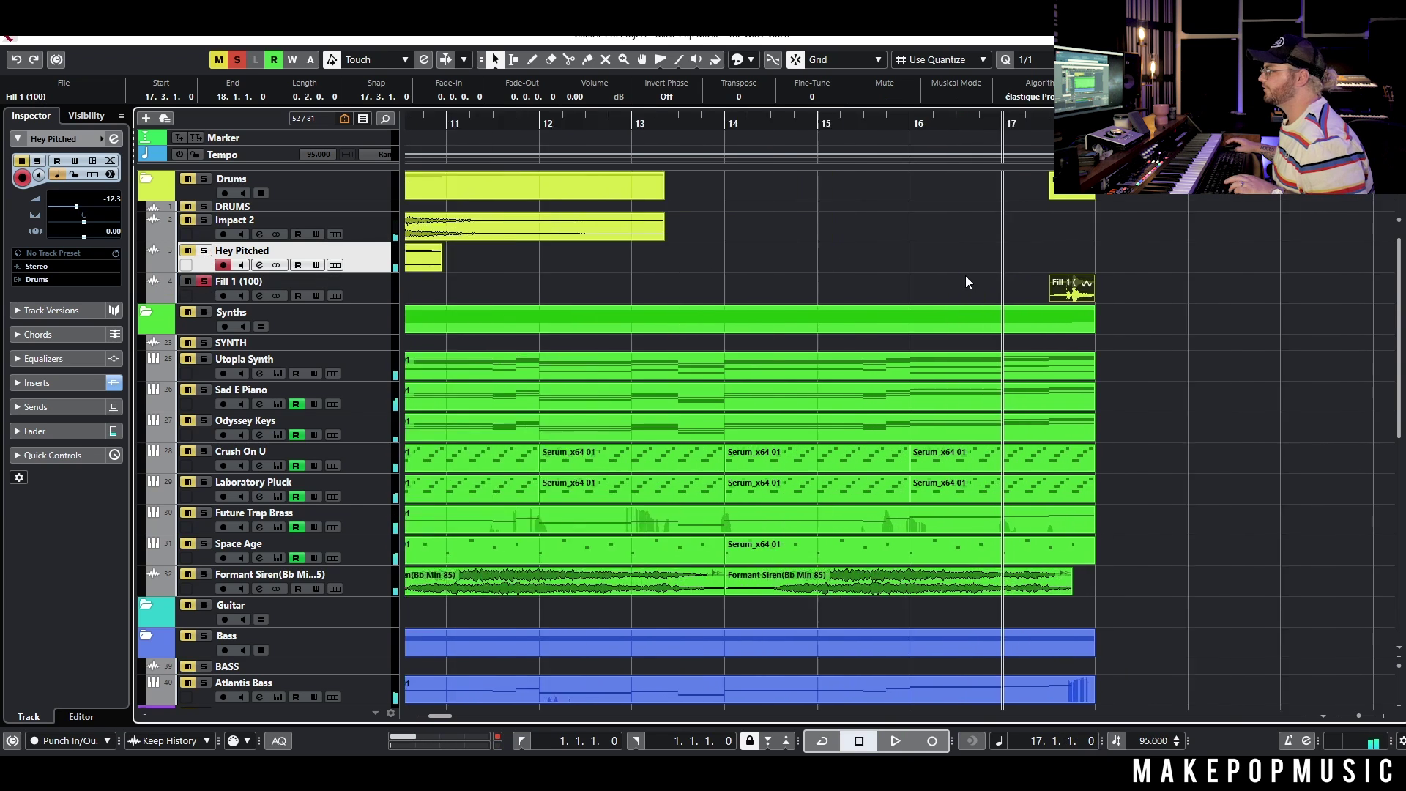
scroll(963, 272, right, 3)
key(space)
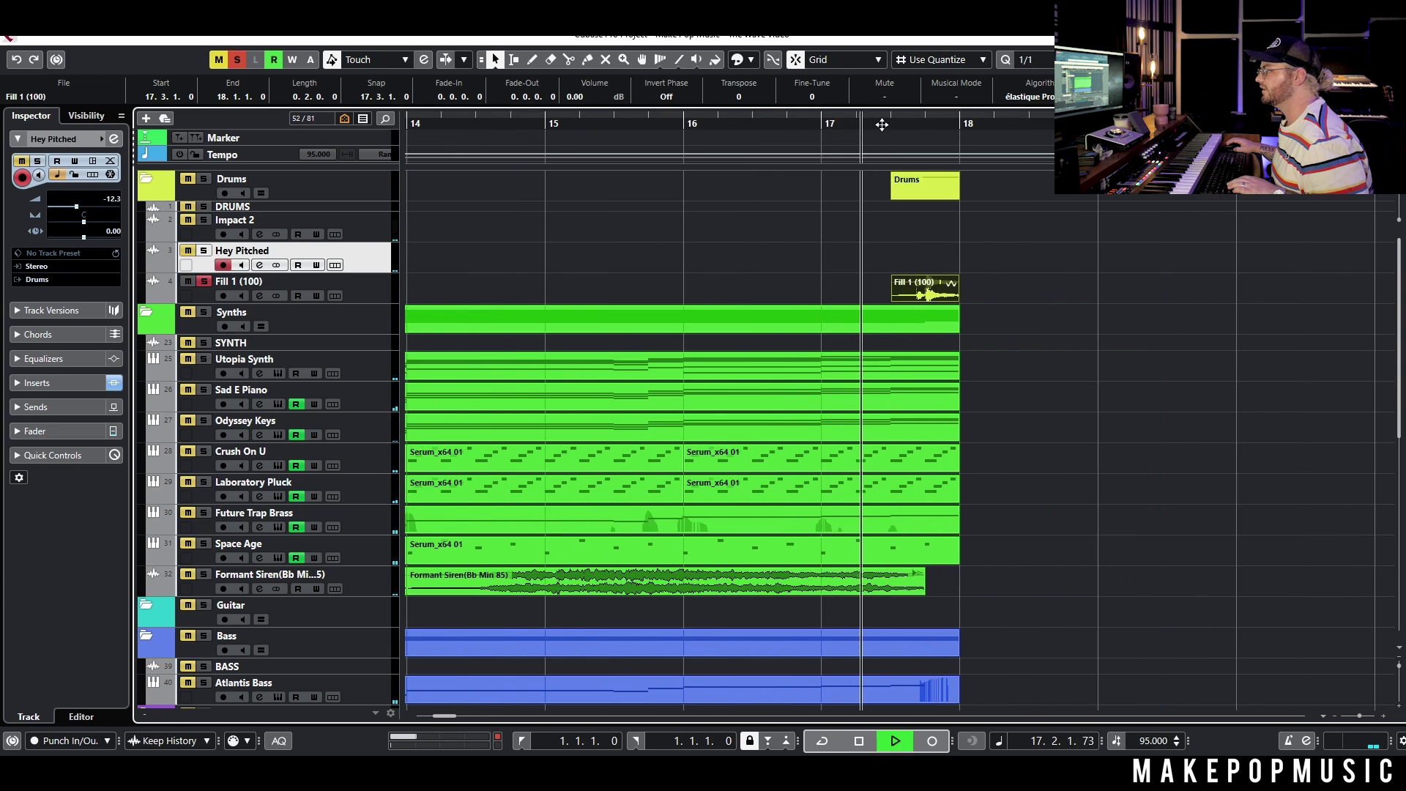
key(space)
click(205, 281)
scroll(824, 309, down, 5)
scroll(834, 303, down, 3)
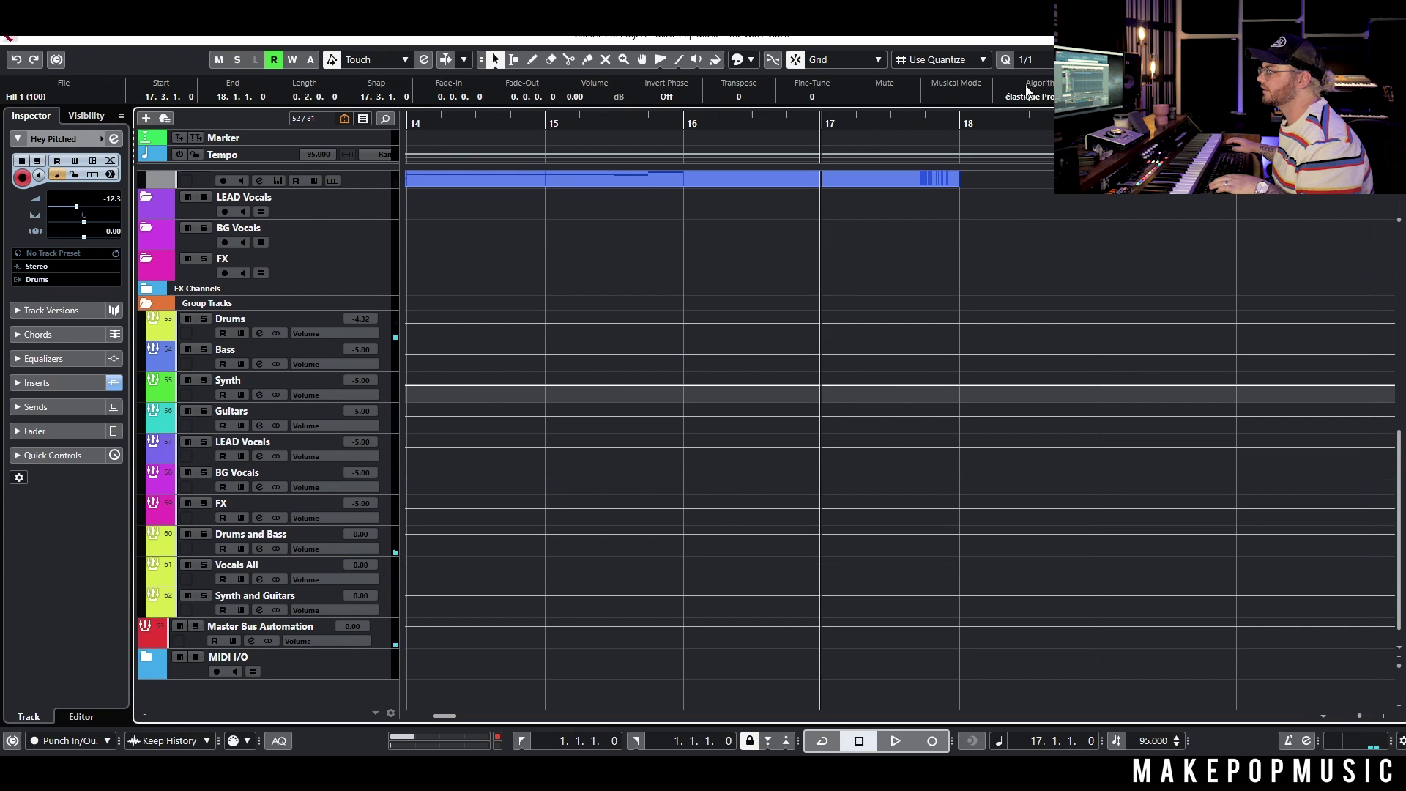
click(1028, 59)
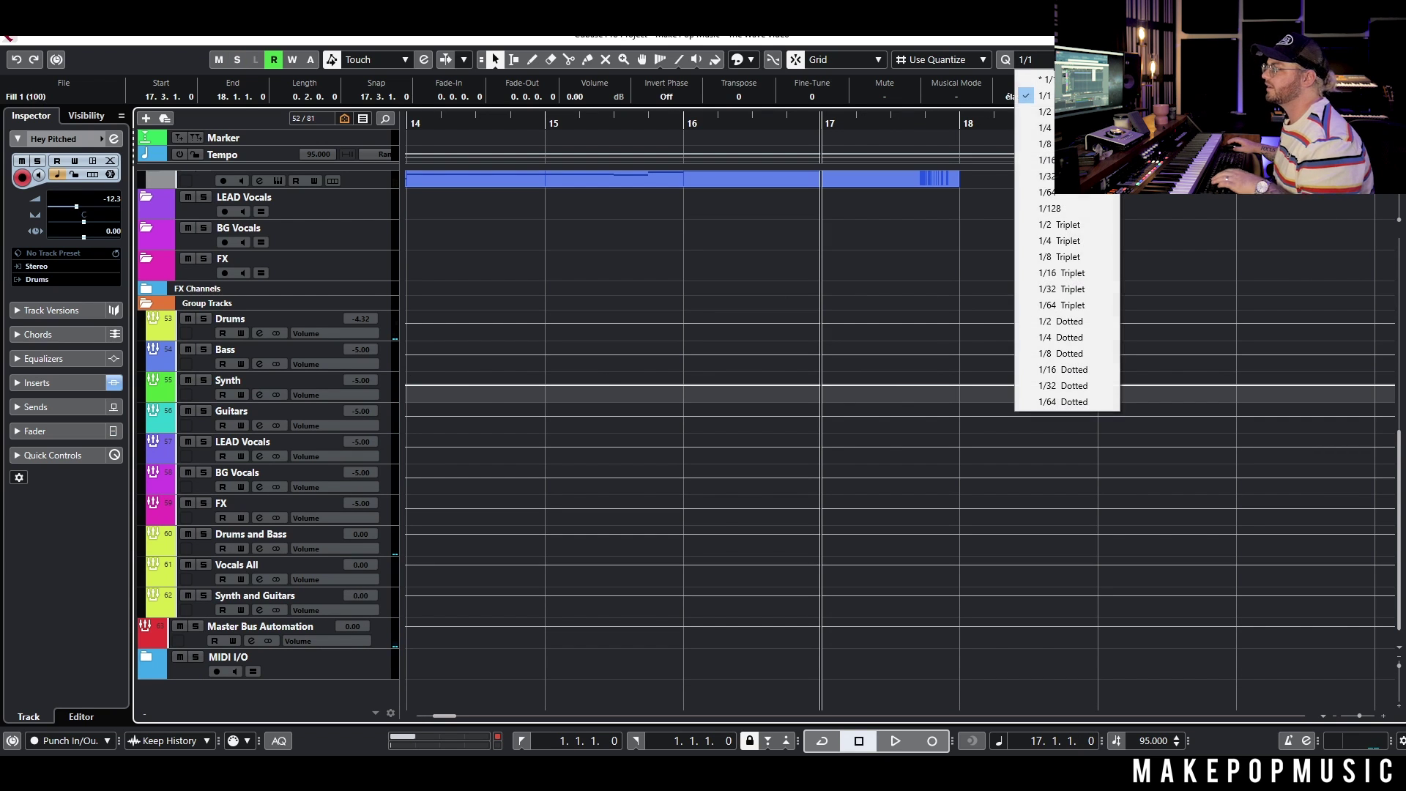
click(954, 220)
scroll(939, 251, up, 5)
scroll(908, 423, down, 3)
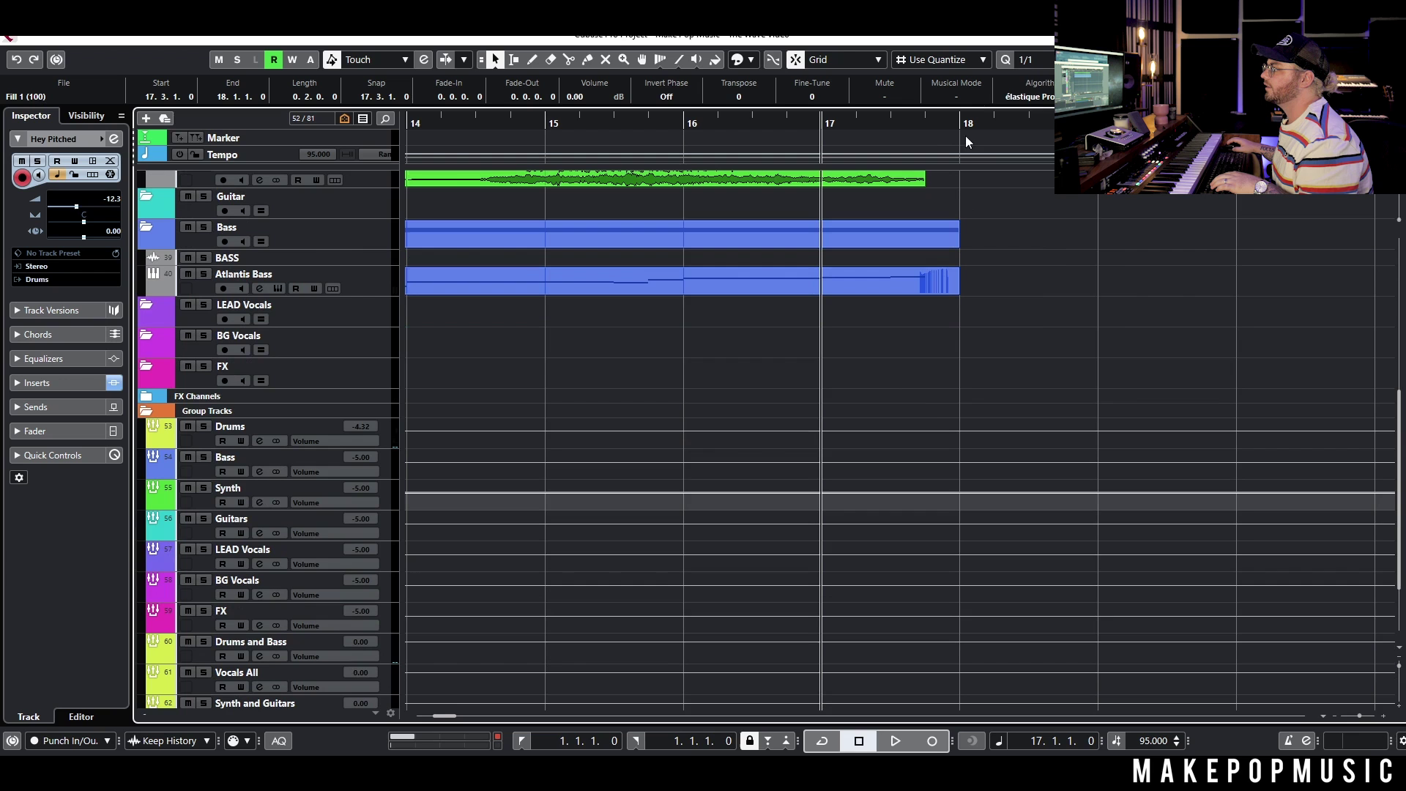
Step: Set the quantize grid to 1/8, automate the Synth group's volume down to -oo at the end of bar 17, and play the transition
click(1029, 59)
click(1035, 125)
scroll(881, 262, up, 5)
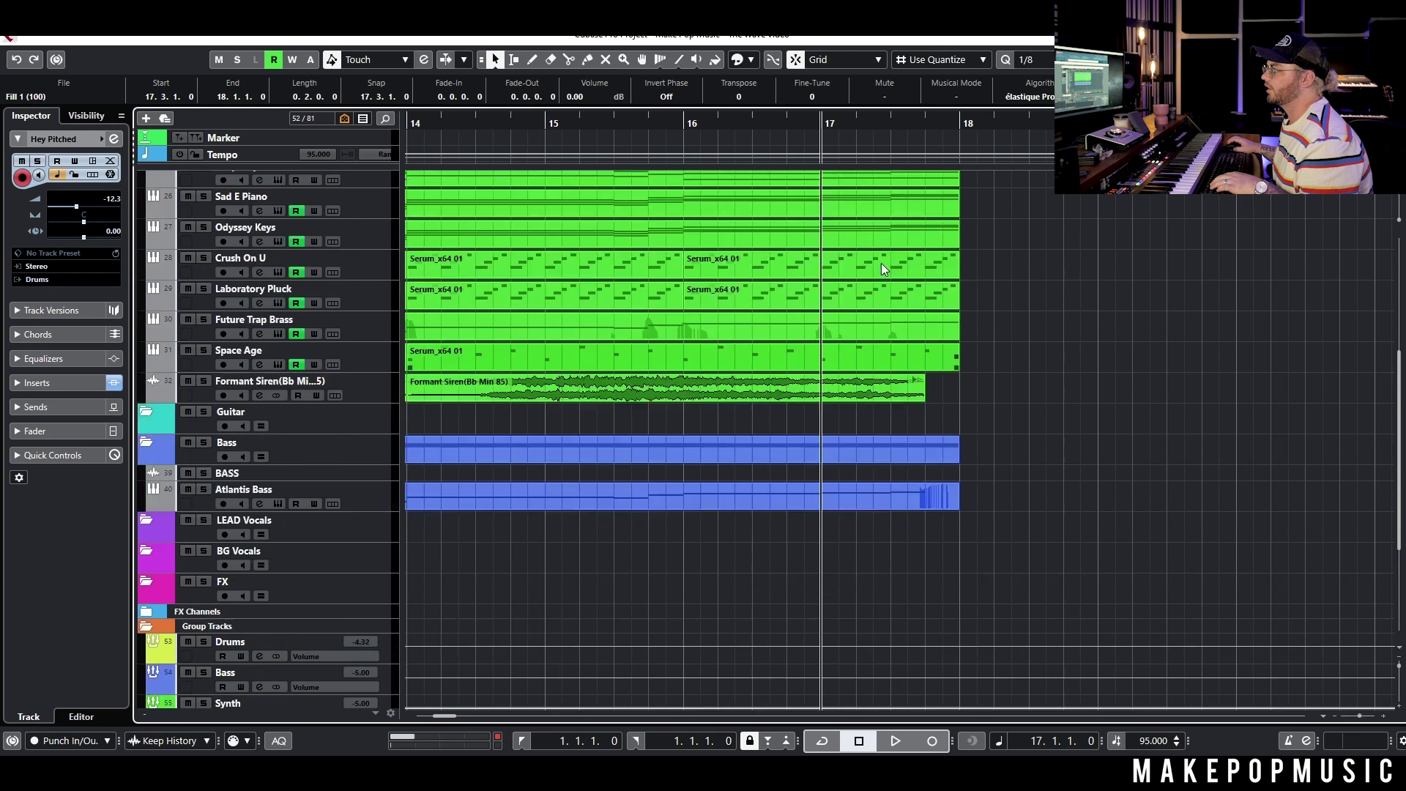
scroll(945, 439, down, 5)
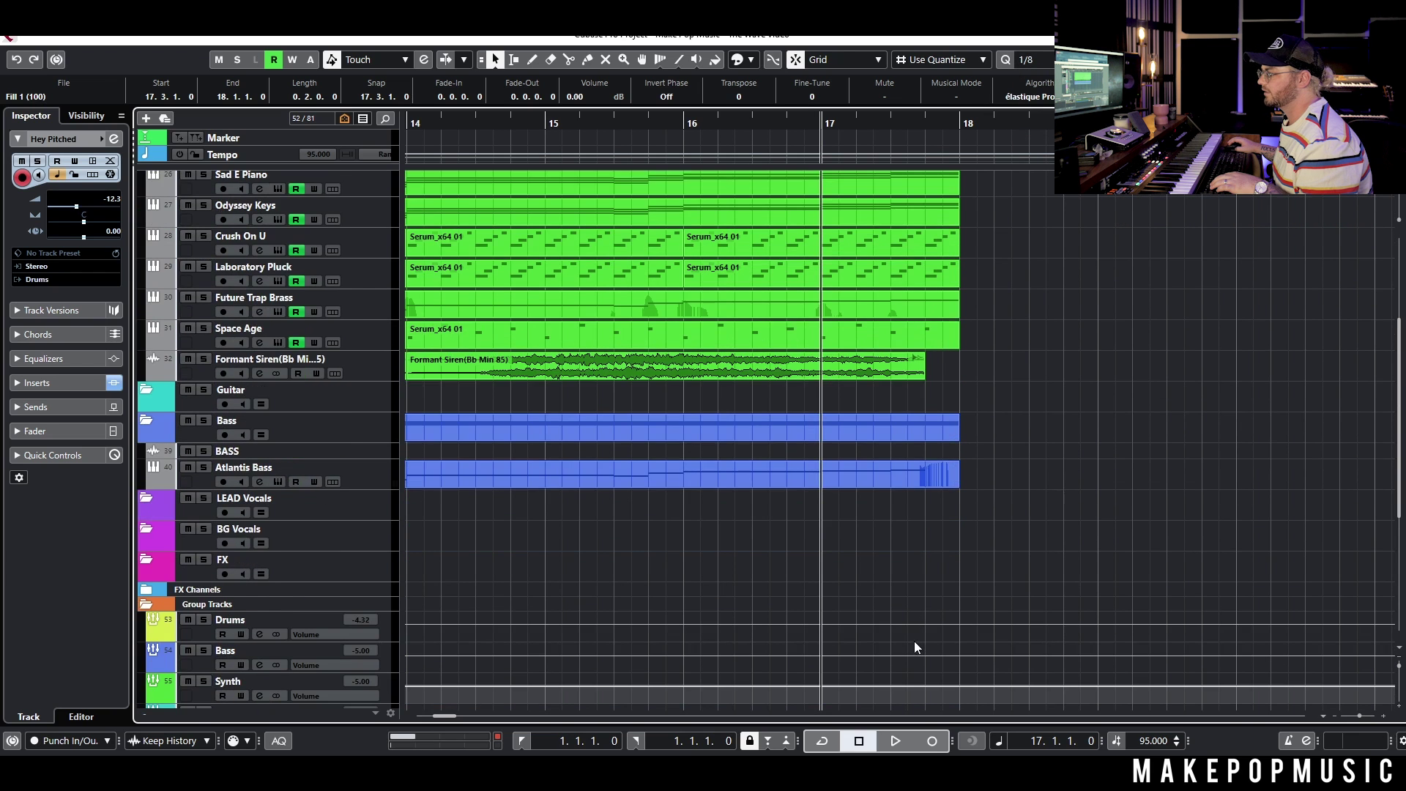
scroll(926, 579, down, 5)
drag(933, 469, 942, 485)
key(space)
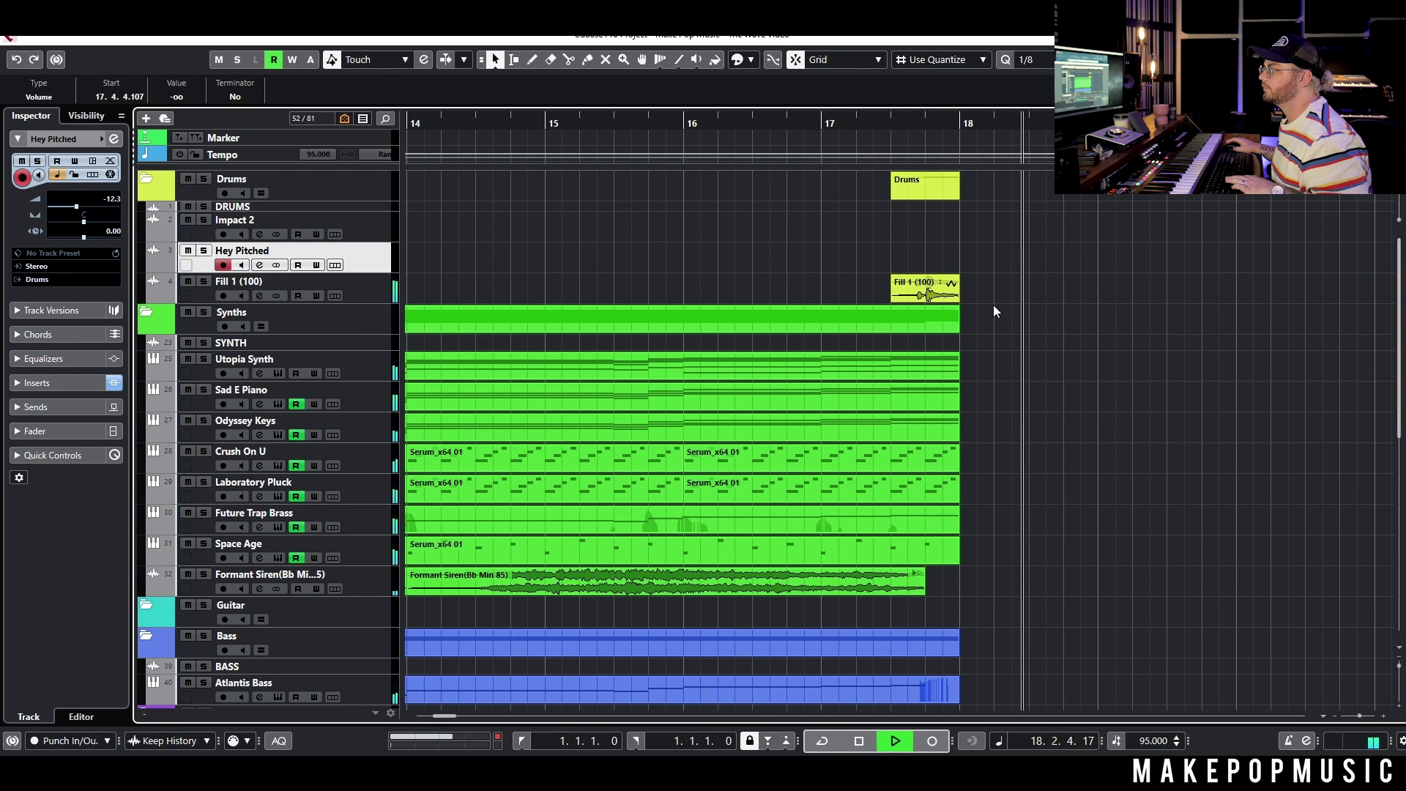
key(space)
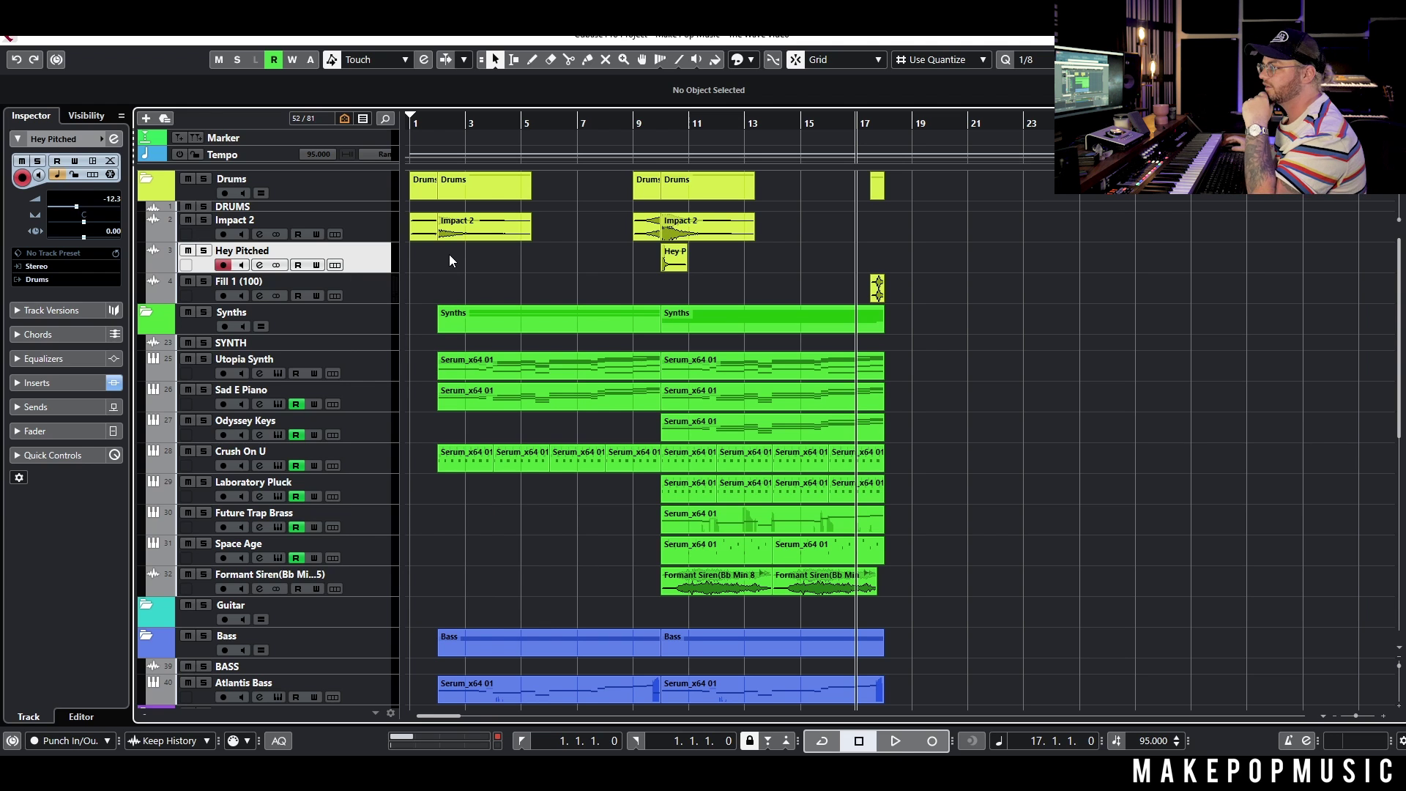
Step: Add a new instrument track inside the Drums folder for the drum samples
right_click(369, 229)
click(424, 230)
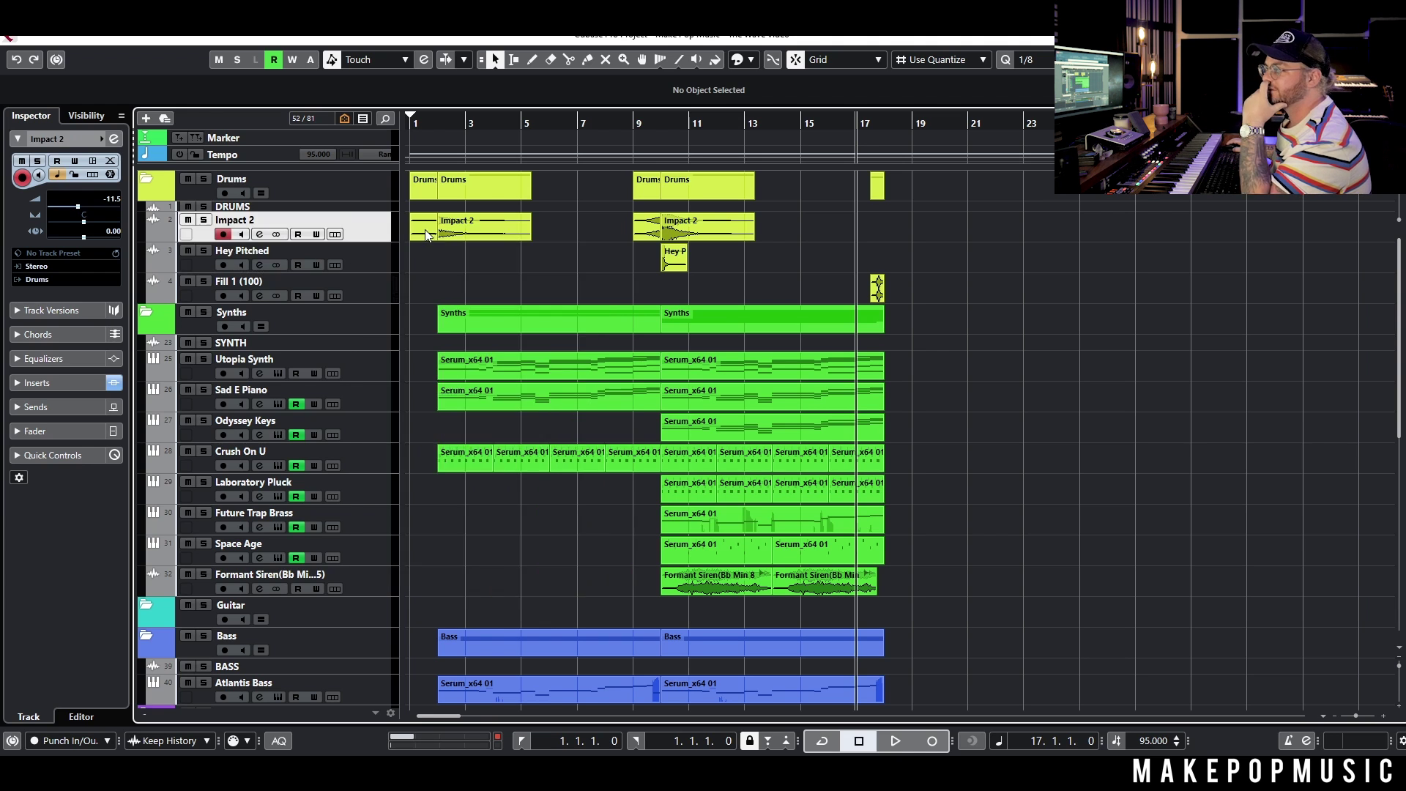
right_click(372, 242)
mouse_move(512, 250)
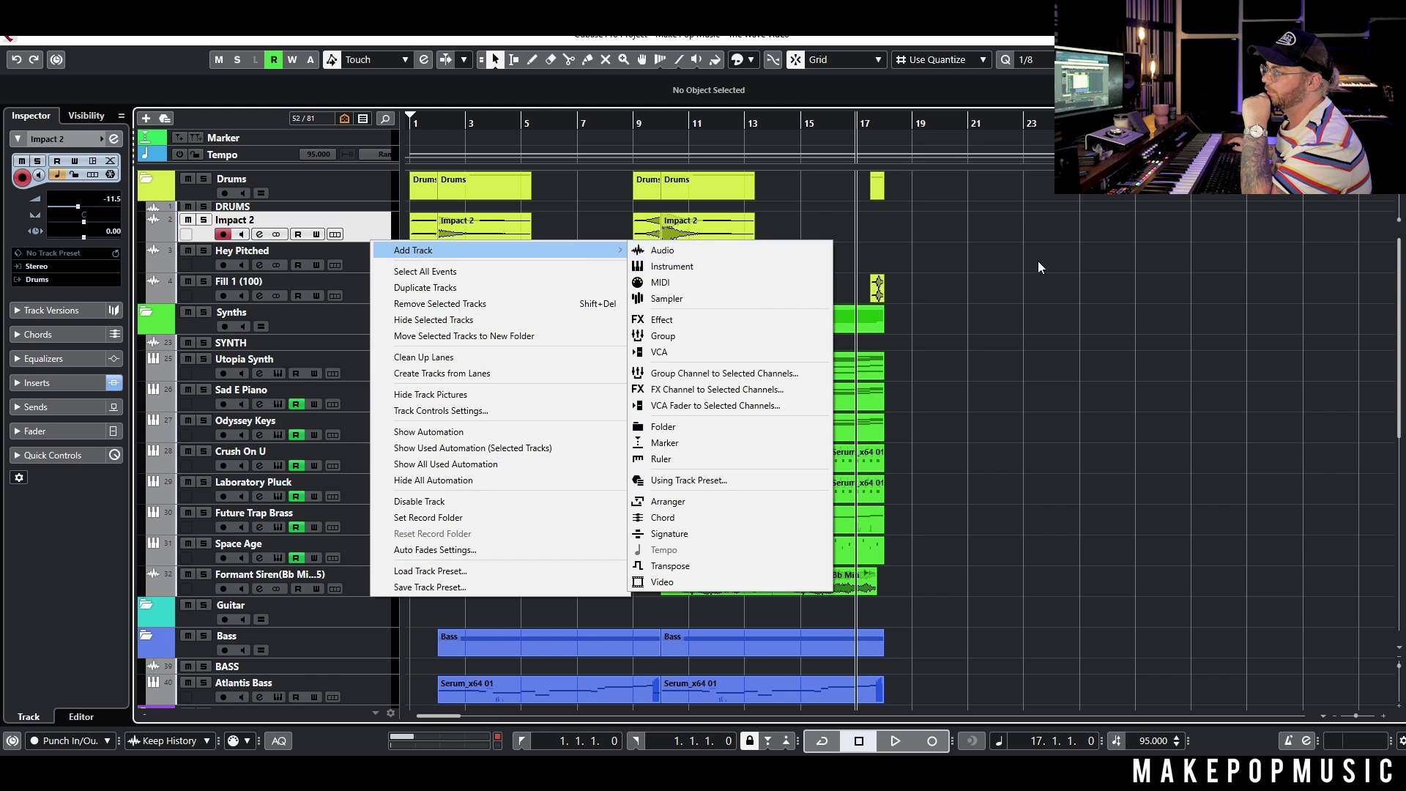
click(775, 266)
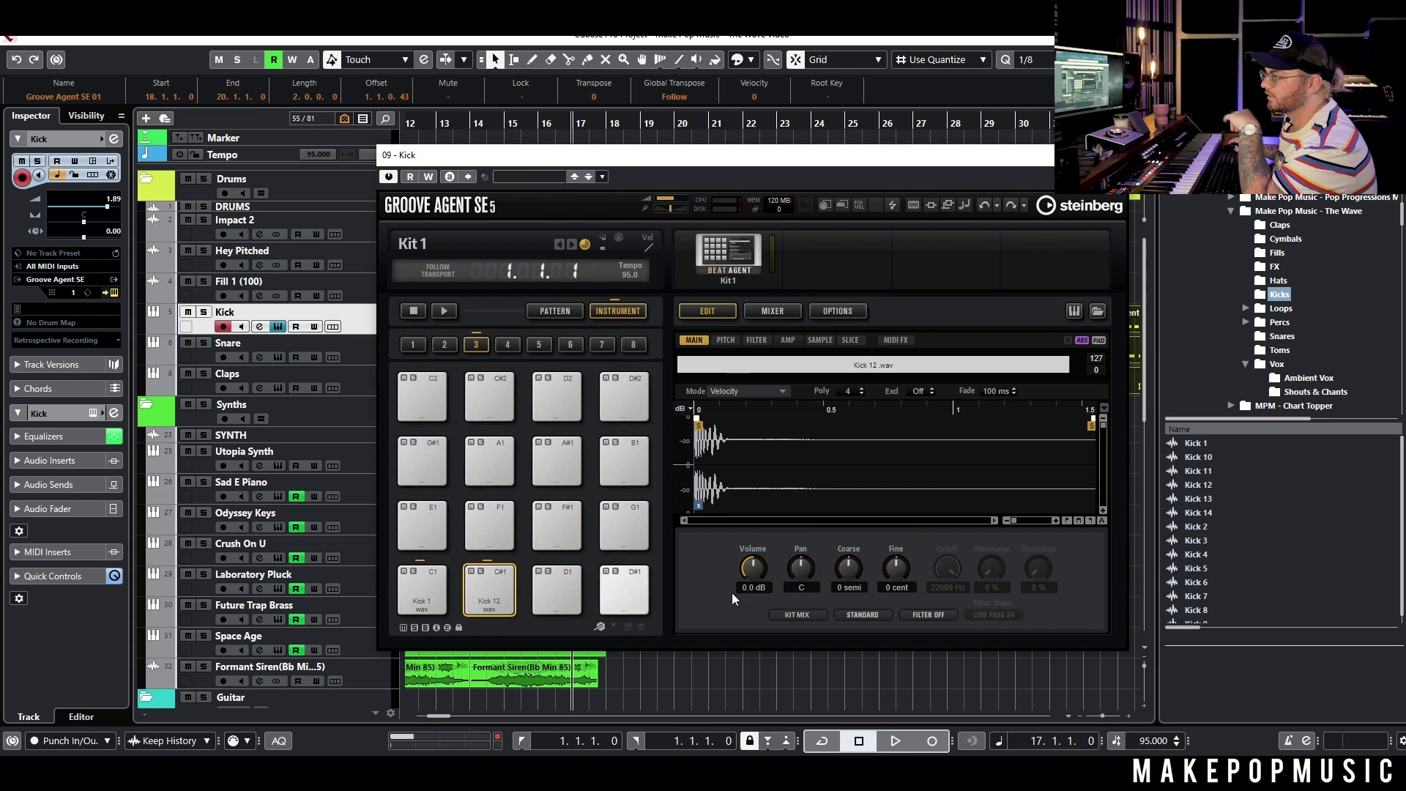
Step: Preview the samples in The Wave's Kicks folder one after another, from Kick 1 through Kick 2
click(1203, 444)
click(1204, 458)
click(1209, 472)
click(1212, 486)
key(Down)
key(Down)
key(Down)
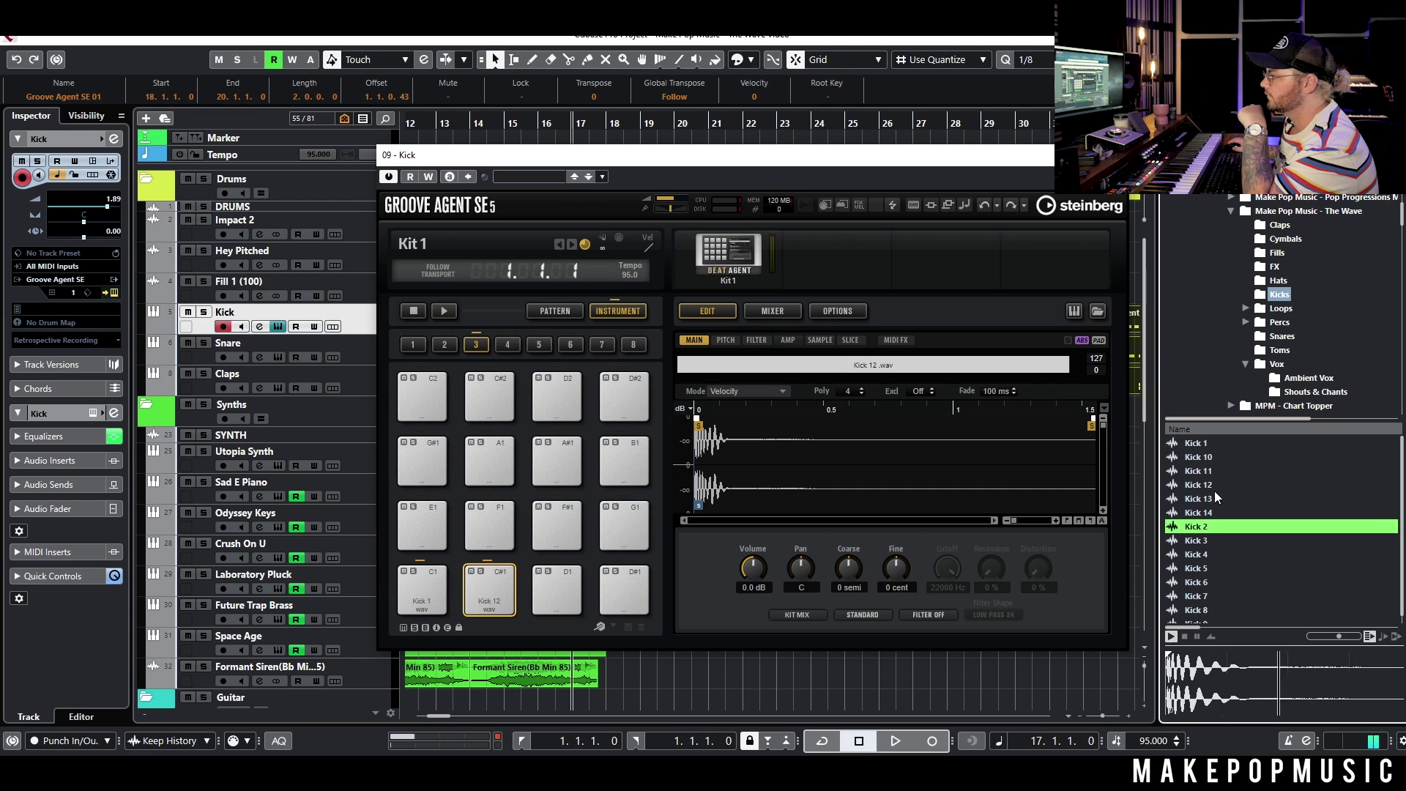
Step: Compare Kick 1, Kick 12 and Kick 13, play the Kick 12 pad in Groove Agent, and close the Kick instrument
click(1214, 443)
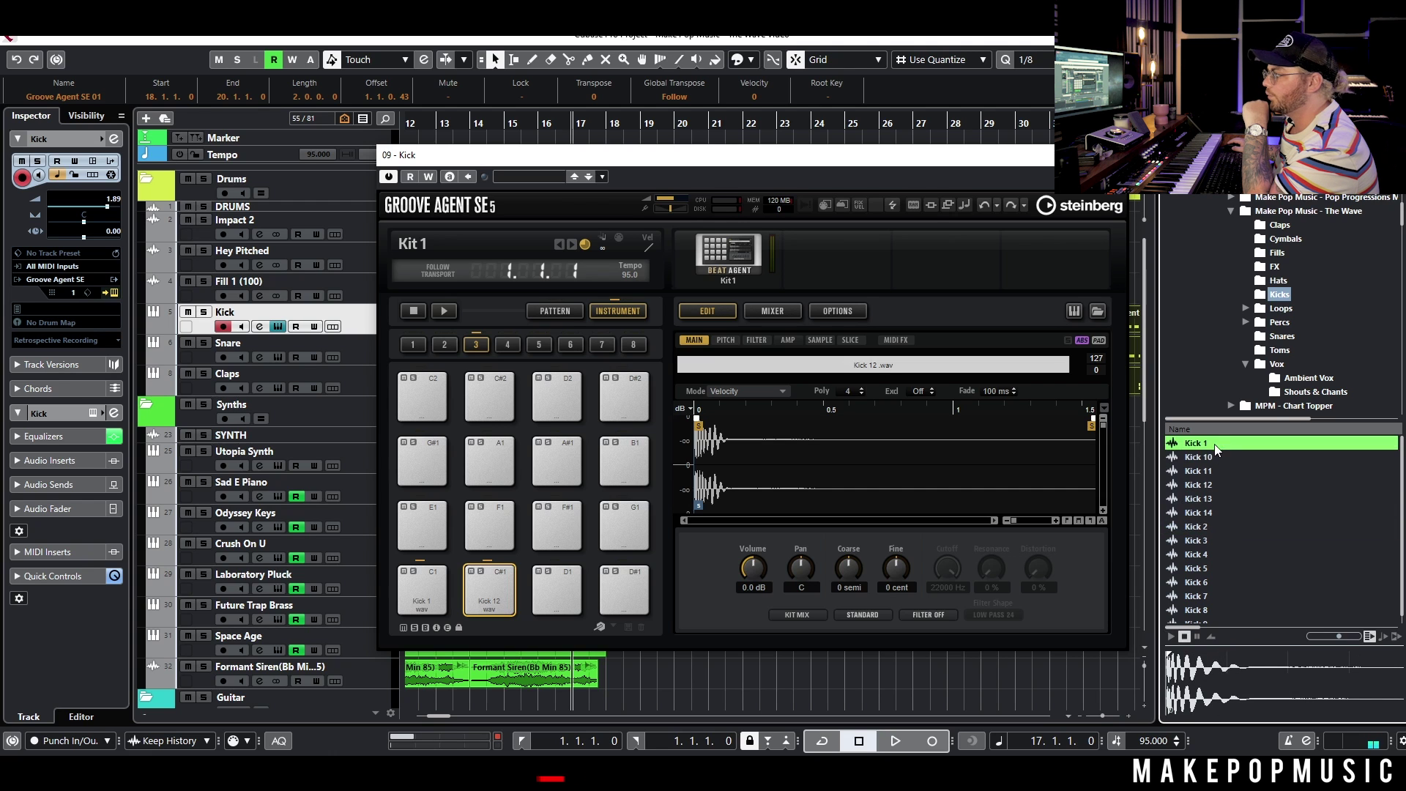
click(1212, 483)
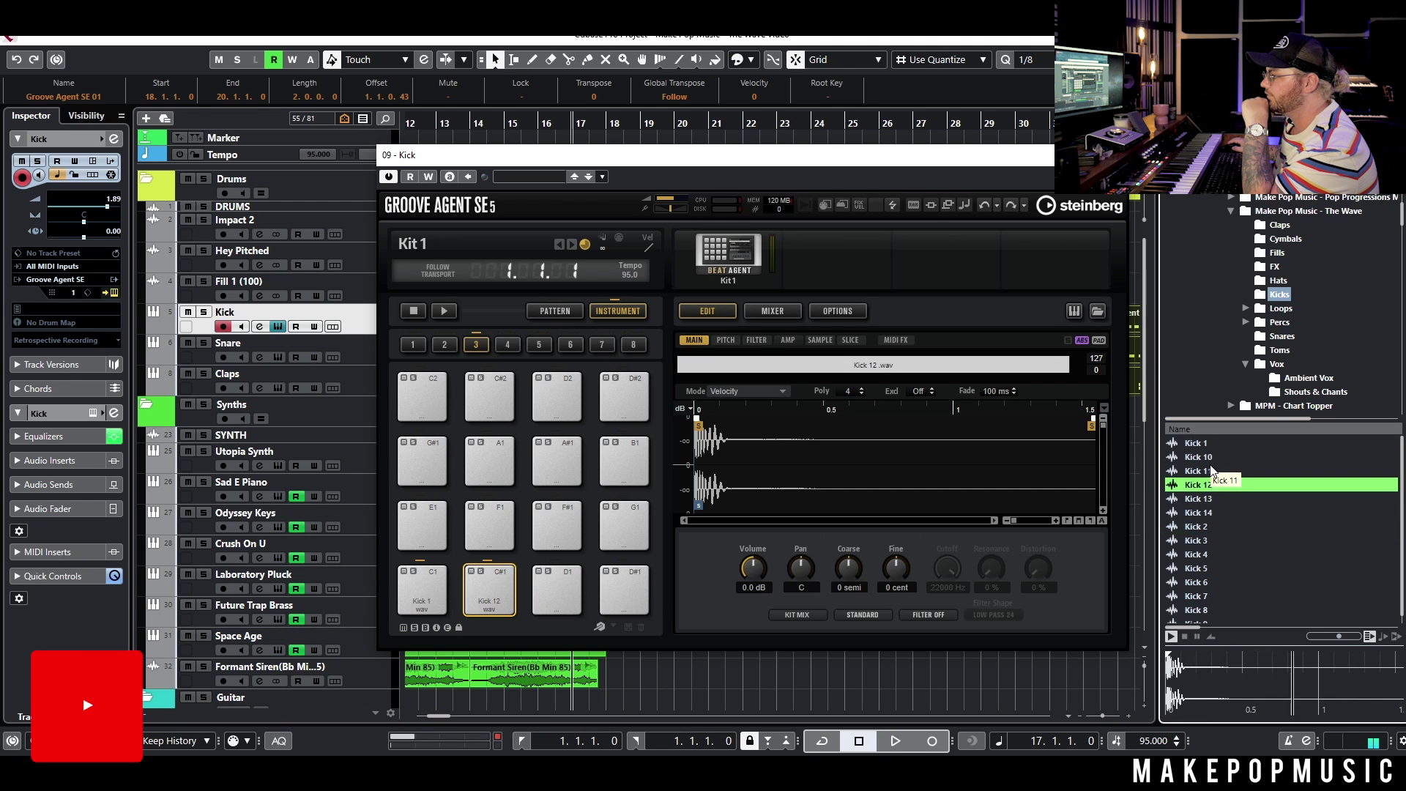
click(1211, 499)
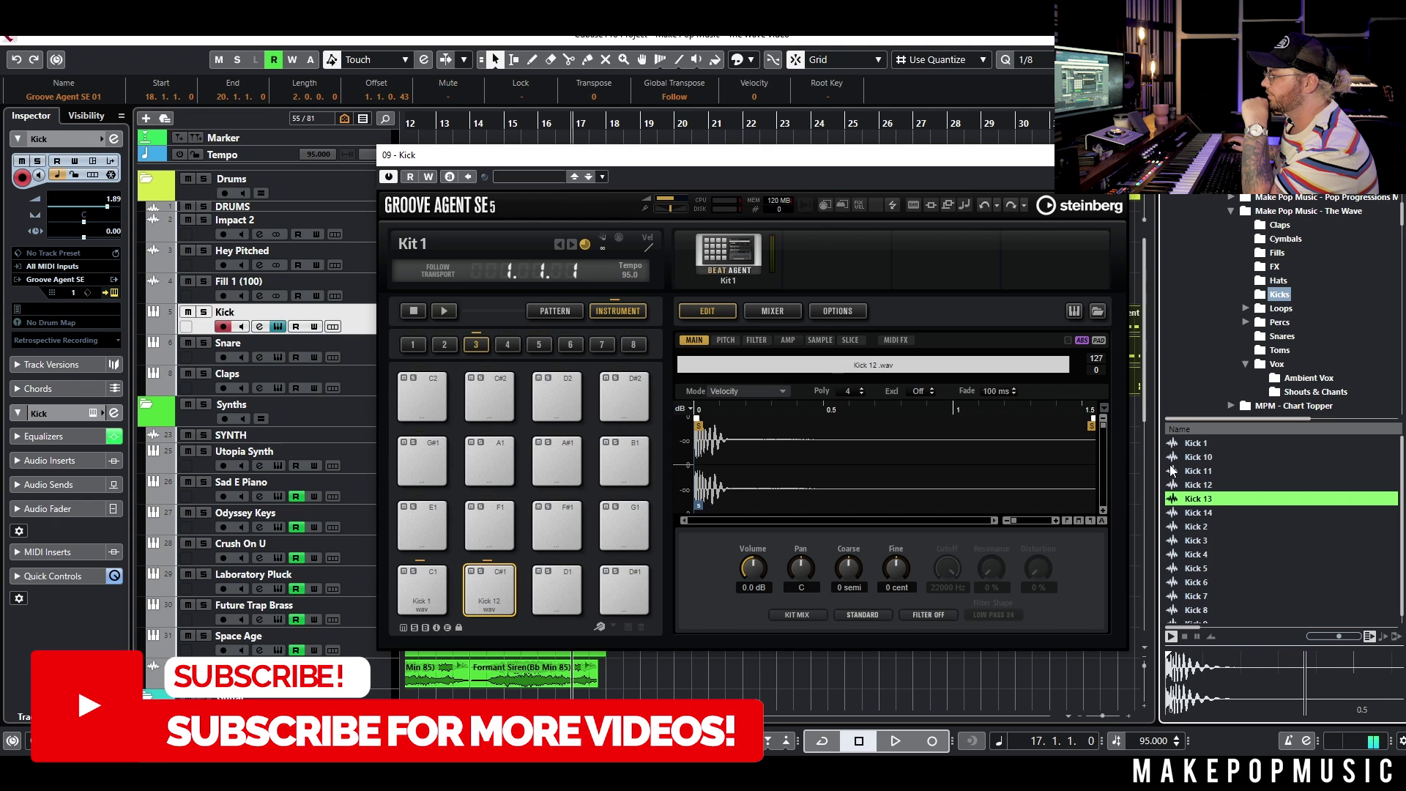
click(514, 591)
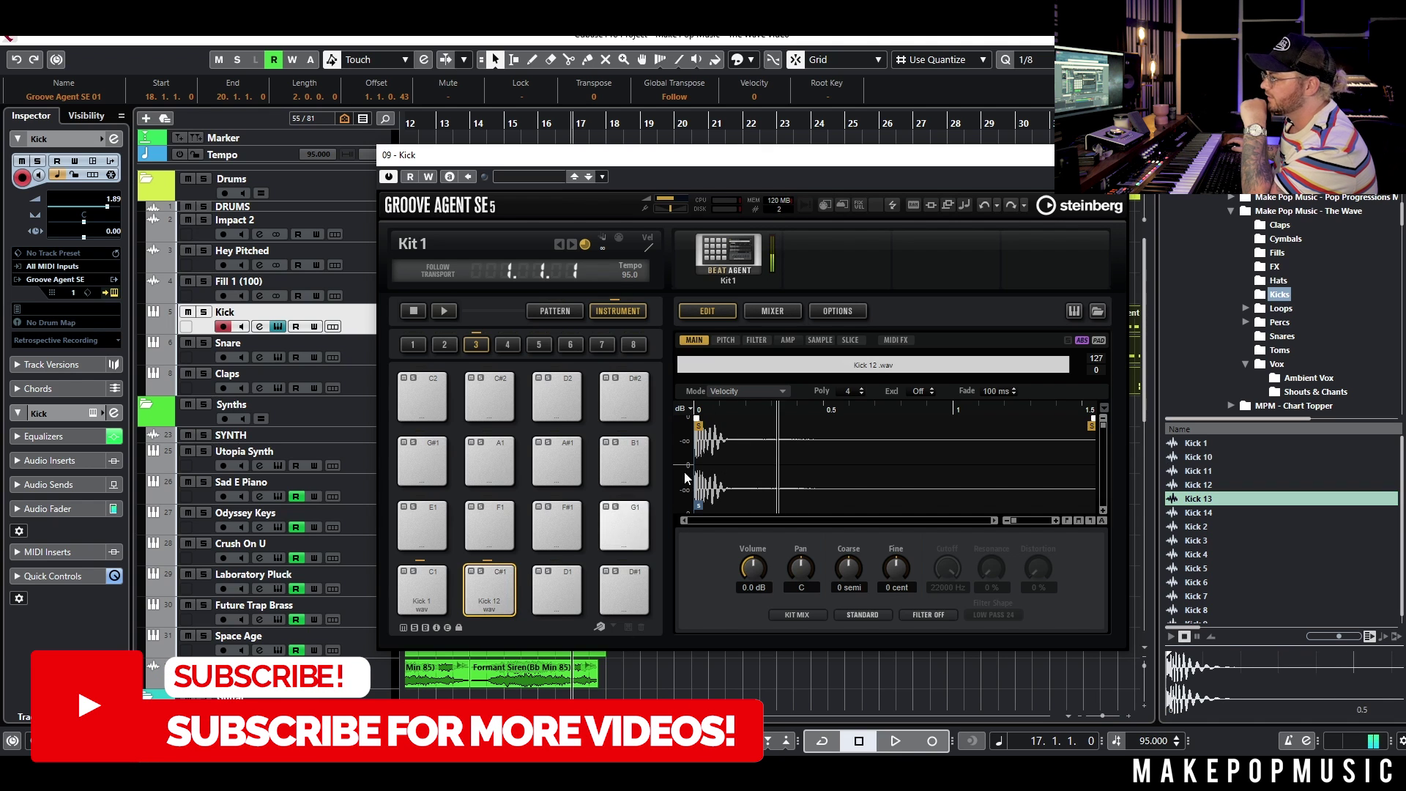
click(1111, 155)
Step: Solo the Snare track, play the Snare 15 pad in its Groove Agent kit, and close the instrument
click(203, 342)
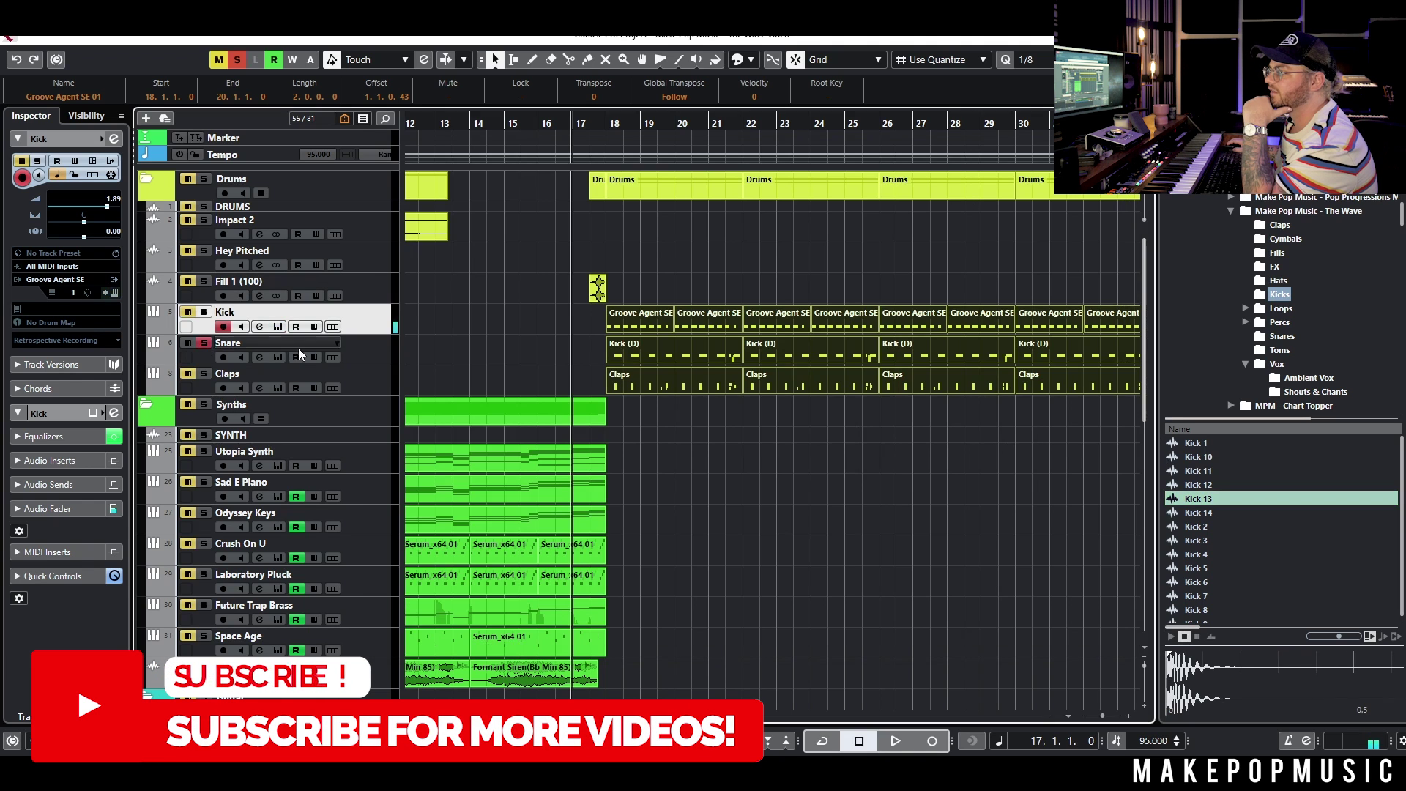
click(278, 357)
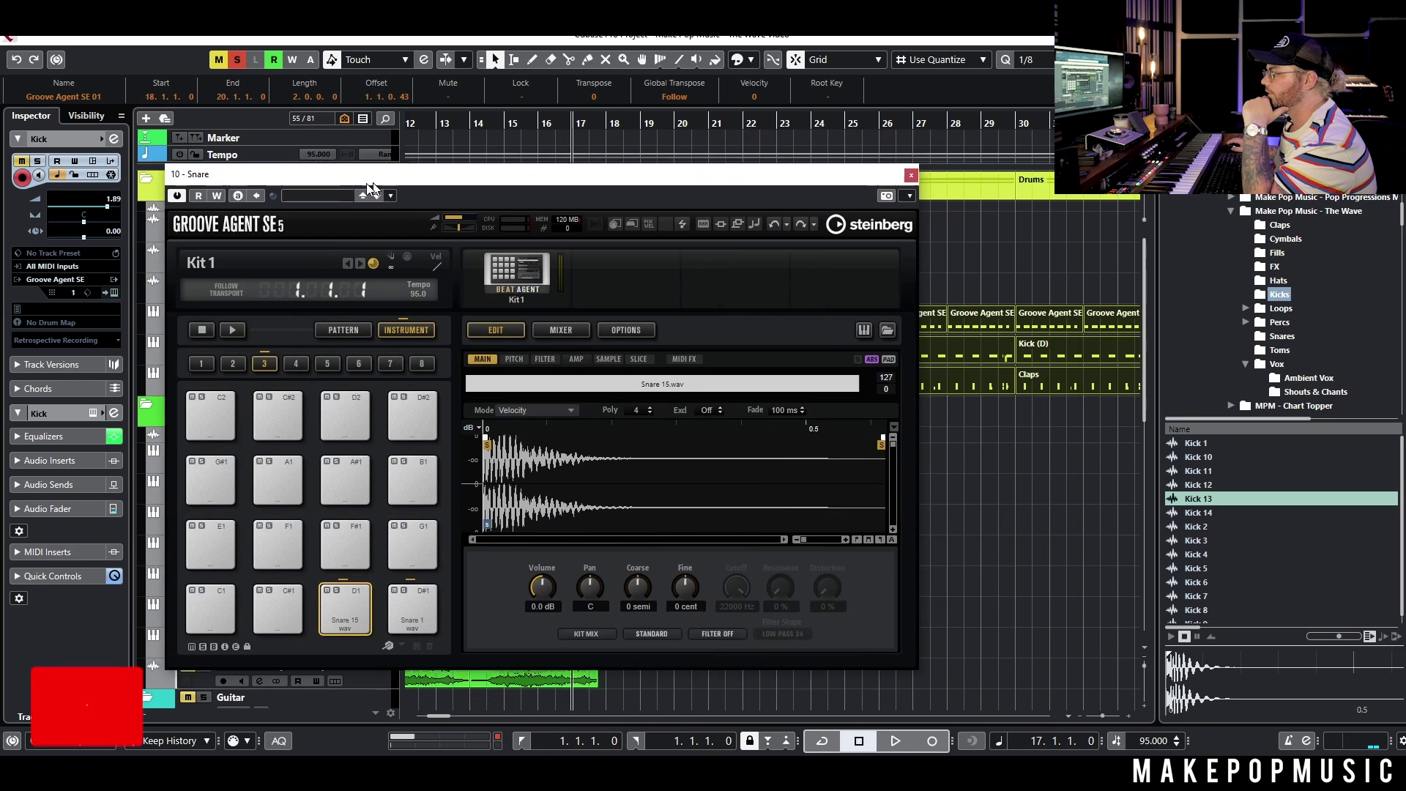
click(387, 645)
click(387, 645)
click(967, 191)
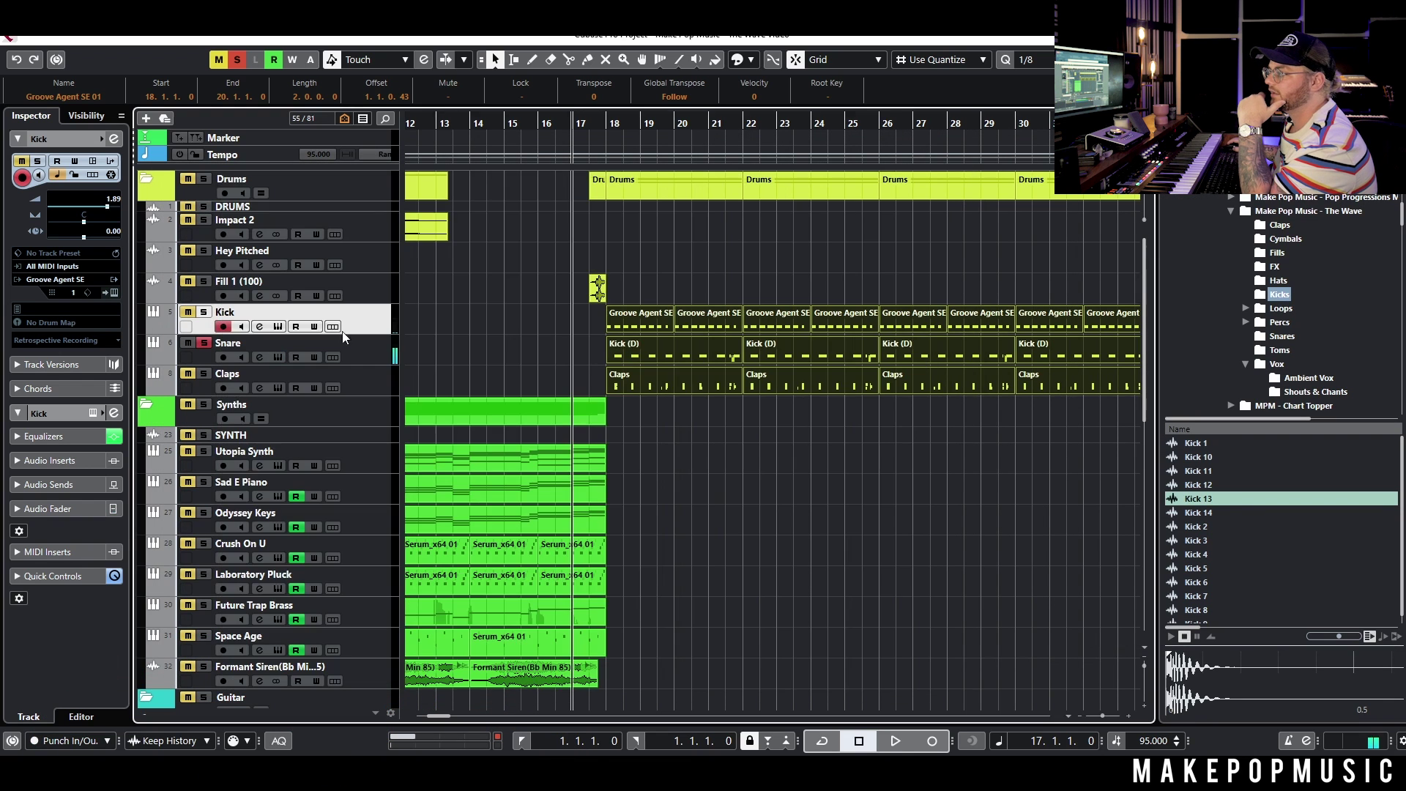
Step: Open the Claps track's Groove Agent kit, play the Clap 1, Clap 14 and Clap 6 pads, and close it
click(278, 388)
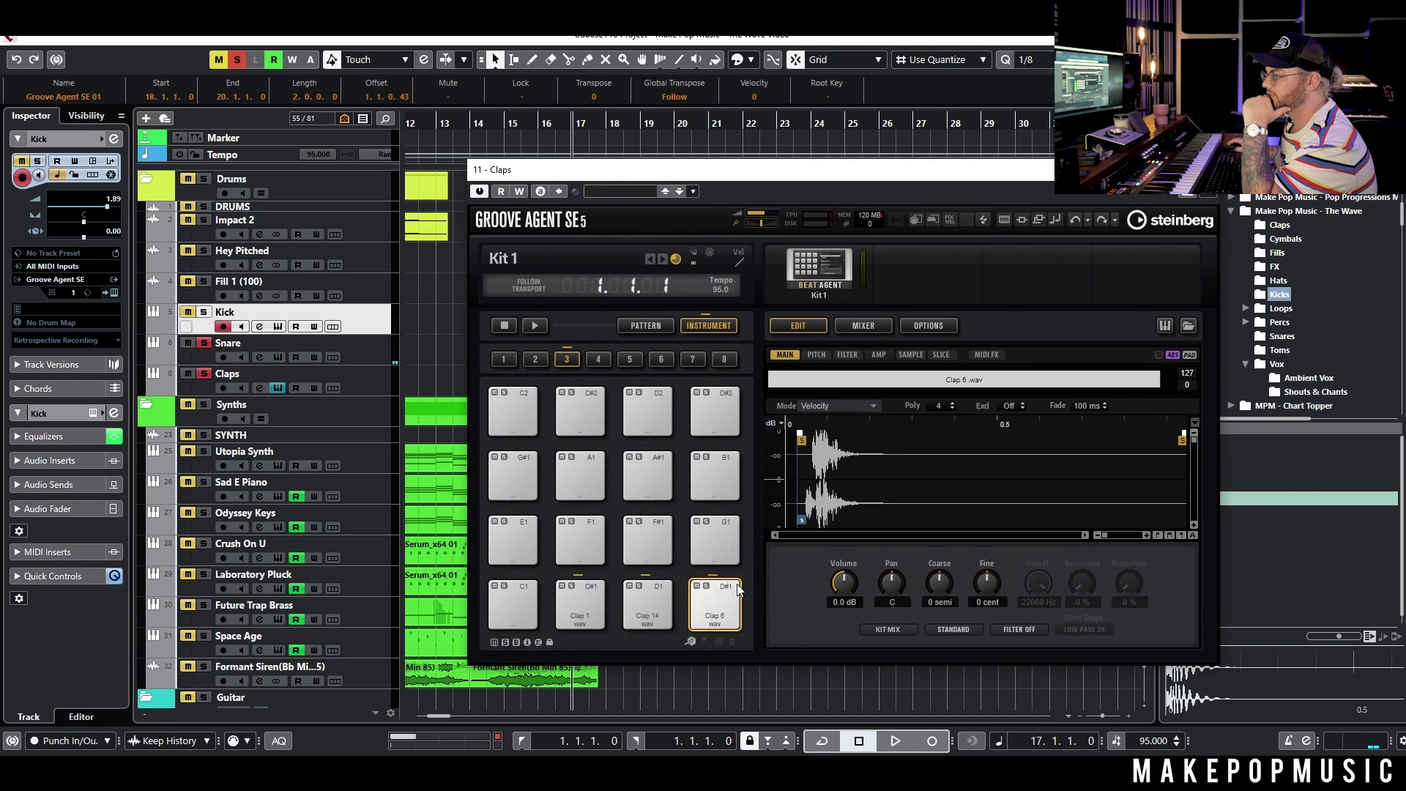
click(580, 611)
click(644, 612)
click(719, 611)
click(1202, 170)
Step: Solo the Drums folder and play the kick, snare and clap pattern from bar 17
click(204, 180)
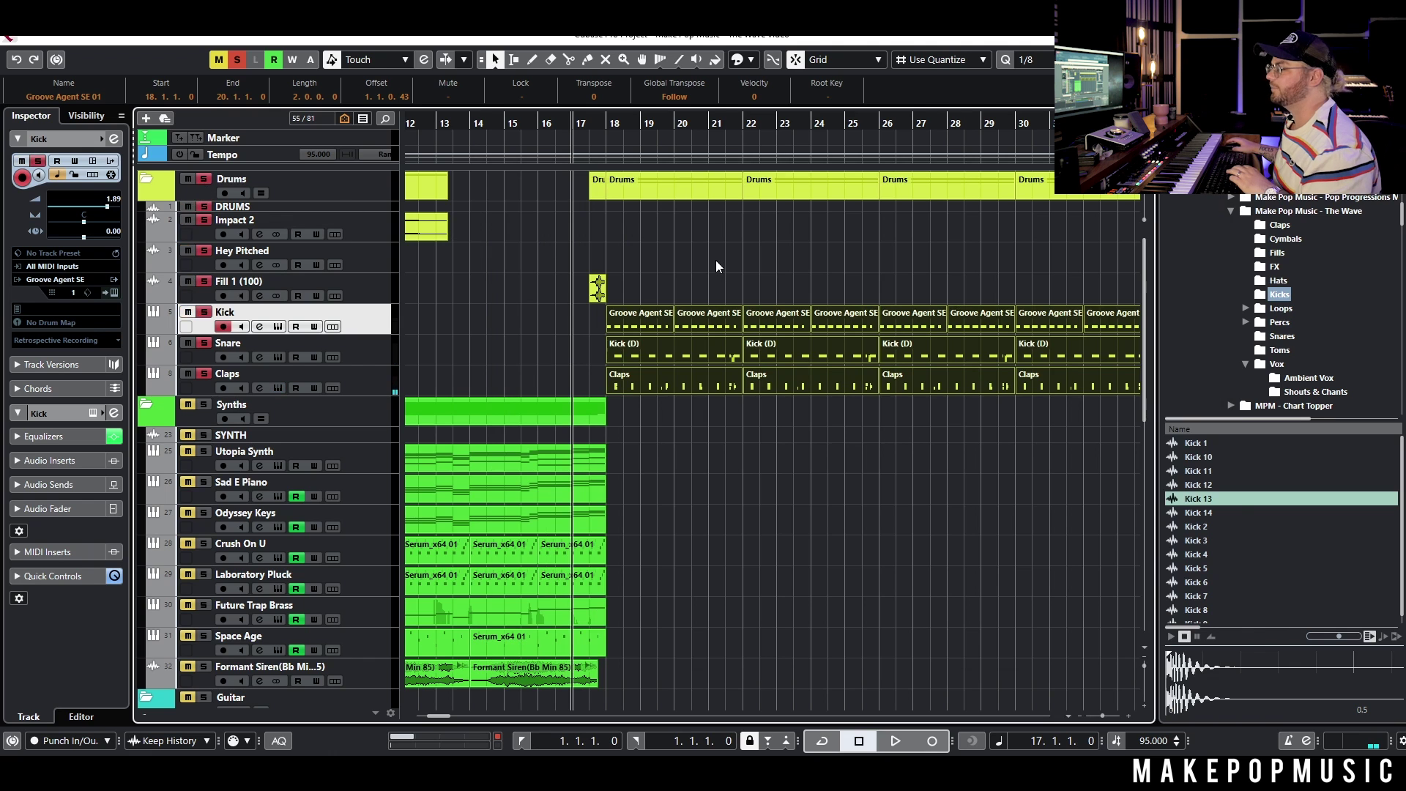
key(space)
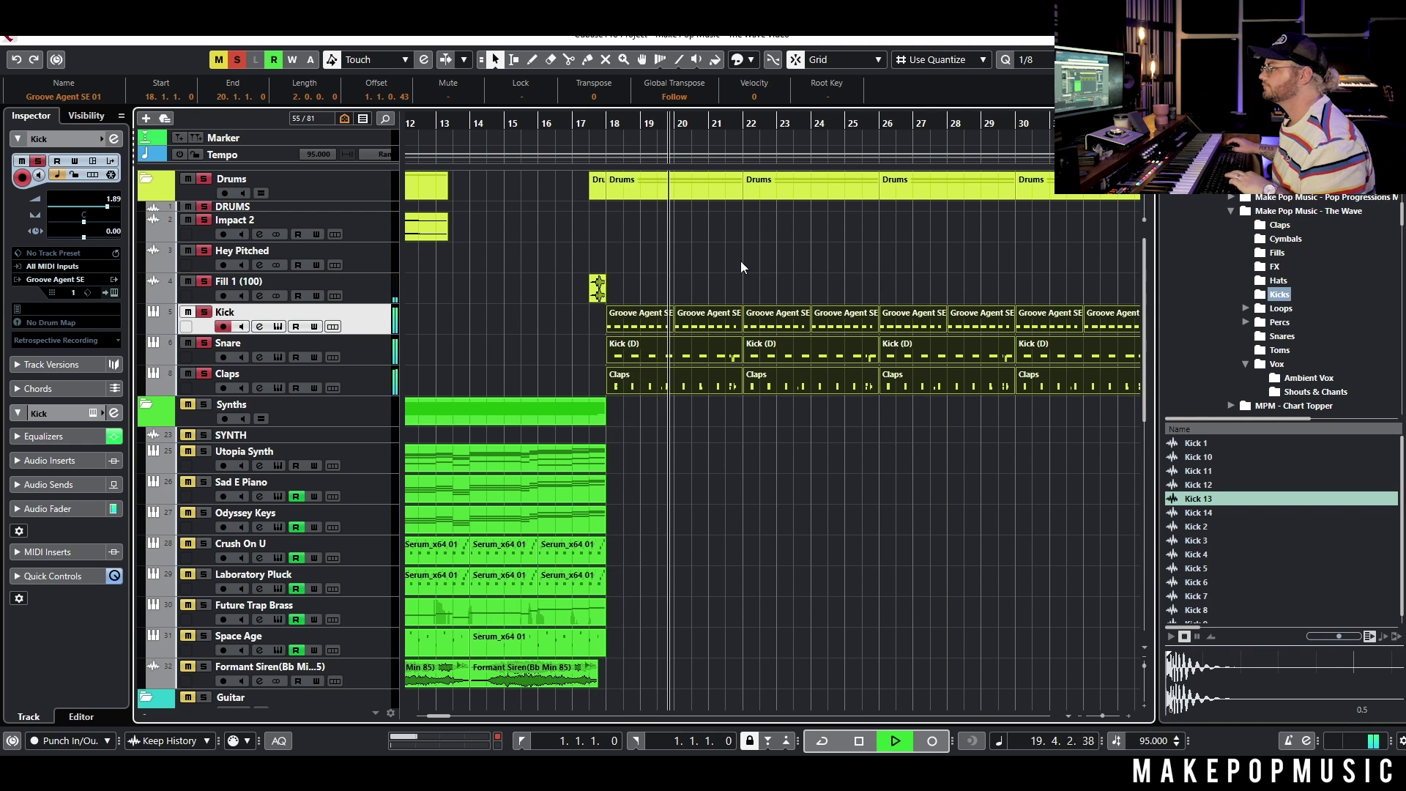
key(space)
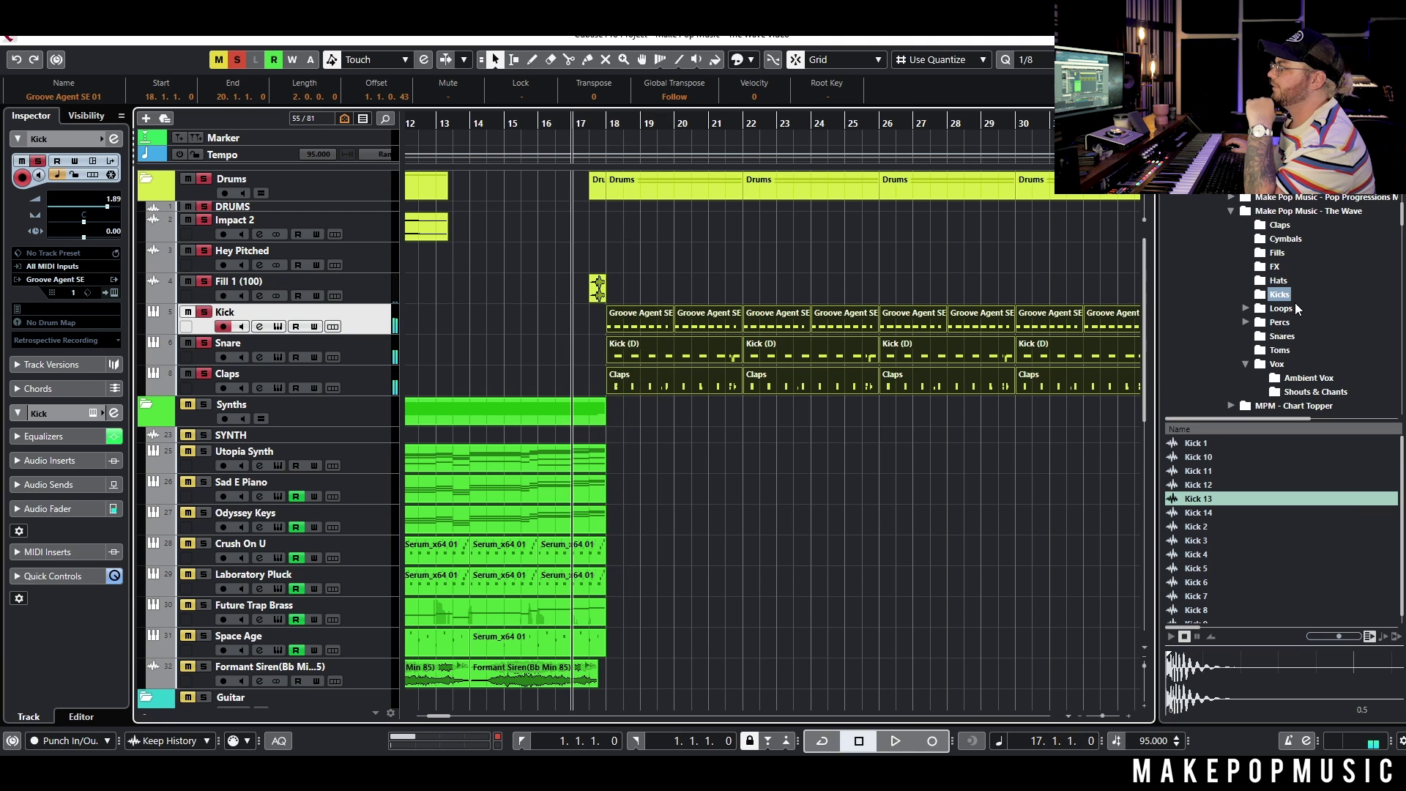
Step: Open The Wave's Top Loops folder and preview Top Loop 3 (86), 2 (98), 4 (100) and 5 (108)
scroll(1293, 304, up, 1)
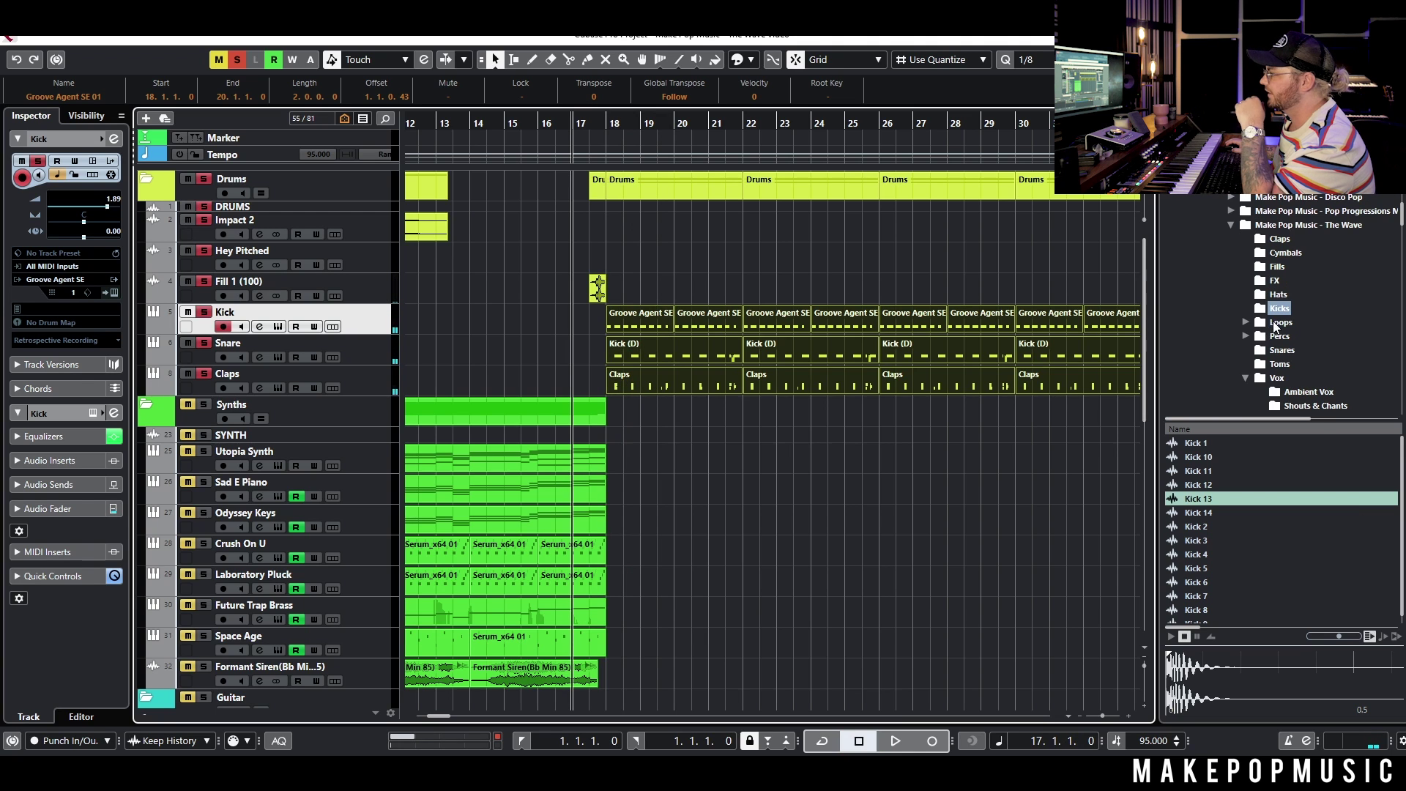
click(1278, 323)
double_click(1203, 457)
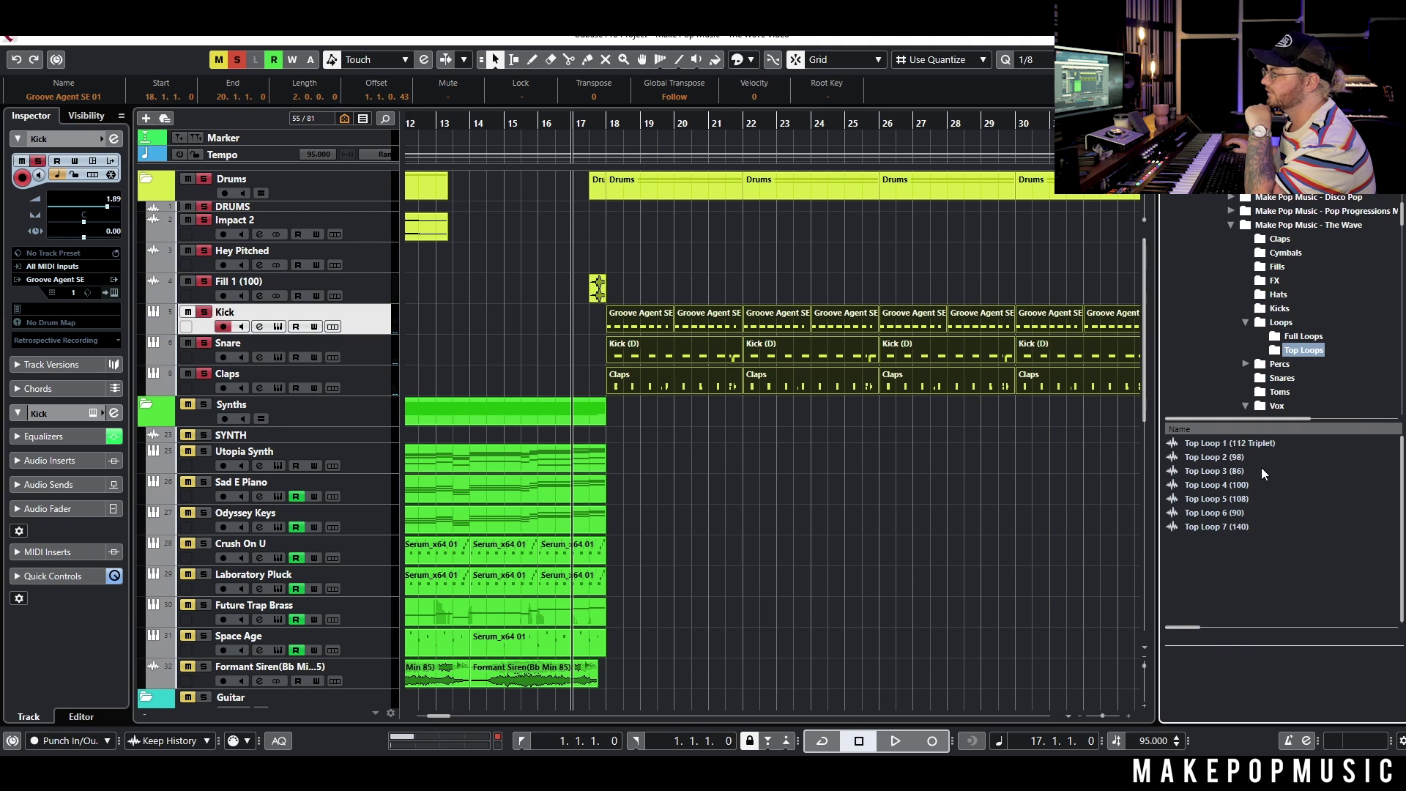
click(1252, 472)
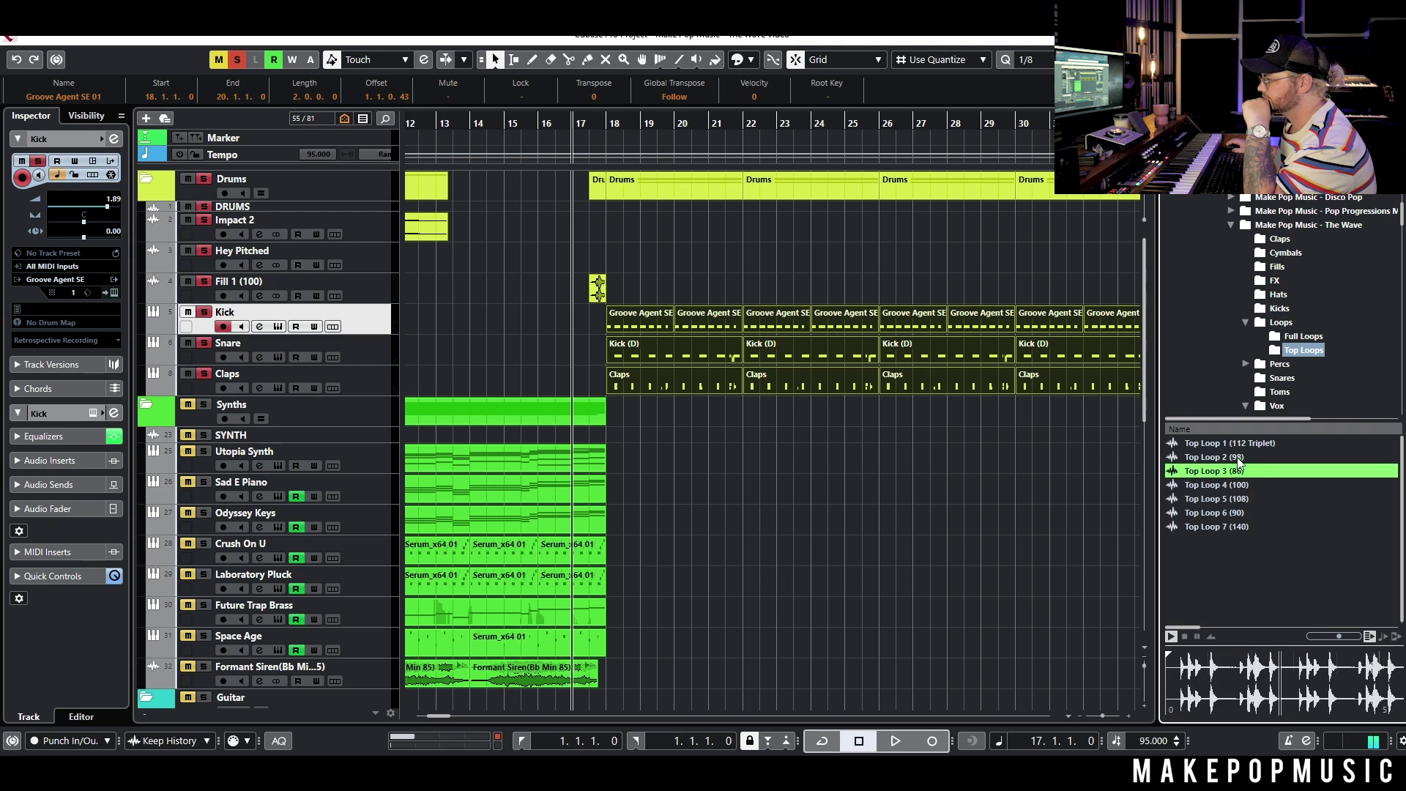
click(1237, 458)
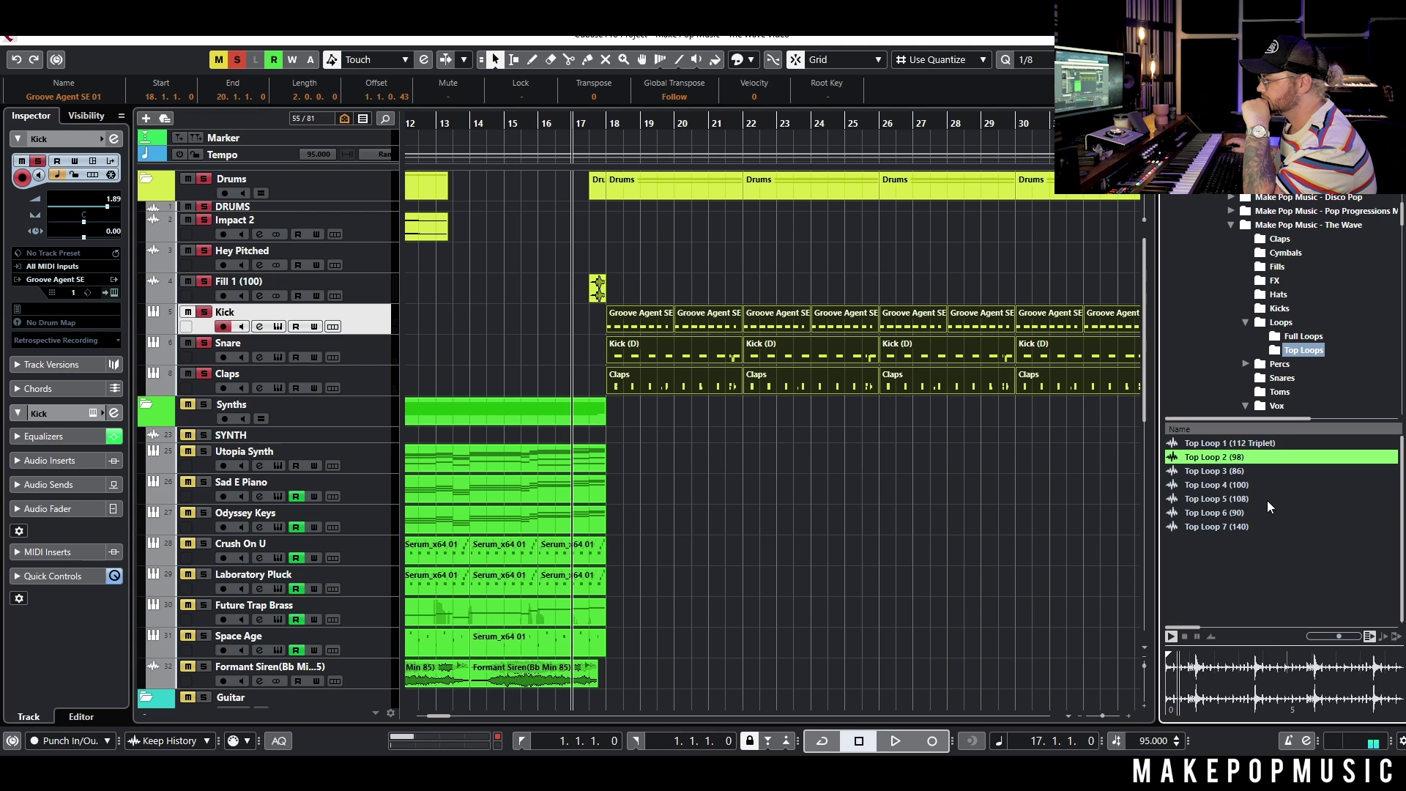
click(1242, 484)
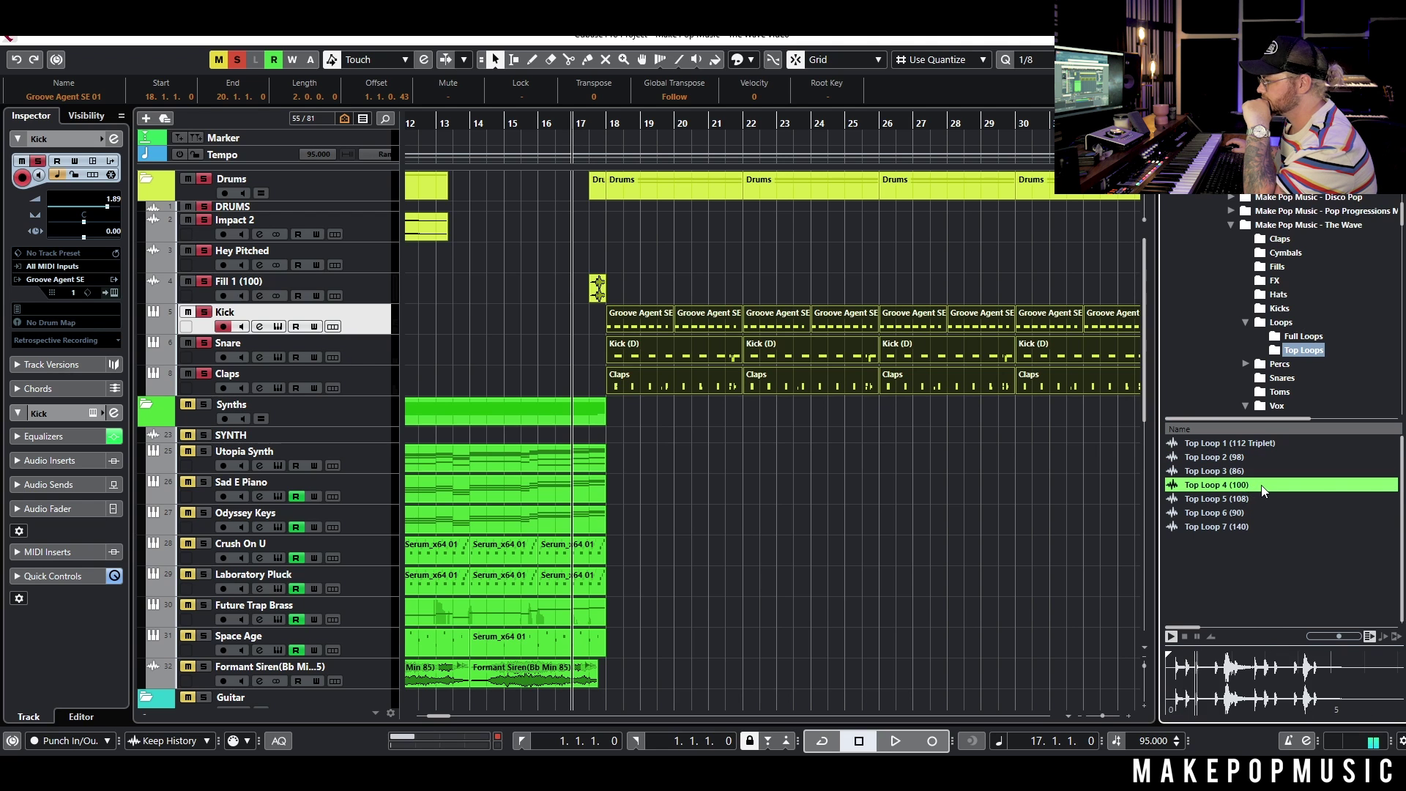
click(1255, 500)
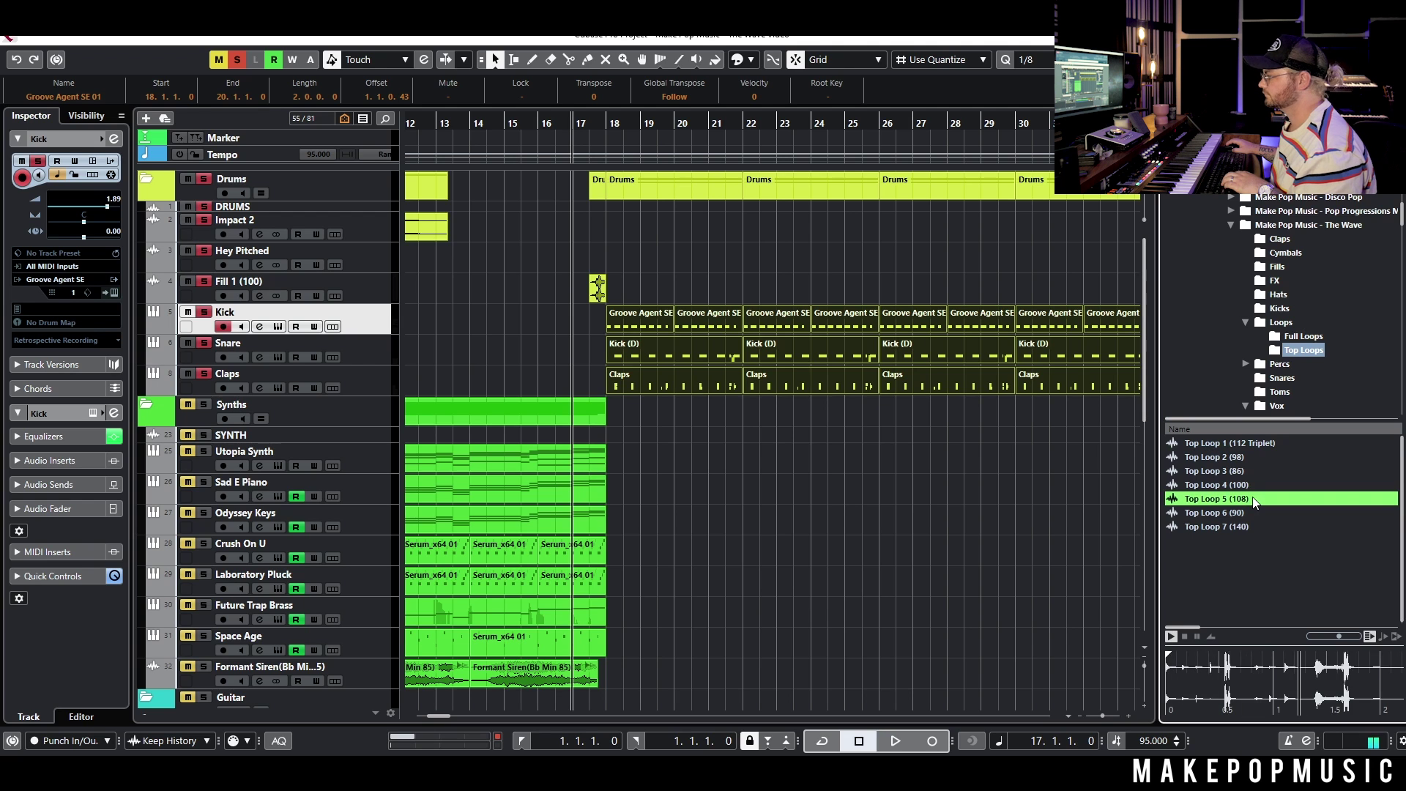
key(Up)
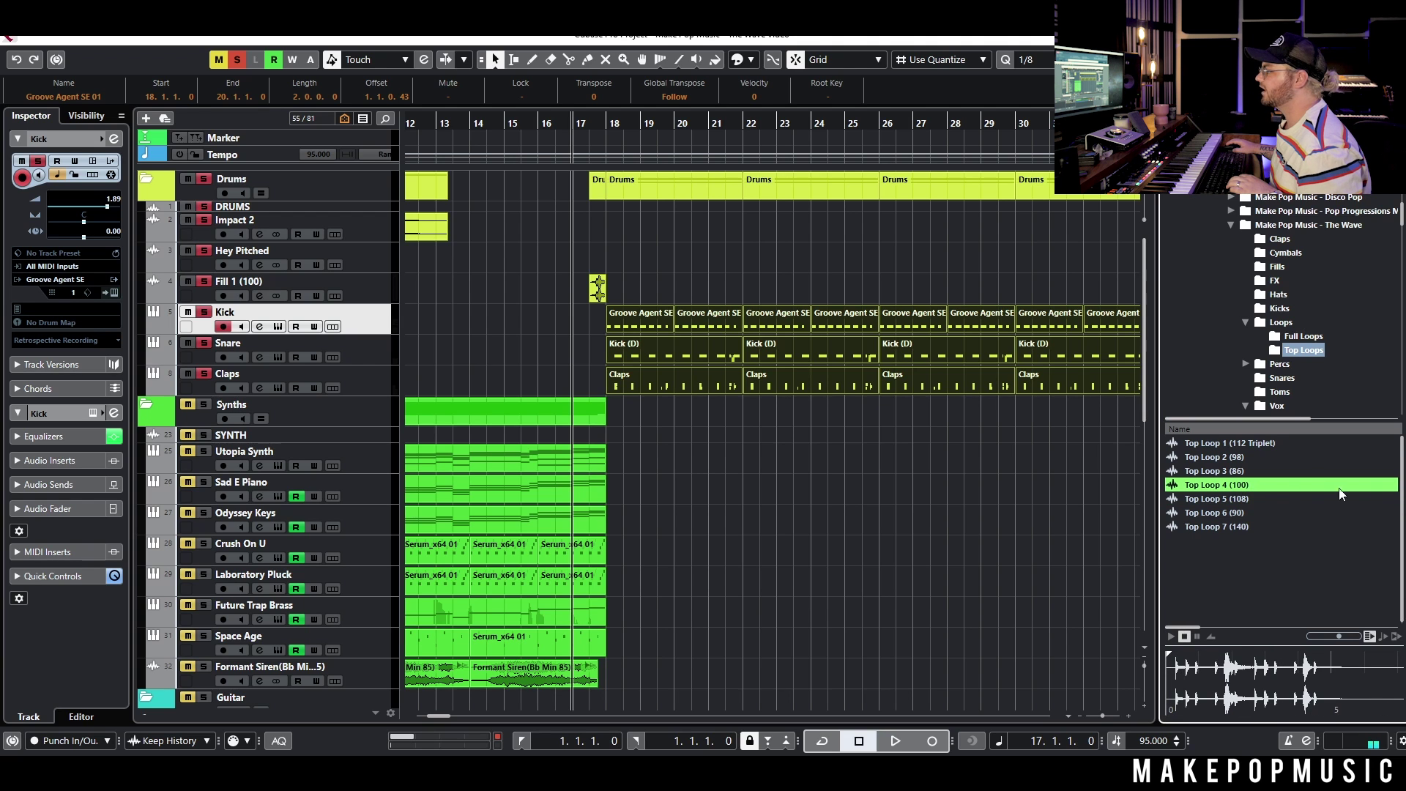
Step: Place Top Loop 5 (108) and Top Loop 4 (100) on tracks below Claps from bar 18, and play the section
drag(1244, 487, 298, 403)
drag(615, 420, 612, 407)
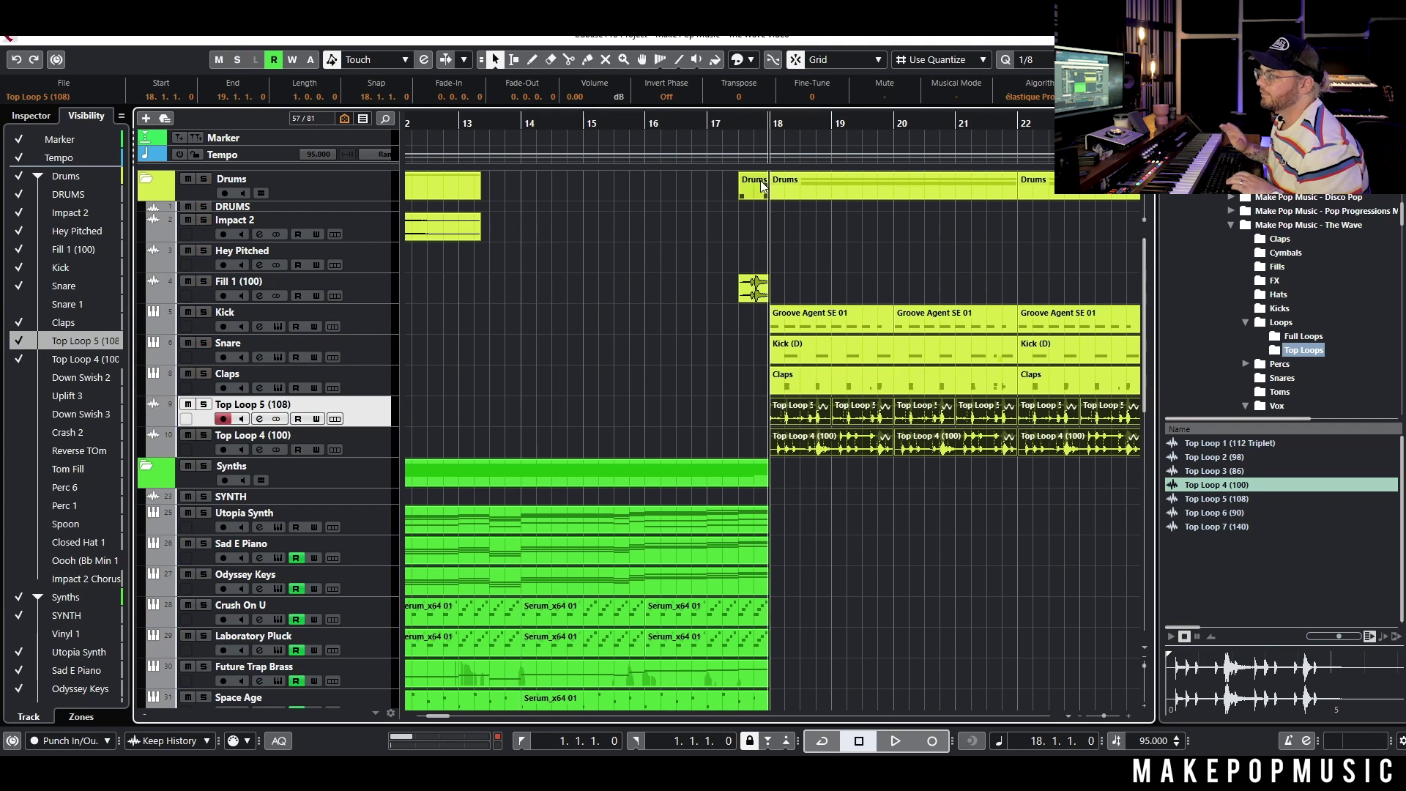
key(space)
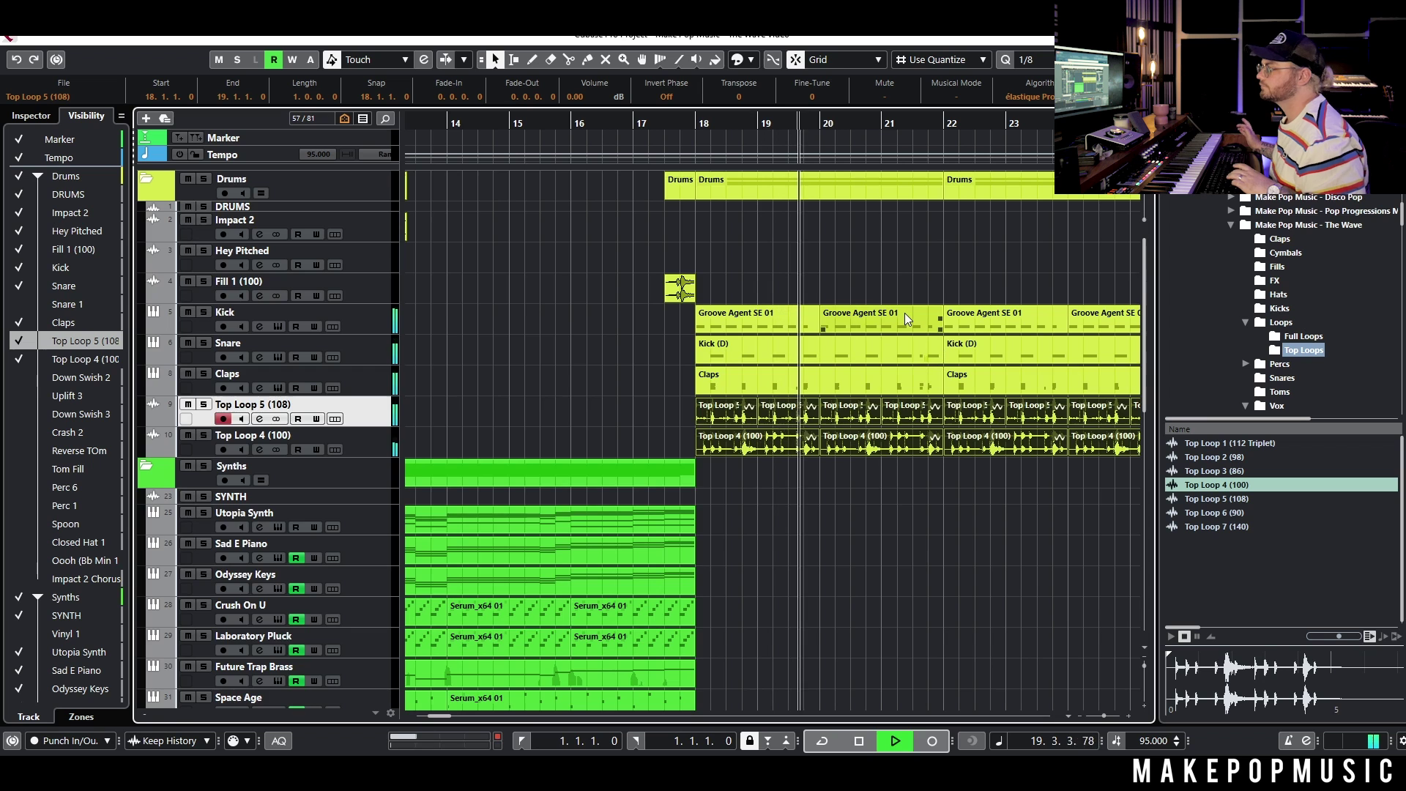
key(space)
Step: Add a Serum_x64 instrument track below Atlantis Bass with its audio output routed to the Bass group
scroll(904, 313, down, 15)
scroll(575, 254, up, 5)
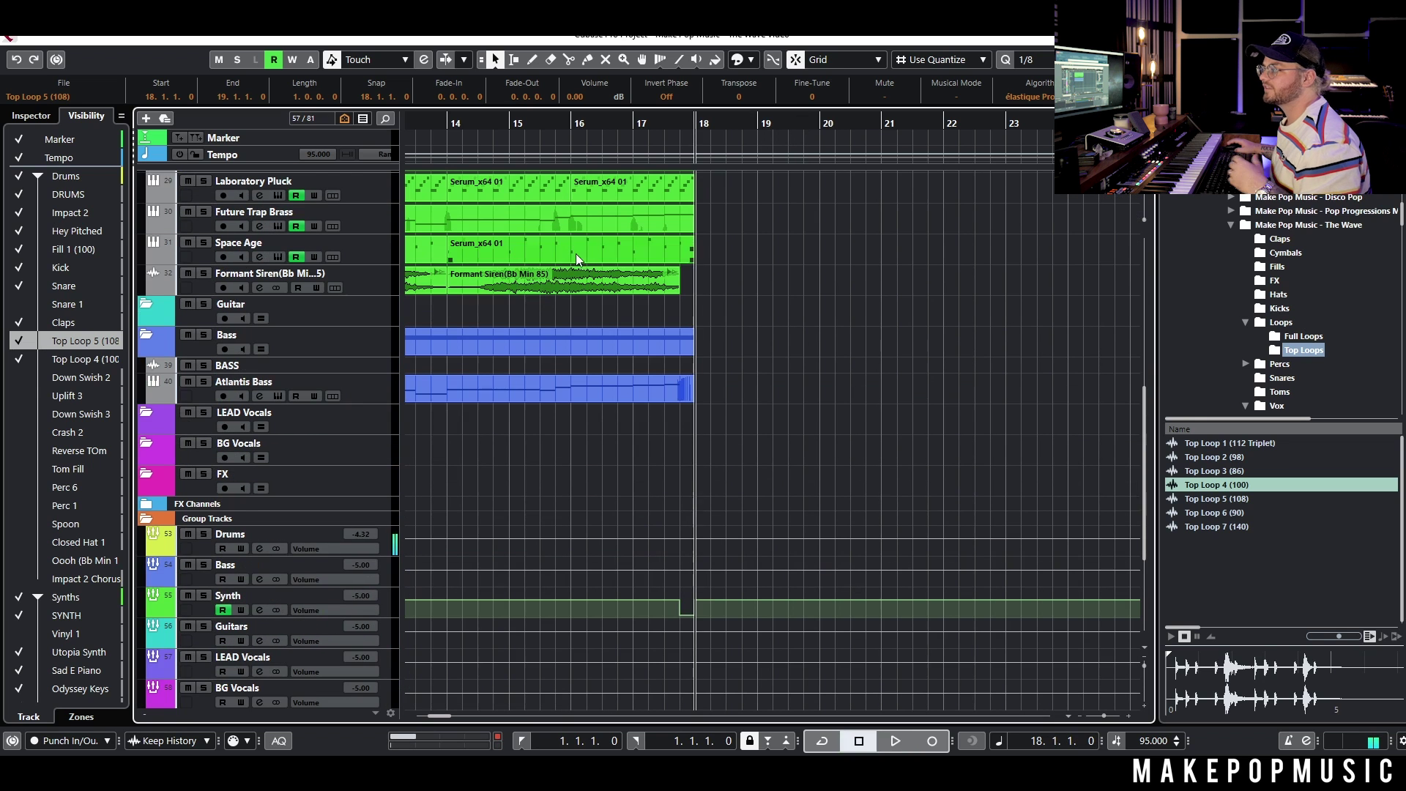
right_click(353, 391)
mouse_move(571, 401)
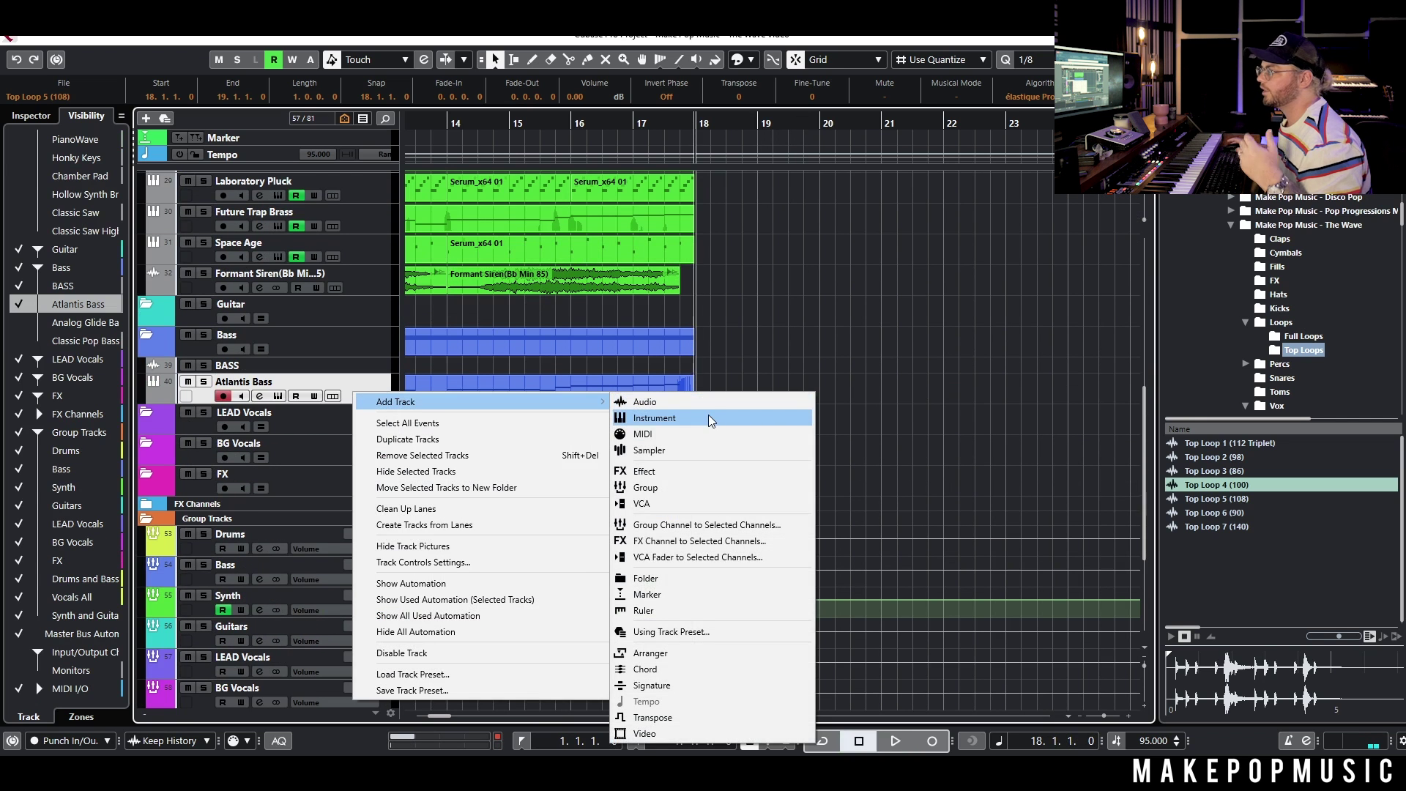
click(709, 416)
click(642, 353)
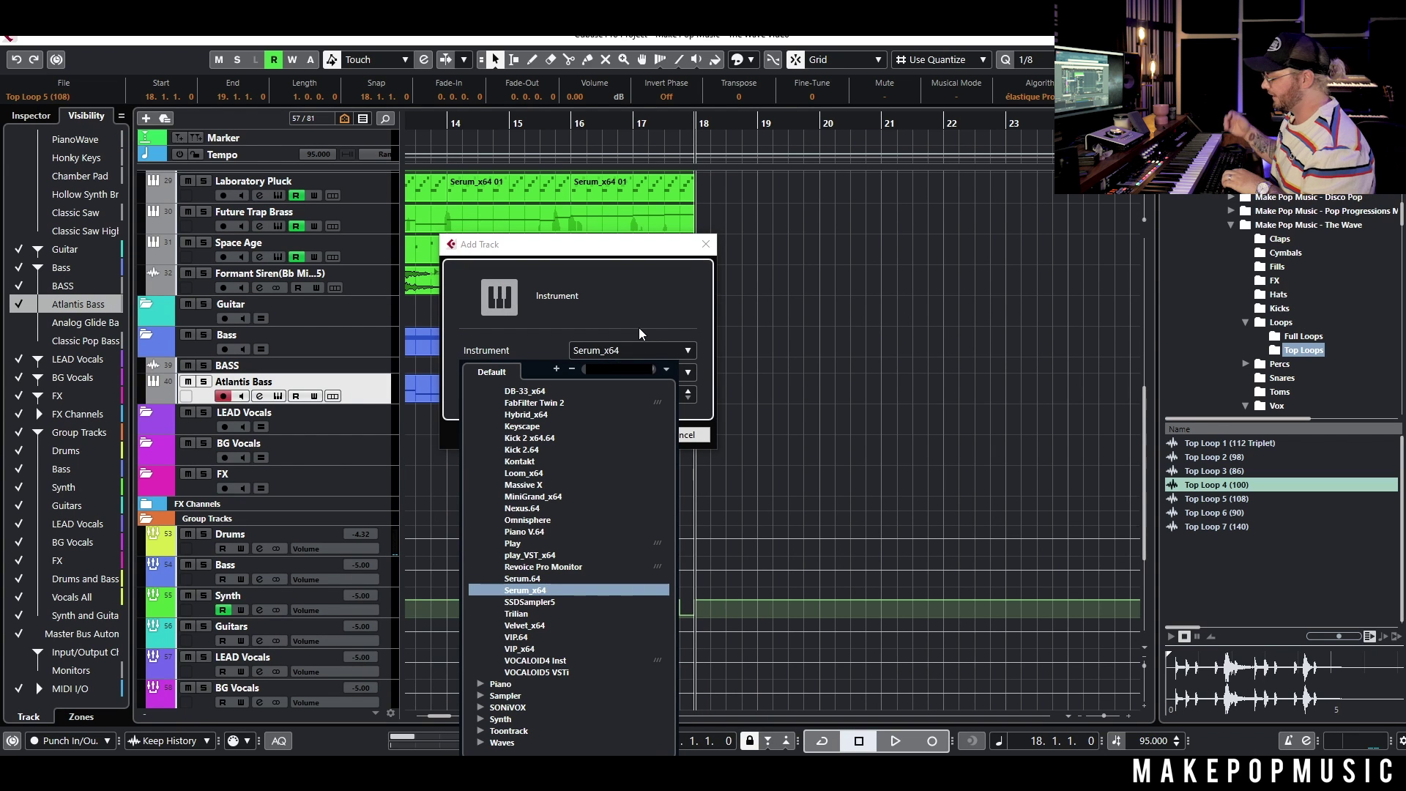
click(639, 327)
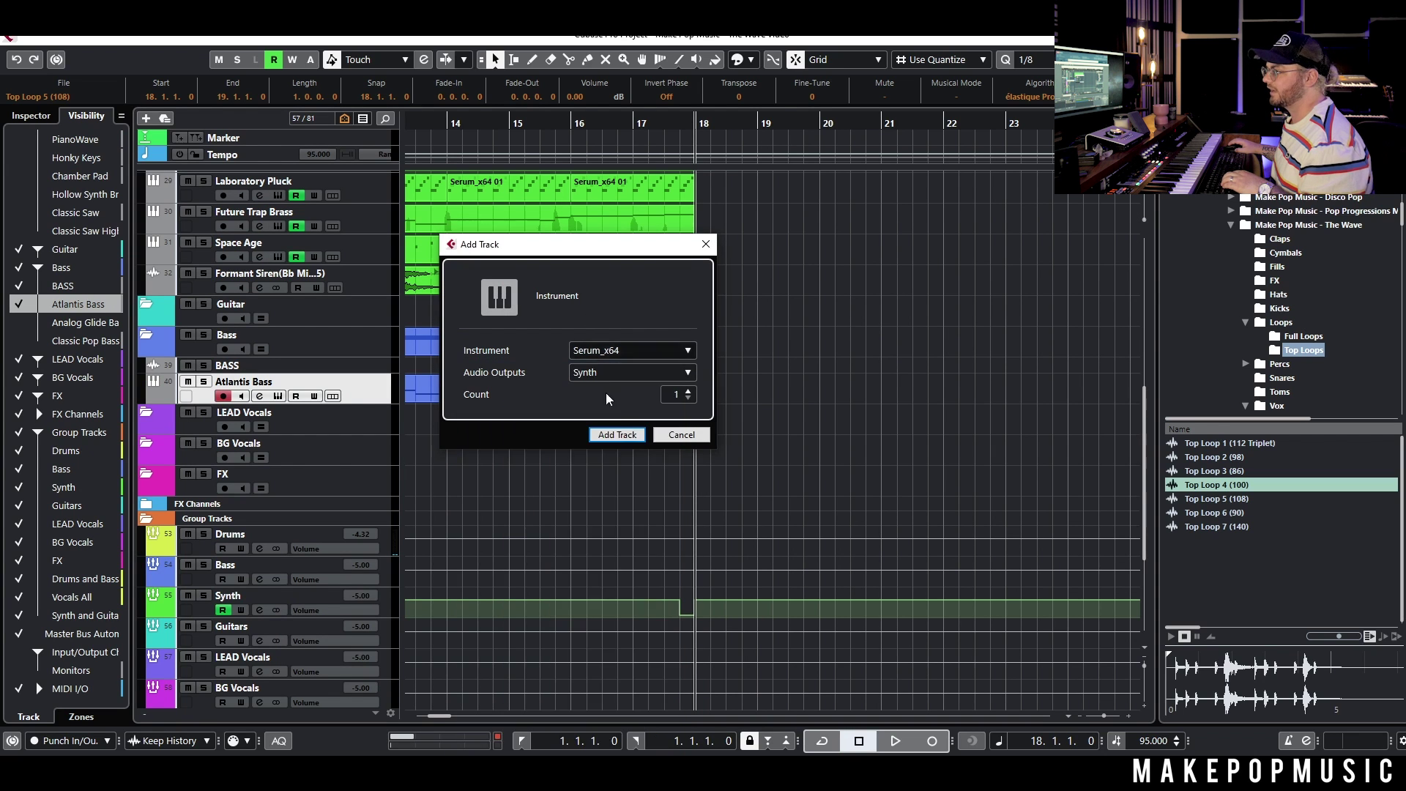
click(605, 377)
text(bass)
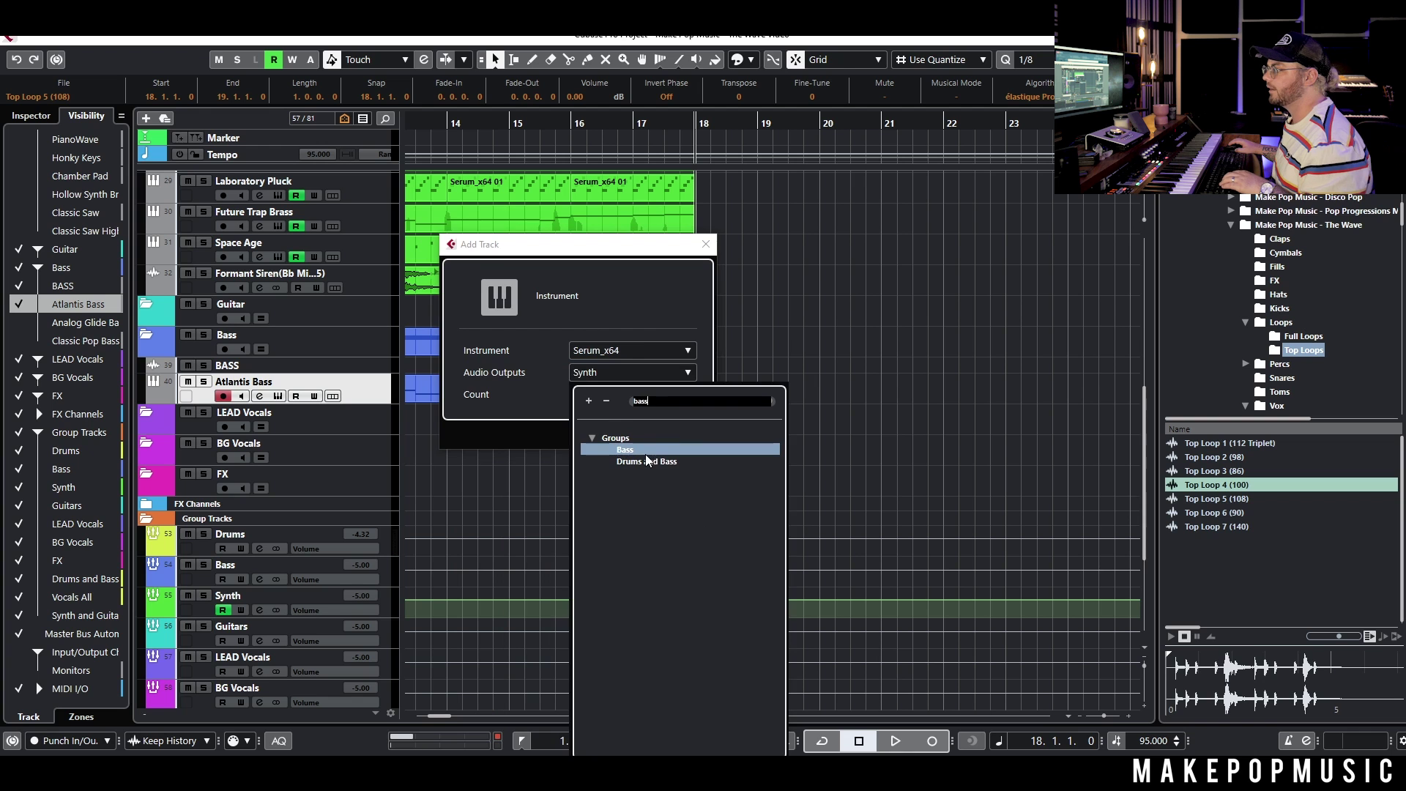
click(639, 449)
click(628, 434)
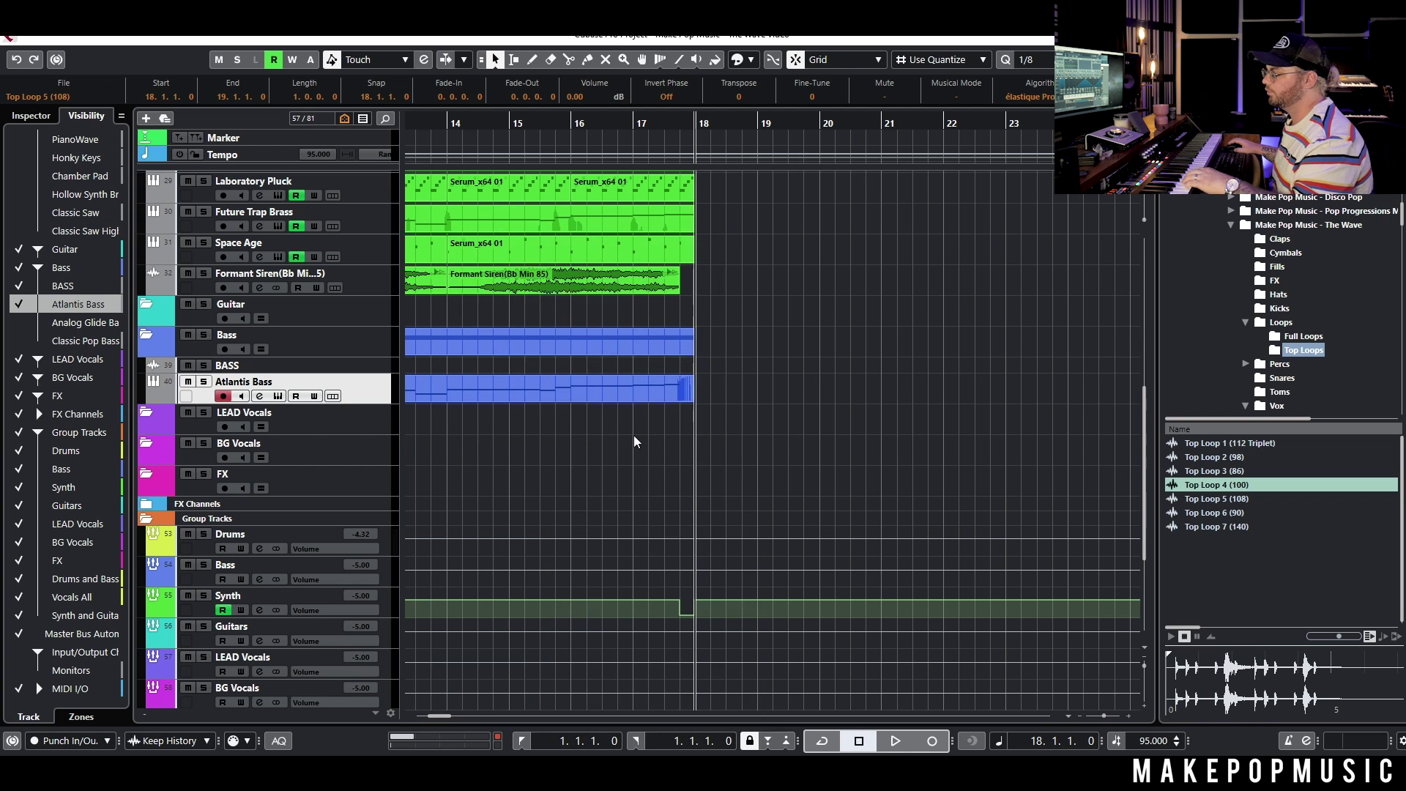
Step: Load The Wave preset BASS - 80s Bass Pad 1 in the new Serum and audition the following bass presets, including Acid Talk, Big Bounce and Blades
drag(553, 229, 1005, 116)
click(793, 163)
mouse_move(900, 430)
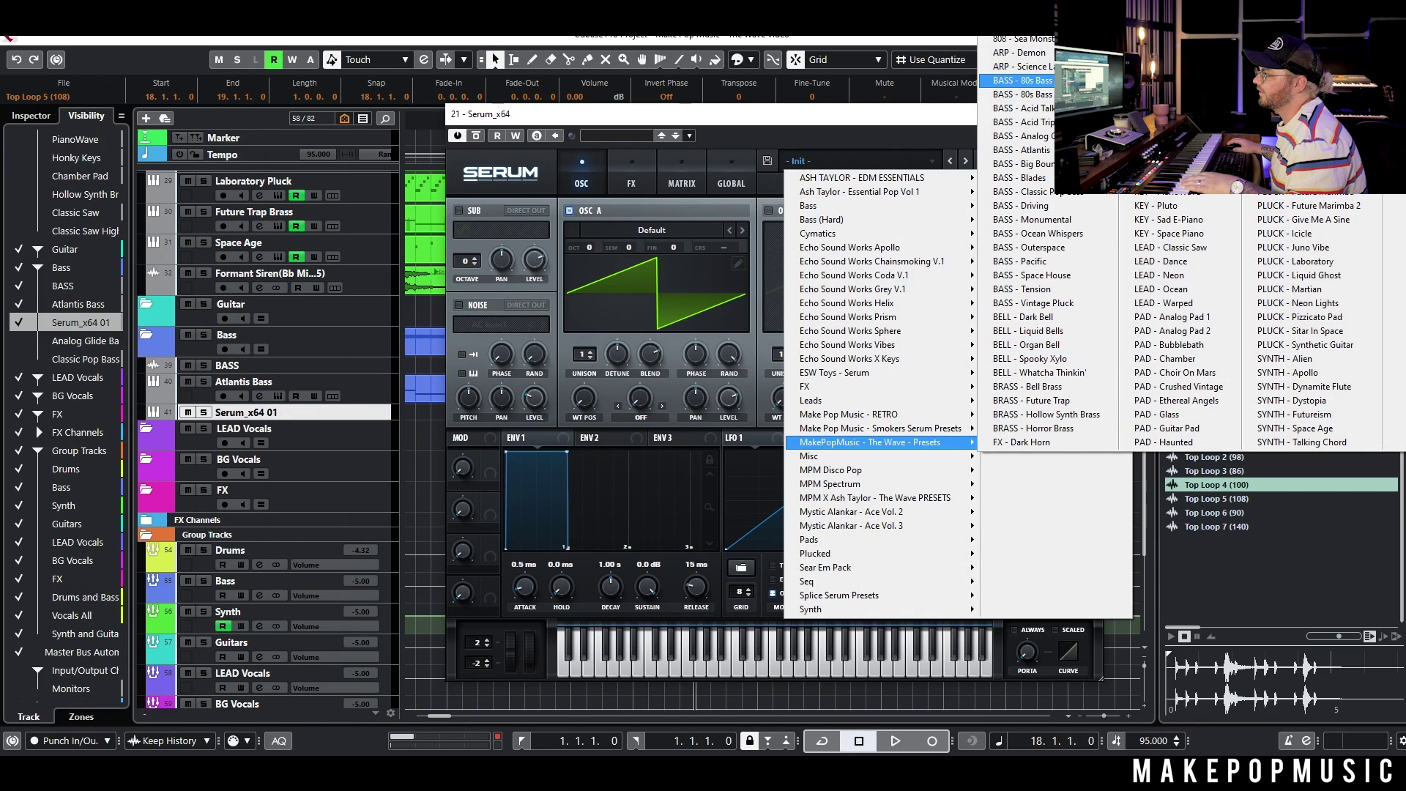
click(1025, 80)
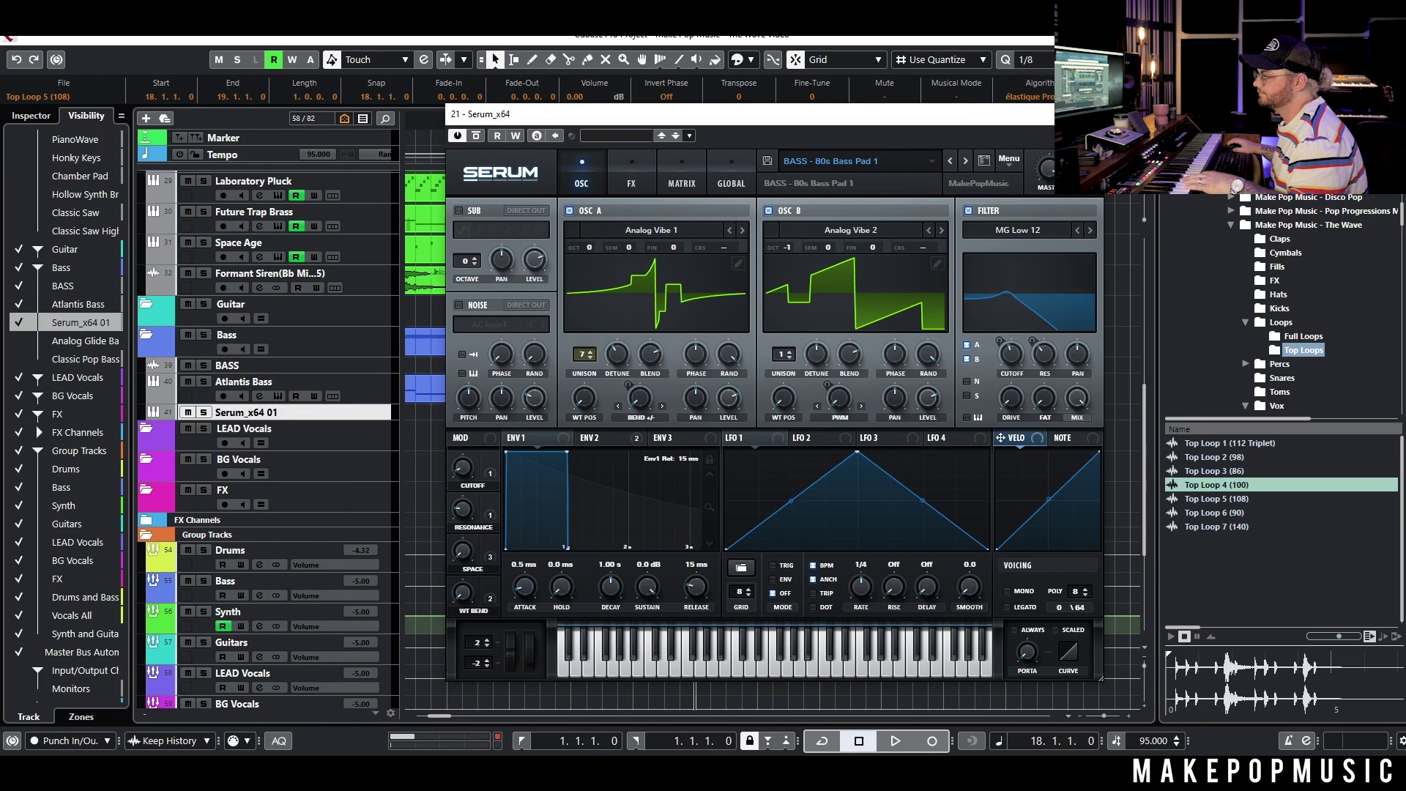
click(968, 159)
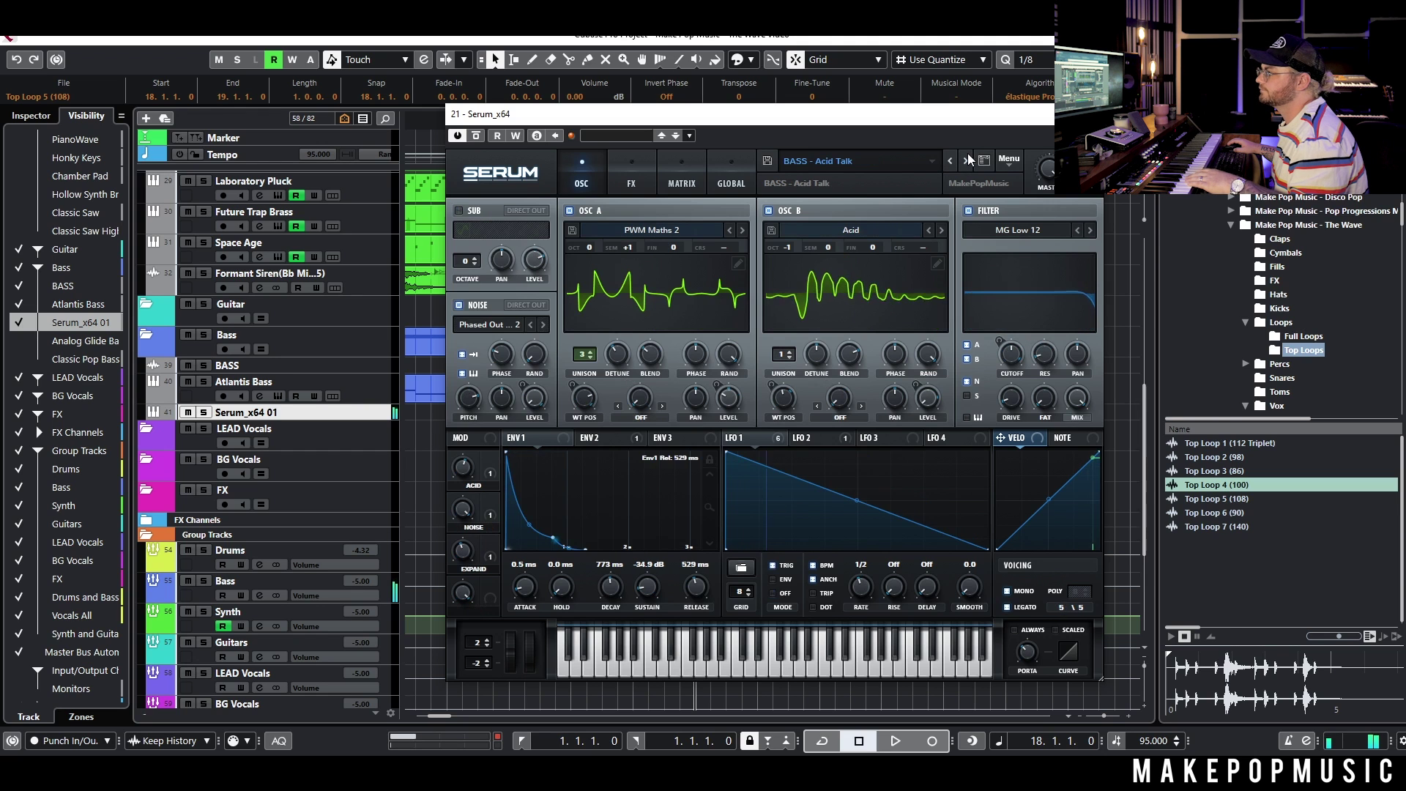
click(968, 159)
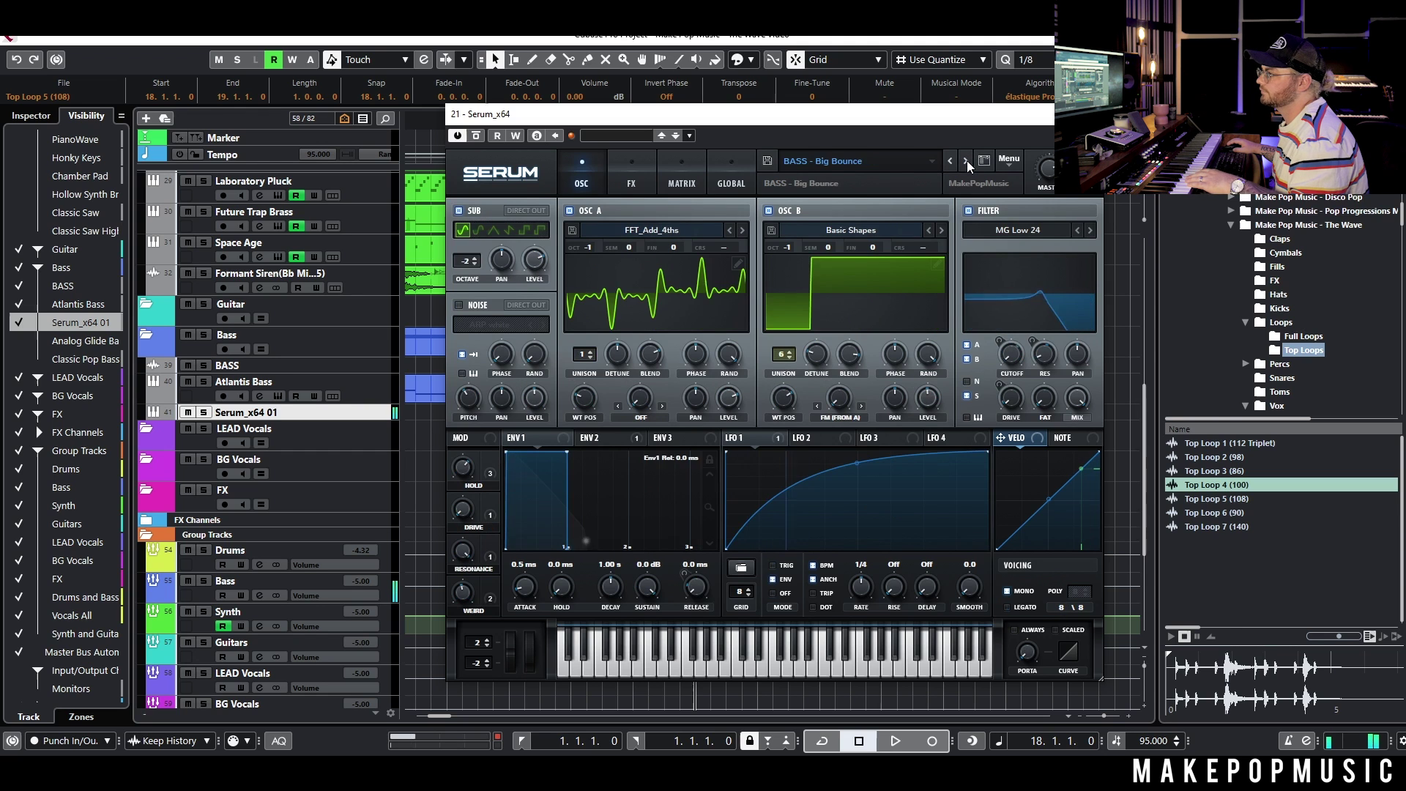
click(966, 160)
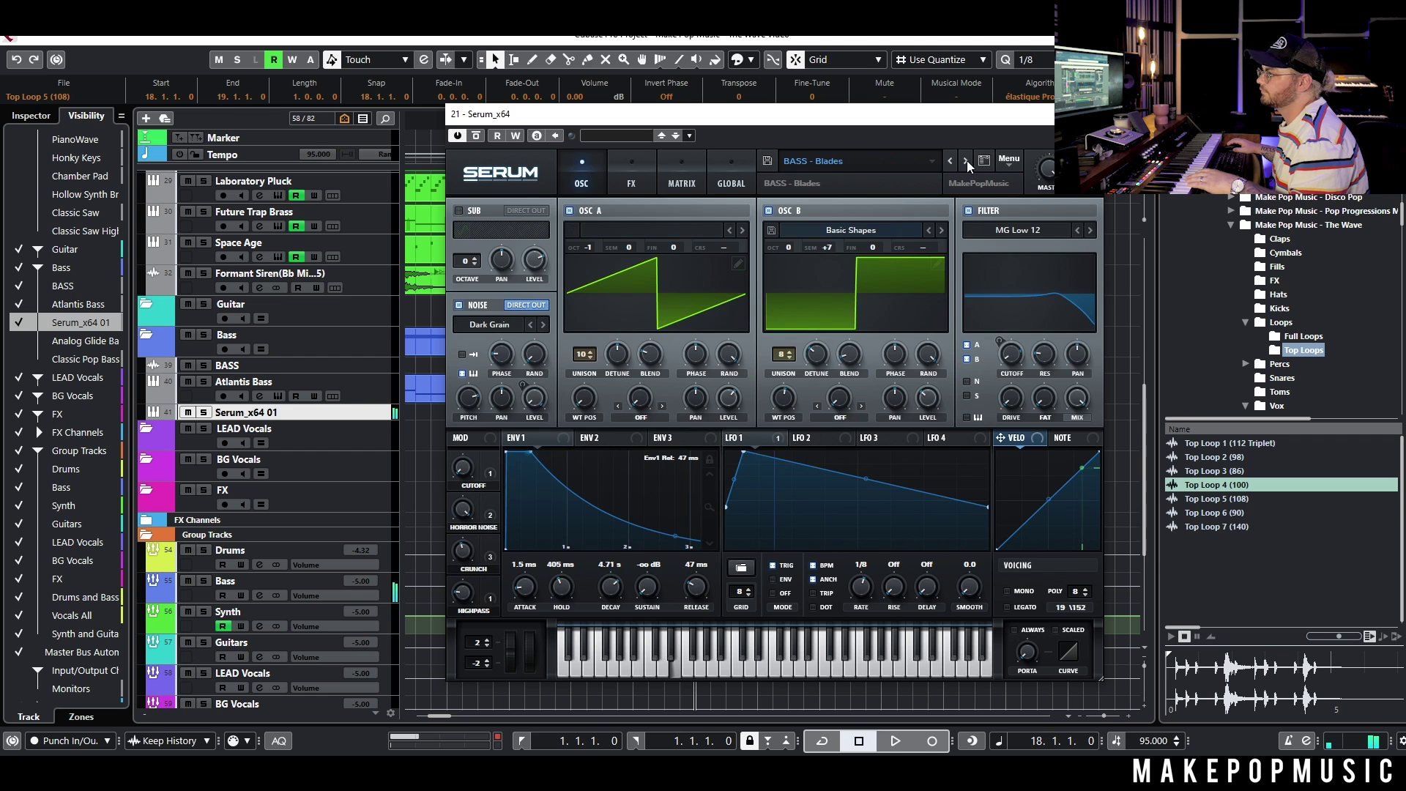
click(966, 161)
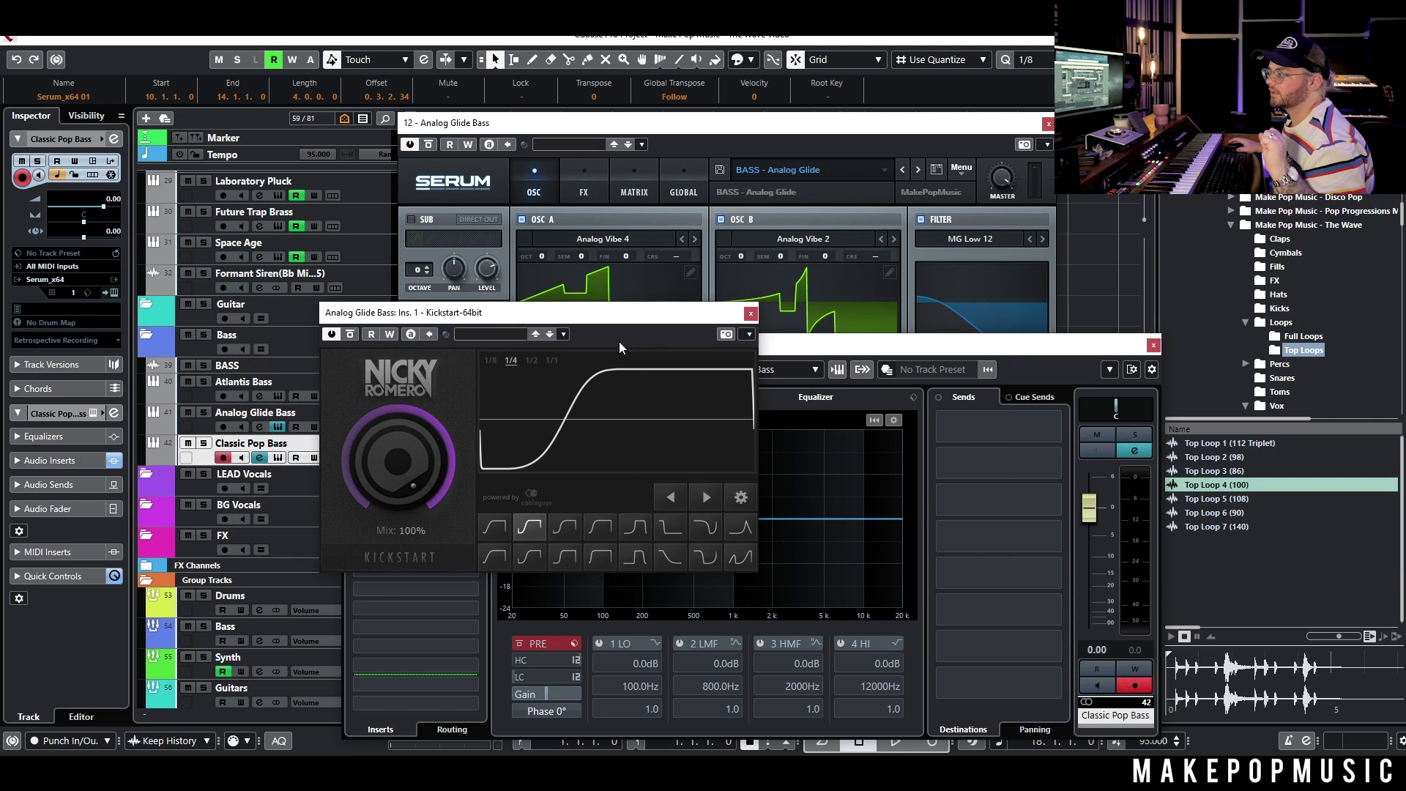
Step: Play the Analog Glide Bass and Classic Pop Bass parts together with the drums from bar 18
click(203, 444)
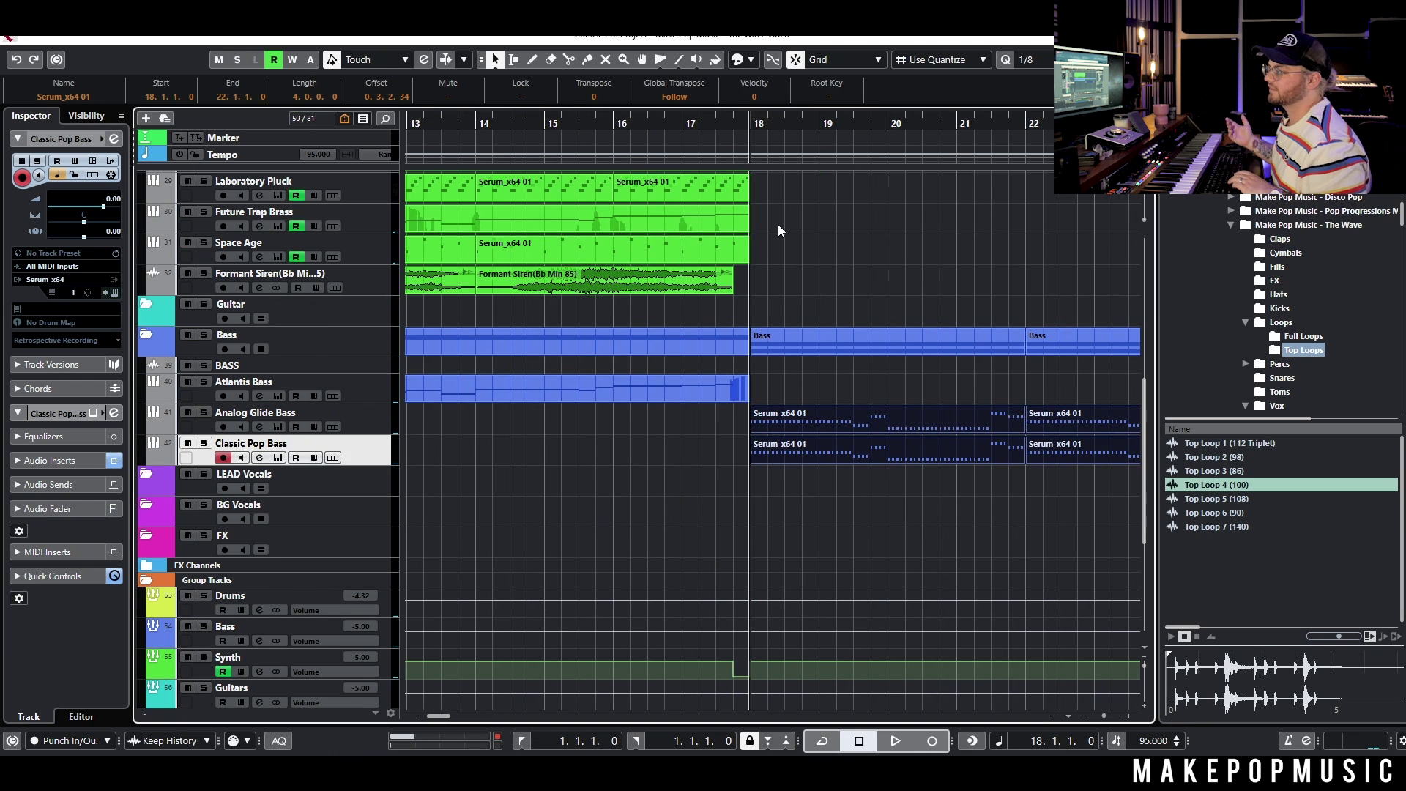
key(space)
key(g)
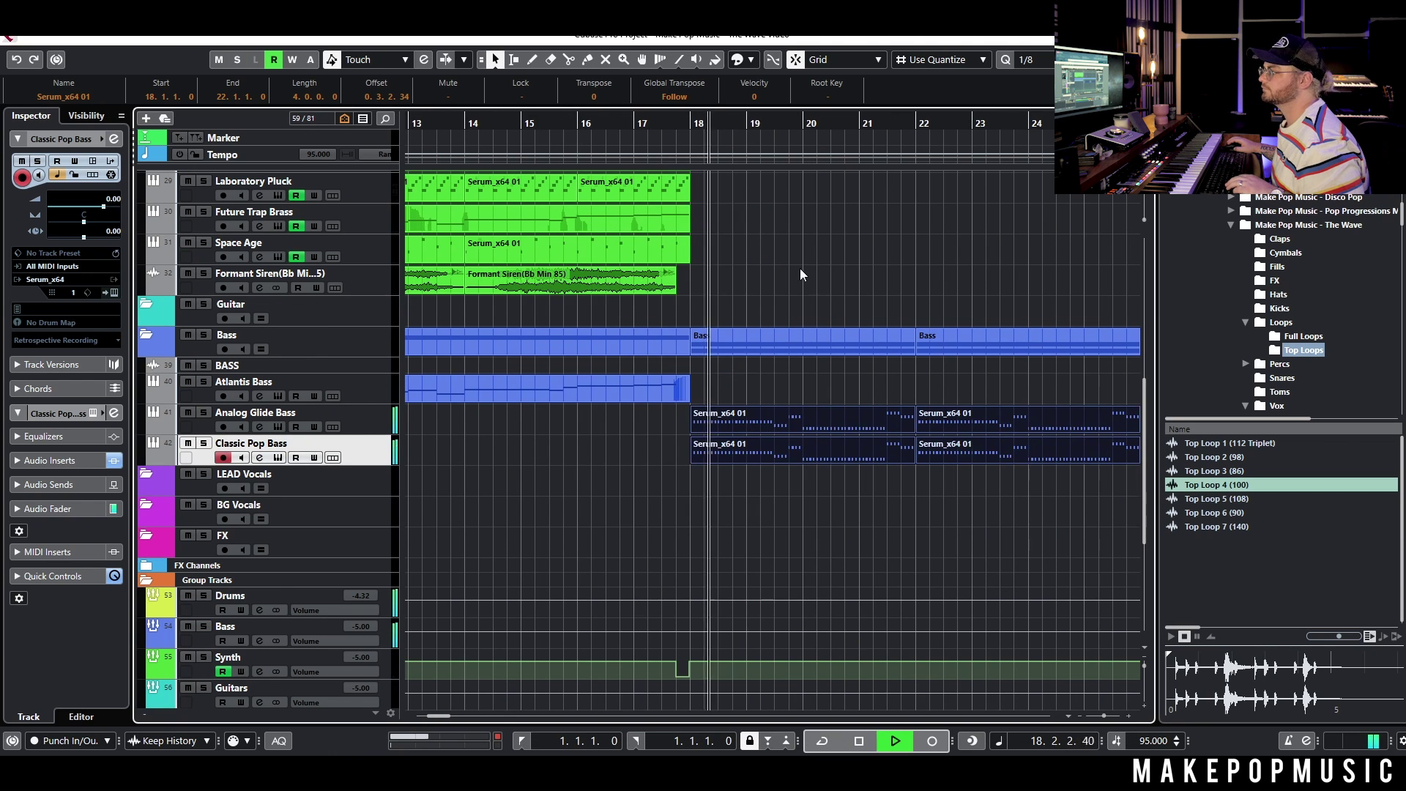
scroll(767, 270, down, 1)
scroll(757, 269, right, 1)
scroll(682, 319, right, 1)
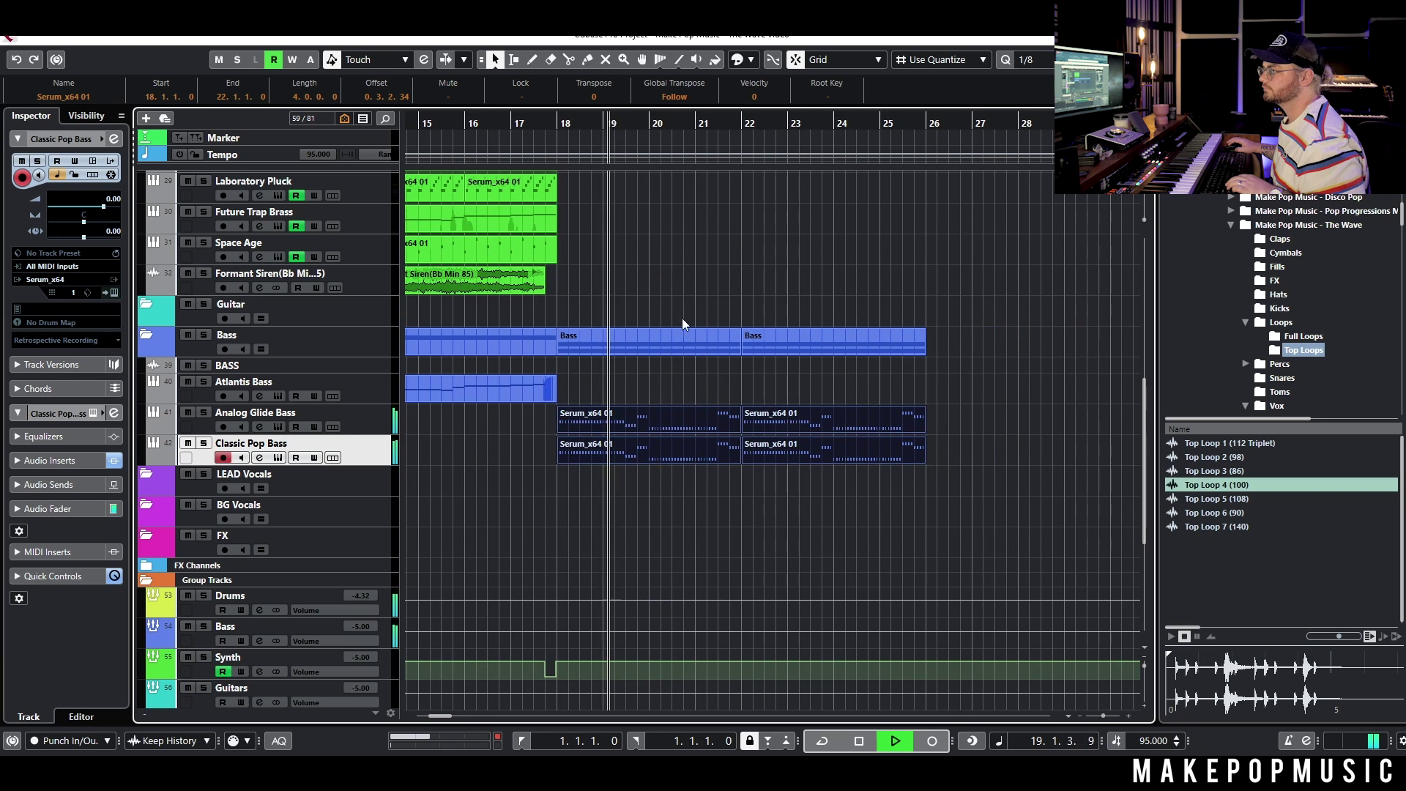
Step: Open the first Analog Glide Bass part in the Key Editor, examine its note pattern and close the editor
double_click(613, 424)
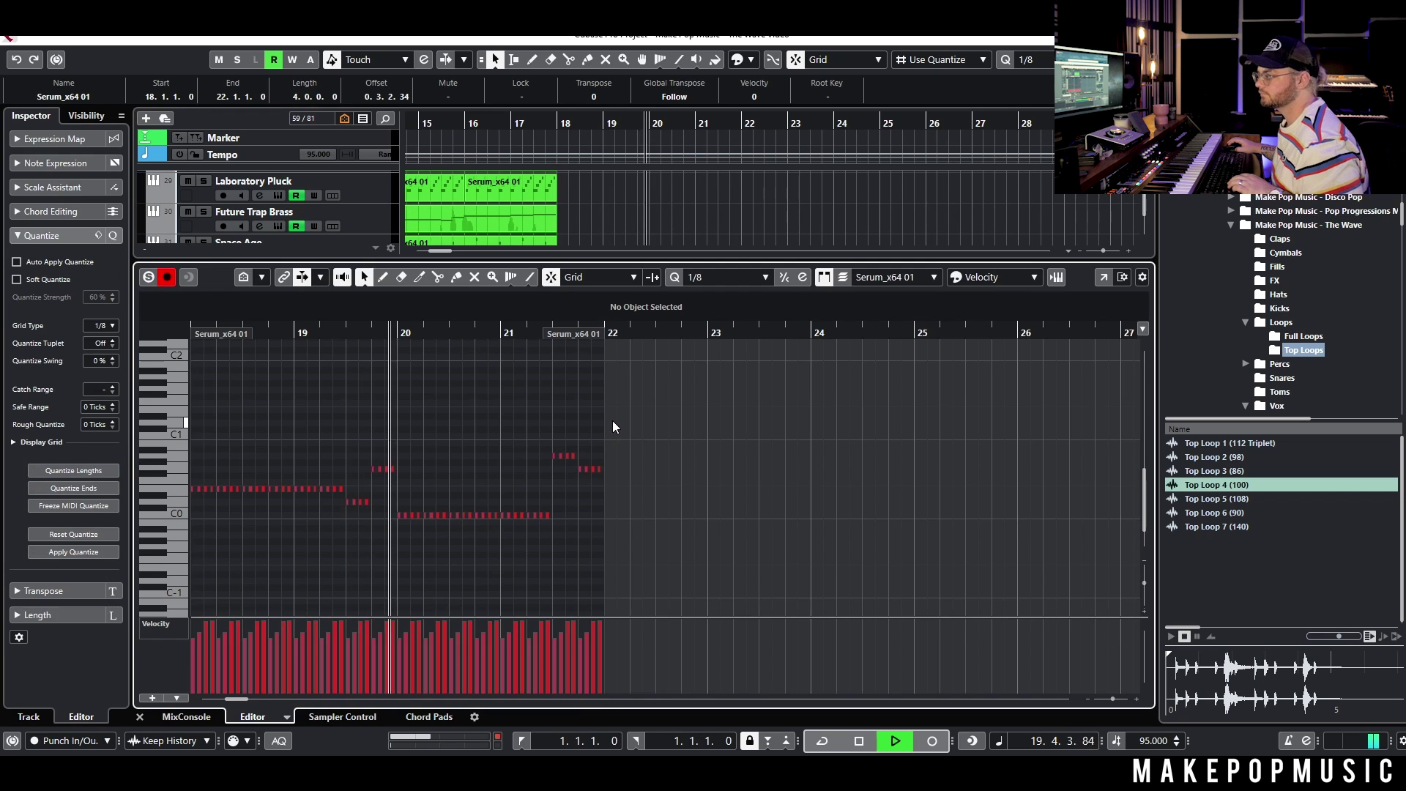
key(space)
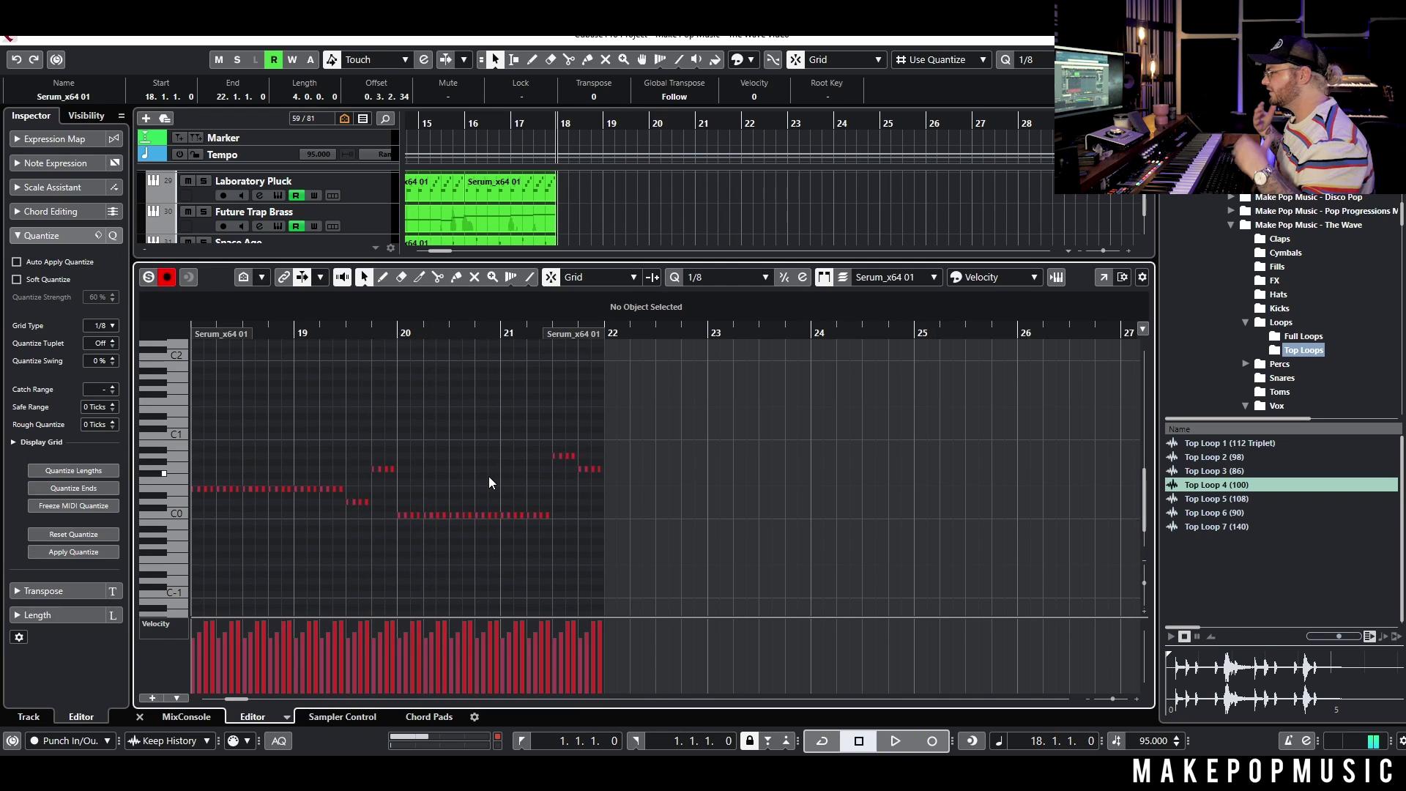
key(ctrl+e)
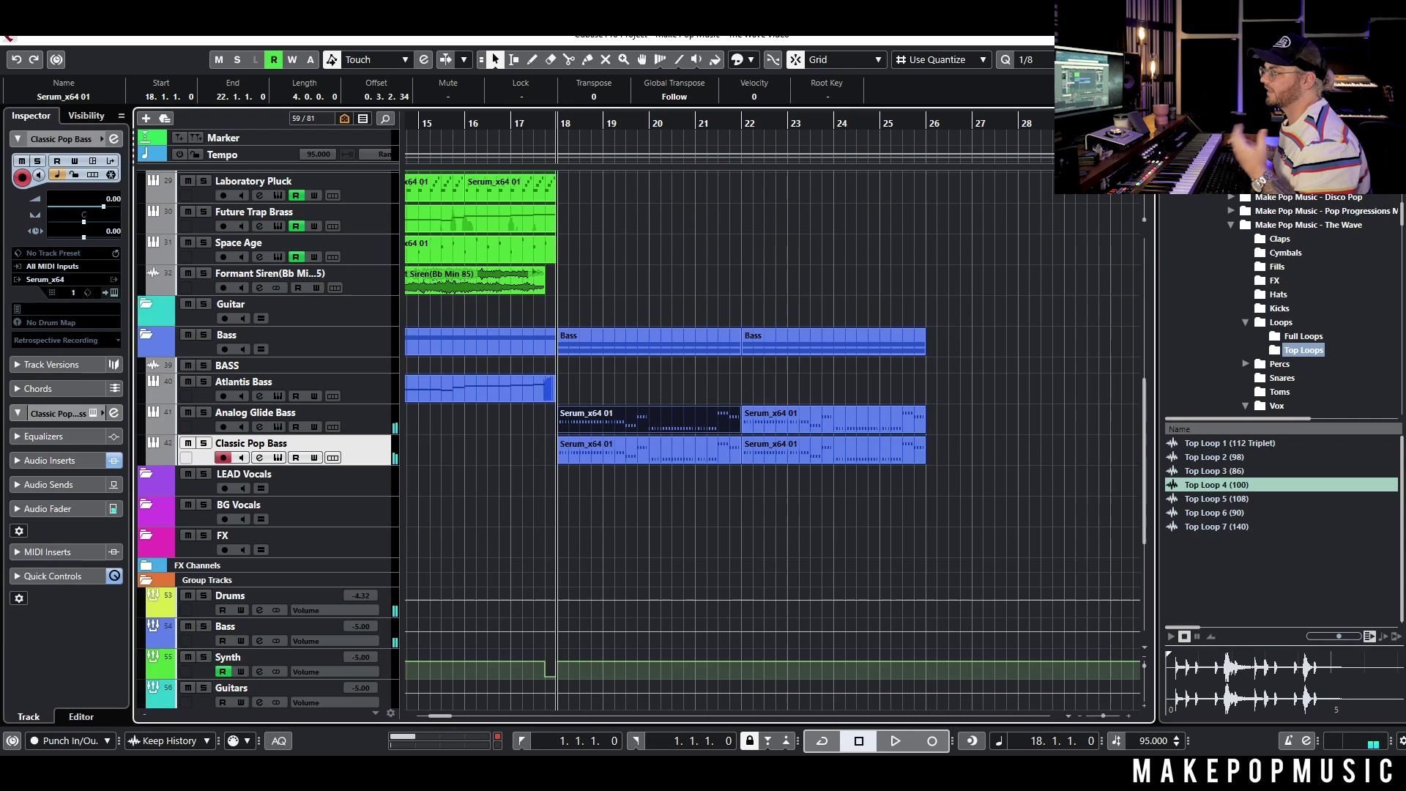
Step: Add a Serum_x64 instrument track below Formant Siren with its audio output routed to the Synth group
scroll(975, 178, up, 5)
right_click(377, 486)
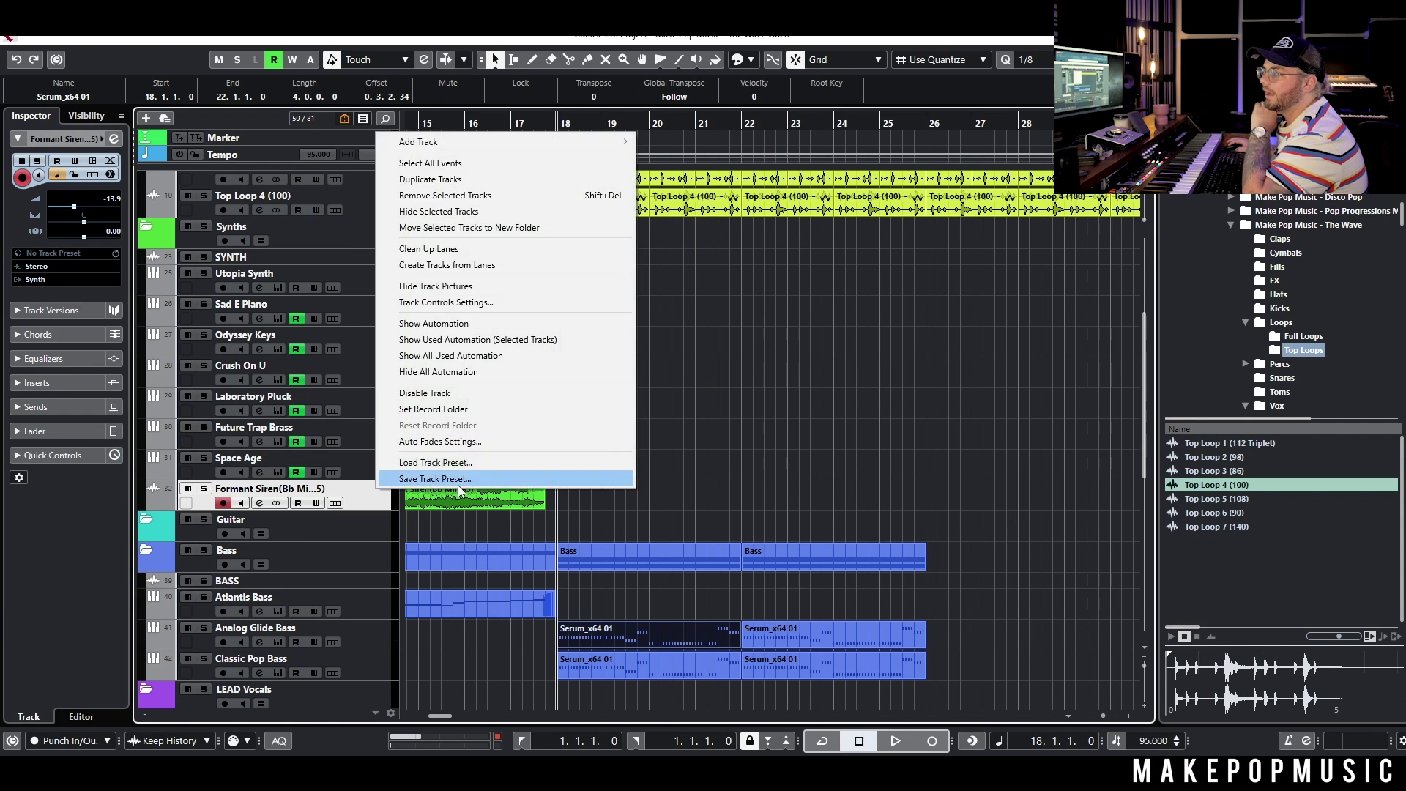
mouse_move(527, 143)
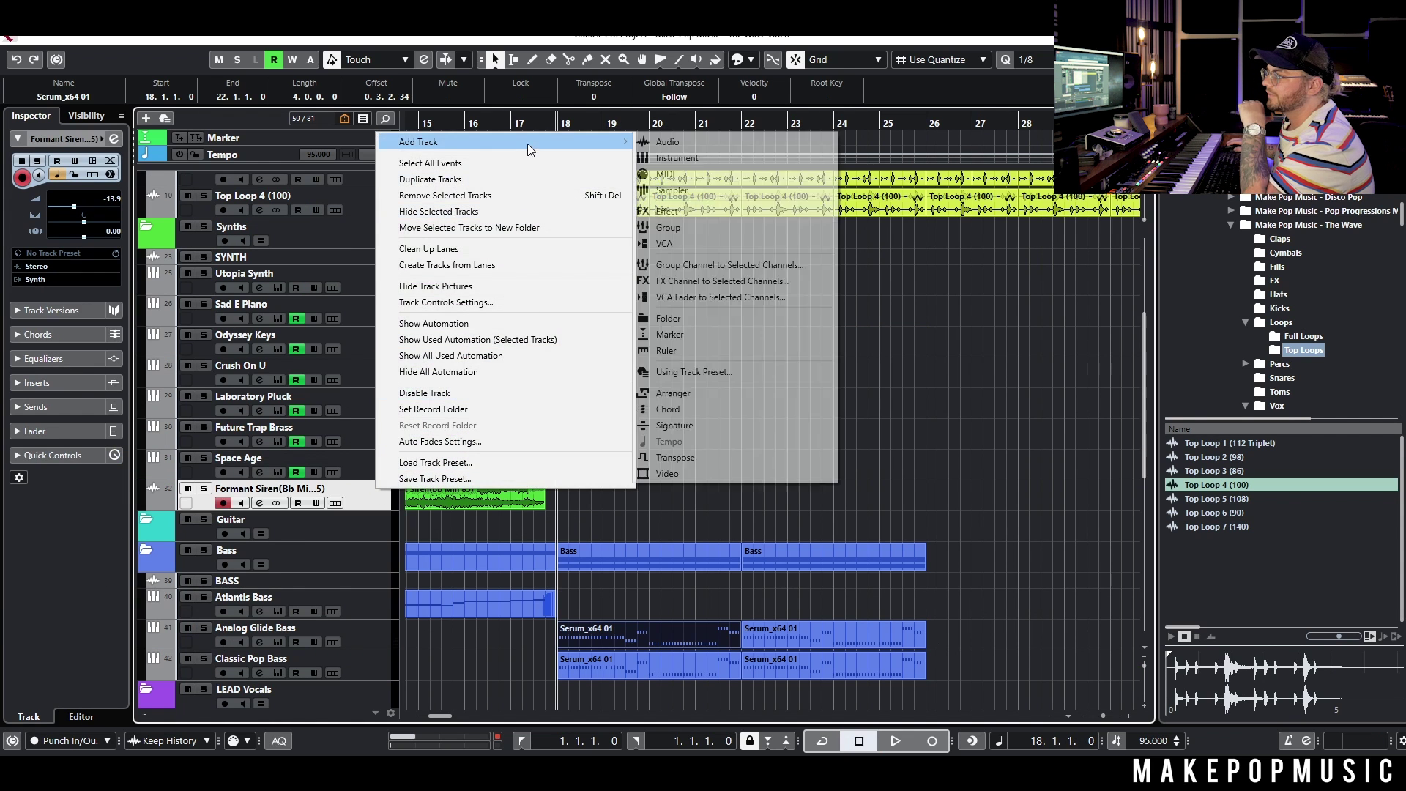
click(695, 159)
click(631, 348)
click(594, 370)
click(595, 371)
text(synth)
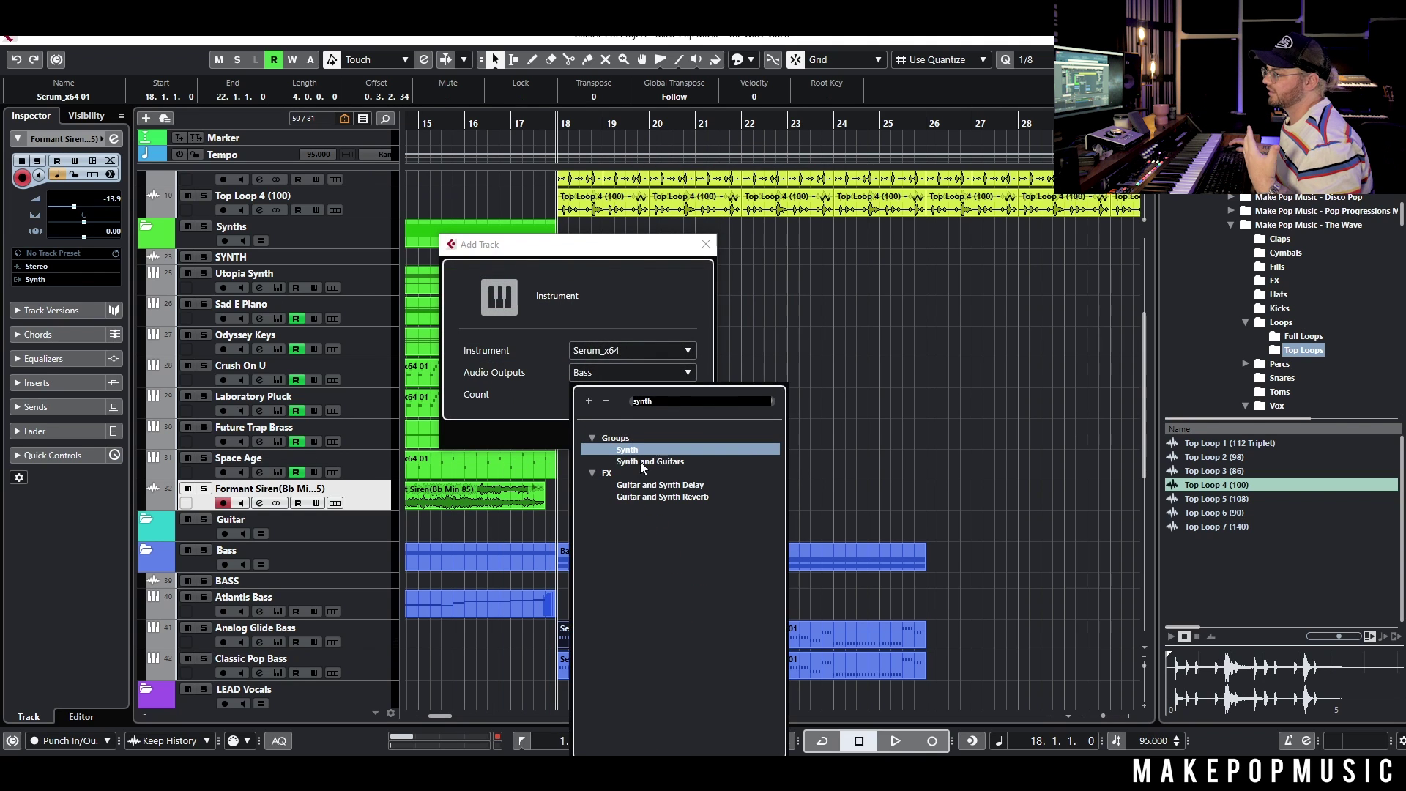
click(639, 450)
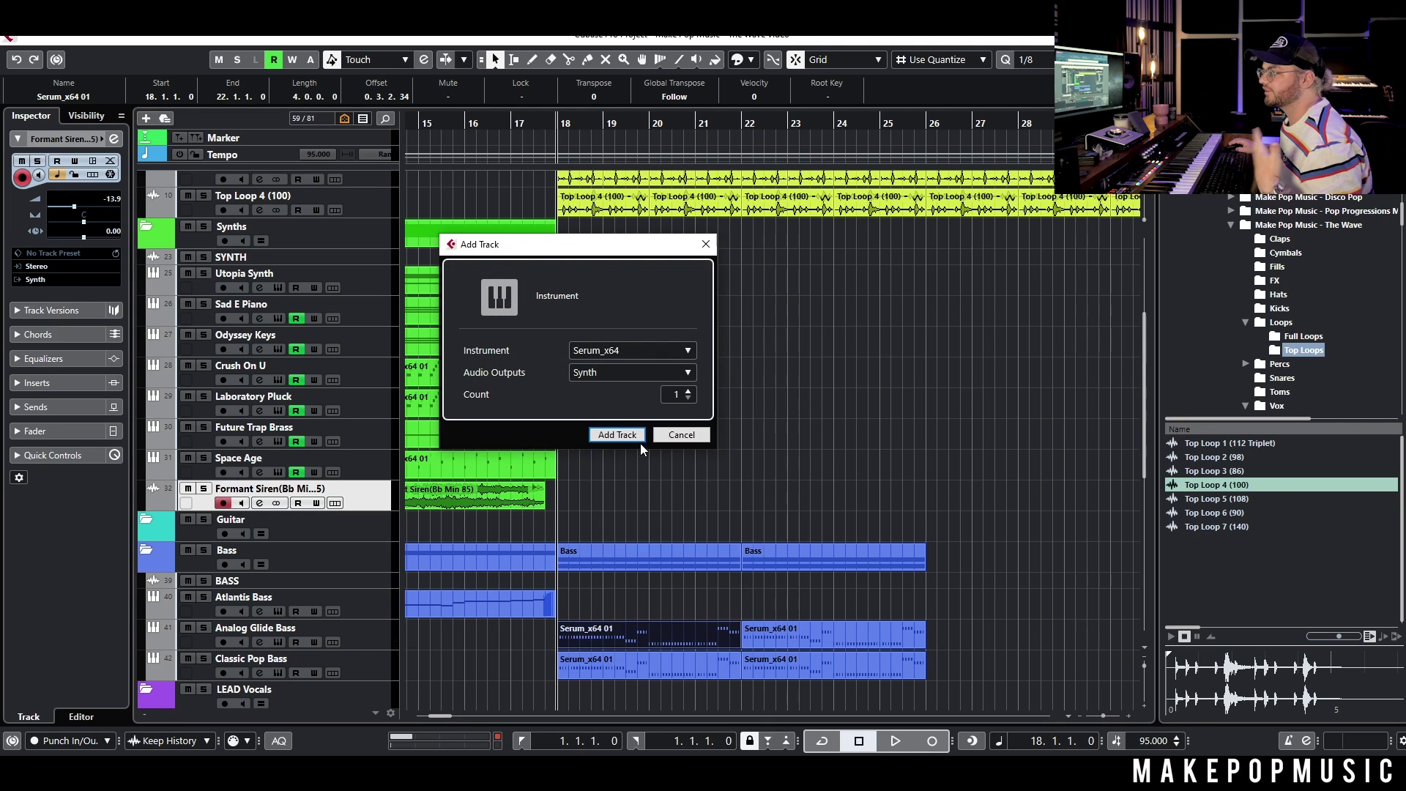
click(641, 434)
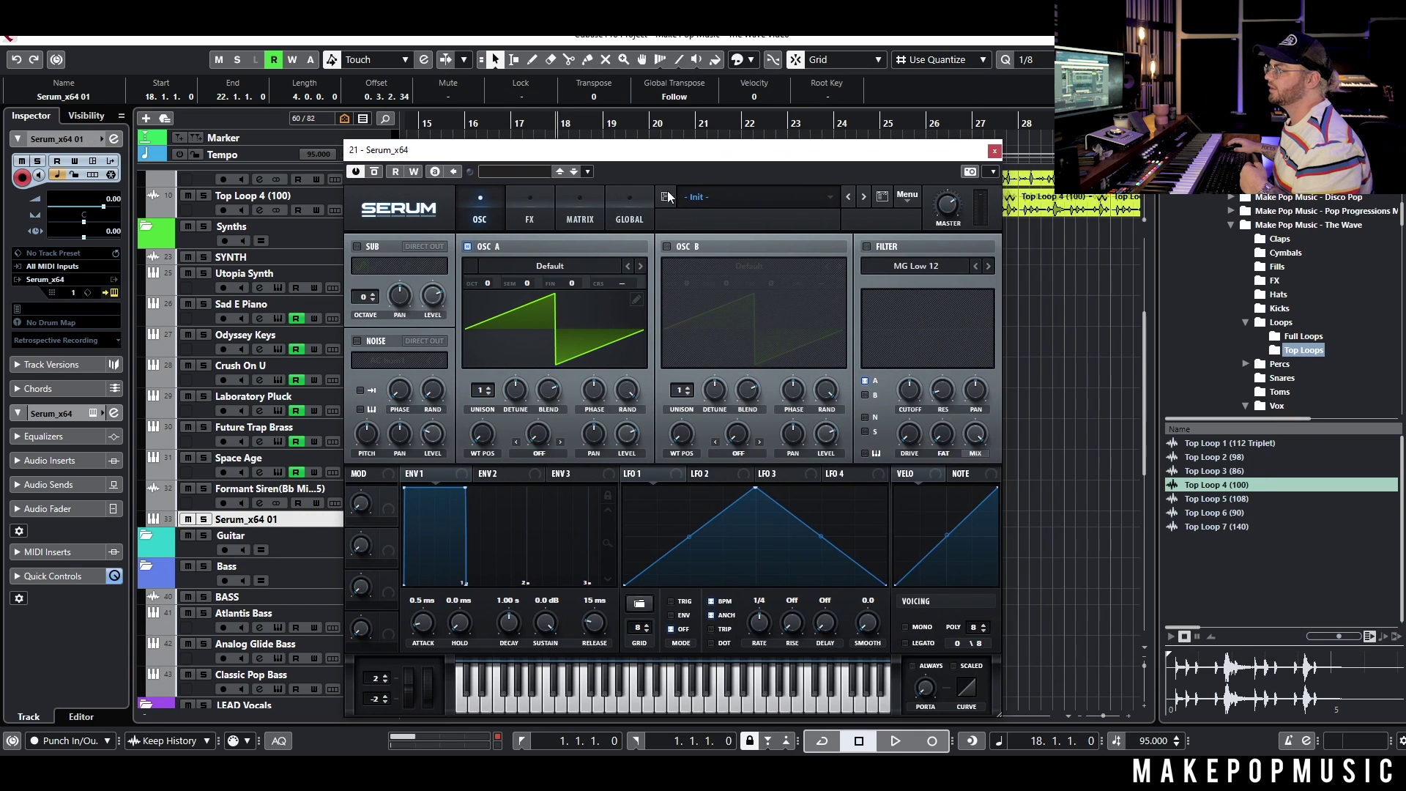
Step: Load The Wave preset KEY - PianoWave in the new Serum and close the plug-in window
click(688, 197)
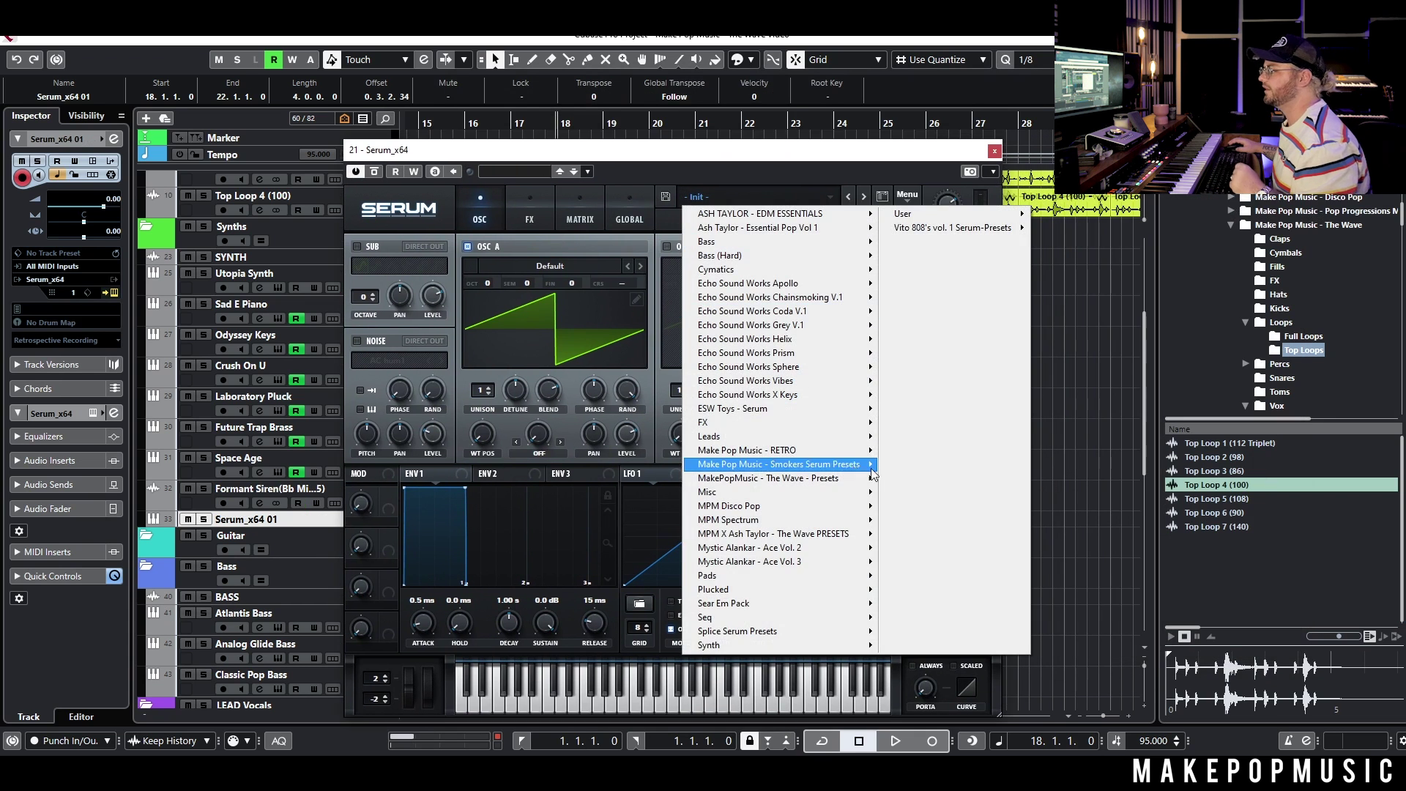
mouse_move(820, 478)
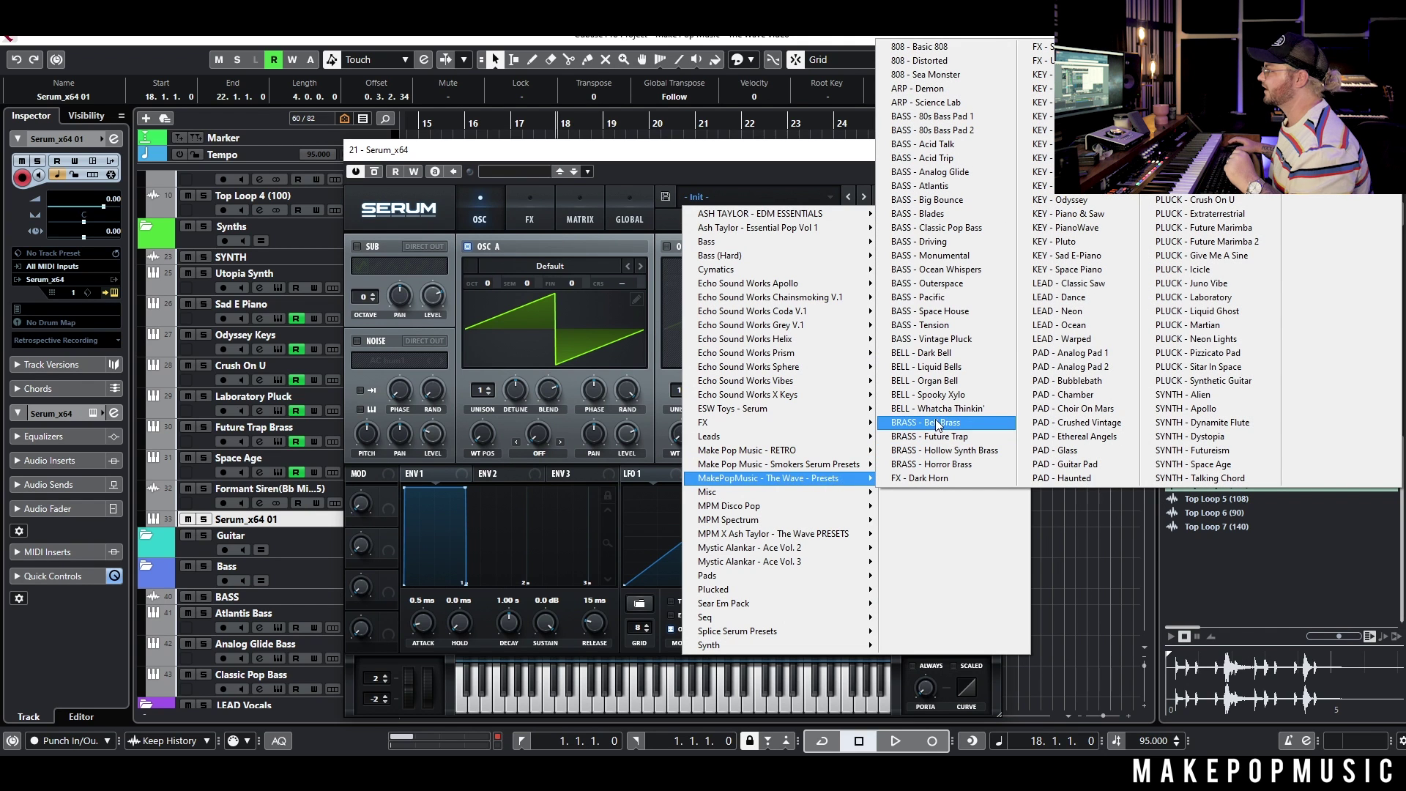
click(1087, 227)
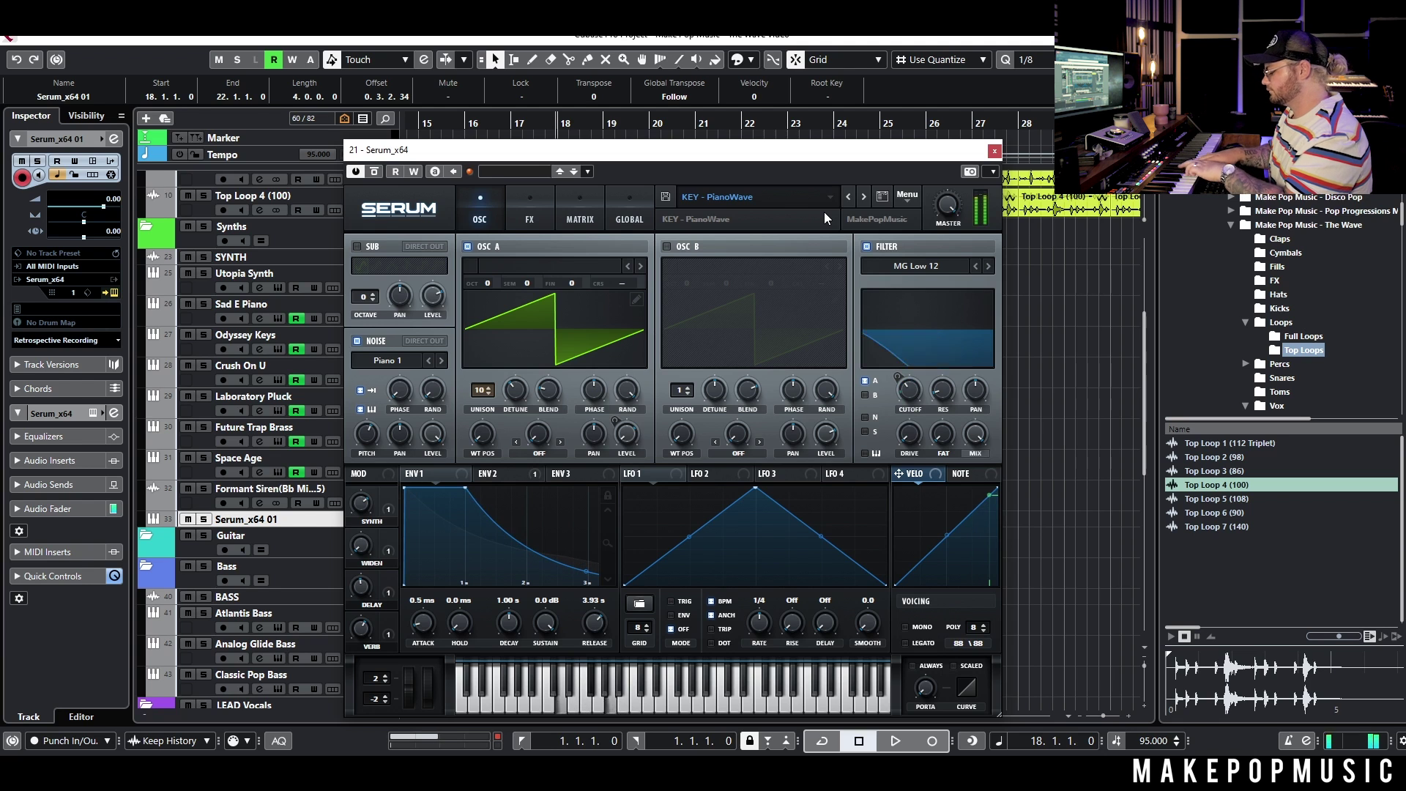
click(994, 151)
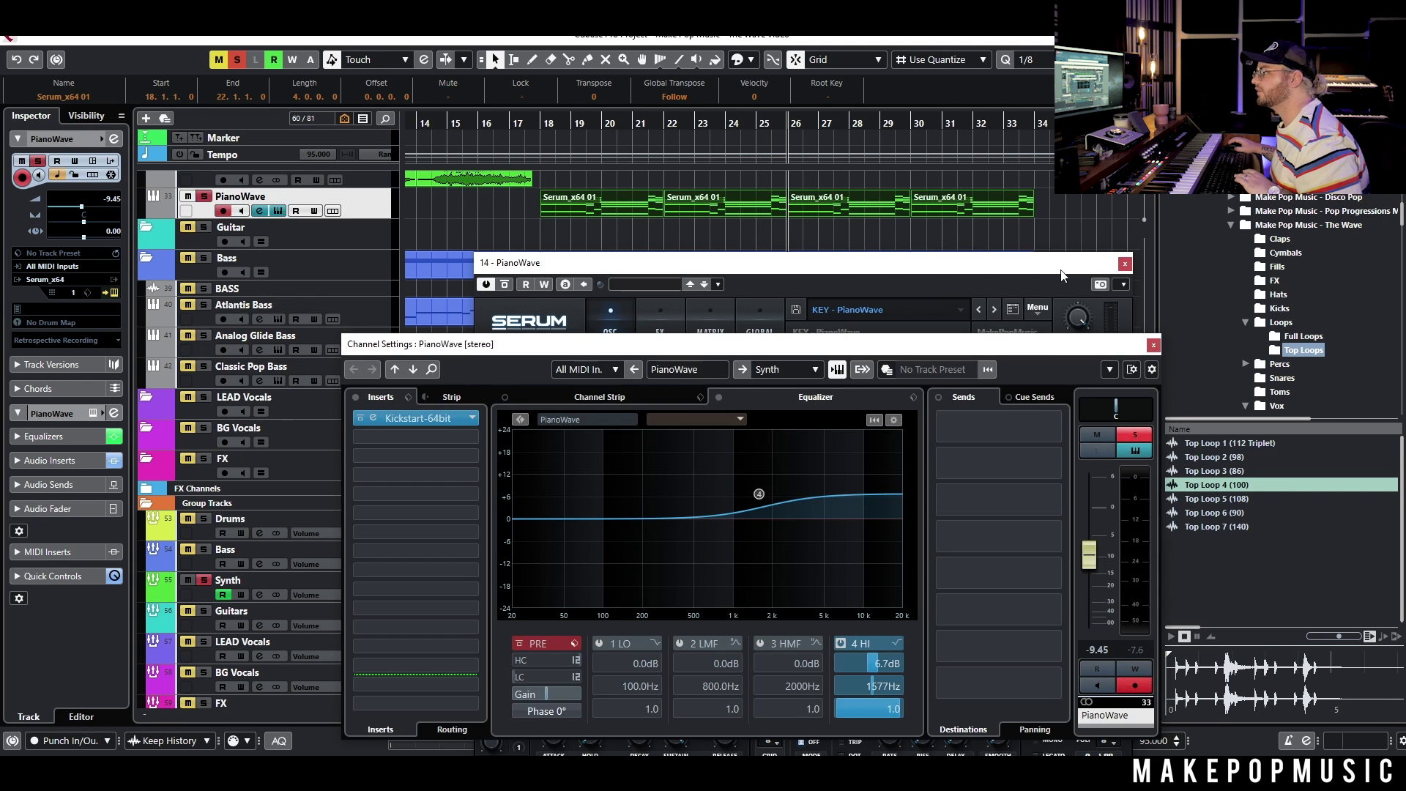
Step: Play the soloed PianoWave part from bar 26, close its plug-in and channel windows, and solo the Drums folder along with it
key(space)
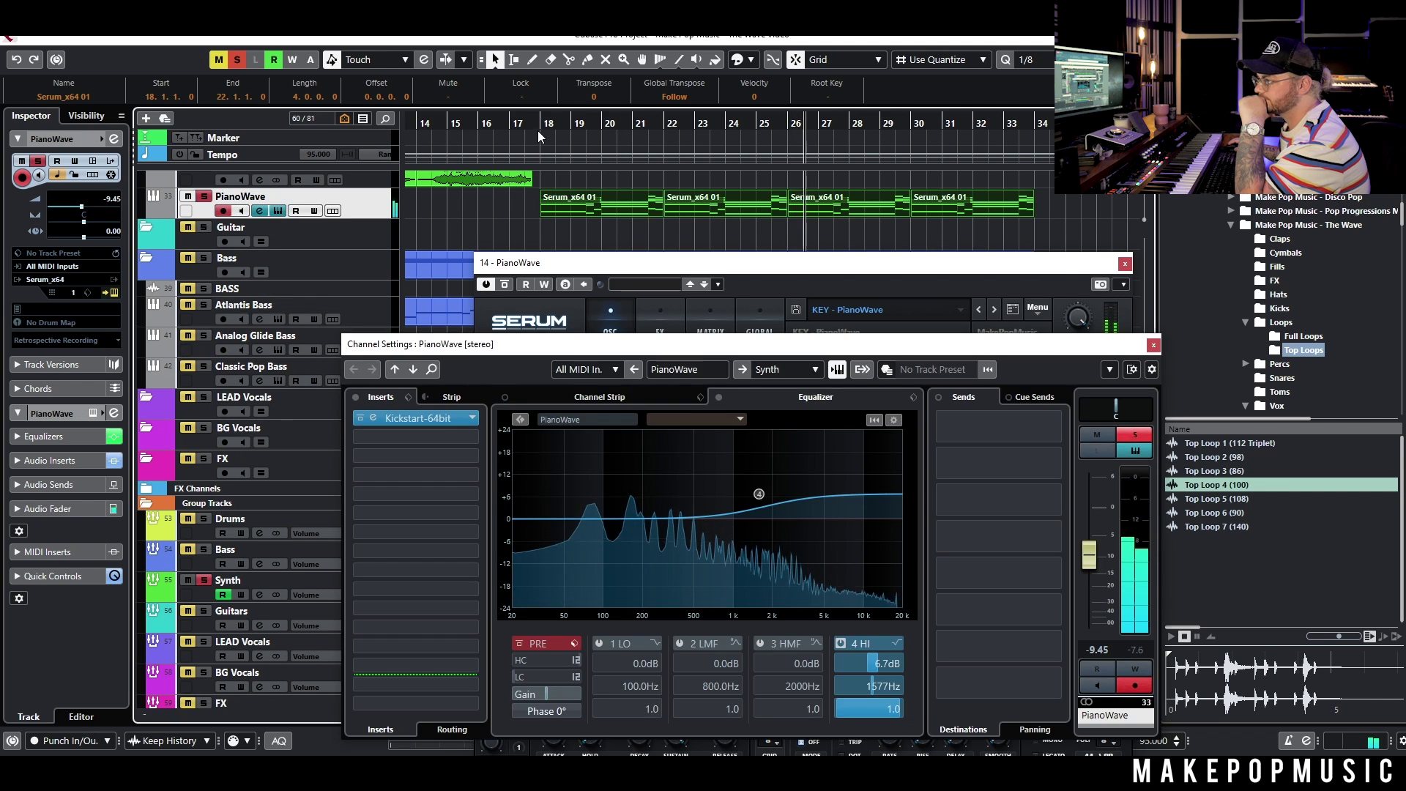
key(ctrl+w)
key(ctrl+w)
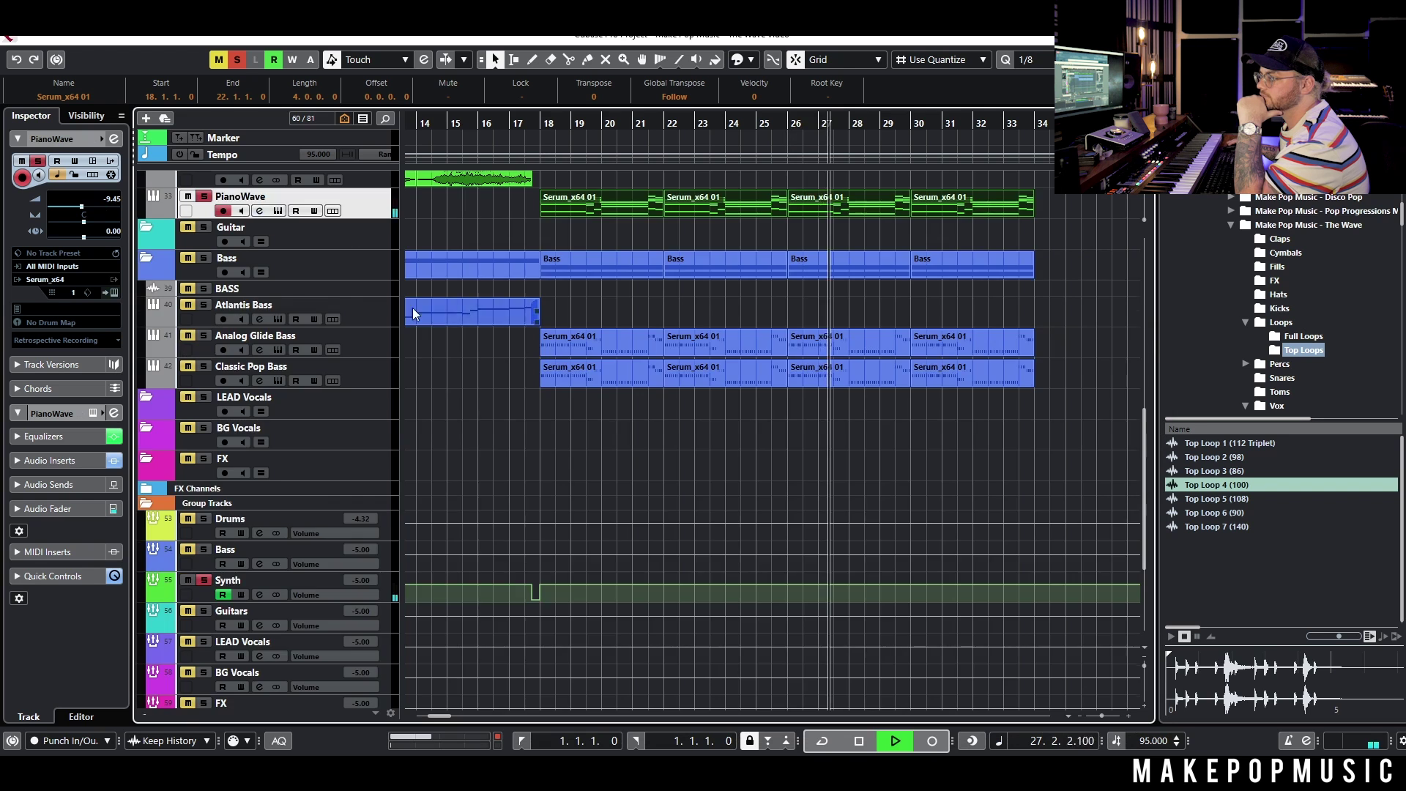
scroll(352, 300, up, 10)
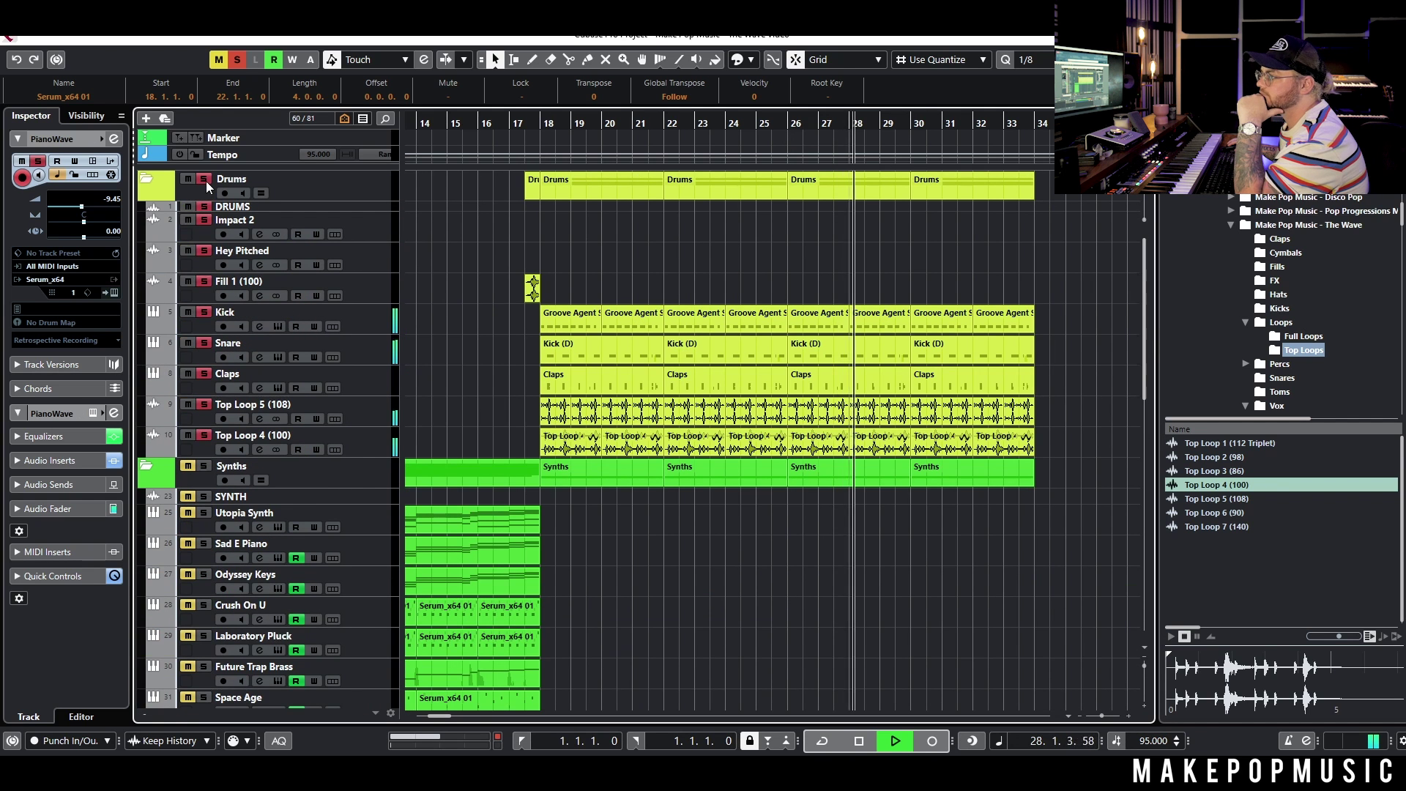
scroll(600, 278, down, 6)
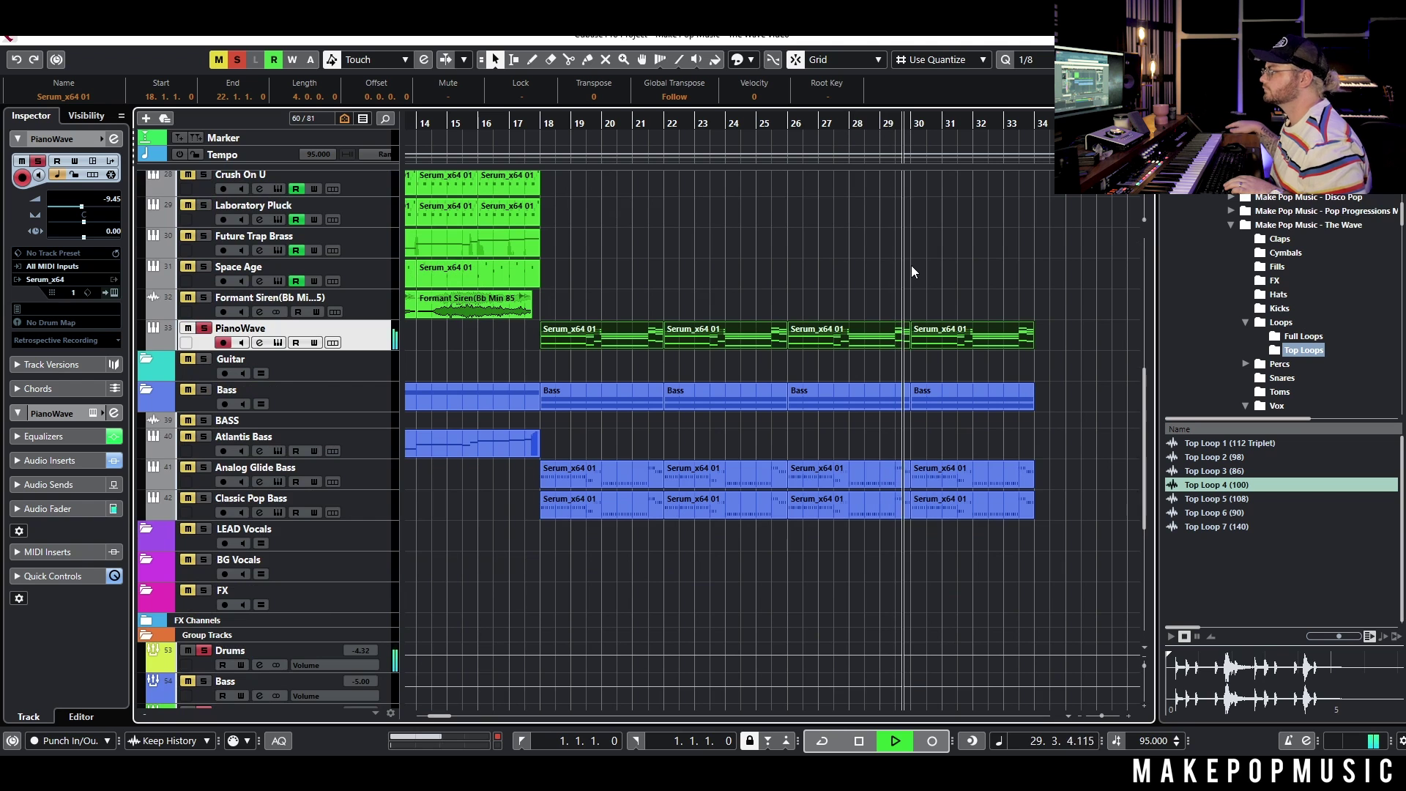
key(space)
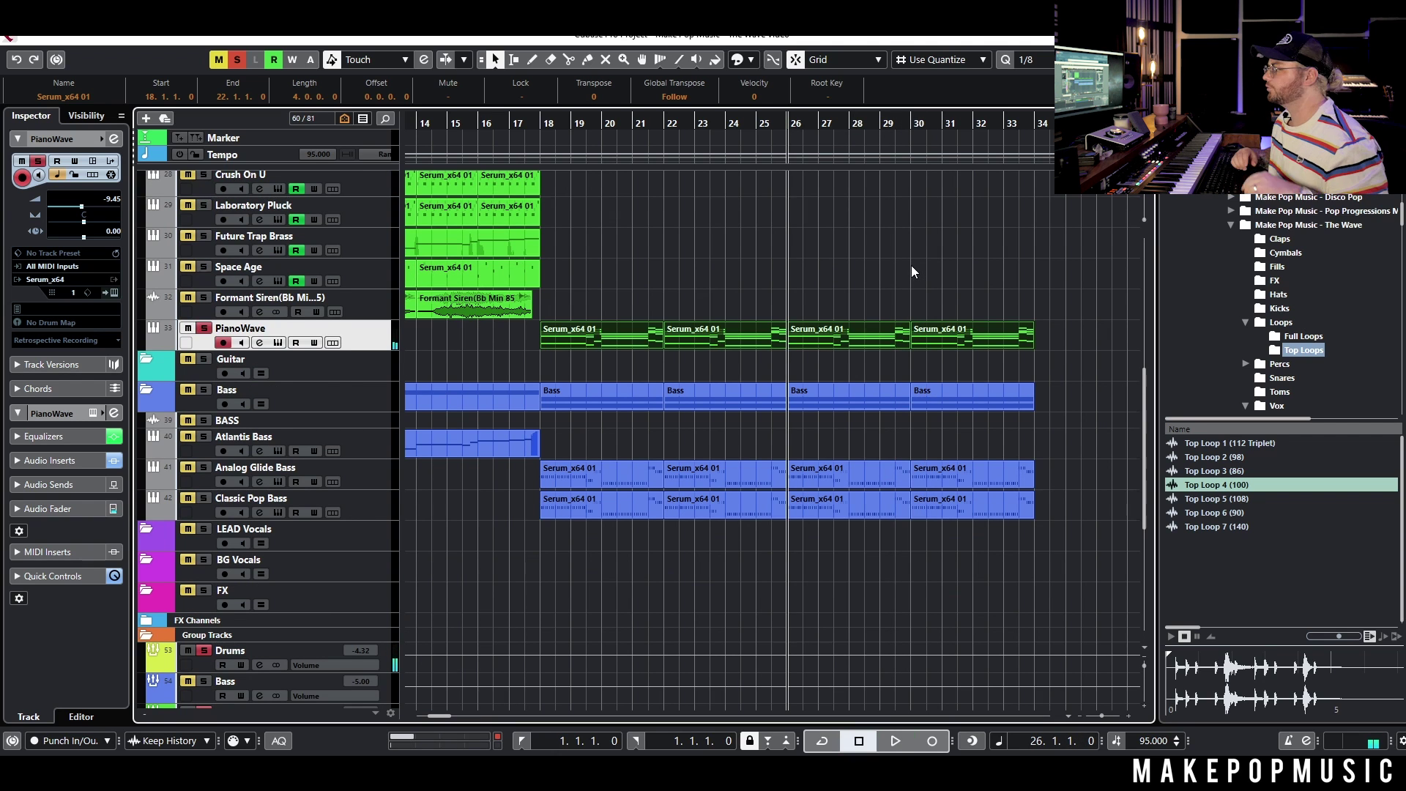
right_click(366, 338)
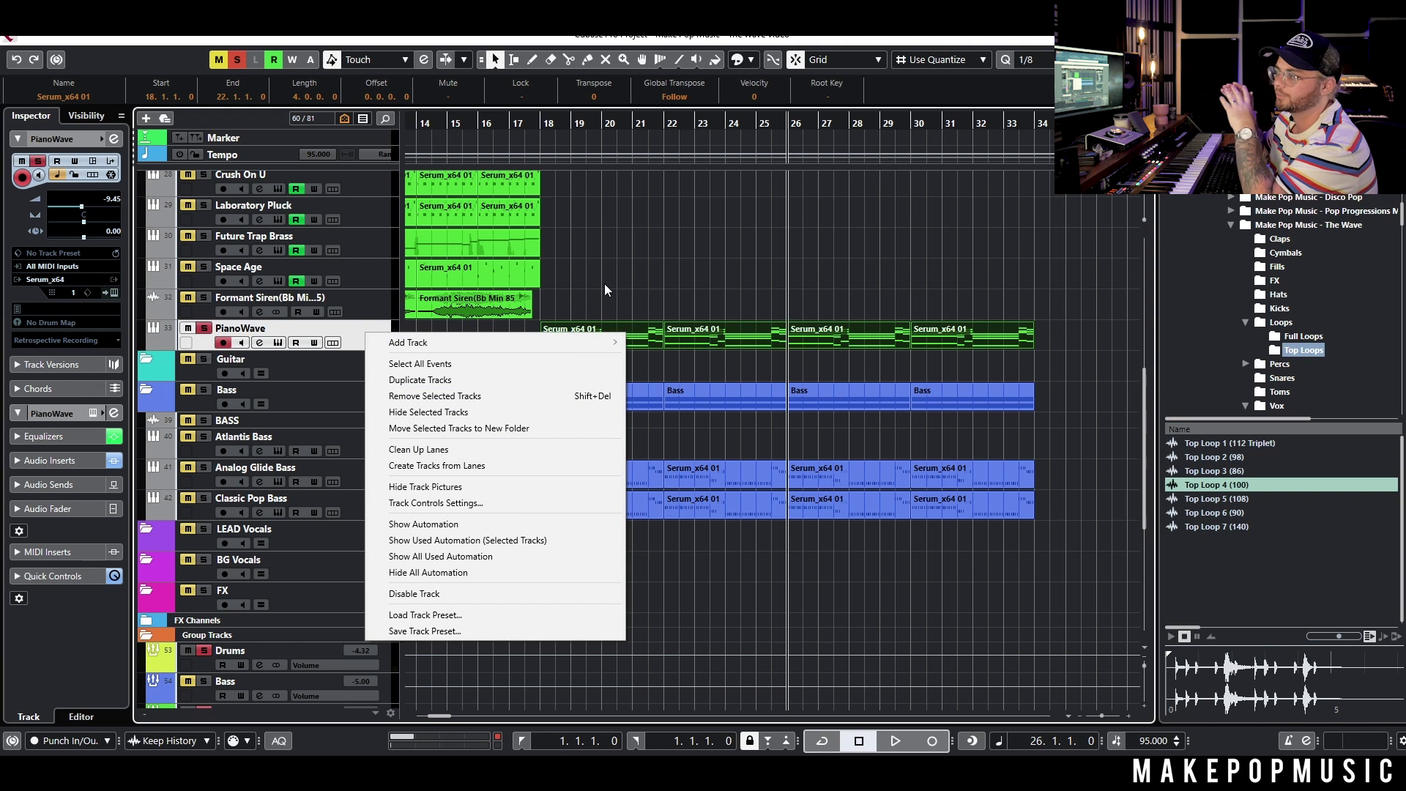
mouse_move(496, 344)
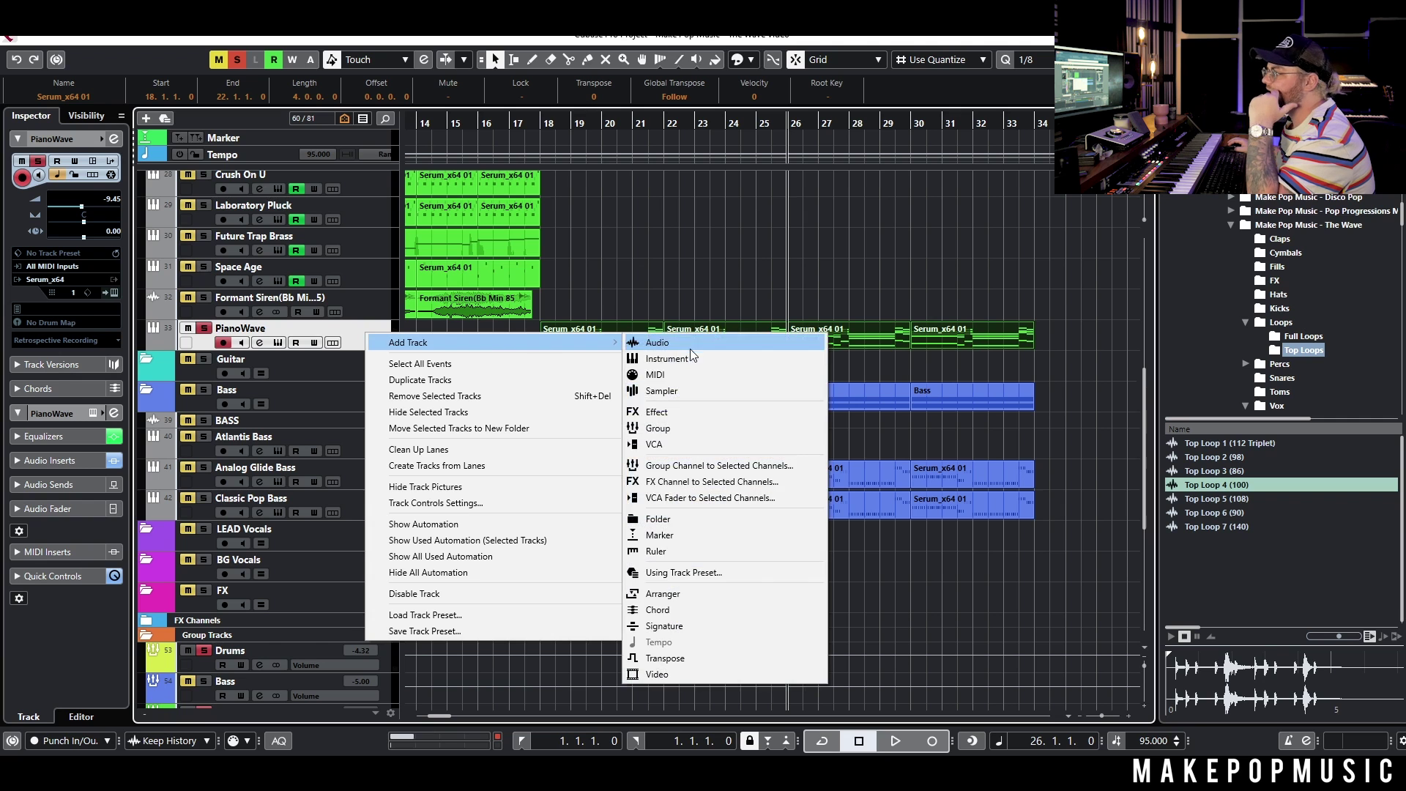
click(696, 358)
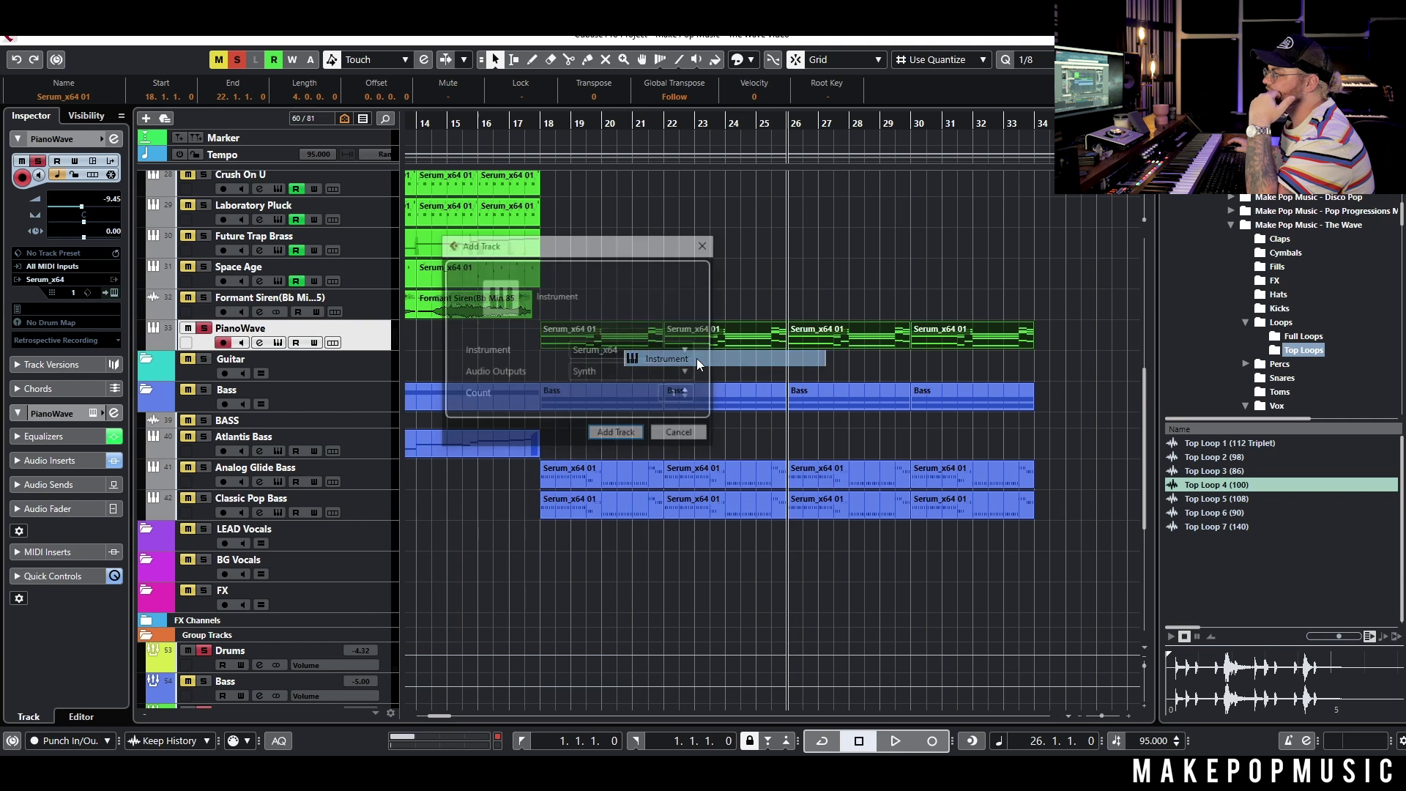
click(706, 244)
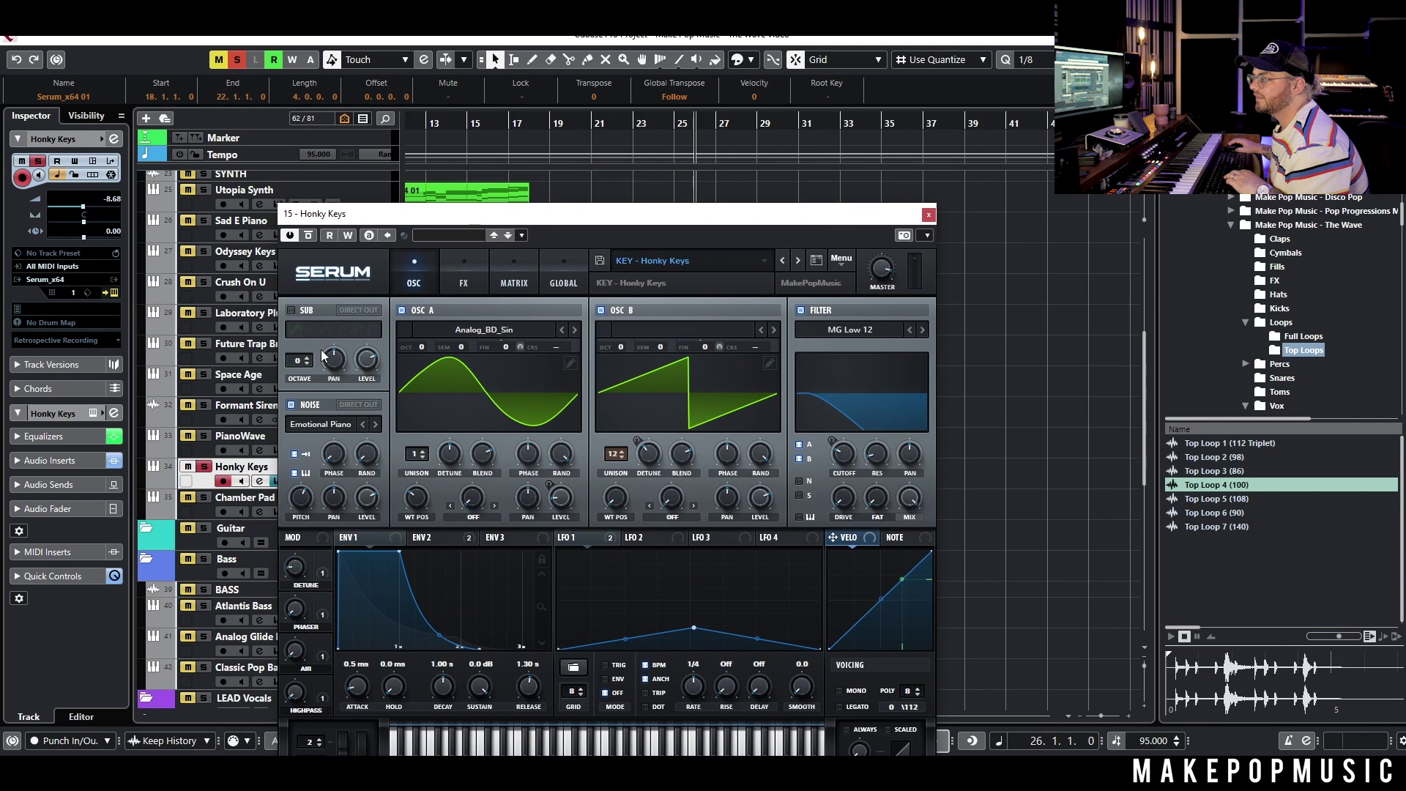
Step: Bypass the audio inserts on Honky Keys, play it from bar 26, and re-enable the inserts
click(114, 460)
key(space)
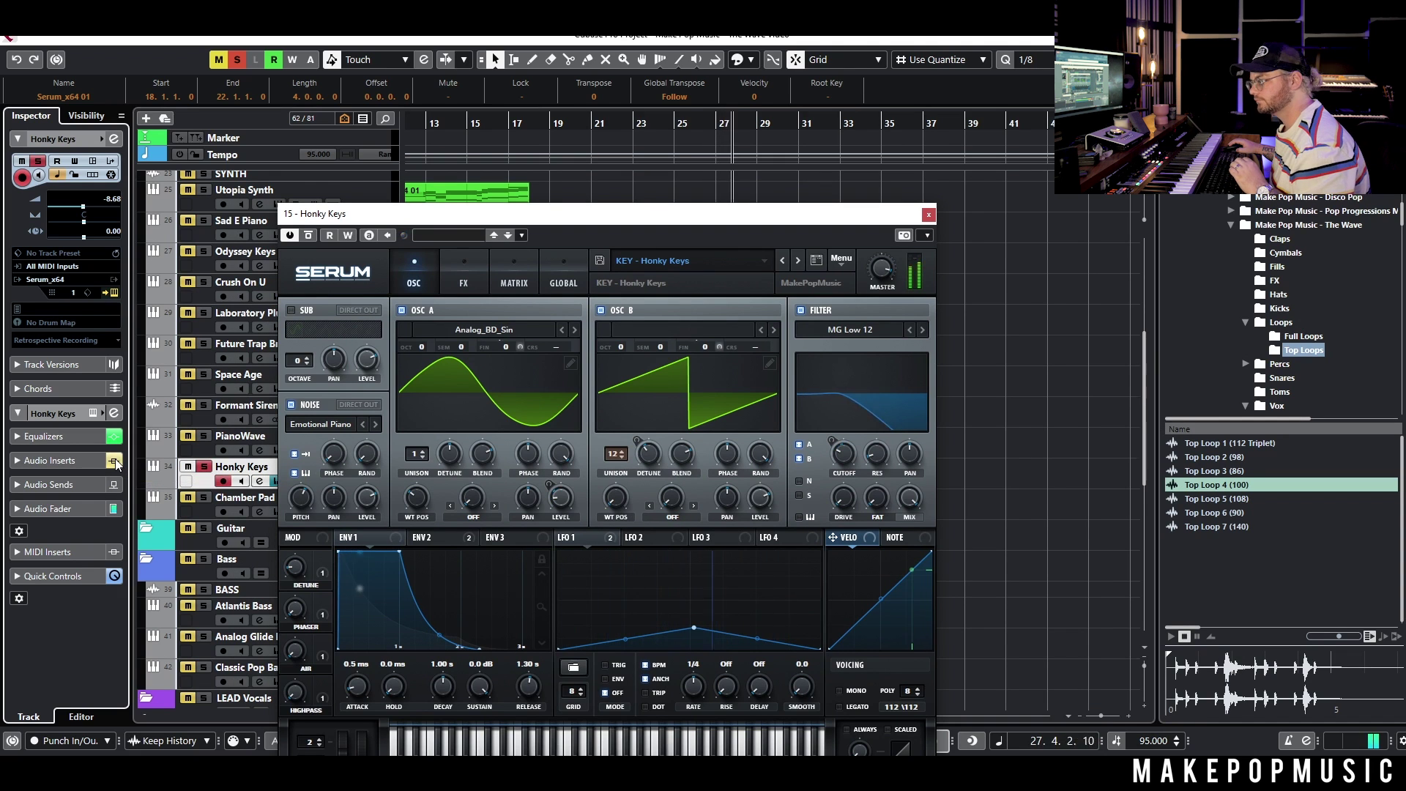
click(114, 461)
key(space)
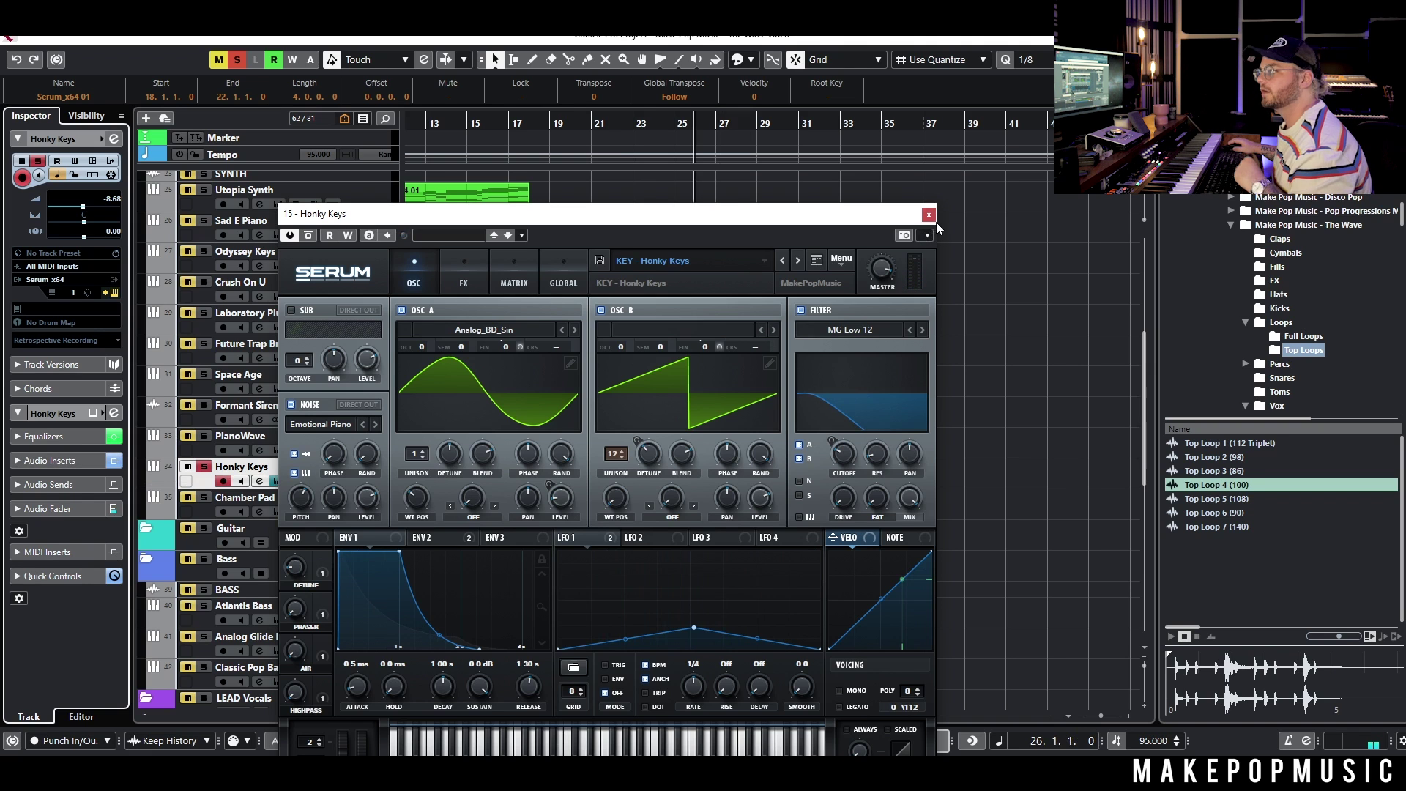
Step: Solo PianoWave along with Honky Keys and play both from bar 26
click(204, 436)
key(space)
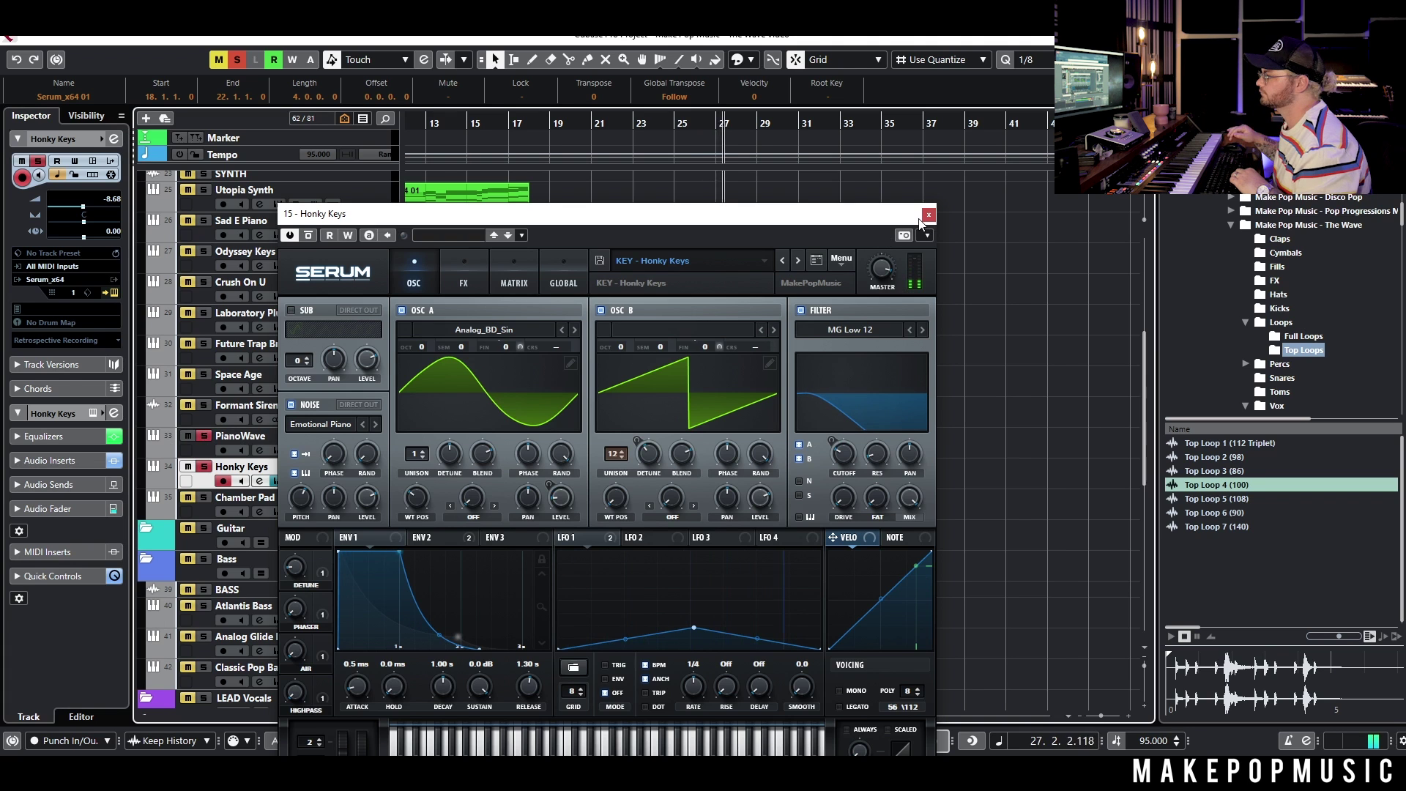
key(space)
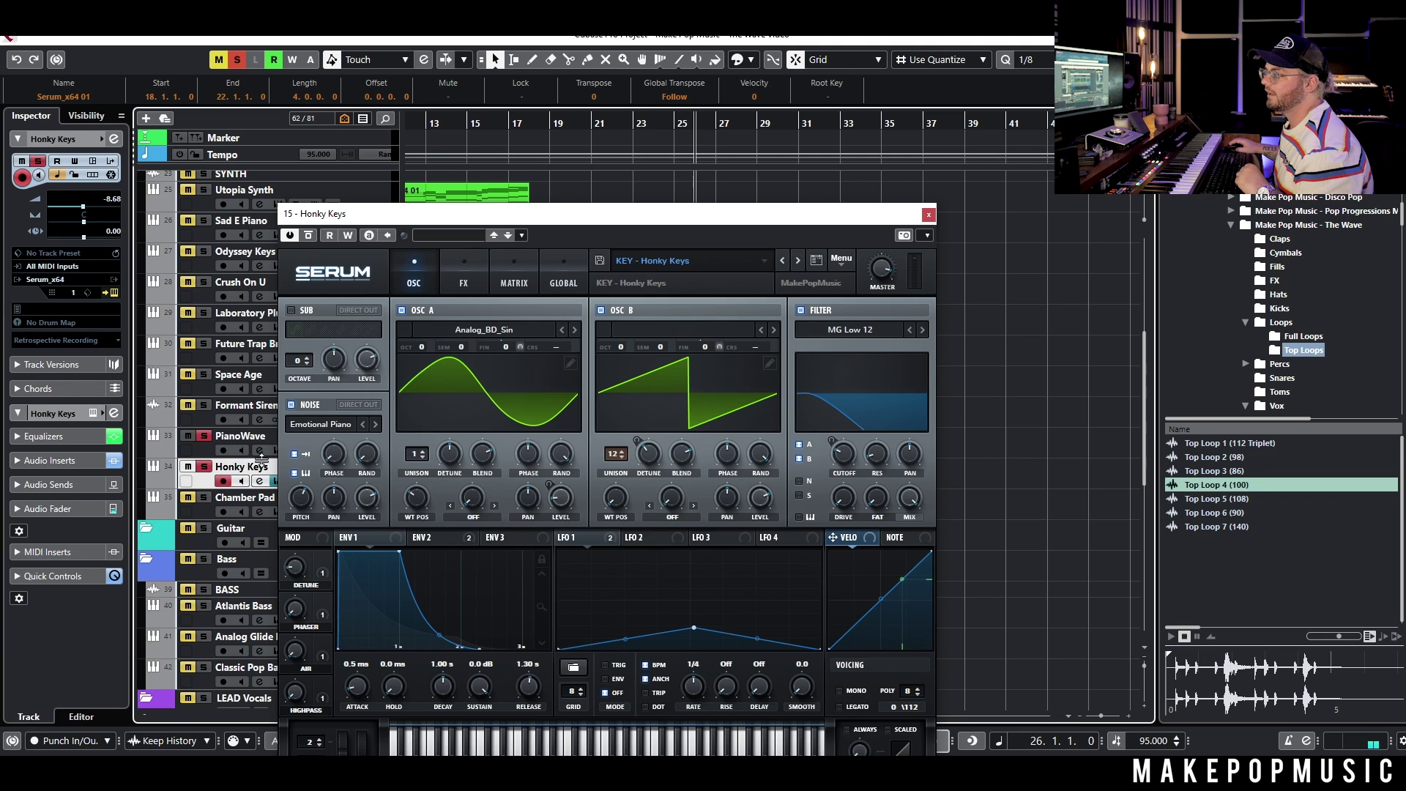
Step: Solo the Chamber Pad track and play it from just before bar 18
click(234, 503)
click(528, 135)
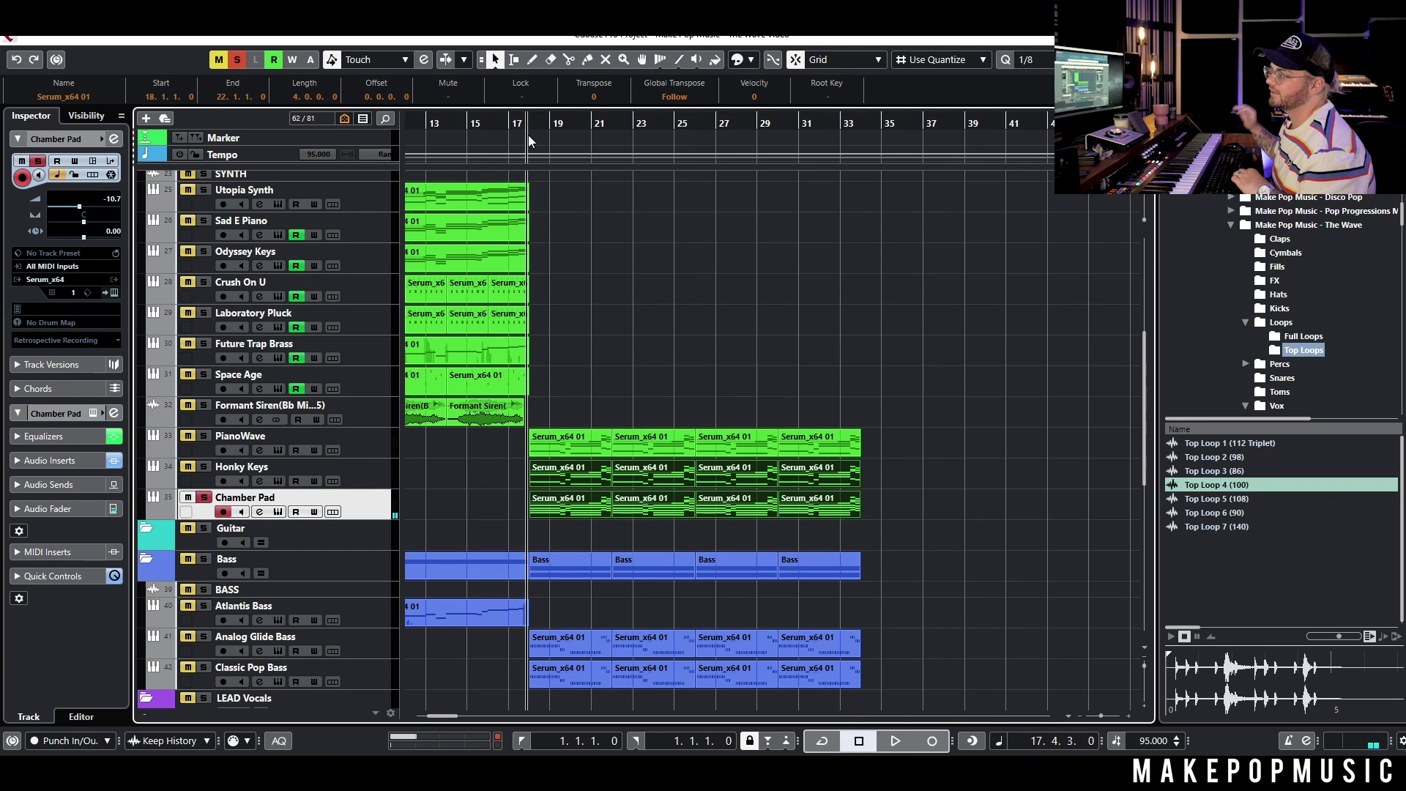
key(space)
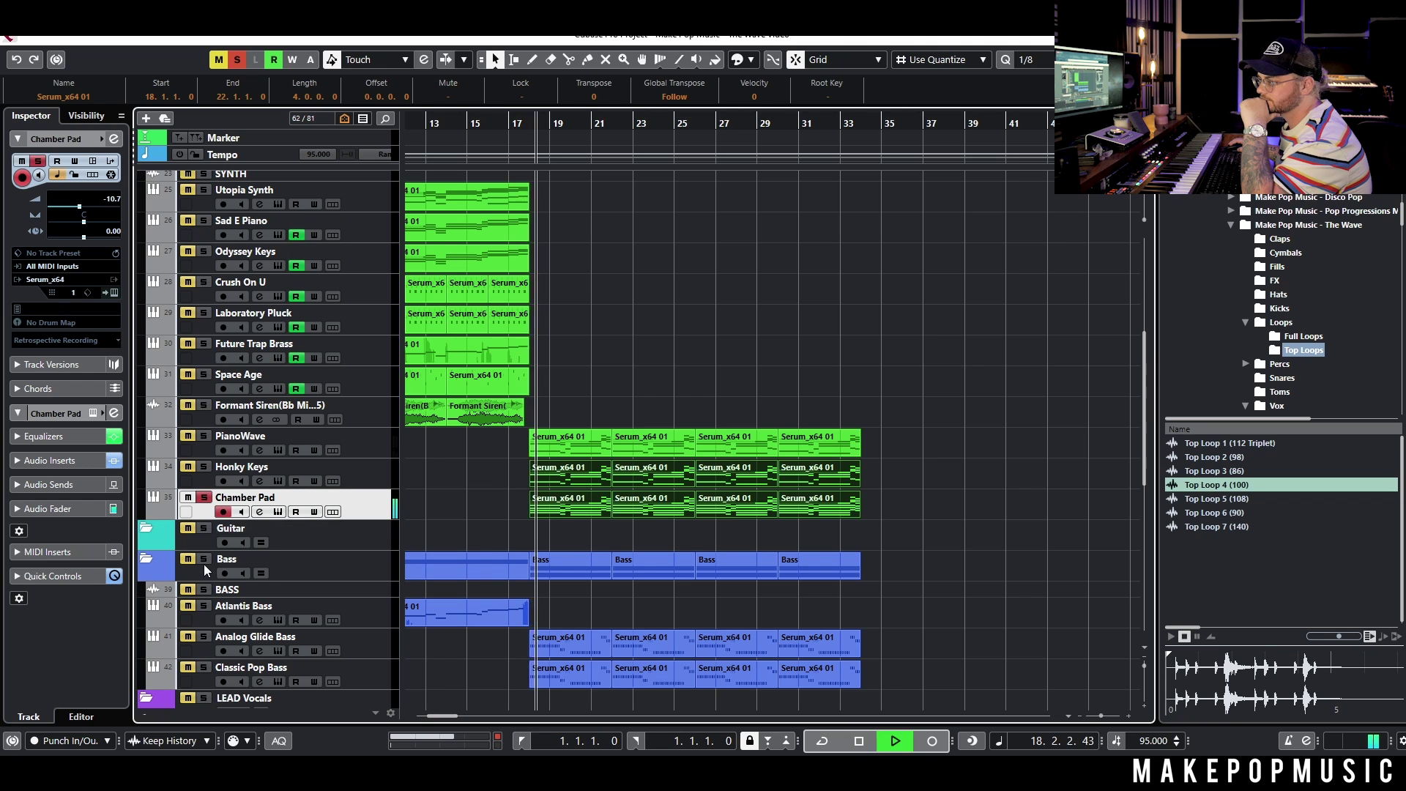
Step: Solo the Bass folder, Honky Keys, PianoWave and Drums folder with Chamber Pad during playback, and stop
click(203, 560)
click(204, 466)
click(204, 437)
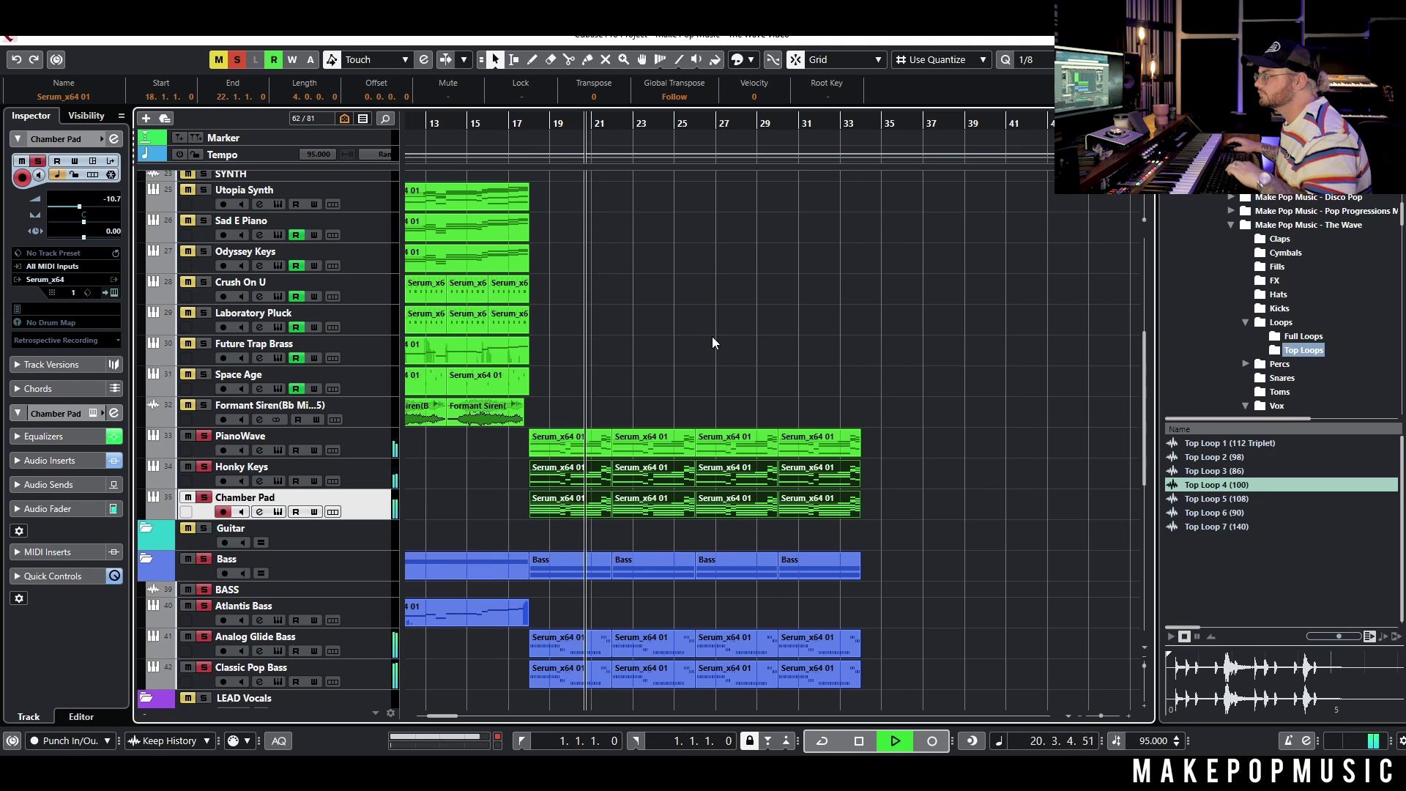
scroll(711, 342, up, 5)
key(space)
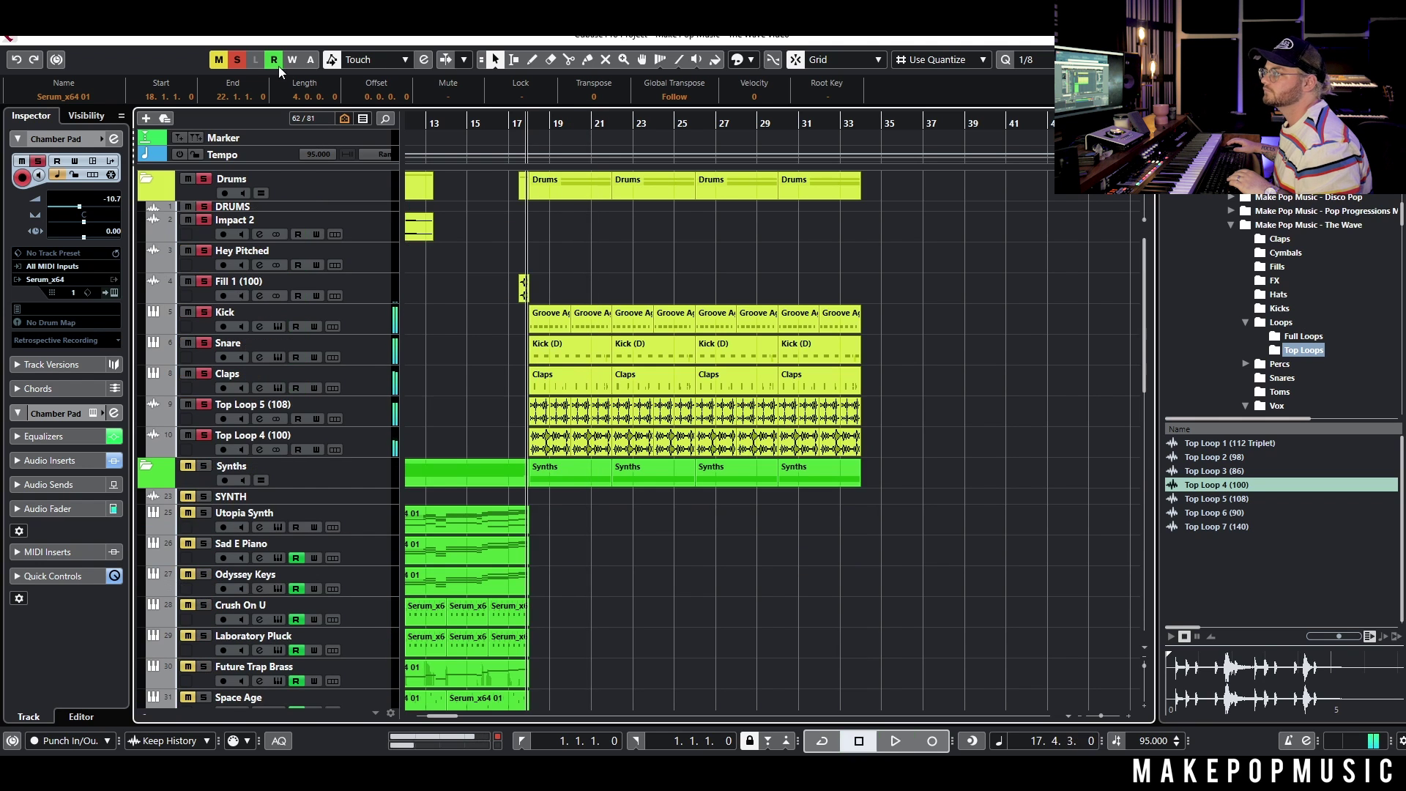
Step: Clear all solos, place the playhead at bar 17, and hide the media browser beside the arrangement
click(237, 59)
scroll(557, 205, up, 3)
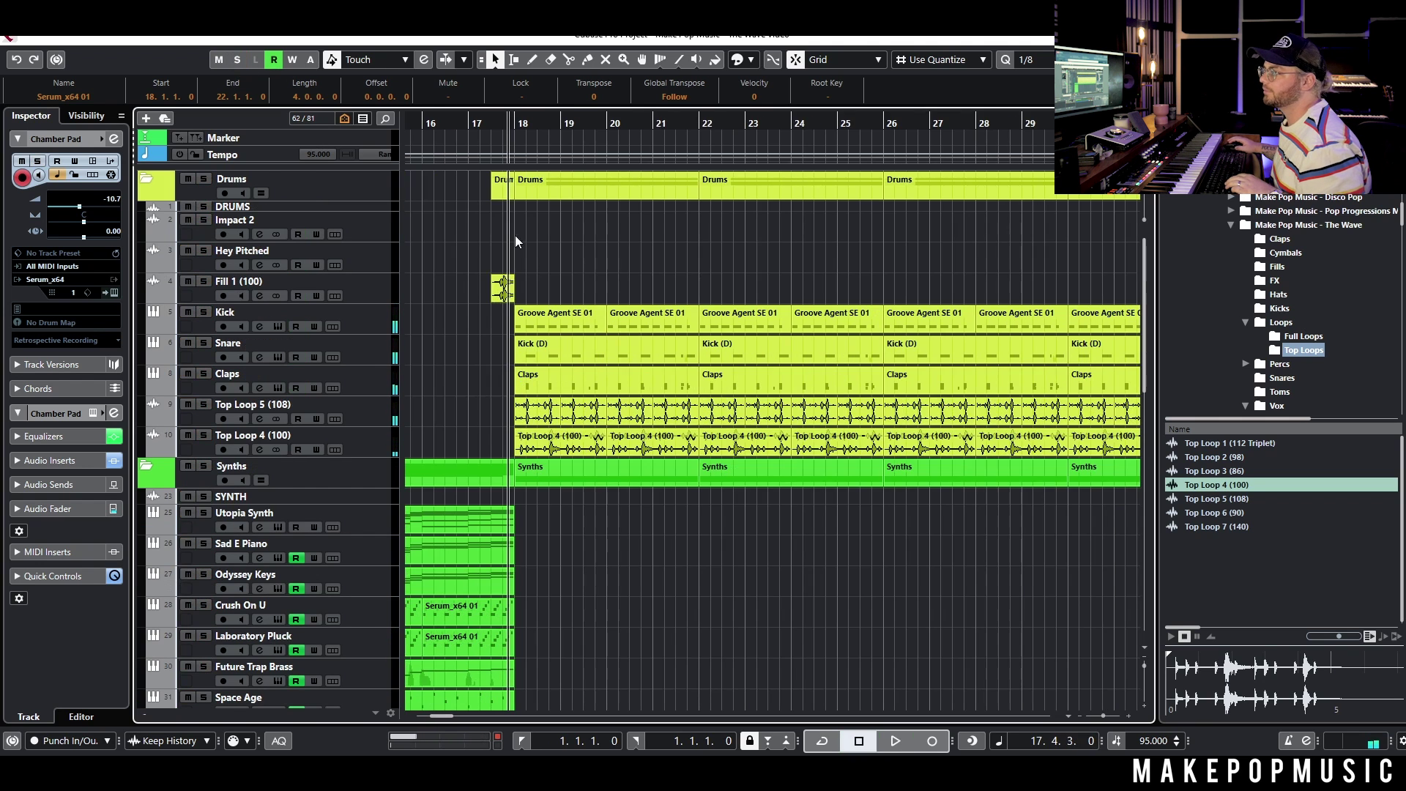
click(481, 121)
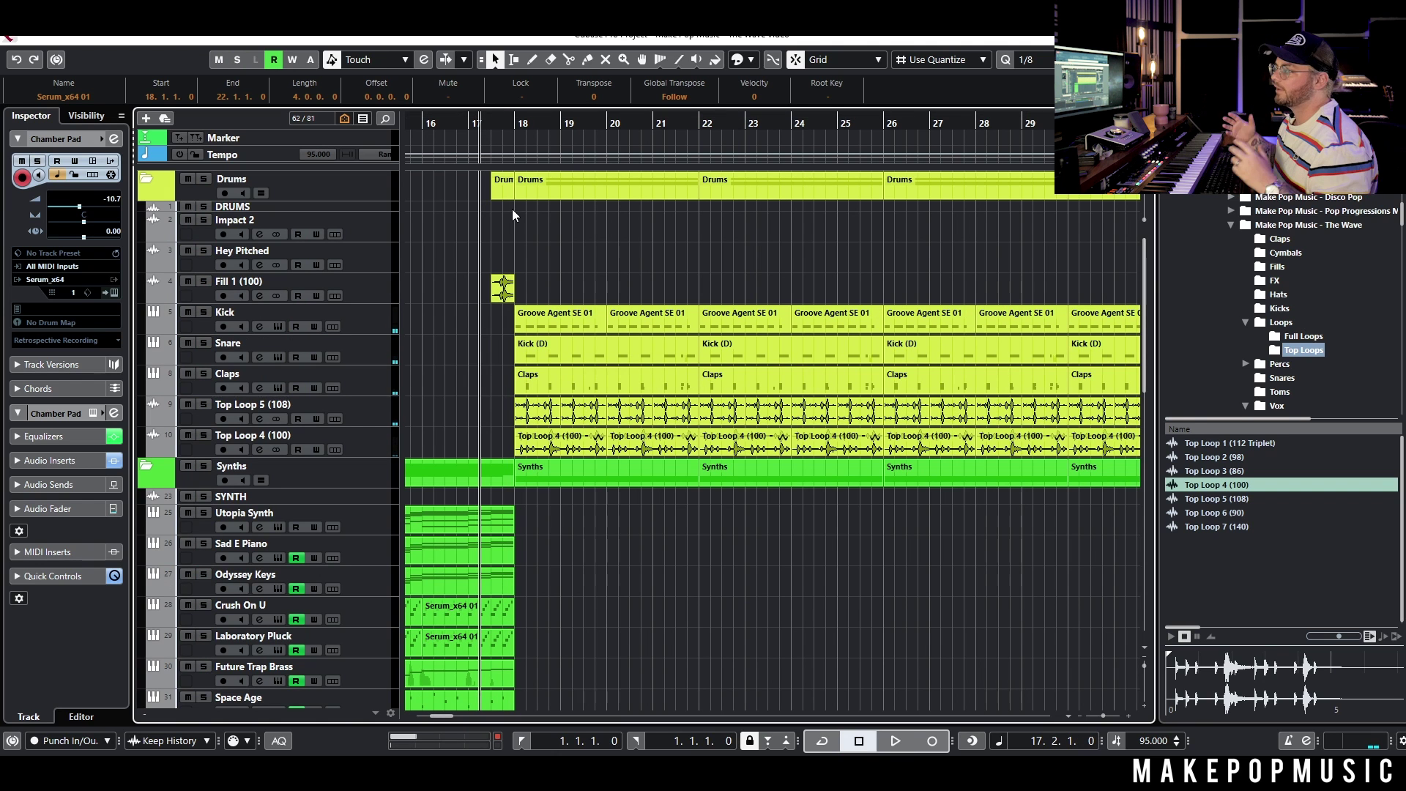
scroll(510, 211, down, 4)
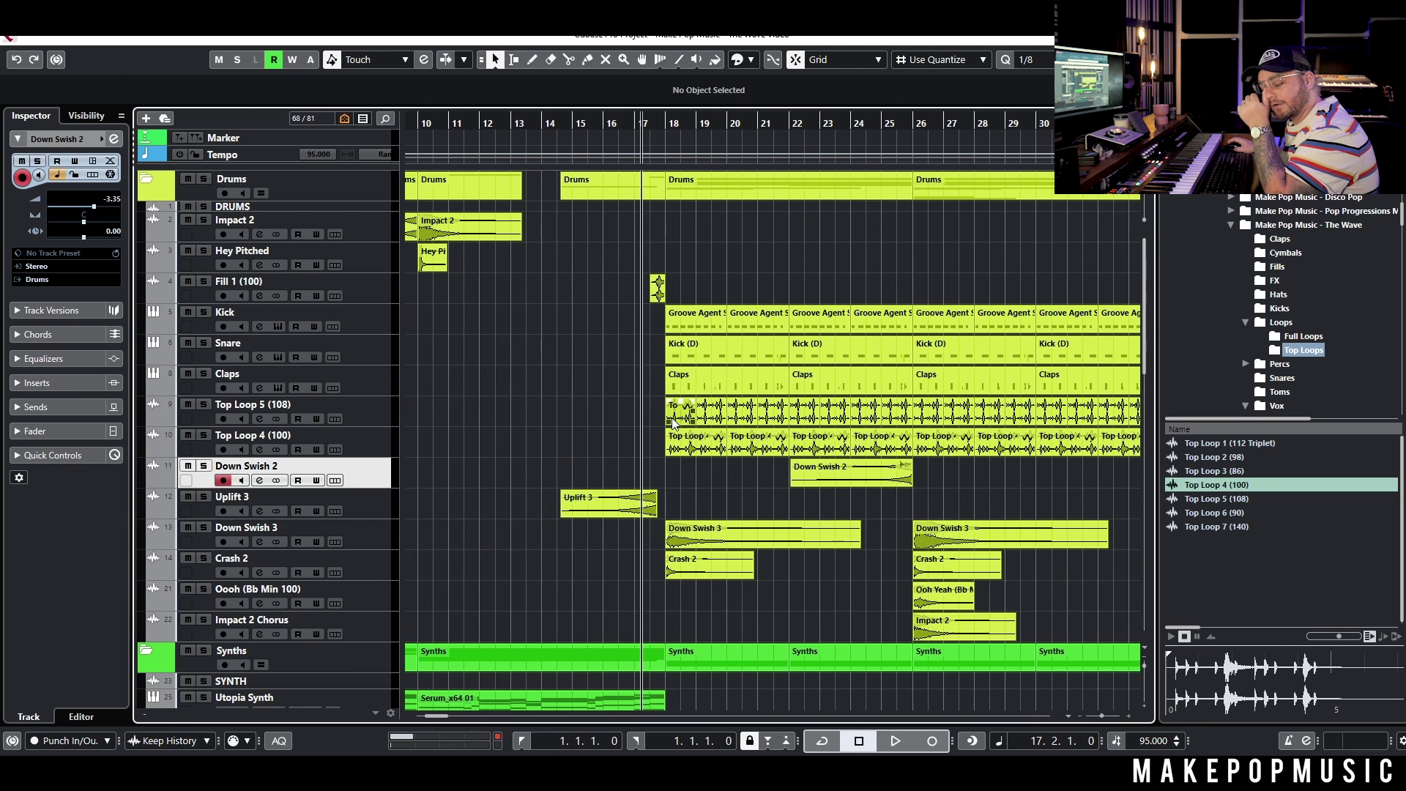
click(1382, 59)
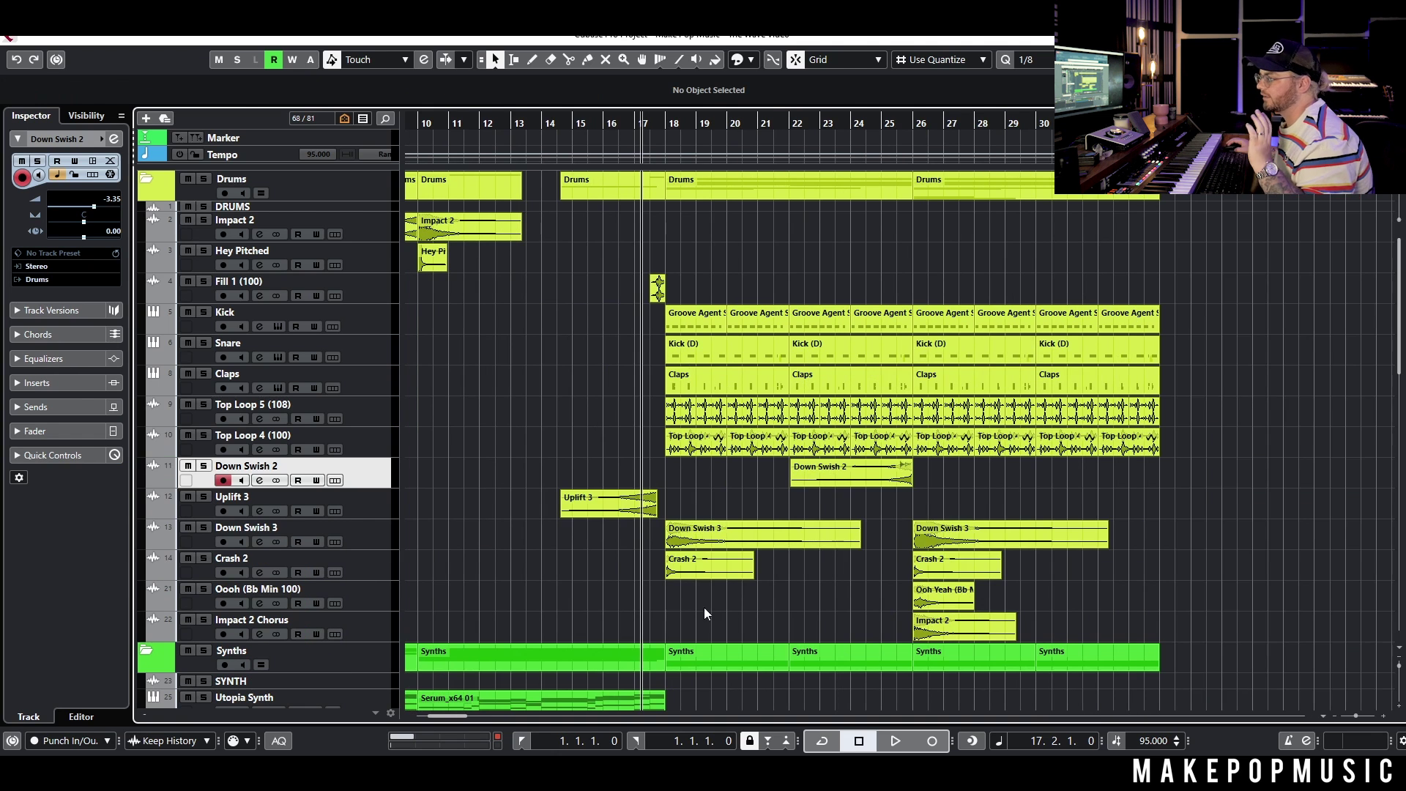
Step: Solo Uplift 3 and play it from late in bar 16, adding the Drums folder to the solo during playback
click(203, 496)
click(628, 123)
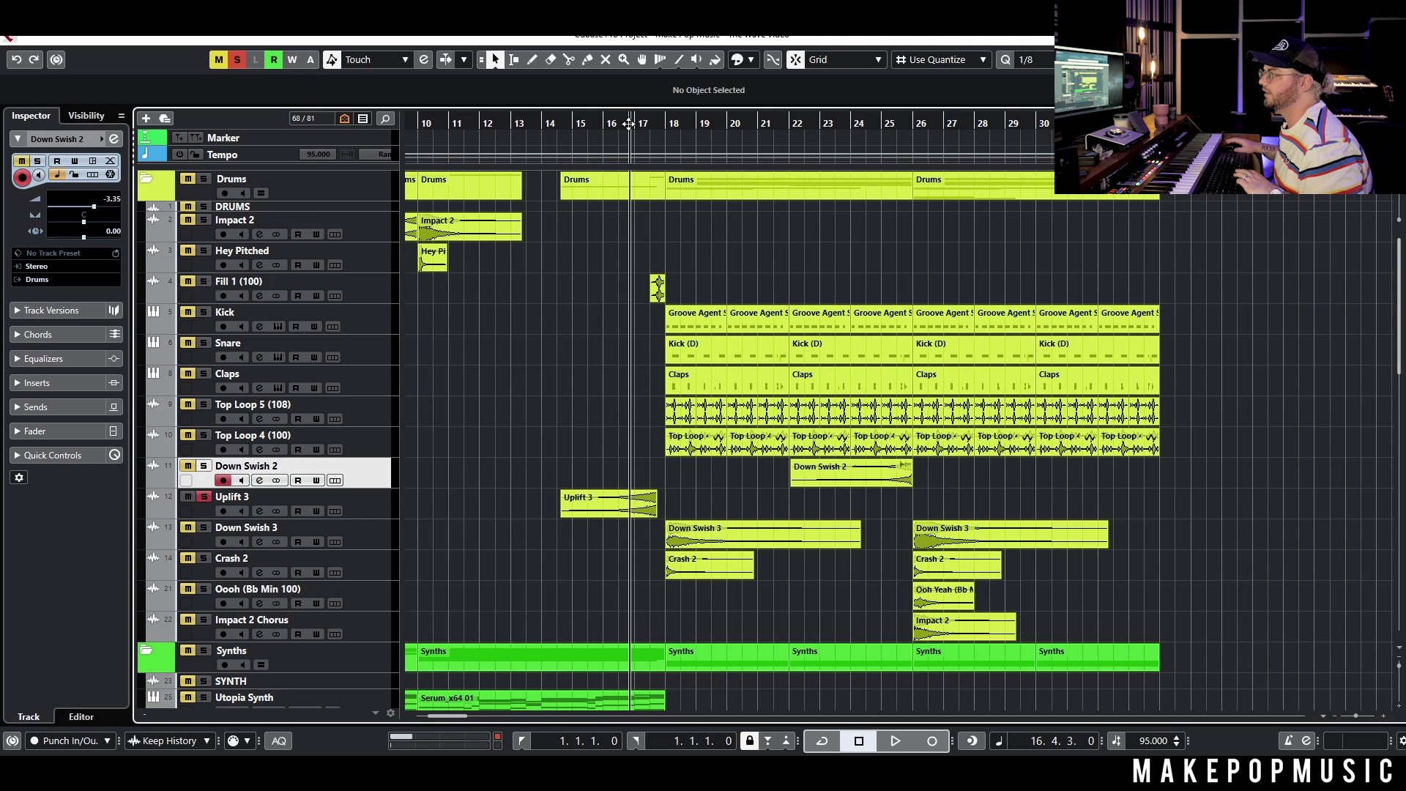
key(space)
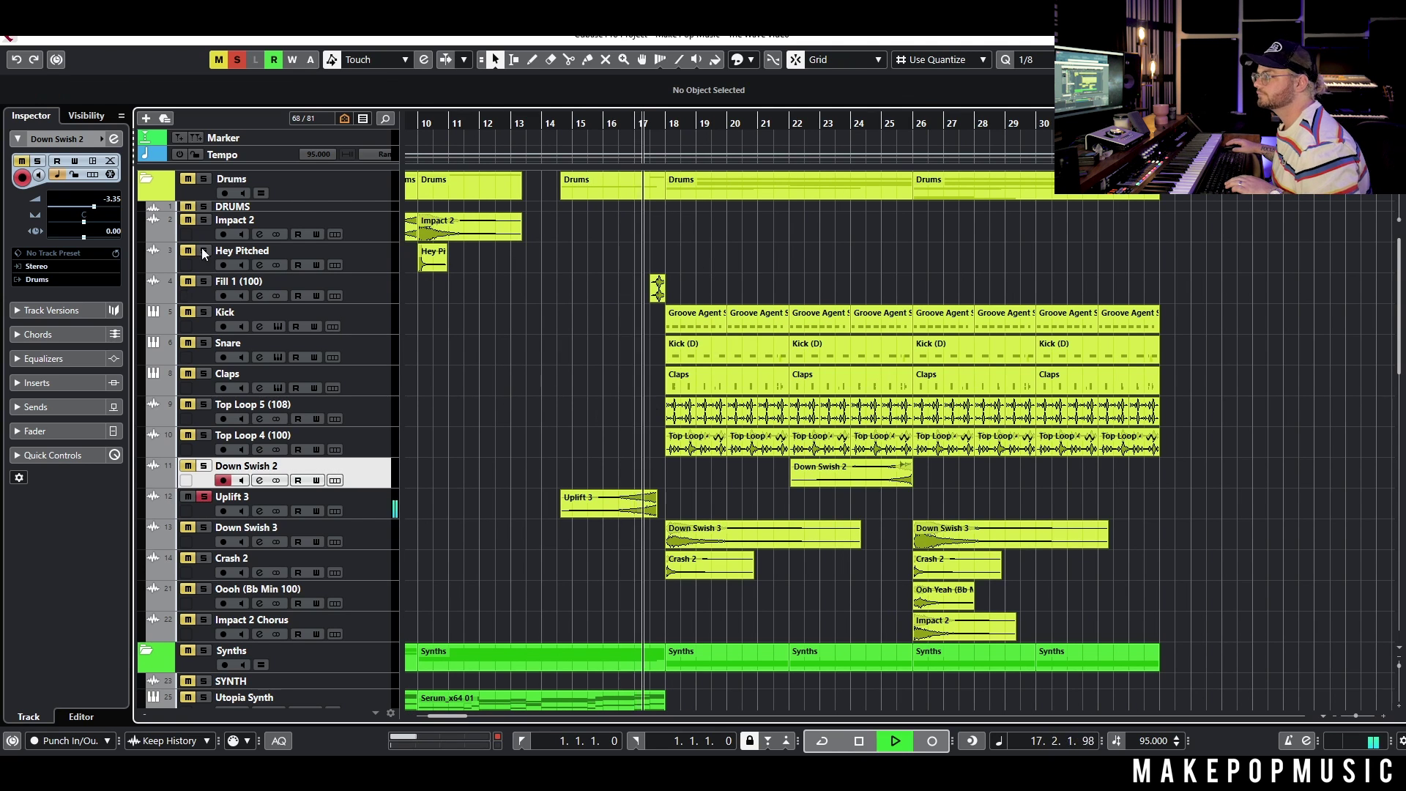
click(203, 178)
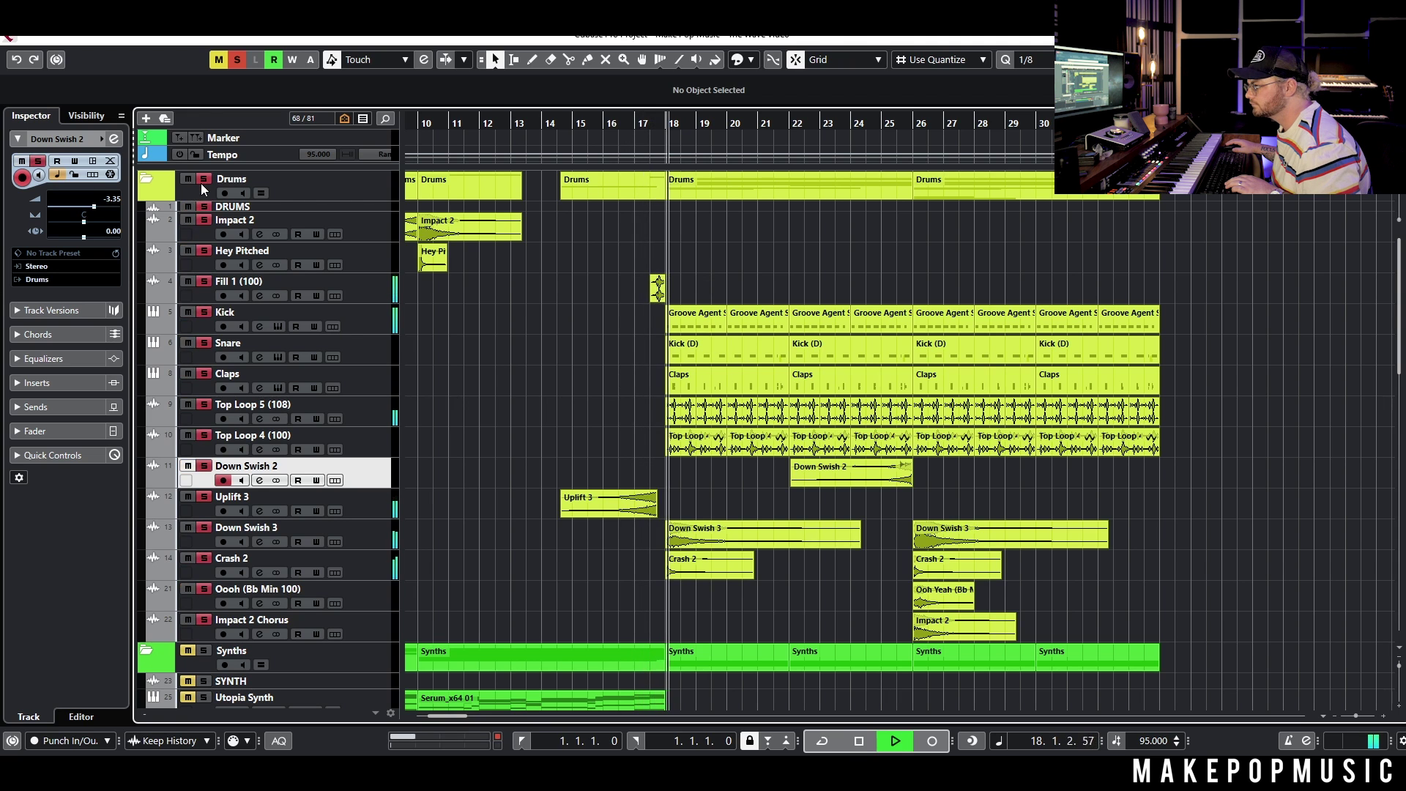
key(space)
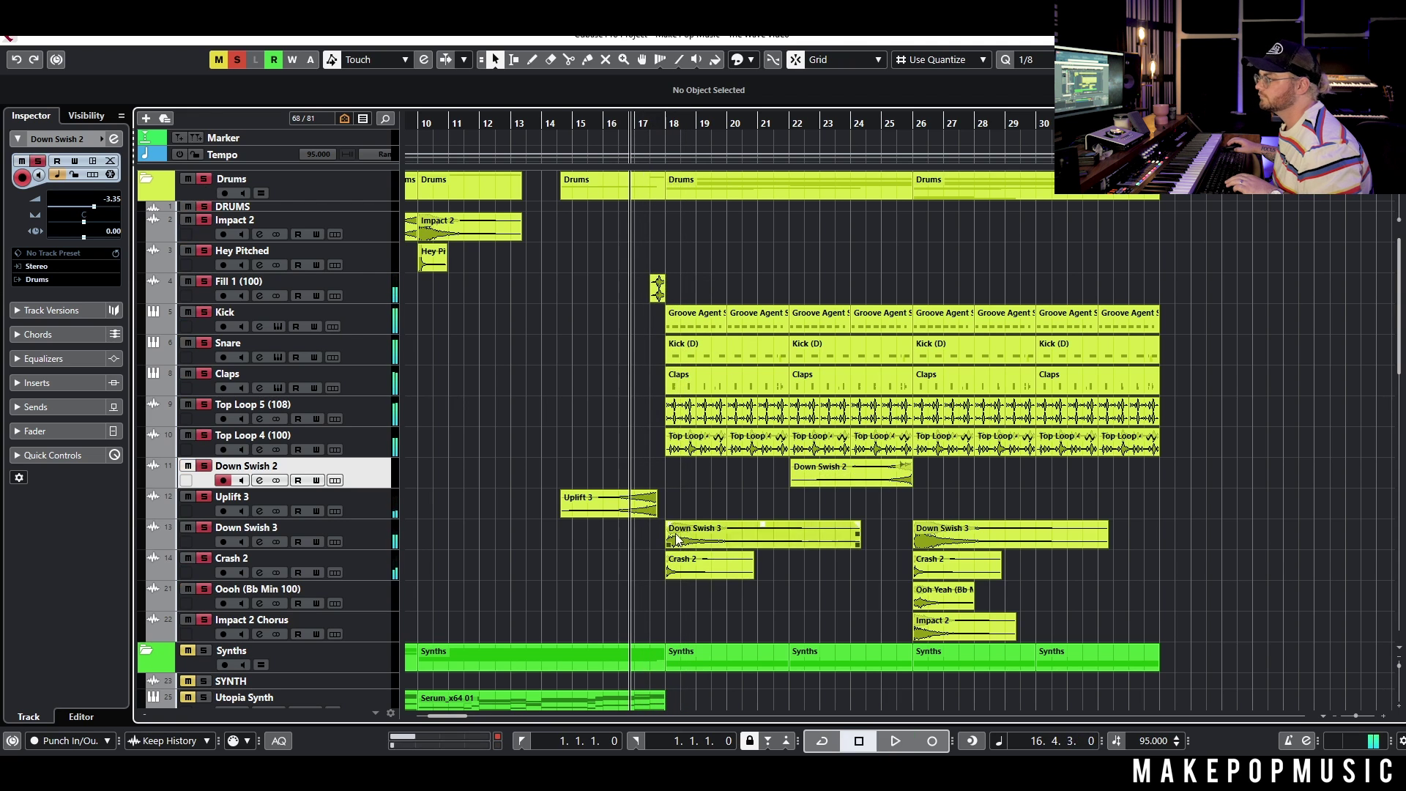
Step: Play the soloed drums from bar 26 to hear Down Swish 3, Crash 2, the vocal sample and Impact 2 together
drag(720, 549, 802, 566)
click(913, 126)
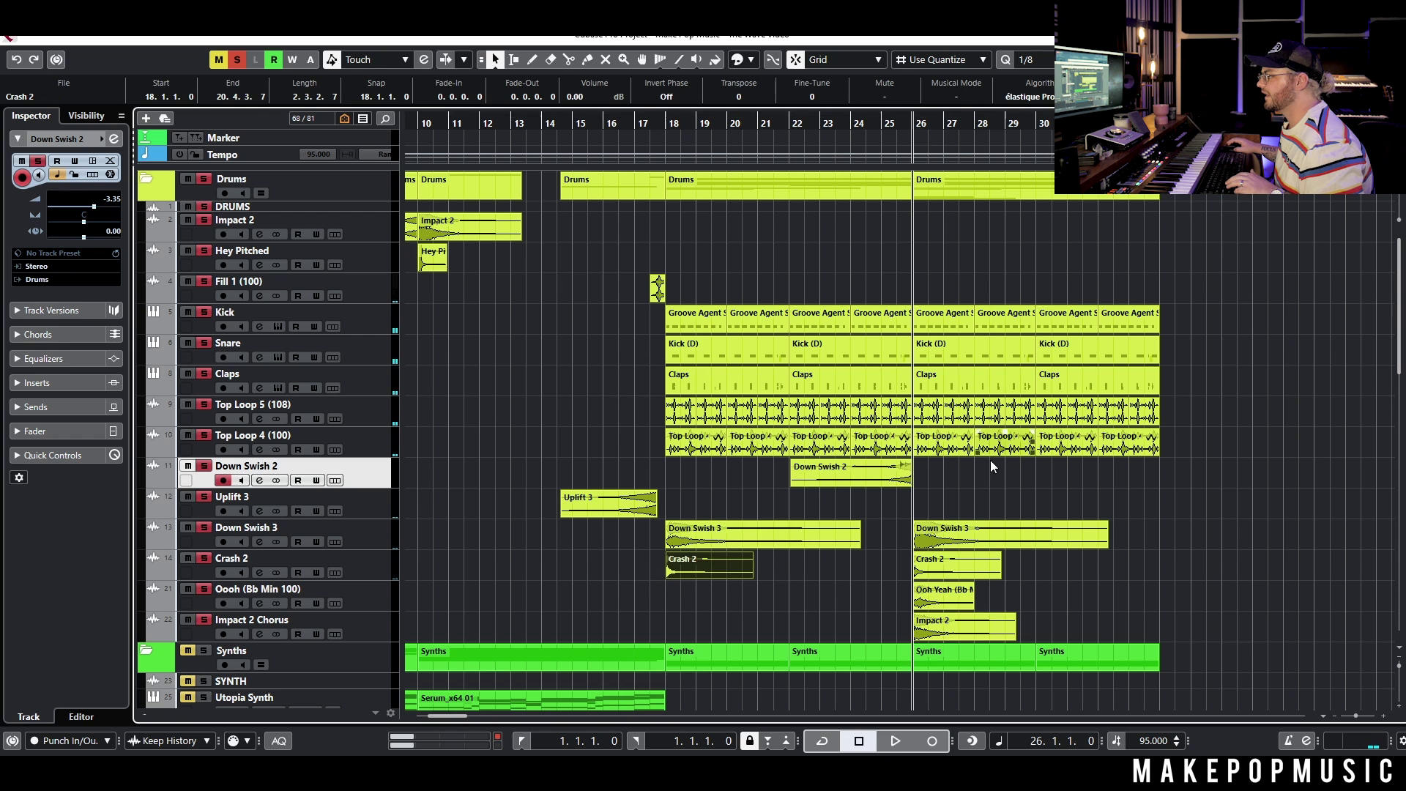
key(h)
key(g)
drag(981, 584, 854, 606)
click(853, 629)
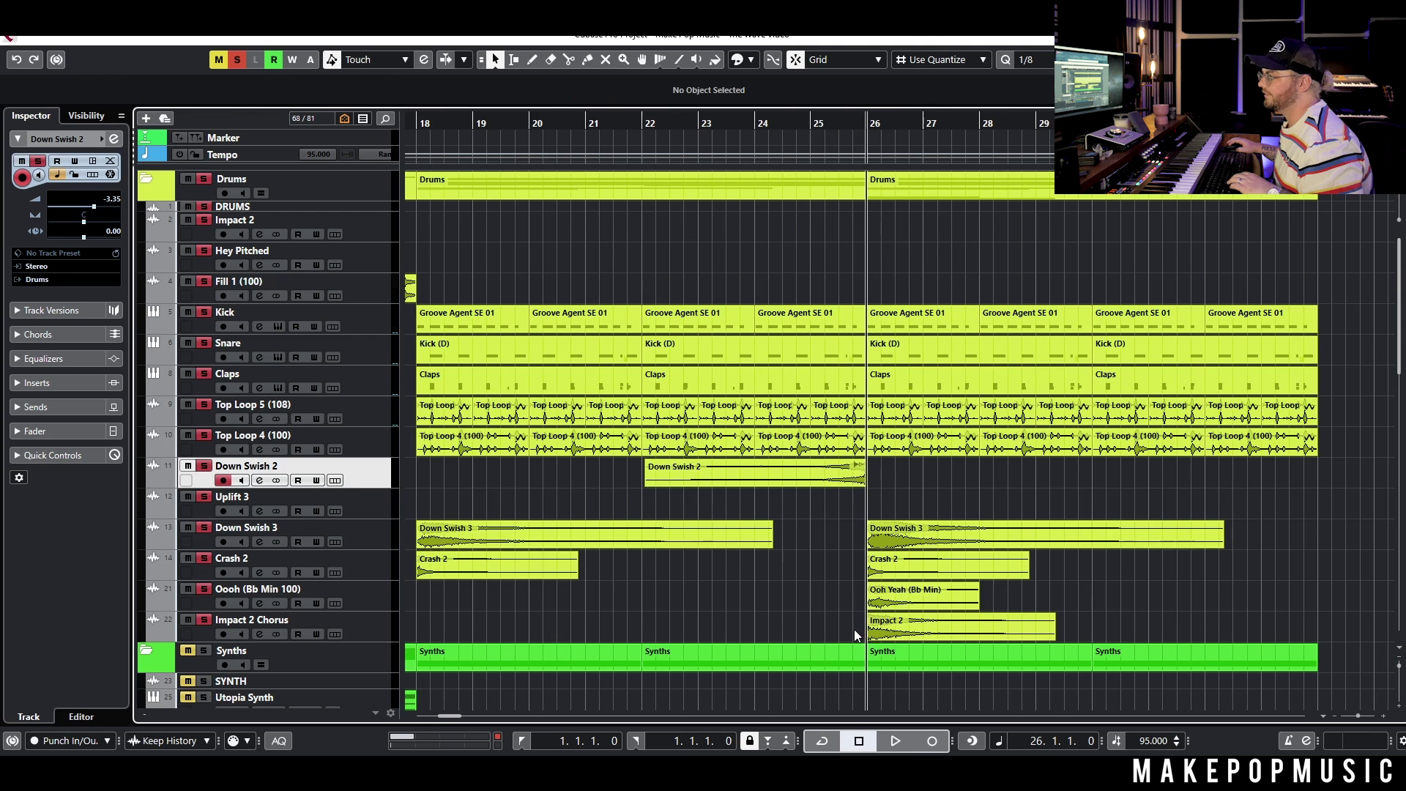
key(space)
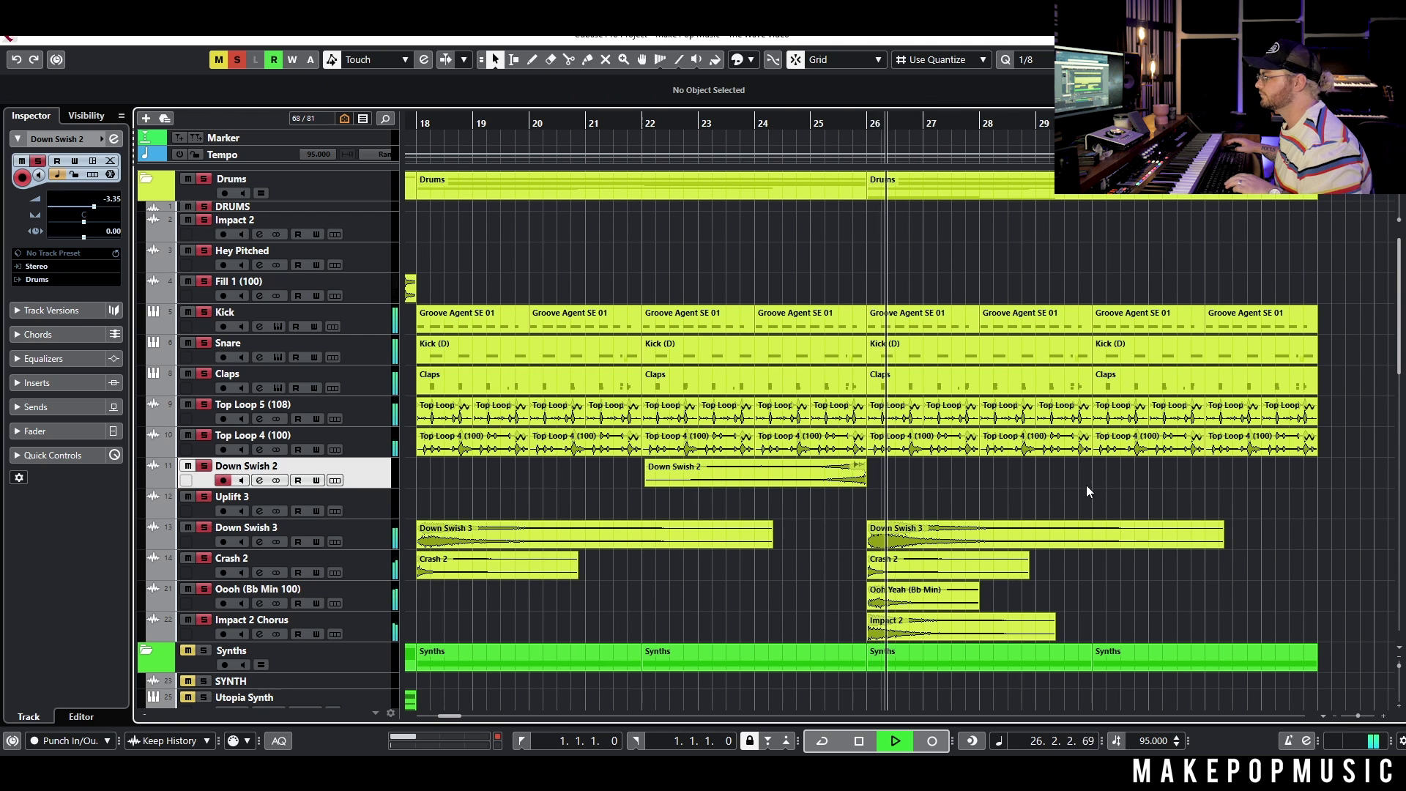
key(g)
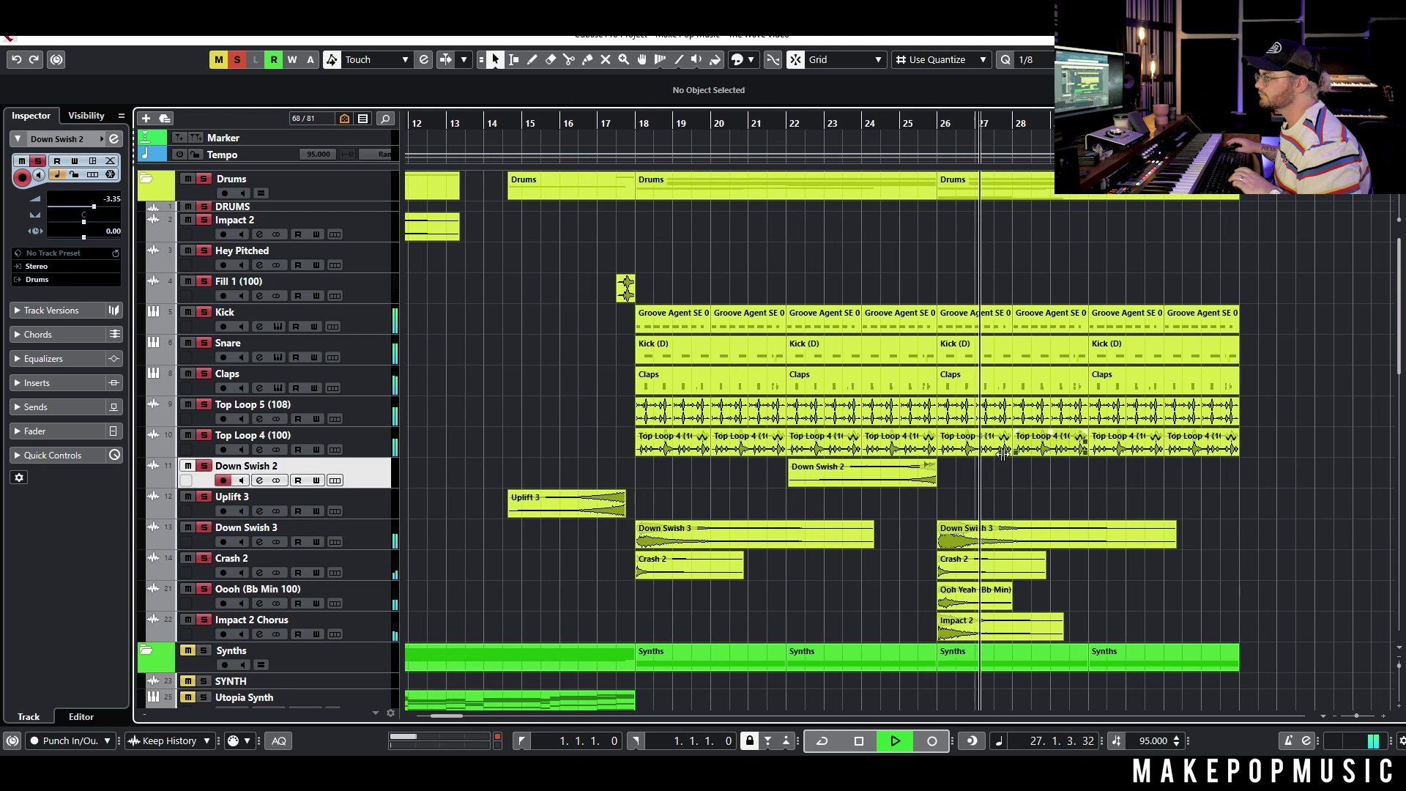
key(space)
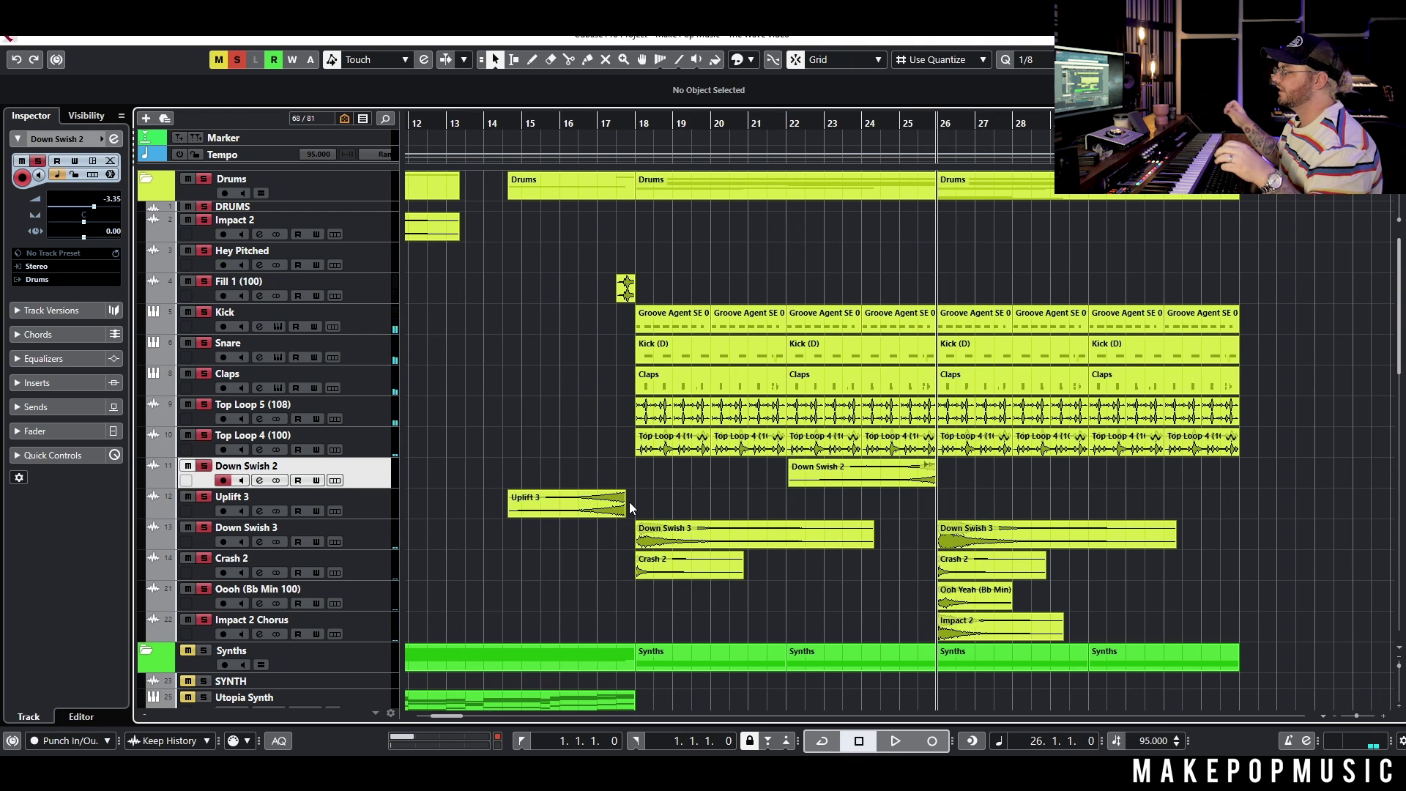
Step: Open Kickstart on Down Swish 3, play from bar 18 with its Mix set to 100%, and close the plug-in
click(454, 536)
click(635, 124)
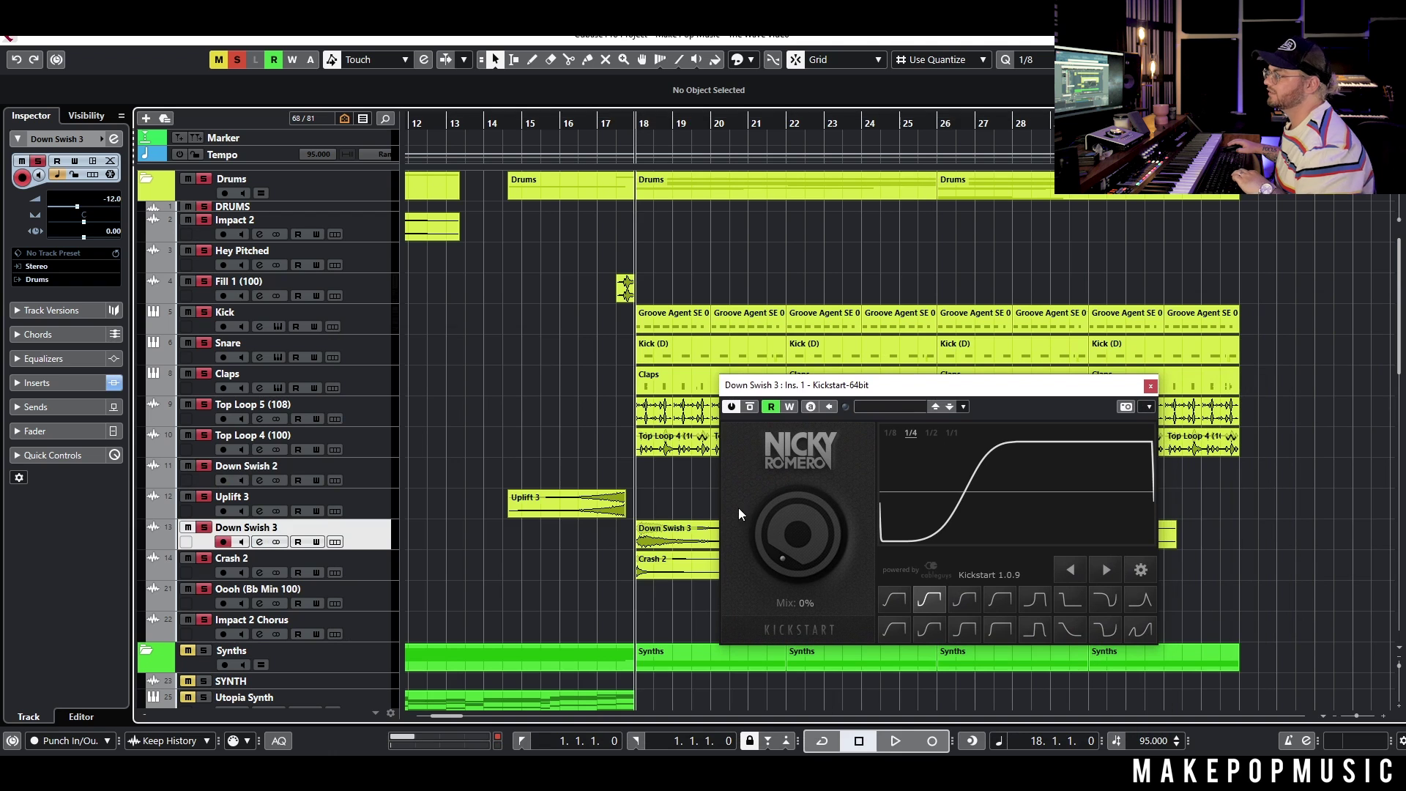
key(space)
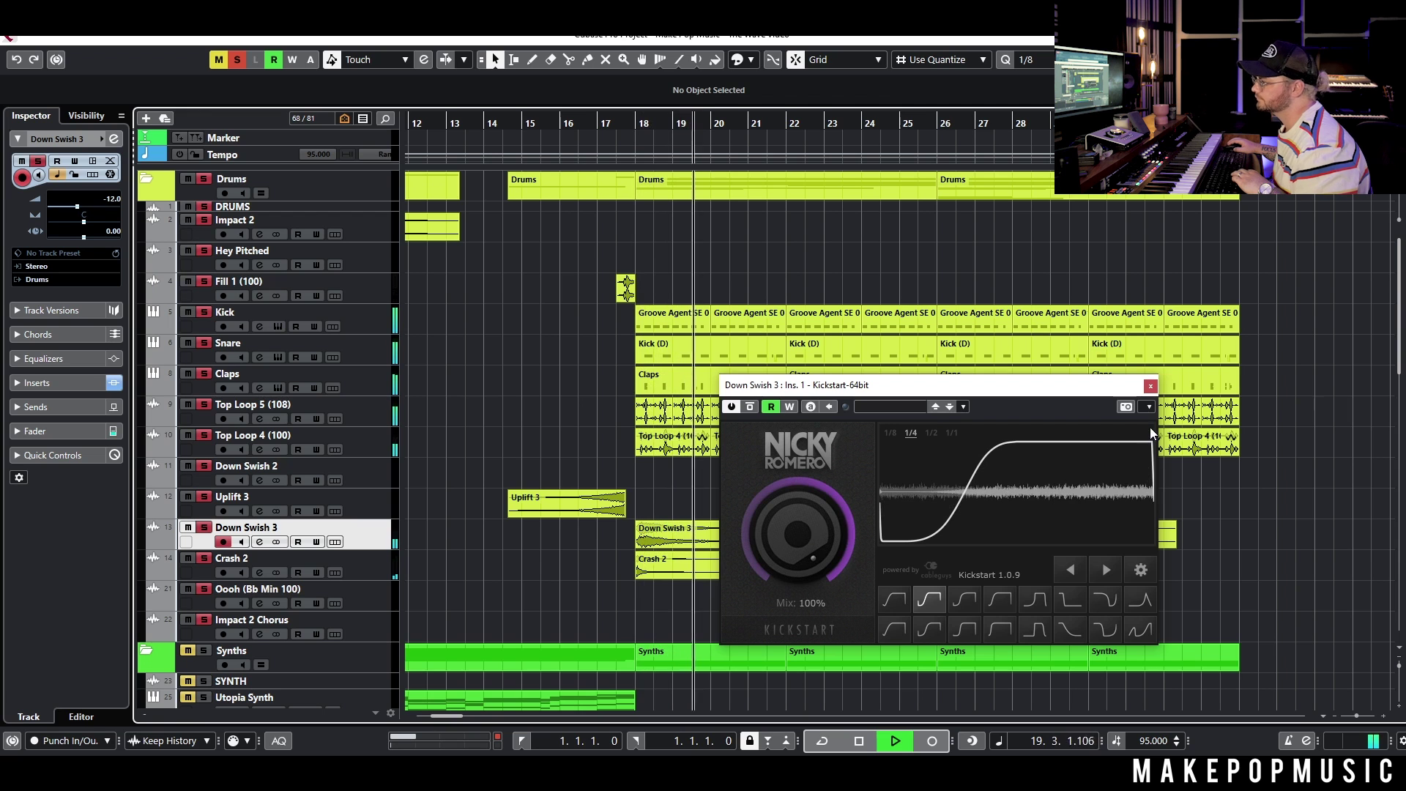
key(space)
click(1149, 387)
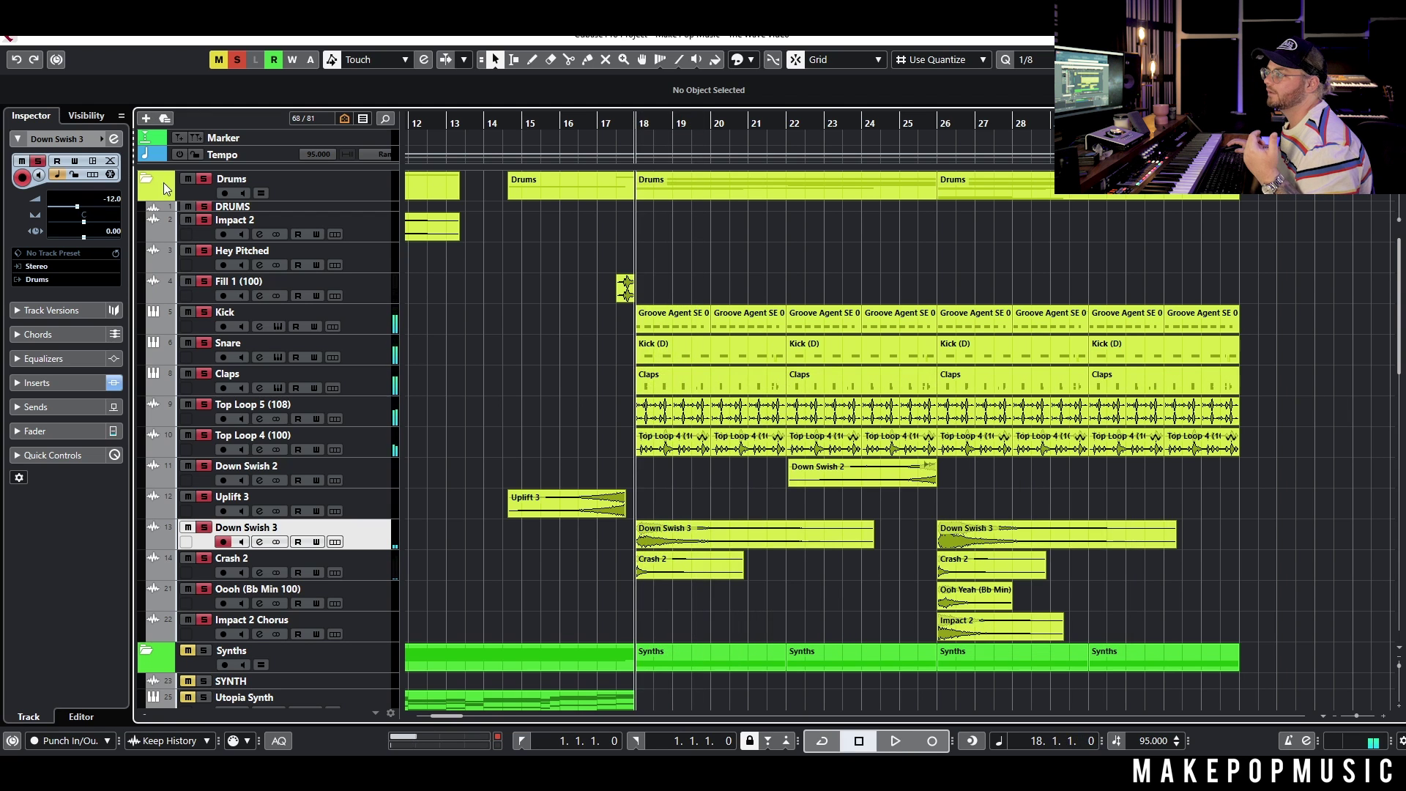
Step: Remove the Drums folder solo and play the full mix from bar 17, following the drum, synth and bass tracks
click(204, 178)
click(610, 135)
key(h)
key(space)
key(h)
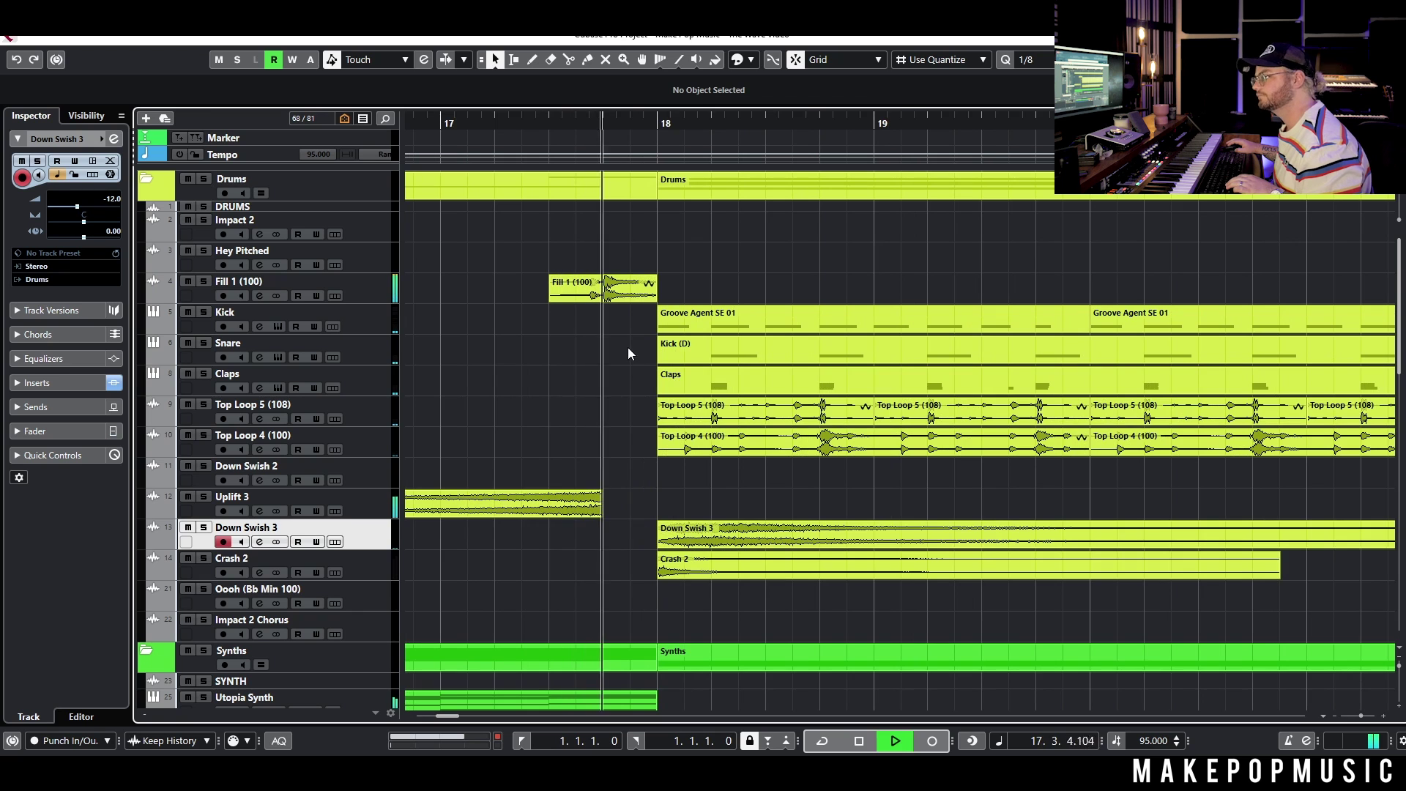
key(h)
key(g)
key(g)
scroll(839, 439, down, 5)
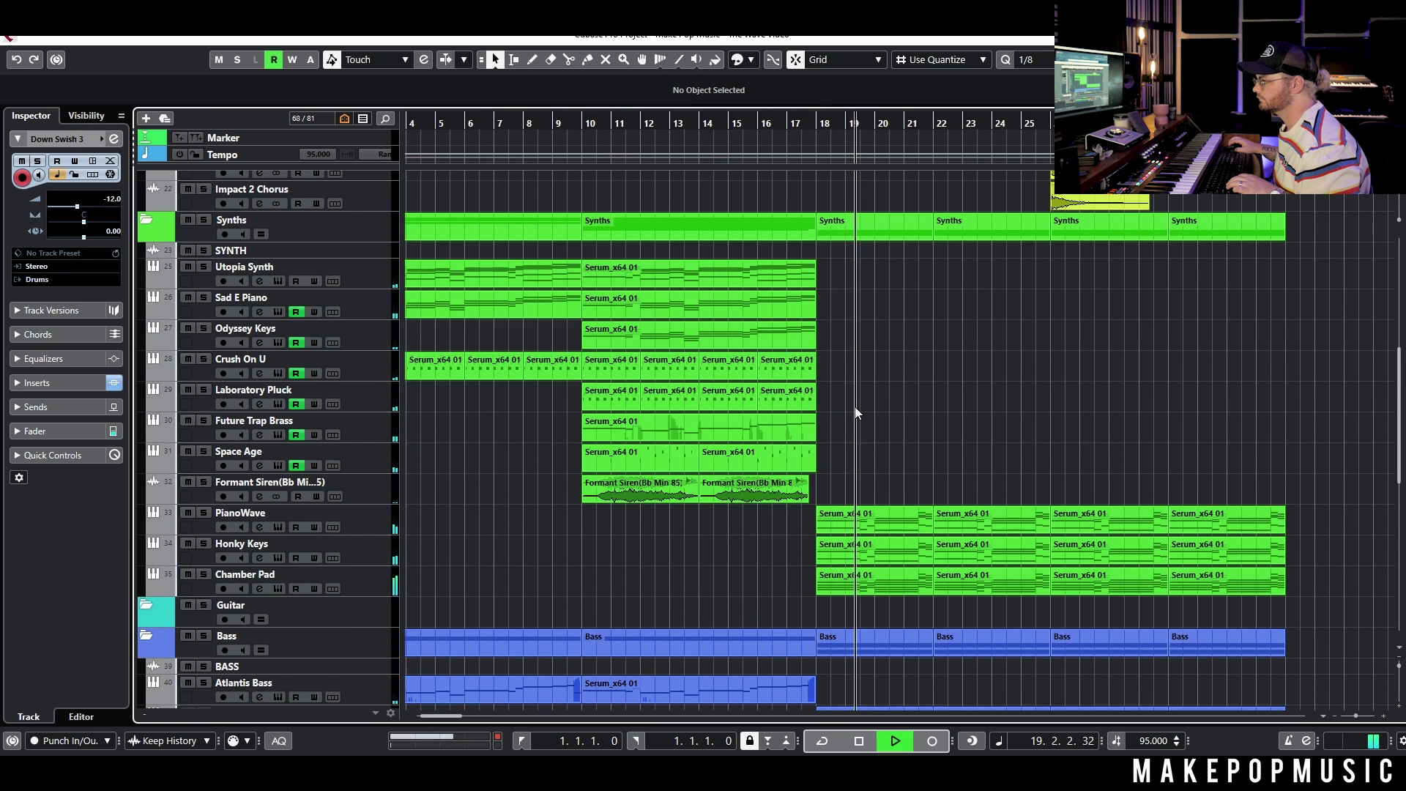
scroll(854, 398, down, 3)
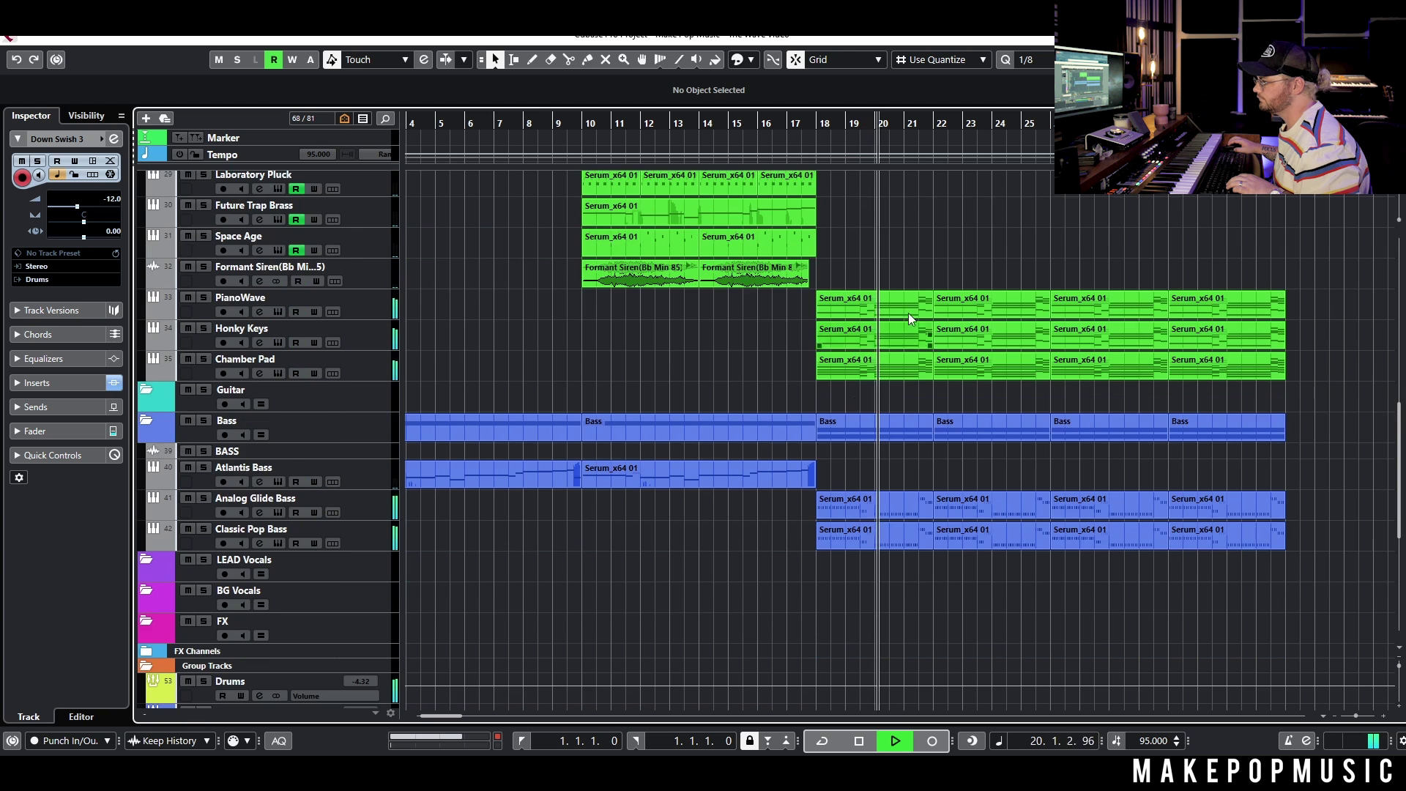
scroll(907, 296, up, 3)
scroll(906, 318, up, 3)
key(space)
Step: Show the media browser again and open the Hats folder of The Wave pack
scroll(907, 318, up, 5)
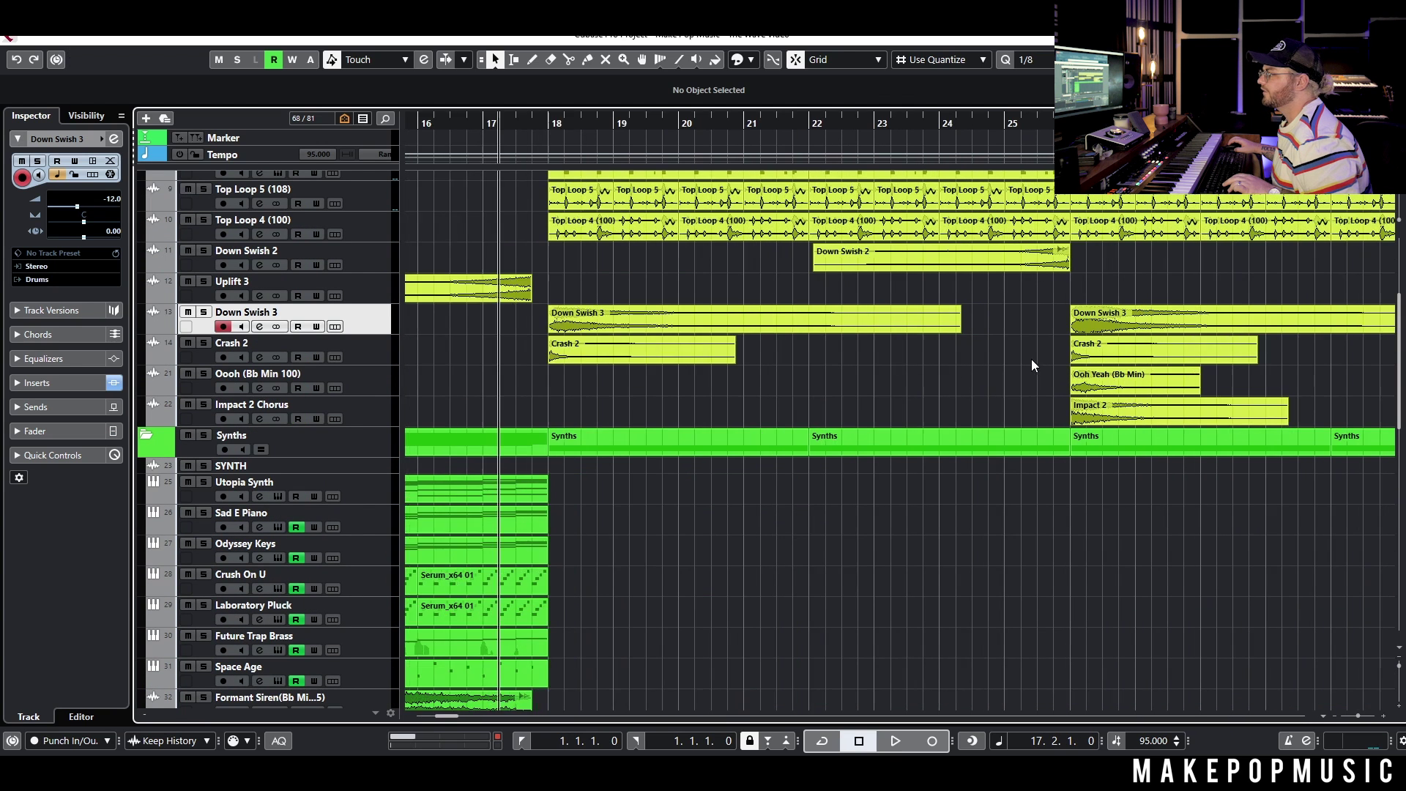
scroll(932, 316, down, 3)
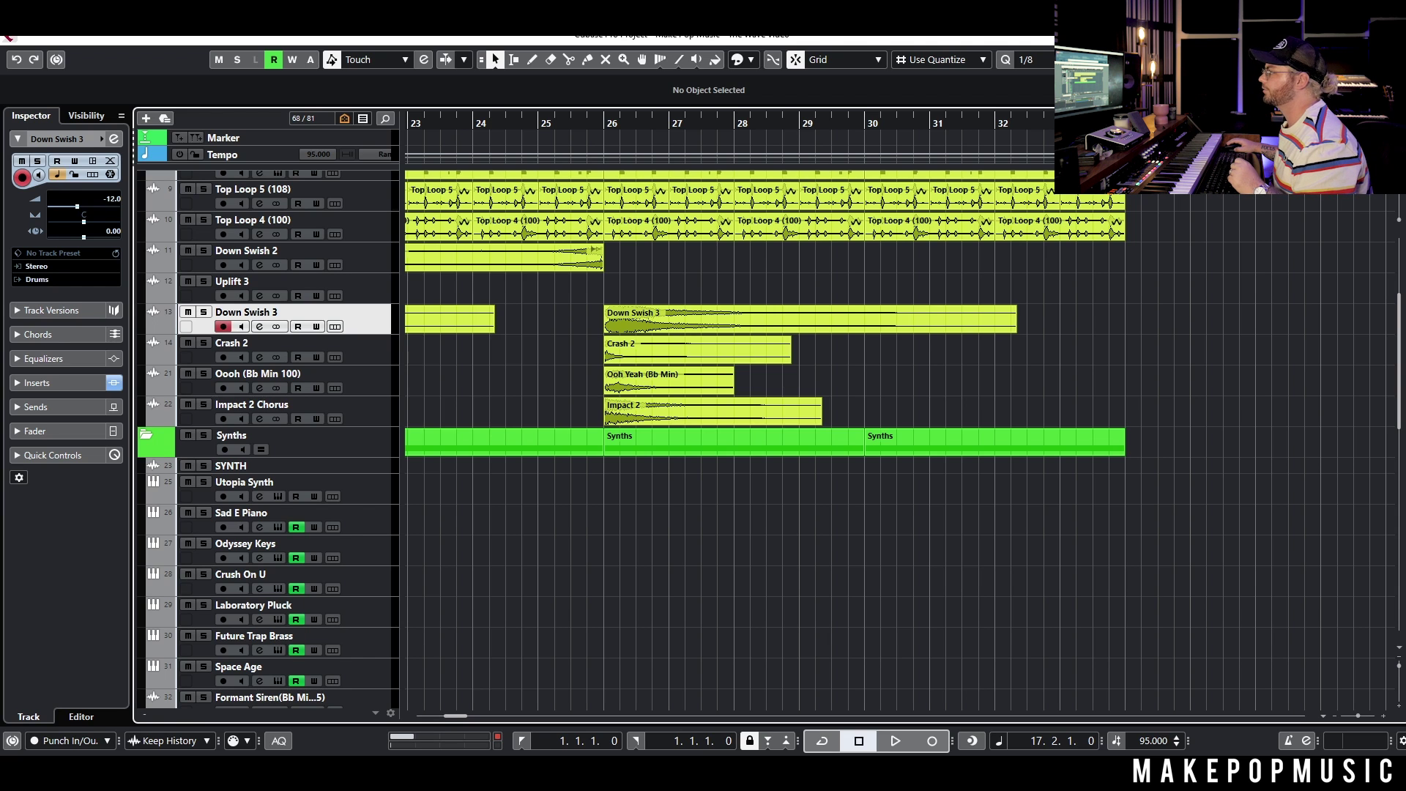
click(1380, 60)
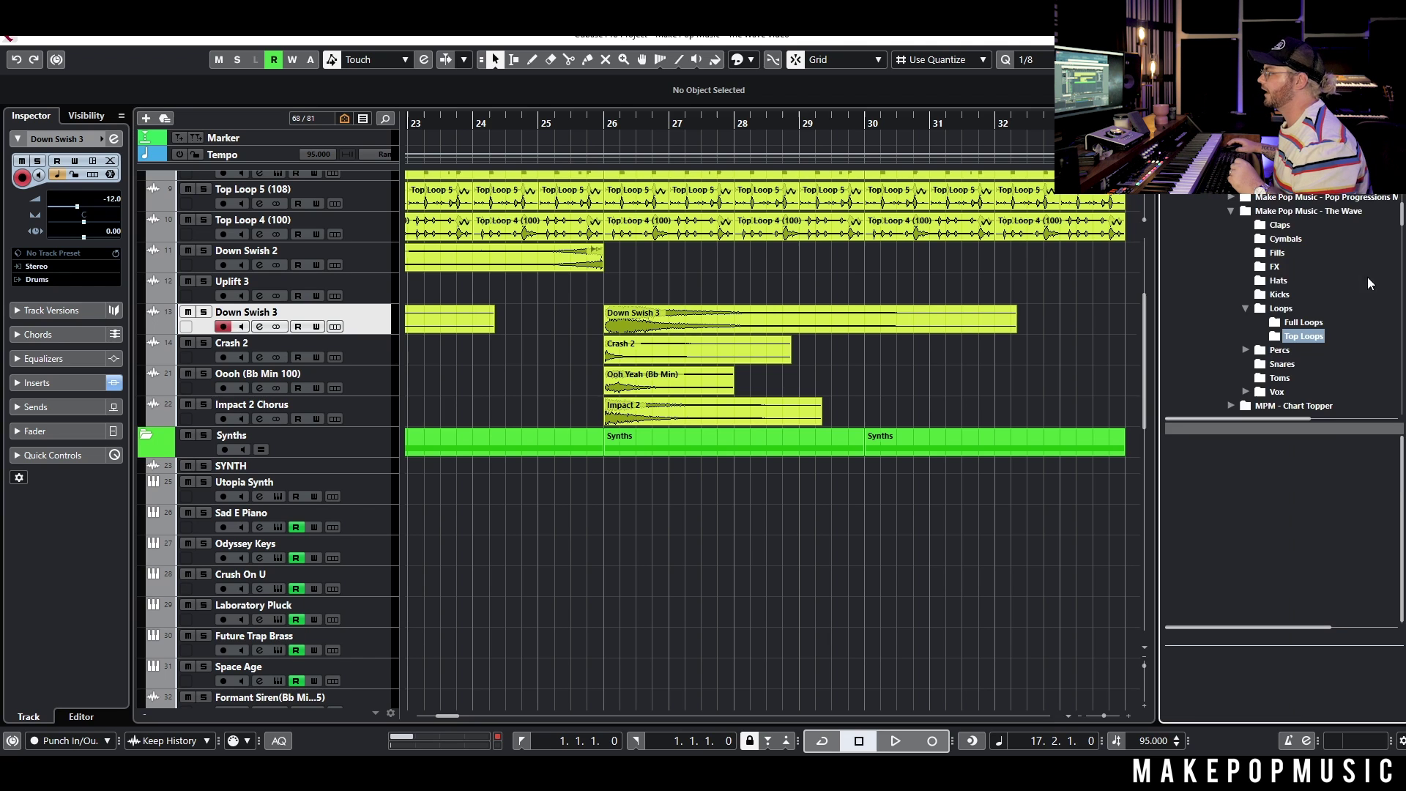
click(1278, 281)
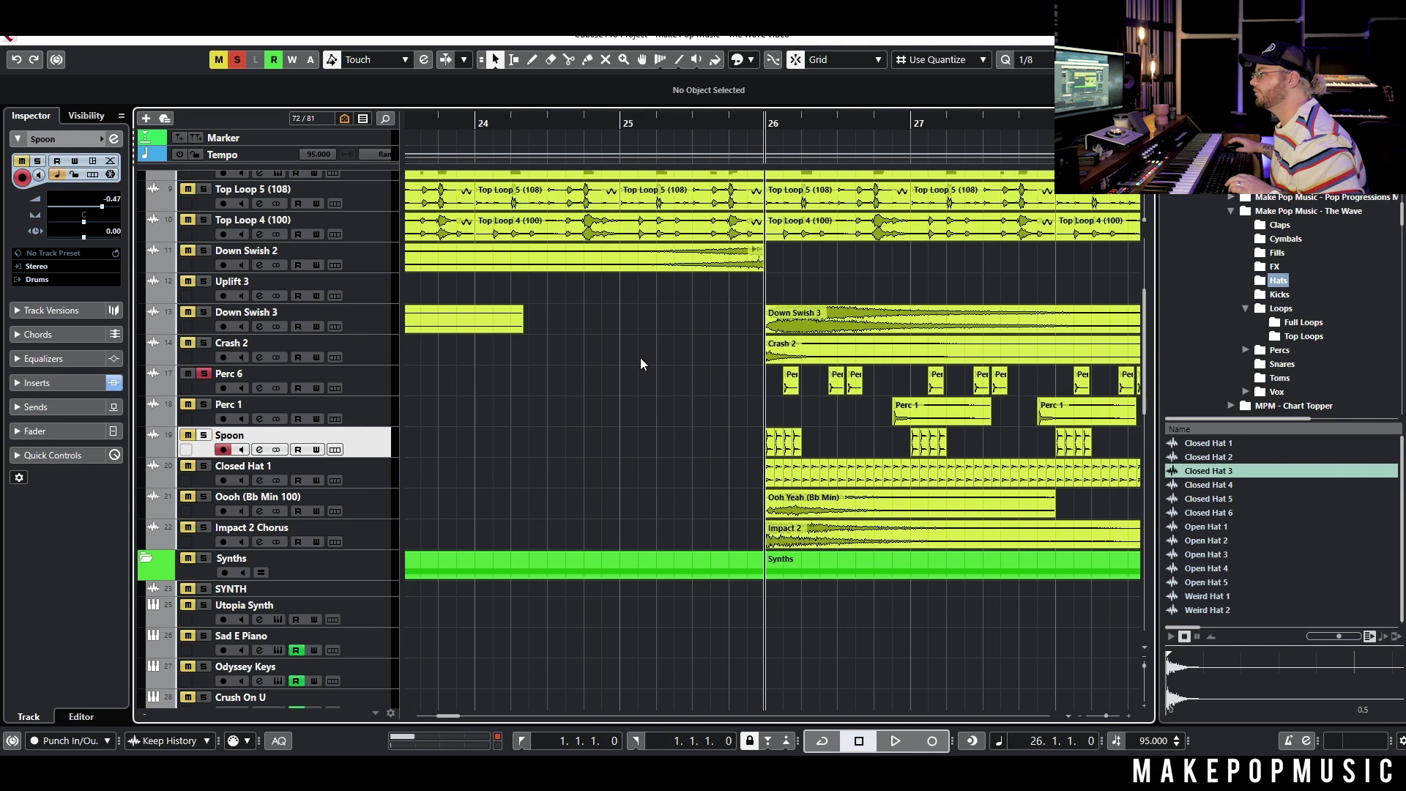
Step: Play the soloed Perc 6 pattern from bar 26
scroll(655, 371, right, 2)
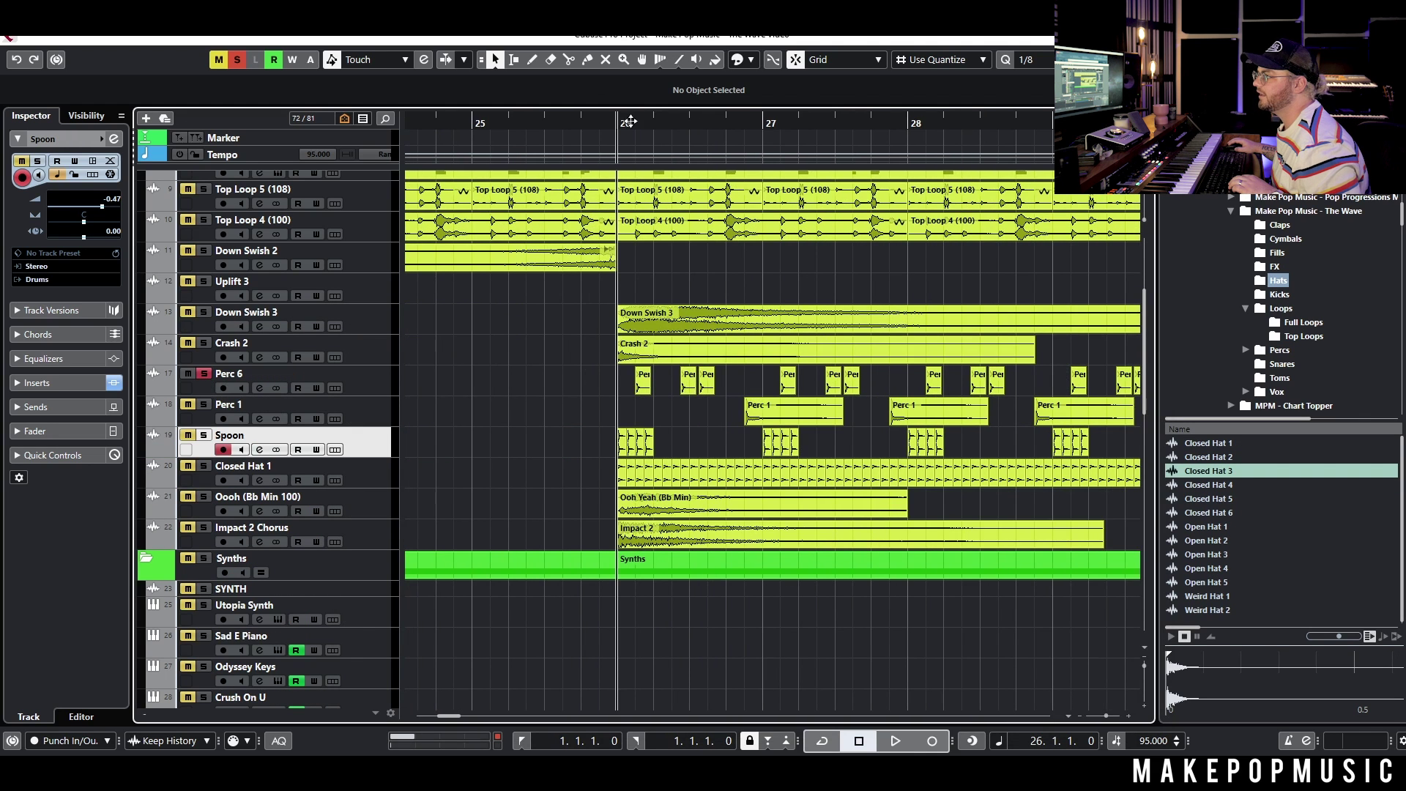
drag(627, 119, 624, 124)
key(space)
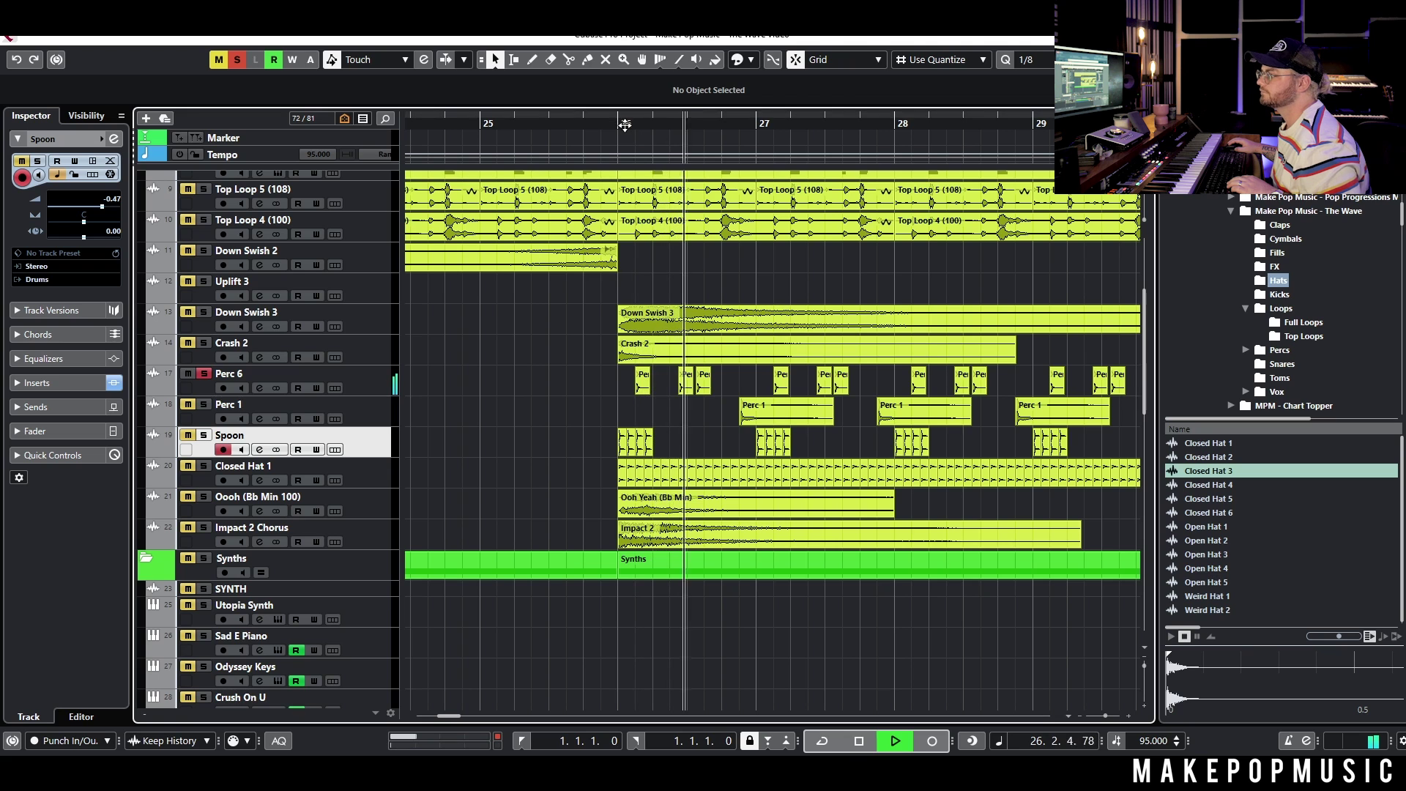
key(space)
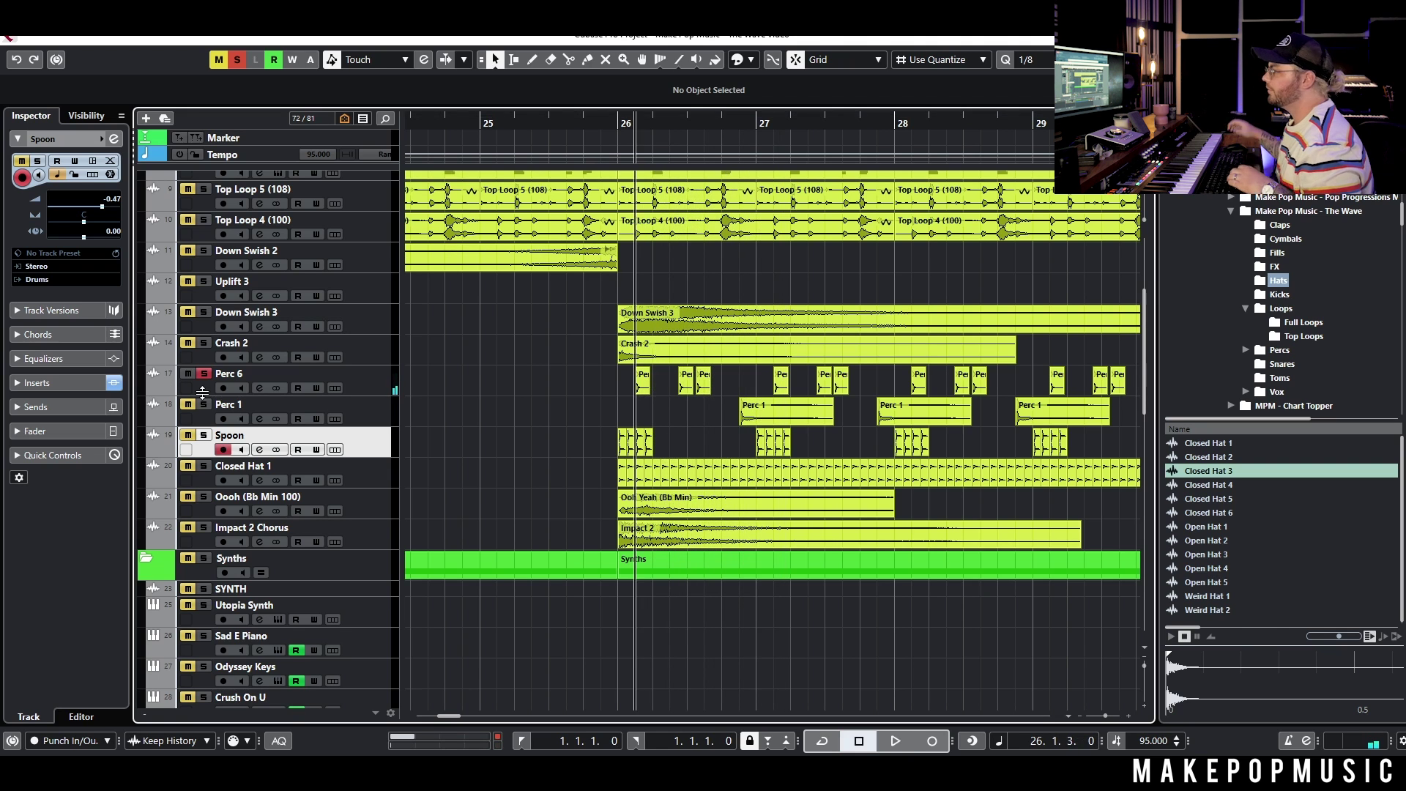
Step: Add Perc 1 to the solo and play it with Perc 6 from just before bar 26
click(203, 403)
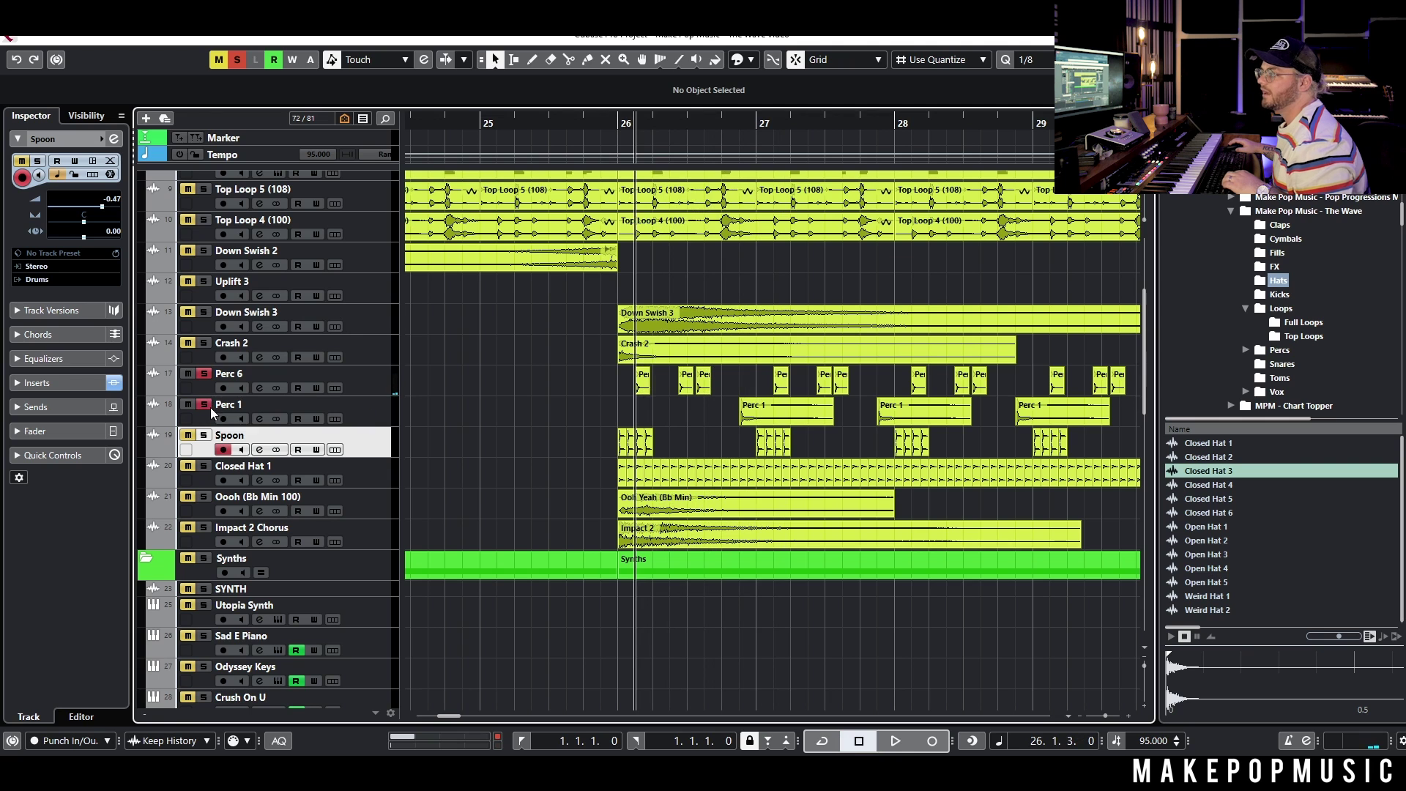
click(703, 138)
key(space)
click(584, 120)
scroll(213, 220, up, 6)
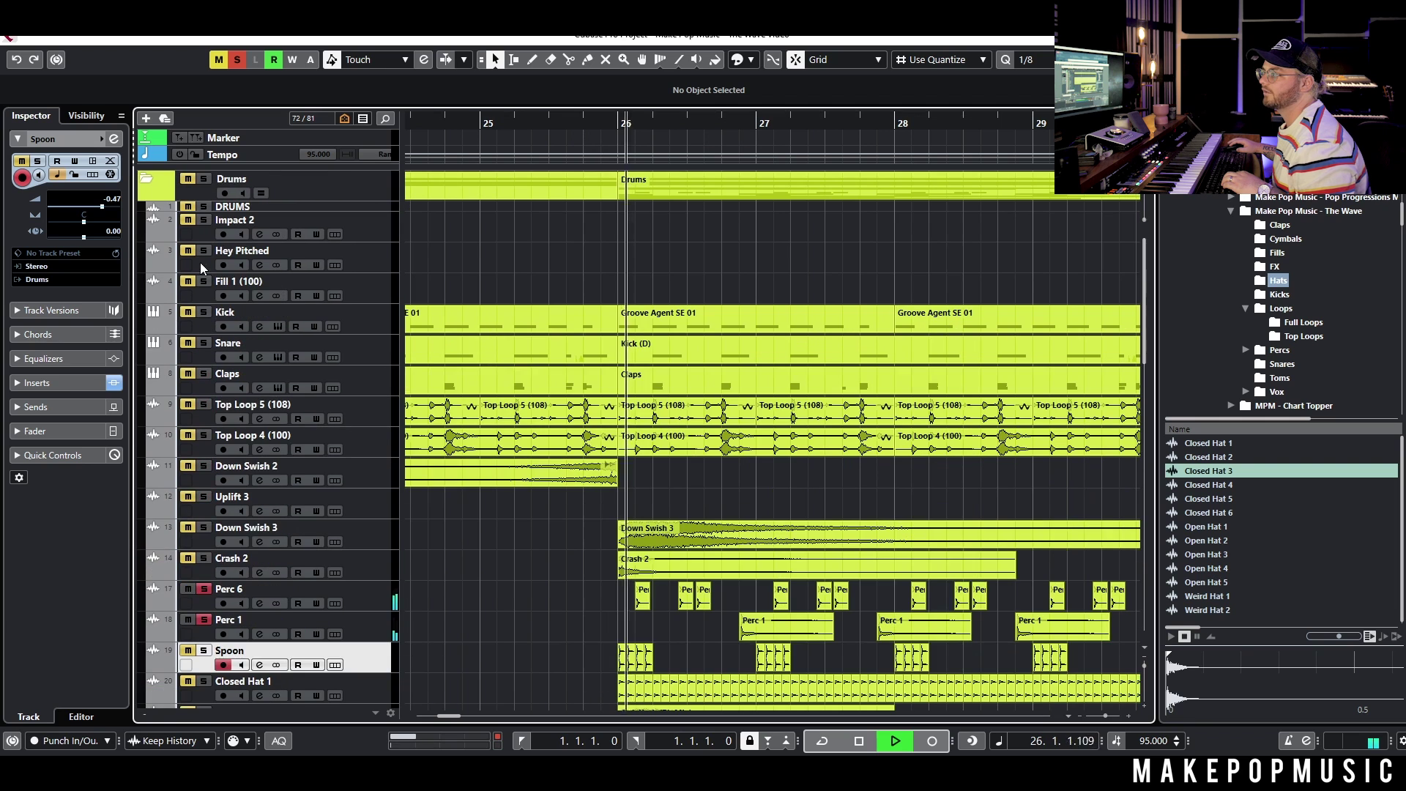
Step: Solo Kick and Snare along with the two percussion tracks during playback, and stop
click(206, 296)
click(204, 344)
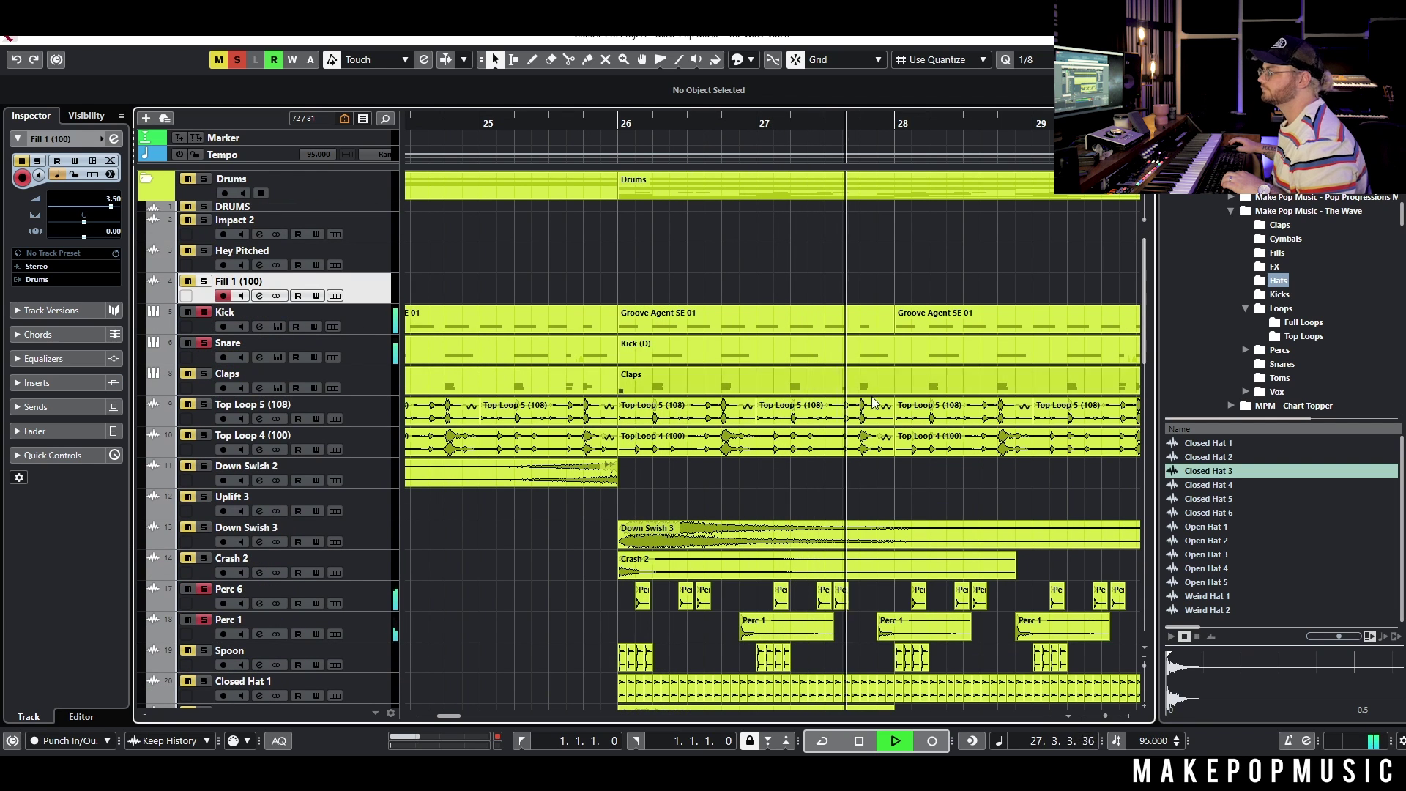
scroll(943, 459, down, 5)
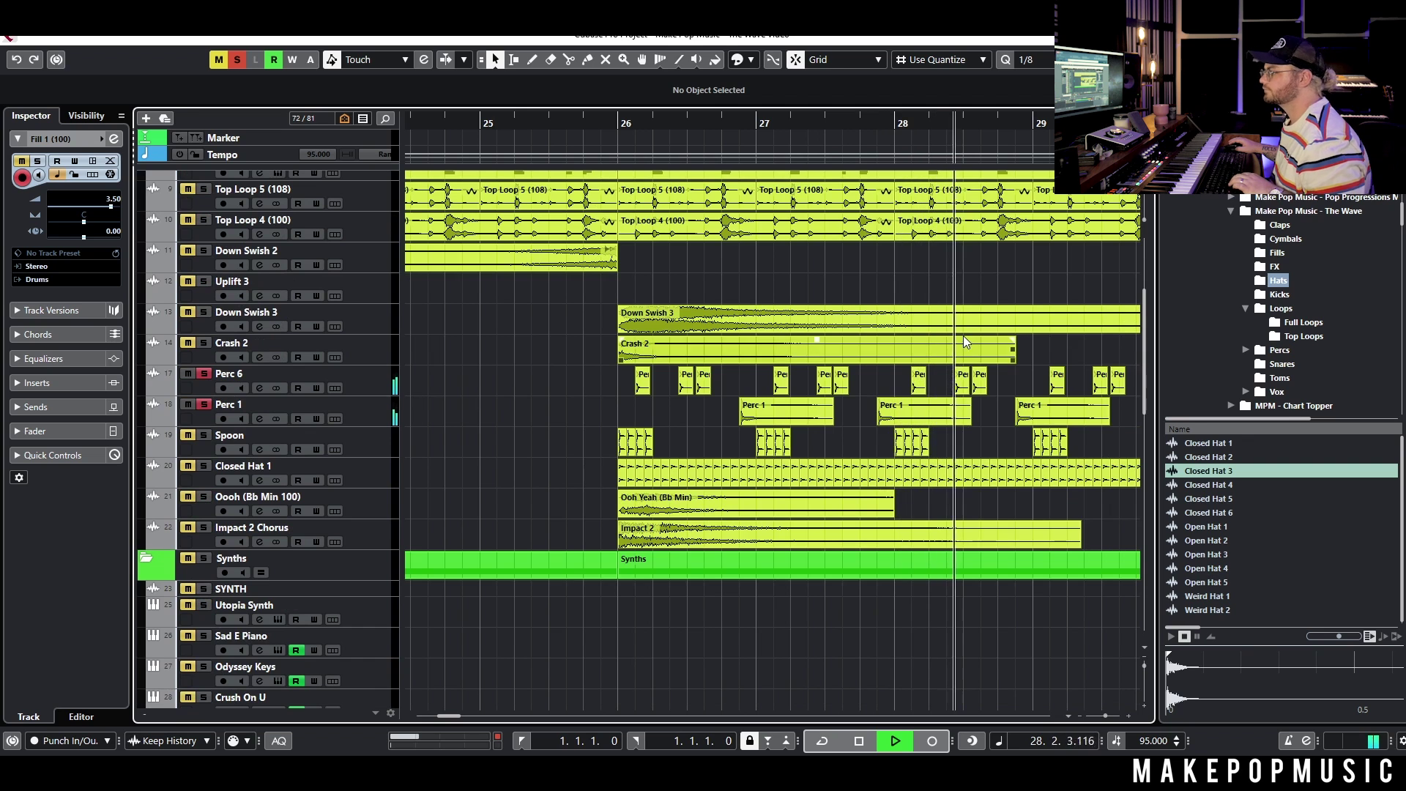
key(space)
Step: Add Spoon to the solo, open its channel settings and play it with the inserts bypassed
click(205, 435)
click(261, 449)
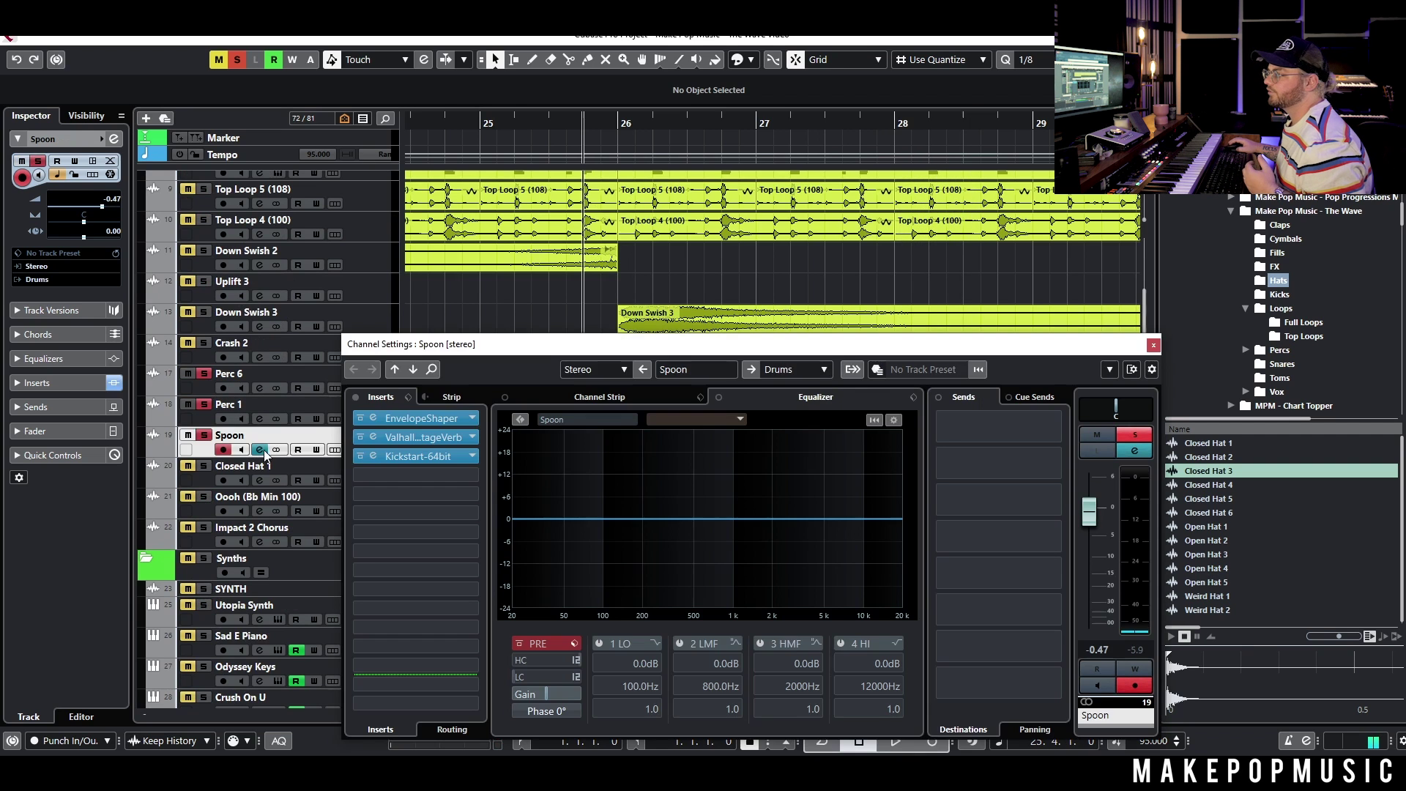
drag(558, 349, 560, 509)
key(space)
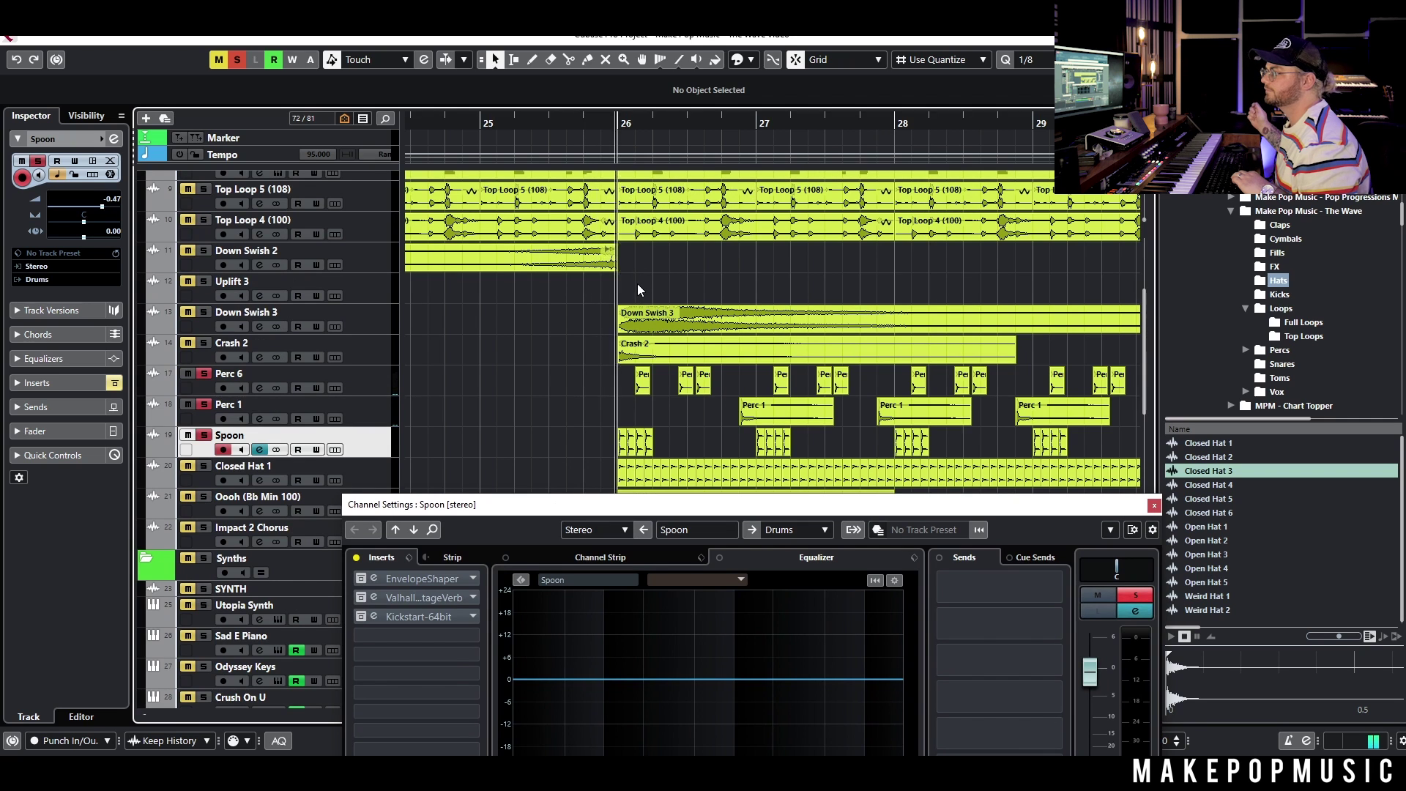
key(space)
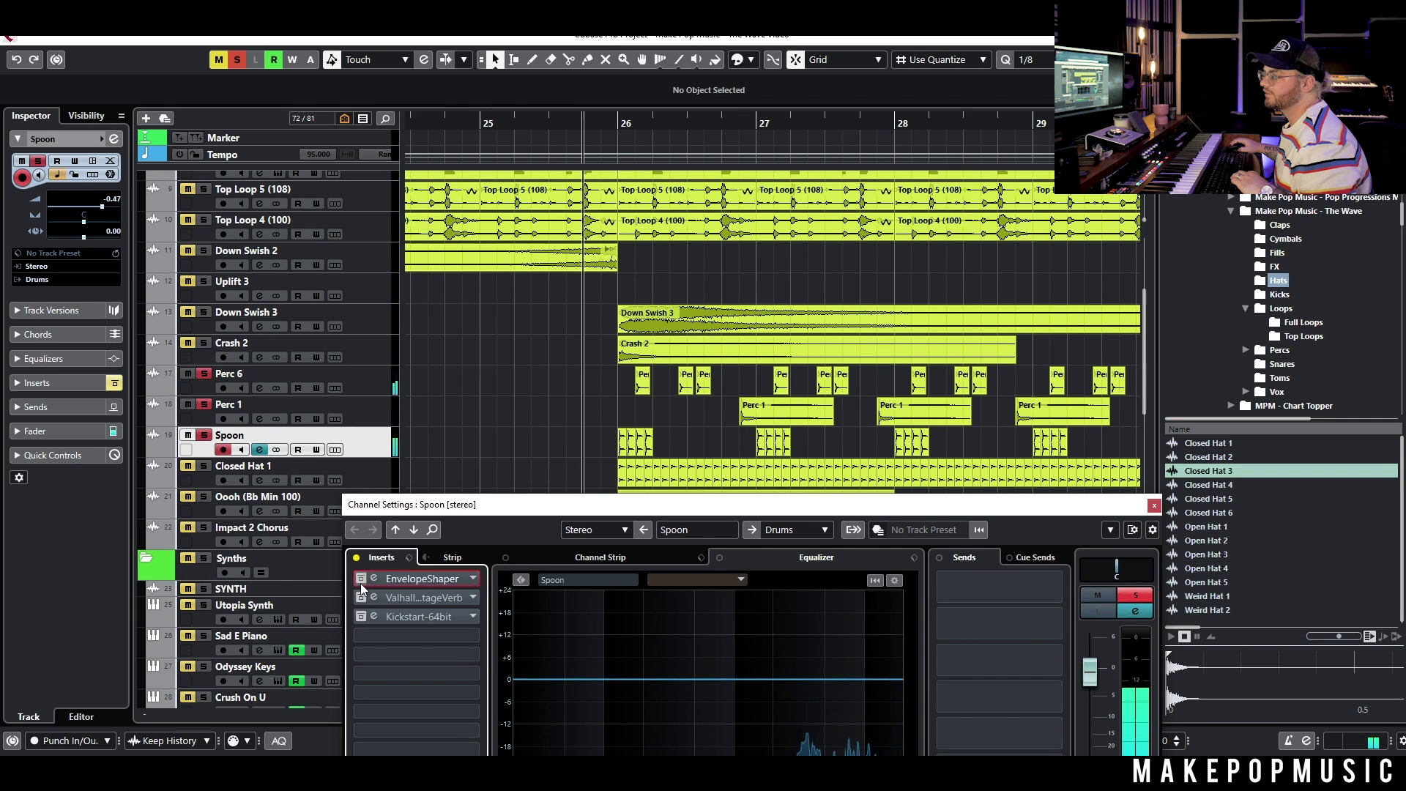
Step: Reactivate Spoon's EnvelopeShaper and ValhallaVintageVerb inserts one after the other, inspect their settings during playback and close both plug-ins
click(394, 582)
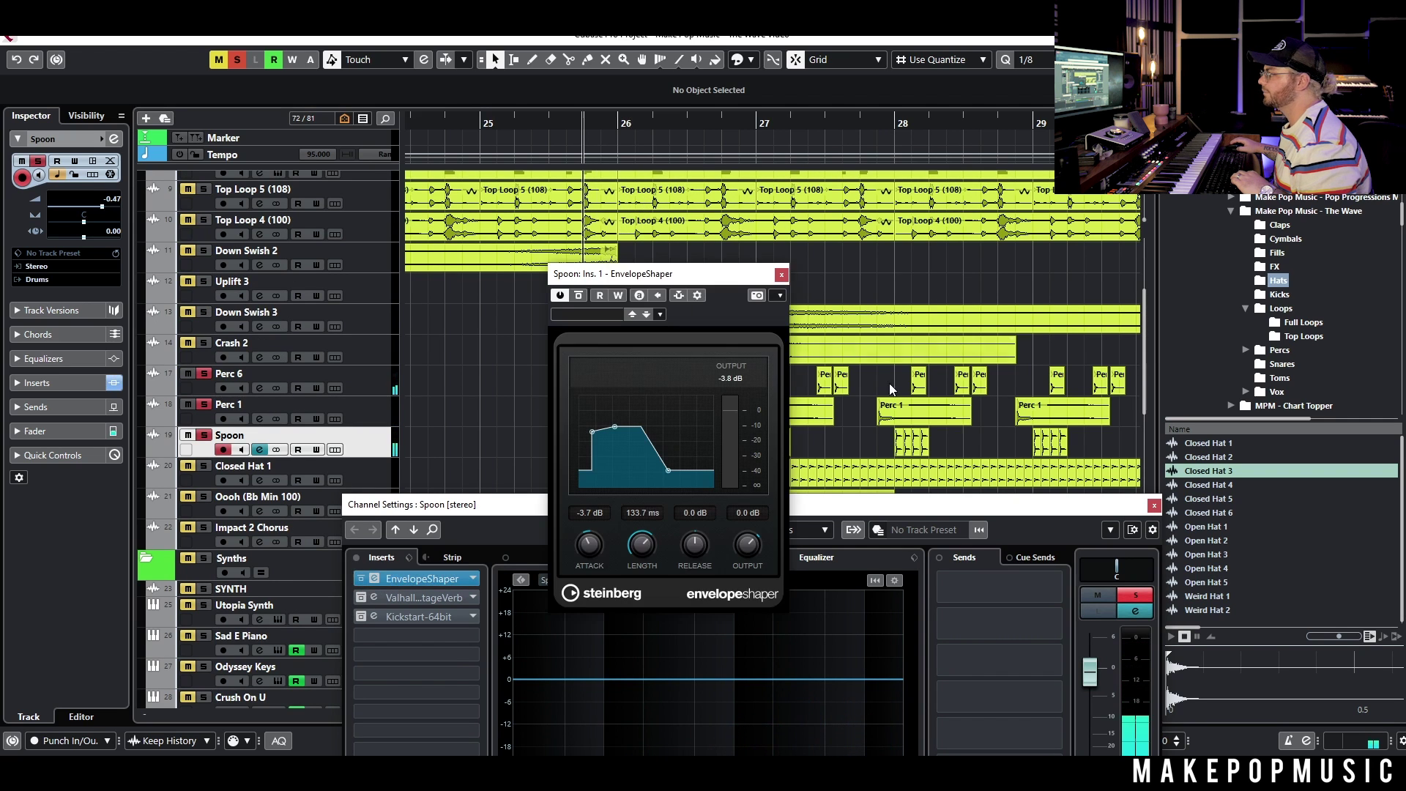
click(781, 274)
click(410, 597)
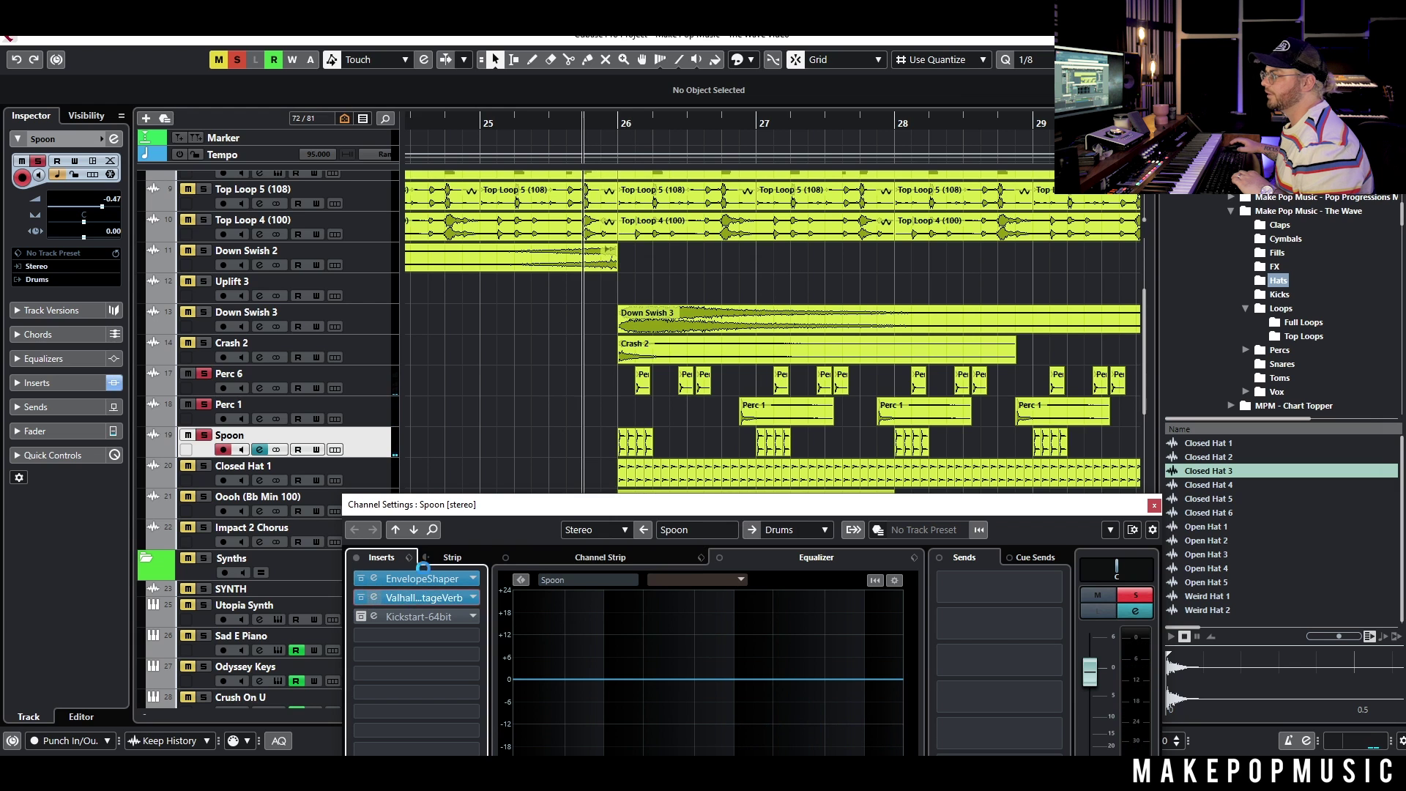
drag(1400, 236, 628, 325)
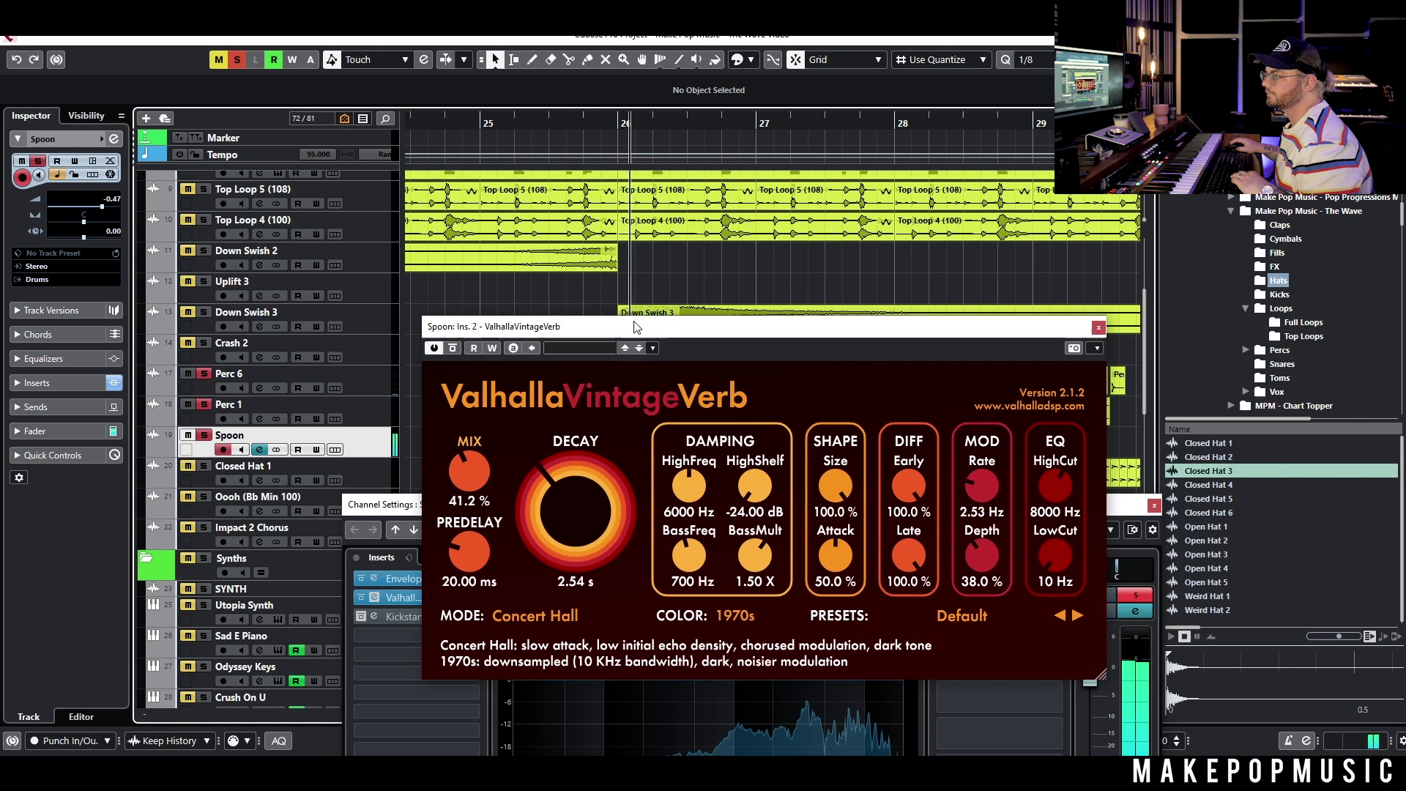
click(1098, 327)
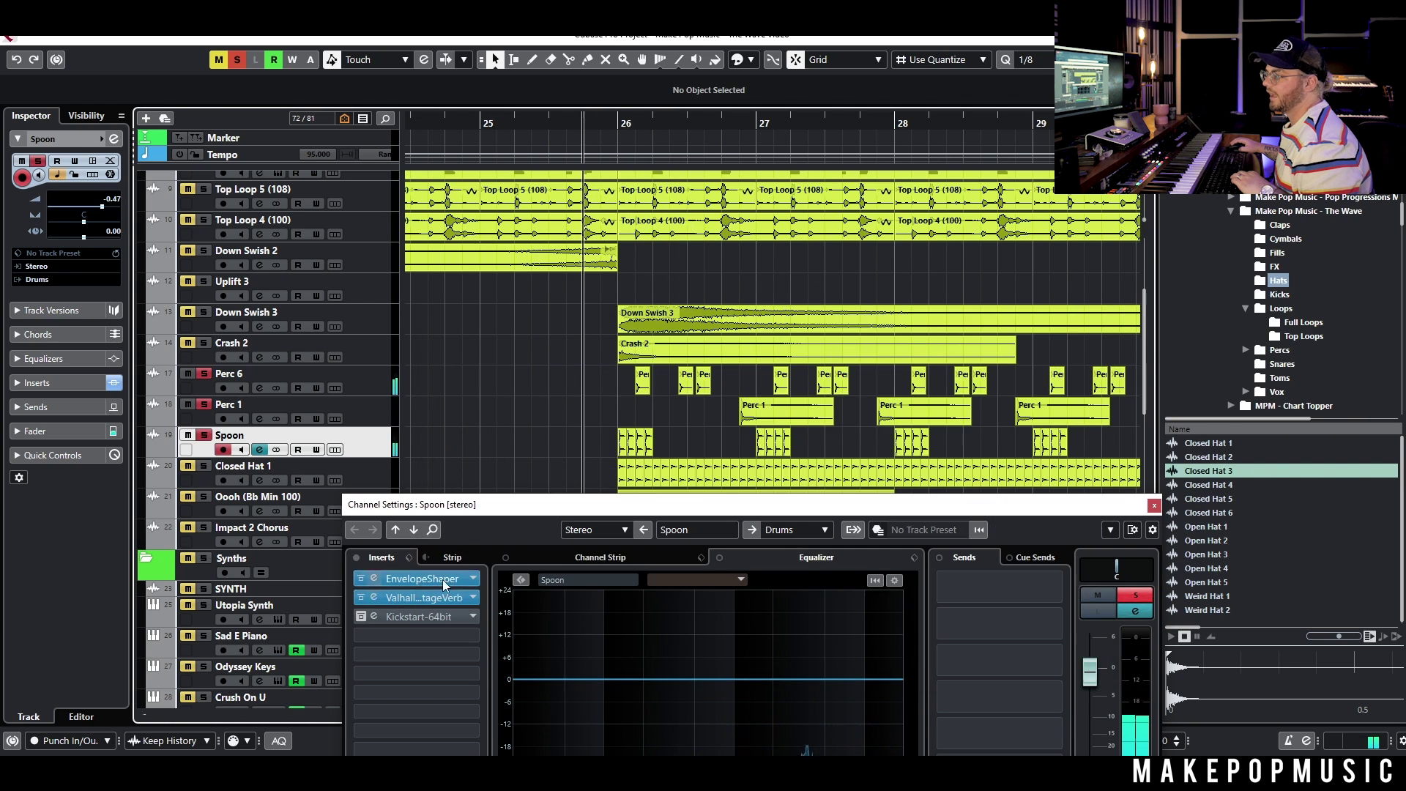
Step: Reactivate and inspect Spoon's Kickstart-64bit insert during playback, and close the channel settings
click(428, 617)
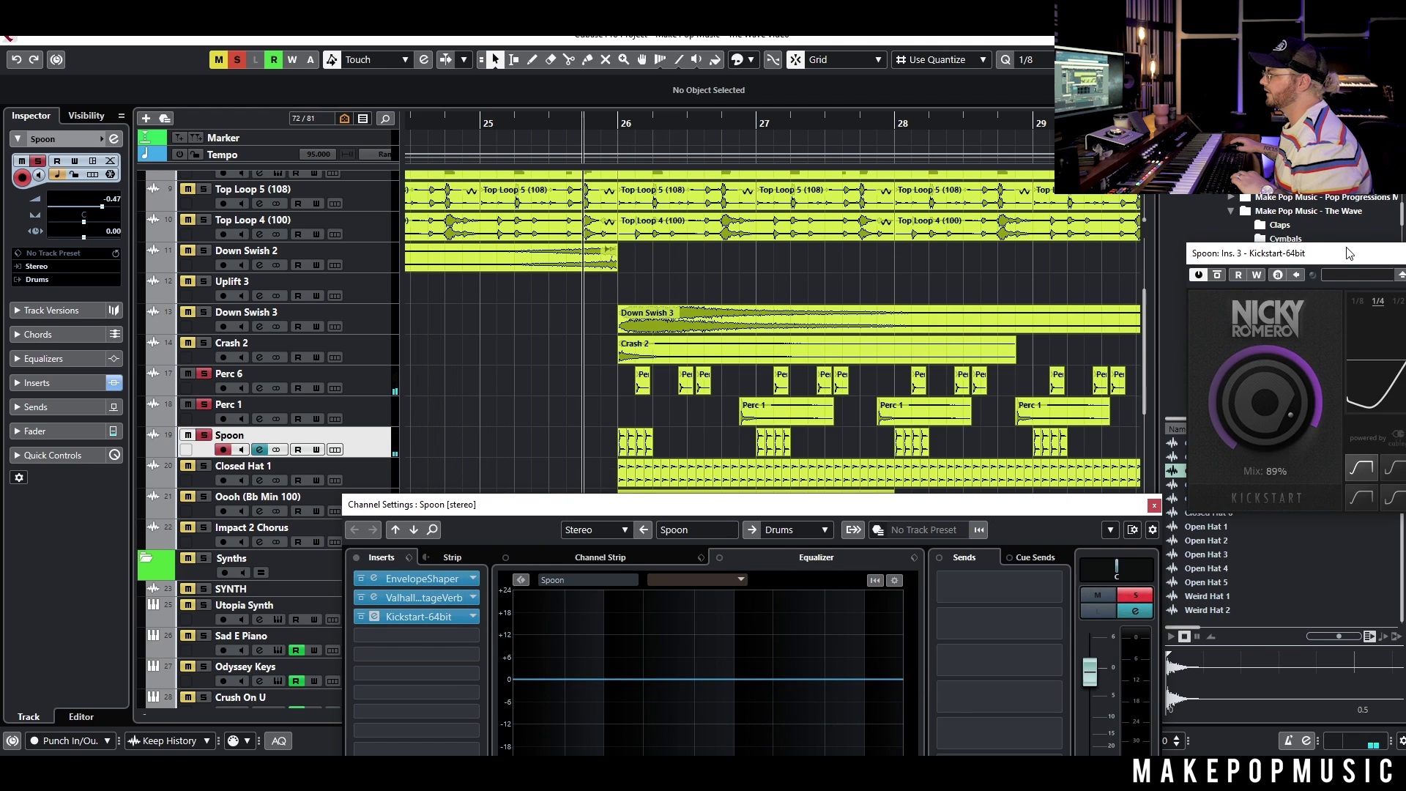
drag(1238, 235, 646, 353)
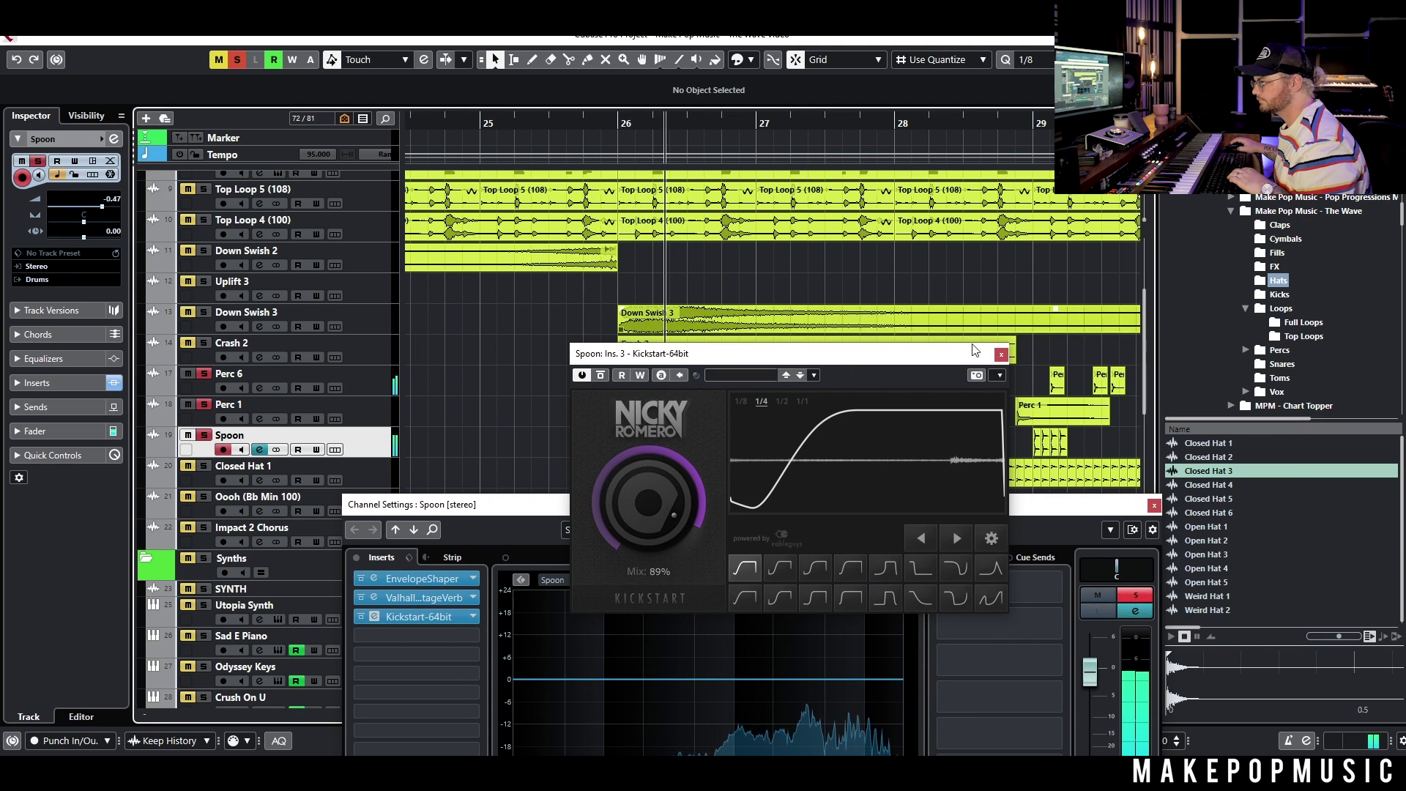
click(1000, 355)
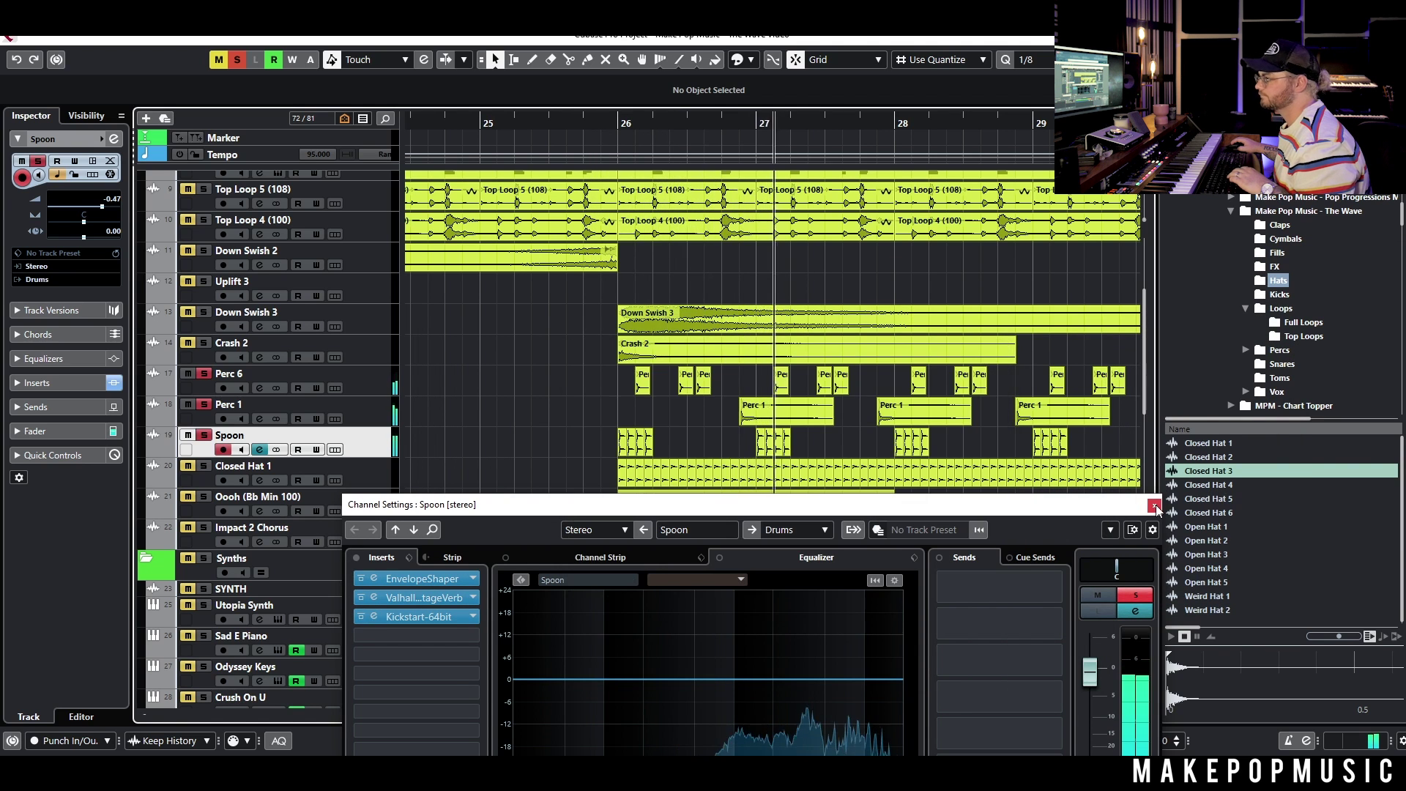
key(space)
click(1154, 506)
Step: Play the percussion with Closed Hat 1 added to the solo, and play the whole Drums folder soloed from just before bar 26
key(space)
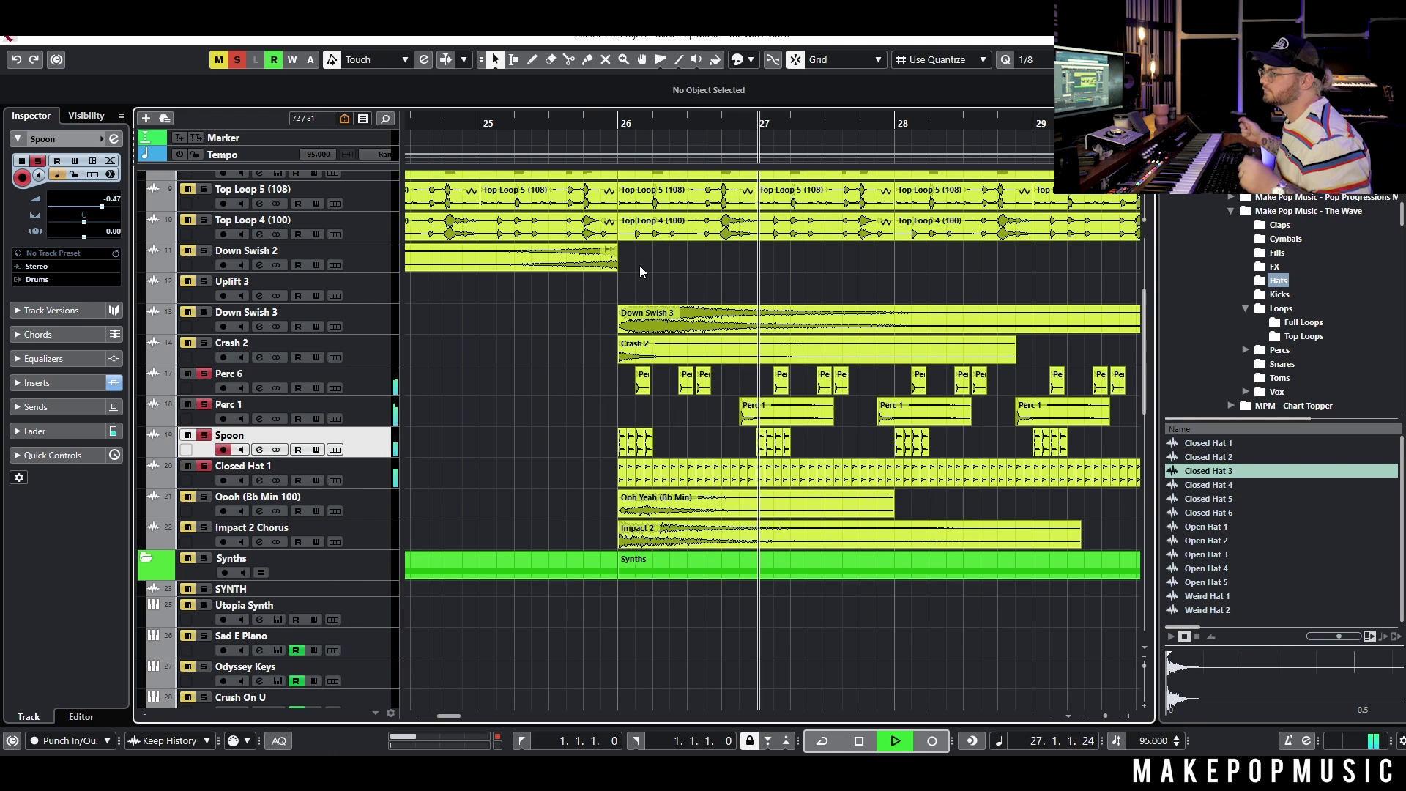
key(space)
scroll(274, 273, up, 3)
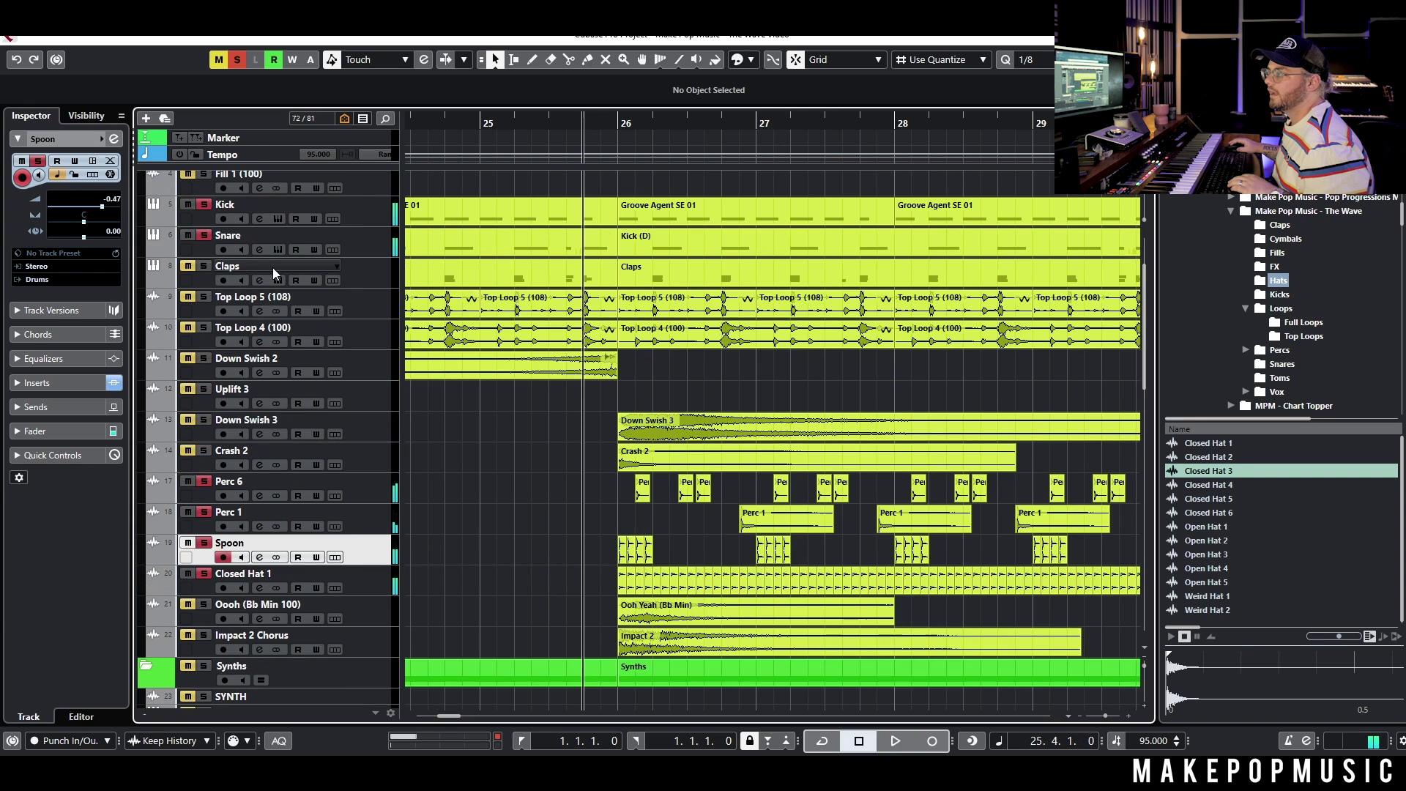
scroll(275, 273, up, 3)
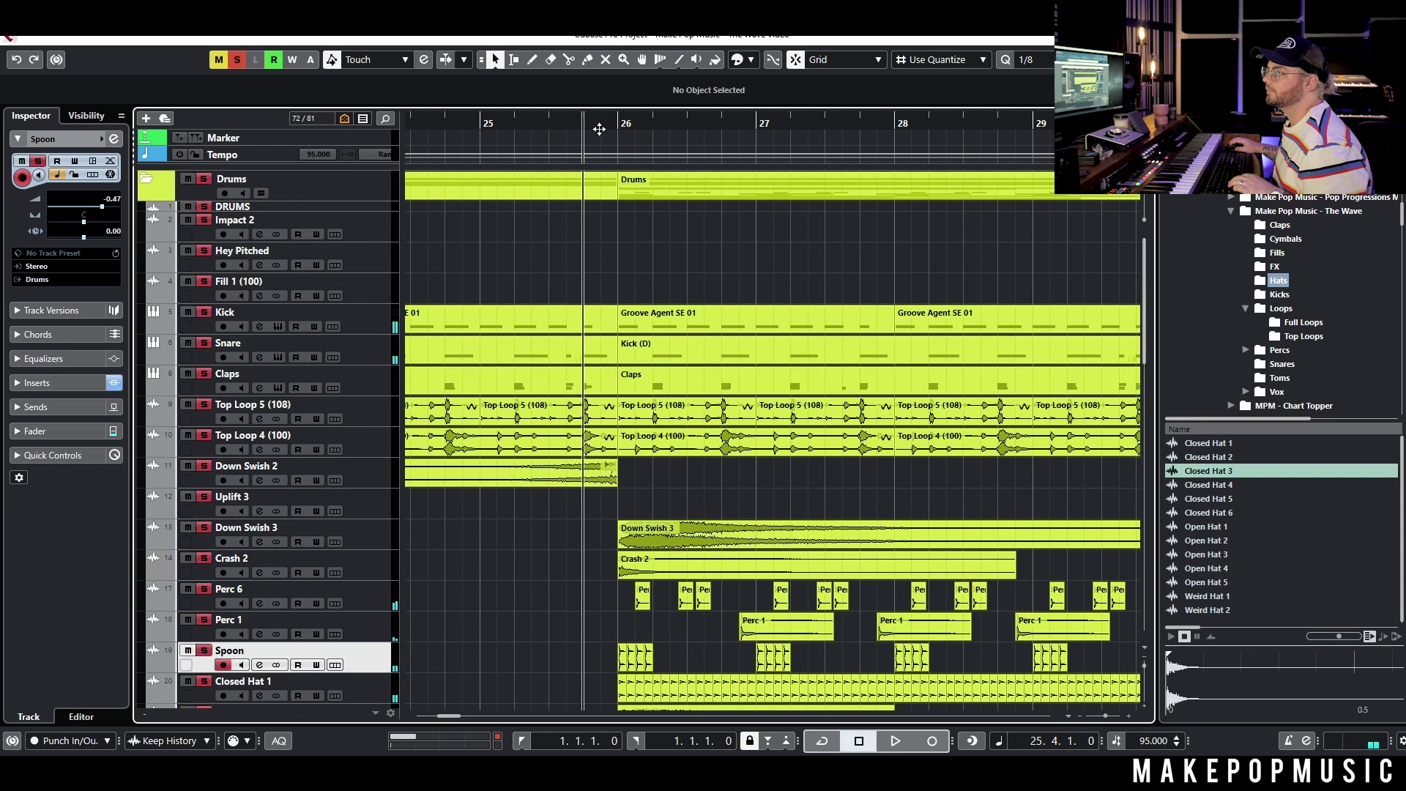
scroll(682, 252, down, 5)
key(space)
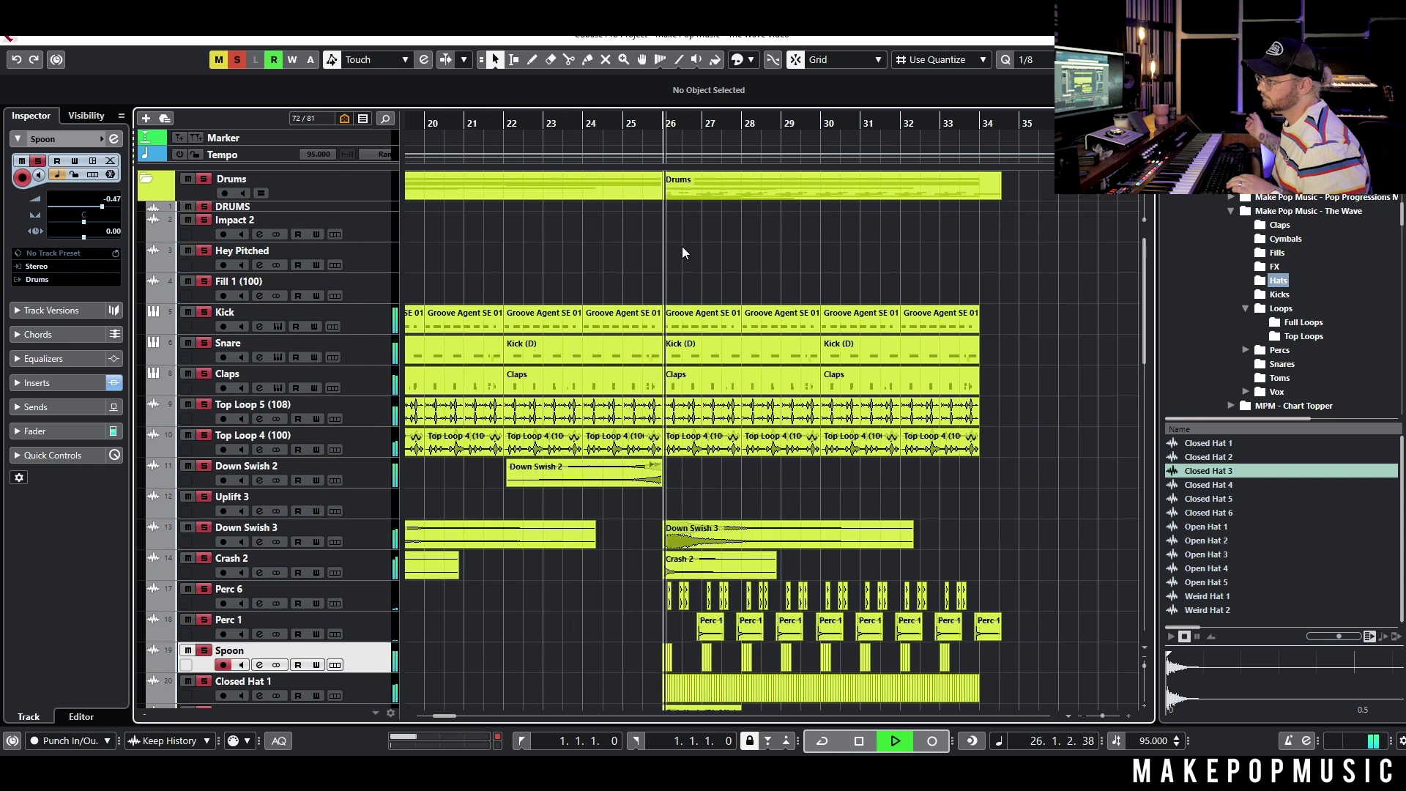
Step: Unsolo the Drums folder during playback, listen with the synth and bass tracks, and stop
click(203, 179)
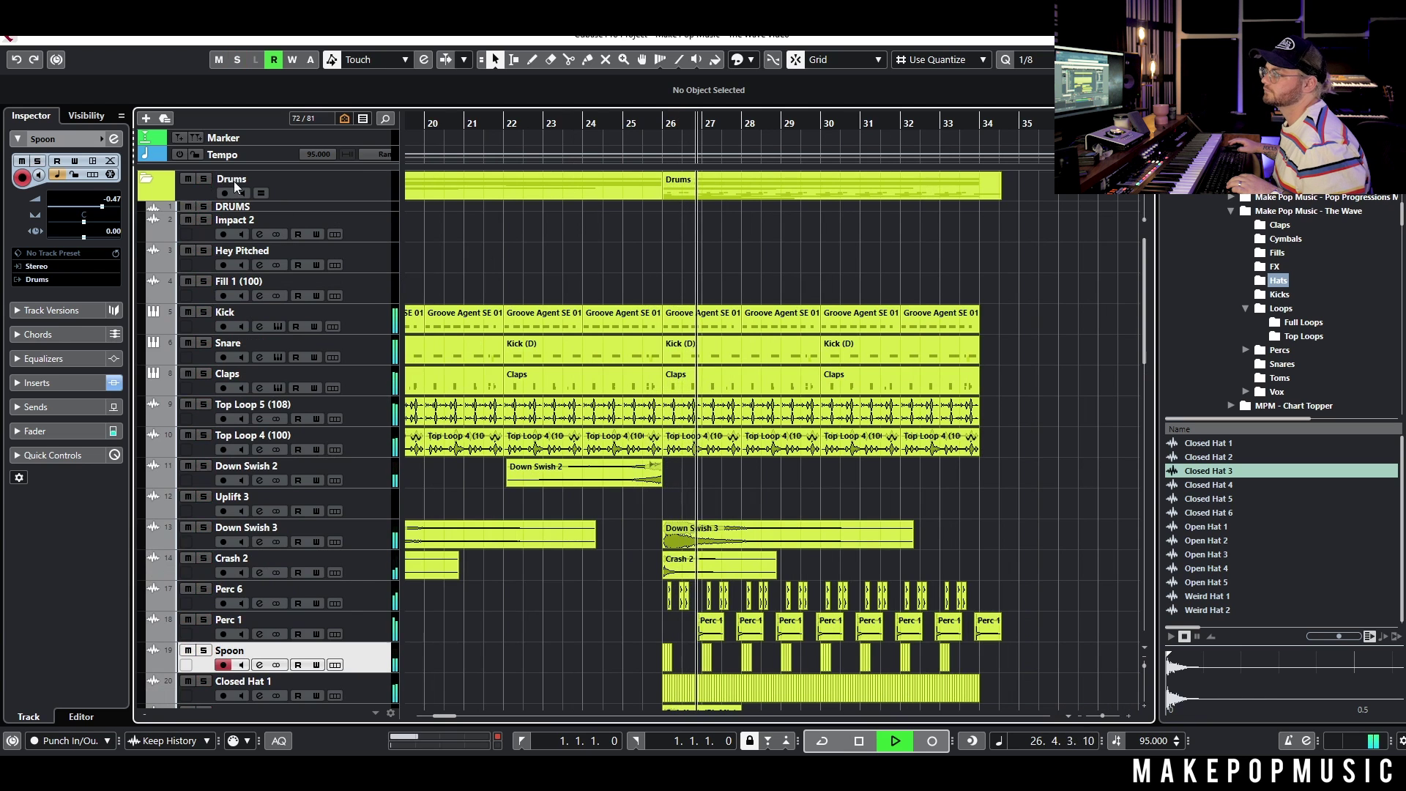
scroll(758, 286, down, 10)
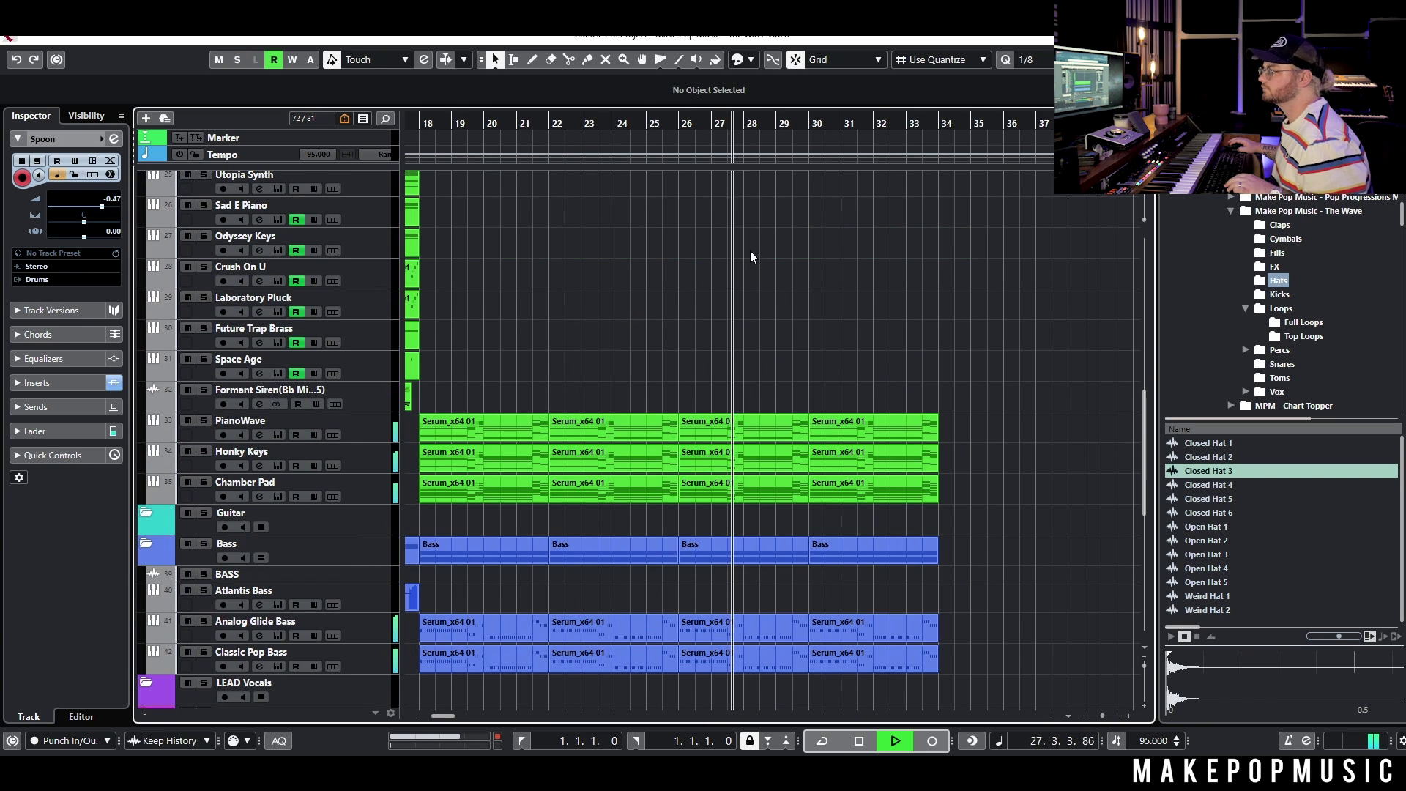
scroll(752, 256, left, 3)
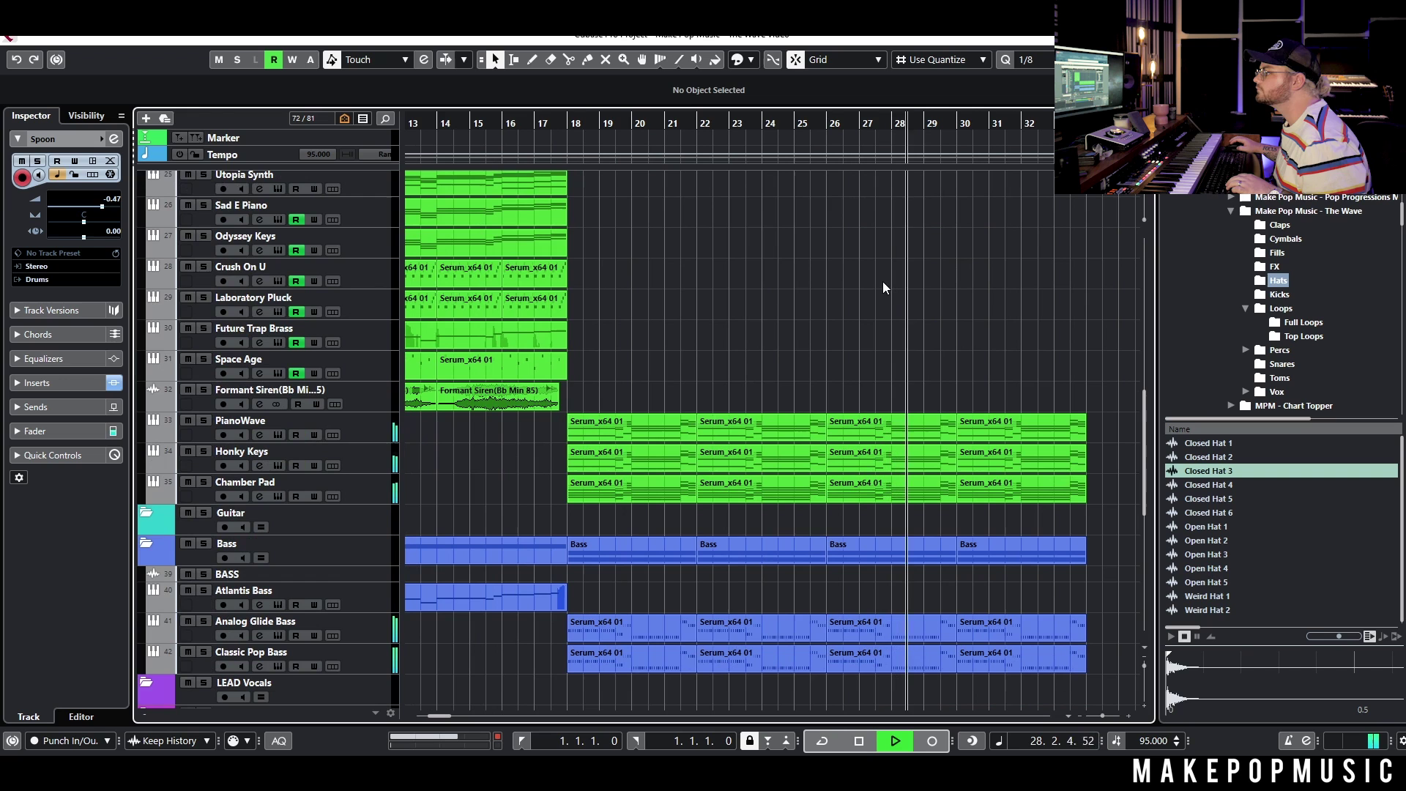
key(space)
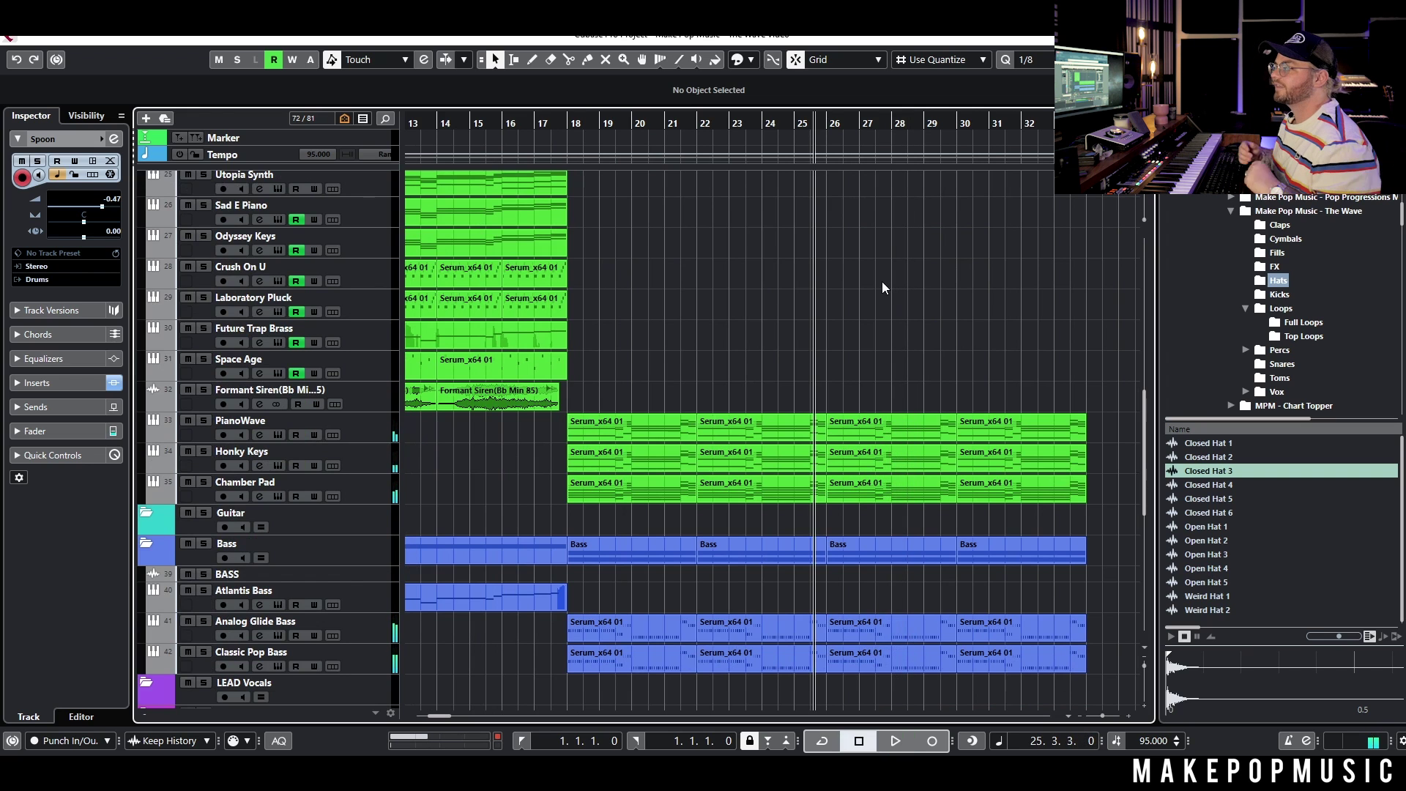
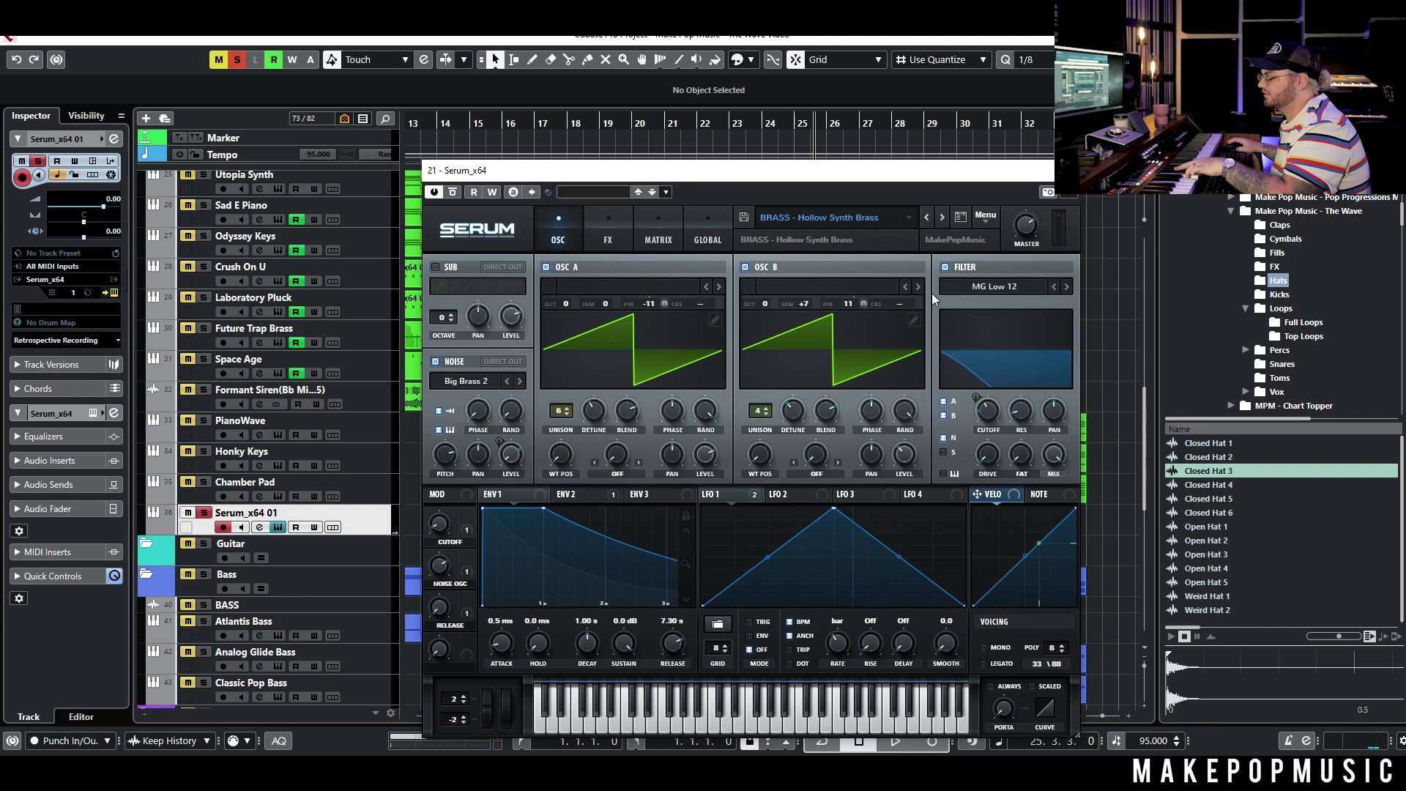
Step: In the Hollow Synth Brass preset, set the Env 2 release to 829 ms and adjust LFO 1's fine-tune modulation on oscillators A and B
click(574, 502)
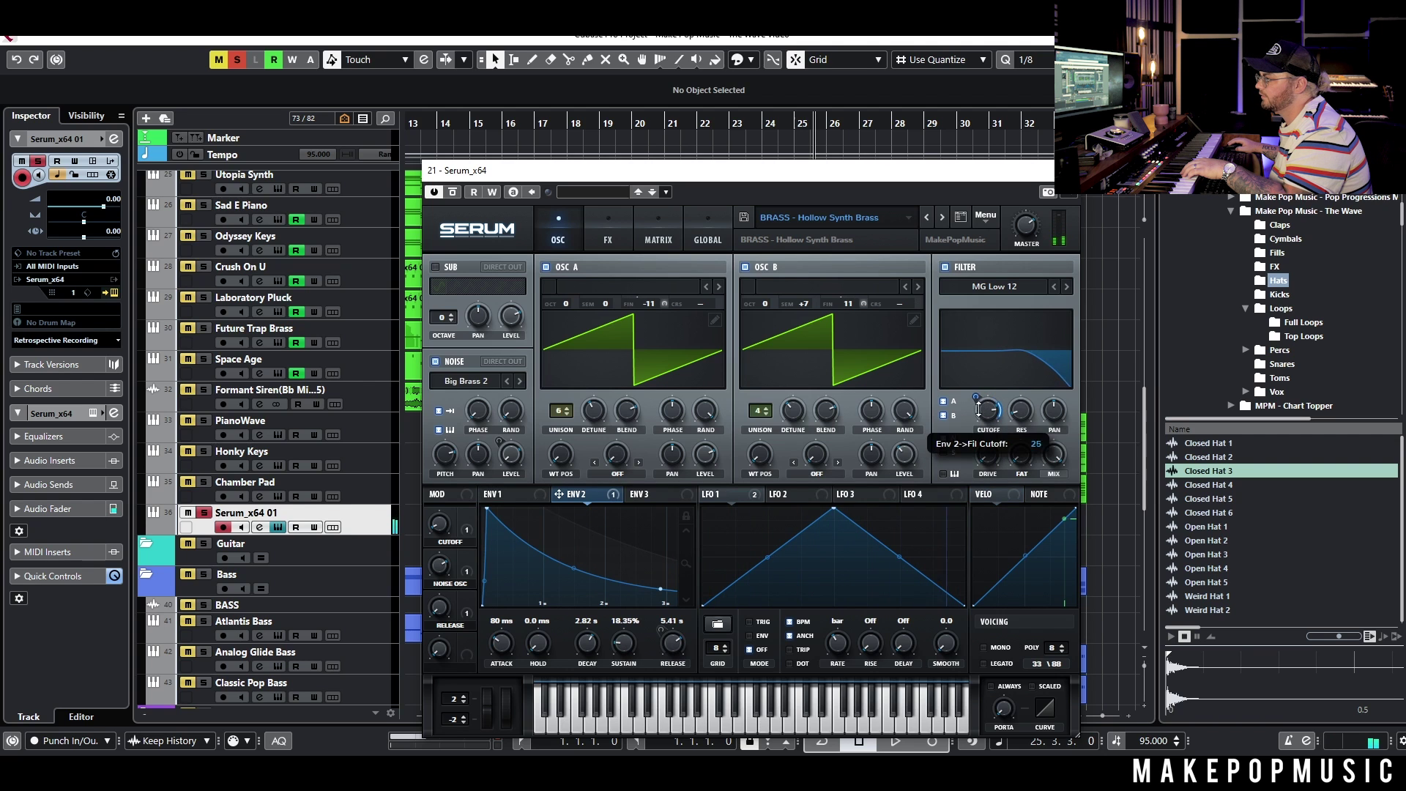
drag(674, 668, 675, 679)
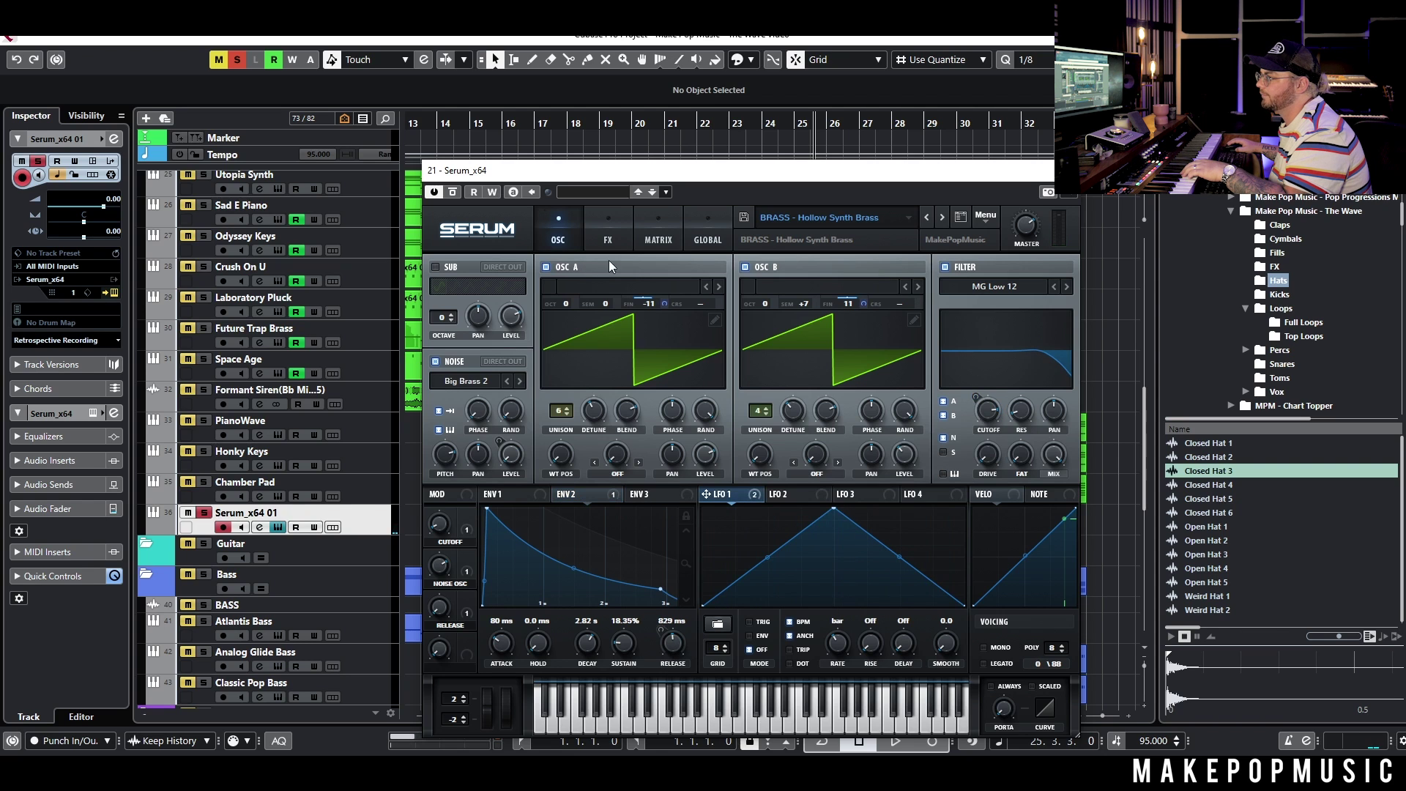
mouse_move(665, 308)
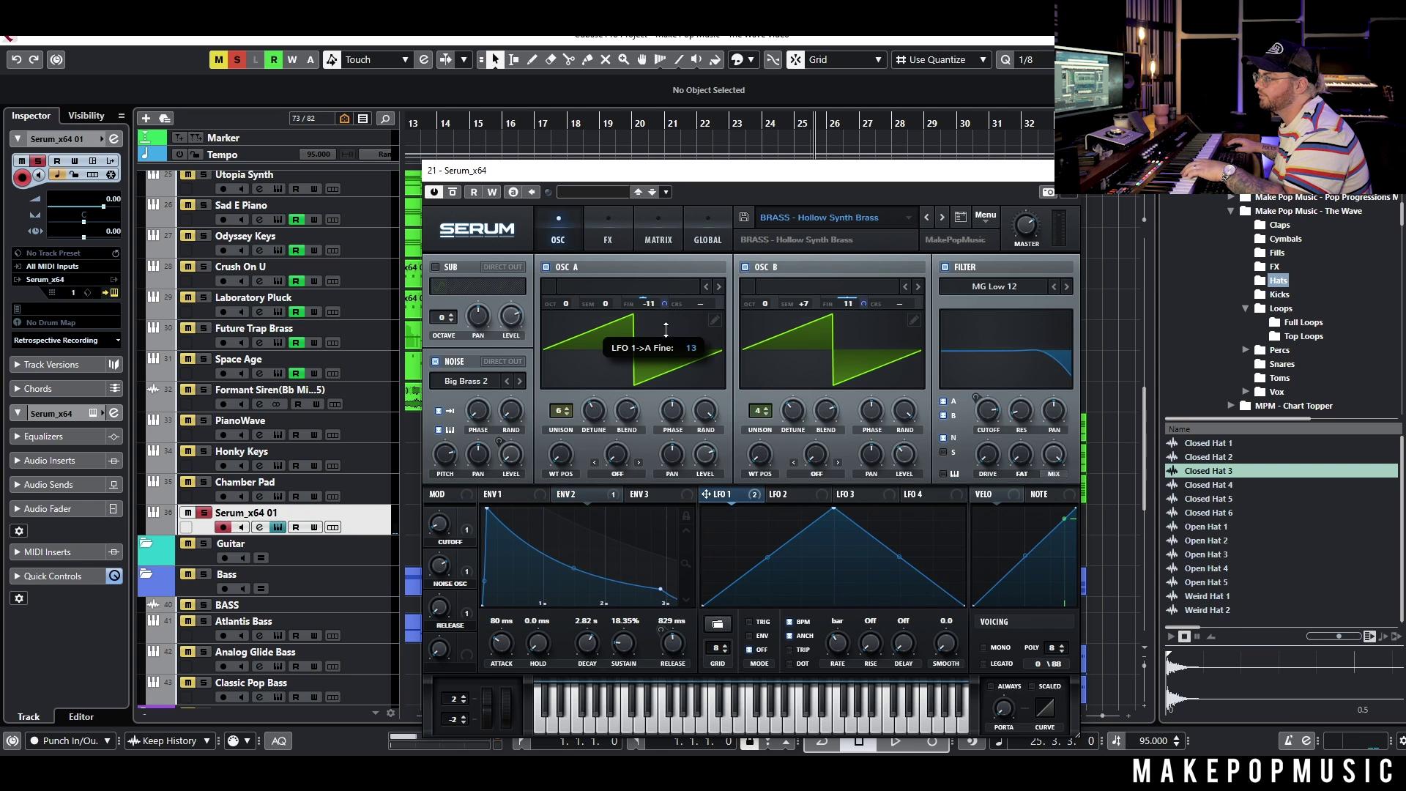
drag(867, 309, 867, 324)
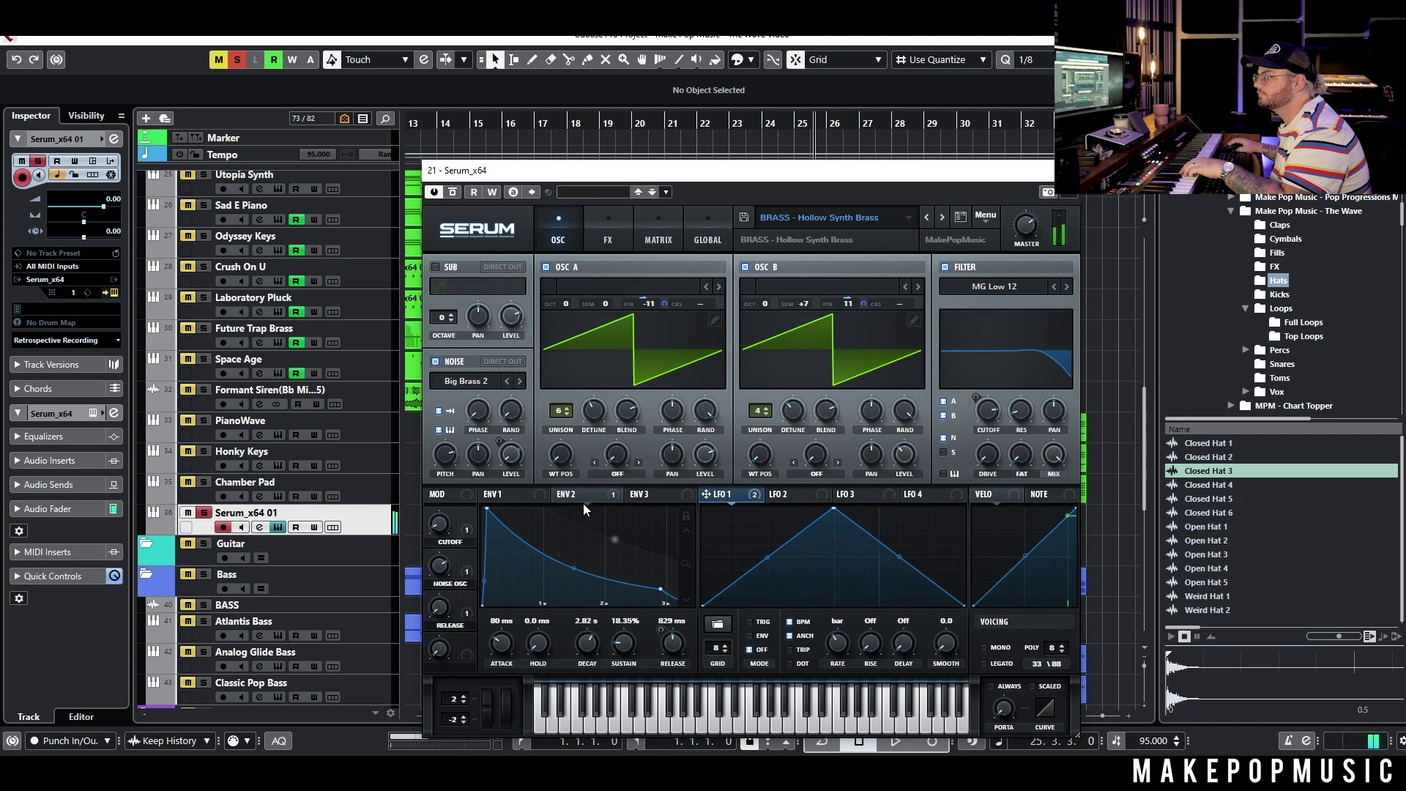
Step: Flatten the high-band gain of Serum's EQ effect and close the synth window
click(608, 233)
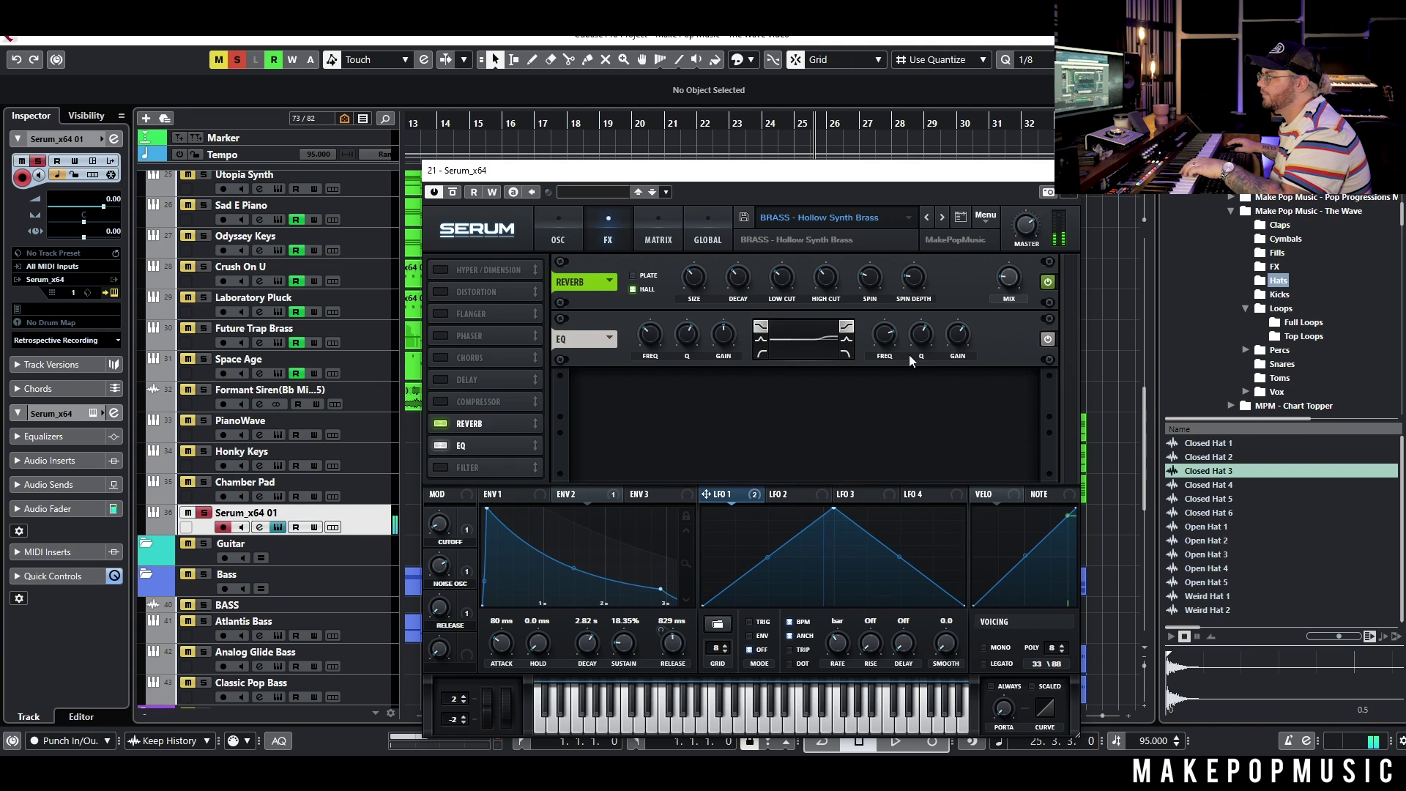
drag(951, 334, 956, 357)
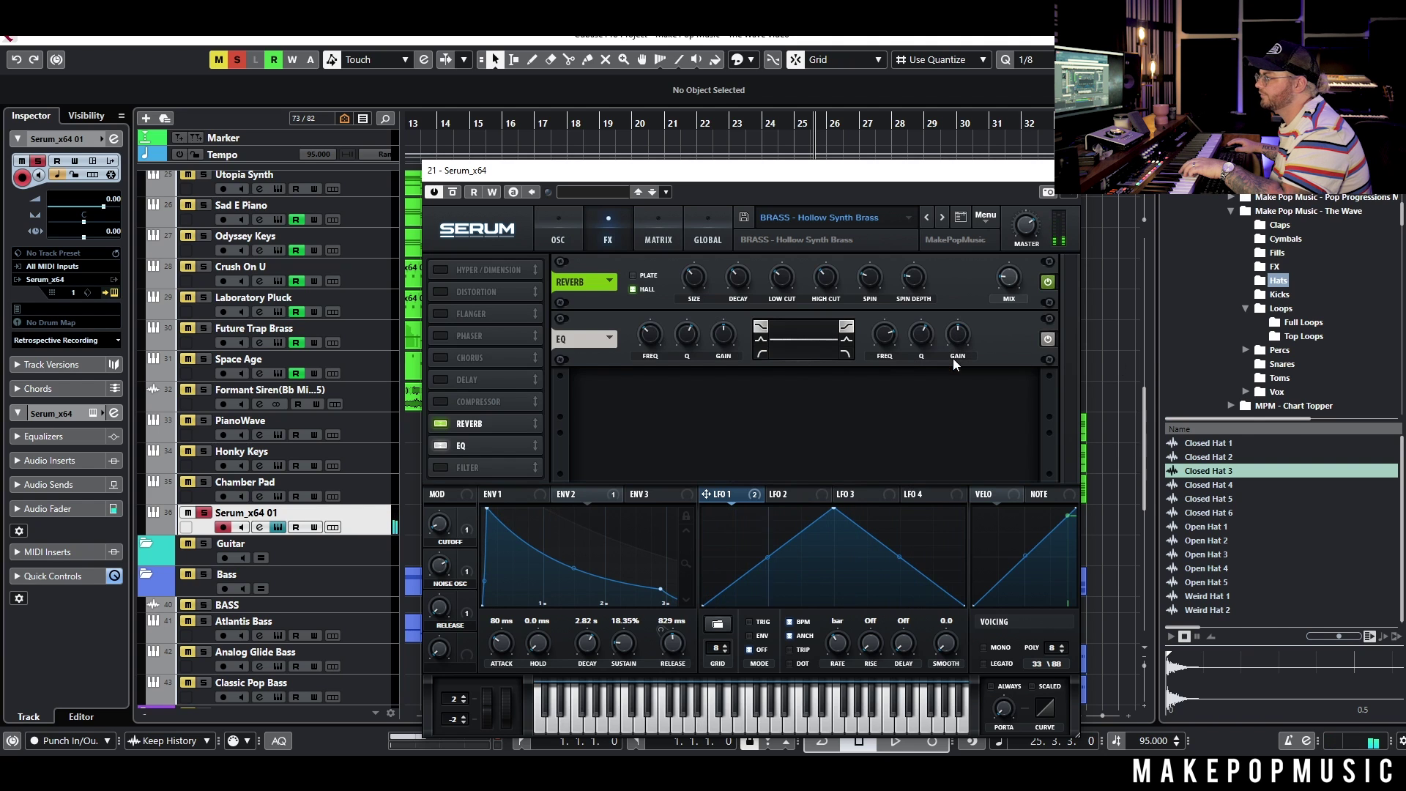
click(278, 527)
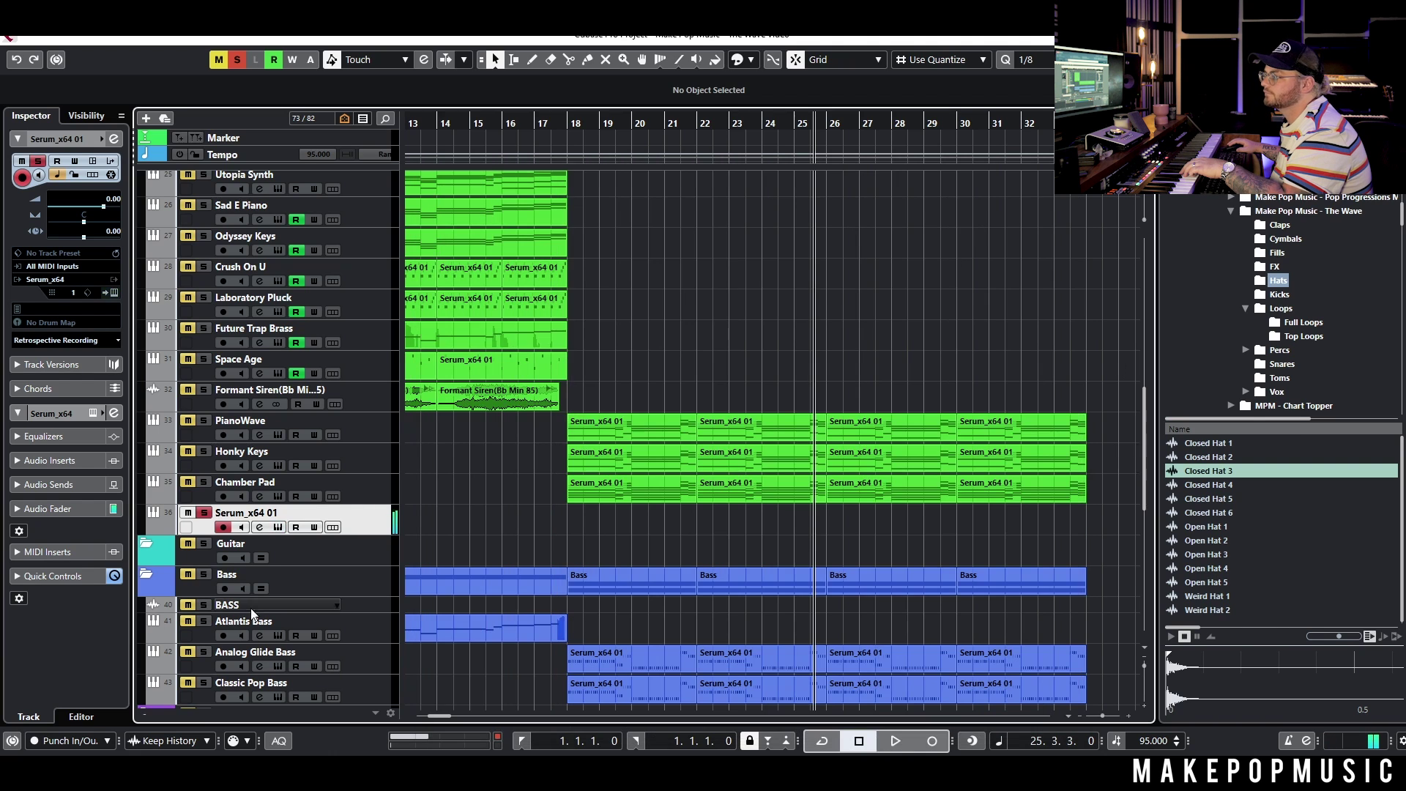
Step: Unsolo the new brass track and load Kickstart-64bit as its first insert
click(204, 512)
click(260, 528)
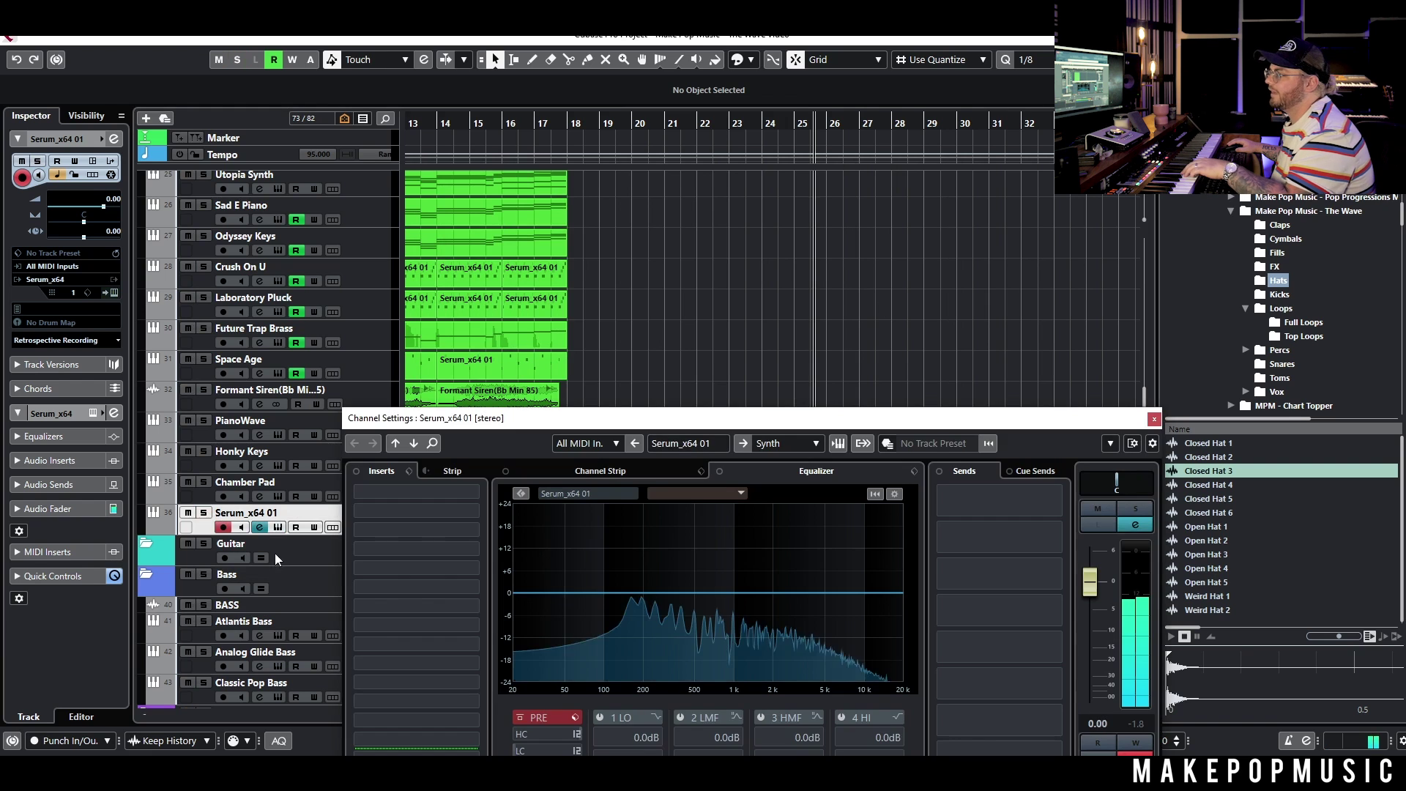
click(388, 498)
text(kick)
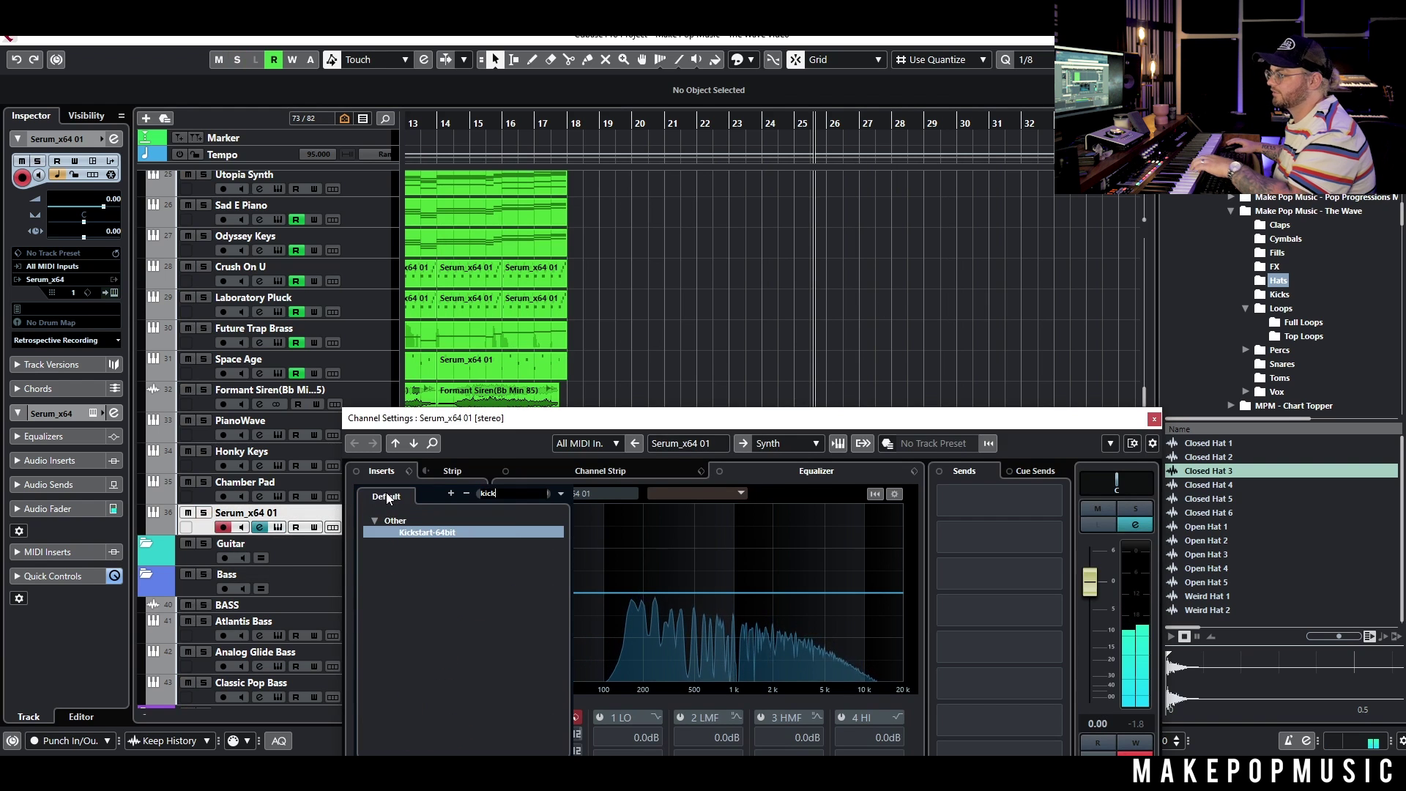
click(421, 533)
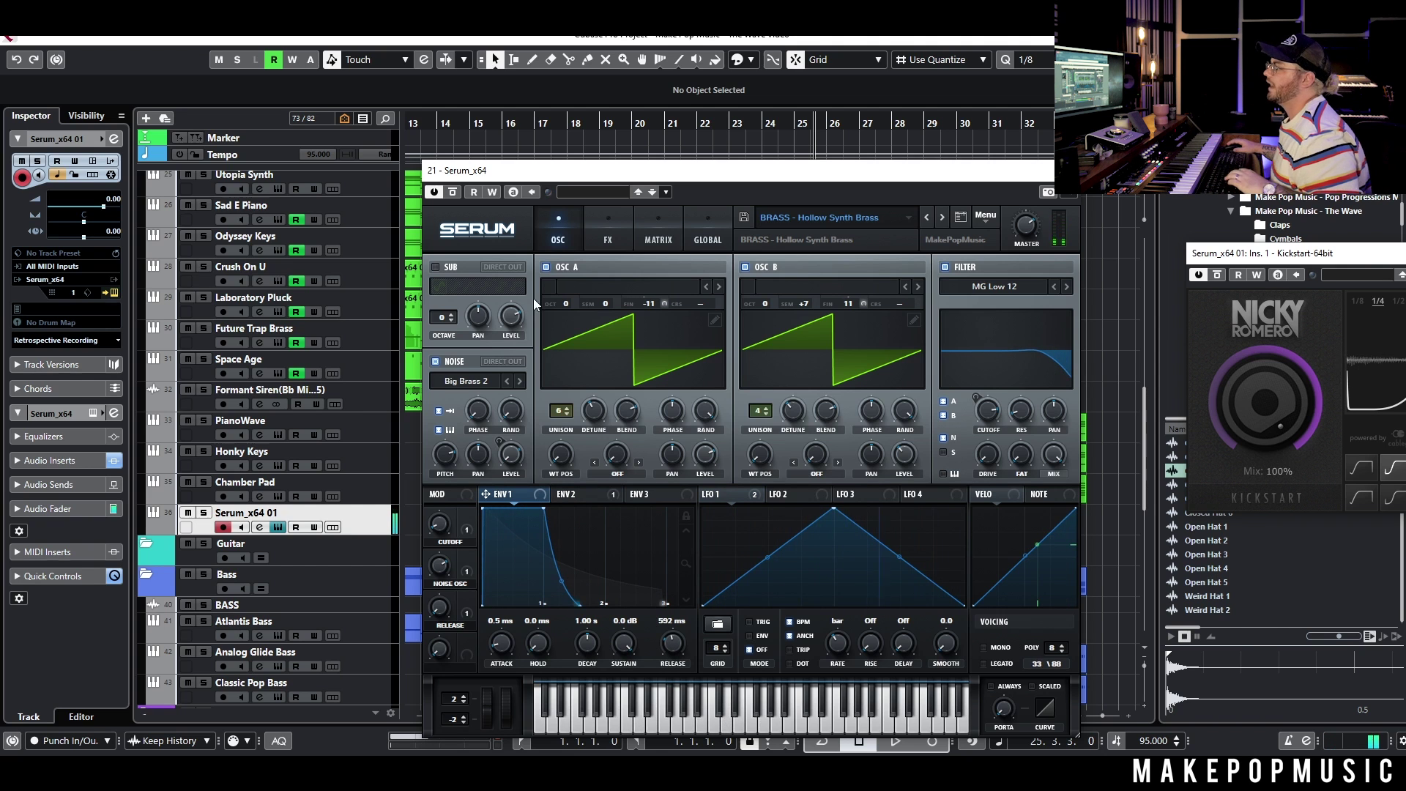
click(1067, 170)
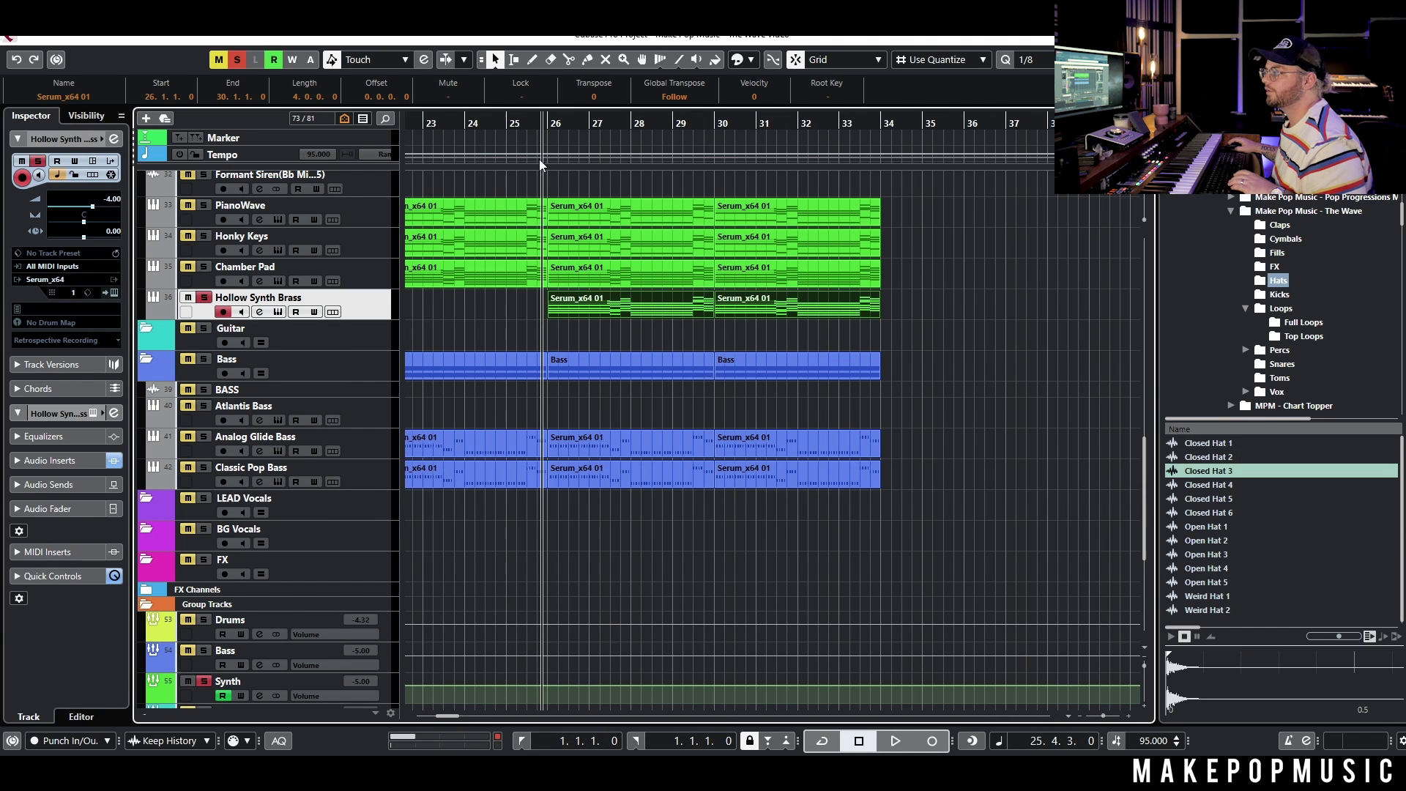
Step: Play Hollow Synth Brass soloed from just before bar 26, unsolo it to hear the full mix, and stop
key(space)
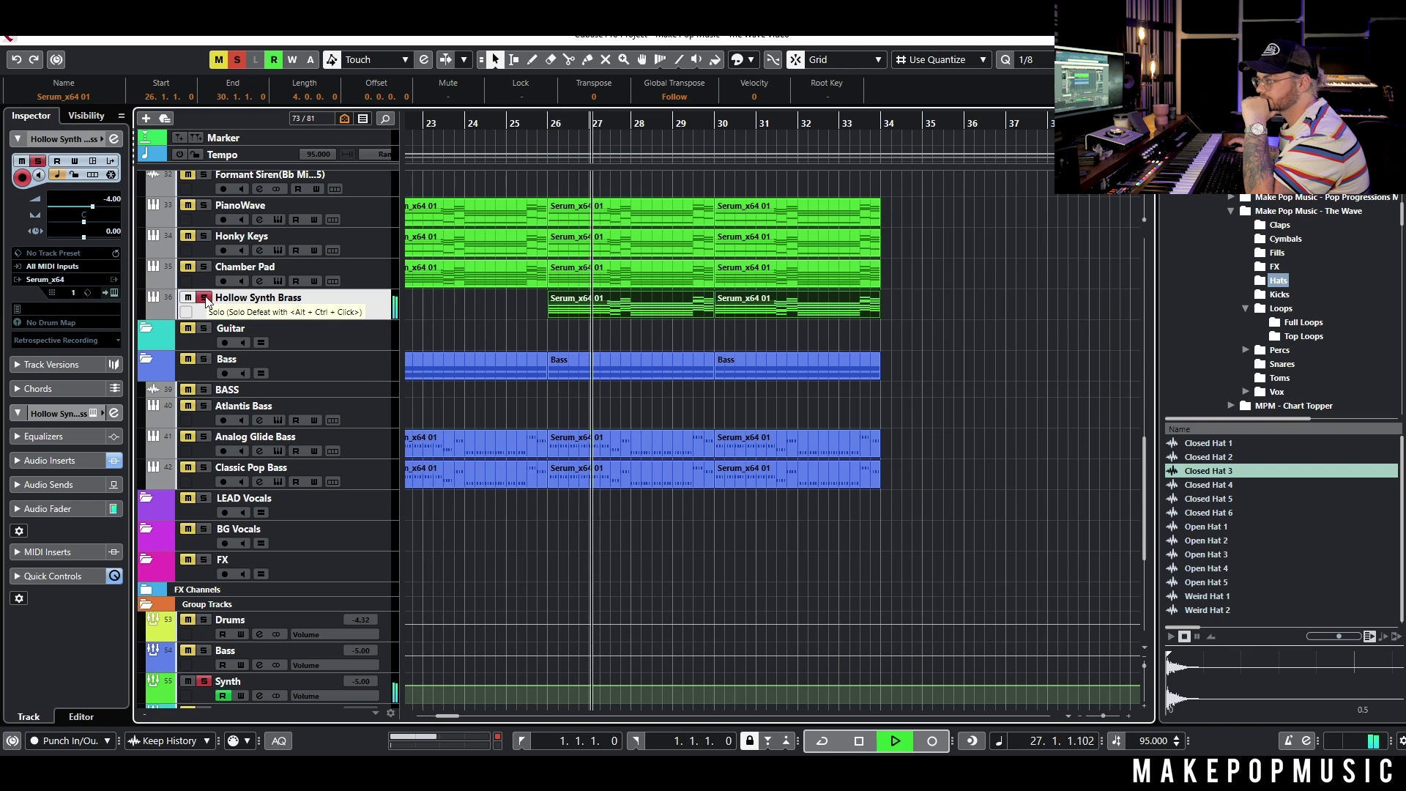
click(205, 298)
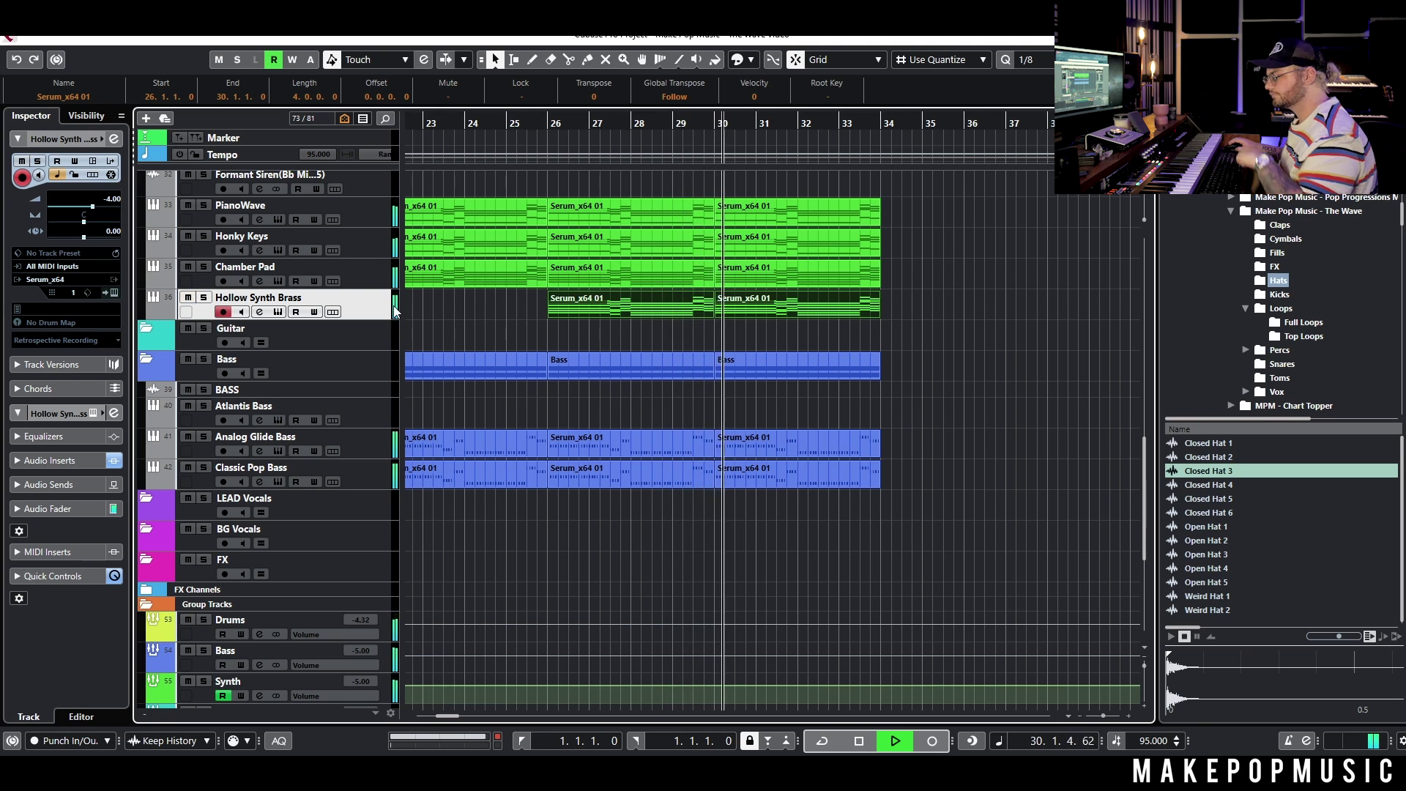
key(space)
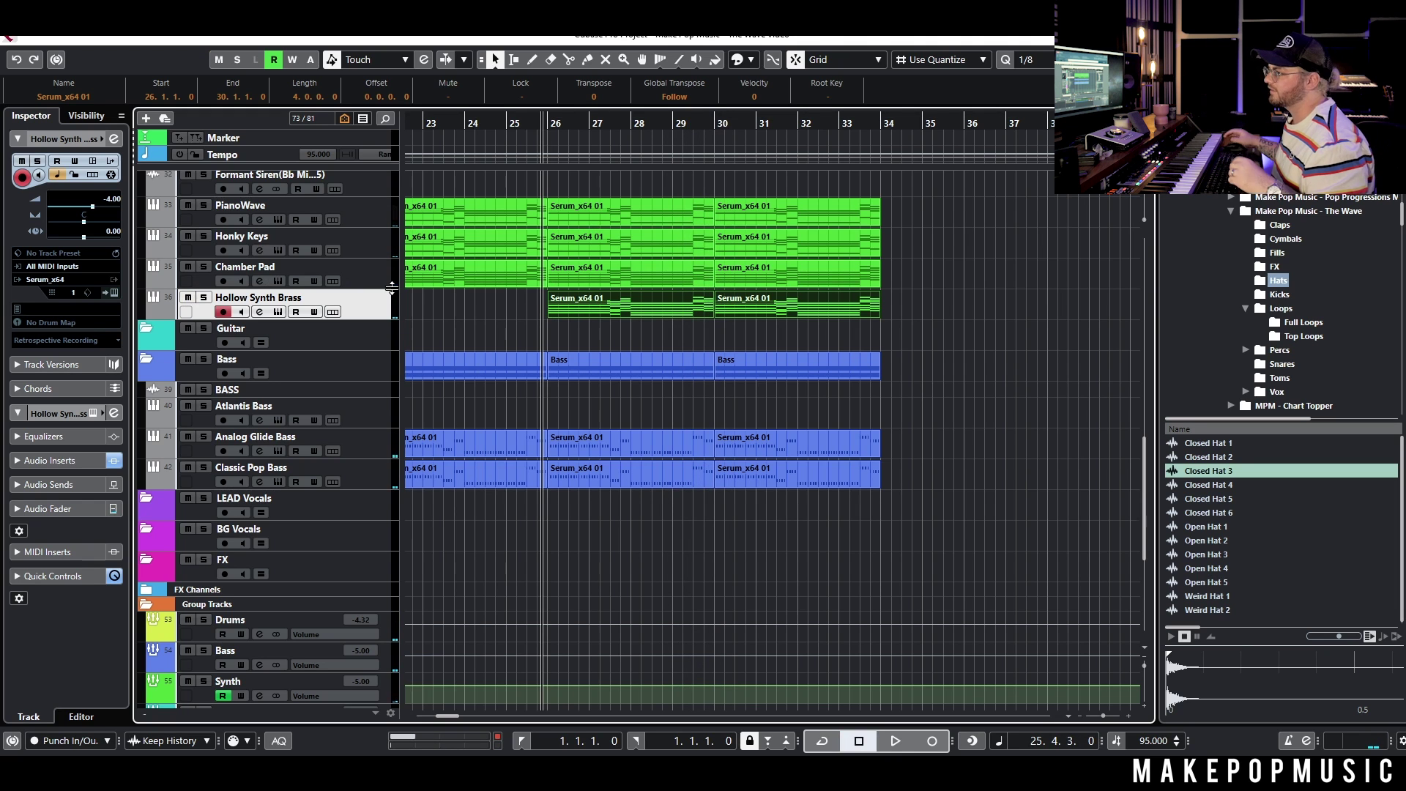
Step: Add a Serum_x64 instrument track routed to the Synth output directly below Hollow Synth Brass
right_click(379, 308)
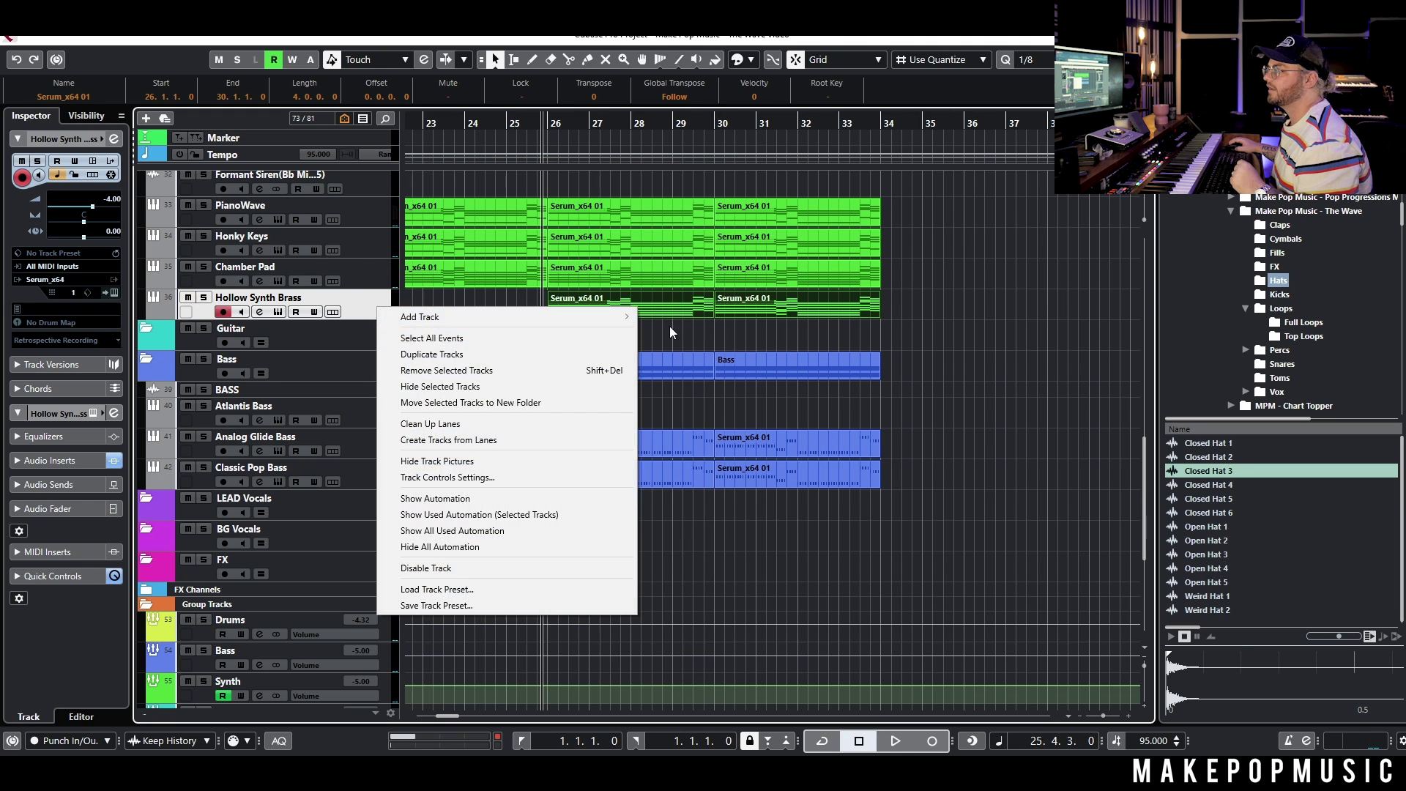
mouse_move(626, 324)
click(842, 336)
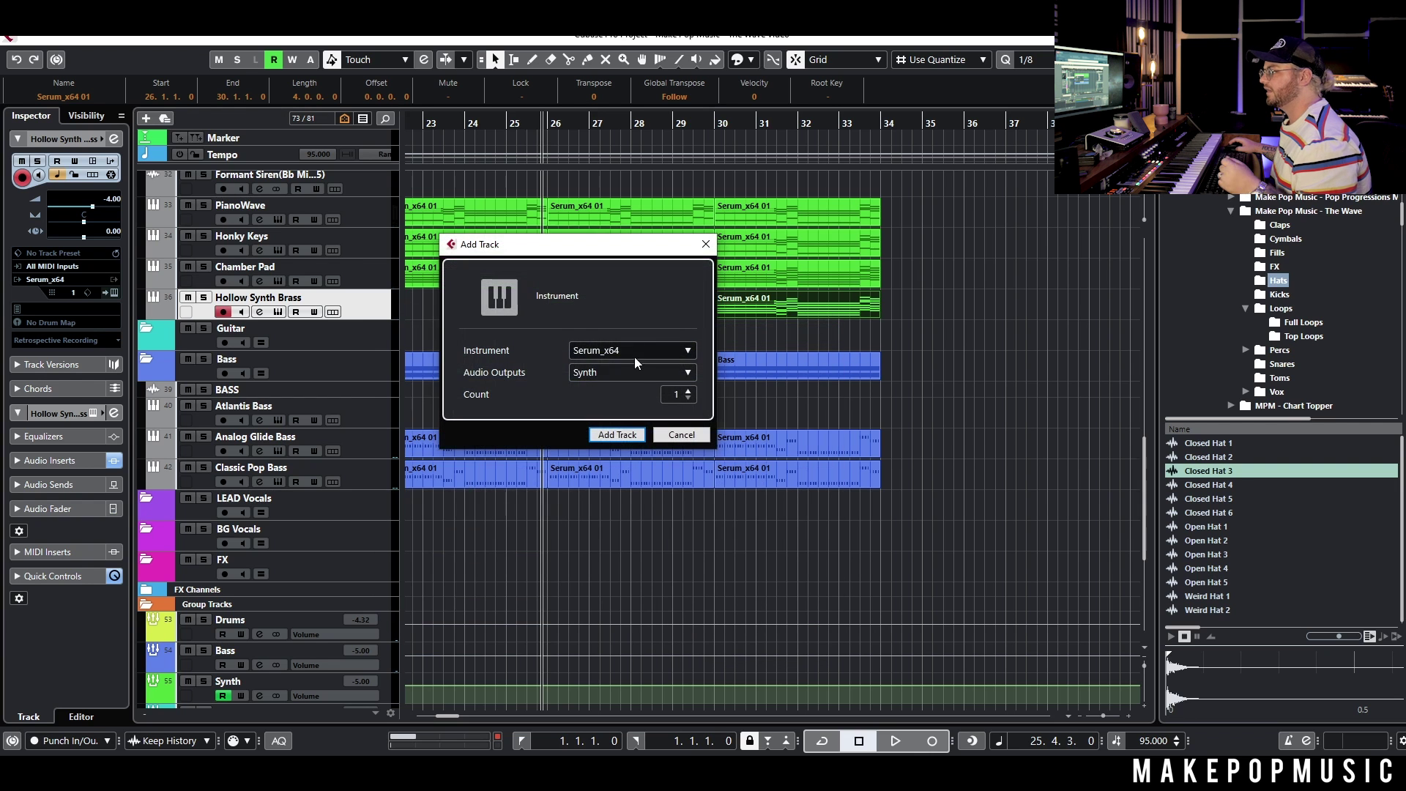
click(616, 435)
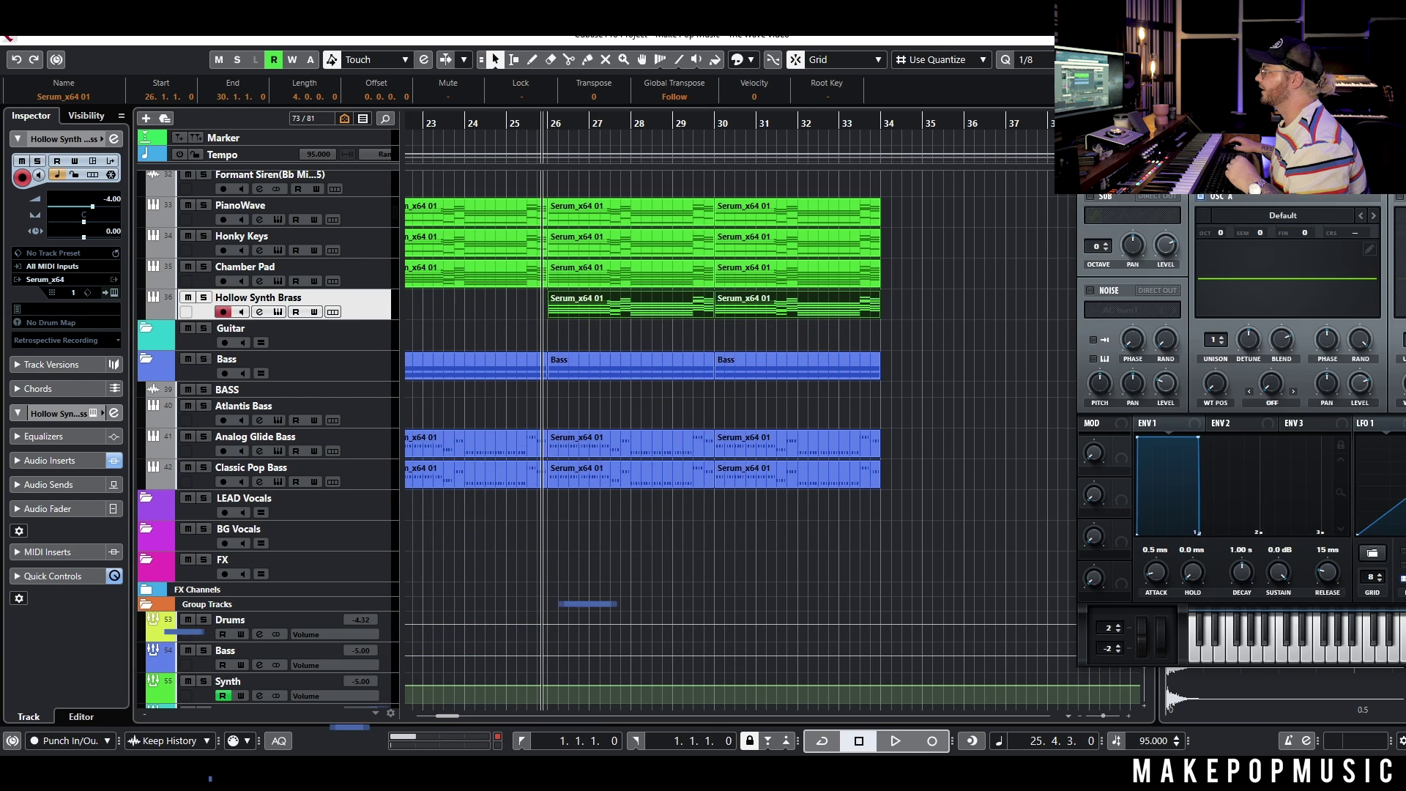
drag(1343, 111, 794, 174)
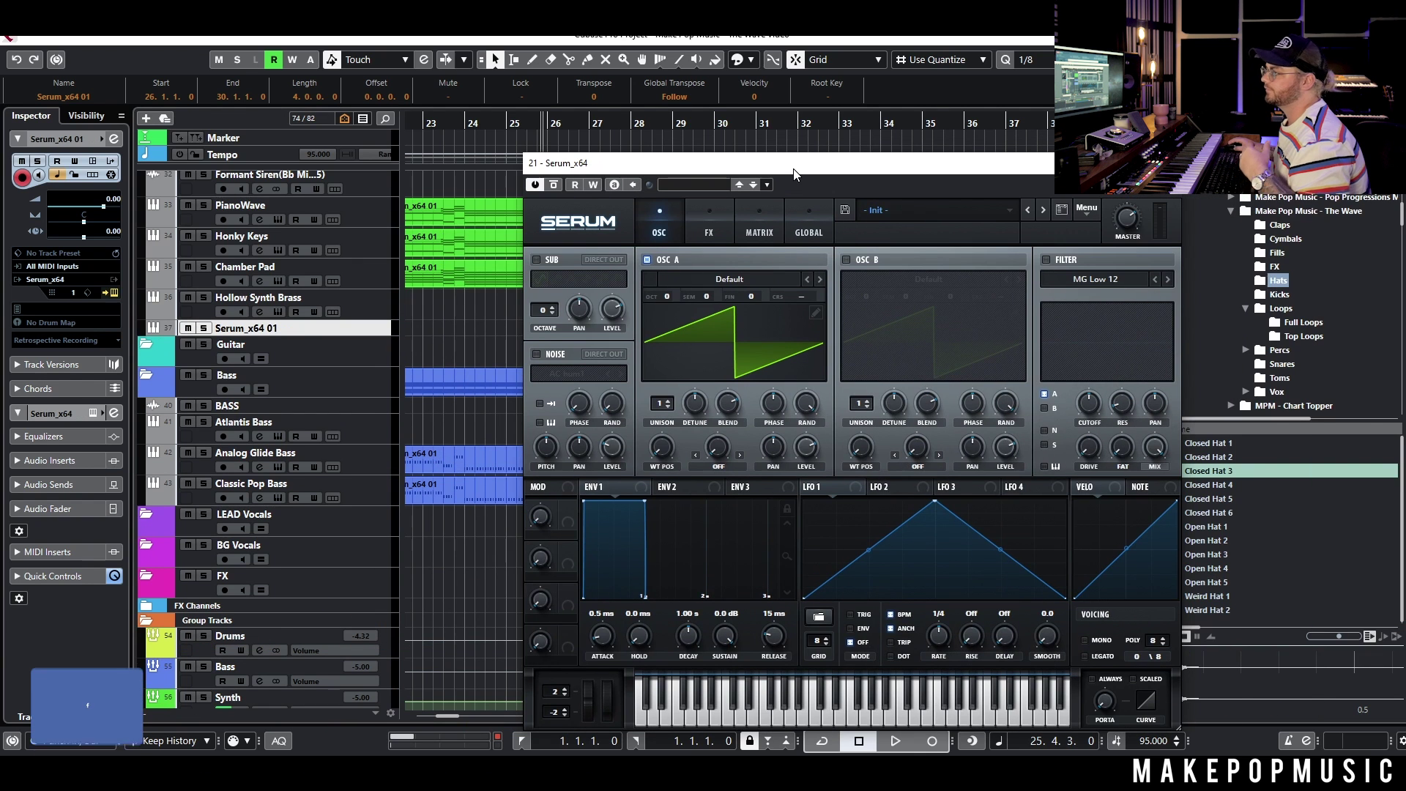
Step: Load the LEAD - Classic Saw preset from MakePopMusic - The Wave, adjust Env 1's release, and close the synth window
click(946, 217)
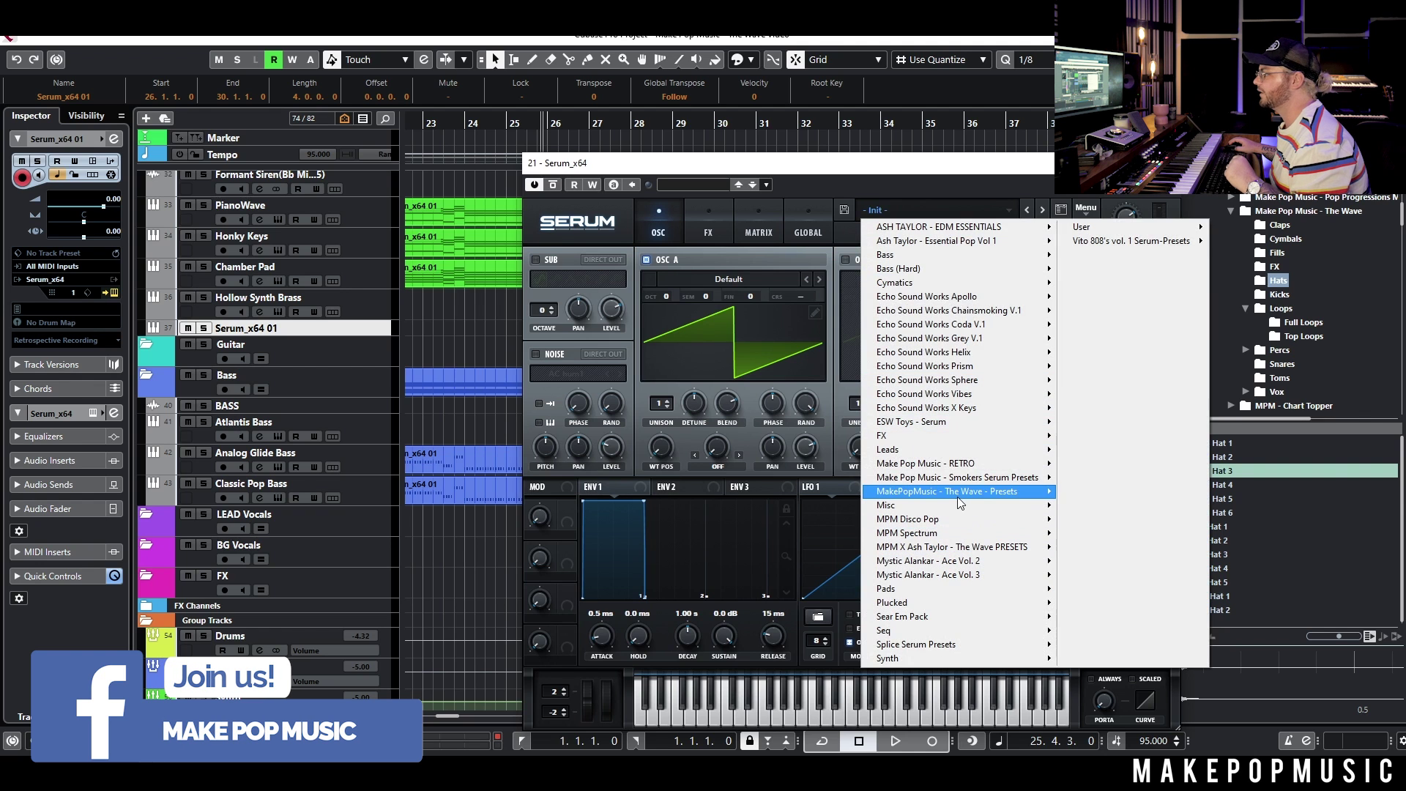
mouse_move(959, 490)
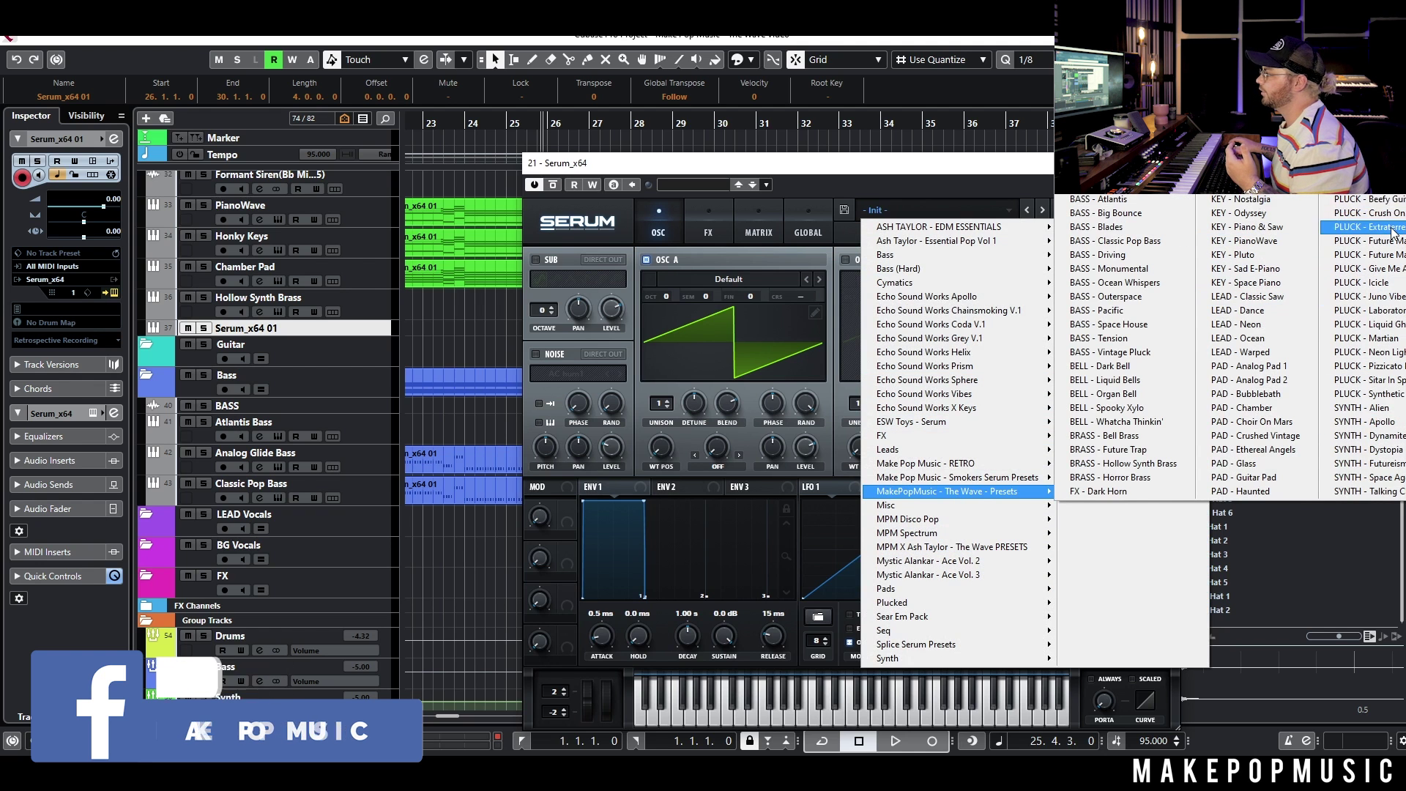
drag(1265, 295, 1106, 334)
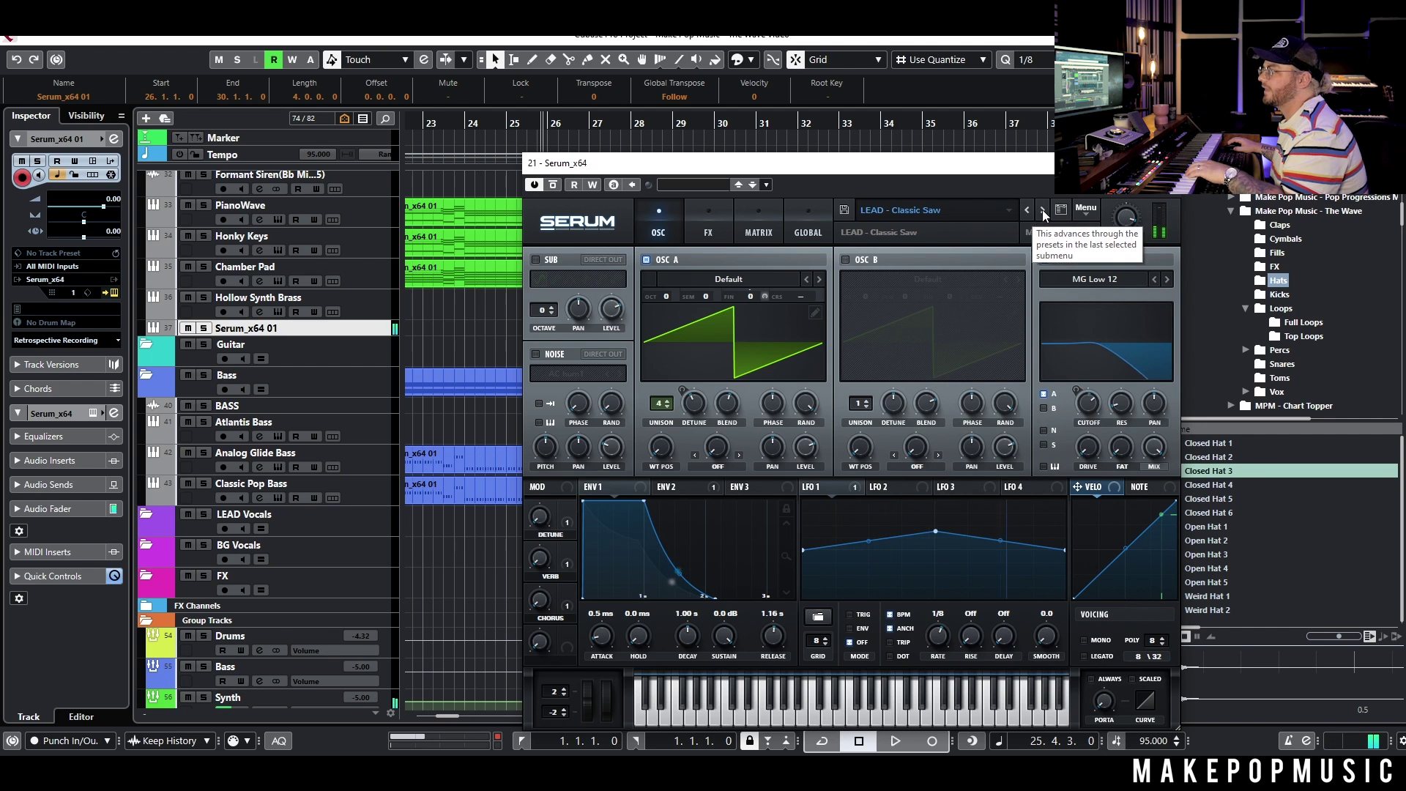
drag(786, 621, 775, 634)
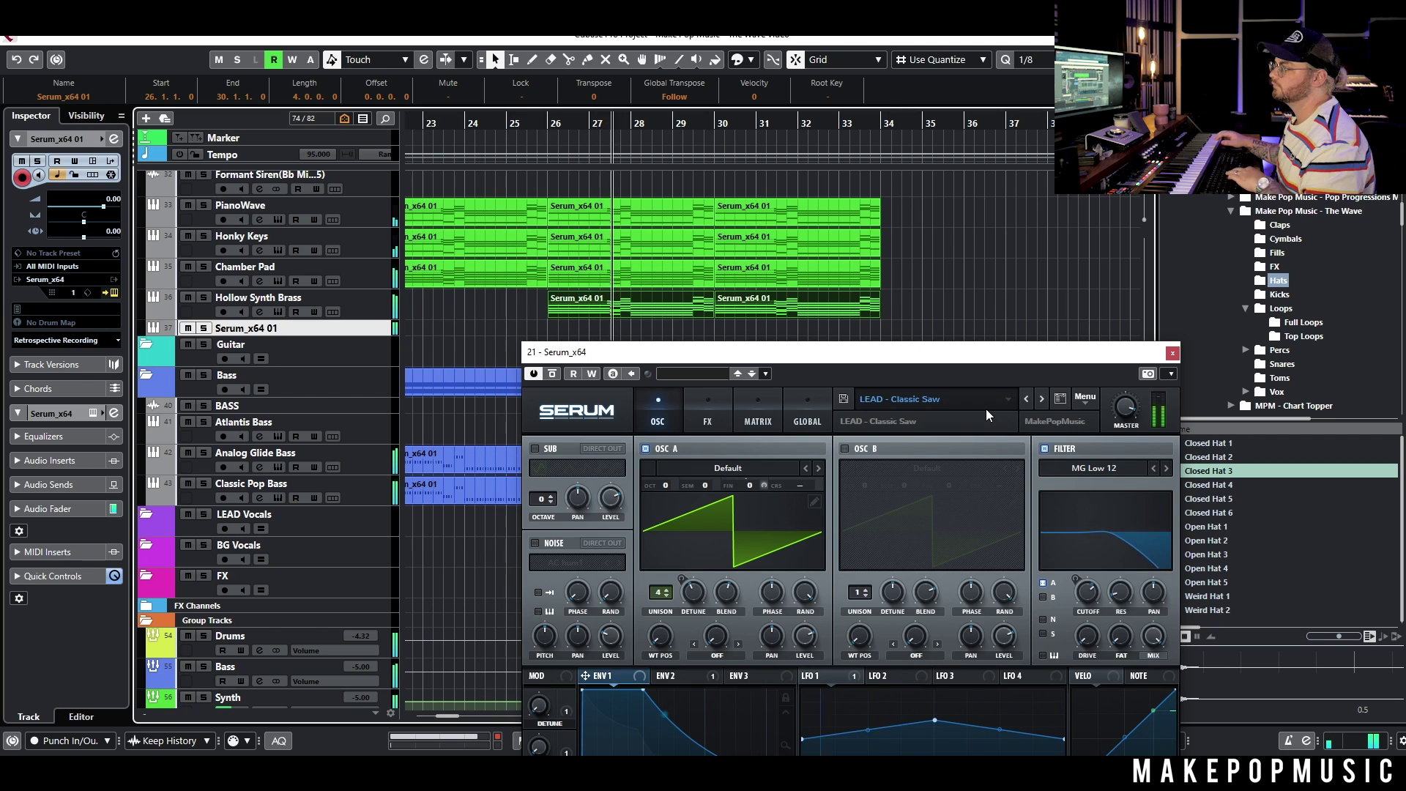
click(1171, 354)
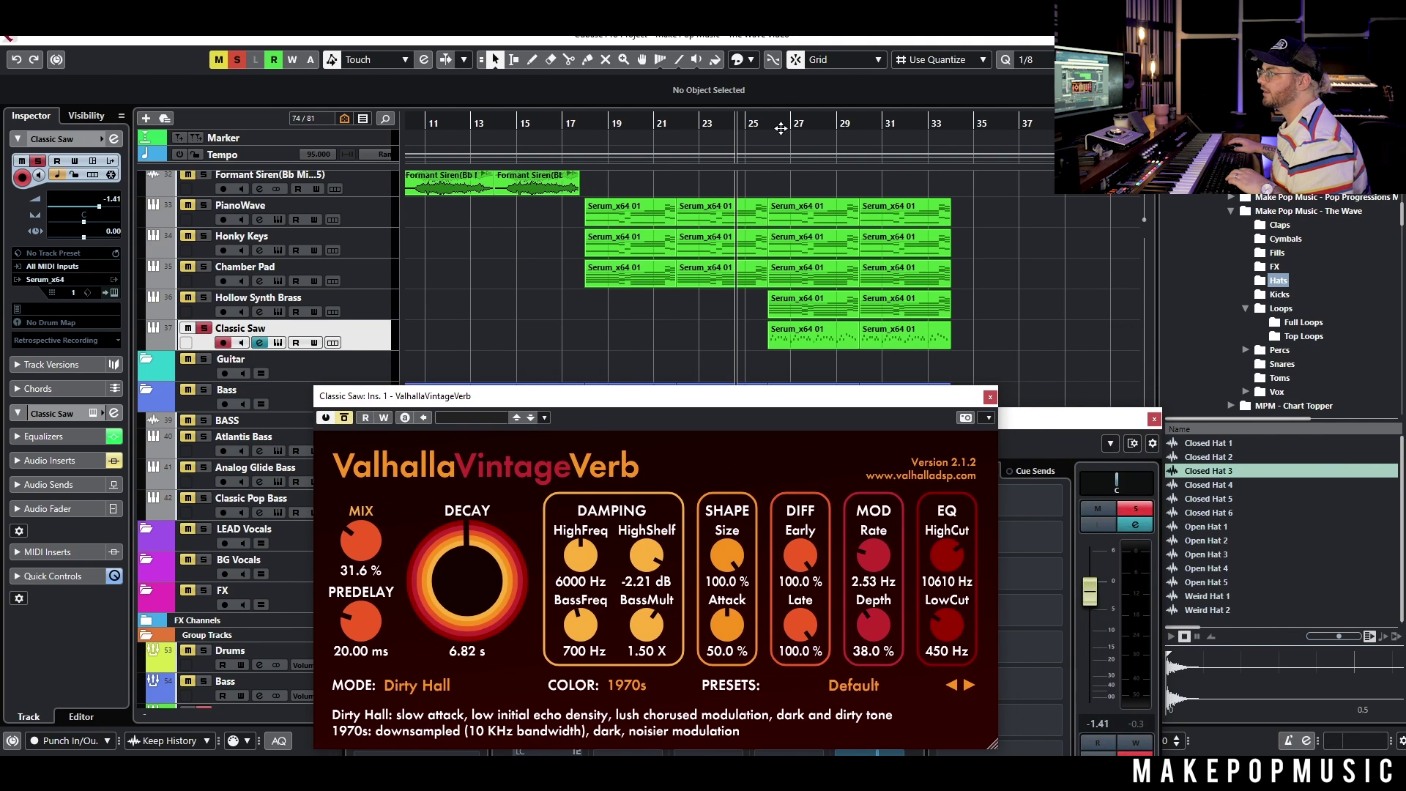
Step: Play the soloed Classic Saw from just before bar 26, take its ValhallaVintageVerb out of bypass, and stop
drag(780, 128, 763, 131)
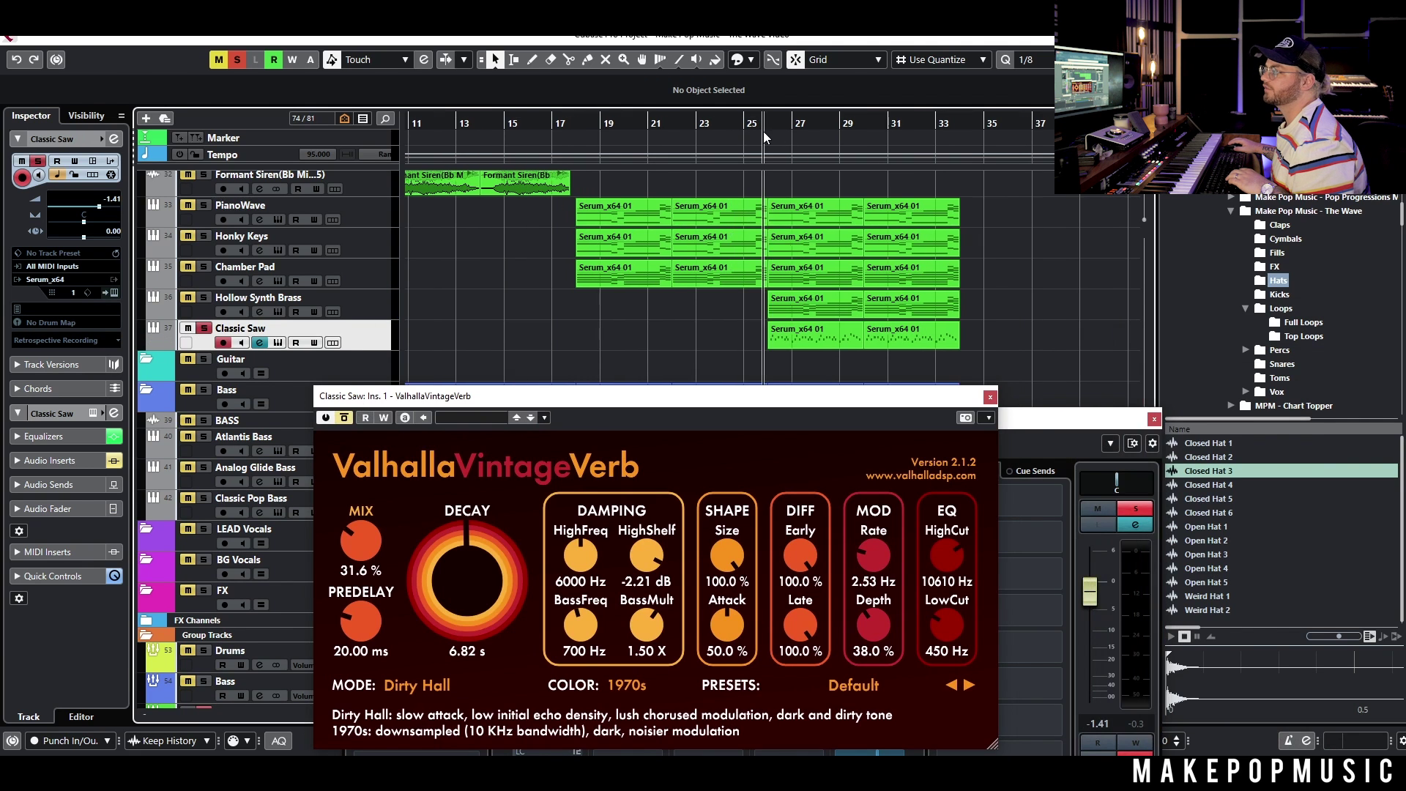
key(space)
click(344, 419)
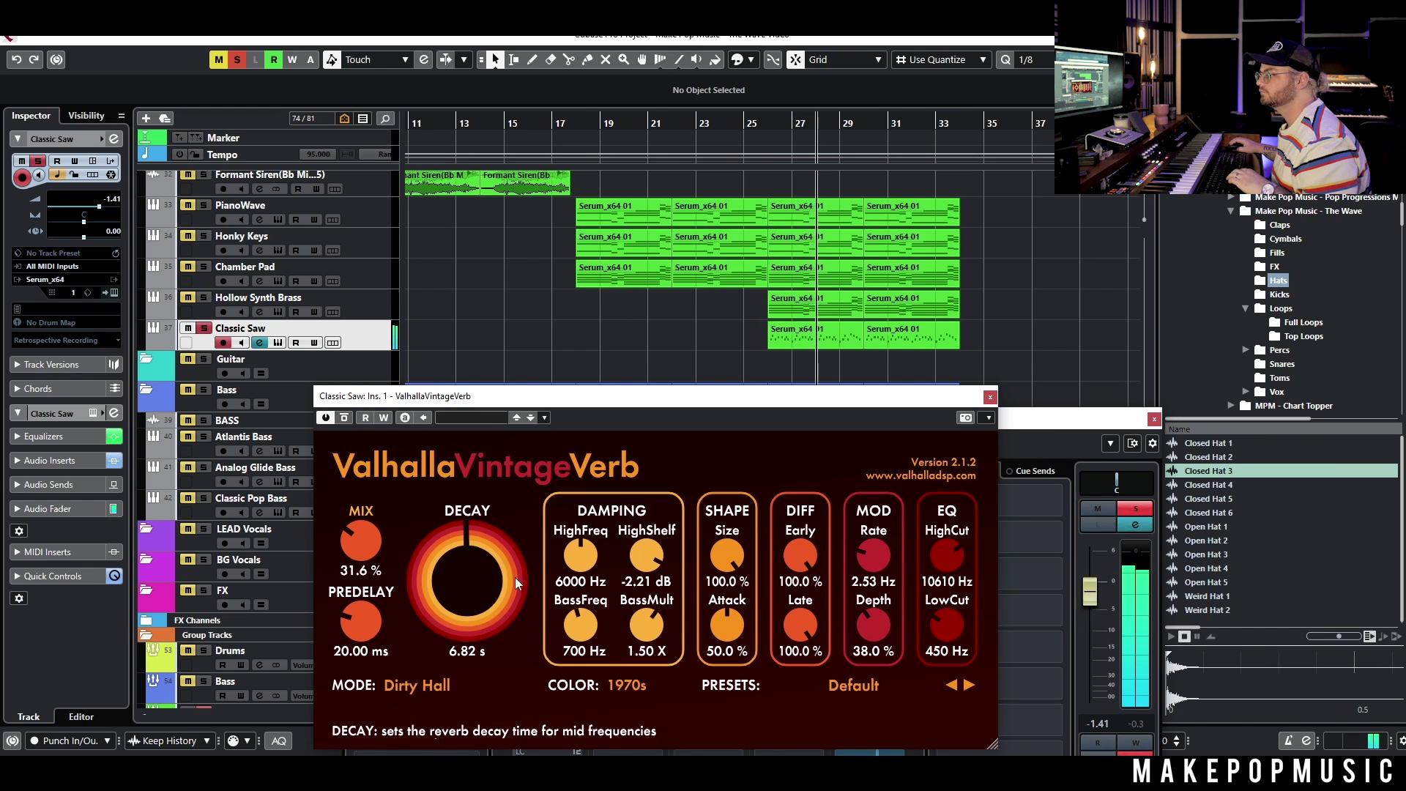
key(space)
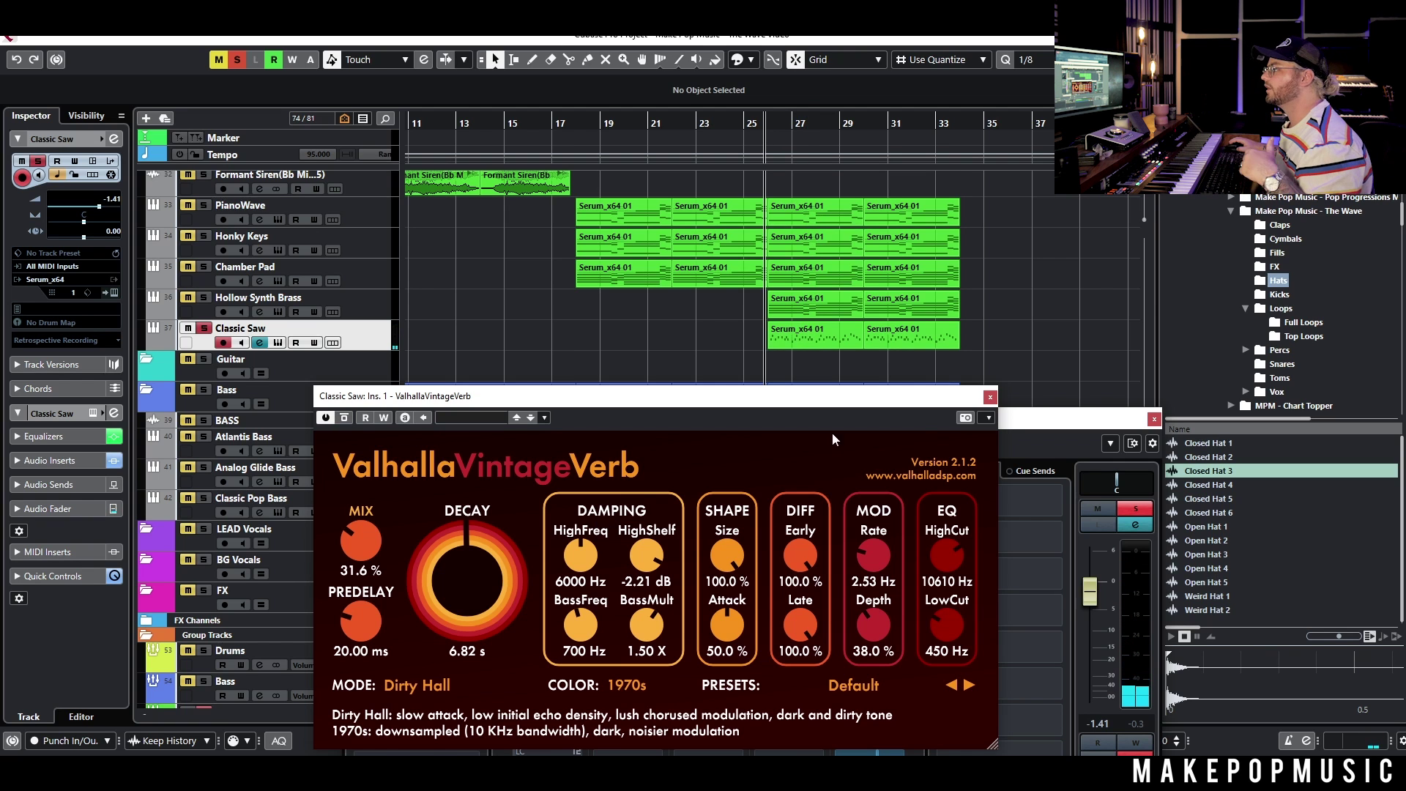
Step: Listen to Classic Saw with its Kickstart-64bit insert open, and close the plug-in windows
click(990, 397)
drag(423, 433, 454, 427)
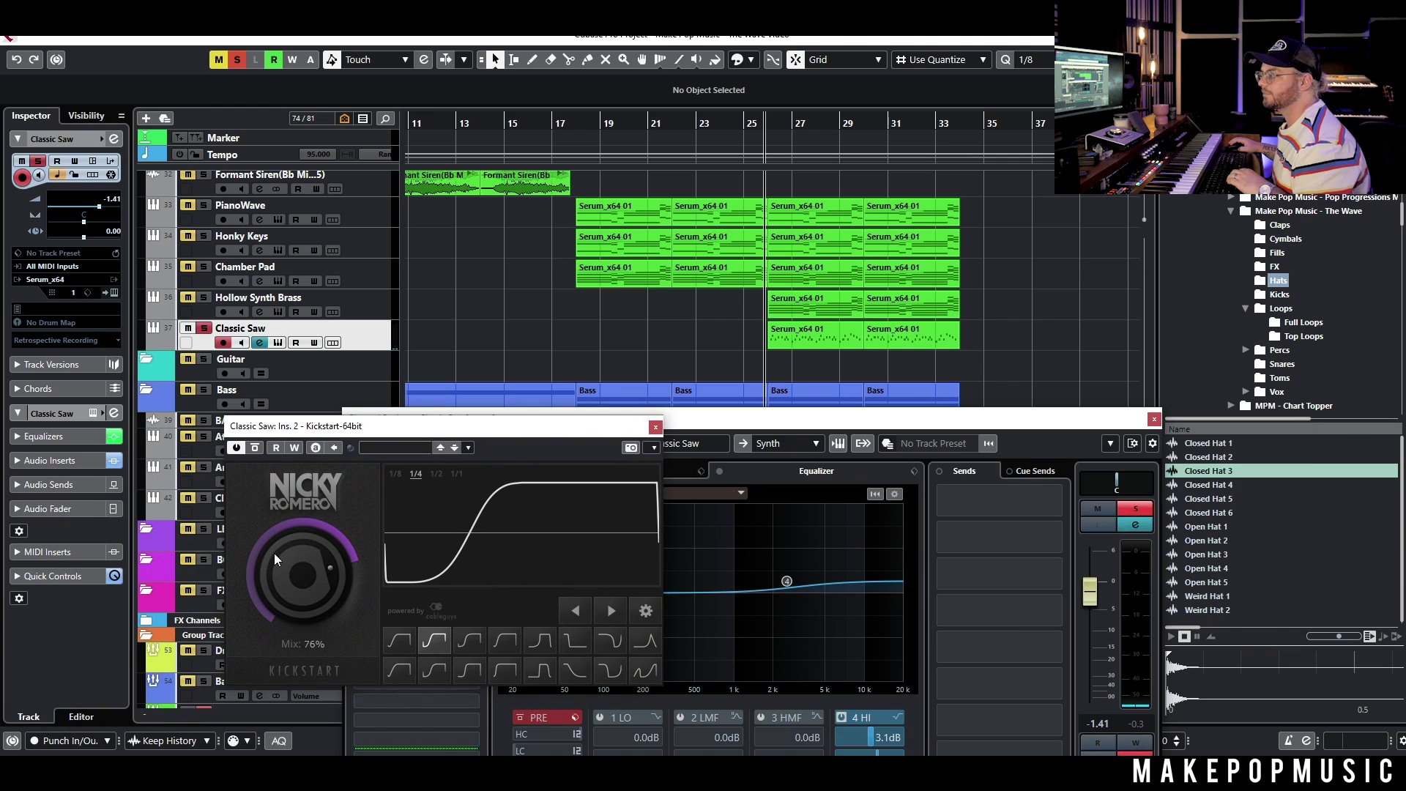
key(space)
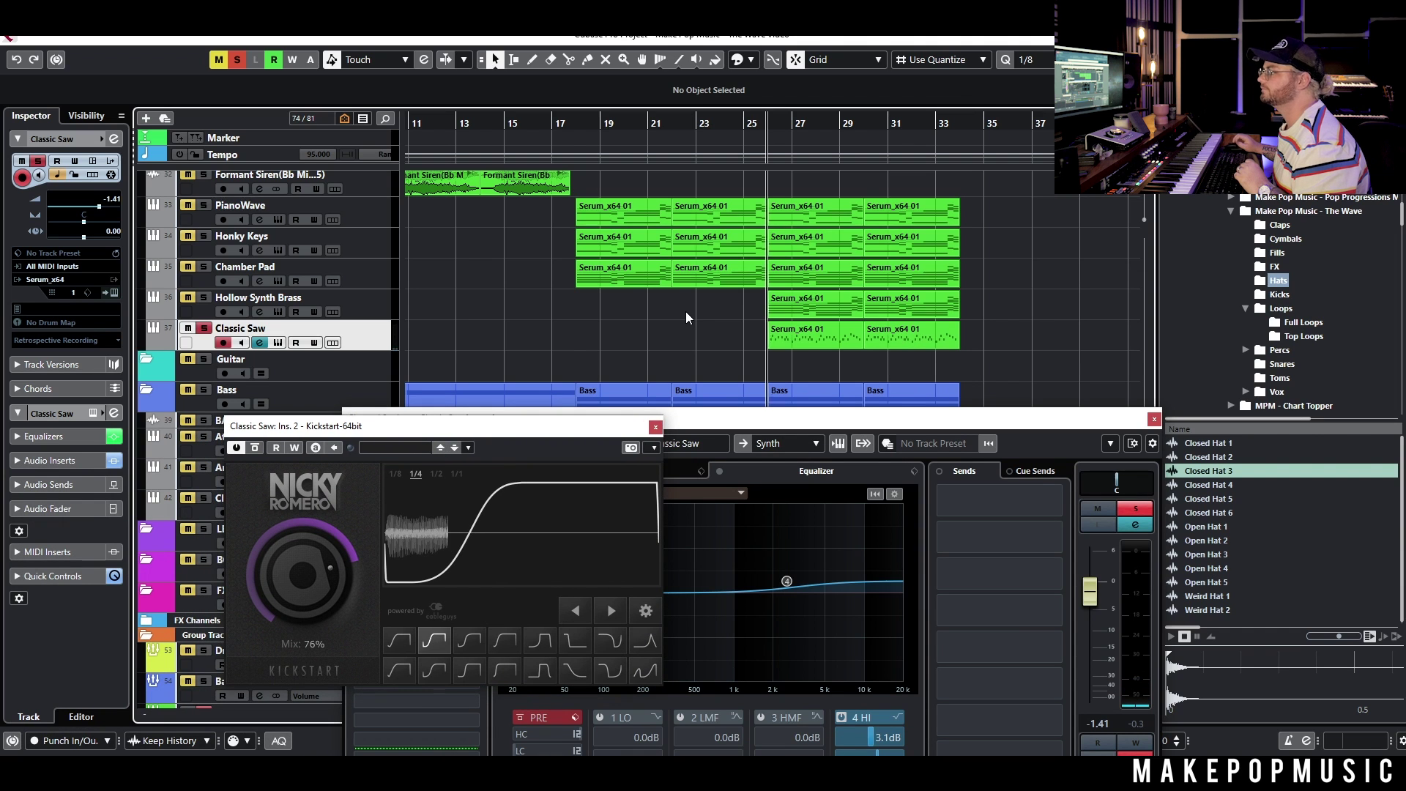
click(524, 299)
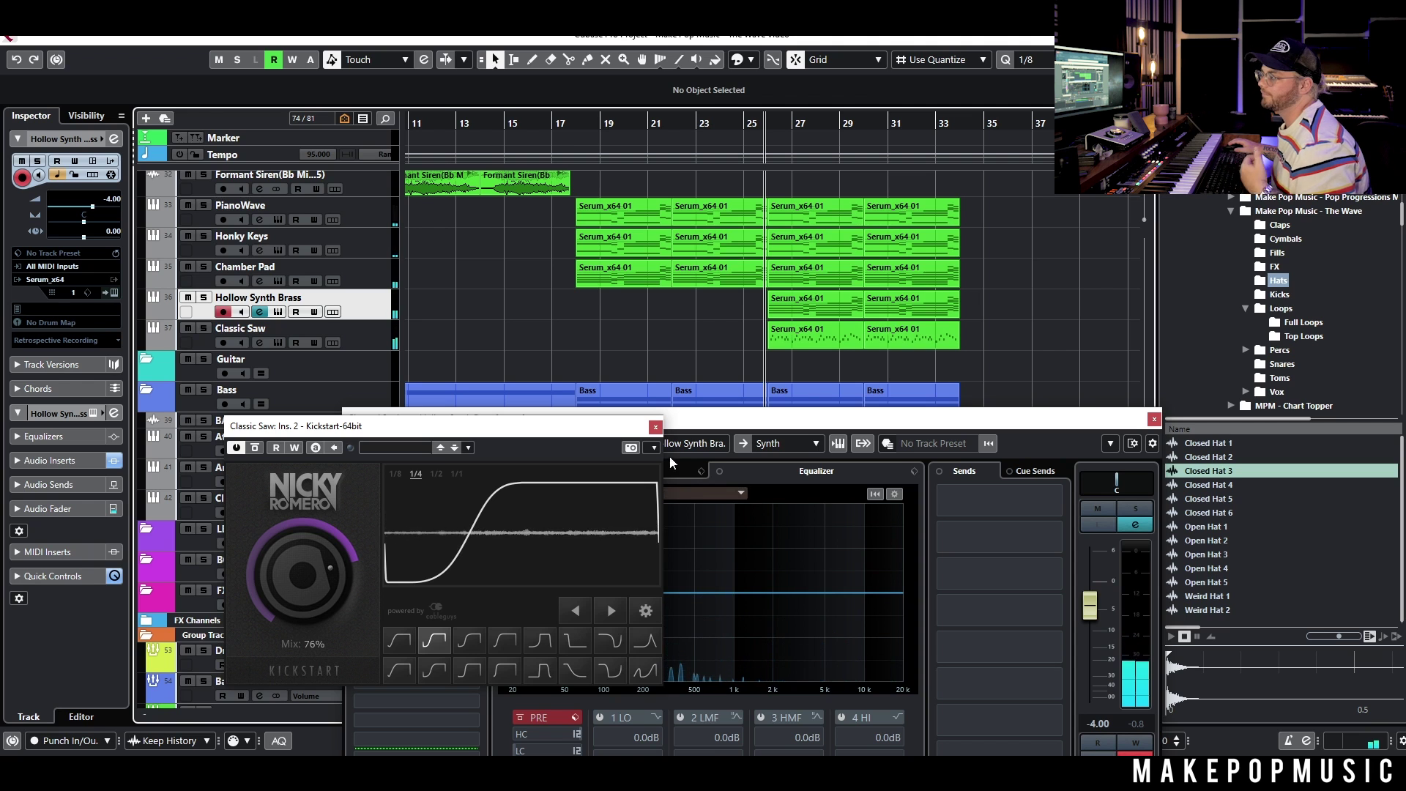
click(655, 428)
click(710, 322)
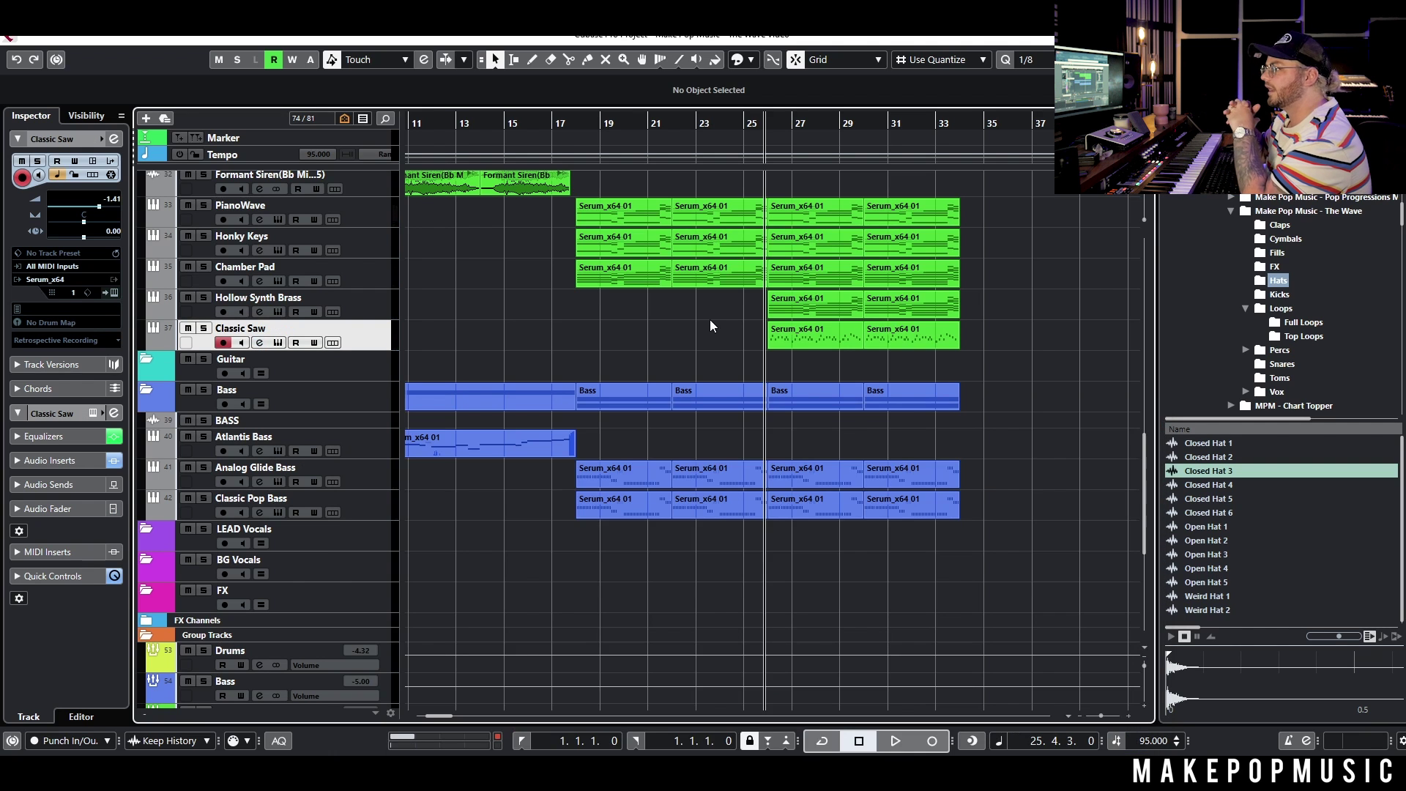
Step: Duplicate the Classic Saw track and transpose all notes in the copy's two parts up one octave
right_click(386, 339)
key(Escape)
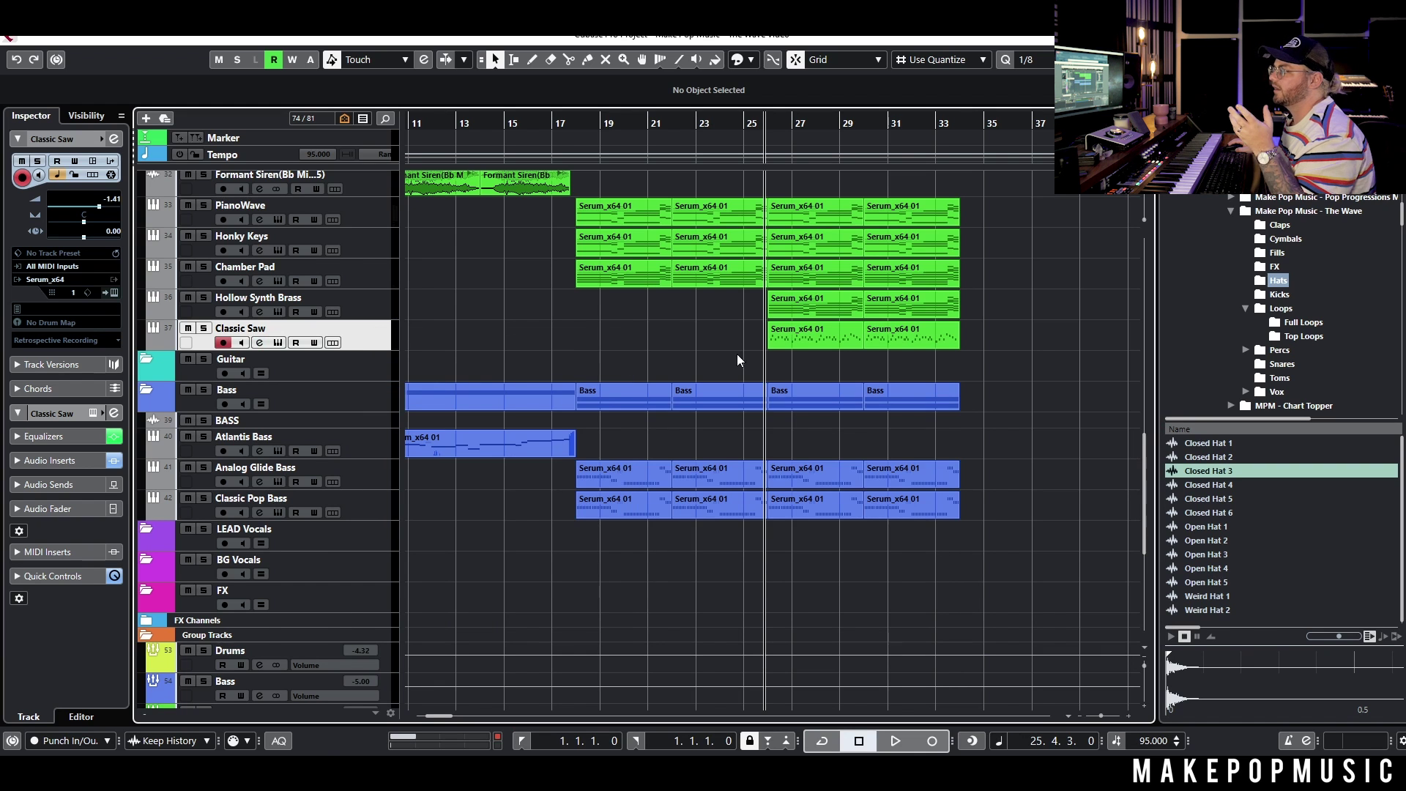
drag(742, 358, 1033, 369)
key(Return)
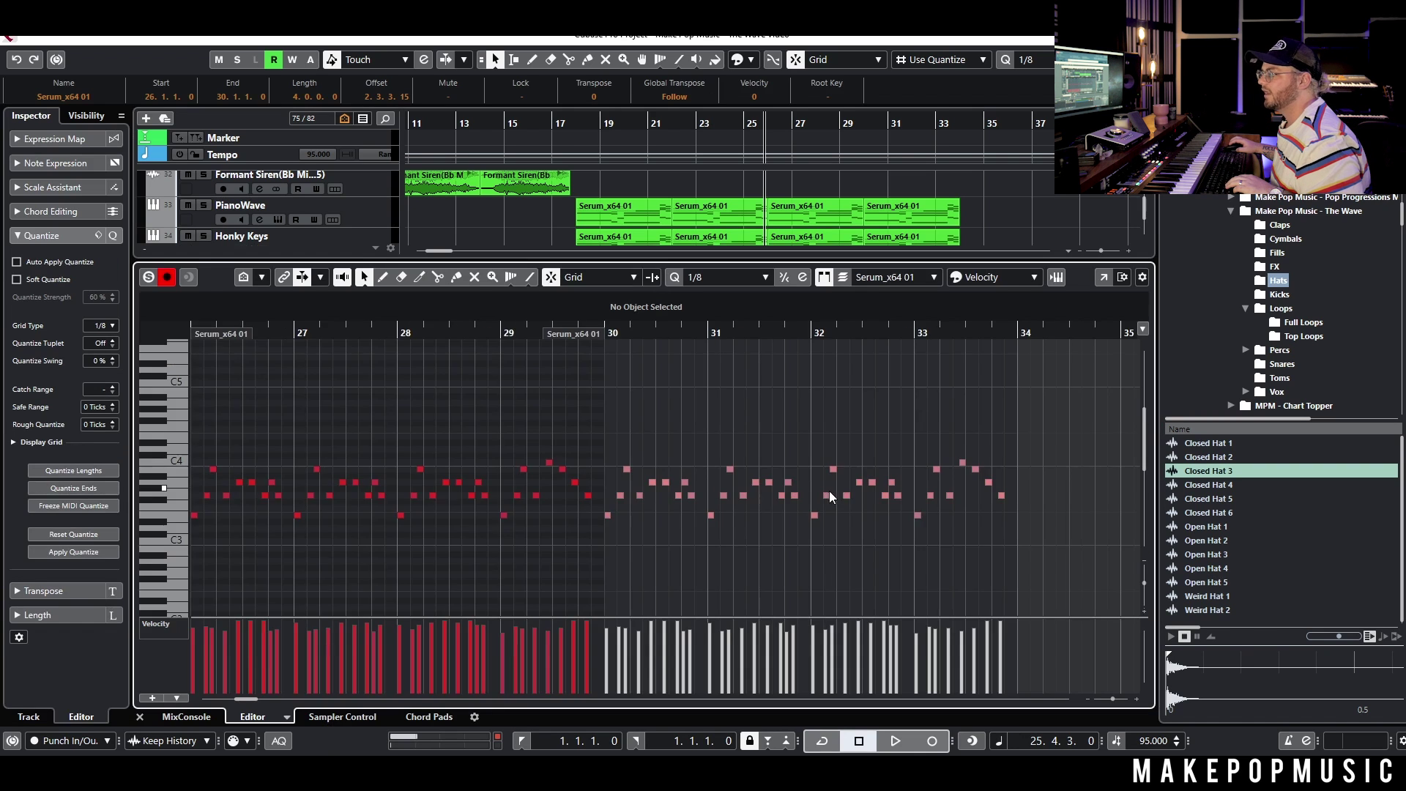
scroll(829, 490, down, 3)
drag(929, 424, 495, 608)
key(shift+Up)
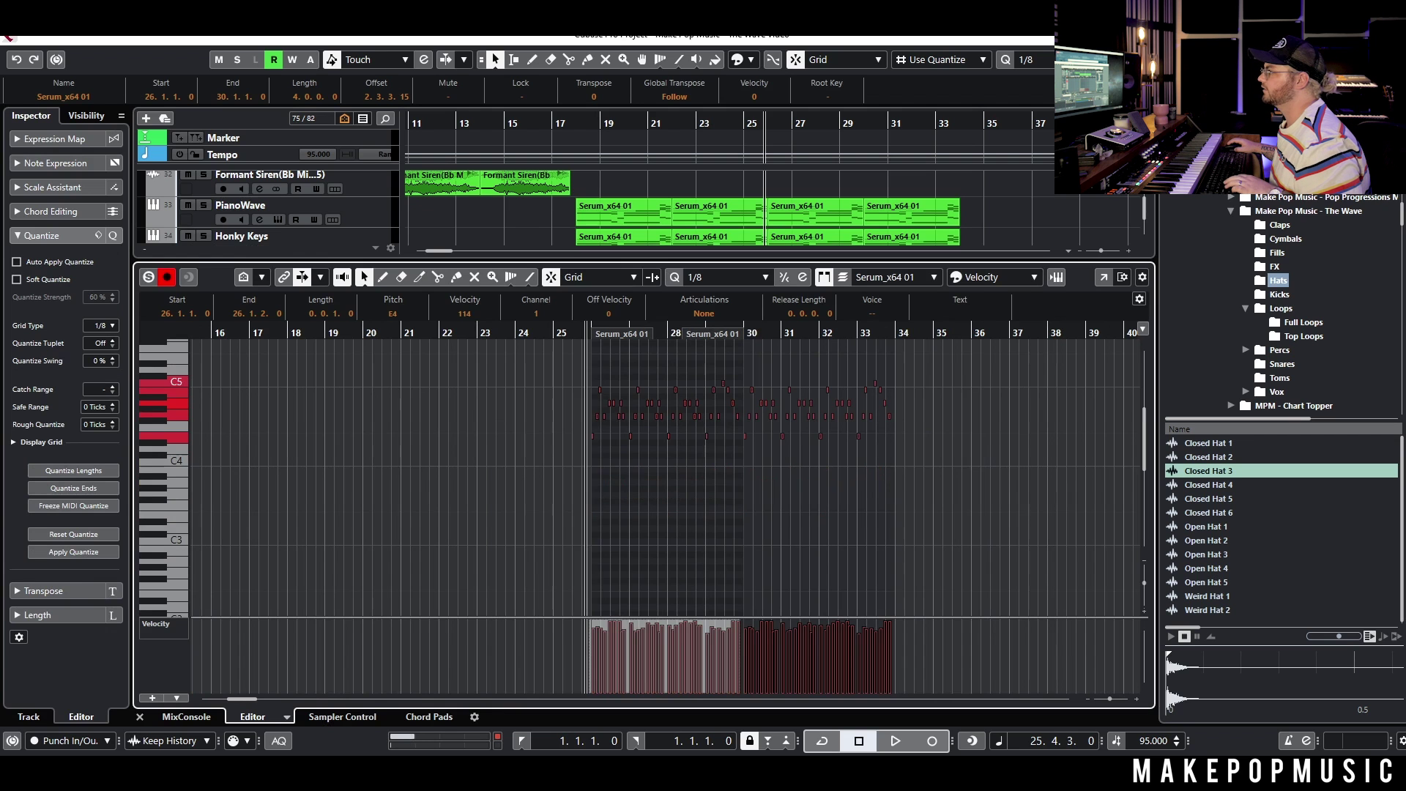
key(Return)
Step: Add Super VHS with Magic enabled as the duplicated saw's fourth insert and lower the channel volume to -7.54 dB during playback
click(260, 373)
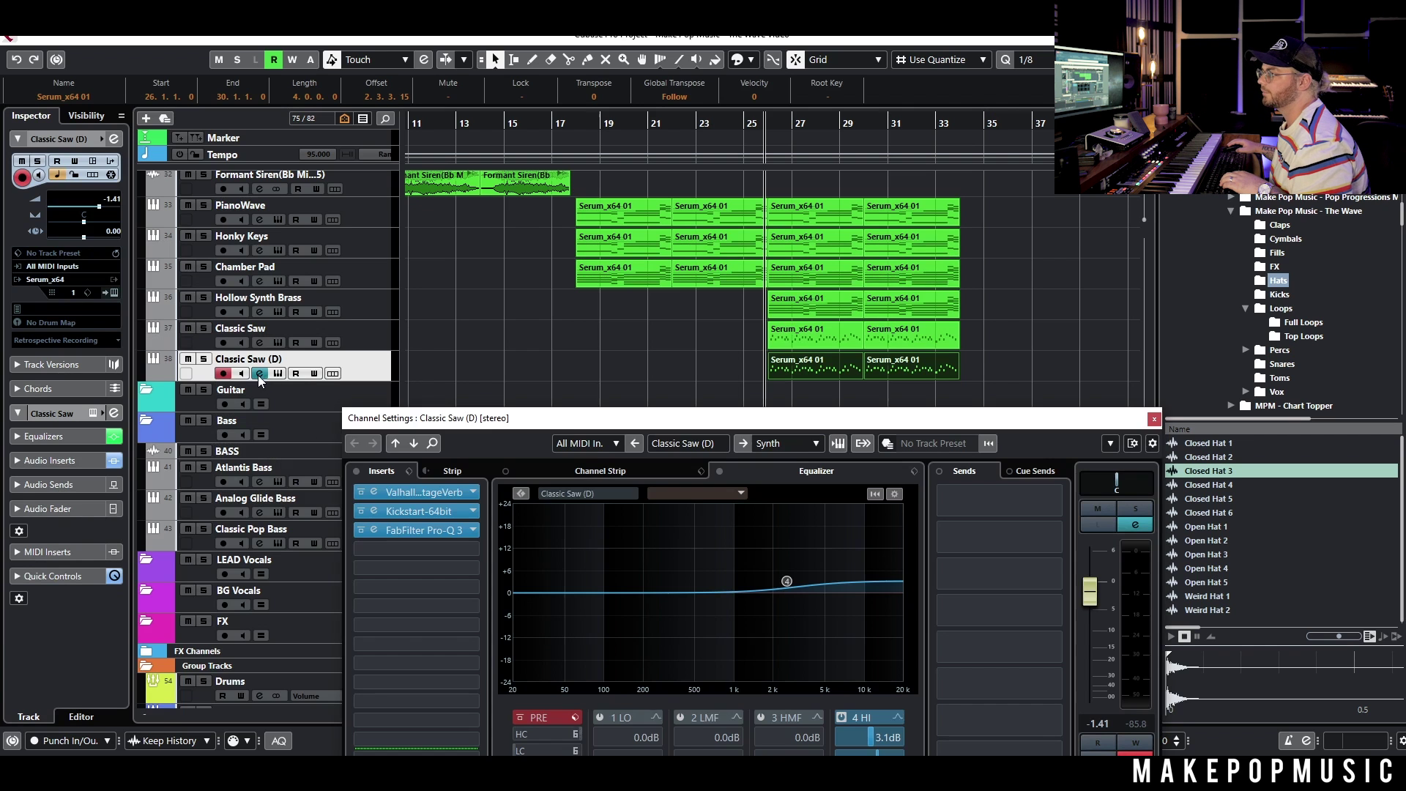
click(432, 535)
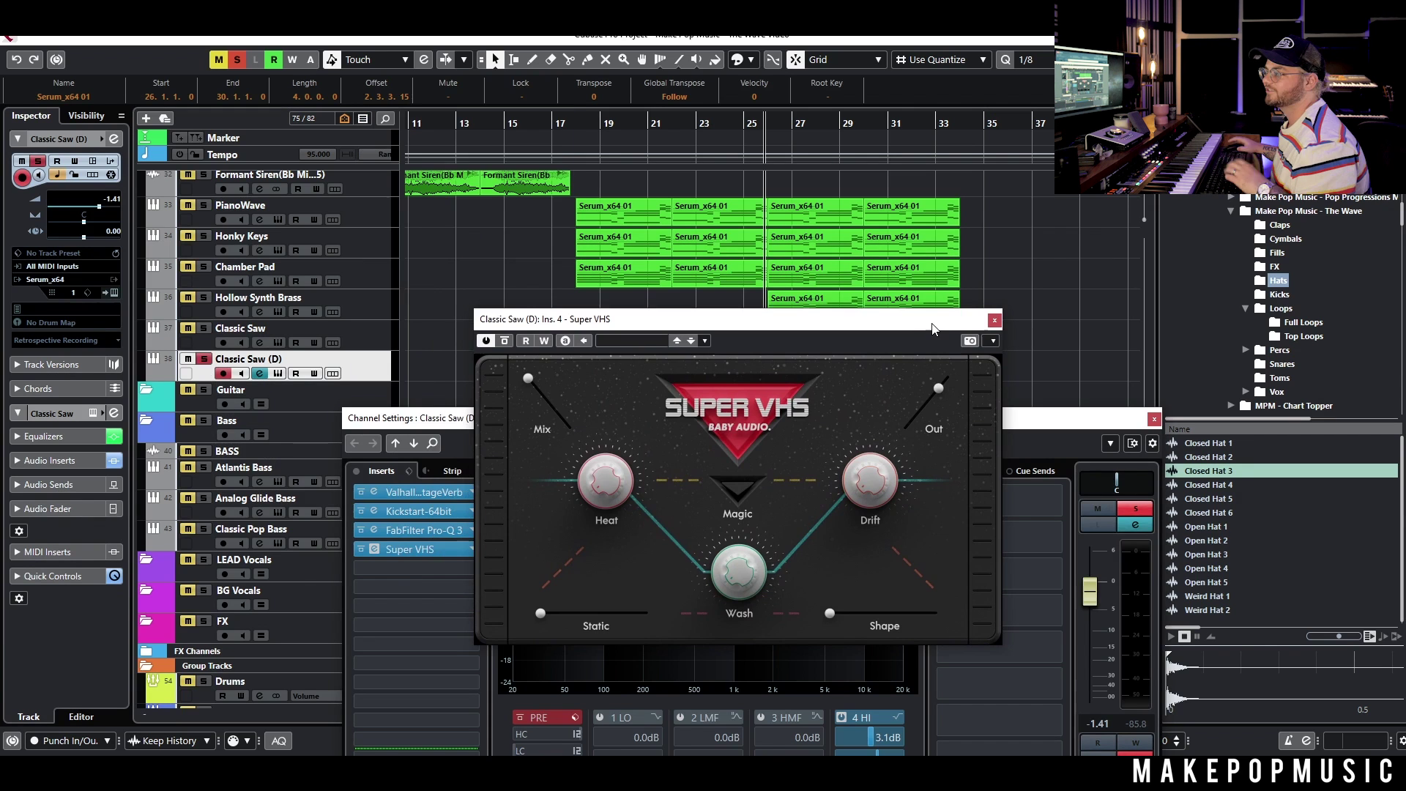
click(735, 490)
key(space)
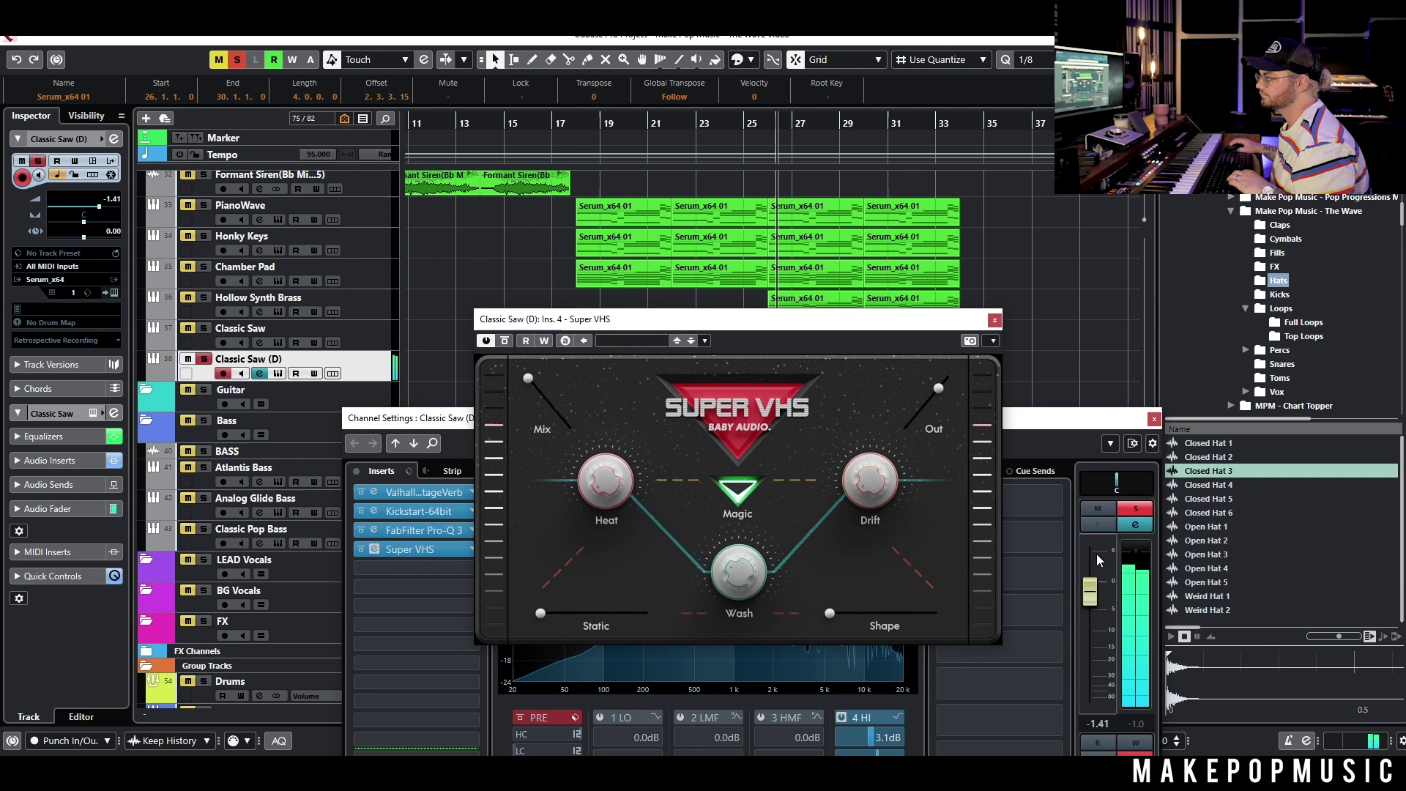
drag(1092, 579, 1092, 608)
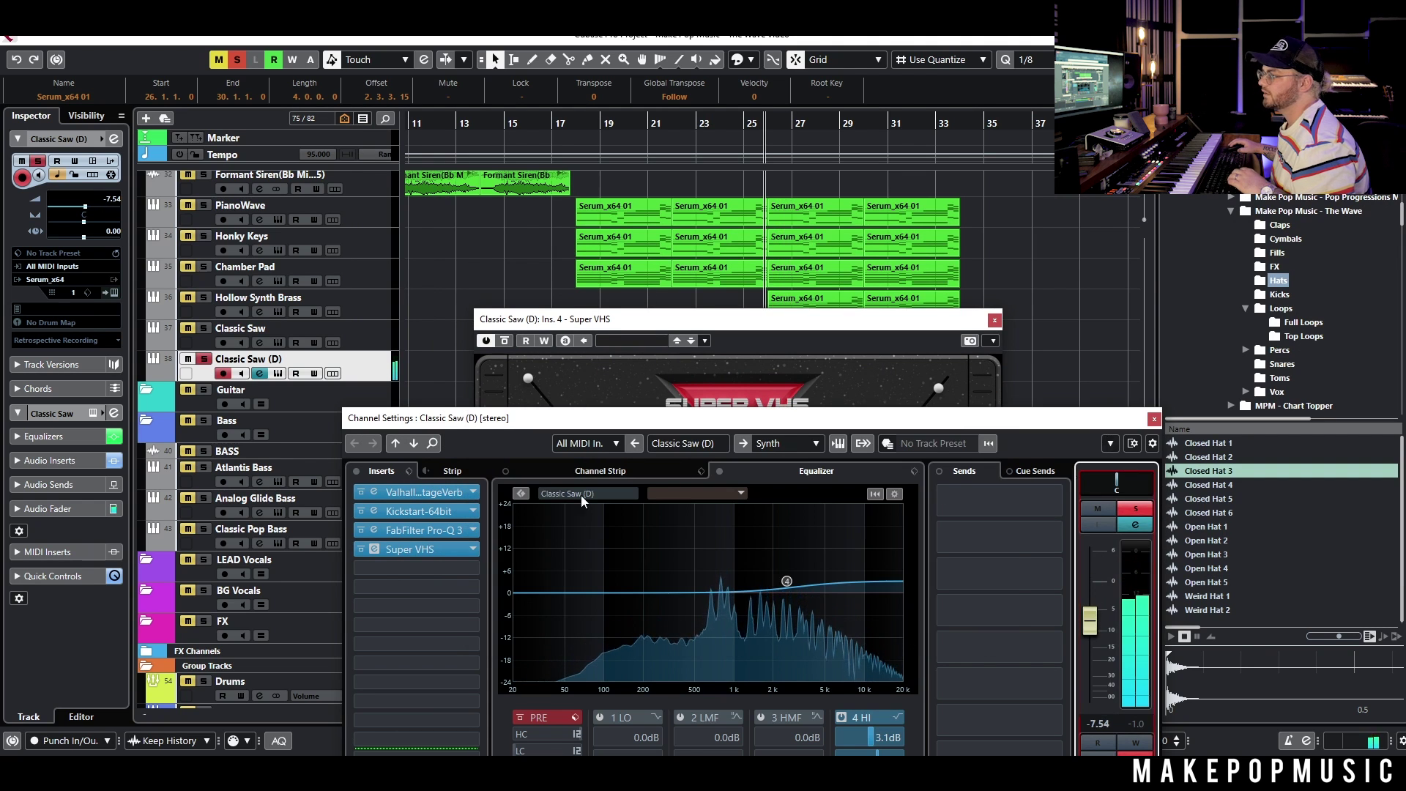
click(441, 548)
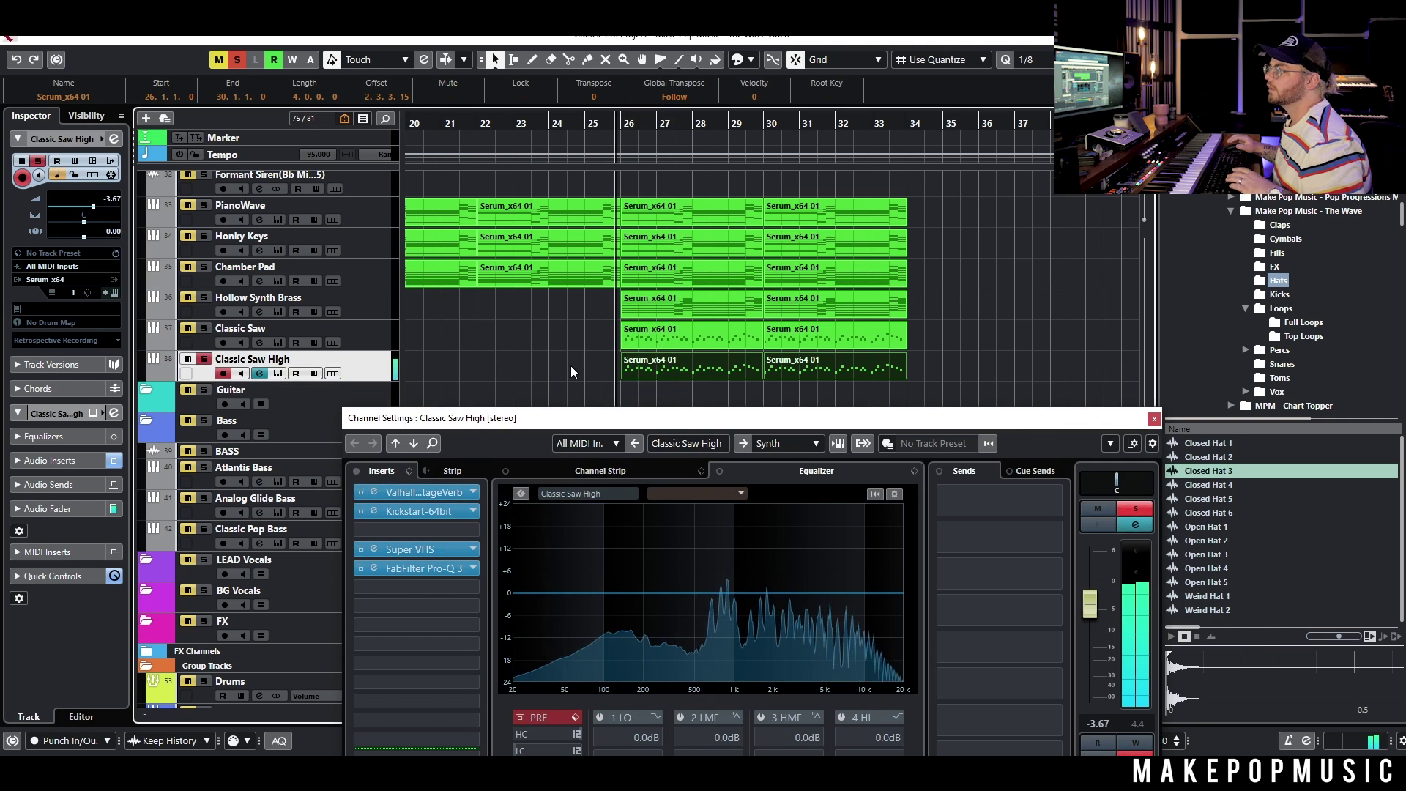
Step: Check the Super VHS settings on Classic Saw High, close its windows, and unsolo the track
click(428, 549)
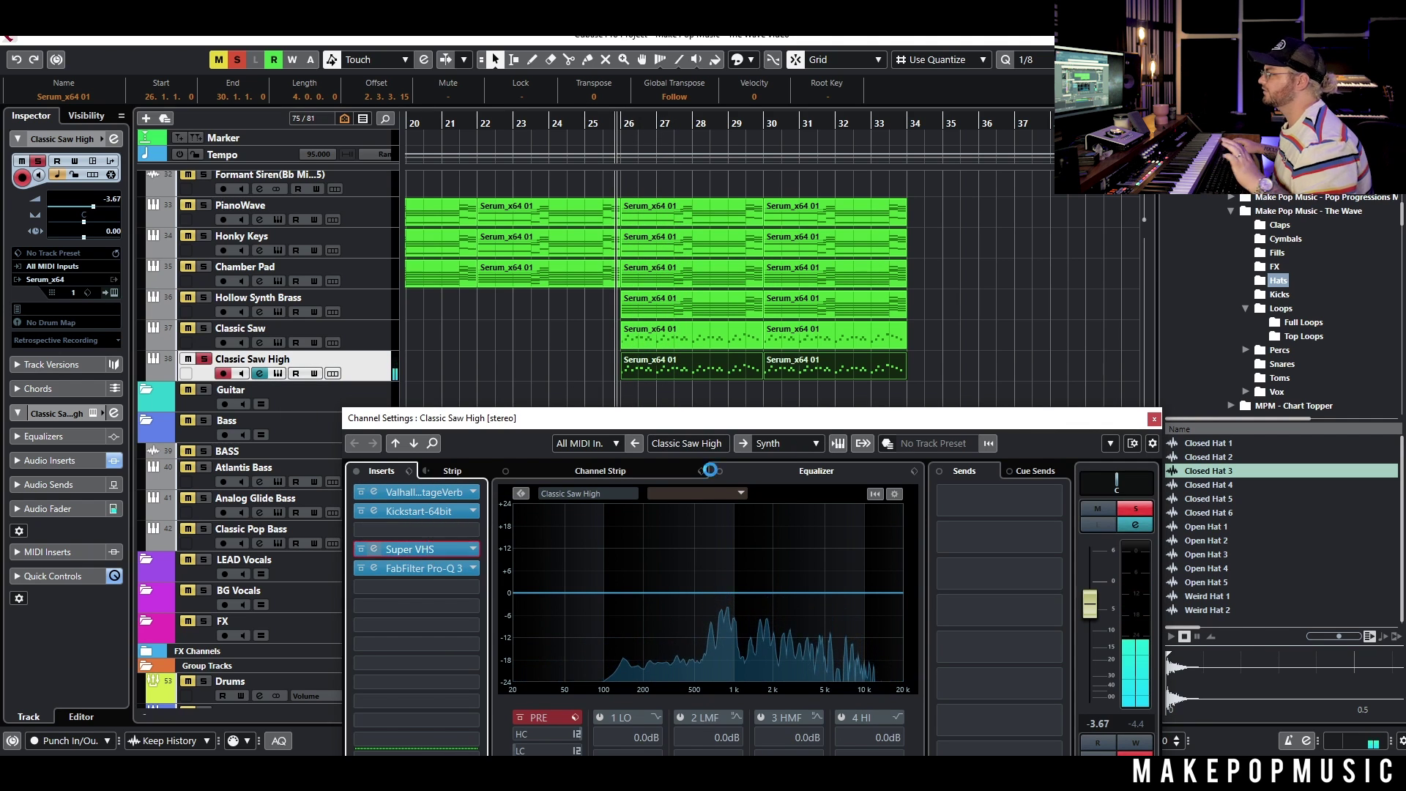
drag(1193, 224, 406, 268)
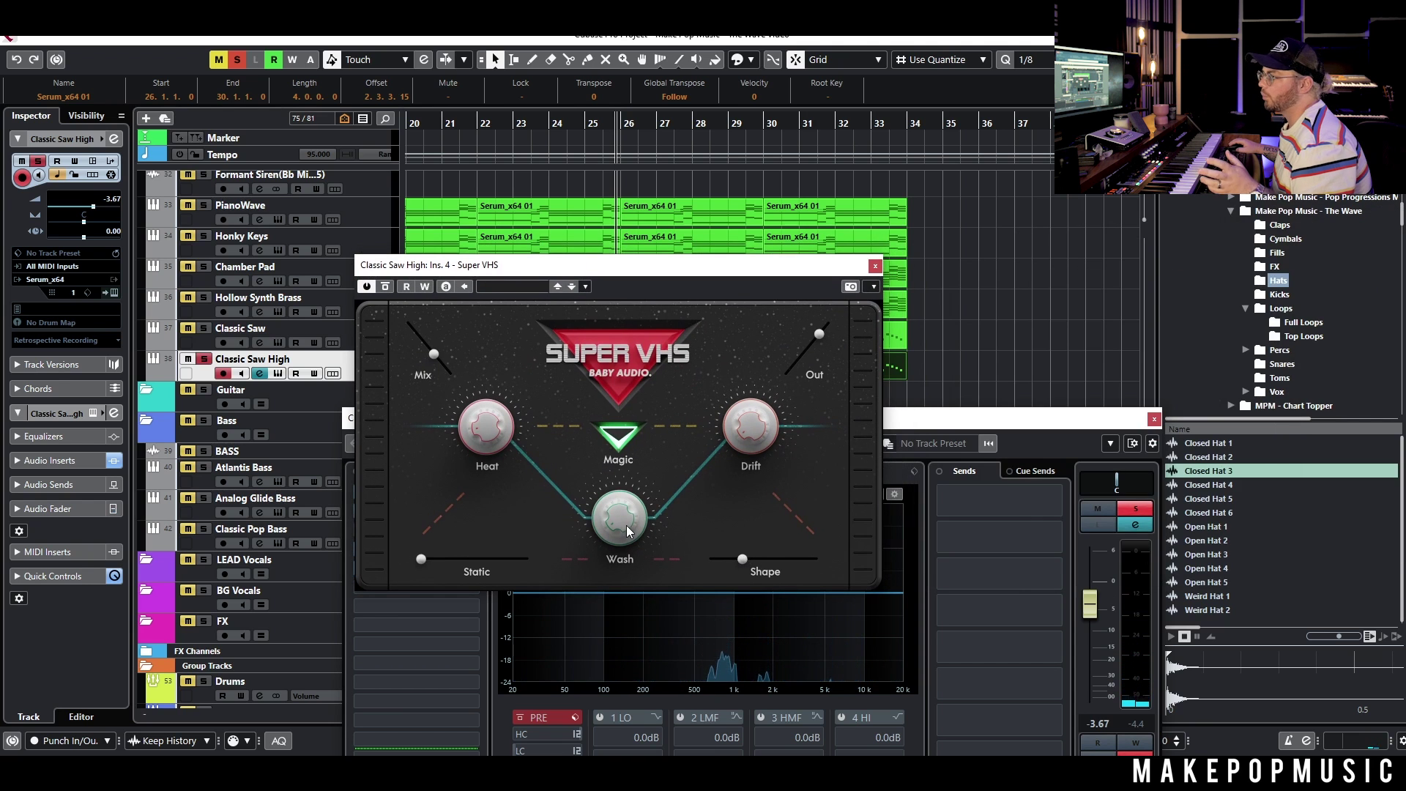
click(875, 265)
click(507, 380)
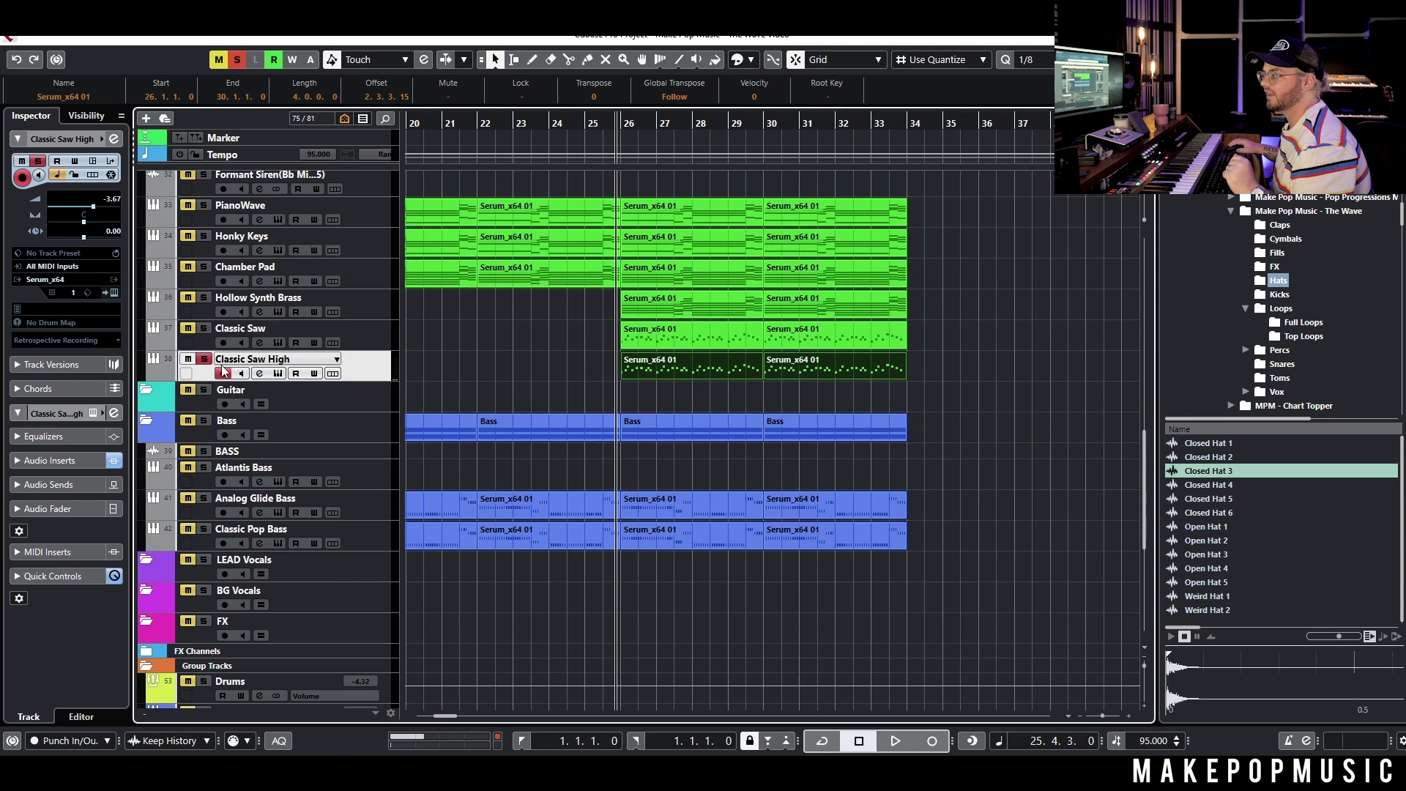
click(203, 359)
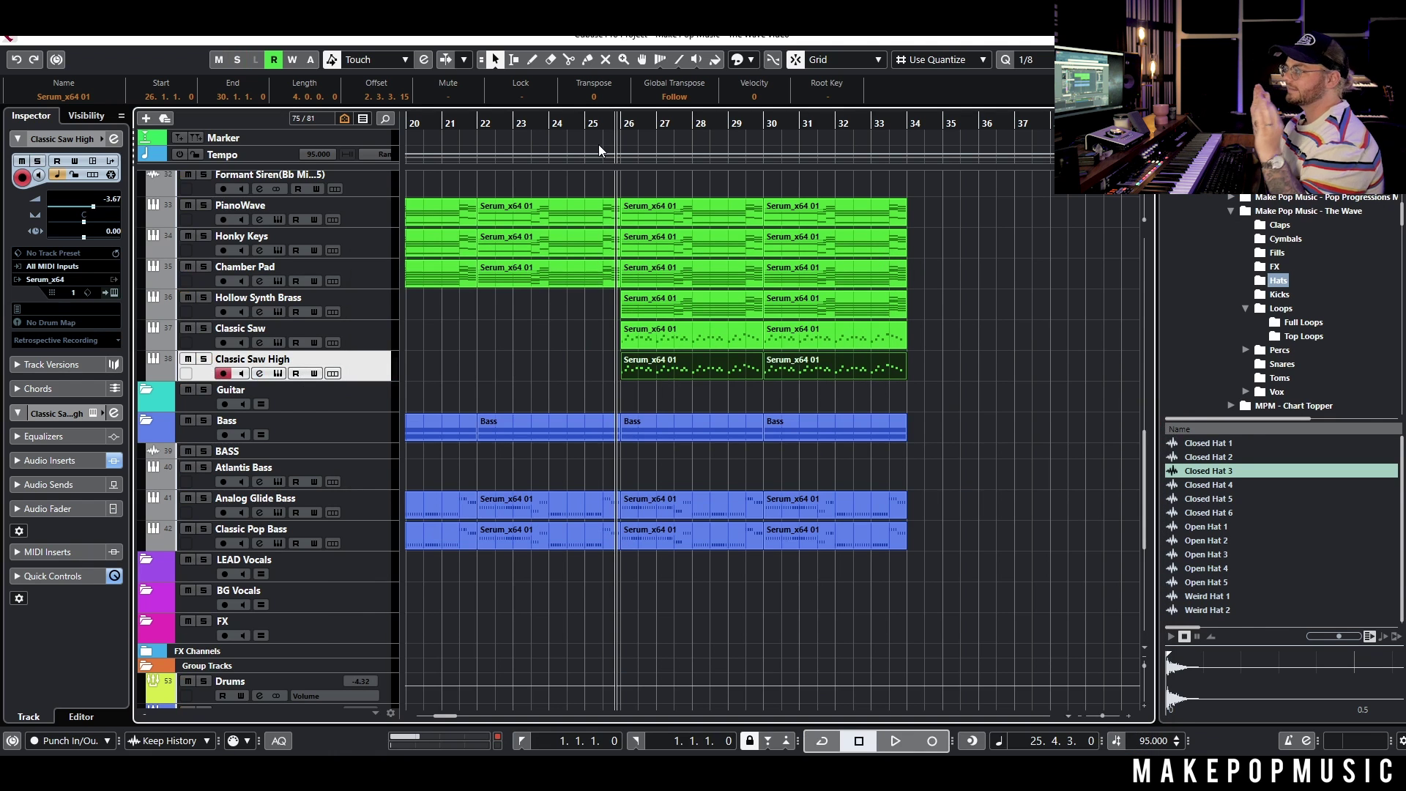
Step: Play the full mix from just before bar 26, comparing it with Classic Saw High muted and unmuted, and stop
key(space)
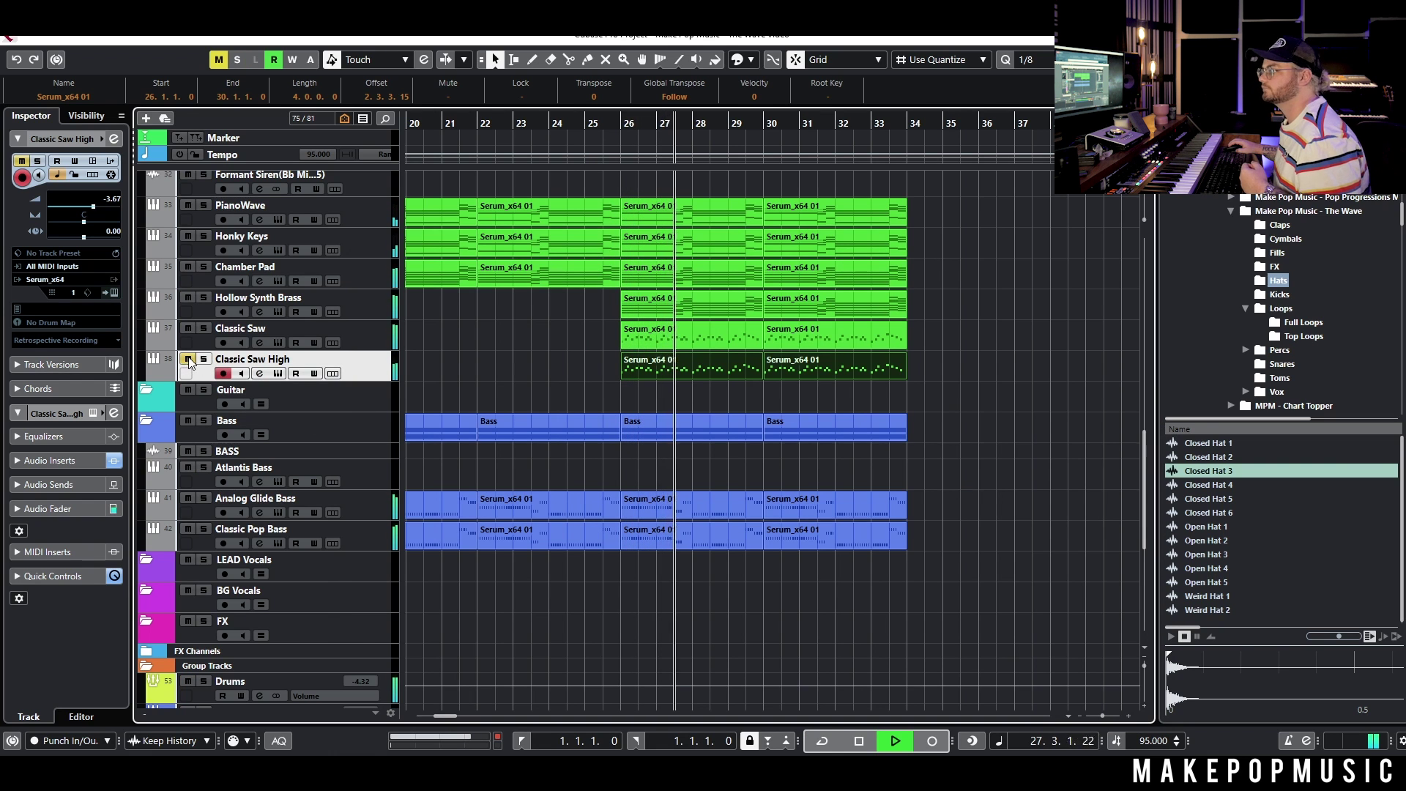
scroll(513, 310, down, 6)
scroll(578, 287, up, 10)
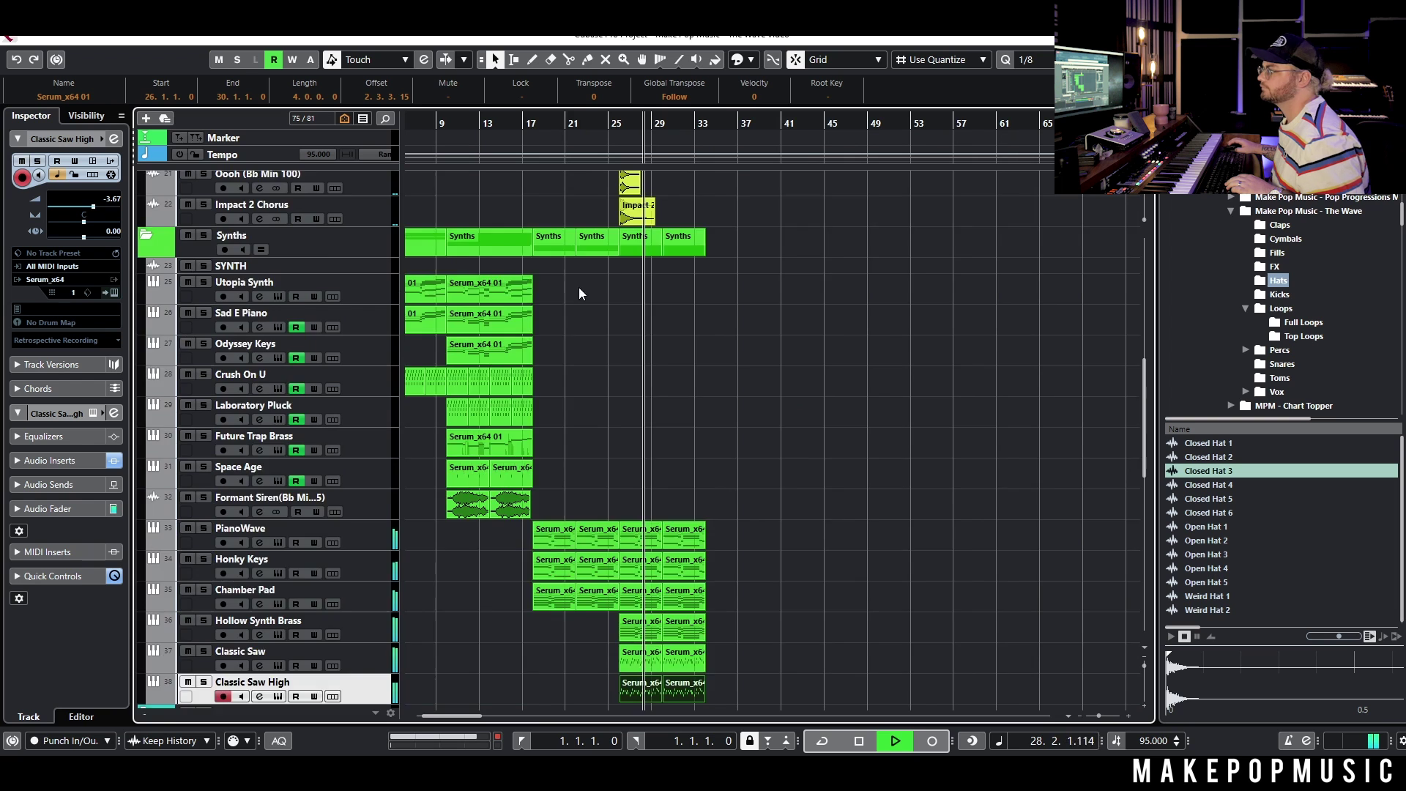
scroll(609, 269, down, 10)
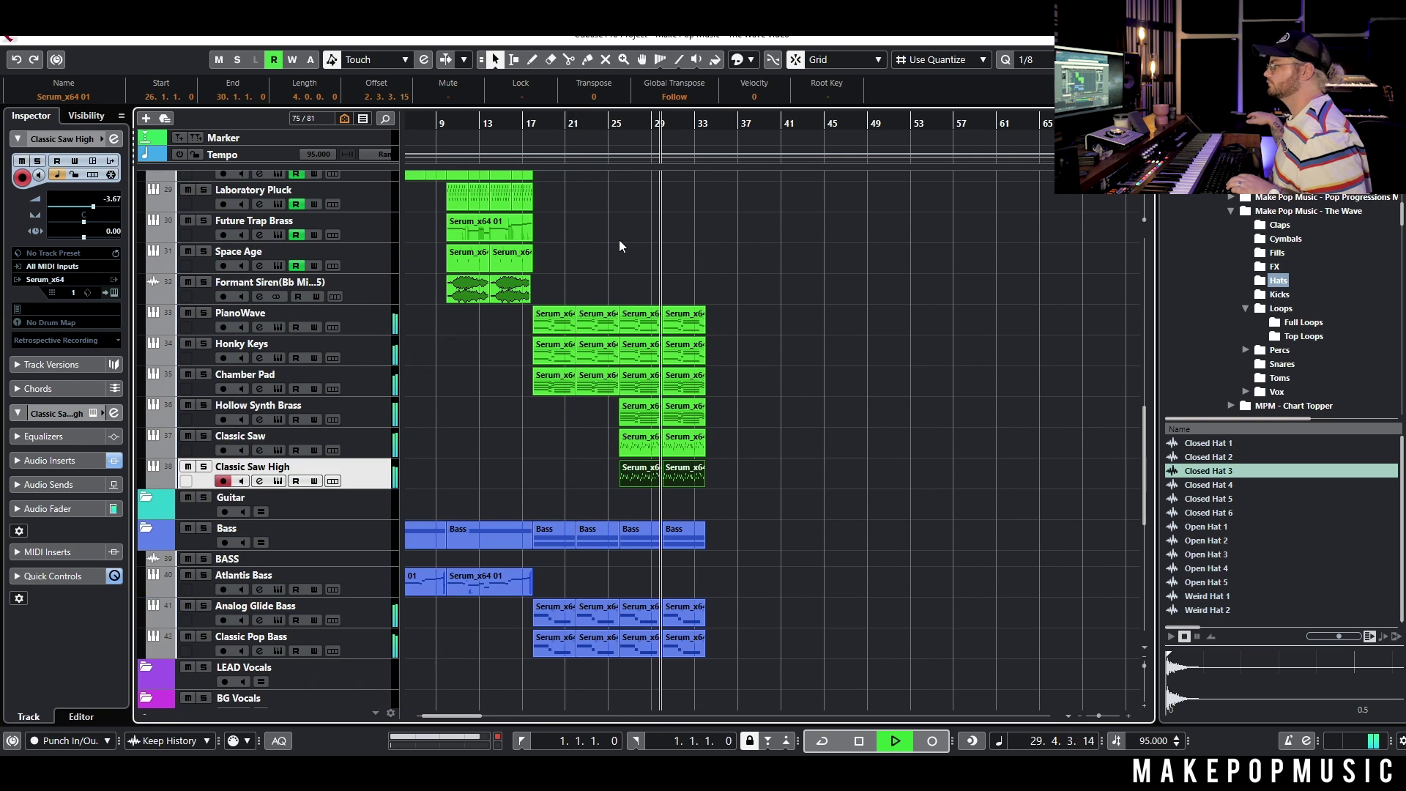
key(space)
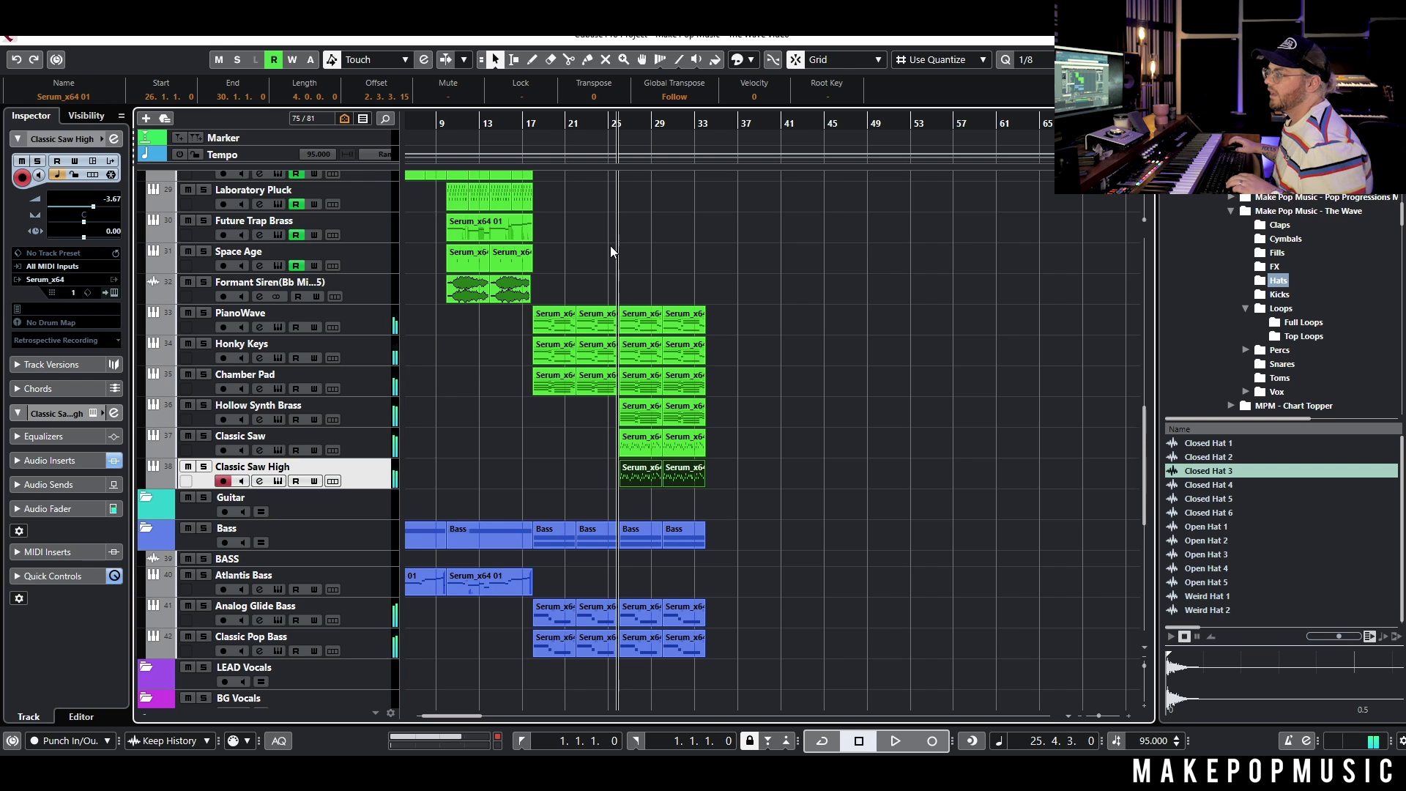
Step: Open the Groove Agent SE instrument of the Tom Fill track in the drums section to examine its Tom 4 pads
scroll(612, 251, up, 10)
scroll(584, 551, up, 2)
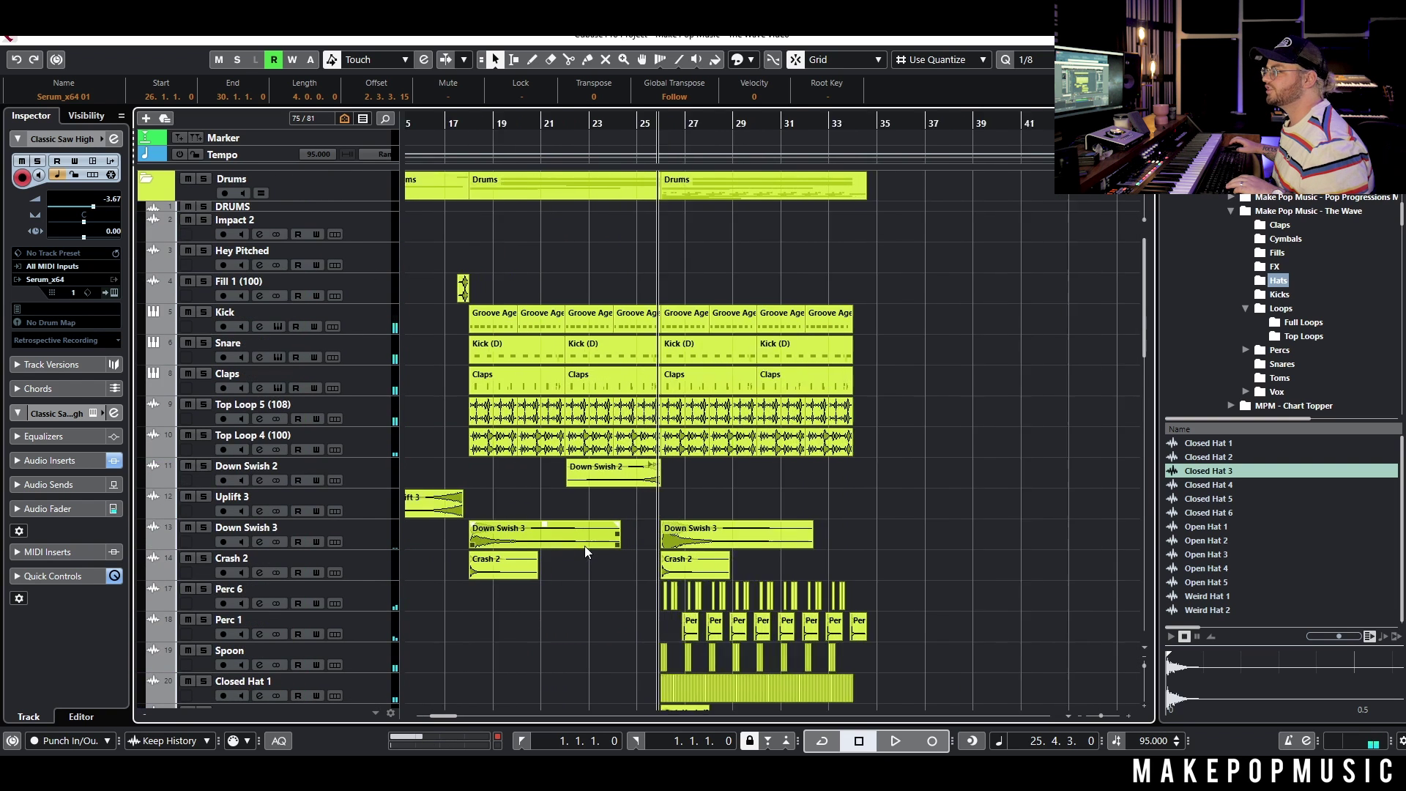
scroll(584, 551, up, 3)
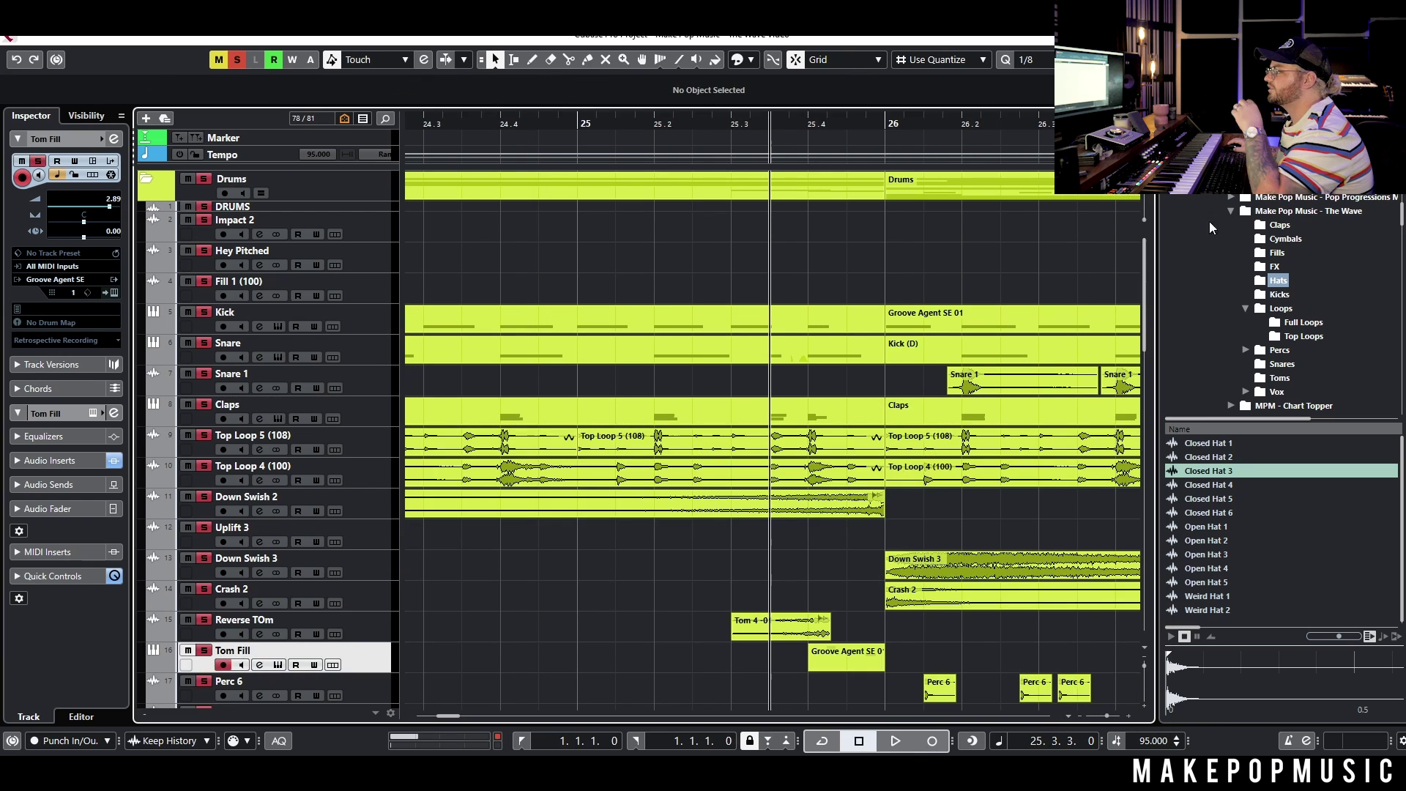
click(278, 664)
drag(248, 141, 299, 149)
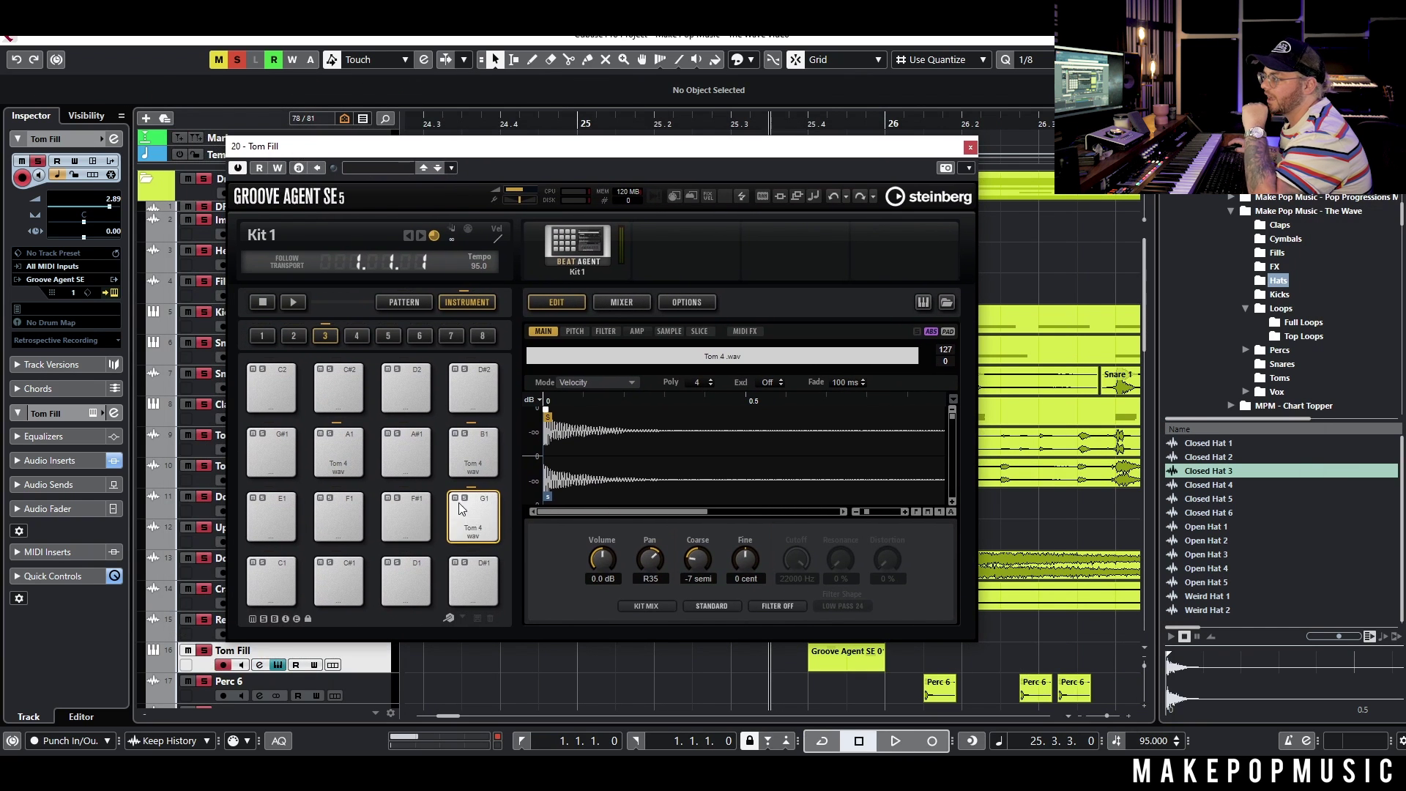
Step: Audition the three Tom 4 pads of the Tom Fill kit and close the Groove Agent SE window
click(479, 466)
click(331, 458)
click(472, 523)
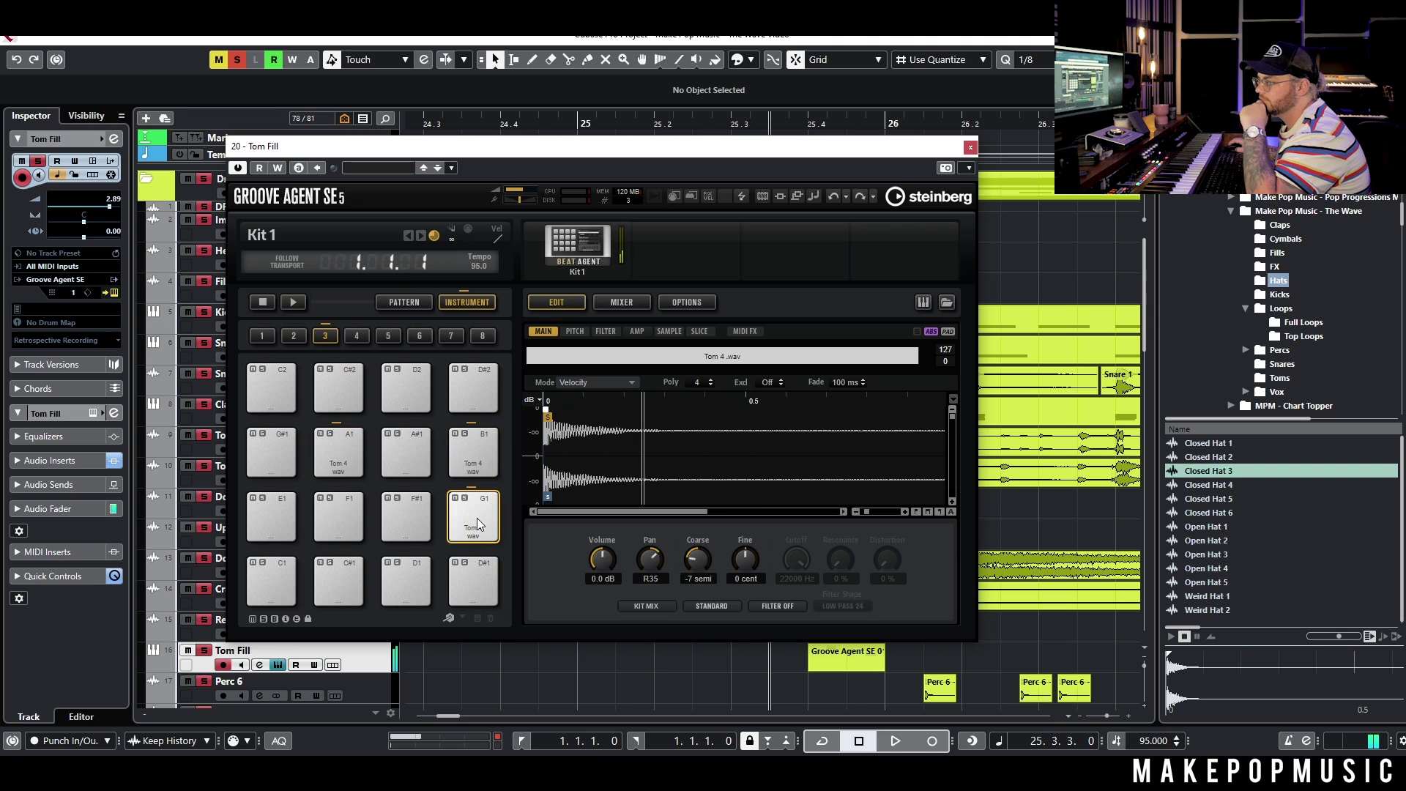
click(969, 148)
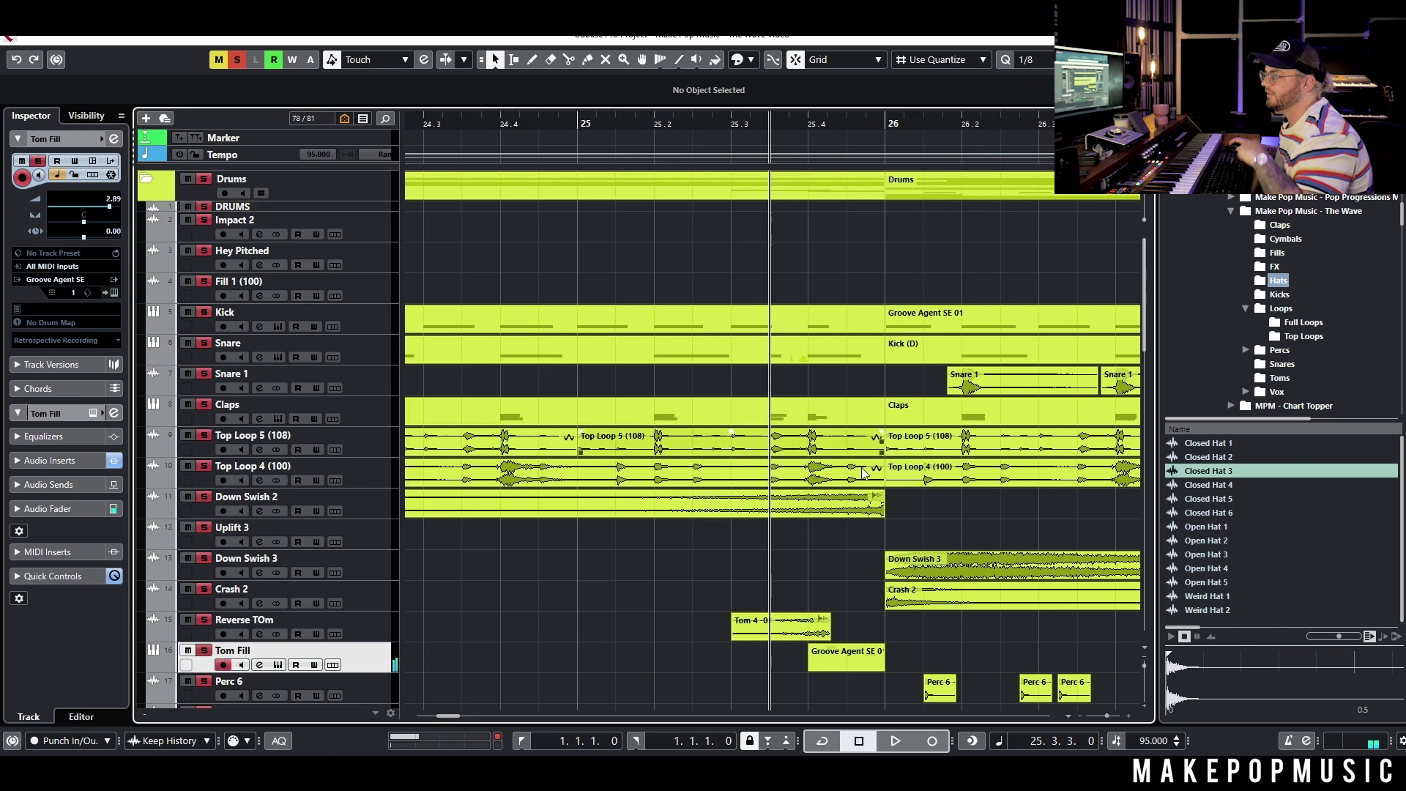
Step: Play the soloed drums from beat 25.3 into bar 26 to hear the tom fill, stop, and unsolo the Drums folder
click(739, 125)
key(space)
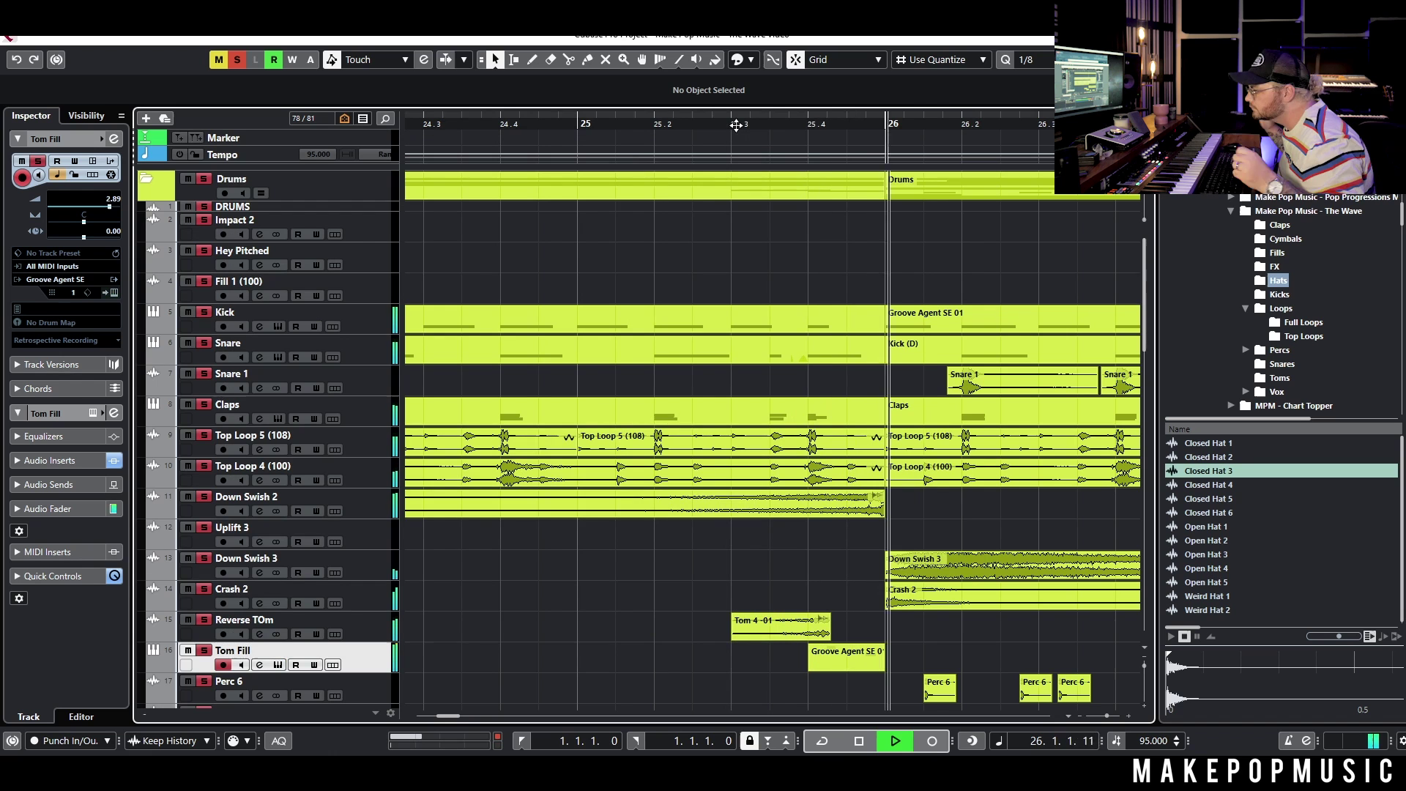
key(space)
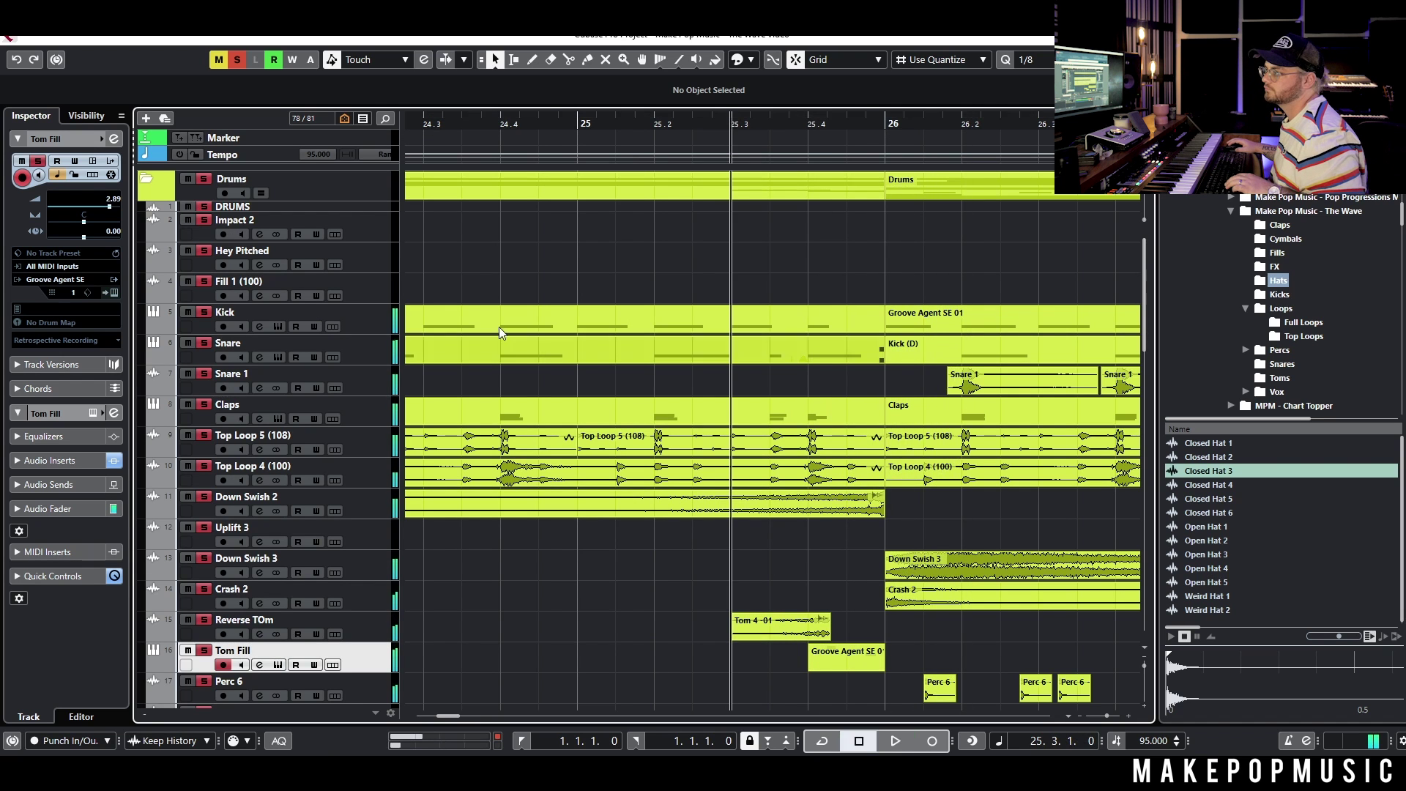
click(204, 180)
Step: Solo and select the Snare 1 track and play it from 26.1.3
key(g)
key(g)
key(g)
key(g)
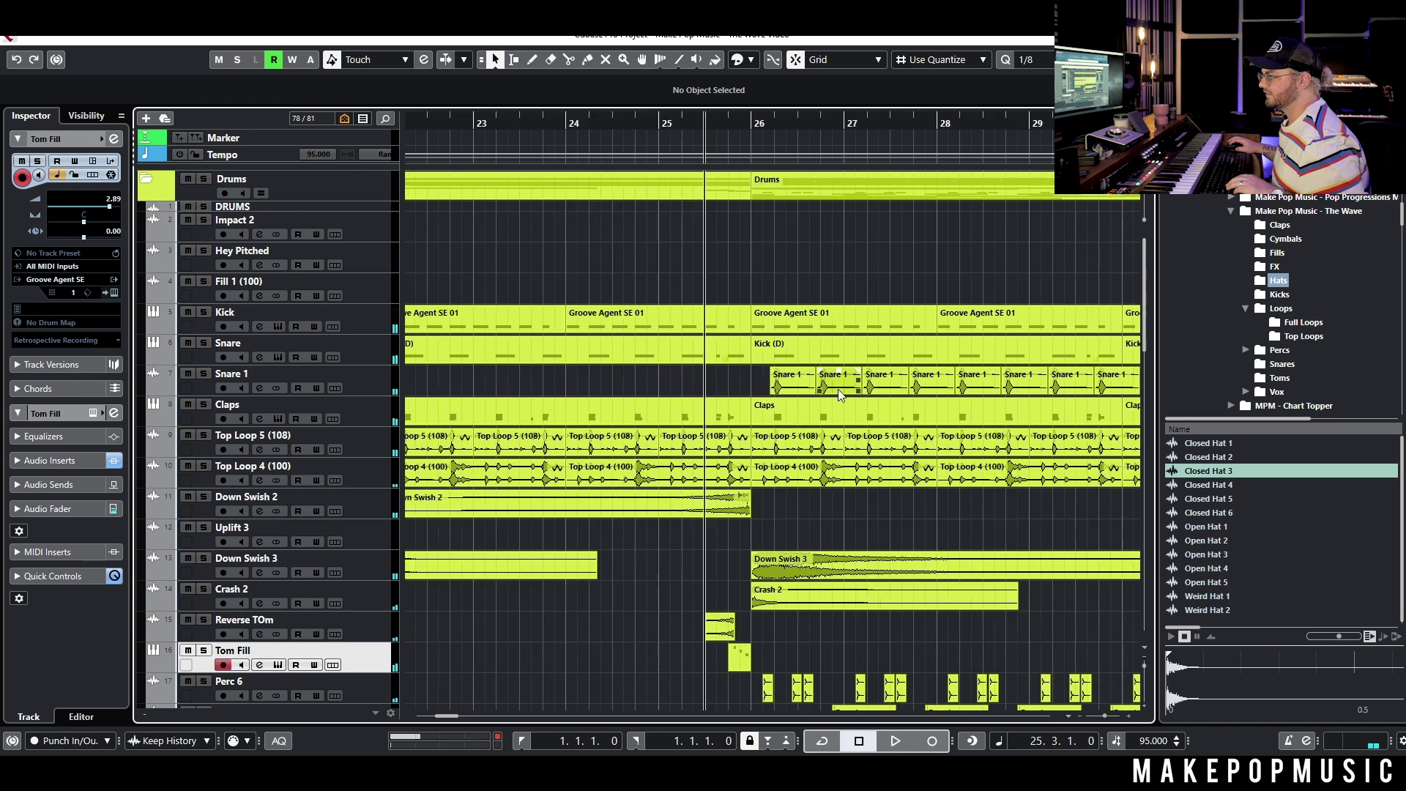
scroll(737, 384, down, 2)
click(204, 373)
scroll(648, 362, up, 6)
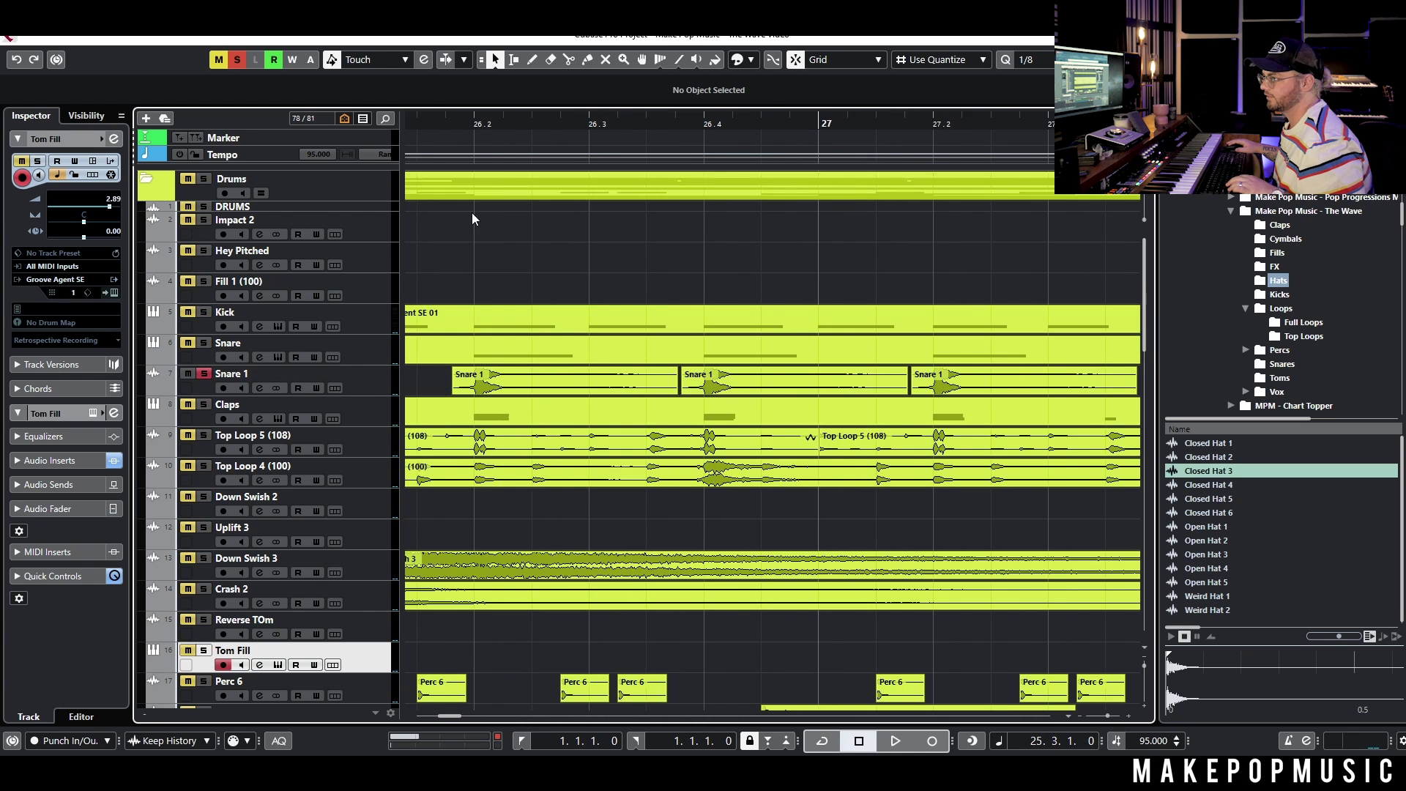
drag(417, 118, 566, 119)
click(338, 376)
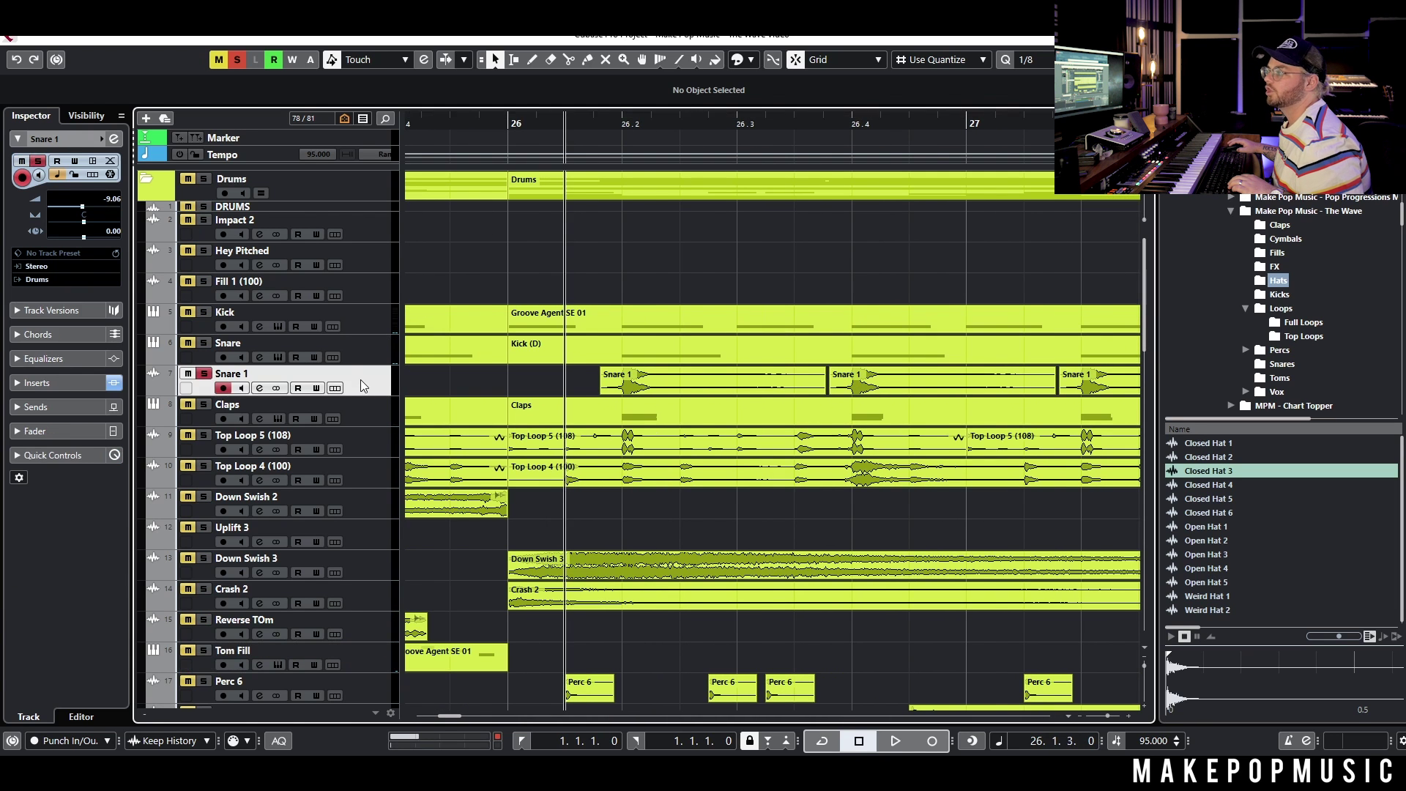
key(space)
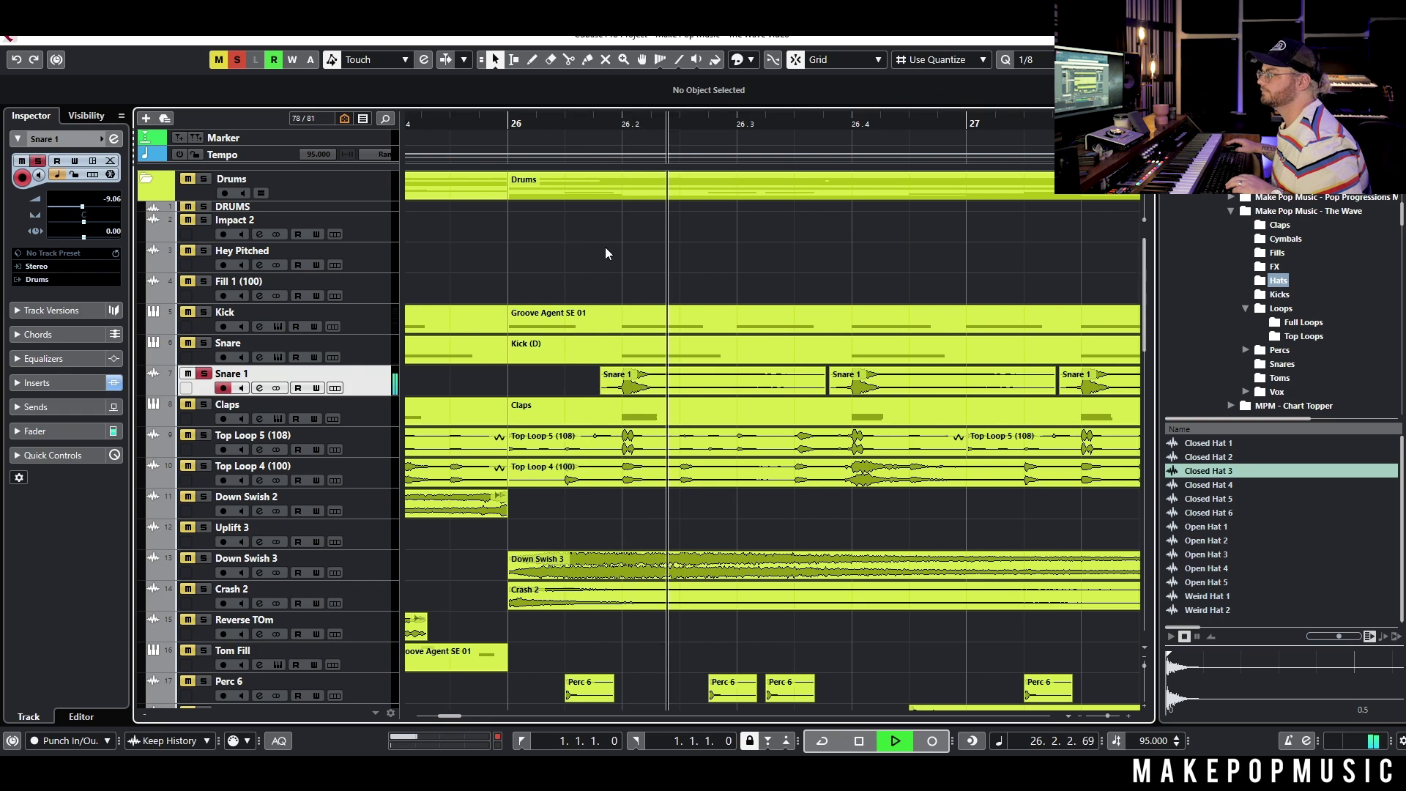
Step: Solo the whole Drums folder during playback to hear Snare 1 in context, stop, and unsolo the folder
scroll(608, 249, down, 5)
click(206, 179)
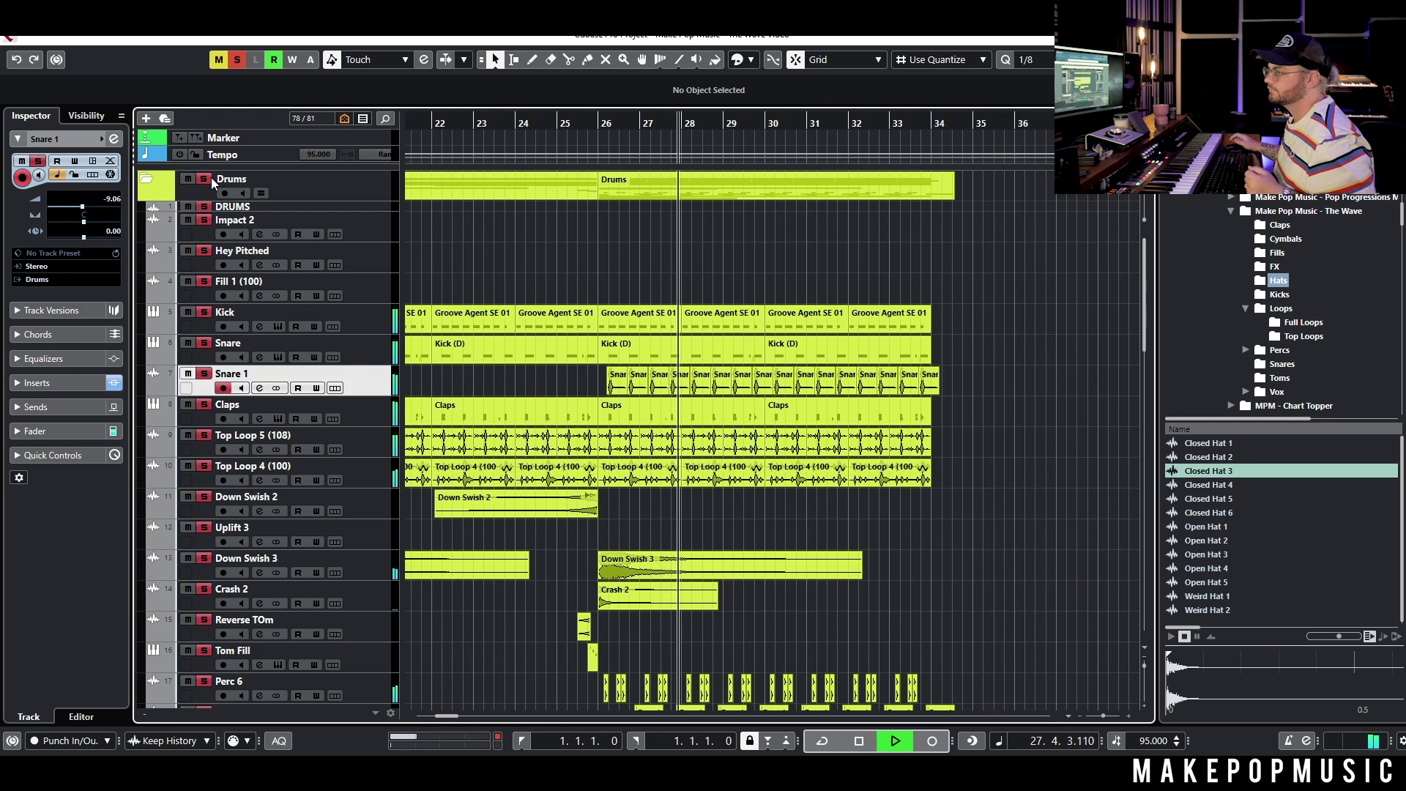
key(space)
click(205, 180)
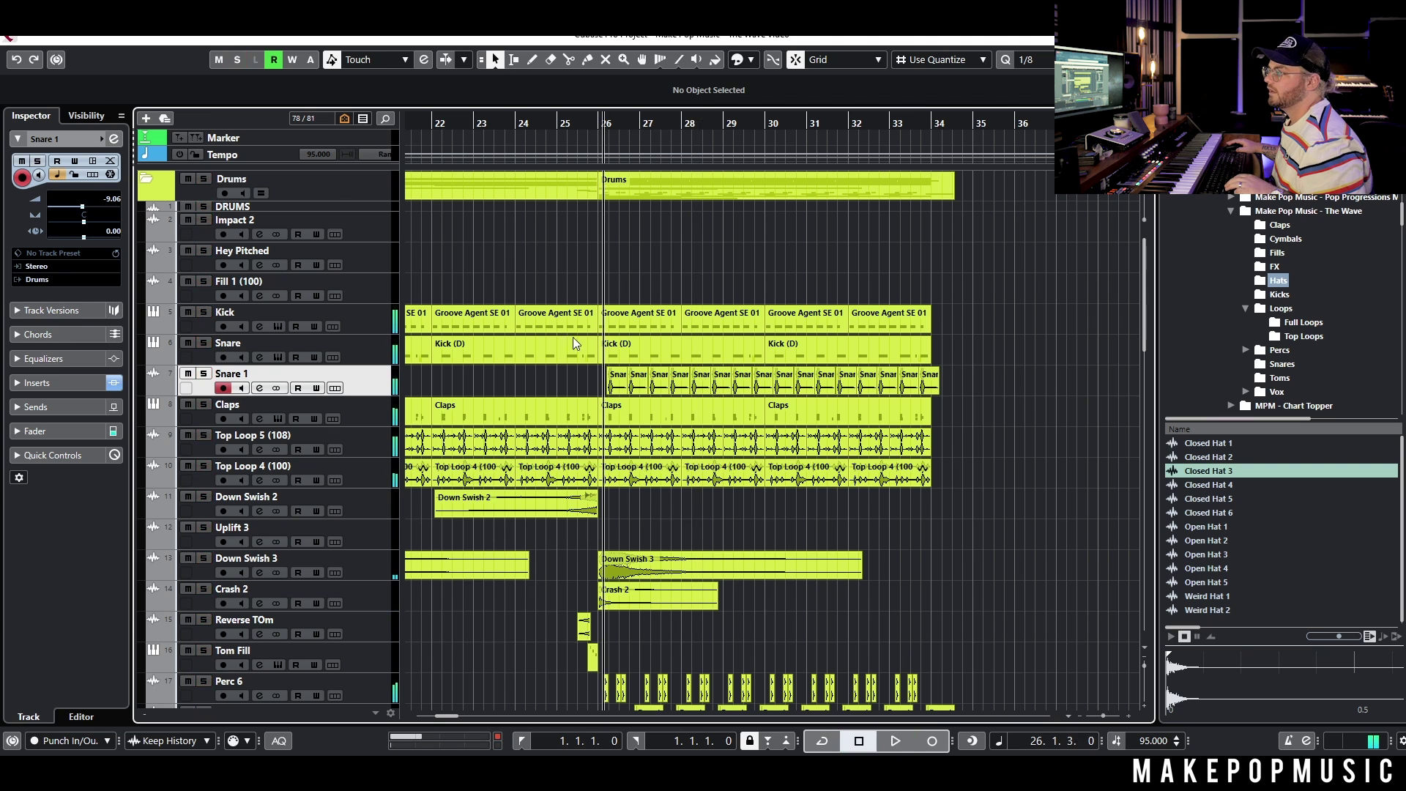
Step: Look over the full arrangement and play the unsoloed mix from bar 1, following the drum and synth tracks
scroll(604, 371, down, 6)
scroll(597, 371, left, 1)
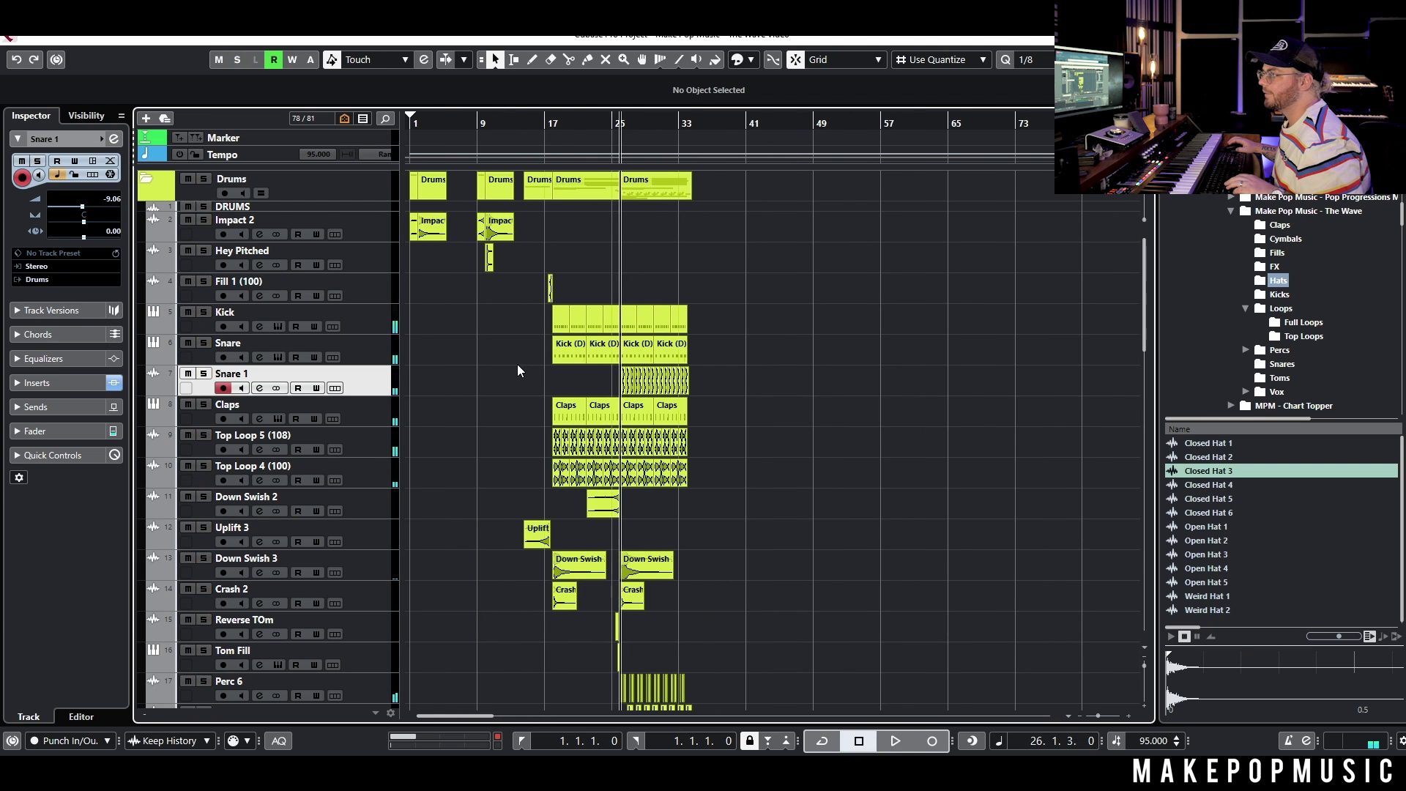
scroll(503, 375, up, 3)
scroll(517, 377, left, 1)
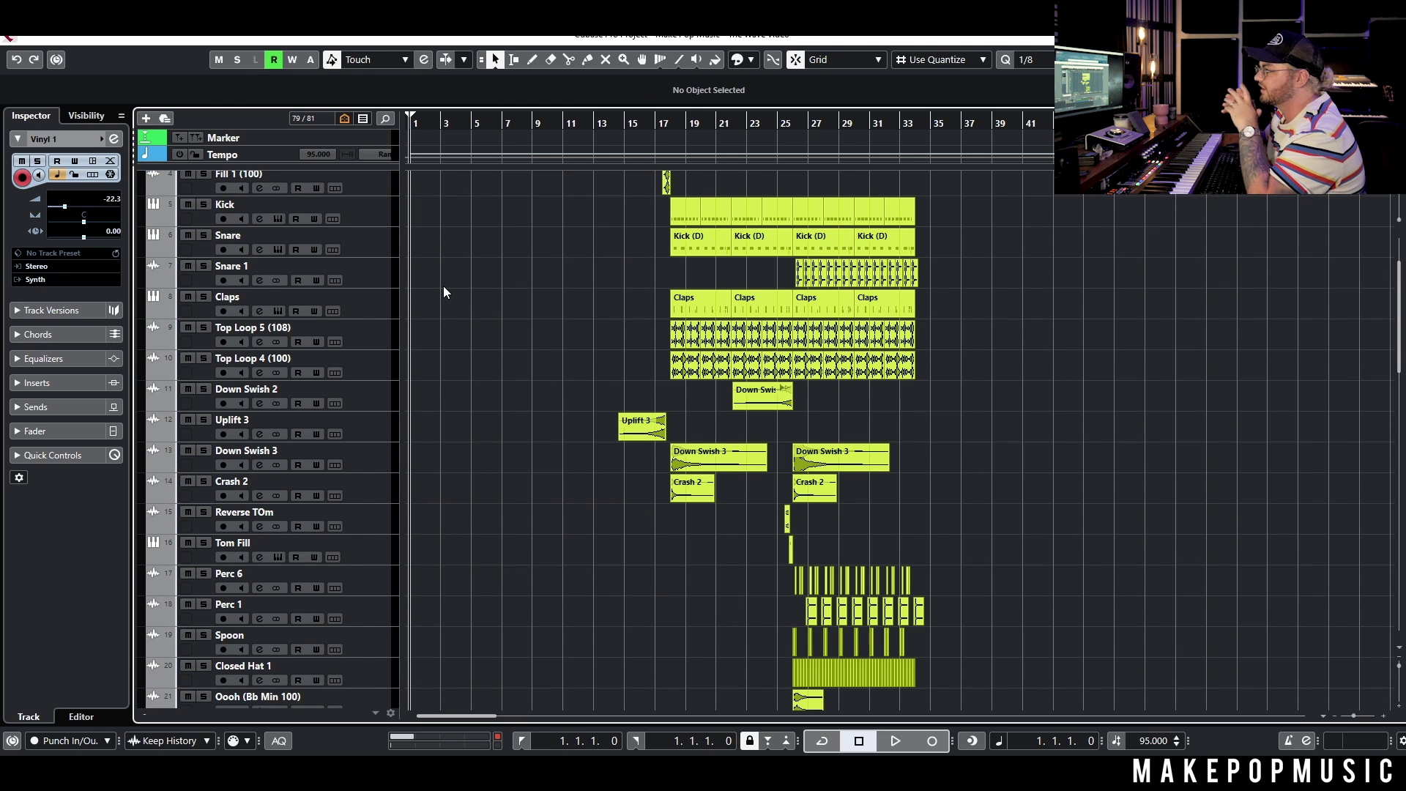
scroll(468, 297, down, 15)
scroll(489, 314, up, 6)
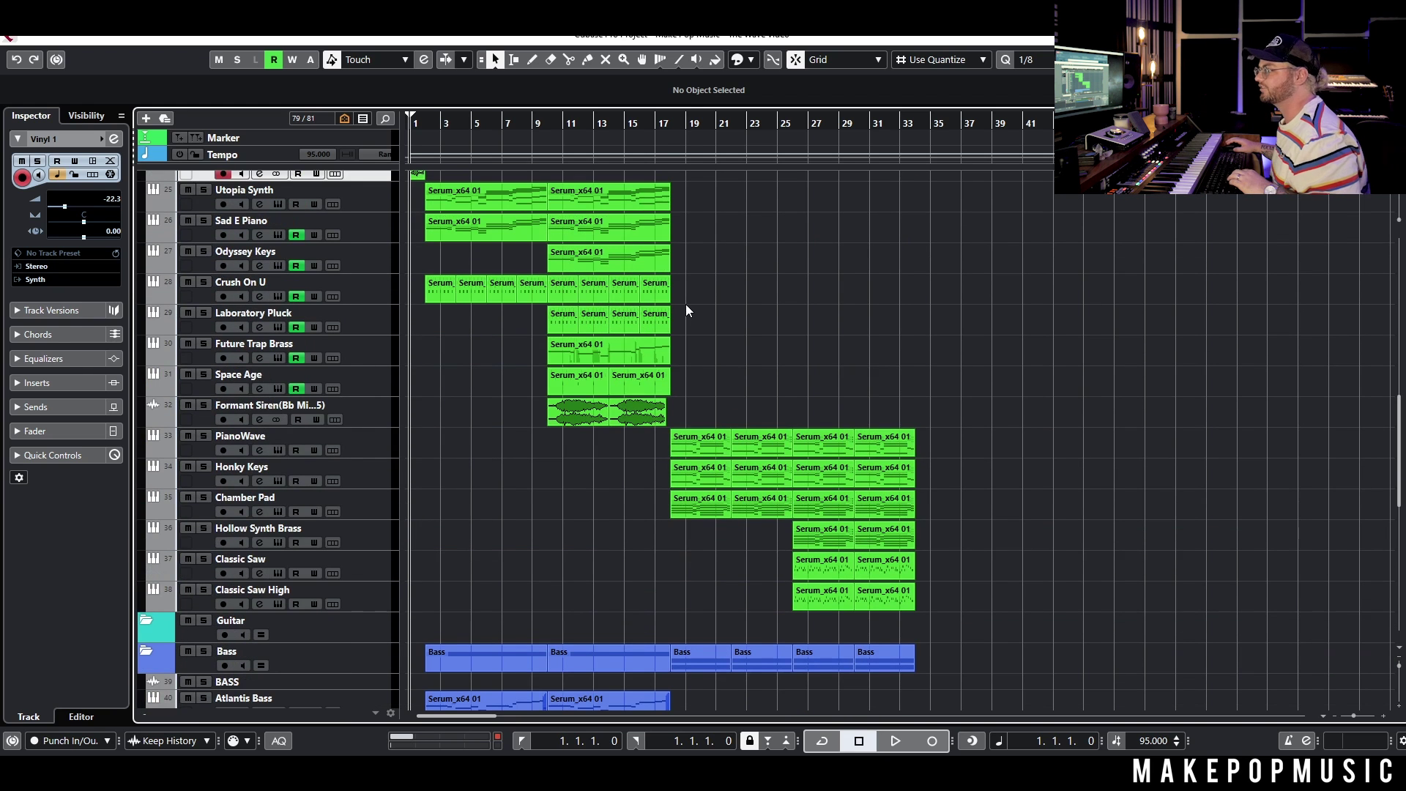
drag(433, 124, 410, 123)
scroll(521, 380, up, 5)
scroll(519, 396, left, 3)
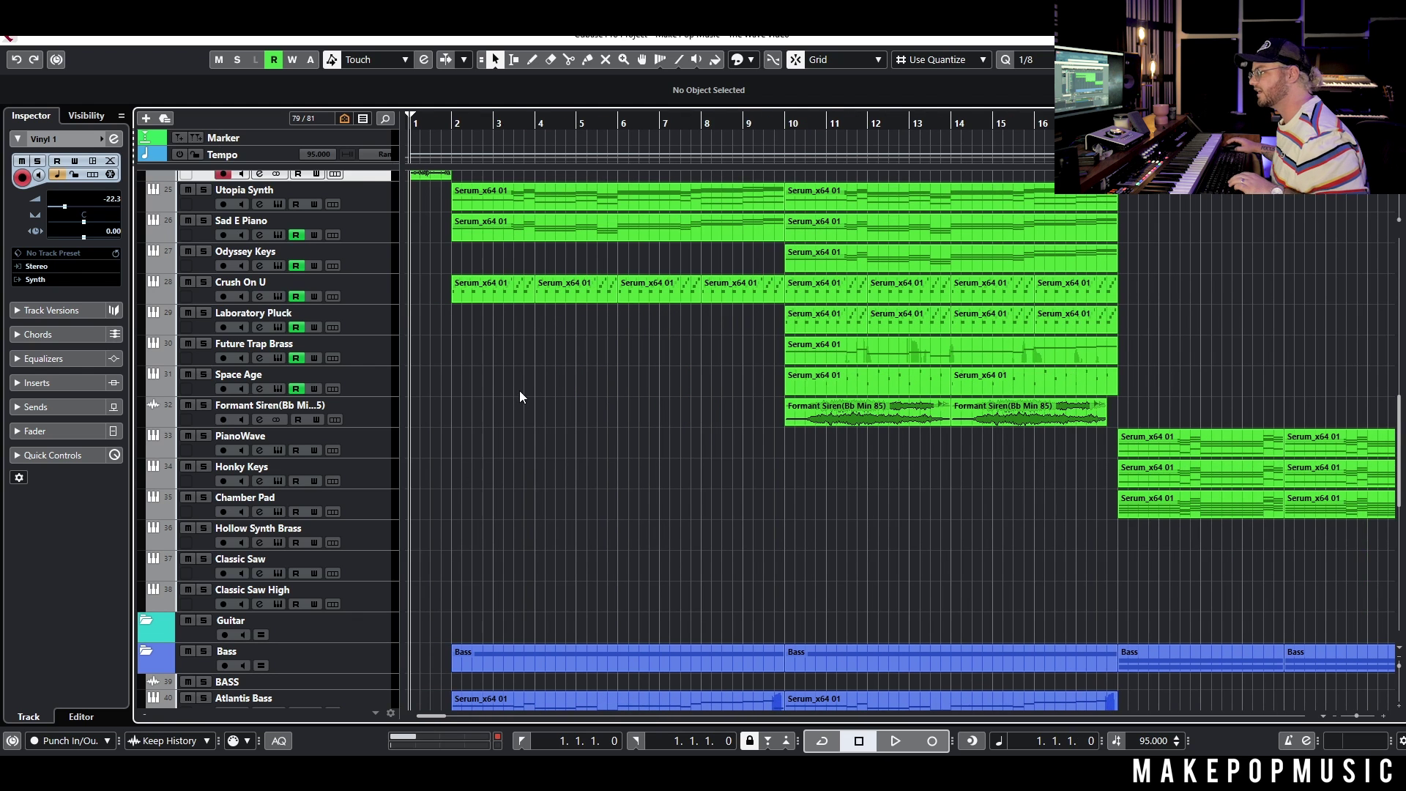
key(space)
scroll(511, 391, up, 5)
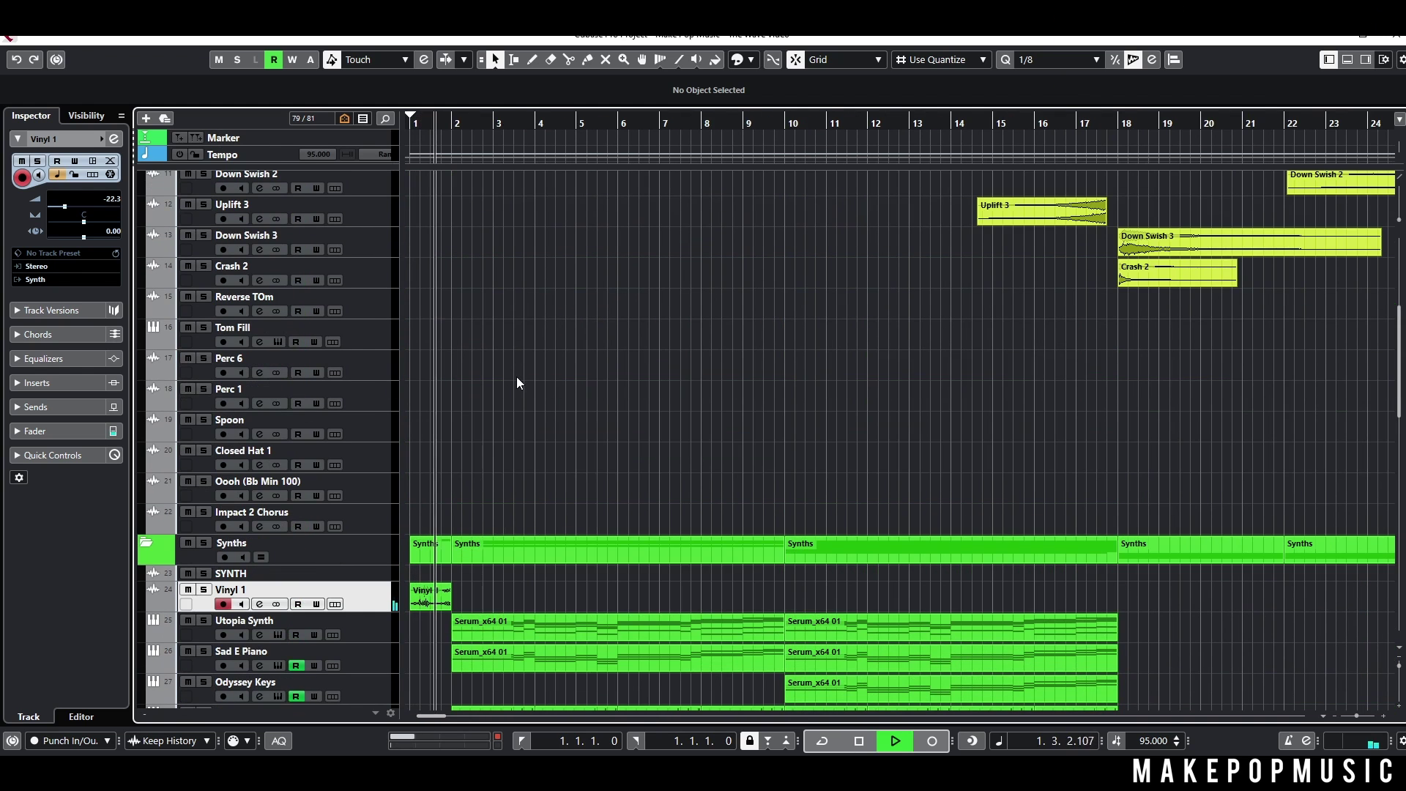
scroll(517, 374, down, 3)
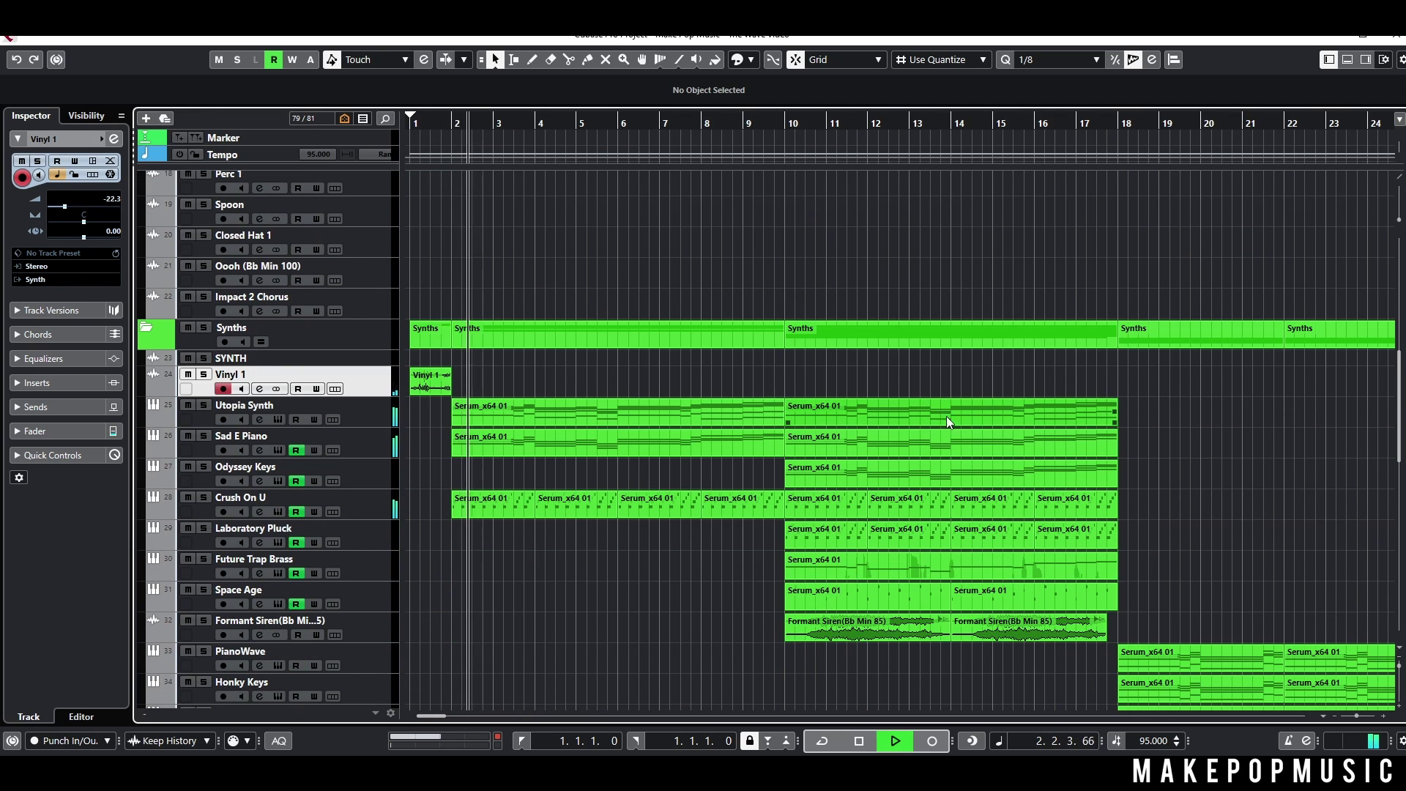
scroll(974, 408, down, 2)
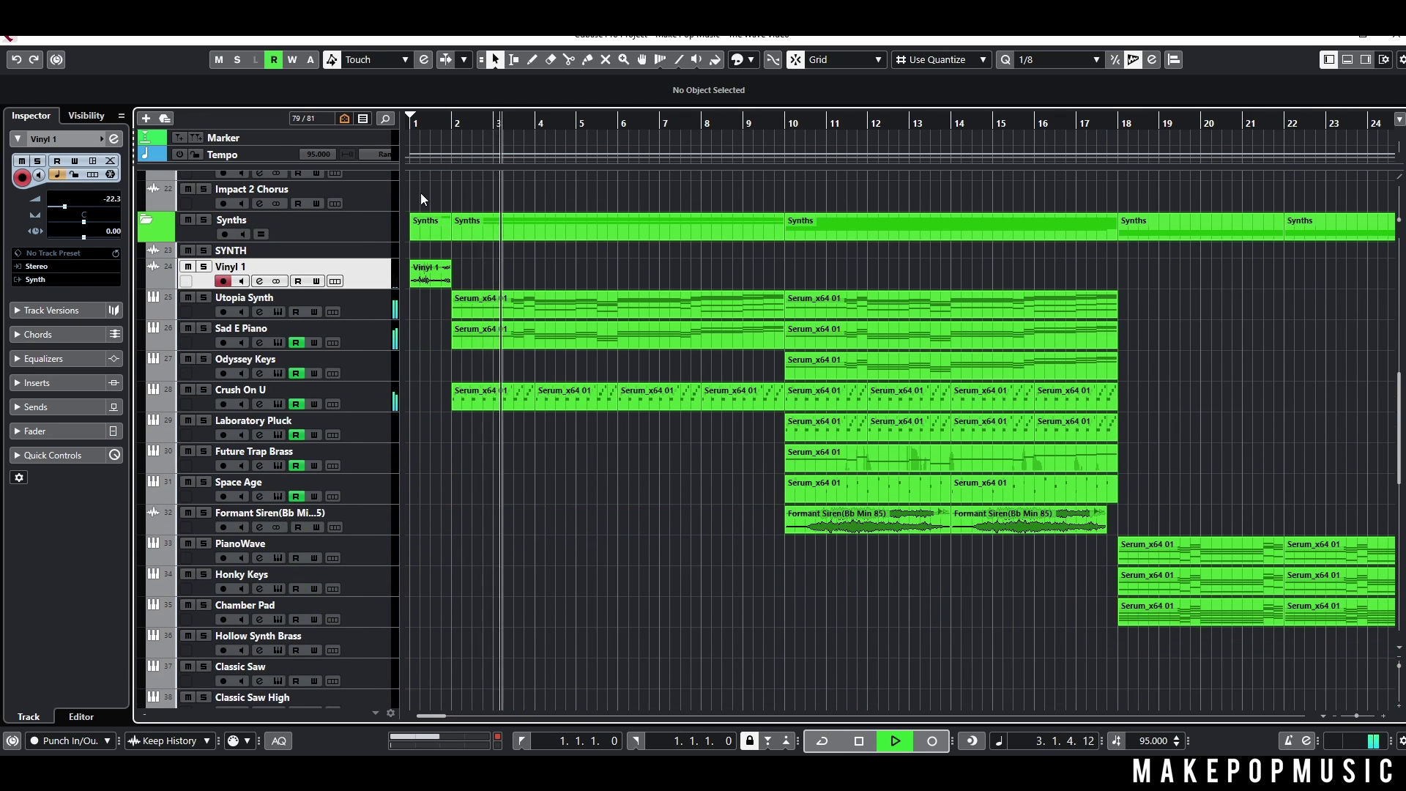
Step: Show the volume automation lanes and drop Laboratory Pluck, Future Trap Brass and Space Age to -∞ at bar 18
key(F6)
click(321, 103)
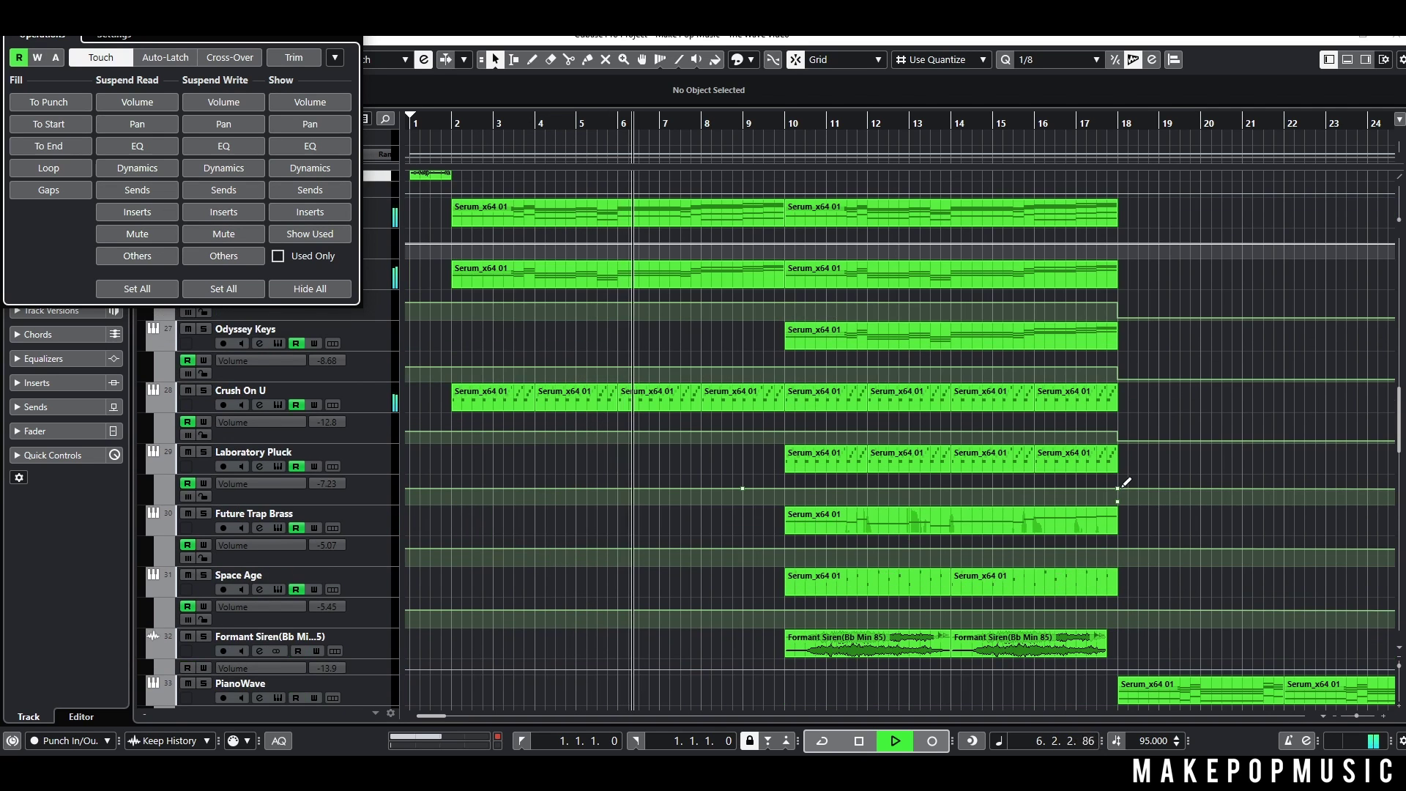
click(1118, 547)
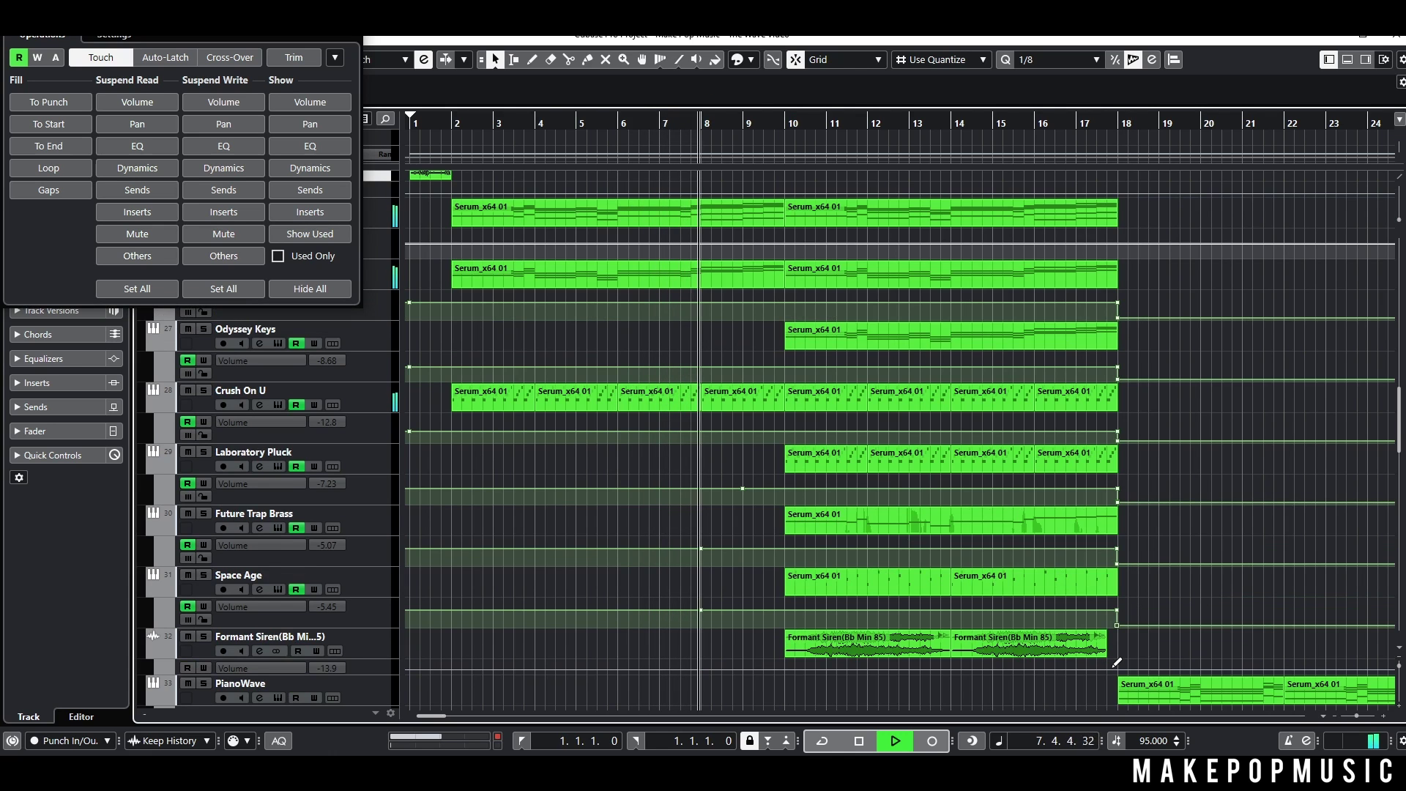
key(g)
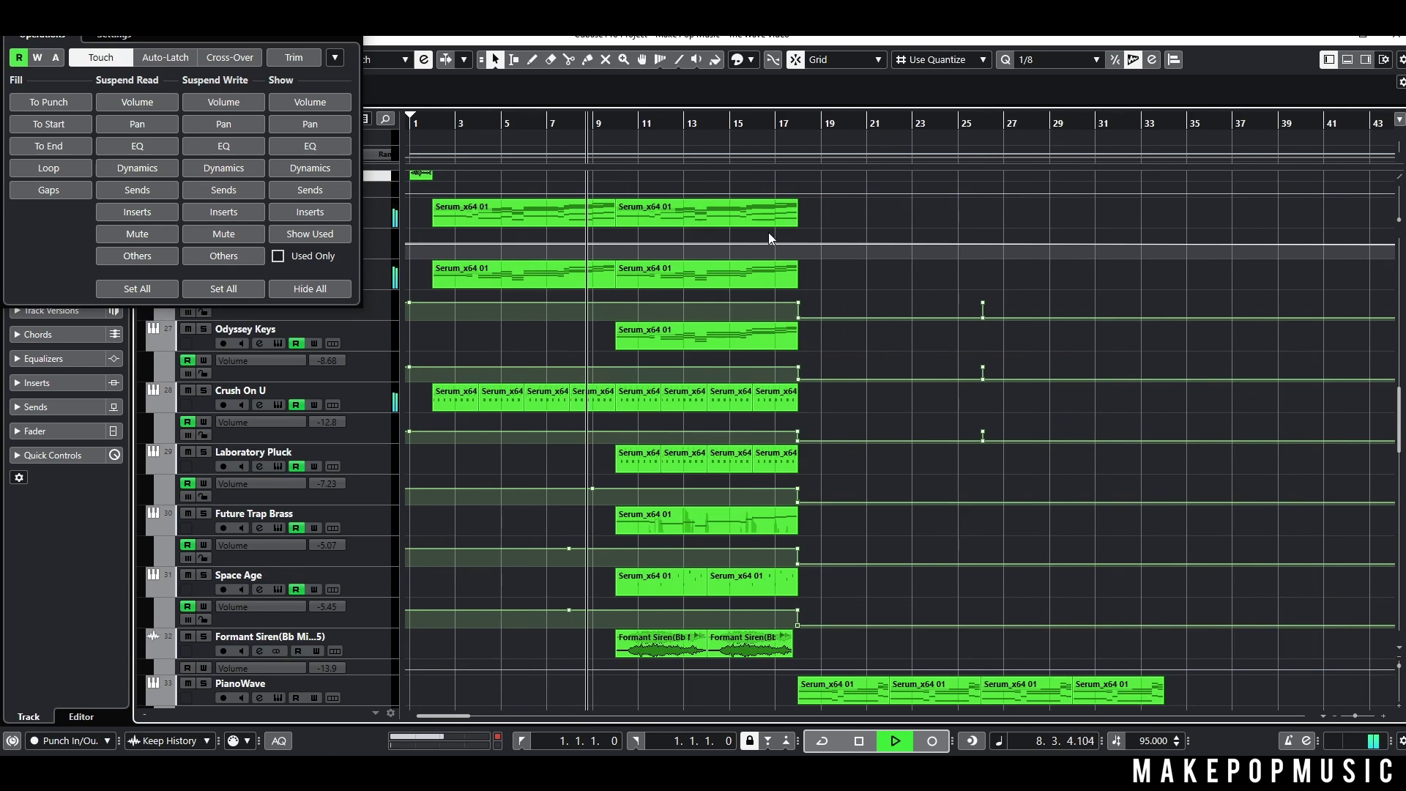
key(h)
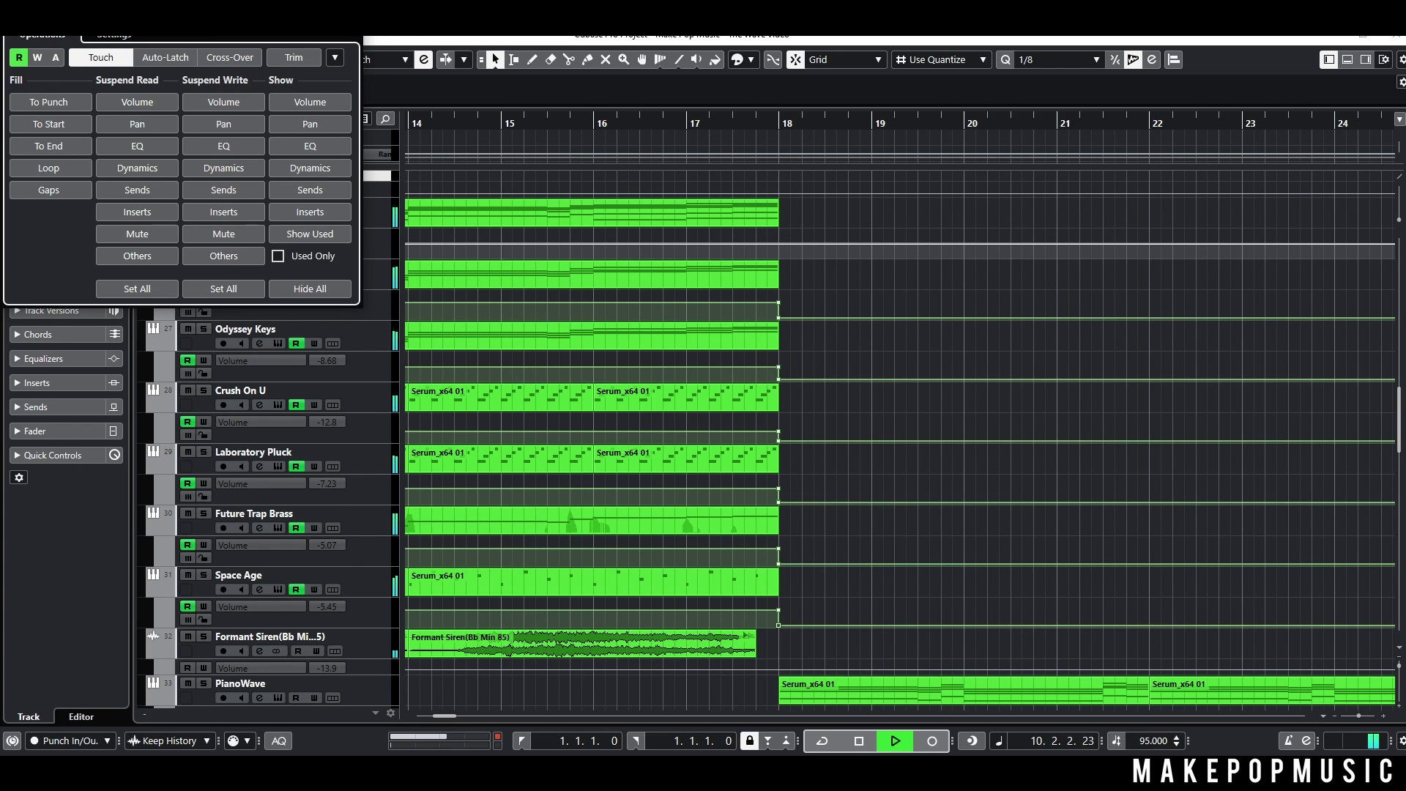
click(347, 12)
Step: Hide all automation lanes and close the automation settings while playback continues
scroll(646, 336, down, 3)
scroll(731, 329, up, 5)
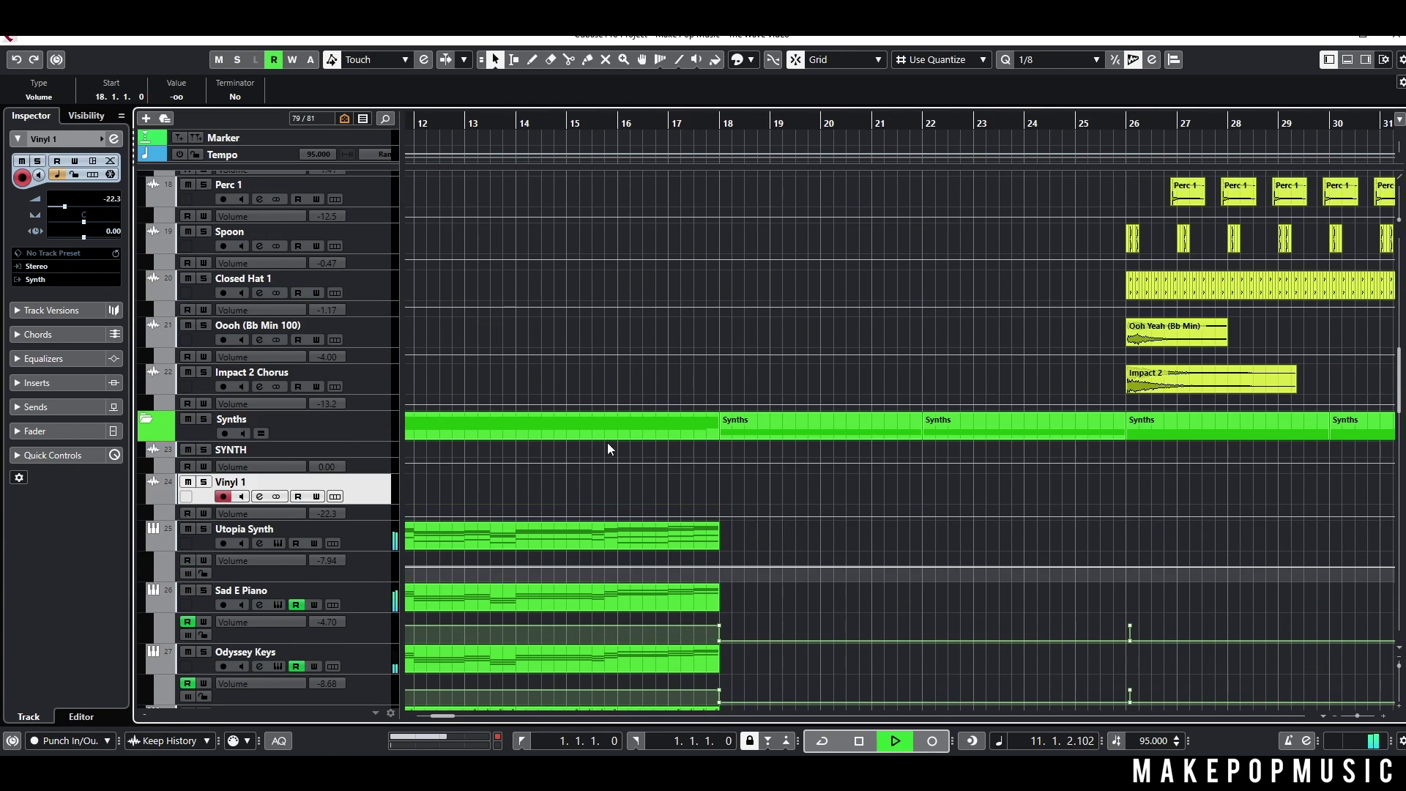
click(399, 61)
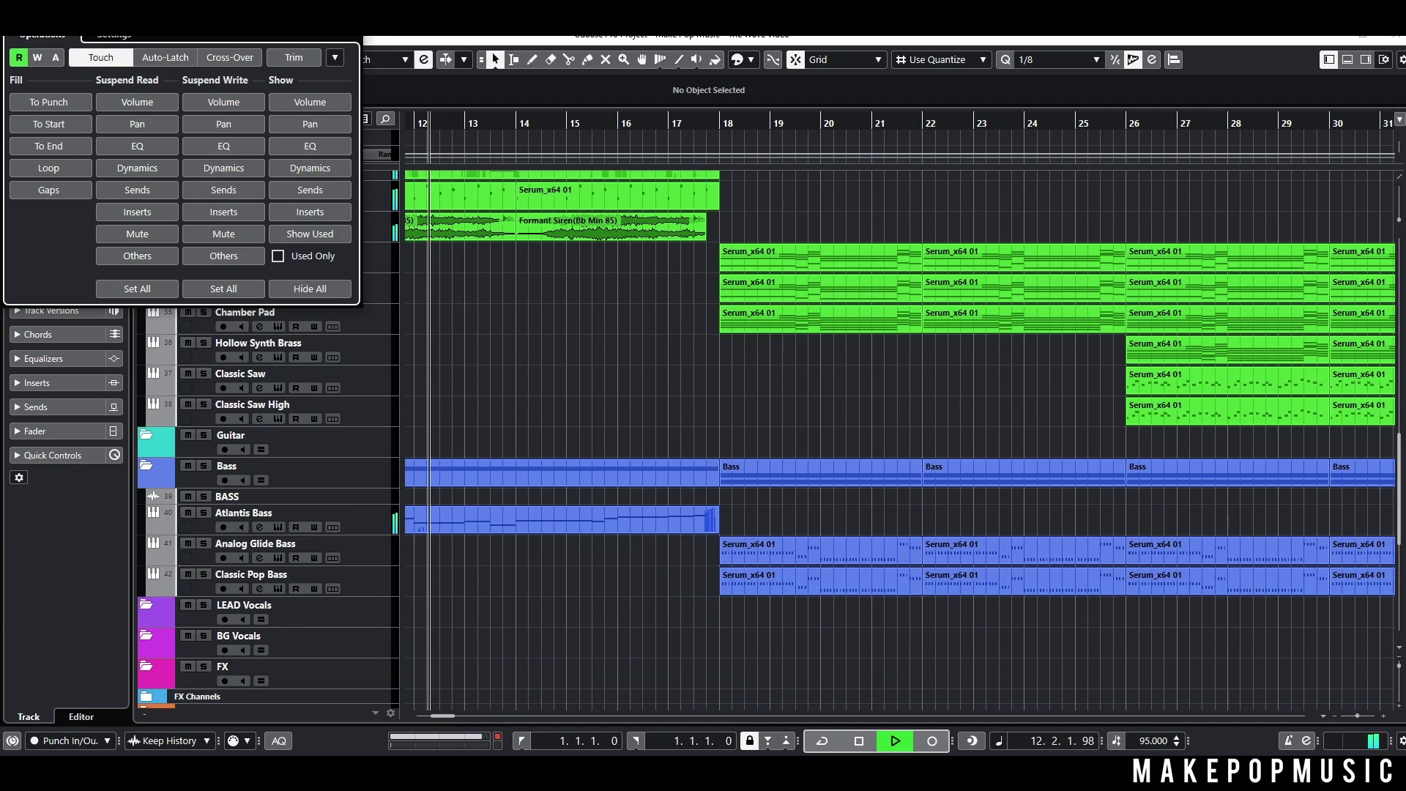
click(492, 52)
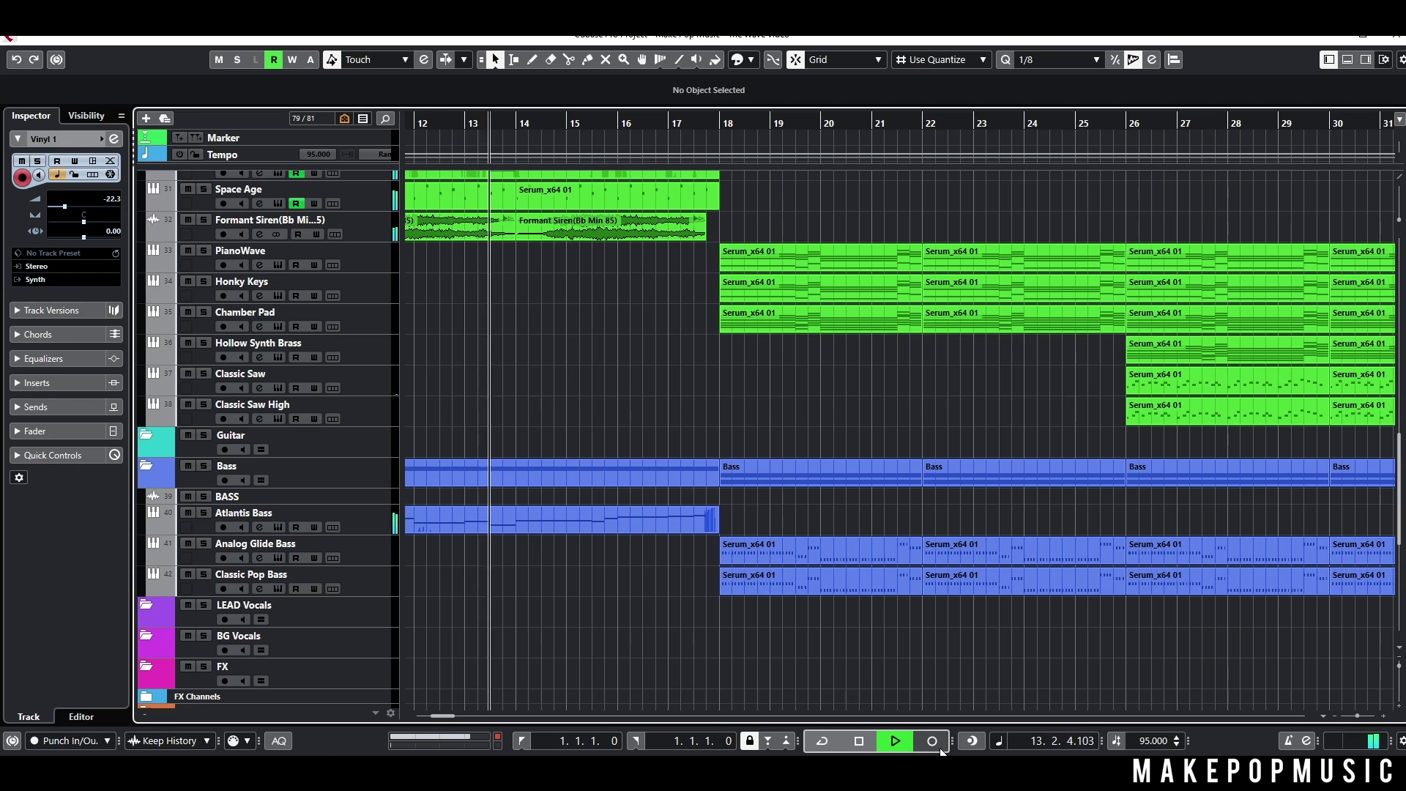
Step: Listen through the rest of the arrangement to bar 34, following the synth, bass and drum tracks, and stop playback
scroll(604, 390, down, 3)
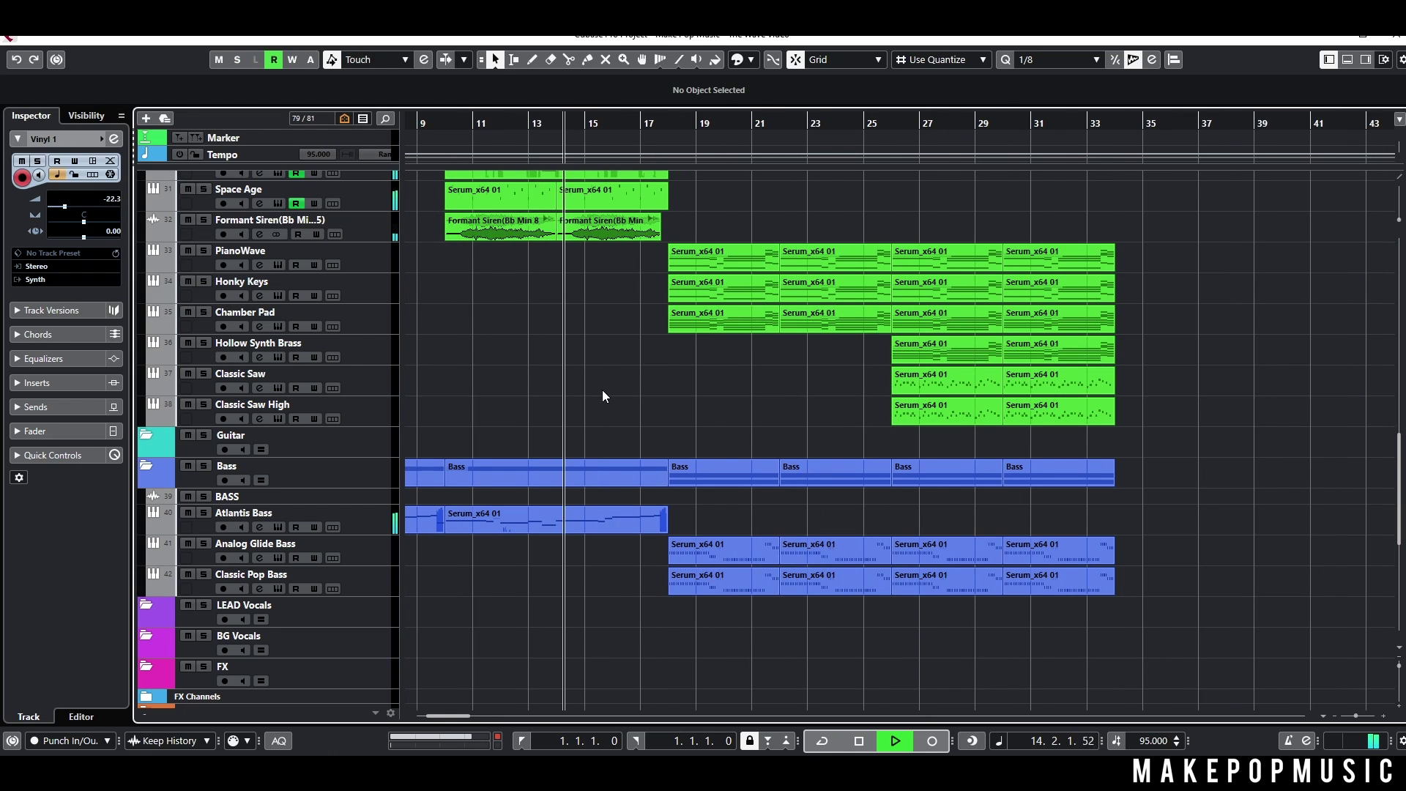
scroll(601, 389, left, 3)
scroll(659, 395, right, 2)
scroll(709, 392, up, 10)
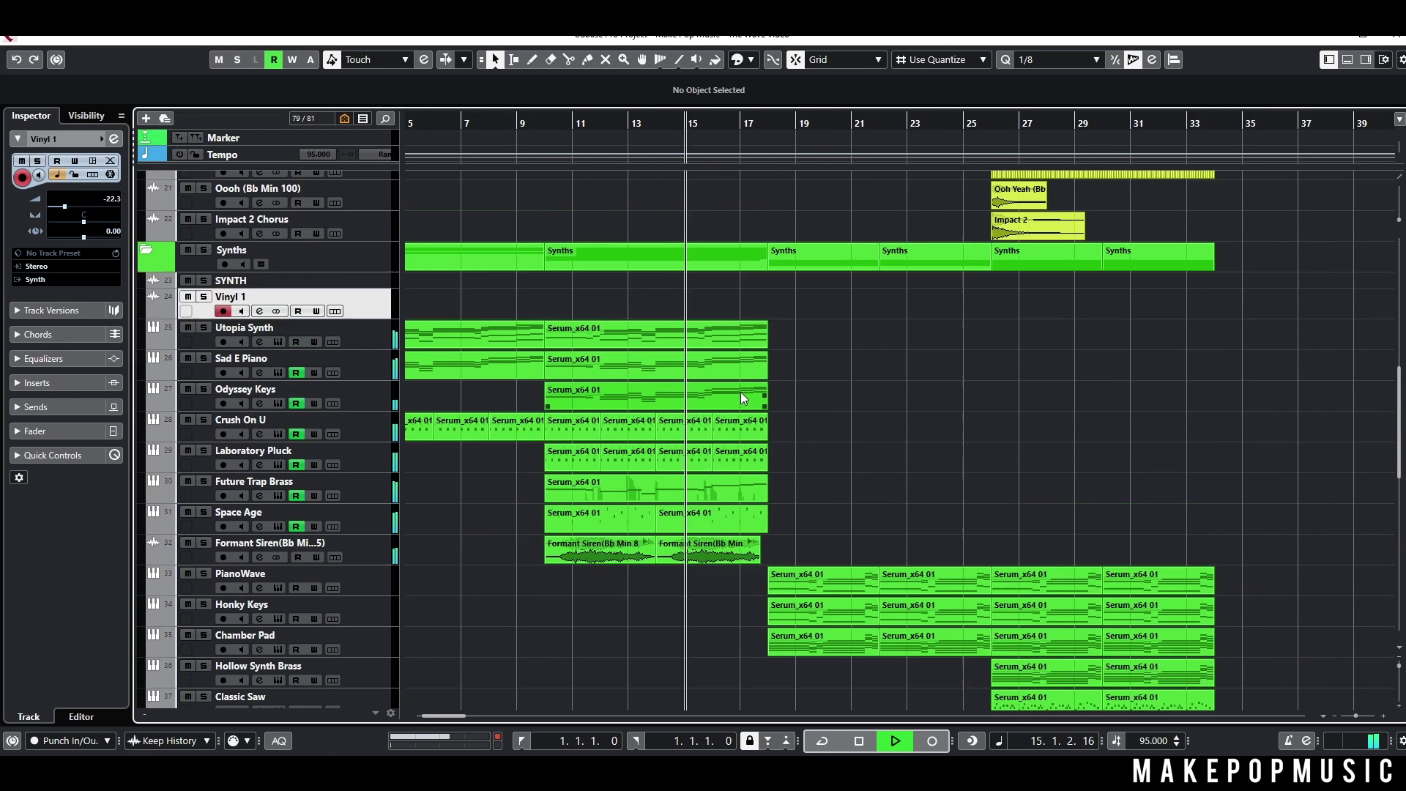
scroll(757, 397, down, 1)
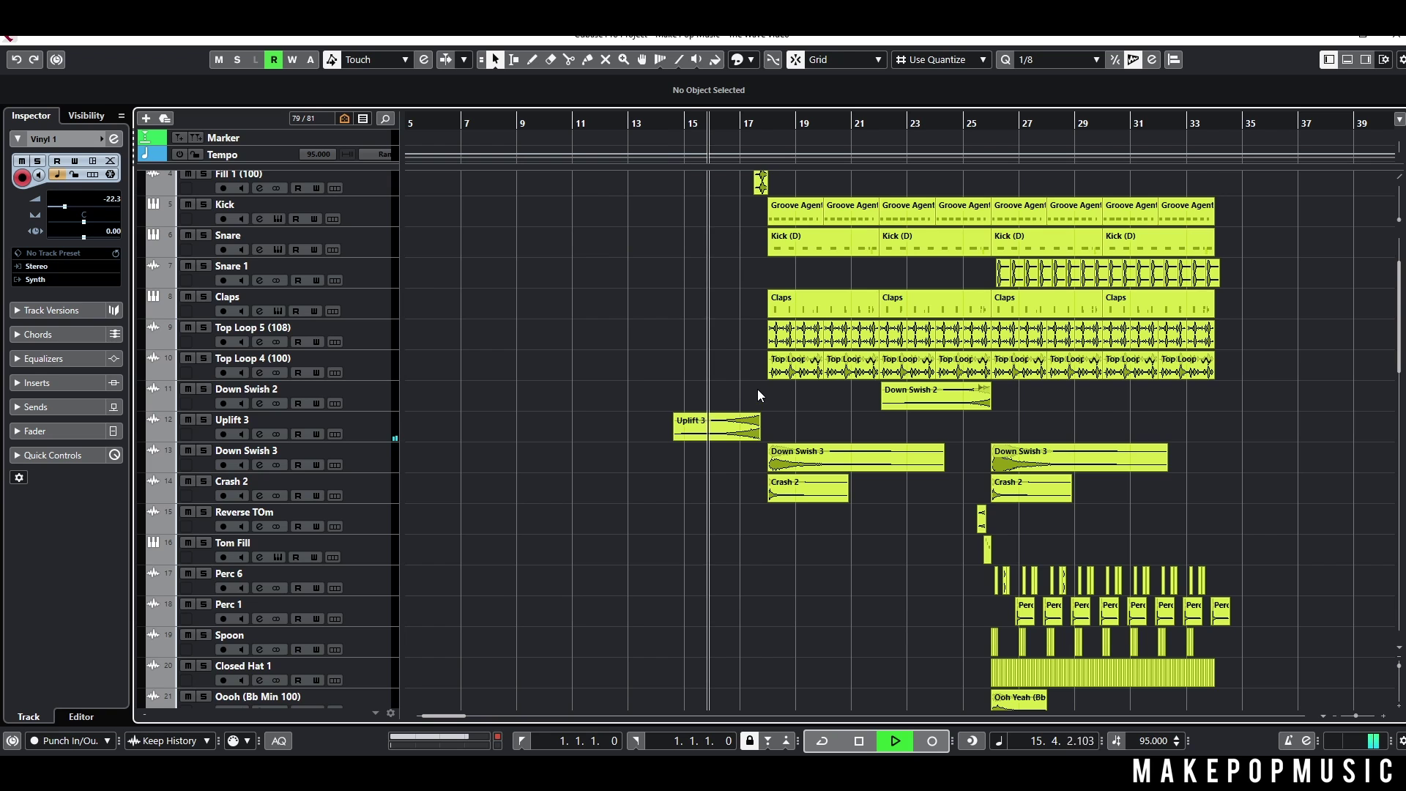
scroll(757, 389, down, 2)
scroll(757, 391, down, 6)
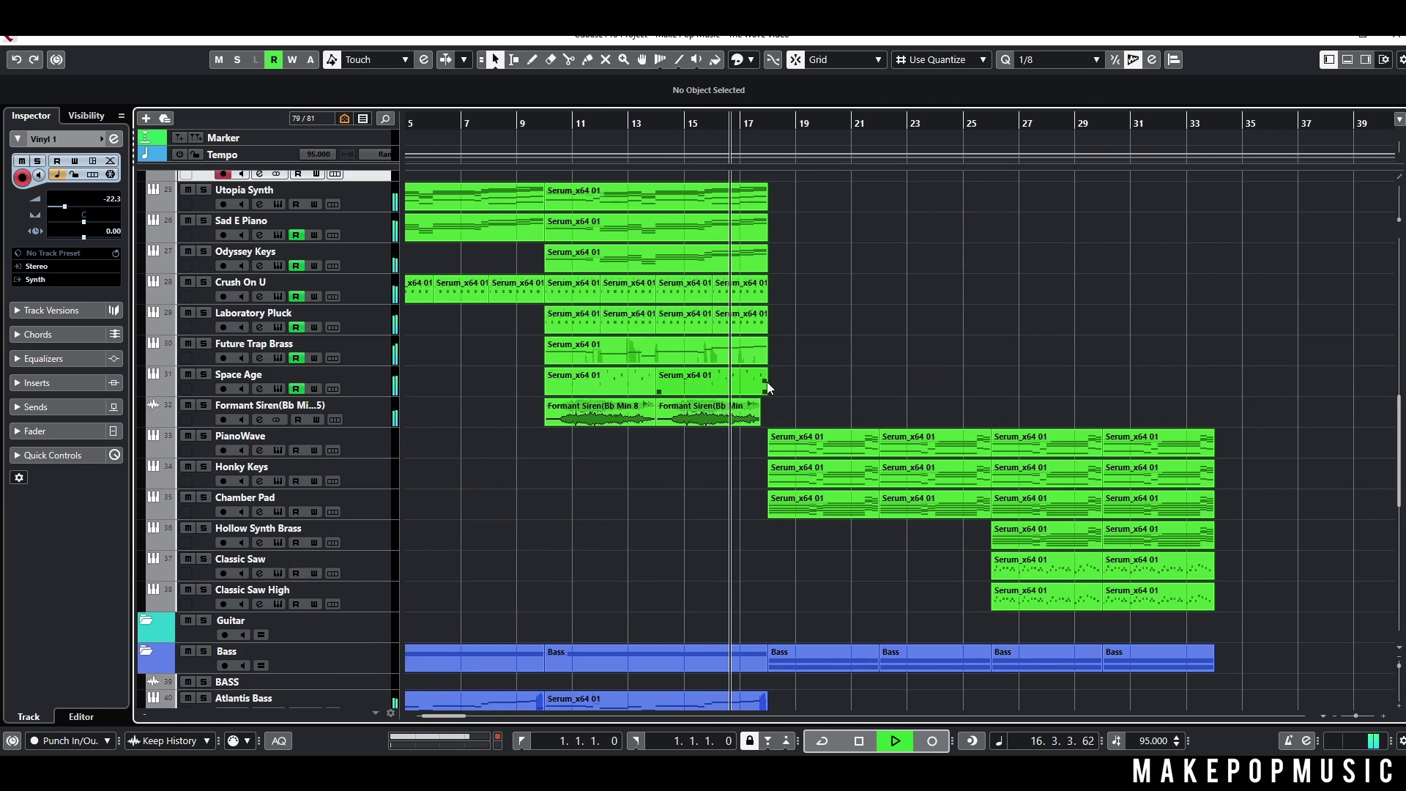
scroll(790, 368, down, 2)
scroll(791, 366, up, 5)
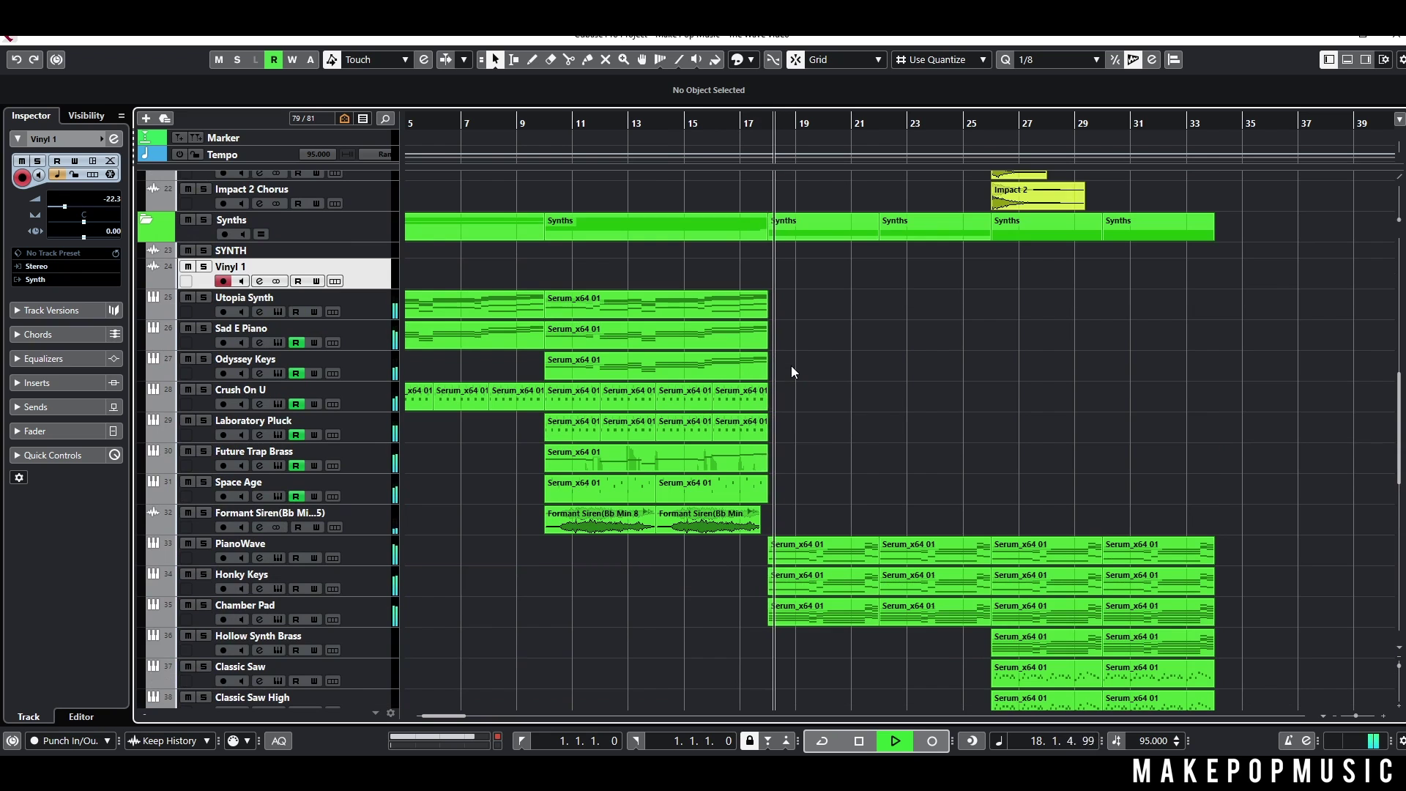
scroll(791, 362, down, 1)
scroll(866, 318, down, 2)
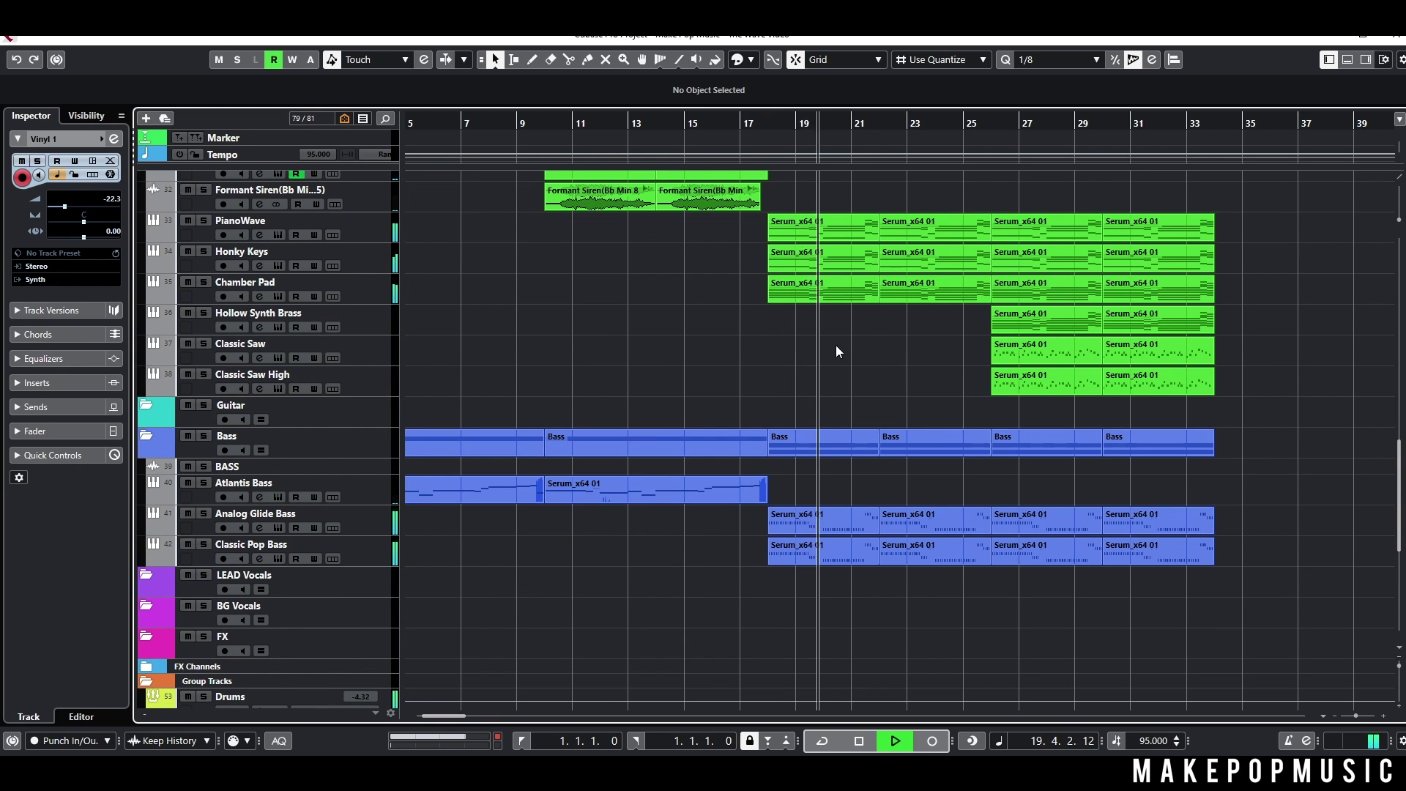
scroll(935, 318, up, 9)
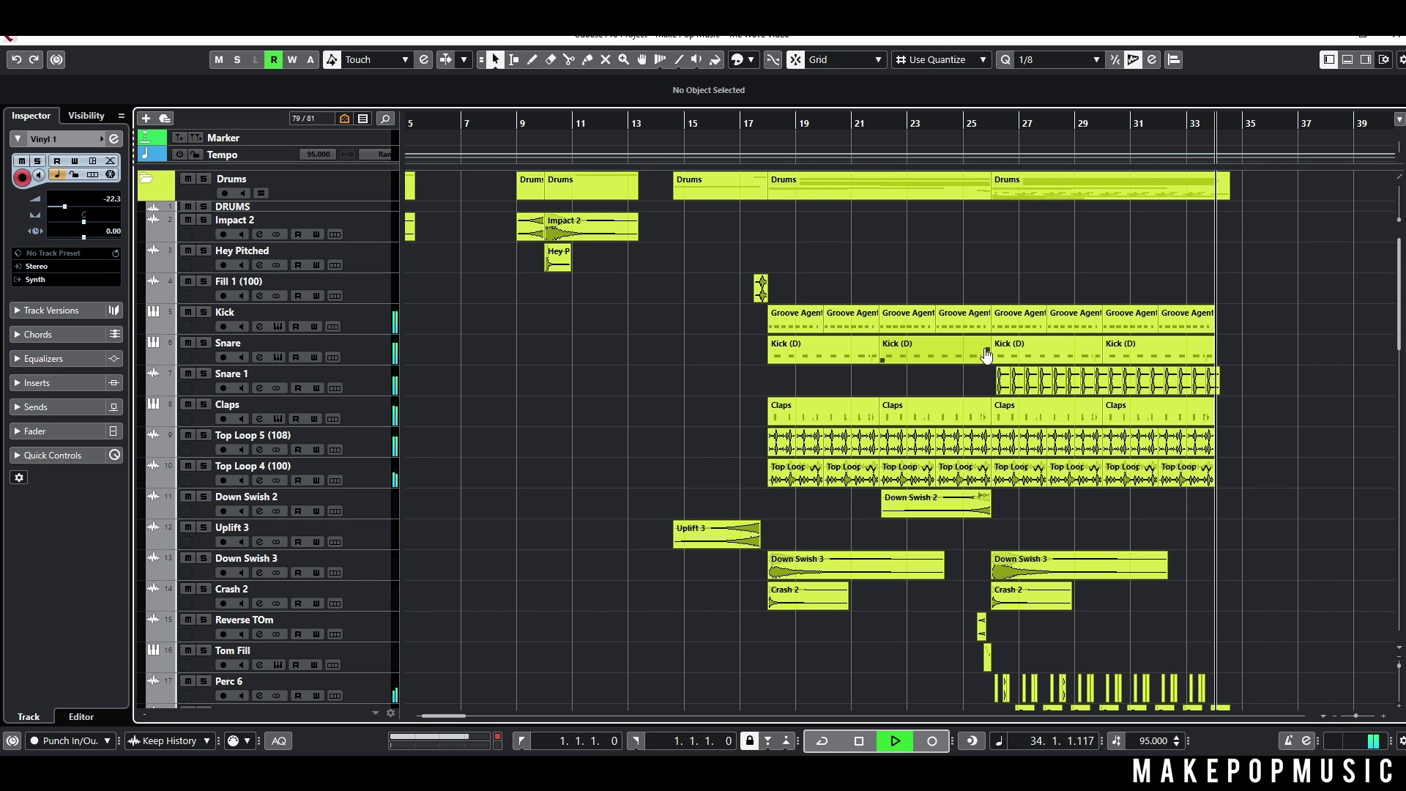
key(space)
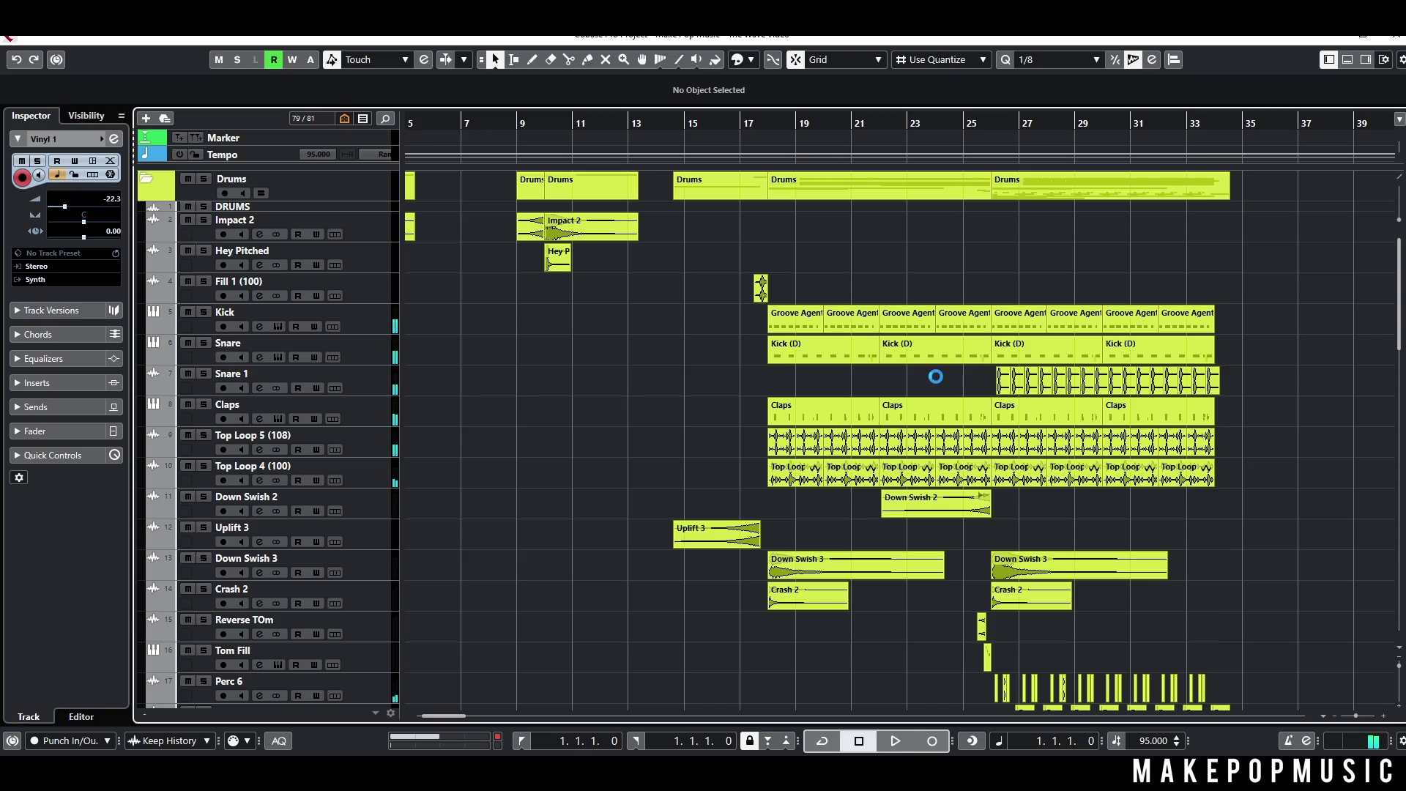